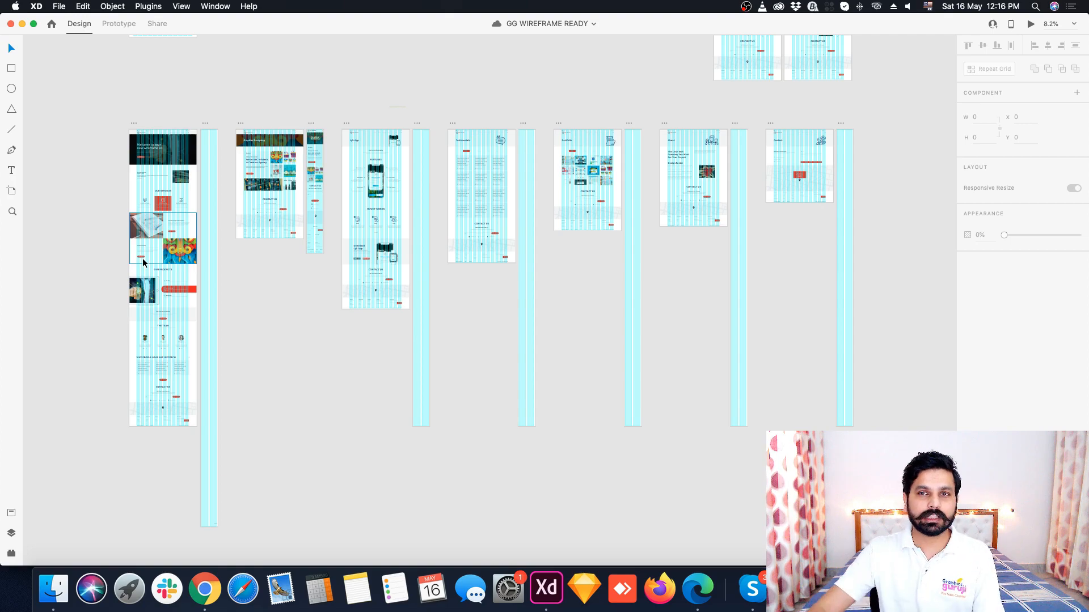
# - Examine the desktop page artboards and the mobile artboards placed beside them, from HOME through the services, product and testimonials pages
pyautogui.scroll(5, 79, 162)
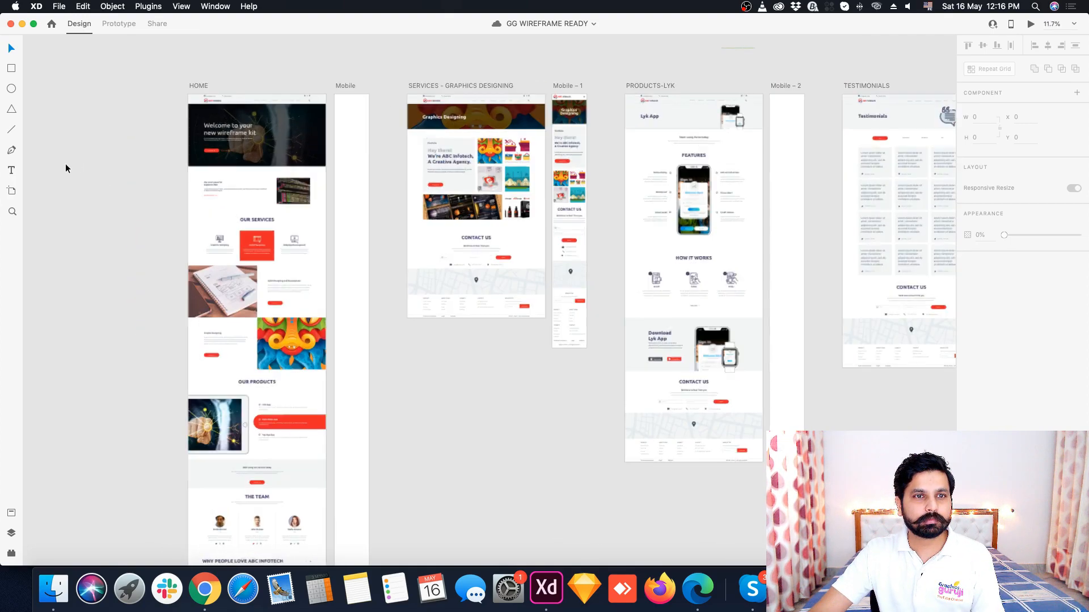
pyautogui.scroll(-4, 229, 274)
pyautogui.scroll(5, 230, 276)
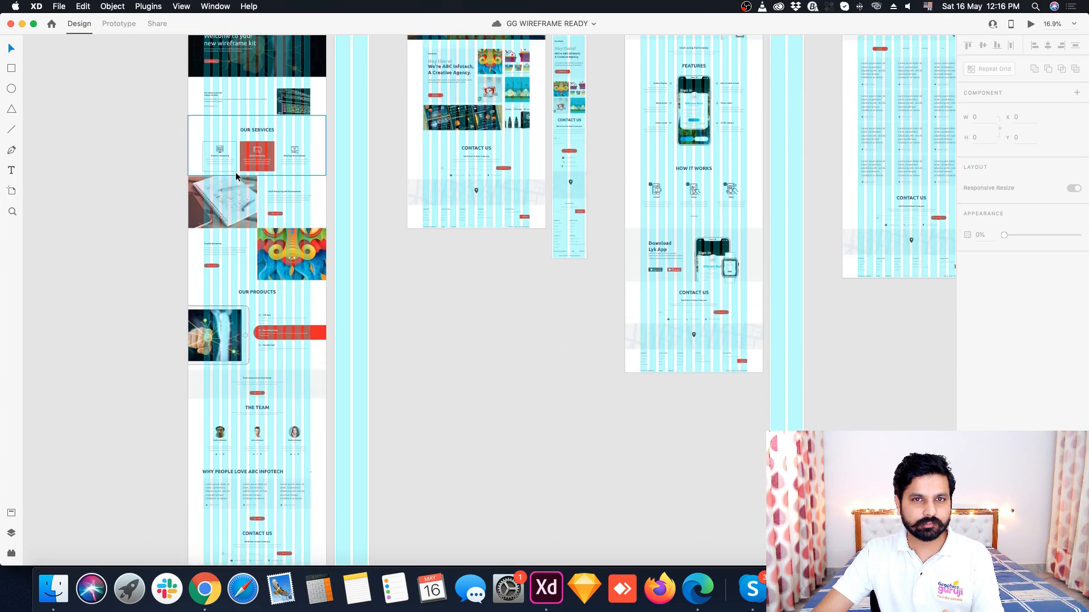
pyautogui.scroll(4, 578, 193)
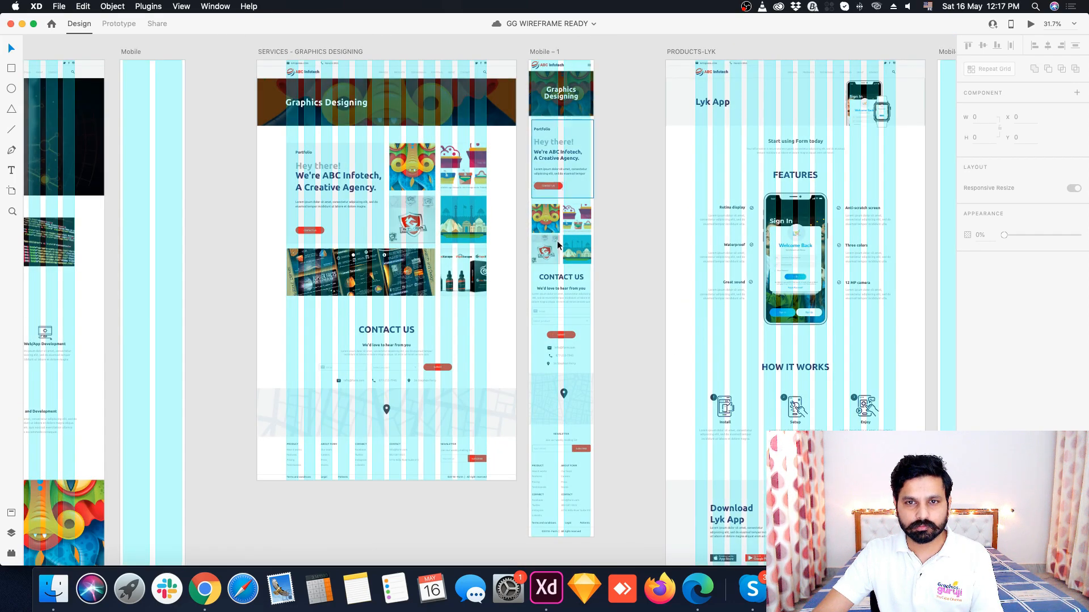
pyautogui.scroll(-4, 456, 233)
pyautogui.scroll(-2, 192, 311)
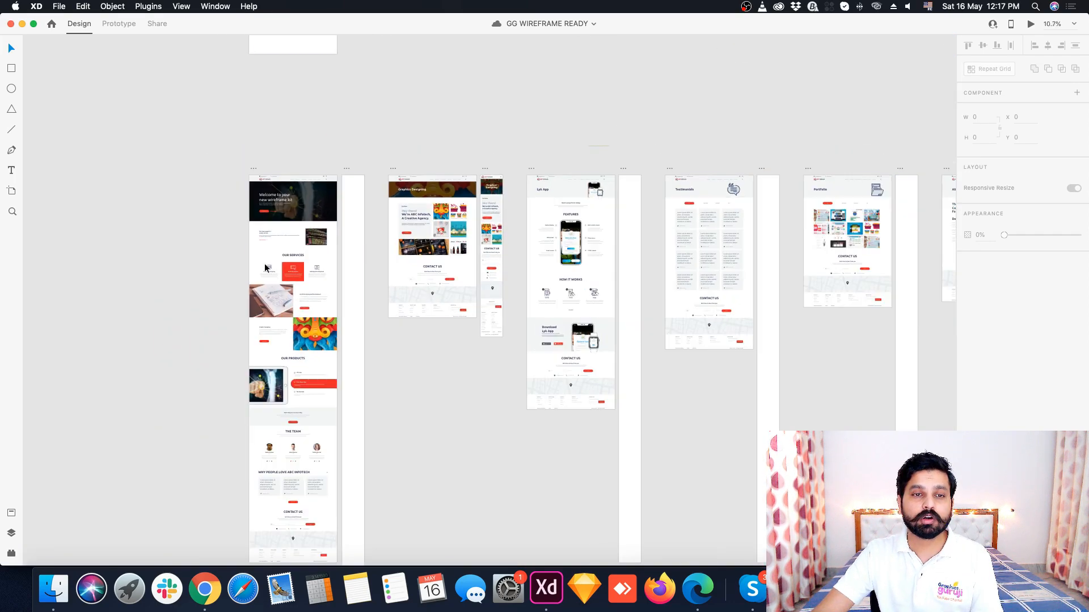
pyautogui.scroll(3, 865, 275)
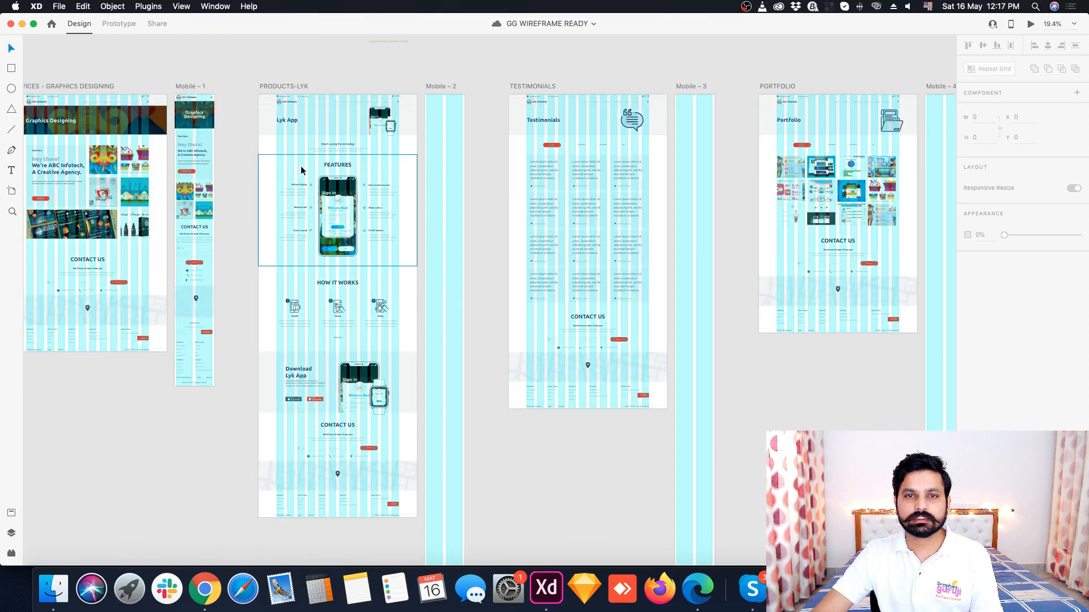
pyautogui.scroll(-4, 301, 170)
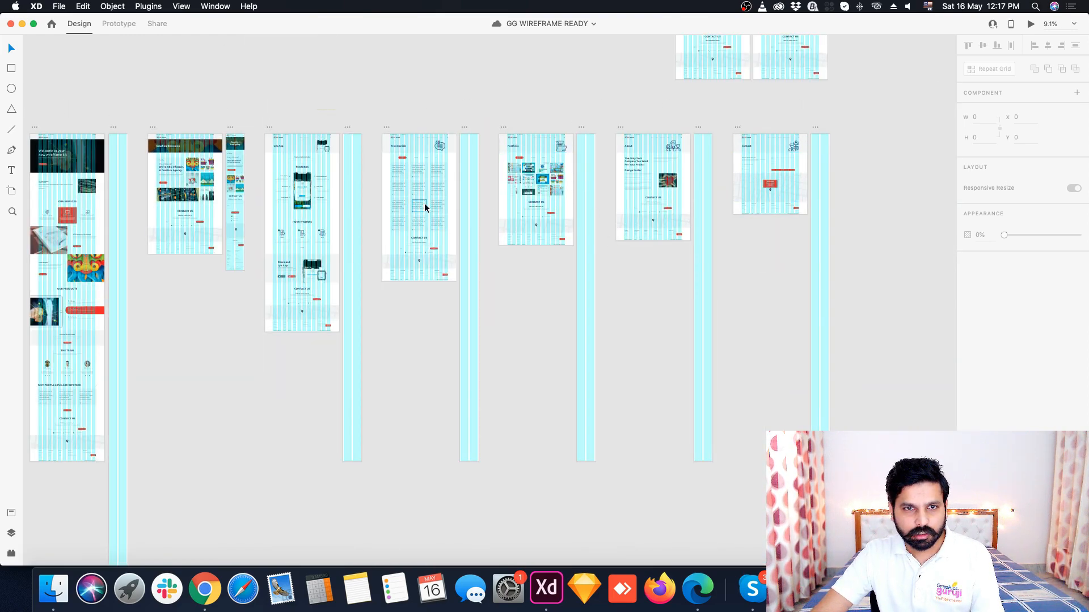
pyautogui.scroll(-3, 671, 287)
pyautogui.scroll(5, 707, 323)
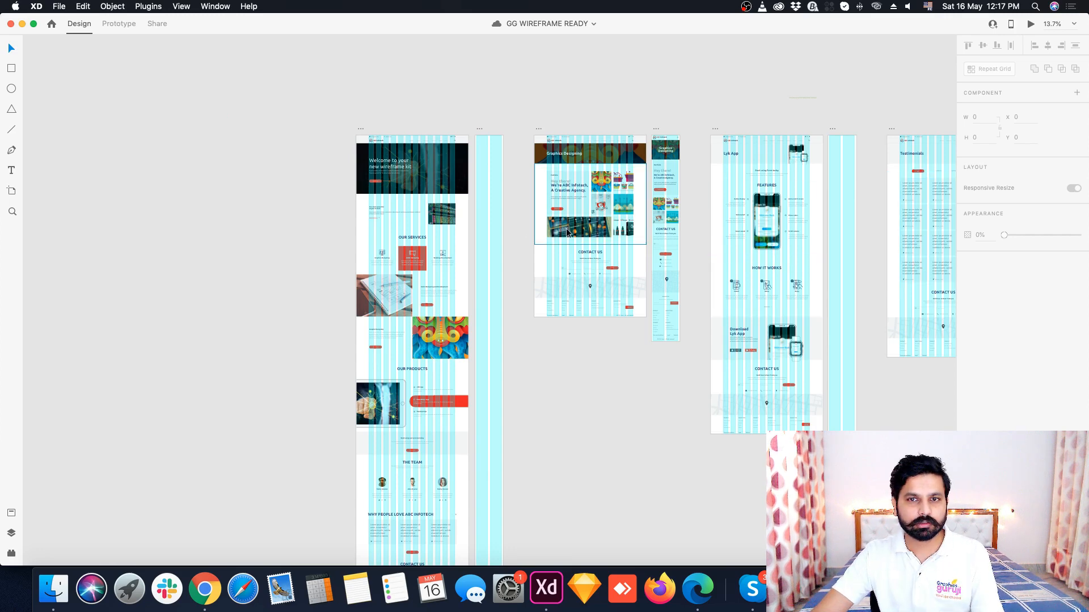
pyautogui.scroll(-3, 458, 385)
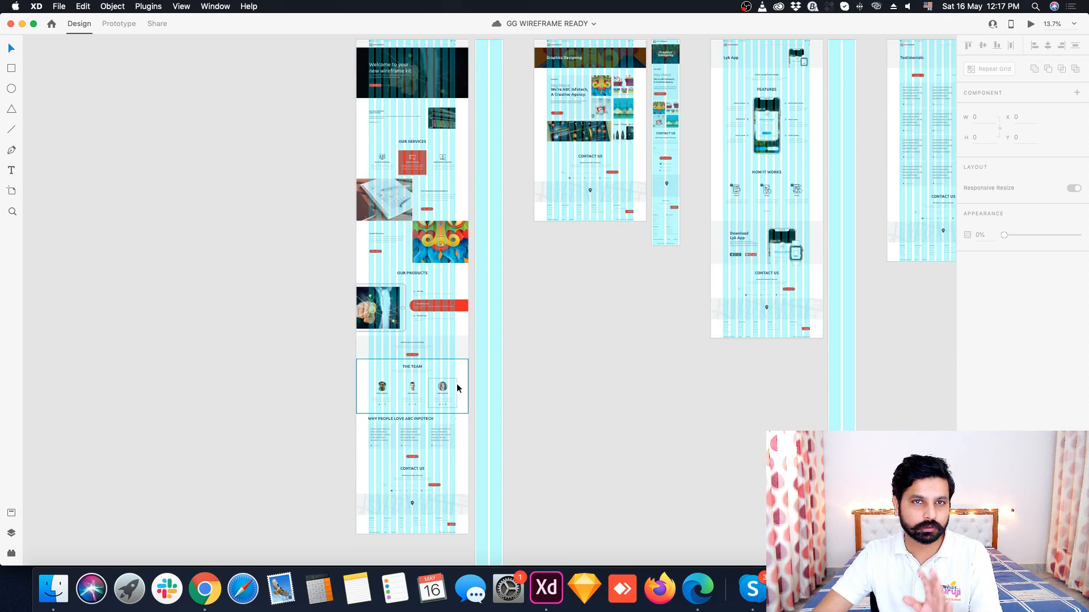
pyautogui.scroll(3, 459, 388)
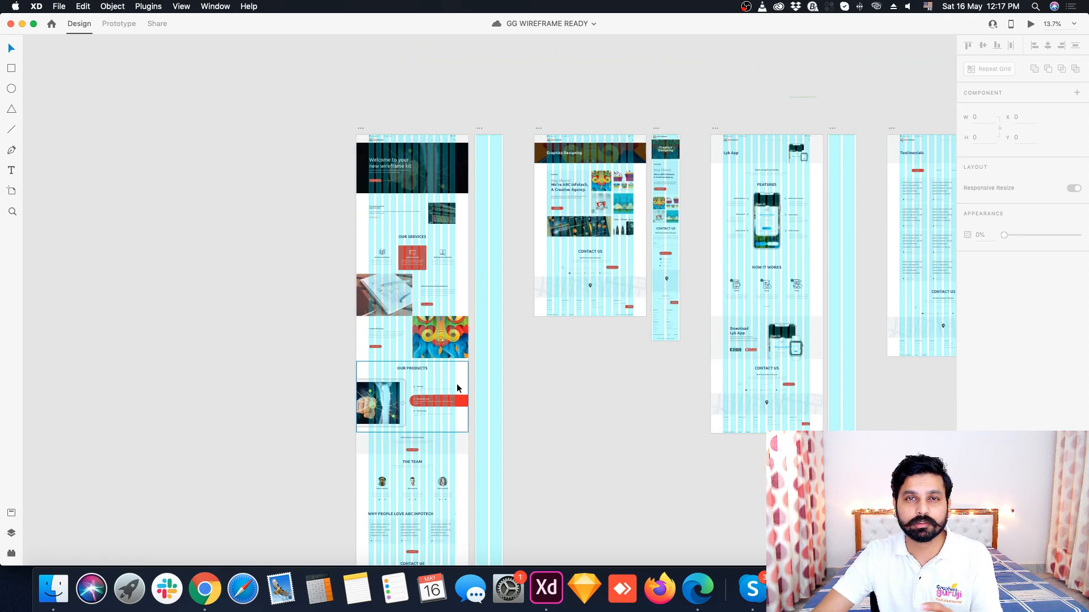
pyautogui.scroll(-2, 457, 388)
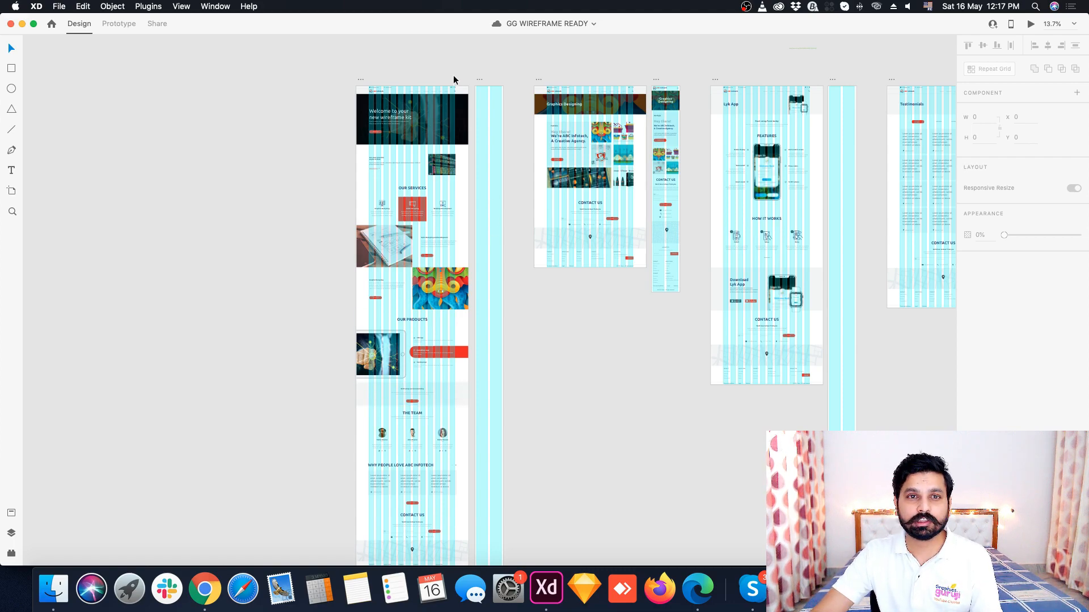
# - Check the width of the Mobile artboard beside the HOME page
pyautogui.scroll(5, 451, 77)
pyautogui.scroll(6, 417, 82)
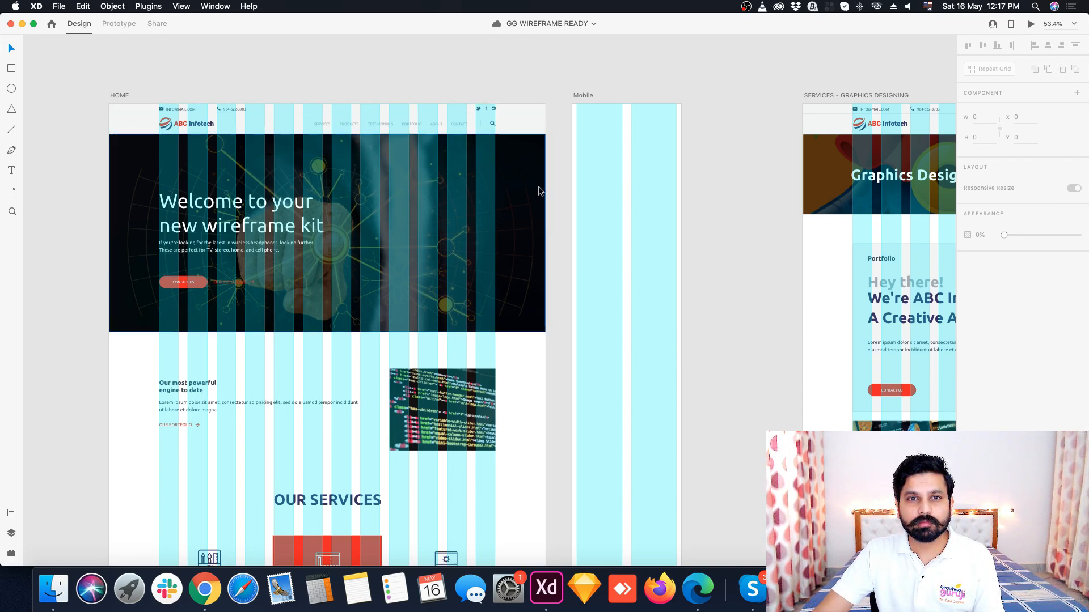
pyautogui.scroll(5, 693, 112)
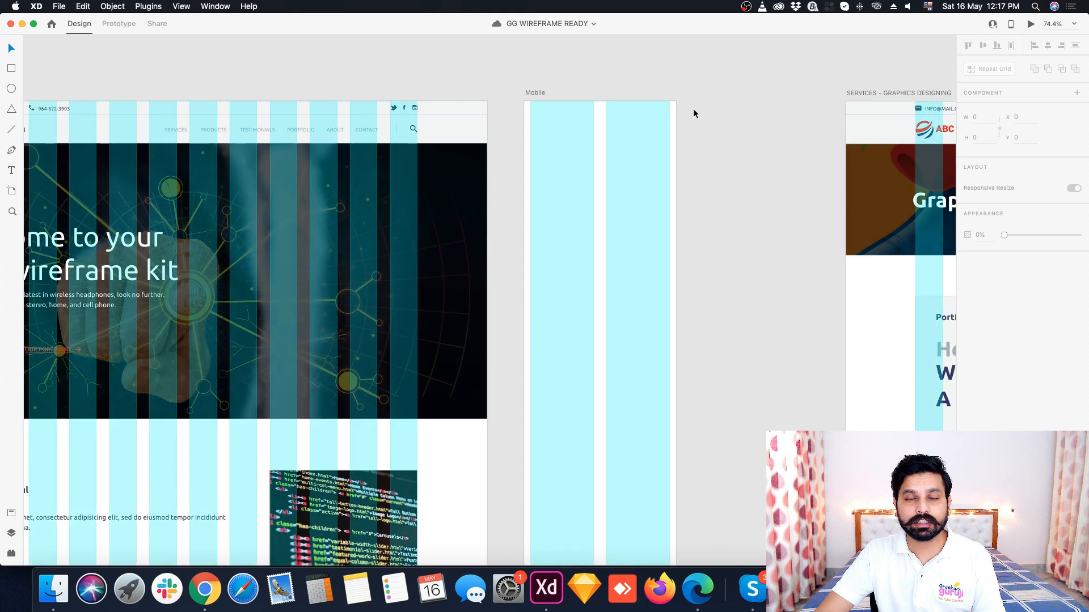
pyautogui.click(534, 93)
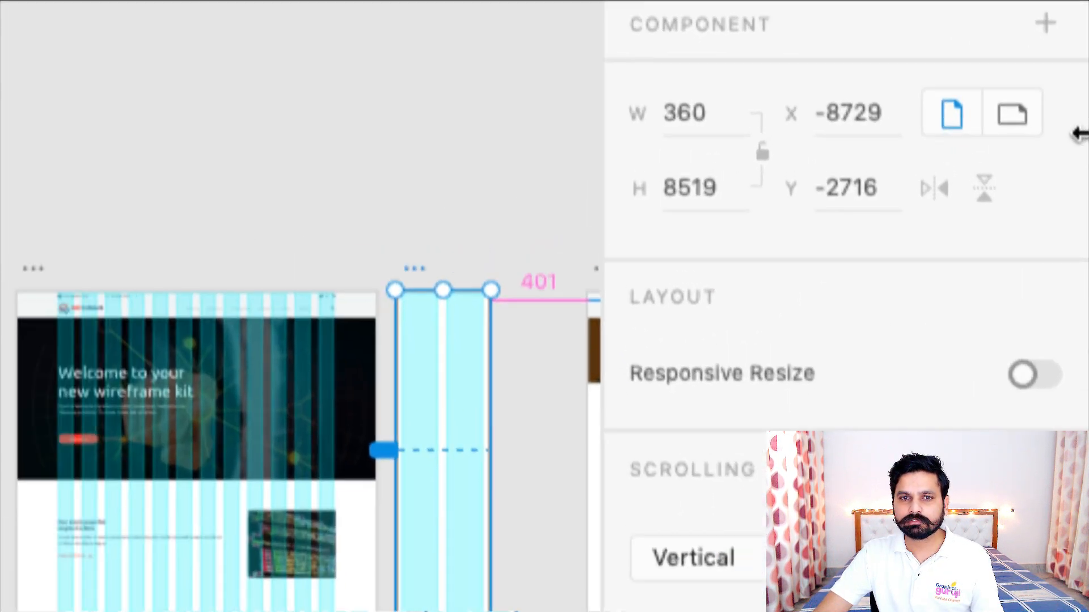
pyautogui.scroll(-5, 619, 202)
pyautogui.scroll(5, 619, 201)
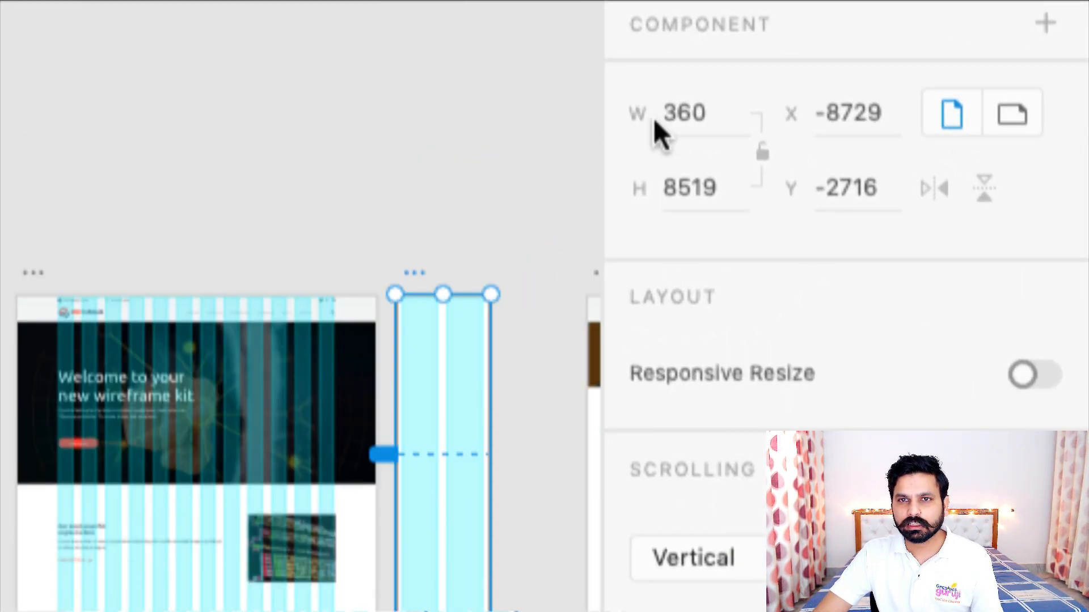
pyautogui.moveTo(661, 112); pyautogui.dragTo(707, 111)
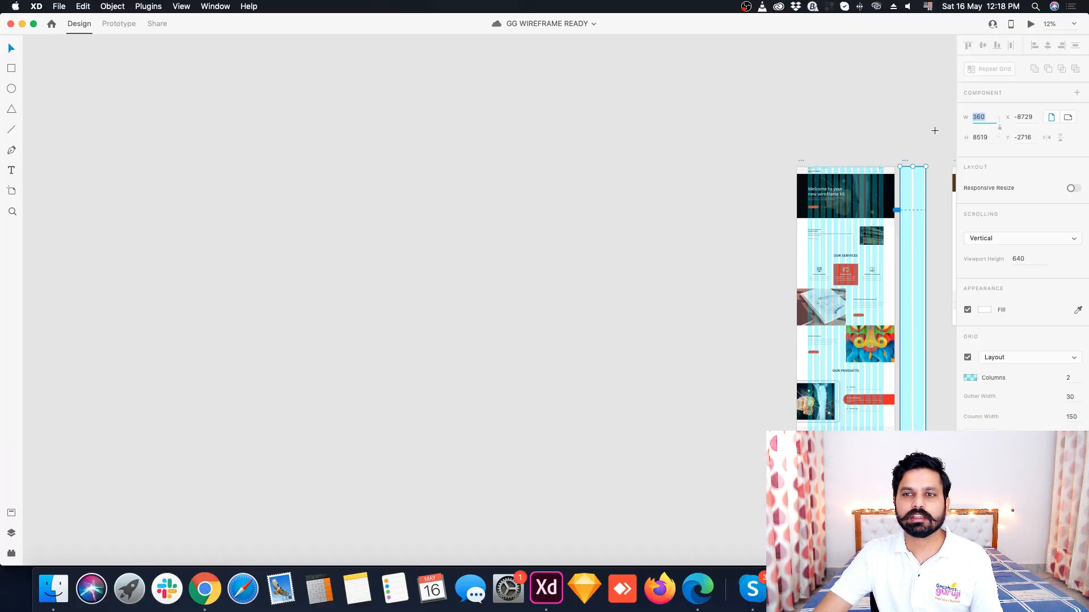
pyautogui.click(822, 105)
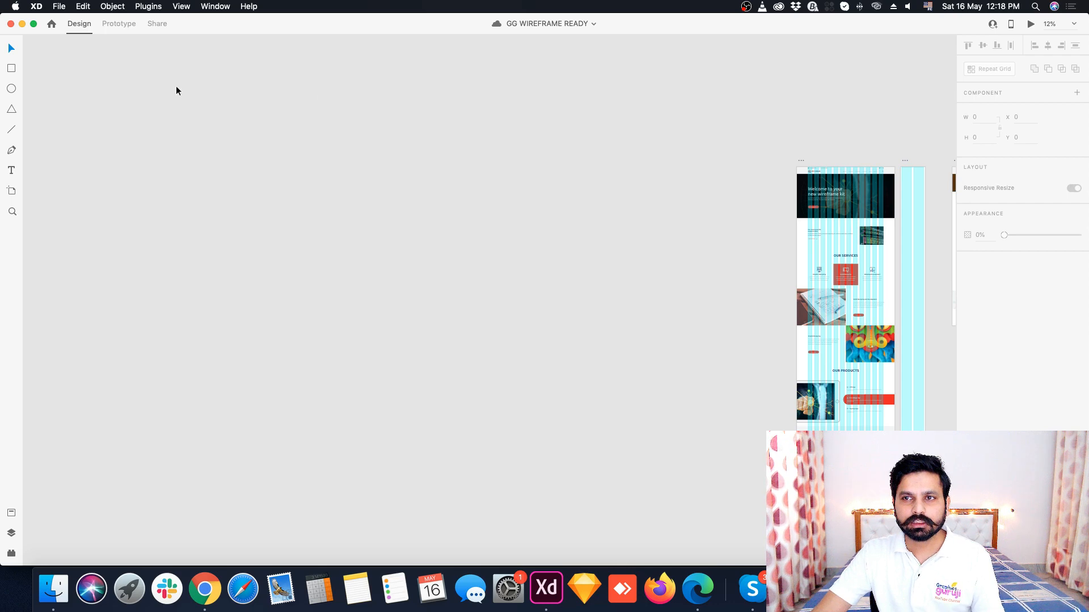
# - Look up the preset device sizes offered by the Artboard tool, including Android Mobile
pyautogui.scroll(5, 938, 192)
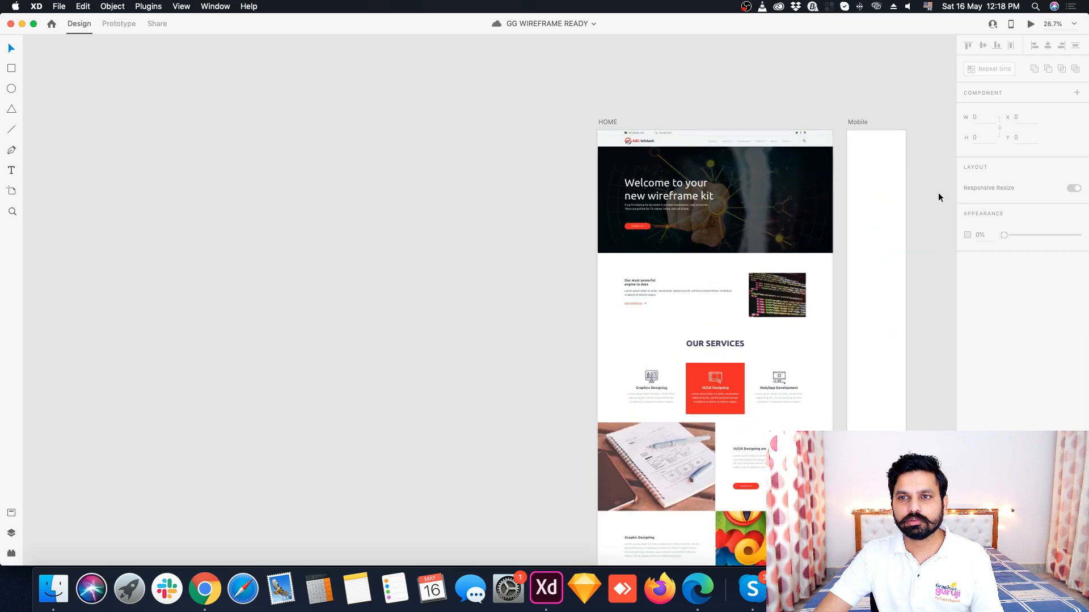
pyautogui.scroll(1, 812, 67)
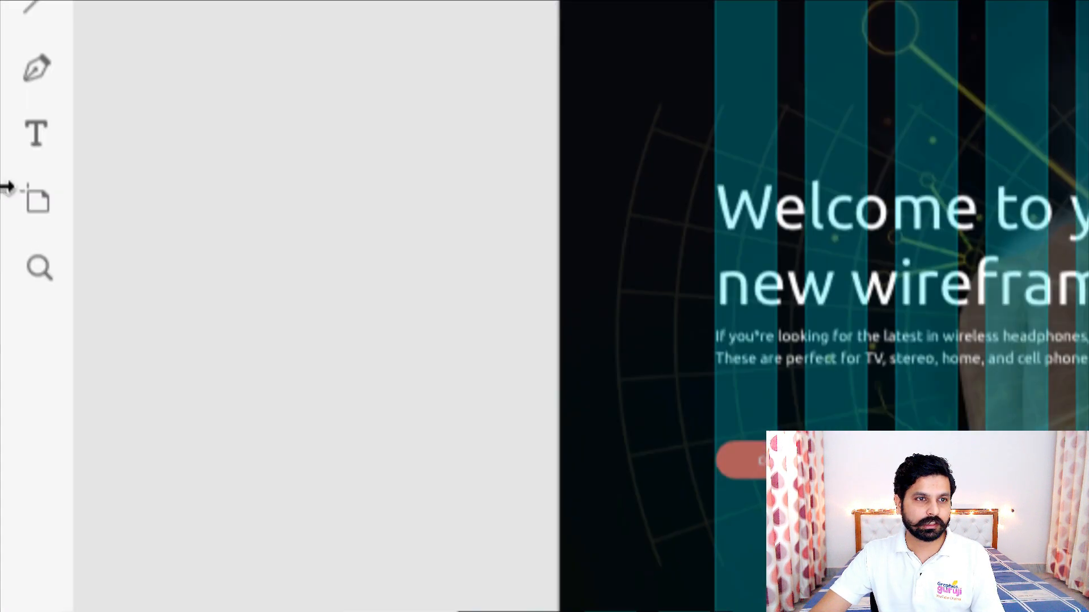
pyautogui.click(39, 202)
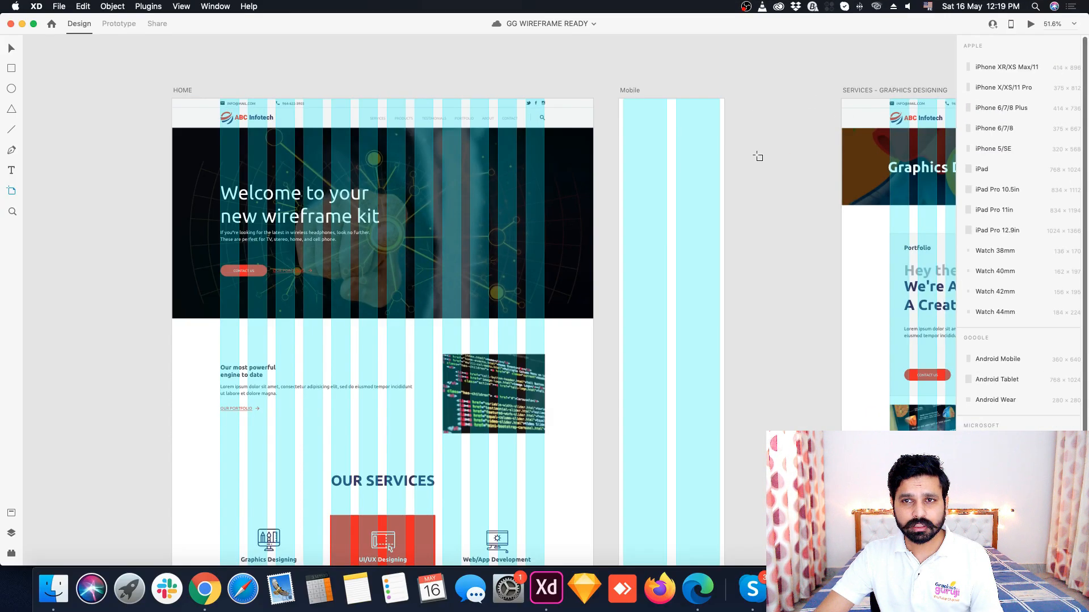
pyautogui.press('v')
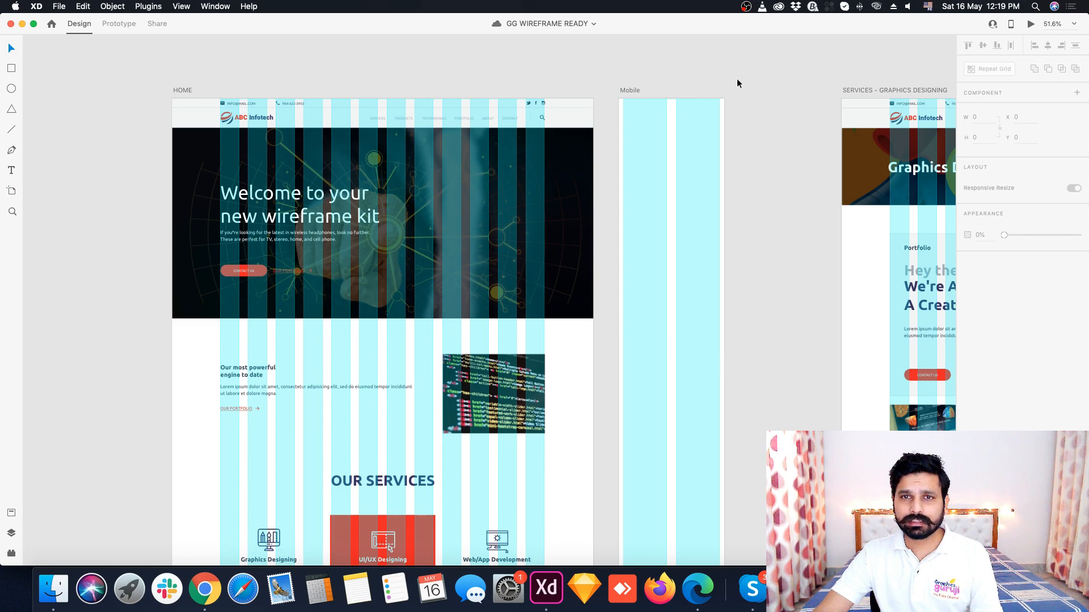
# - Examine the column layout grid and side margins of the empty Mobile artboard beside the HOME page
pyautogui.scroll(5, 738, 82)
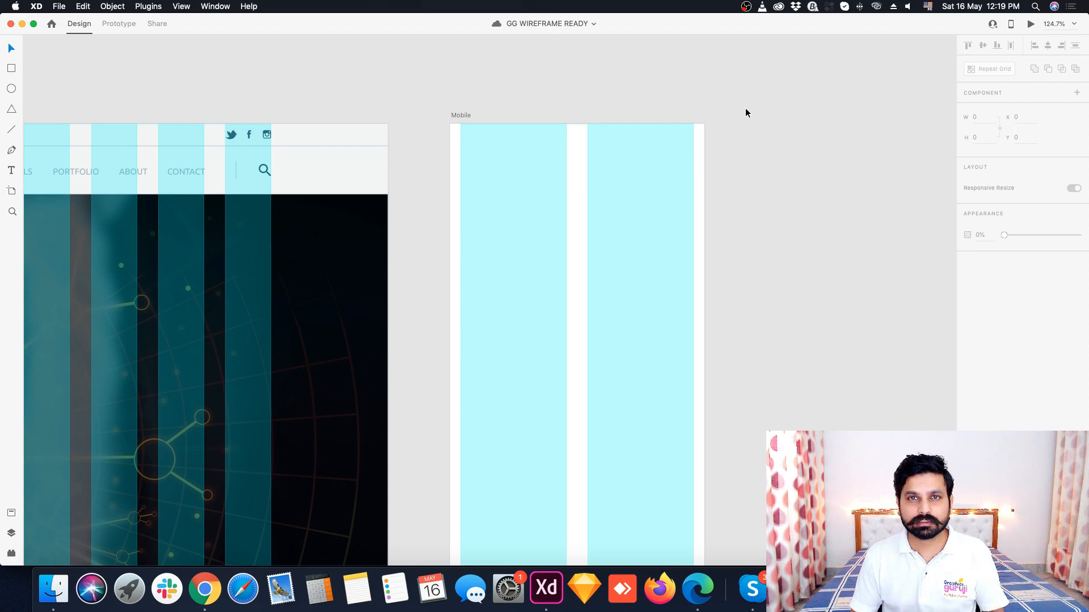
pyautogui.scroll(-5, 556, 167)
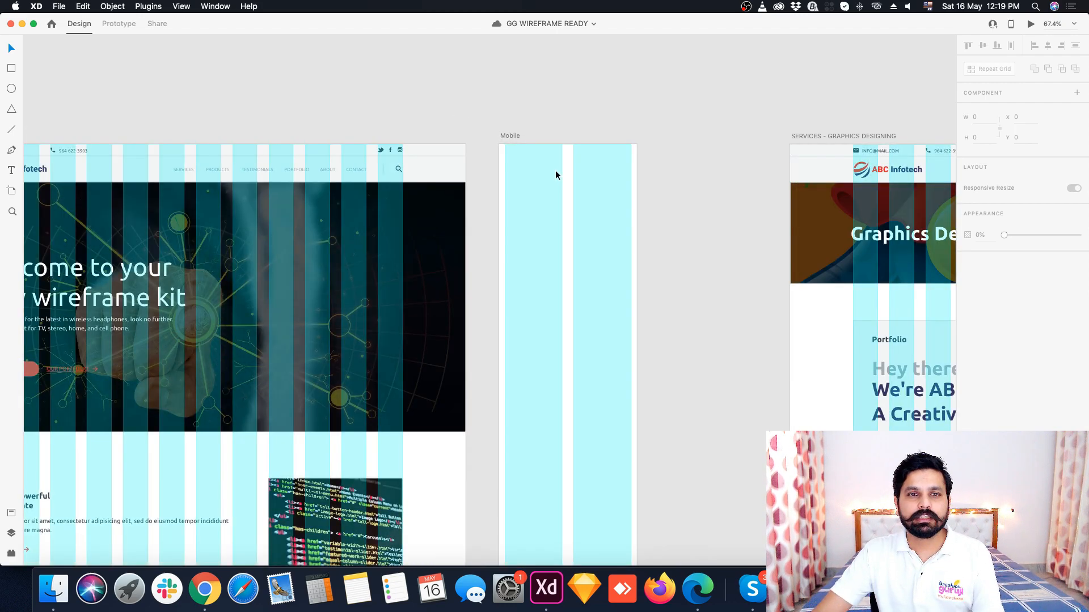
pyautogui.scroll(3, 560, 170)
pyautogui.scroll(3, 560, 169)
pyautogui.press("shift+super+'")
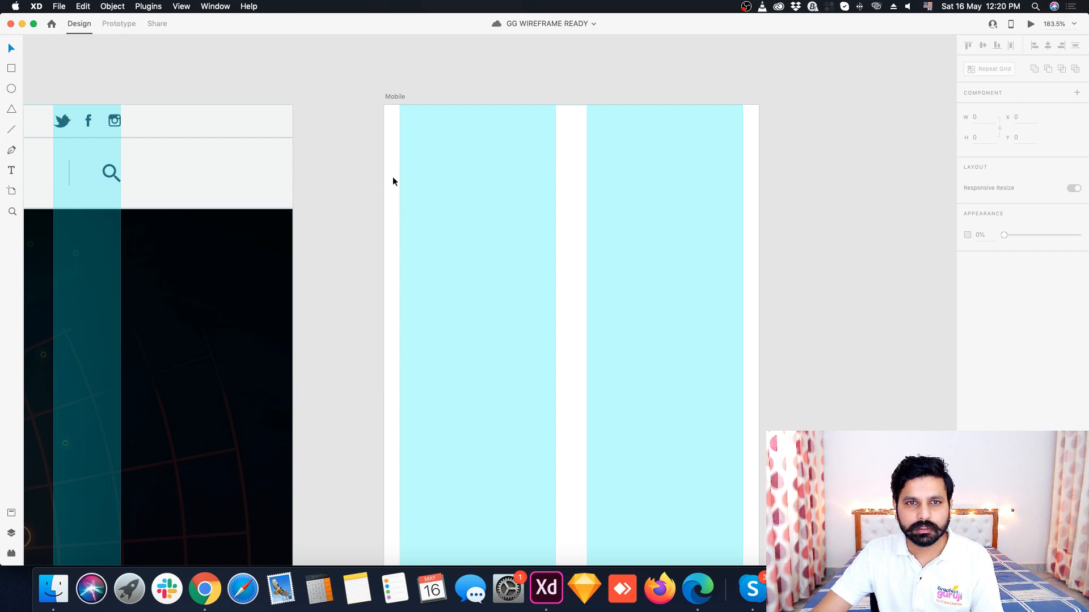
pyautogui.scroll(5, 758, 156)
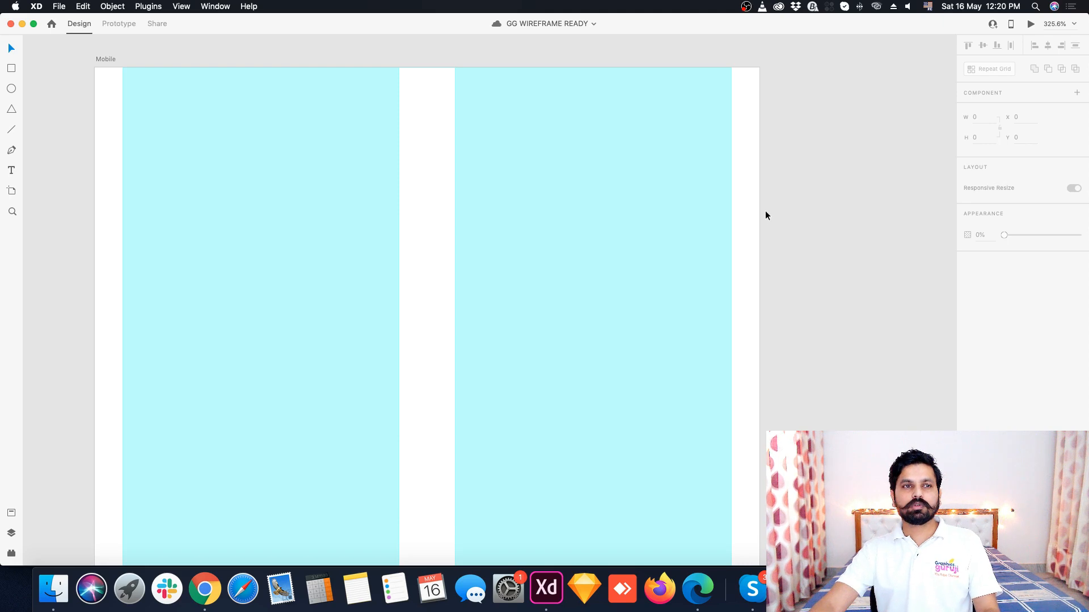
pyautogui.scroll(-10, 765, 209)
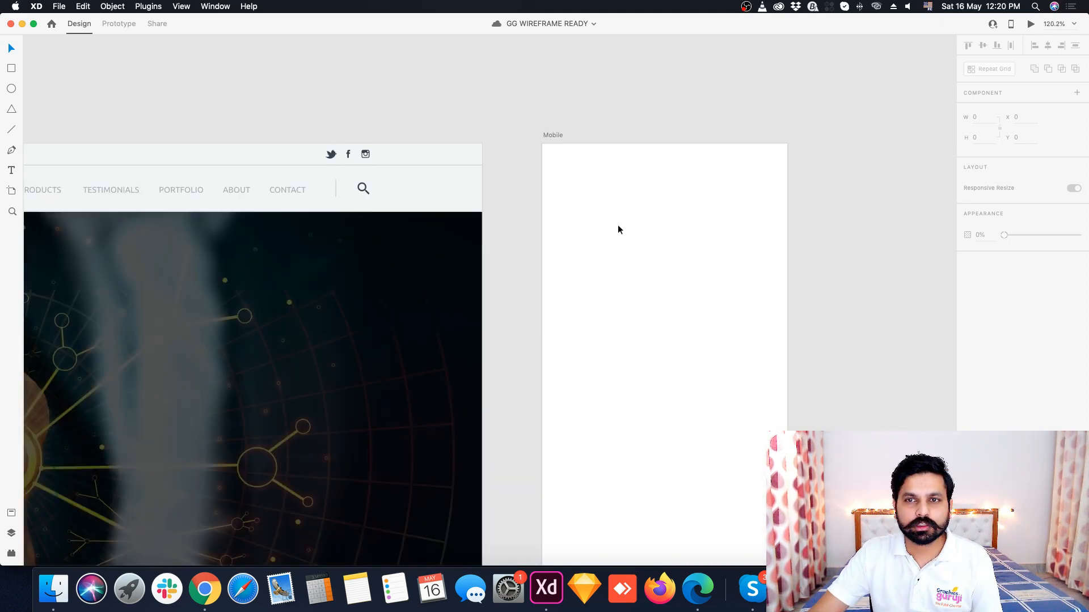
pyautogui.scroll(3, 592, 183)
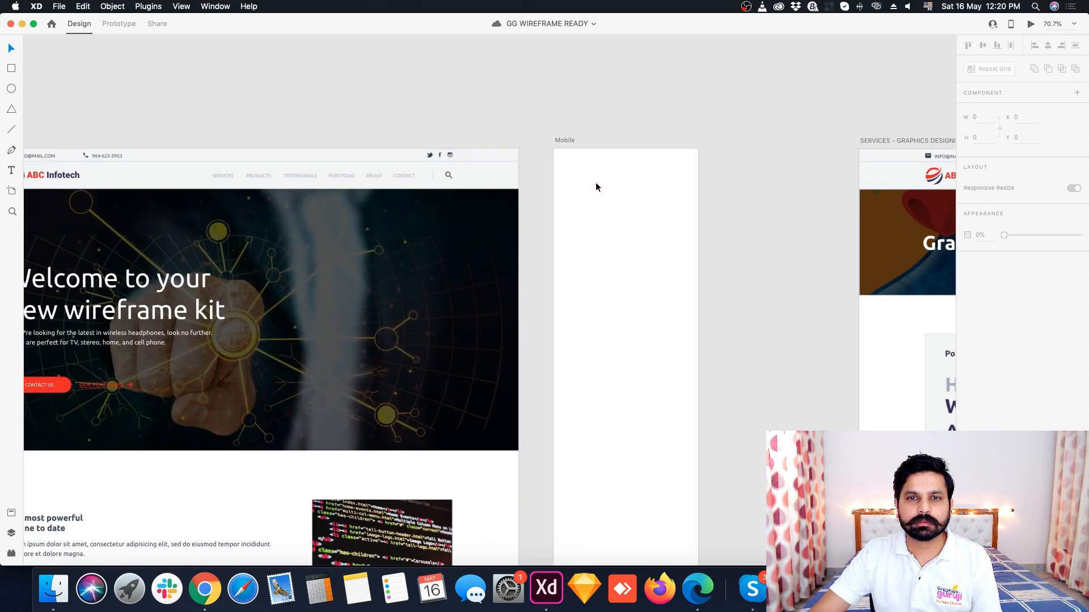
pyautogui.scroll(-1, 595, 187)
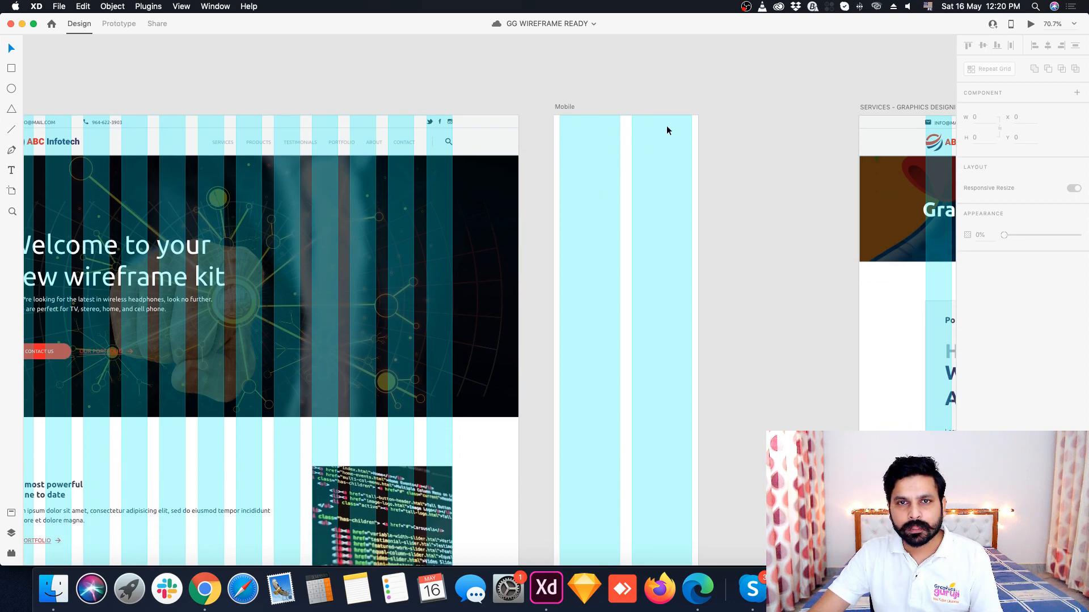
pyautogui.scroll(2, 667, 130)
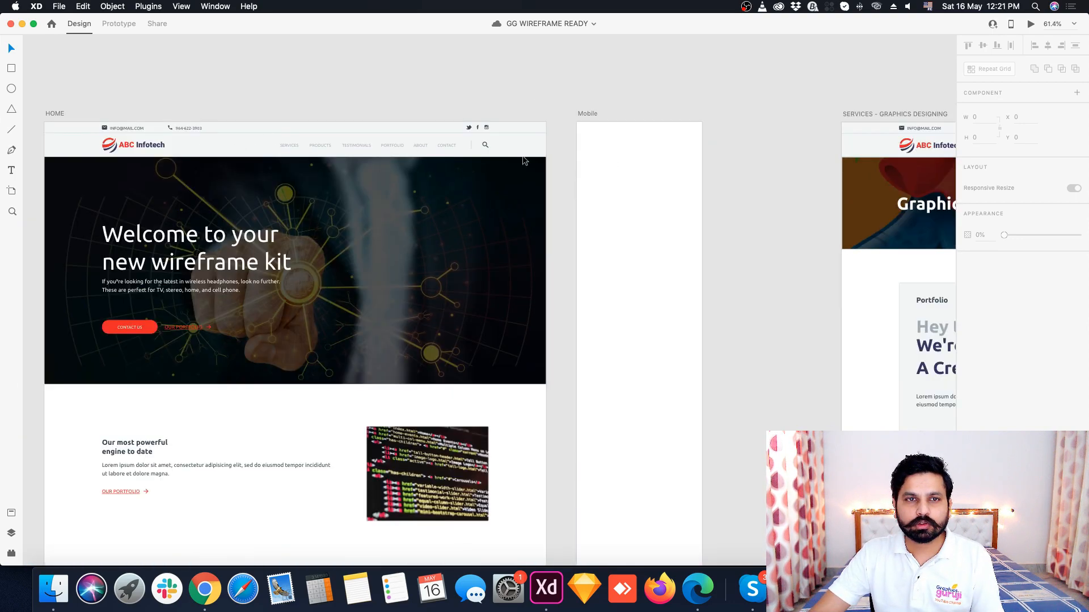
# - Select the header component on the HOME artboard and examine its navigation links
pyautogui.scroll(2, 98, 138)
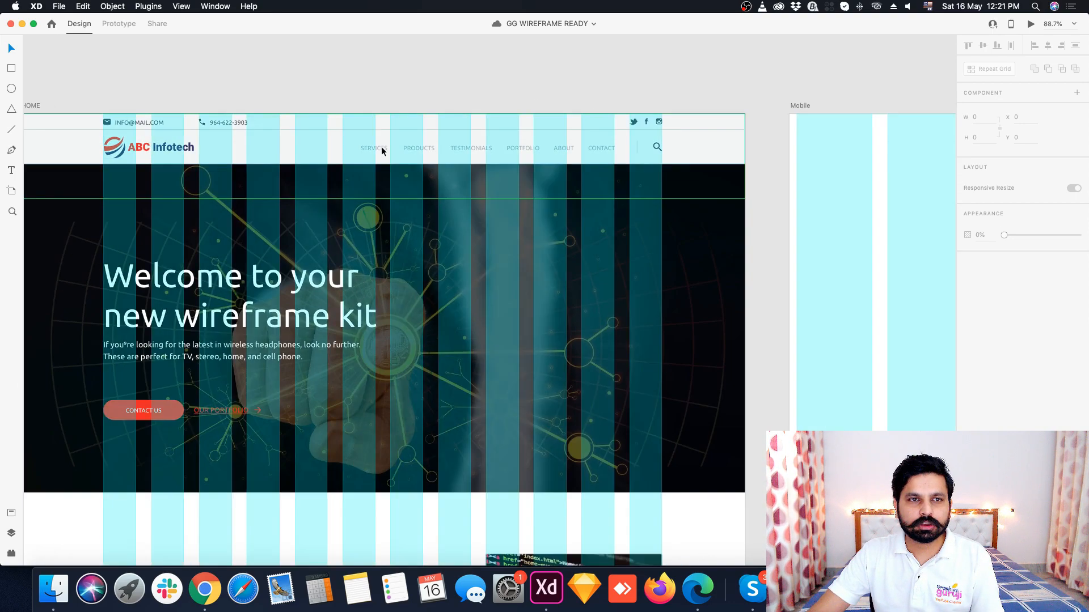
pyautogui.click(369, 146)
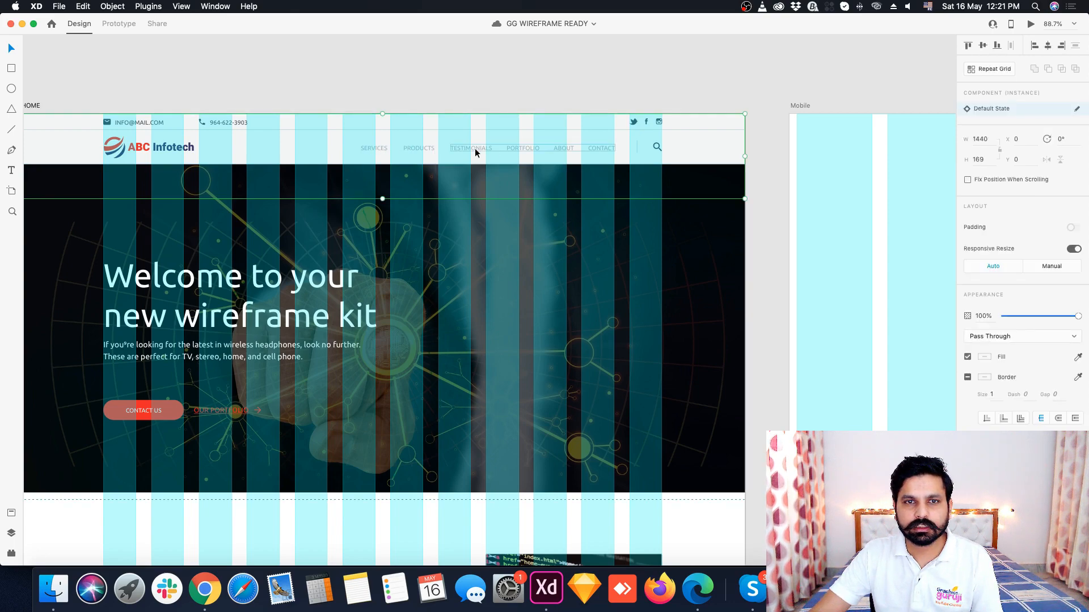
pyautogui.scroll(10, 535, 148)
pyautogui.scroll(-7, 363, 161)
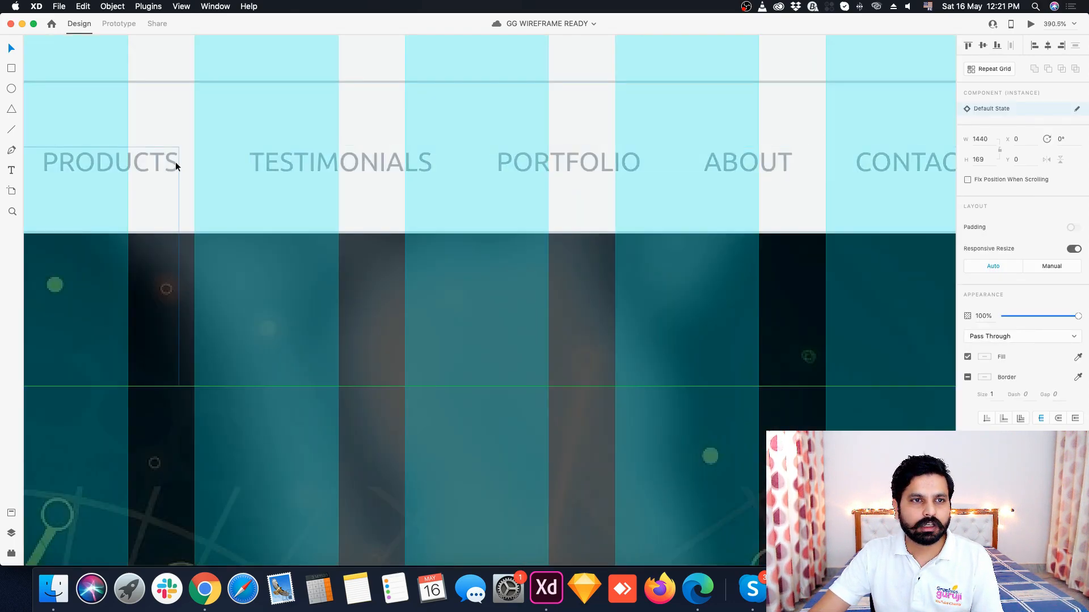
pyautogui.scroll(-4, 416, 119)
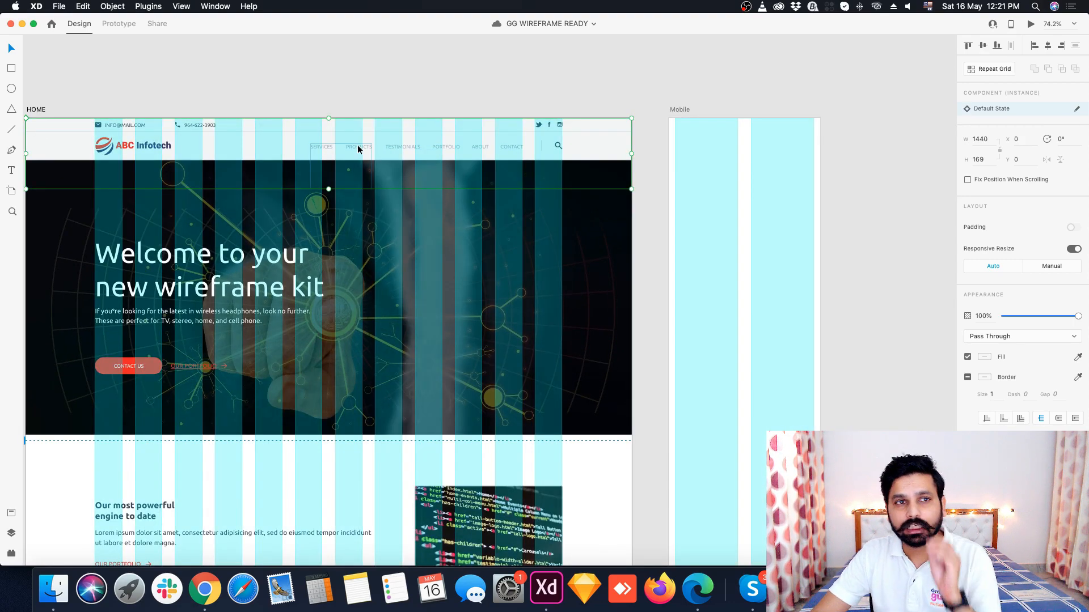
# - Switch to the Wireframing UI kit document and bring its row of mobile artboards into view
pyautogui.scroll(5, 852, 124)
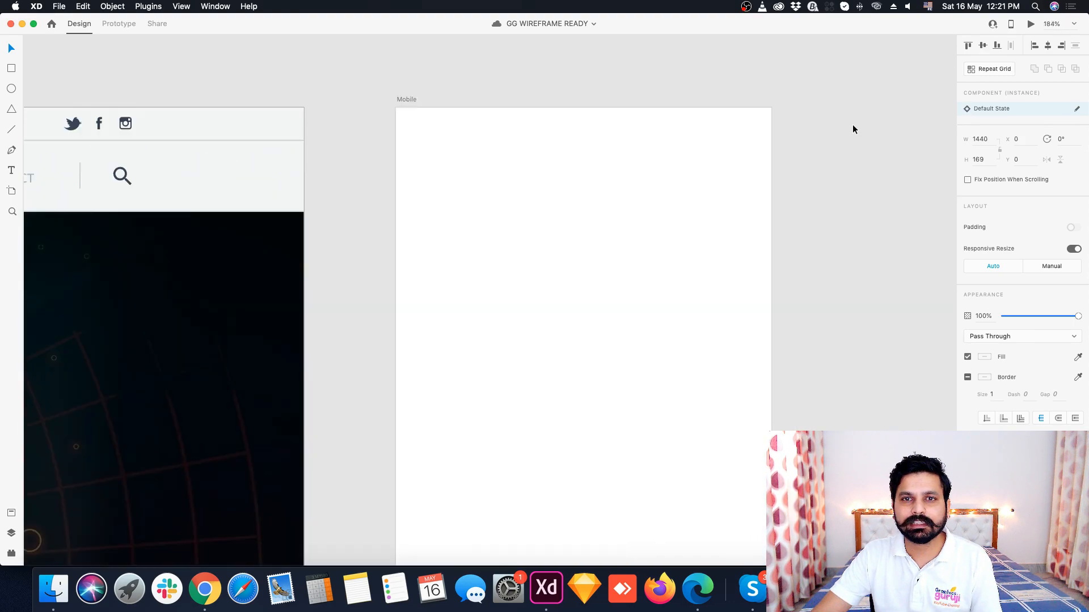
pyautogui.hotkey('ctrl', 'Up')
pyautogui.click(413, 241)
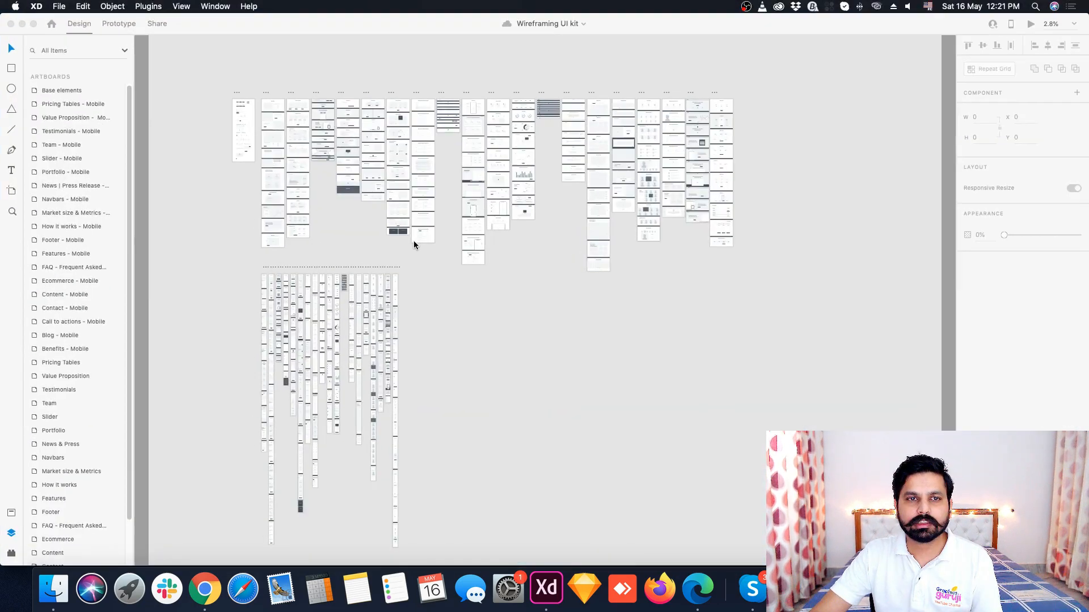
pyautogui.scroll(5, 414, 240)
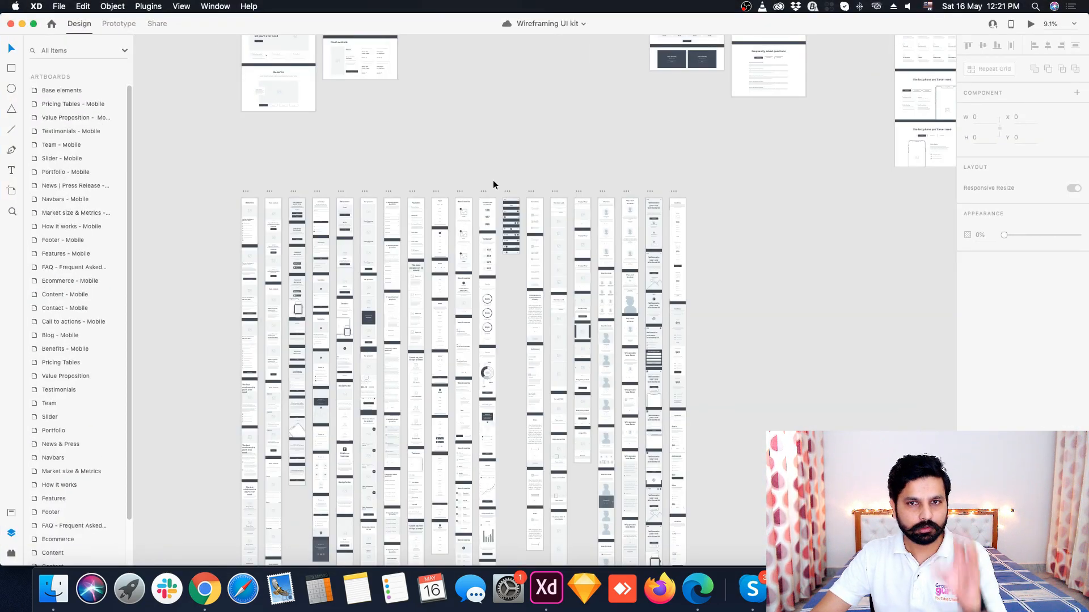
# - Copy the navbar with the FORM logo and hamburger icon from the Value Proposition - Mobile artboard, undoing any accidental shift
pyautogui.scroll(5, 676, 194)
pyautogui.scroll(6, 594, 237)
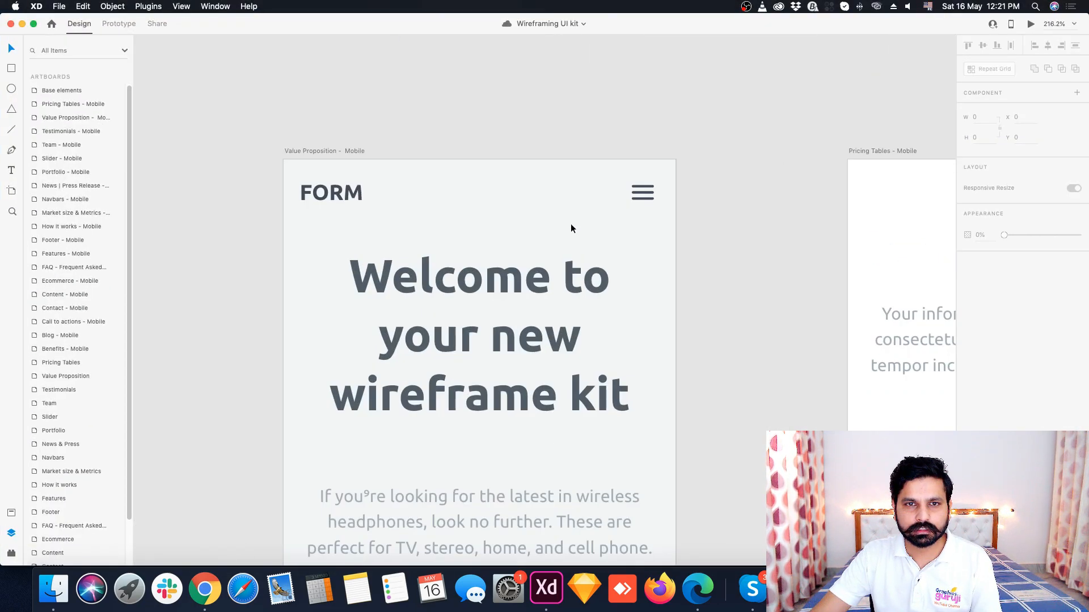
pyautogui.doubleClick(552, 195)
pyautogui.moveTo(552, 195); pyautogui.dragTo(502, 187)
pyautogui.press('super+z')
pyautogui.press('super+z')
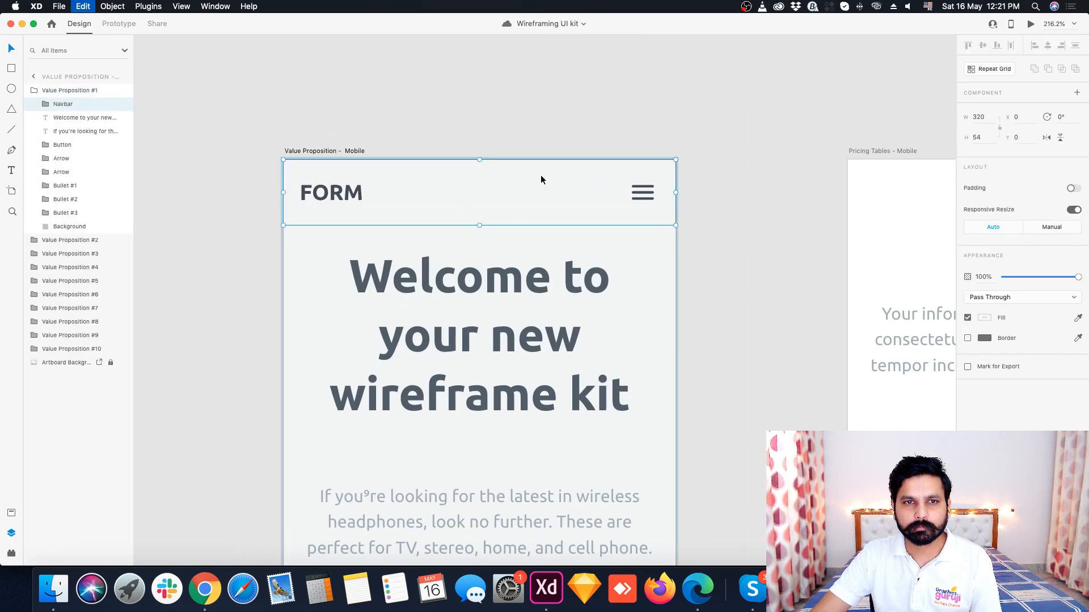
# - Paste the navbar into the Mobile artboard of GG WIREFRAME READY and widen it to 360 to span the artboard
pyautogui.hotkey('ctrl', 'Up')
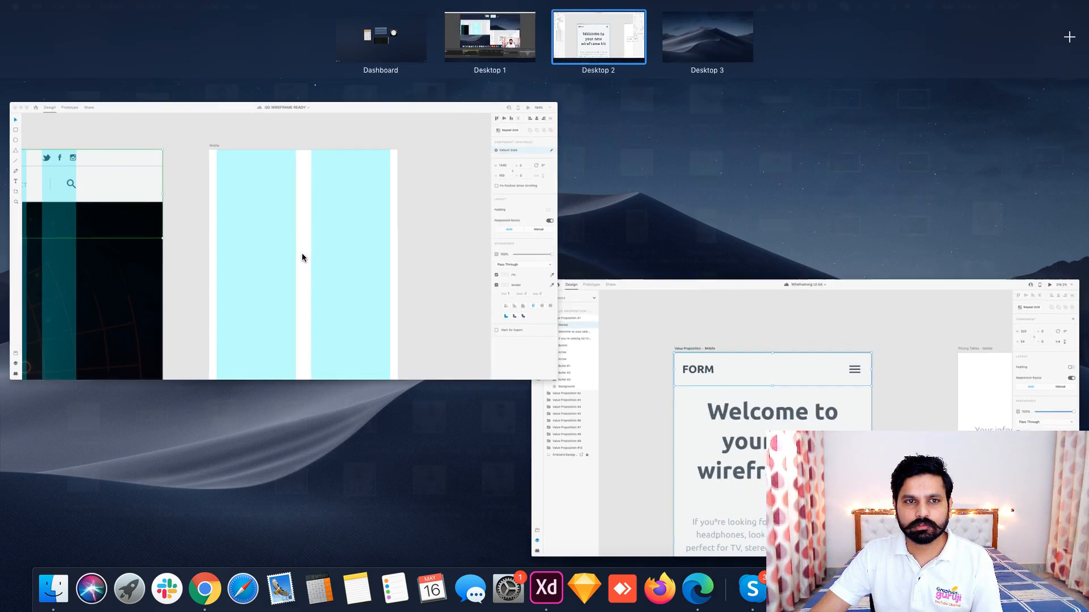
pyautogui.click(302, 254)
pyautogui.press('super+v')
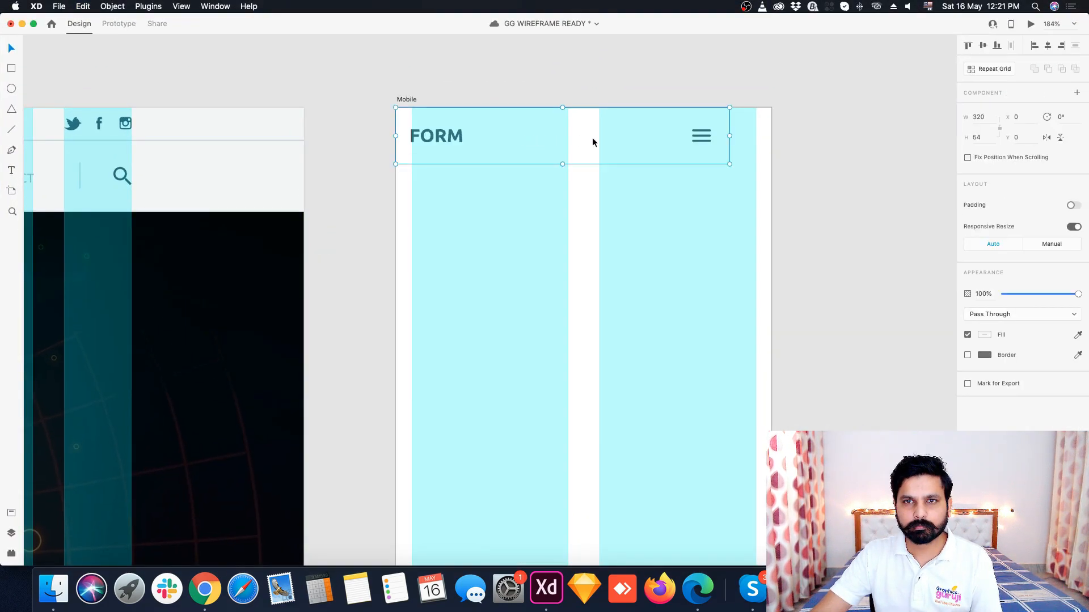
pyautogui.moveTo(728, 136); pyautogui.dragTo(771, 136)
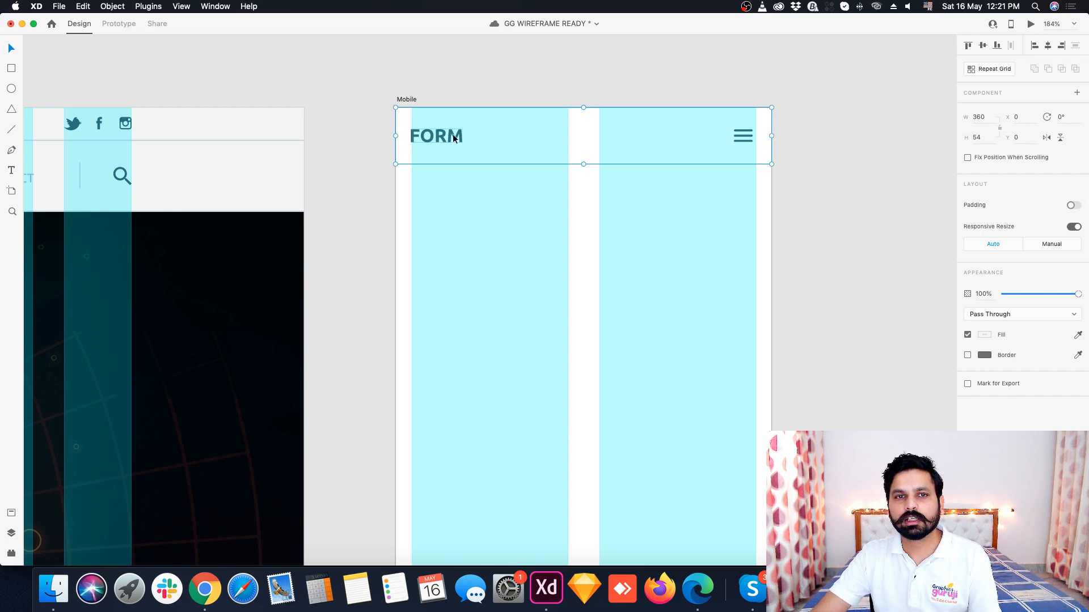
# - Select the FORM logo inside the mobile navbar and check its alignment with the first layout column's outer edge
pyautogui.scroll(4, 422, 119)
pyautogui.doubleClick(416, 141)
pyautogui.click(419, 144)
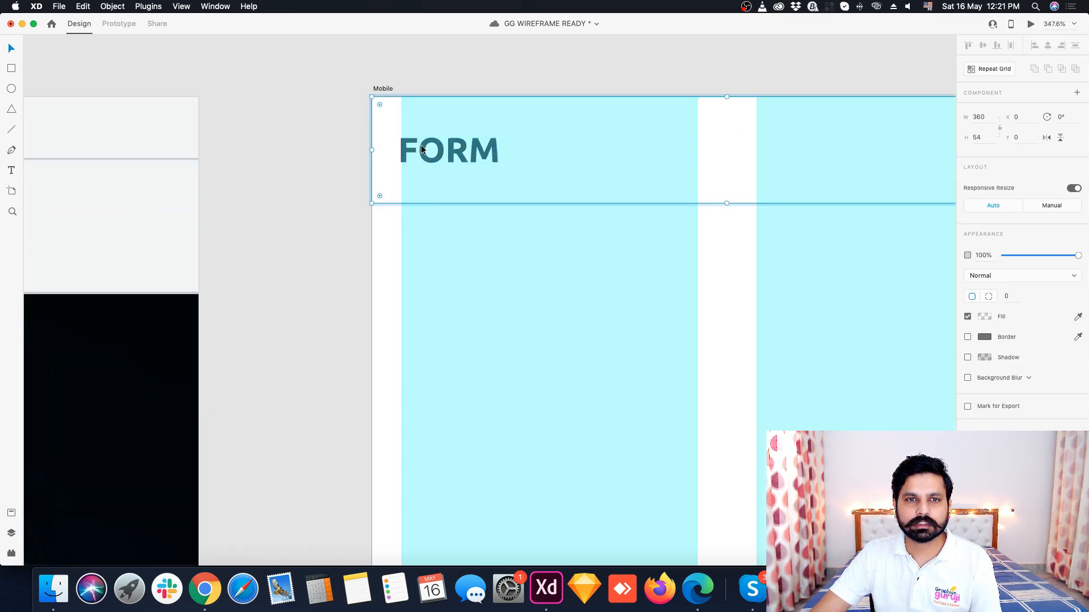
pyautogui.click(402, 150)
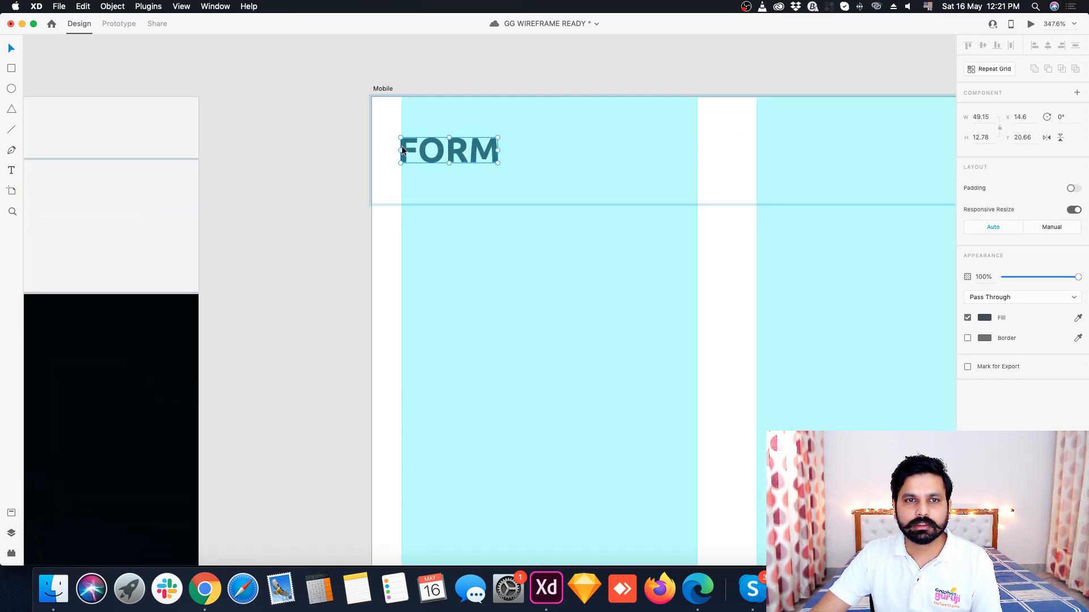
pyautogui.scroll(-4, 394, 144)
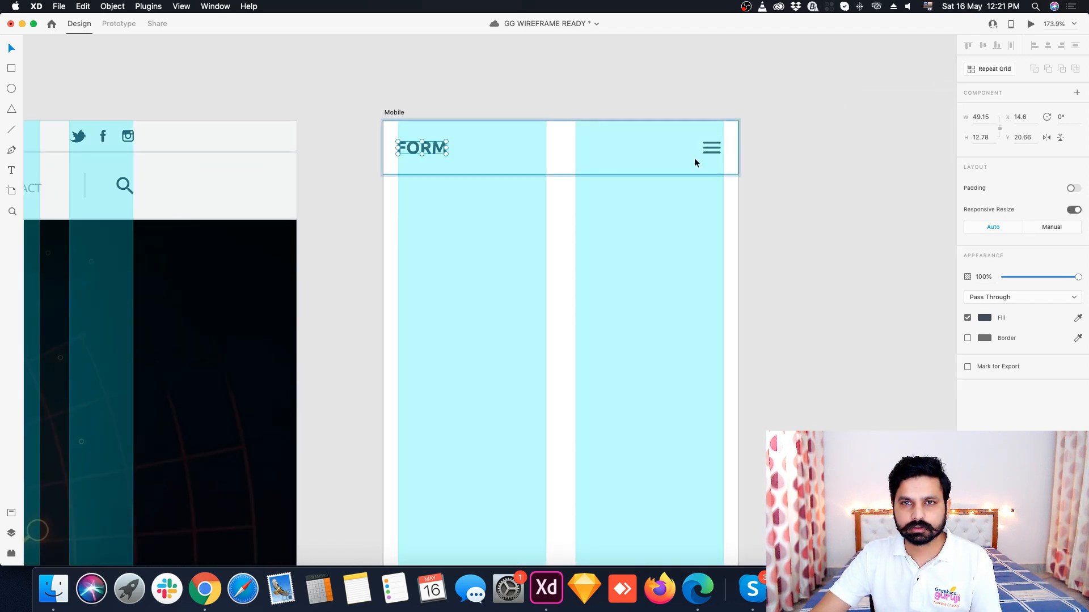
# - Shift the navbar's hamburger icon outward to line up with the outer edge of the second layout column
pyautogui.scroll(6, 694, 159)
pyautogui.click(674, 167)
pyautogui.click(675, 169)
pyautogui.moveTo(675, 169); pyautogui.dragTo(685, 170)
pyautogui.click(816, 169)
pyautogui.scroll(-3, 816, 169)
pyautogui.scroll(-3, 655, 147)
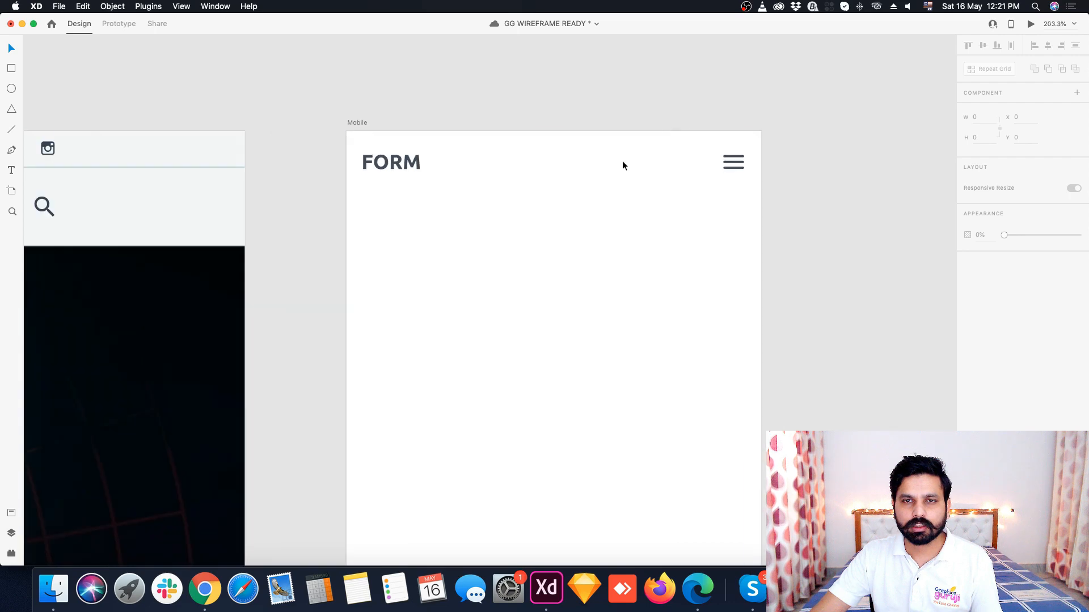
# - Fill the mobile navbar's background with the light grey sampled from the HOME header
pyautogui.scroll(2, 548, 178)
pyautogui.scroll(-4, 693, 179)
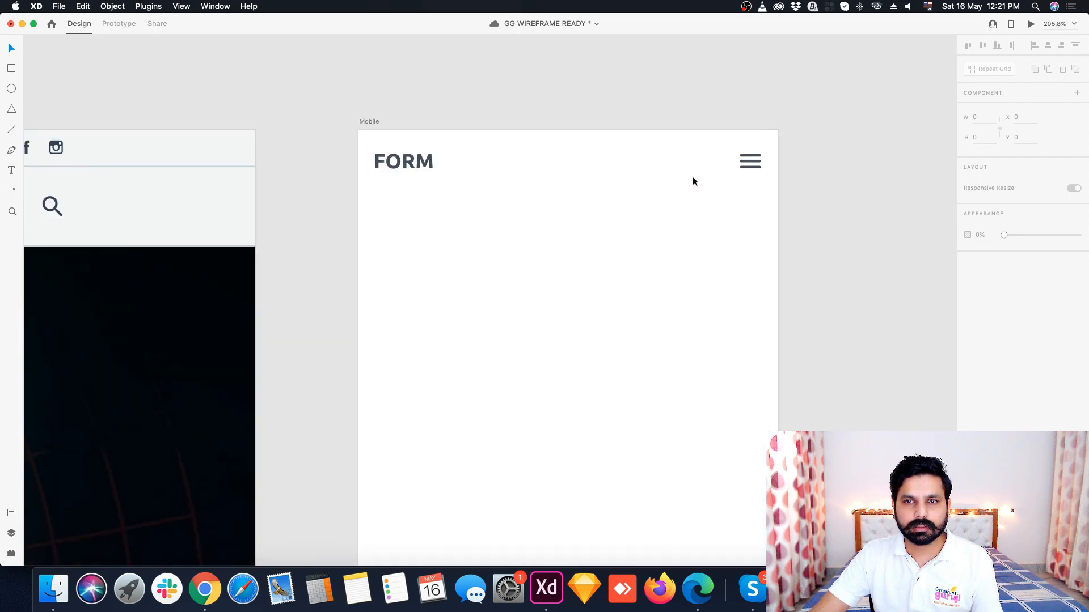
pyautogui.scroll(4, 363, 170)
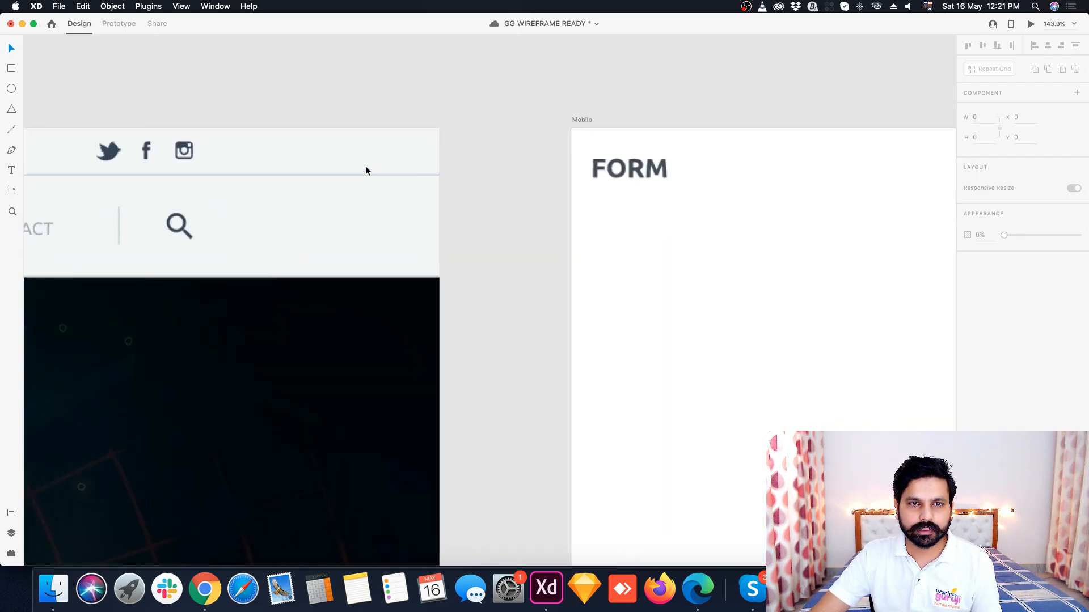
pyautogui.scroll(-6, 438, 148)
pyautogui.scroll(6, 470, 174)
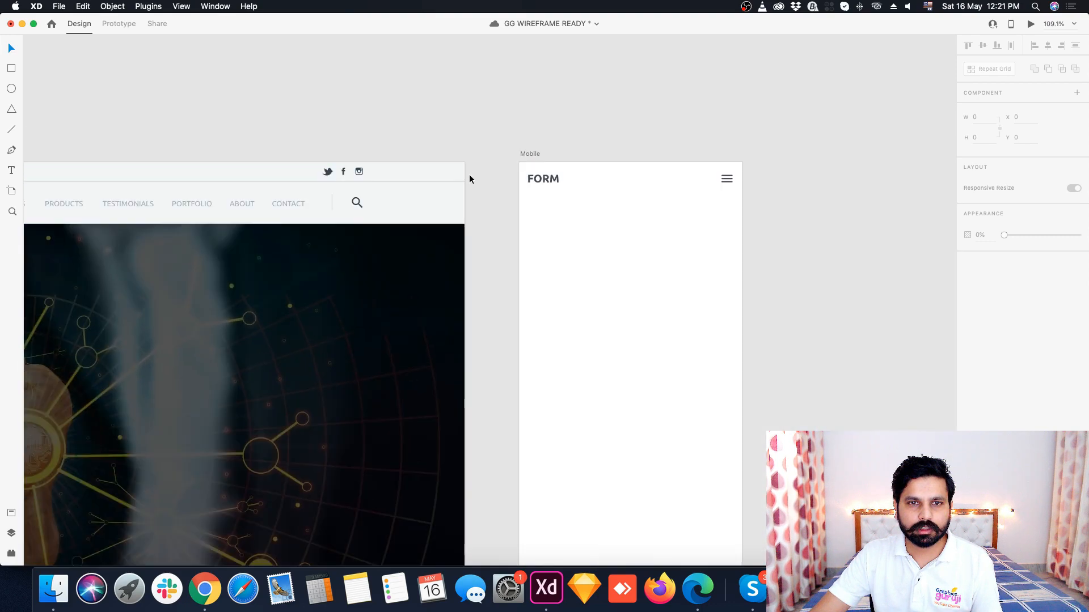
pyautogui.scroll(-1, 395, 168)
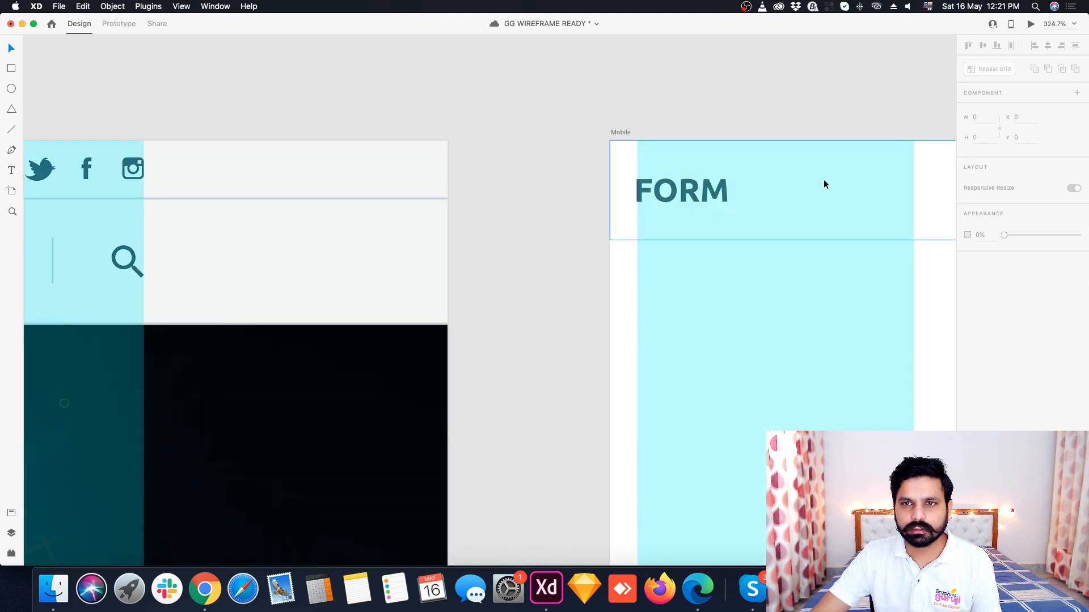
pyautogui.click(822, 179)
pyautogui.click(1077, 316)
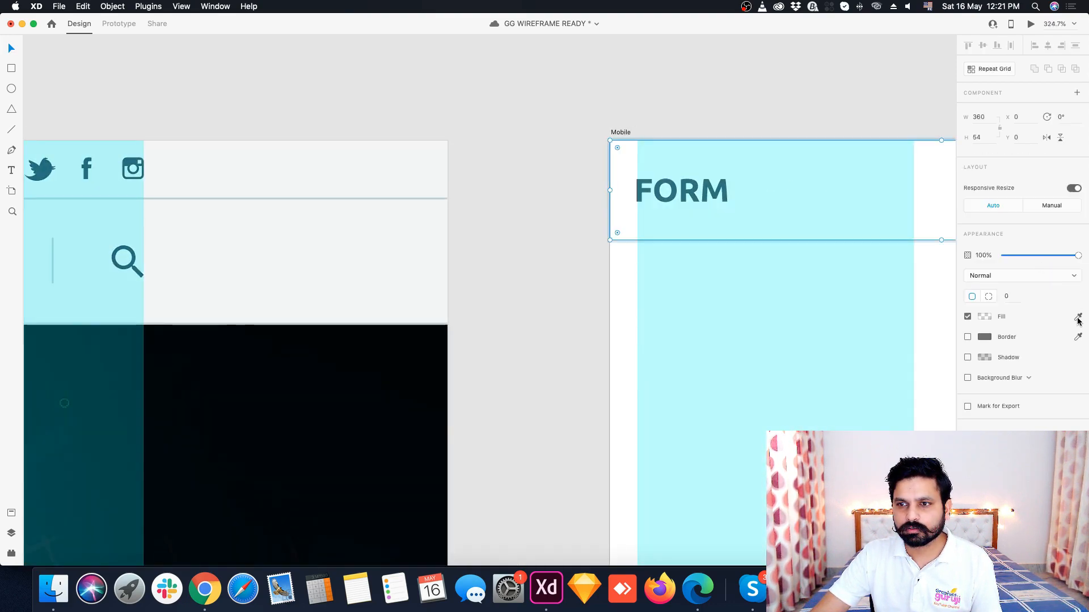
pyautogui.click(418, 171)
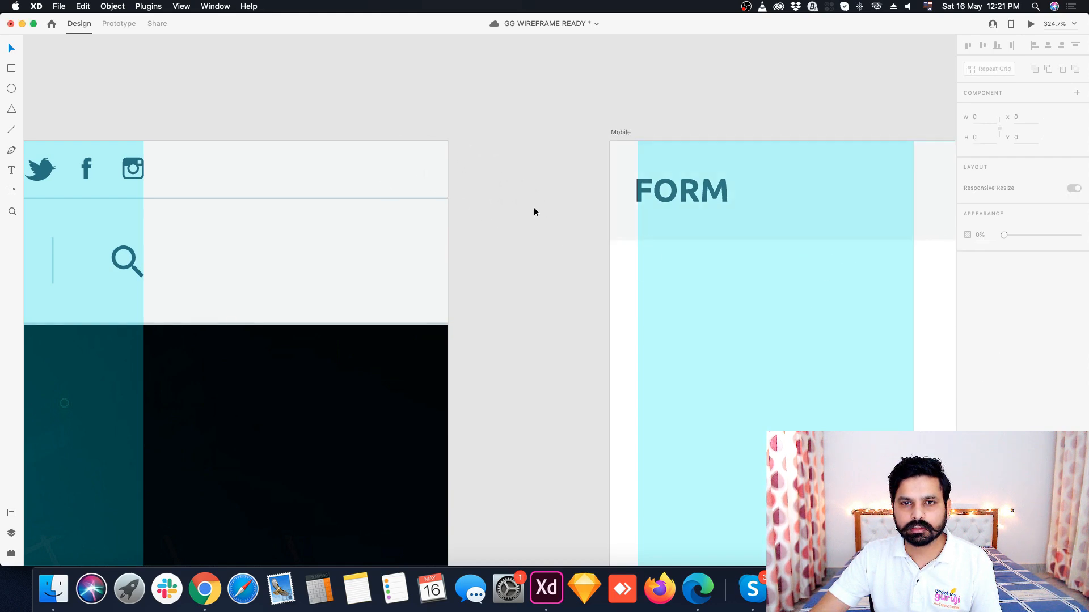
# - Copy the thin divider line from the HOME header onto the Mobile artboard and save the document
pyautogui.scroll(-3, 533, 206)
pyautogui.click(466, 200)
pyautogui.doubleClick(465, 200)
pyautogui.scroll(8, 465, 200)
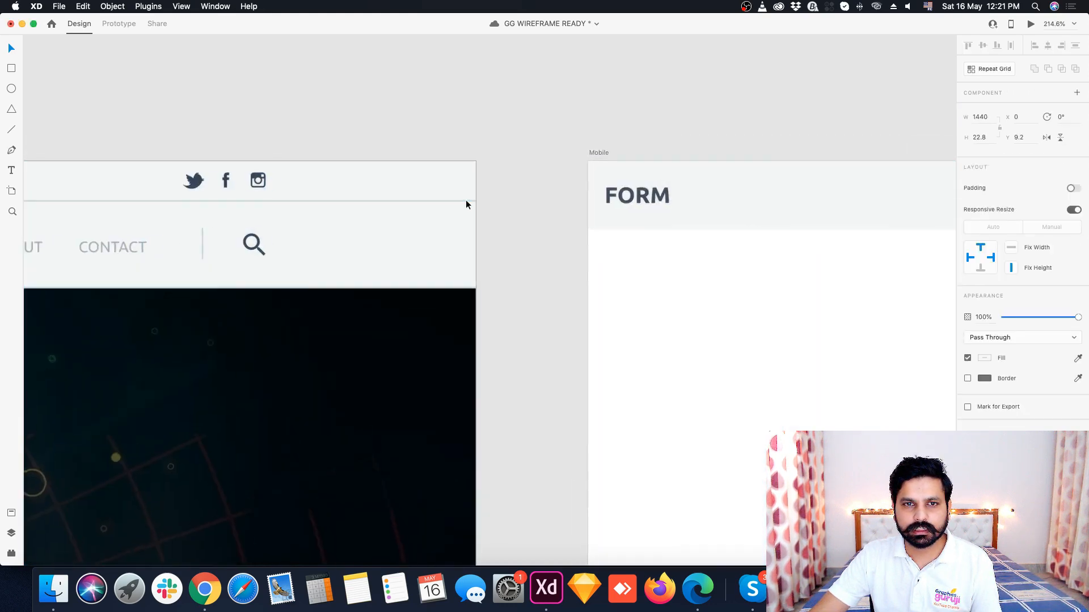
pyautogui.doubleClick(466, 201)
pyautogui.press('super+c')
pyautogui.scroll(-10, 465, 200)
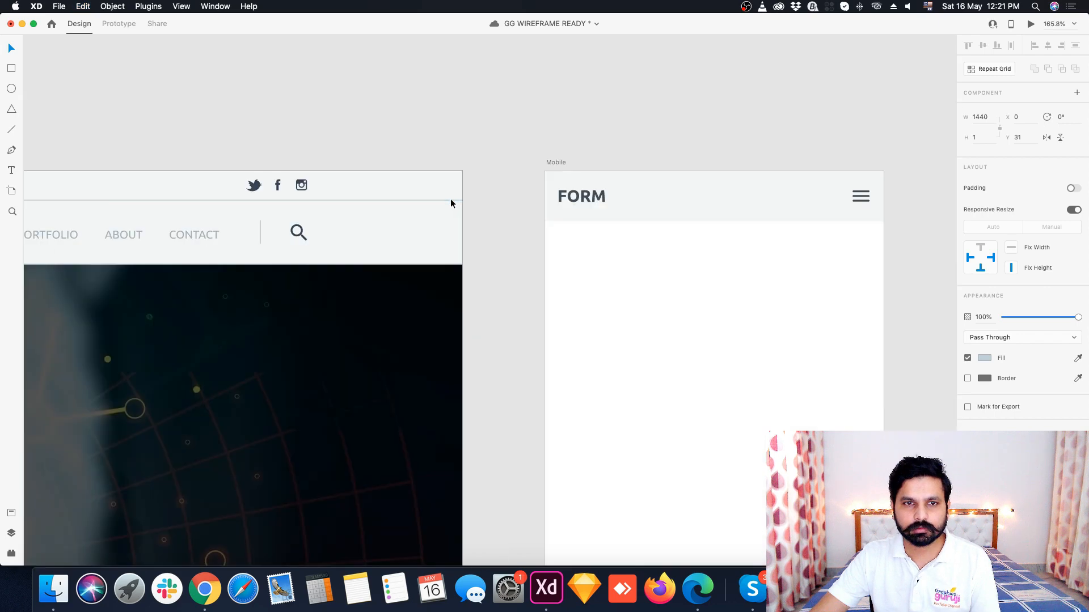
pyautogui.scroll(4, 666, 227)
pyautogui.click(666, 229)
pyautogui.press('super+v')
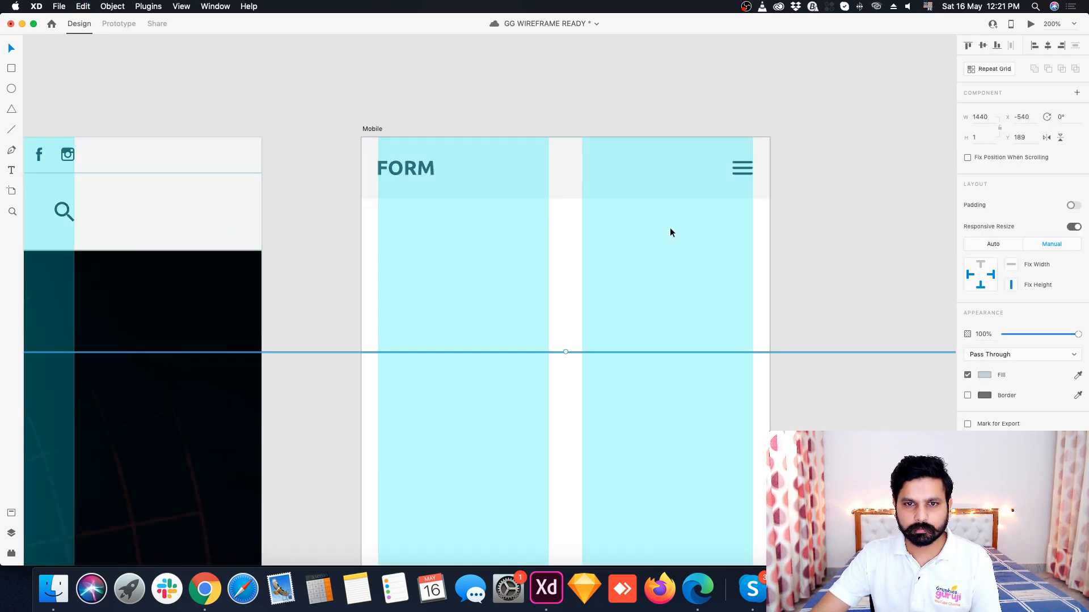
pyautogui.scroll(-2, 547, 182)
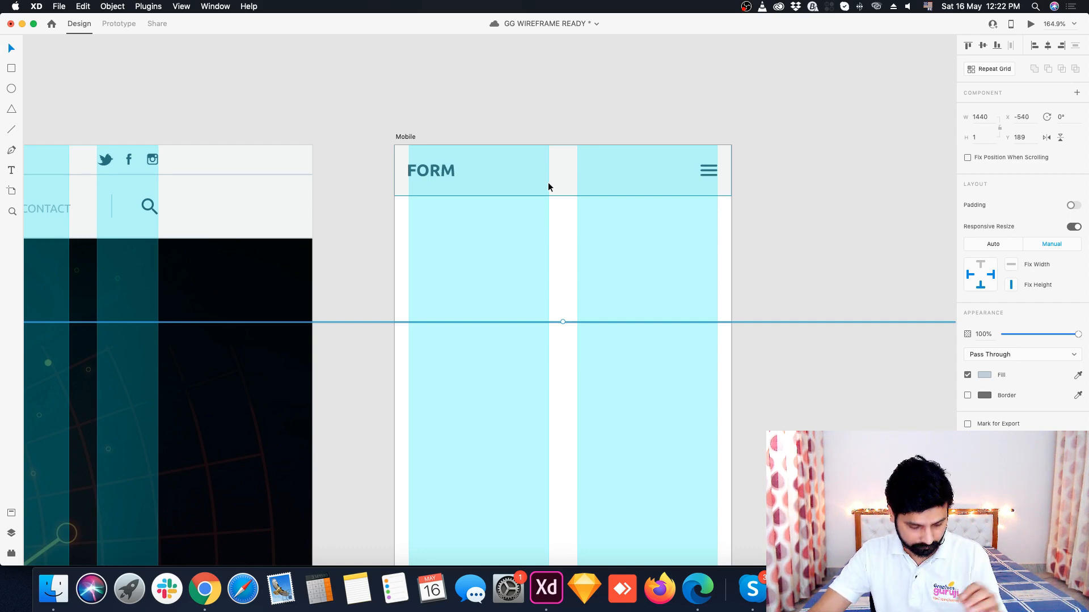
pyautogui.press('super+s')
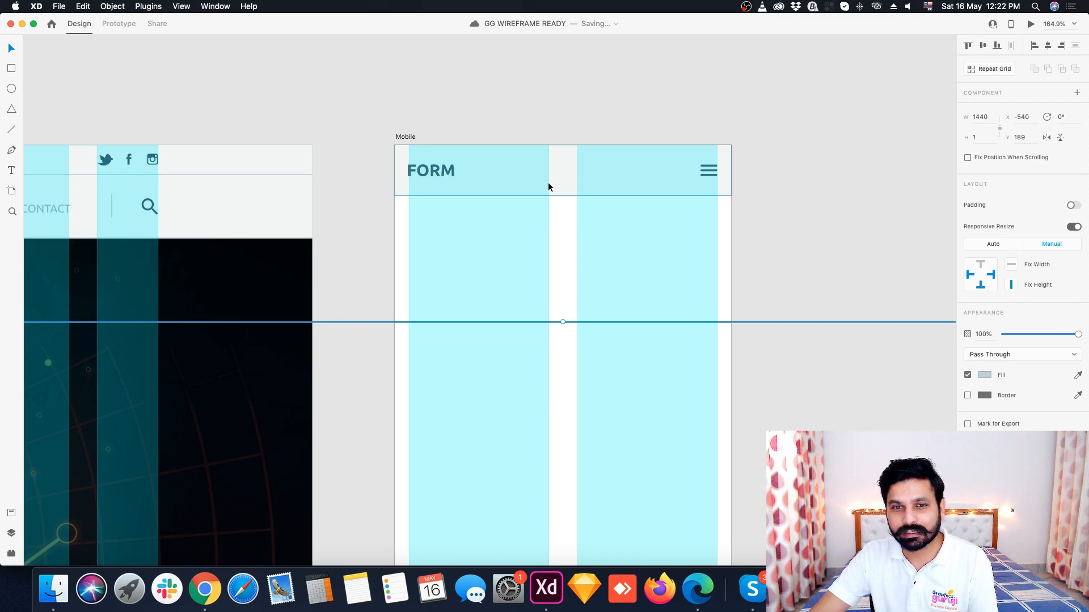
# - Try to shorten the pasted divider line by pulling in its far end
pyautogui.scroll(-5, 547, 182)
pyautogui.scroll(-1, 553, 227)
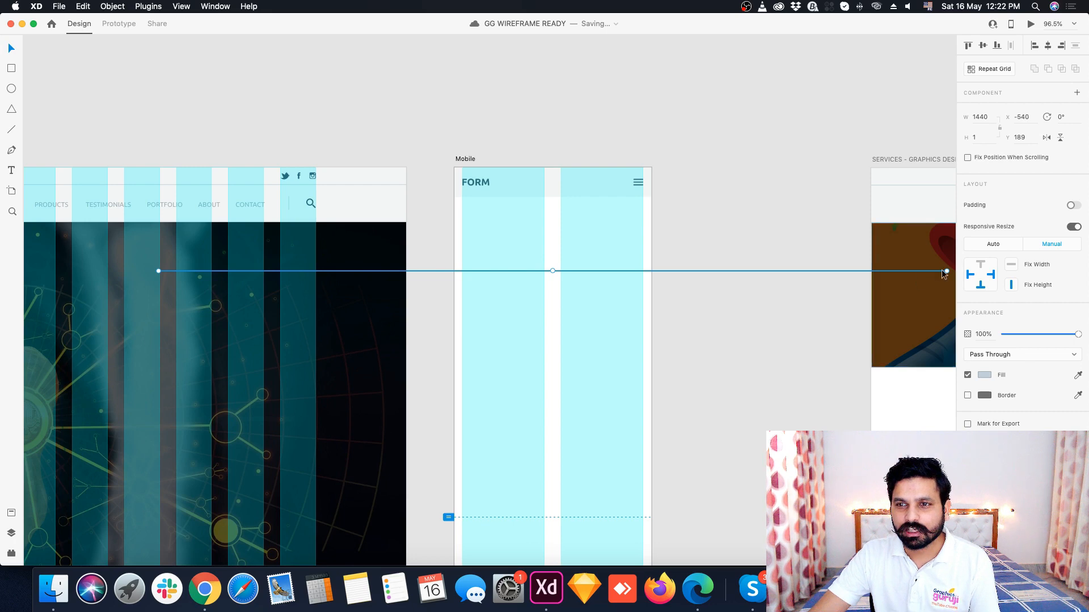
pyautogui.scroll(10, 945, 273)
pyautogui.moveTo(814, 238); pyautogui.dragTo(743, 233)
pyautogui.scroll(5, 629, 260)
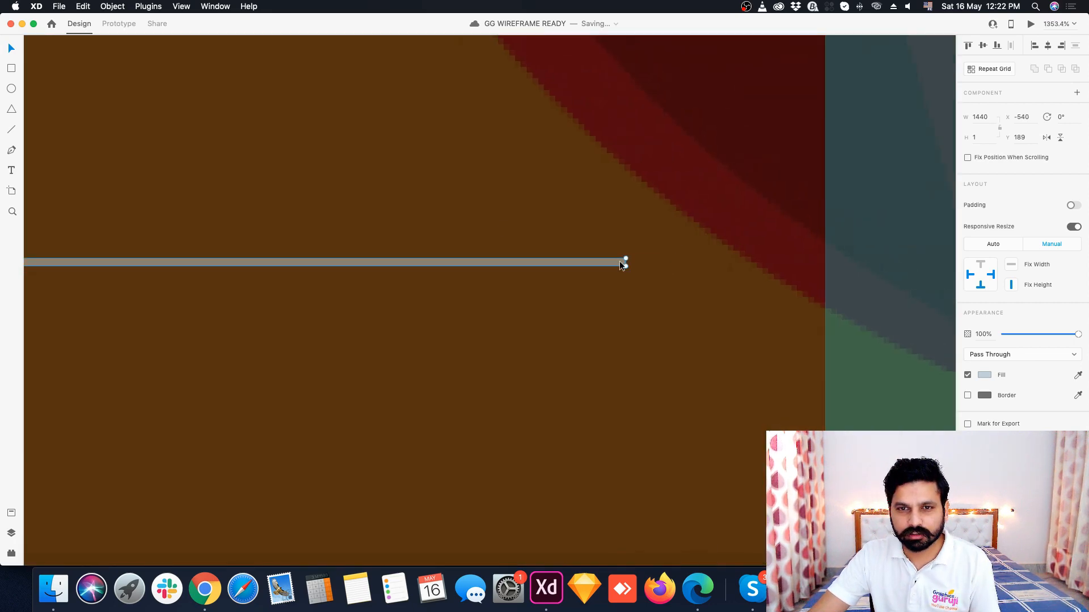
pyautogui.moveTo(647, 259); pyautogui.dragTo(465, 259)
pyautogui.scroll(-12, 797, 296)
pyautogui.scroll(-6, 798, 293)
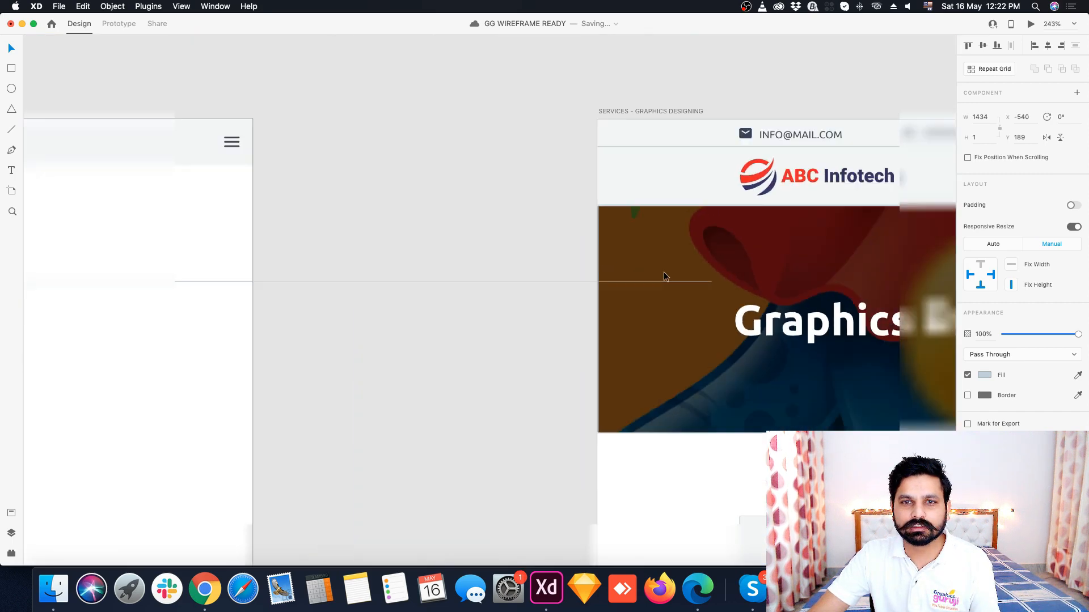
# - Check the Mobile artboard's width and set the divider line's width to 360 to match
pyautogui.click(337, 175)
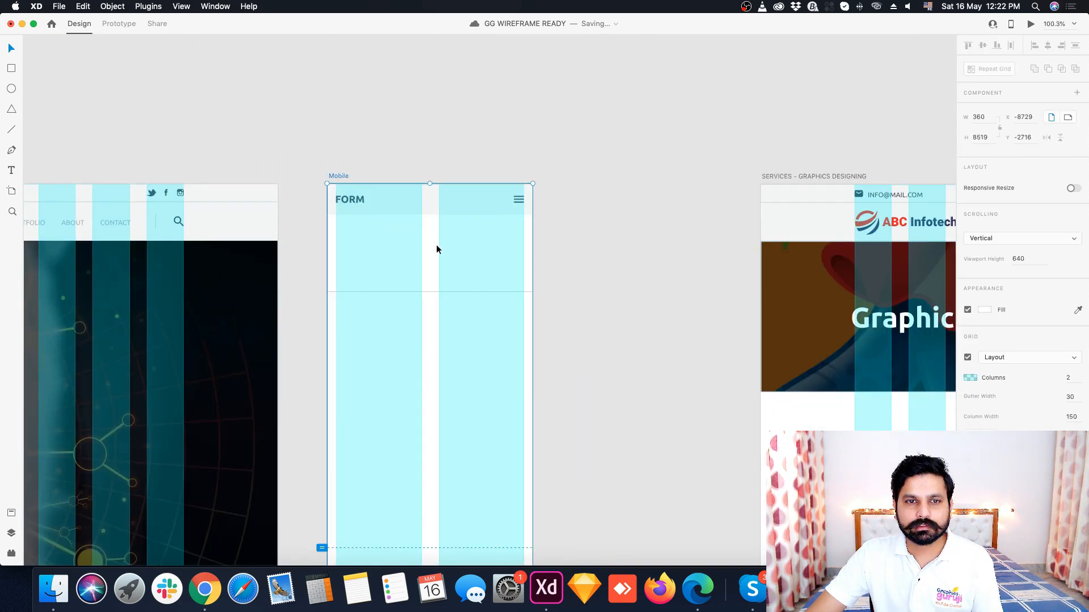
pyautogui.click(429, 291)
pyautogui.click(337, 177)
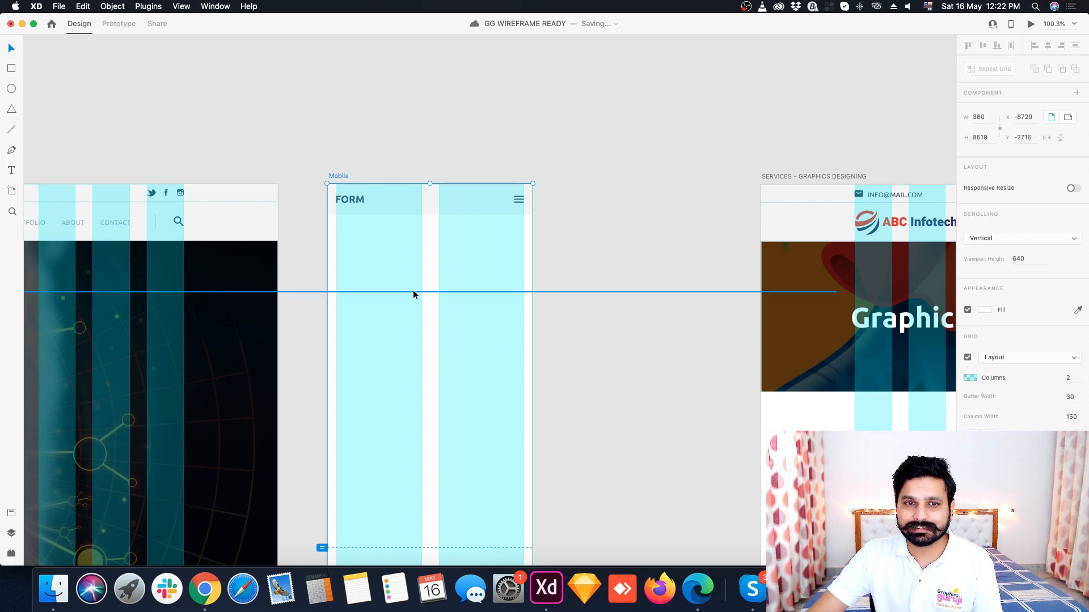
pyautogui.click(437, 293)
pyautogui.click(982, 120)
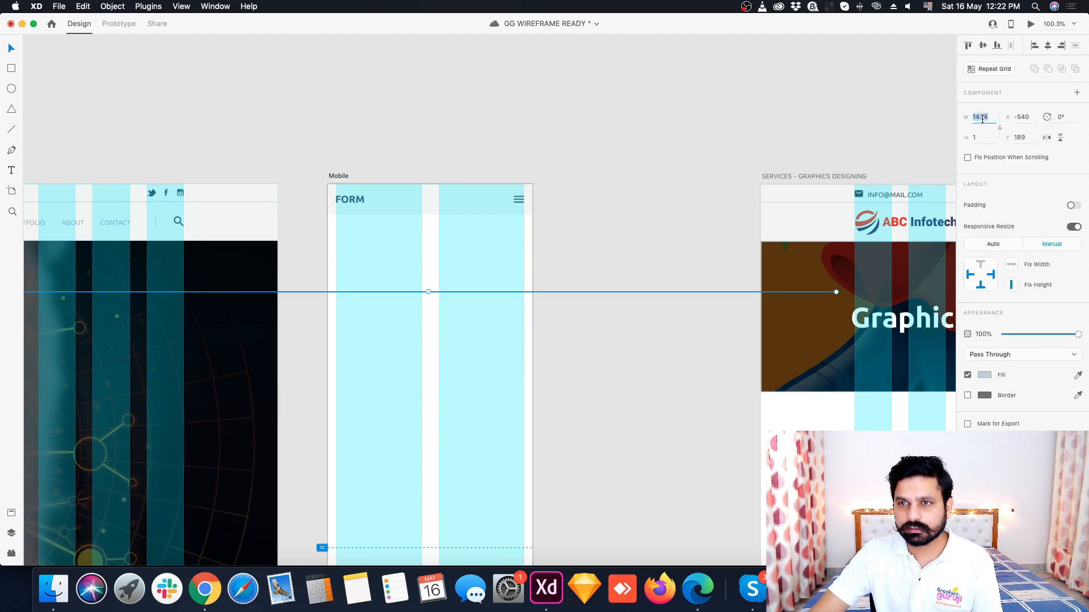
pyautogui.write('360')
pyautogui.press('Return')
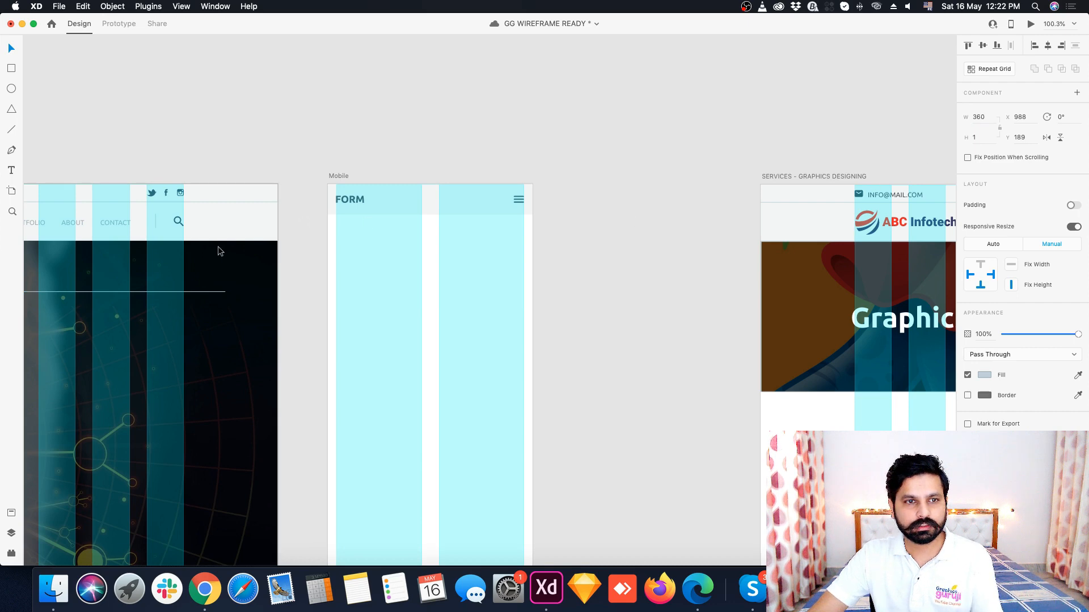
# - Move the divider line onto the Mobile artboard, aligned with its sides at X 0, and place it along the navbar's lower edge
pyautogui.moveTo(193, 293); pyautogui.dragTo(531, 270)
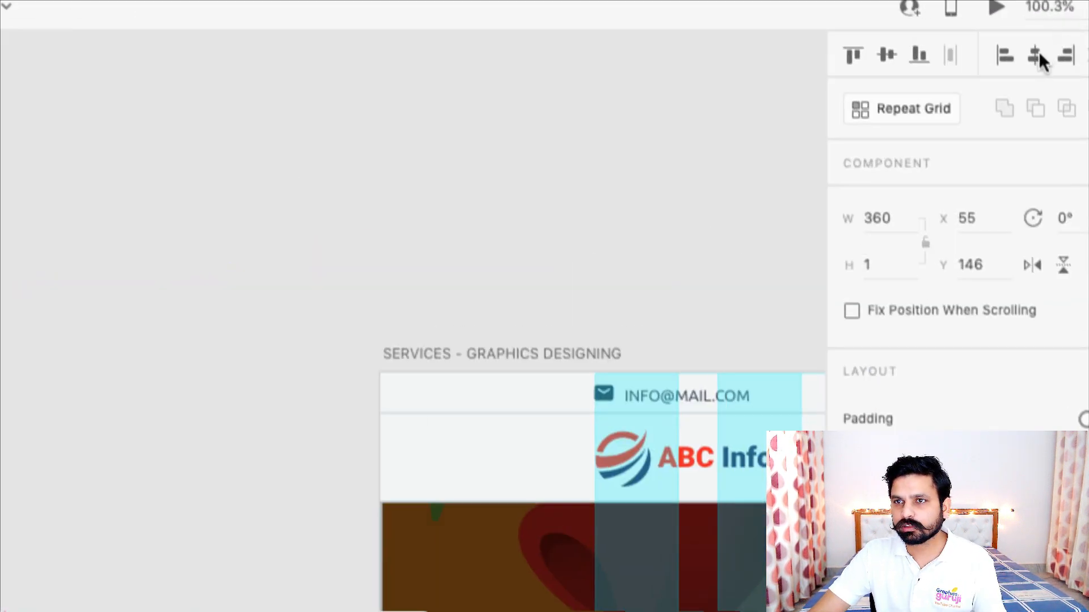
pyautogui.click(995, 56)
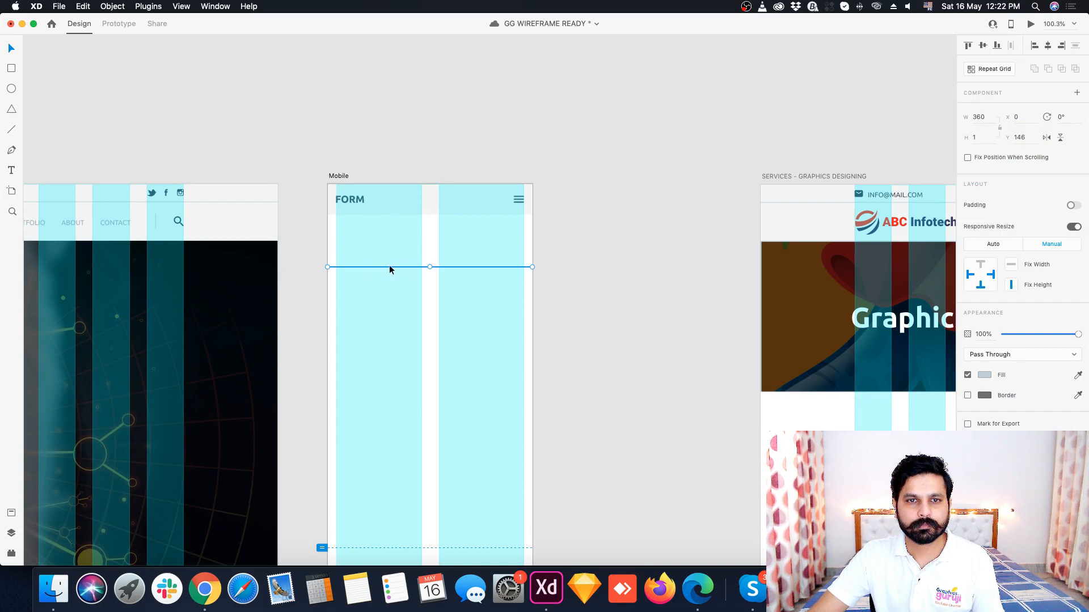
pyautogui.scroll(5, 389, 270)
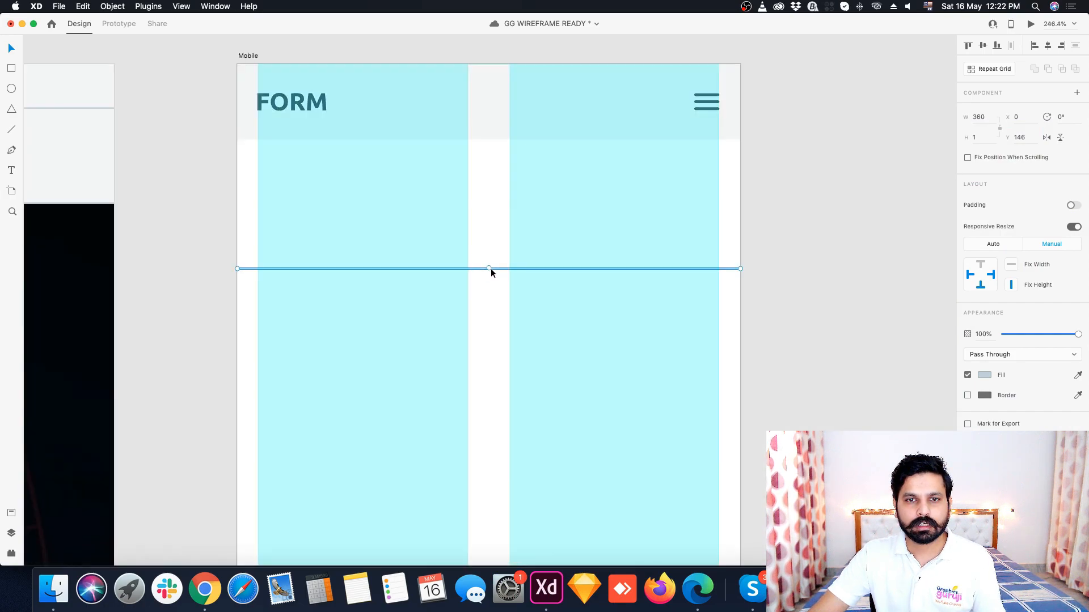
pyautogui.moveTo(491, 270); pyautogui.dragTo(505, 141)
pyautogui.click(836, 171)
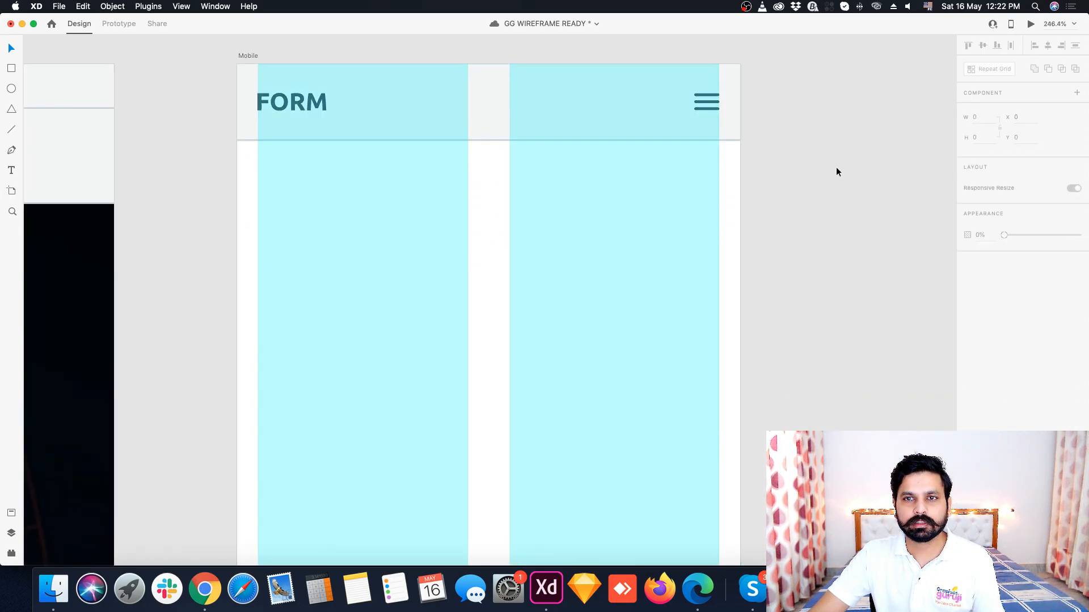
# - Delete the FORM logo from the mobile navbar
pyautogui.scroll(-10, 562, 148)
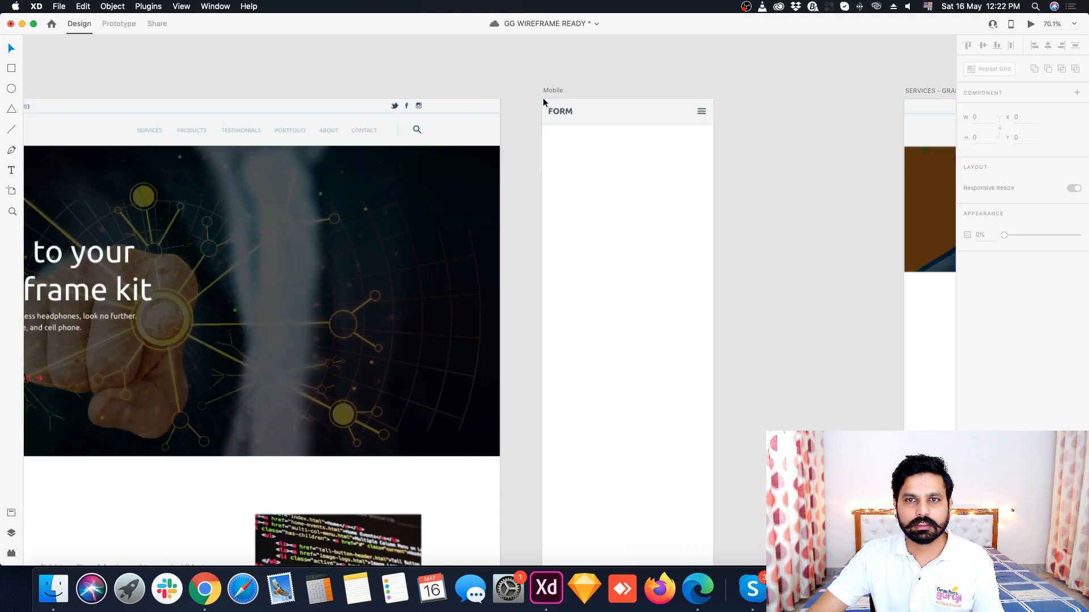
pyautogui.scroll(4, 545, 102)
pyautogui.doubleClick(576, 121)
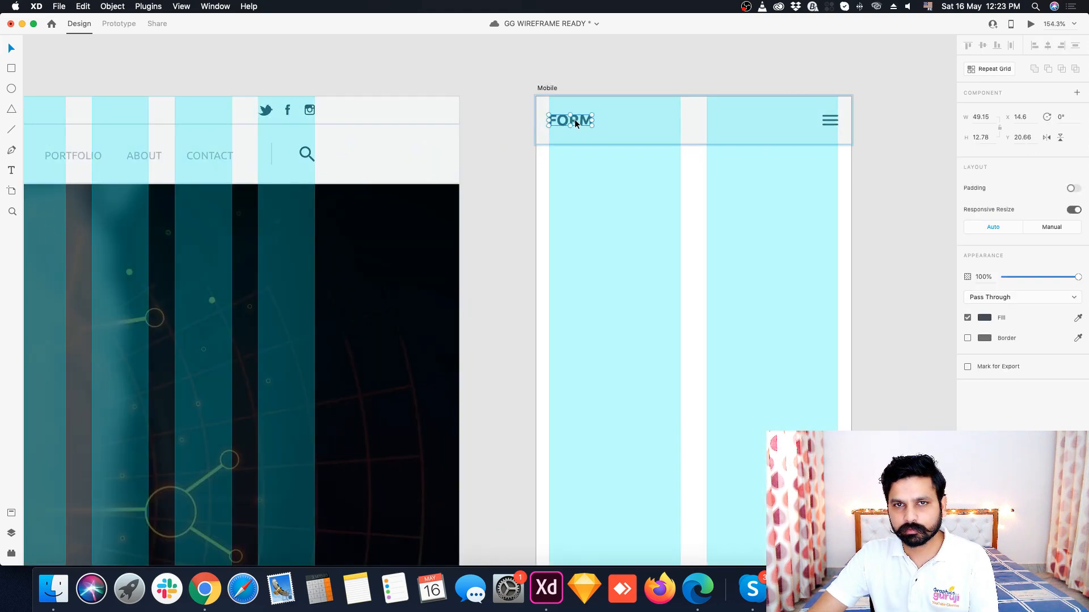
pyautogui.press('Delete')
# - Copy the ABC Infotech logo from the HOME header into the Mobile navbar and place it at X 15, Y 5
pyautogui.scroll(-6, 788, 127)
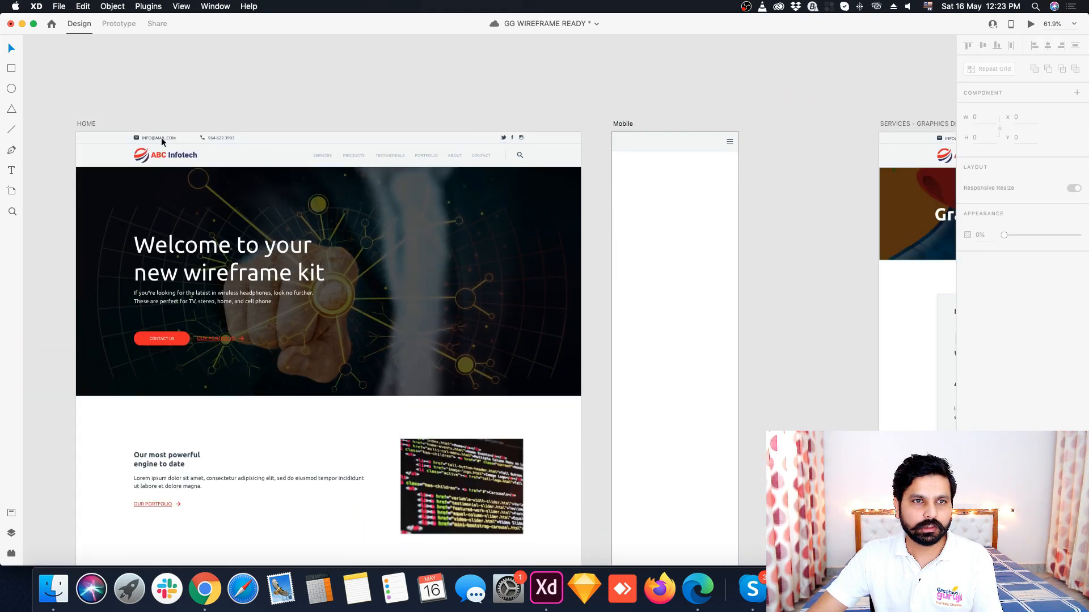
pyautogui.click(154, 156)
pyautogui.doubleClick(154, 156)
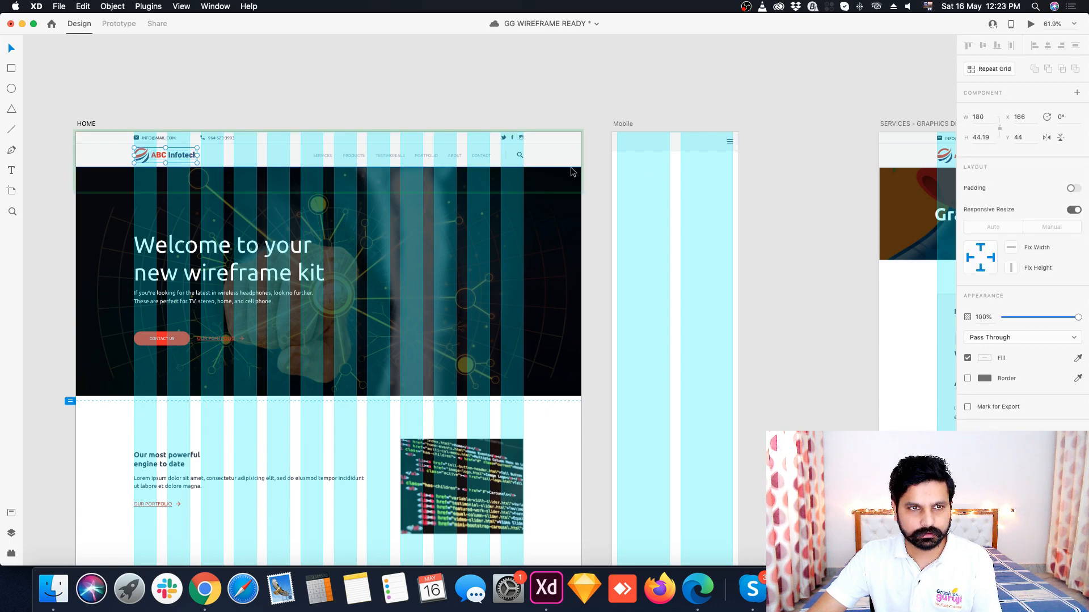
pyautogui.click(679, 129)
pyautogui.scroll(10, 676, 134)
pyautogui.click(531, 159)
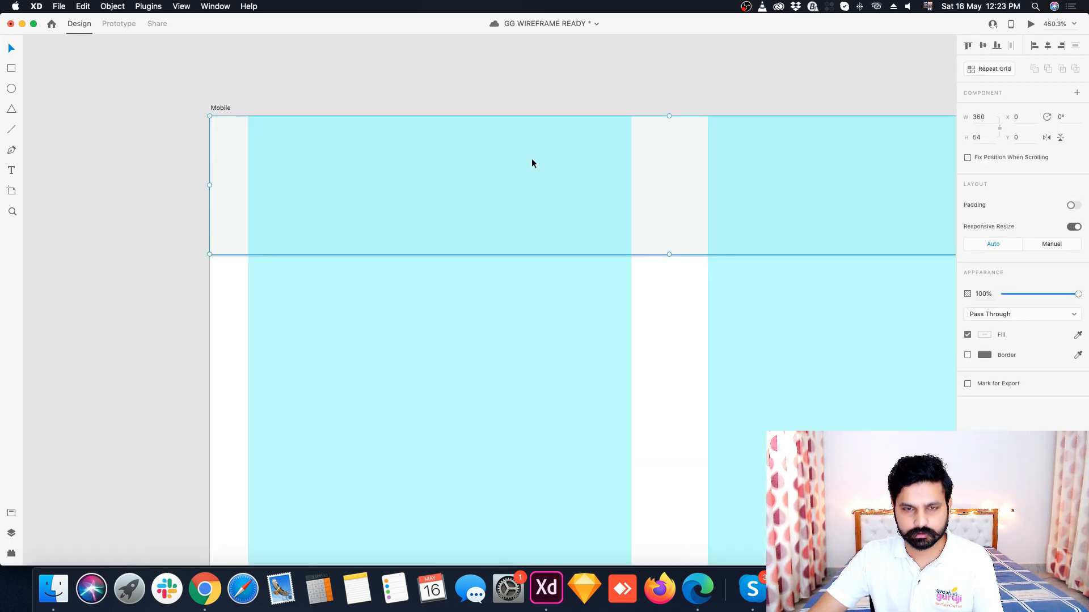
pyautogui.press('cmd+v')
pyautogui.moveTo(687, 273); pyautogui.dragTo(315, 175)
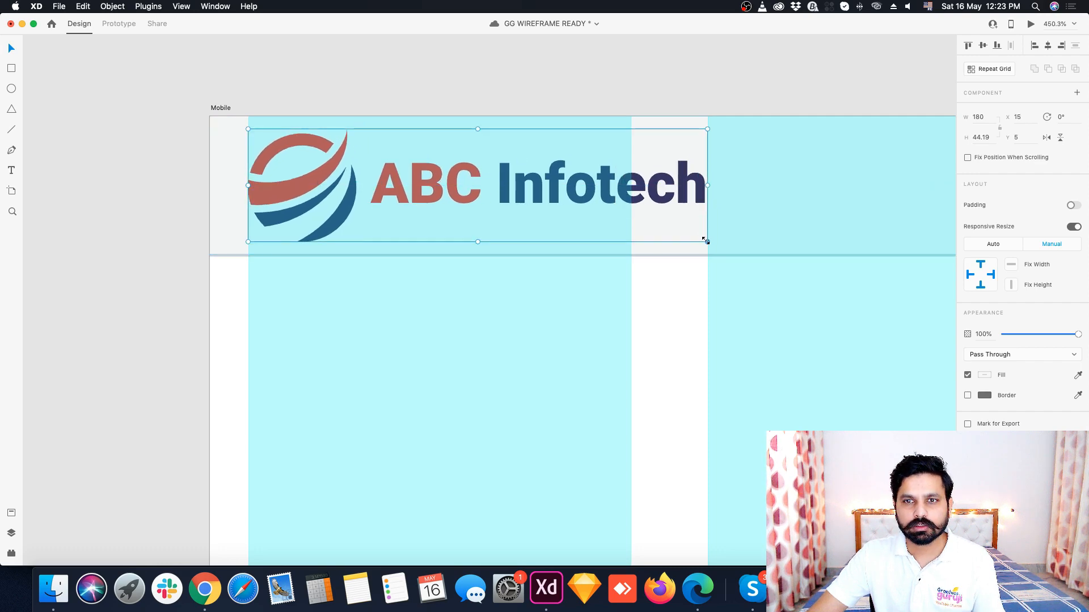
# - Scale the navbar logo down to 150 wide, matching the first layout column, and set it at Y 7
pyautogui.moveTo(706, 241); pyautogui.dragTo(649, 236)
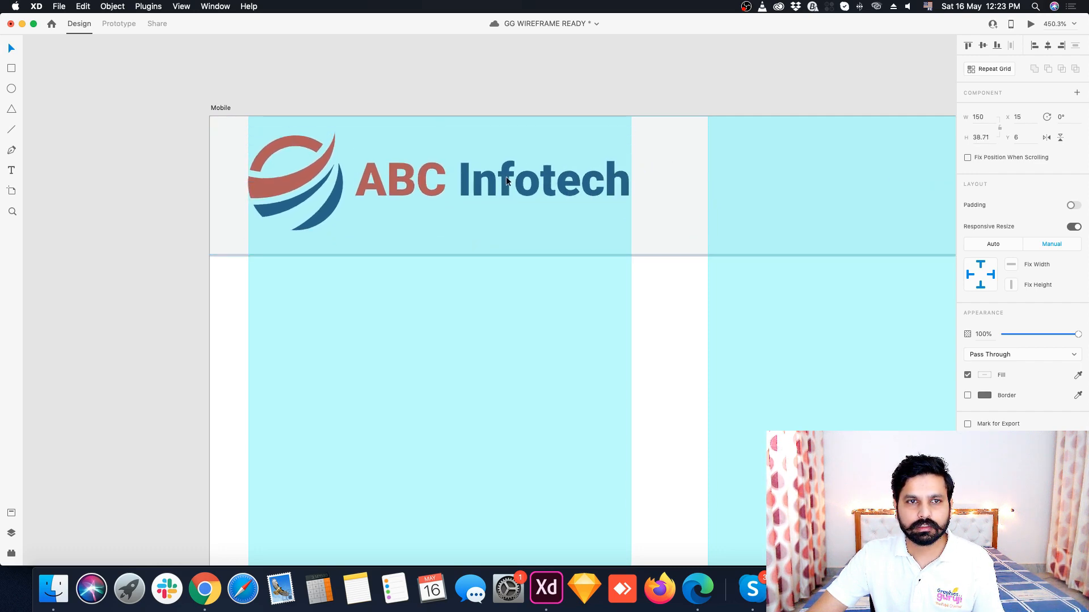
pyautogui.press('Down')
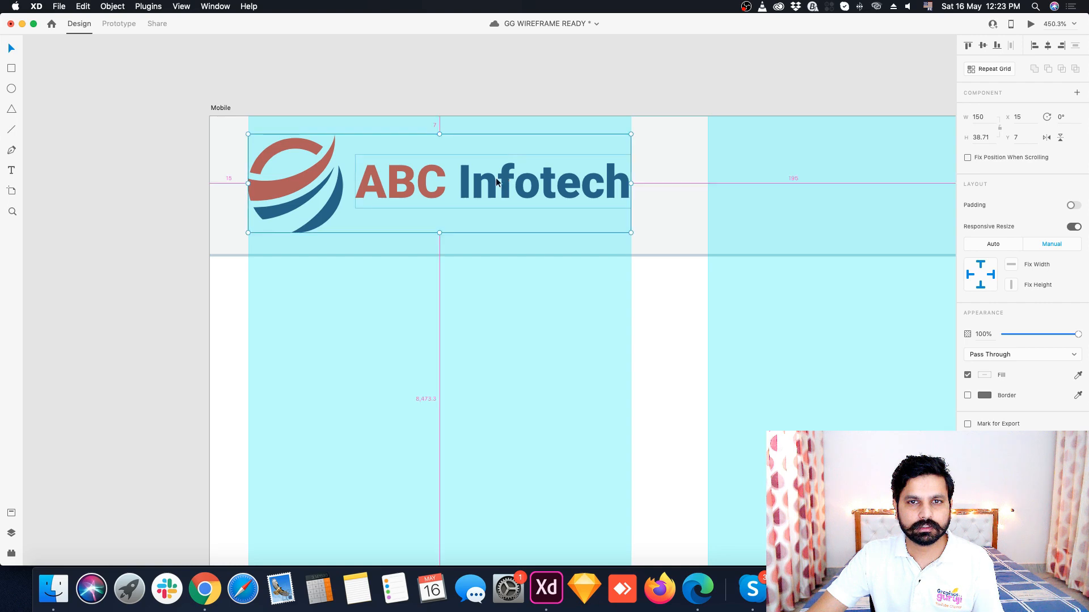
pyautogui.scroll(-5, 387, 96)
pyautogui.click(406, 73)
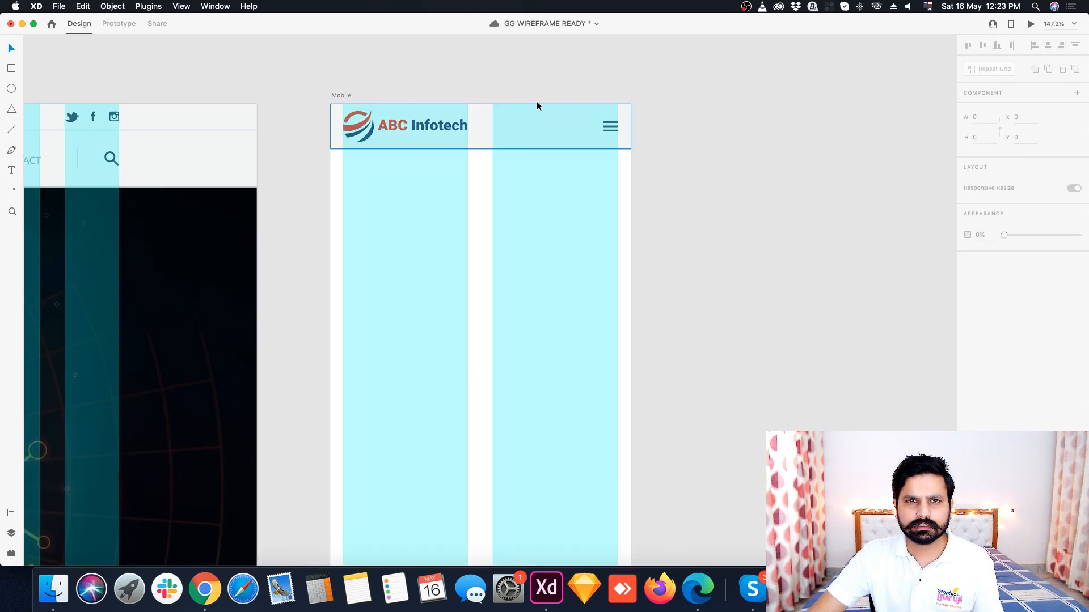
# - Compare the Mobile header with the HOME header, with the layout grids hidden and shown
pyautogui.press('super+shift+apostrophe')
pyautogui.scroll(-5, 727, 159)
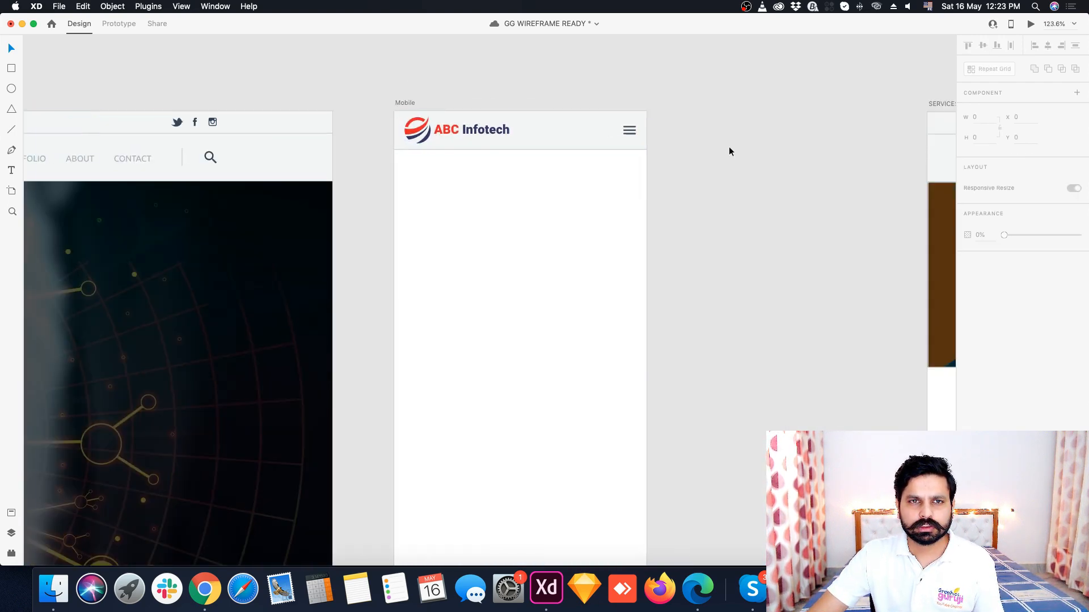
pyautogui.scroll(-3, 751, 127)
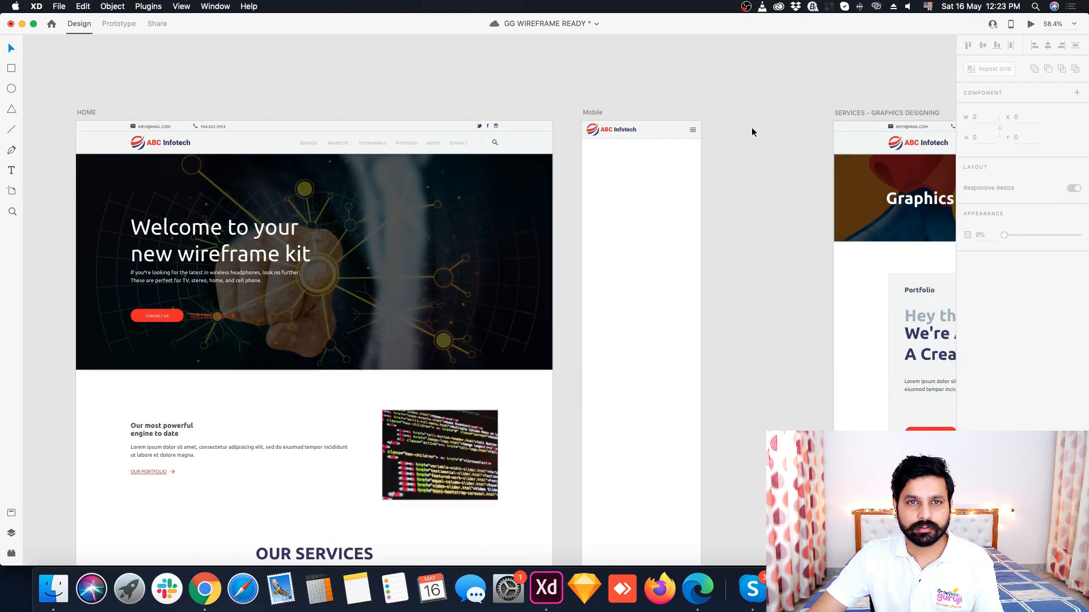
pyautogui.scroll(6, 270, 131)
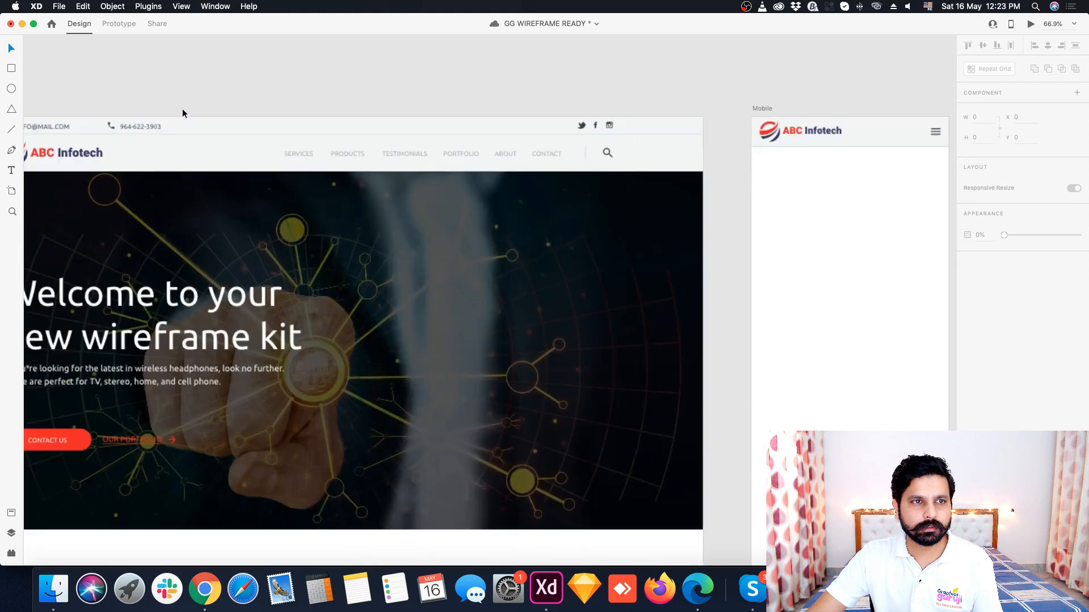
pyautogui.scroll(-3, 46, 127)
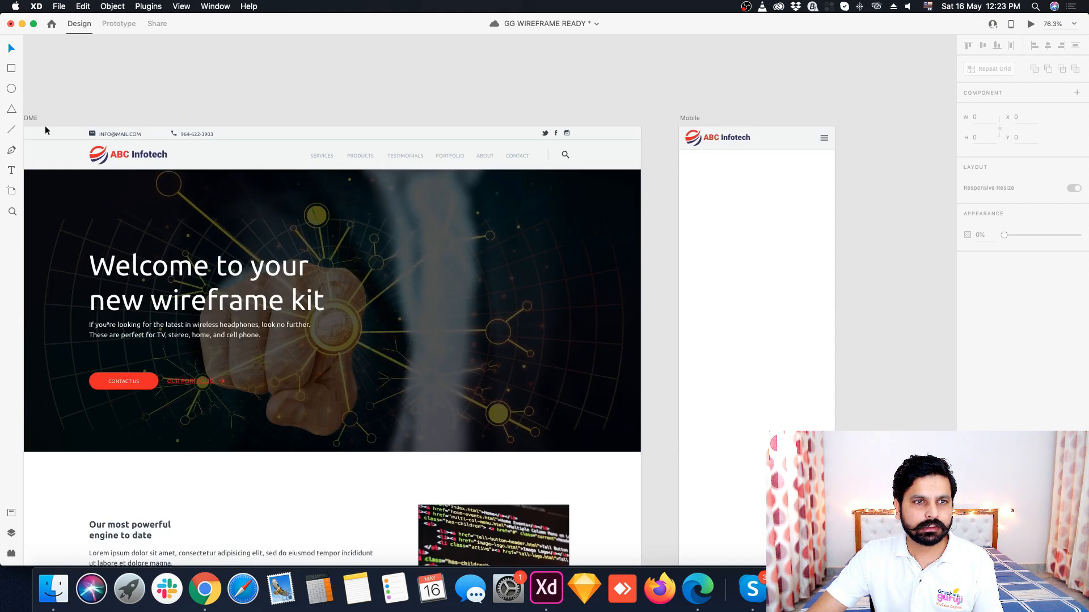
pyautogui.scroll(3, 163, 141)
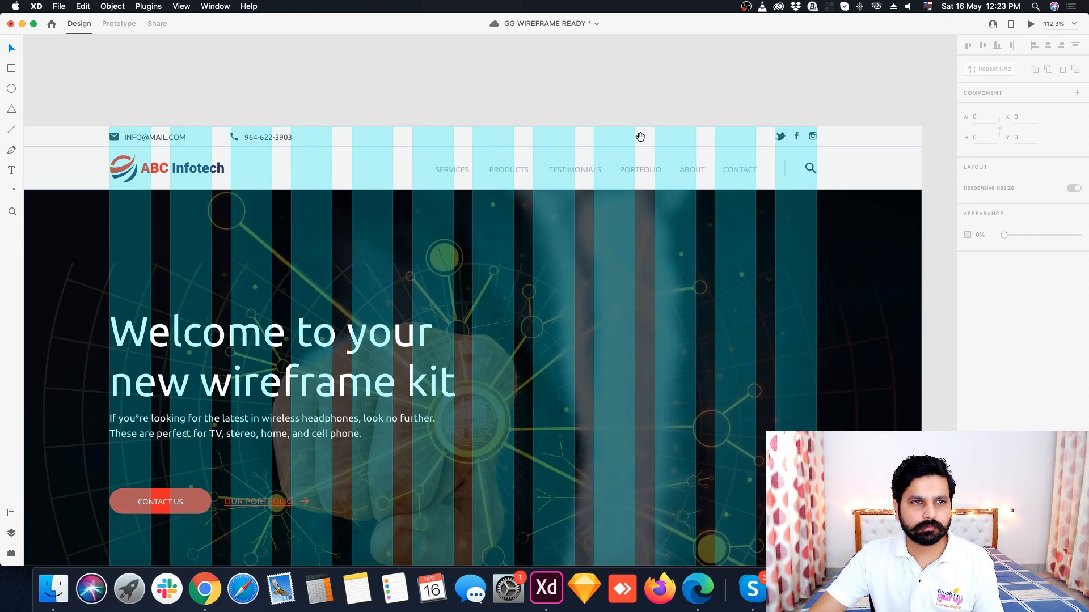
pyautogui.hscroll(7, 255, 135)
pyautogui.hscroll(5, 502, 145)
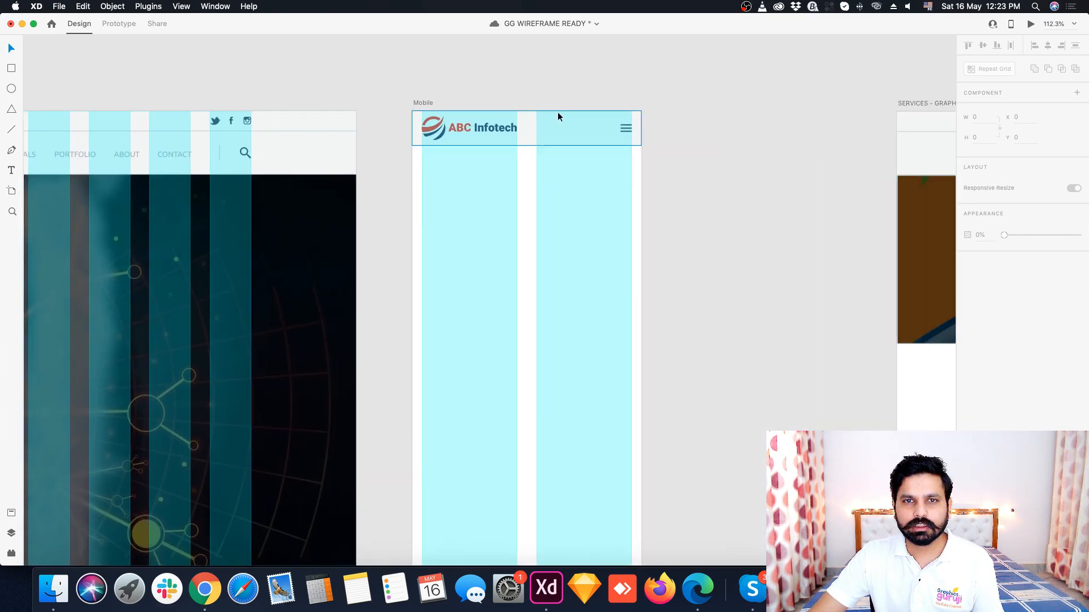
pyautogui.scroll(2, 556, 114)
pyautogui.scroll(5, 552, 124)
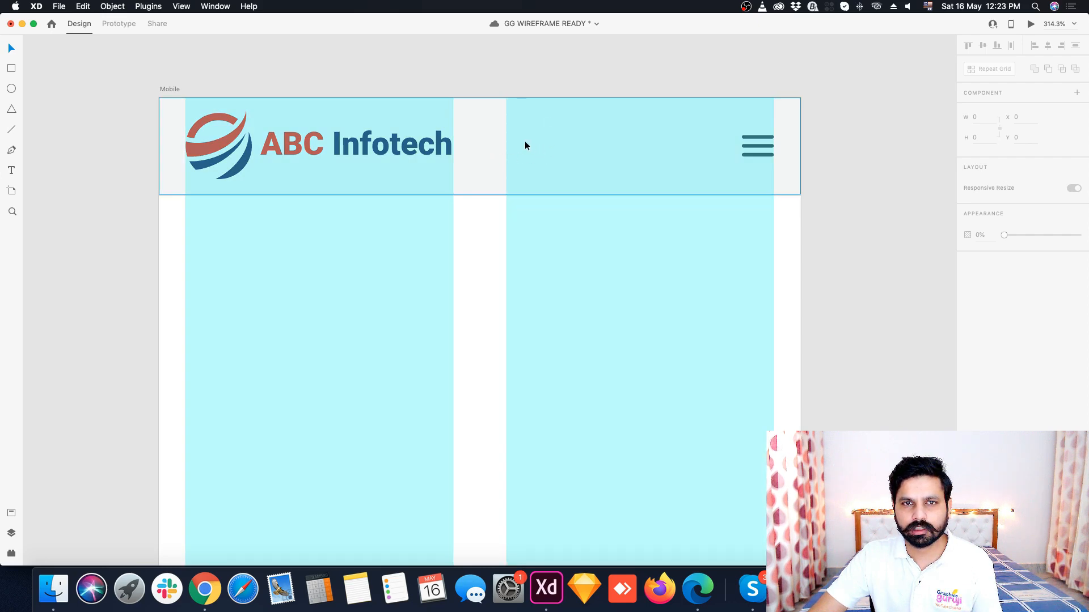
# - Examine the hamburger menu icon's size and its alignment with the layout grid in the Mobile navbar
pyautogui.click(766, 143)
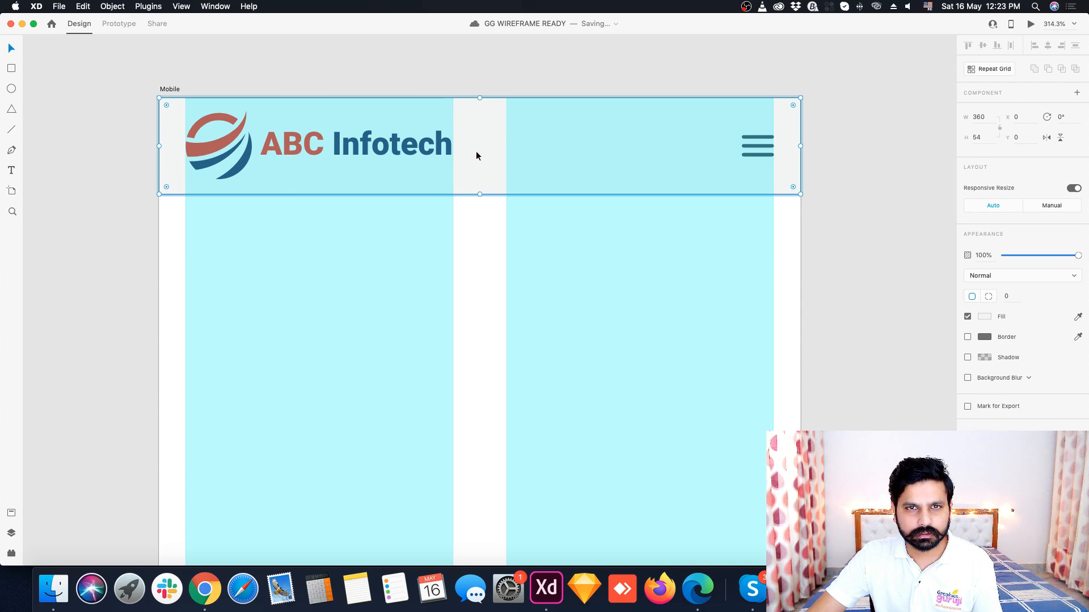
pyautogui.scroll(3, 745, 144)
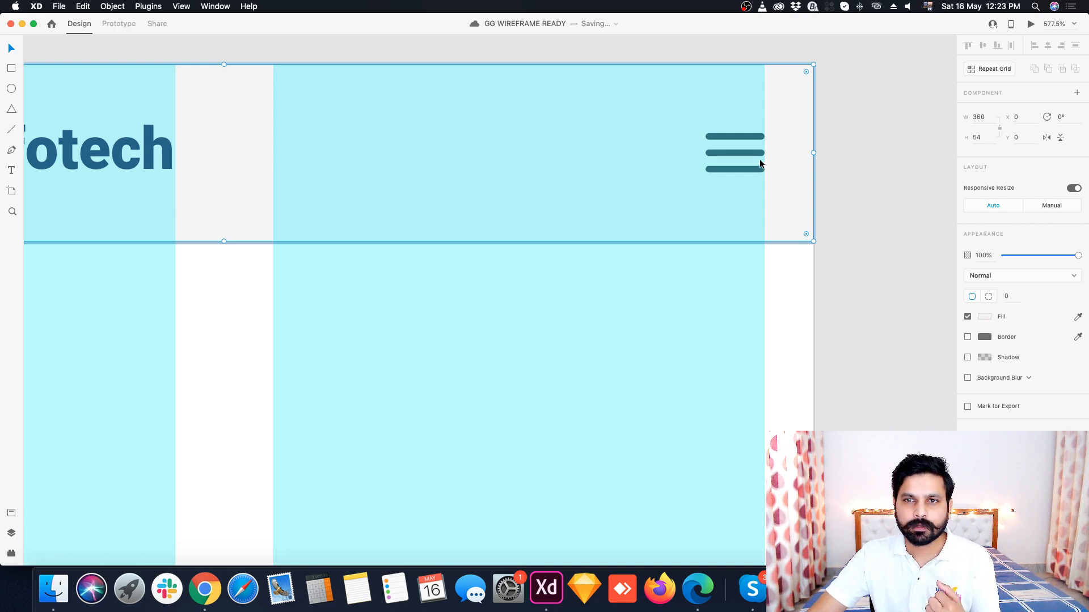
pyautogui.doubleClick(757, 154)
pyautogui.scroll(-5, 757, 142)
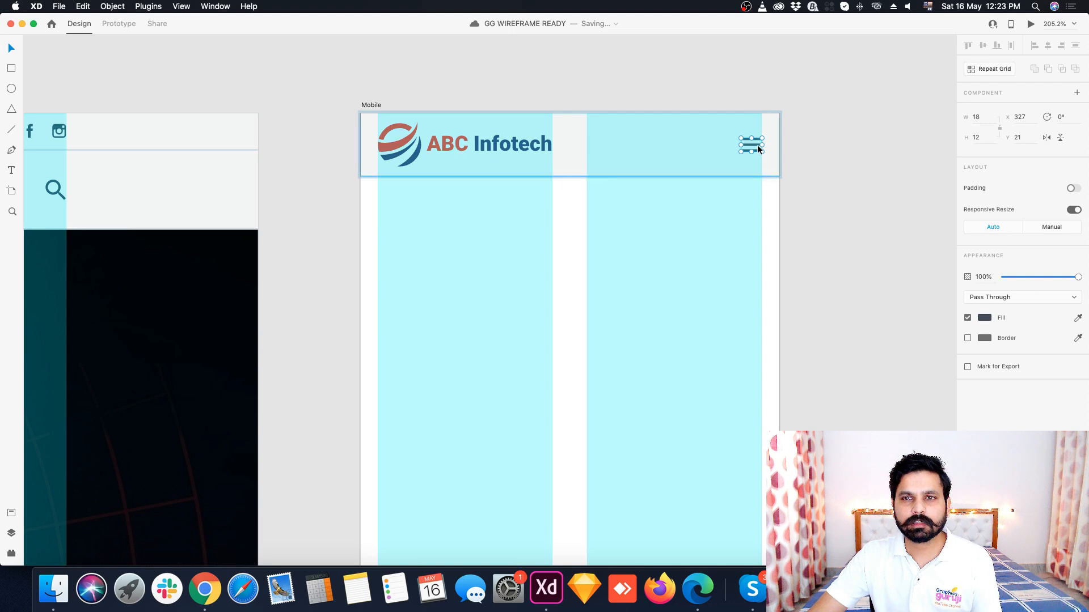
pyautogui.scroll(3, 760, 142)
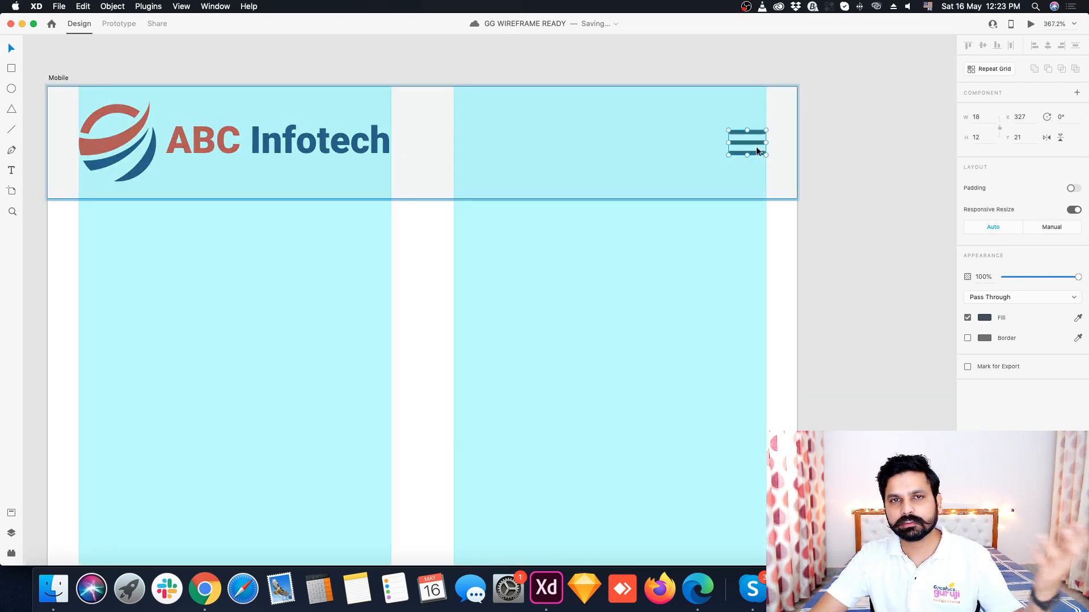
pyautogui.scroll(-1, 761, 148)
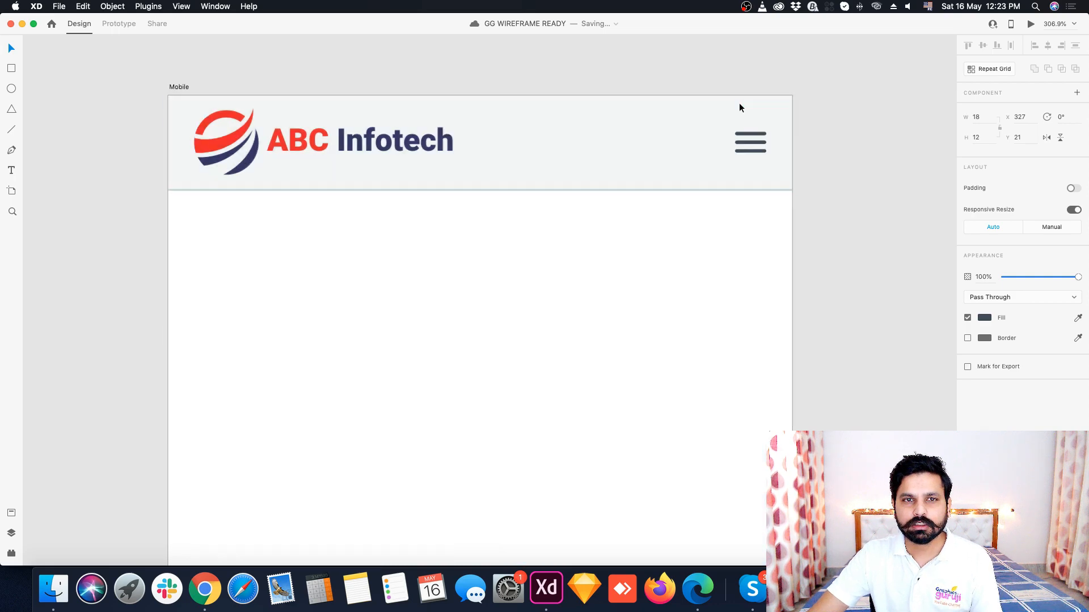
pyautogui.scroll(-1, 739, 107)
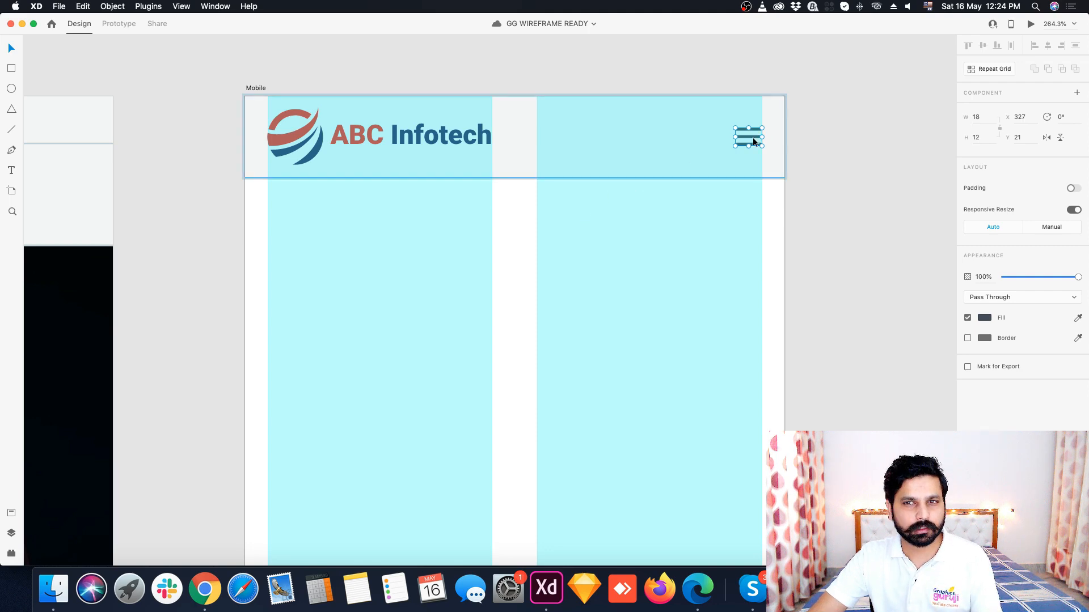
pyautogui.scroll(-1, 754, 110)
pyautogui.scroll(-5, 754, 110)
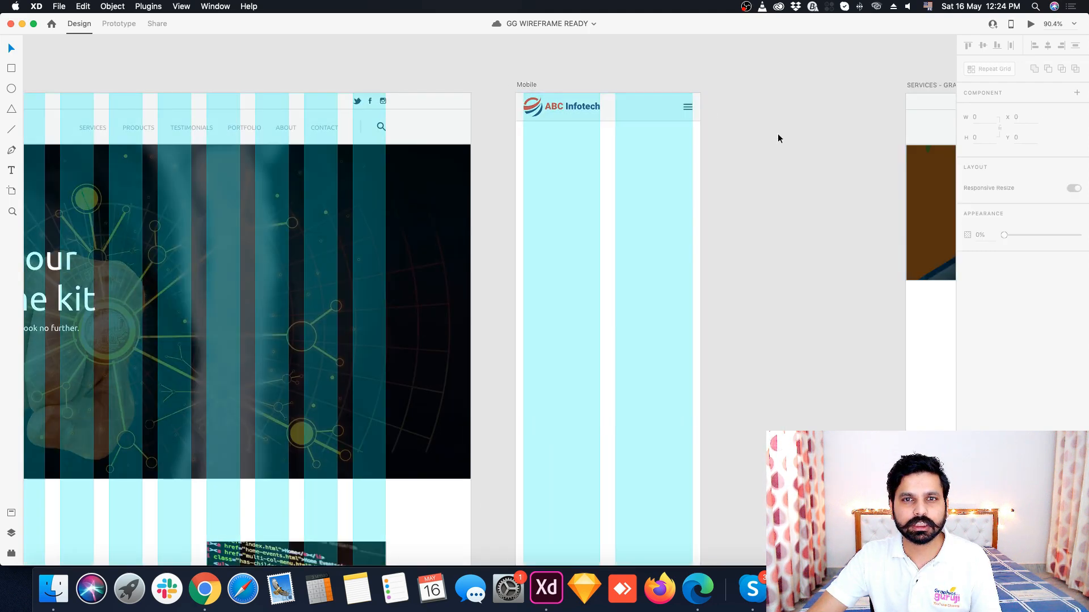
# - Copy HOME's hero banner onto the Mobile artboard below the navbar at X 0, Y 55, and narrow it to the artboard's width
pyautogui.scroll(-2, 754, 134)
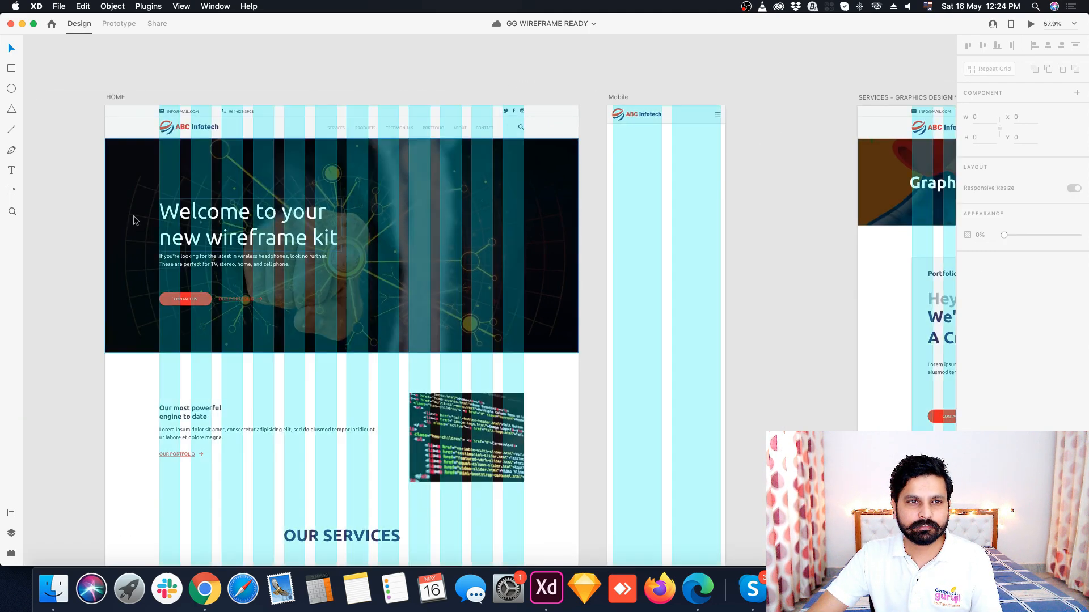
pyautogui.moveTo(77, 167); pyautogui.dragTo(558, 290)
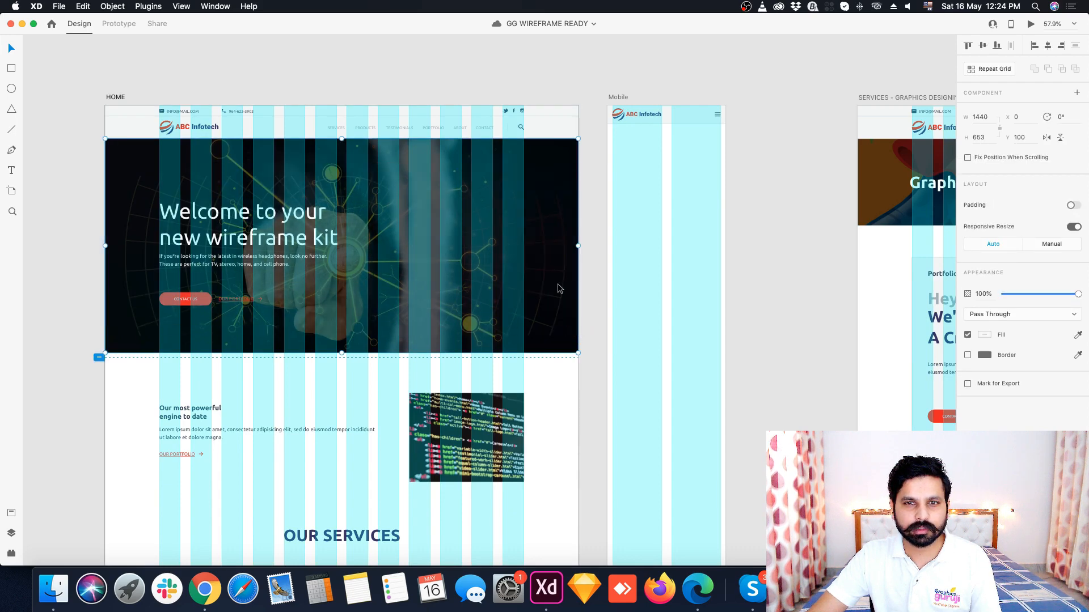
pyautogui.scroll(5, 731, 152)
pyautogui.scroll(-3, 570, 247)
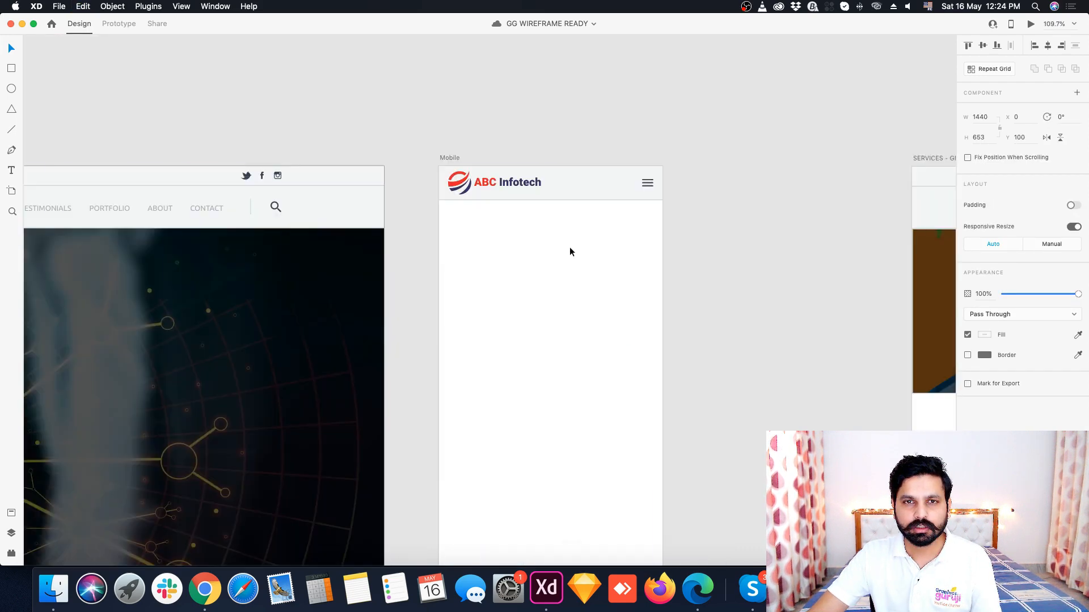
pyautogui.click(553, 236)
pyautogui.press('super+v')
pyautogui.moveTo(548, 281); pyautogui.dragTo(545, 257)
pyautogui.scroll(-5, 545, 256)
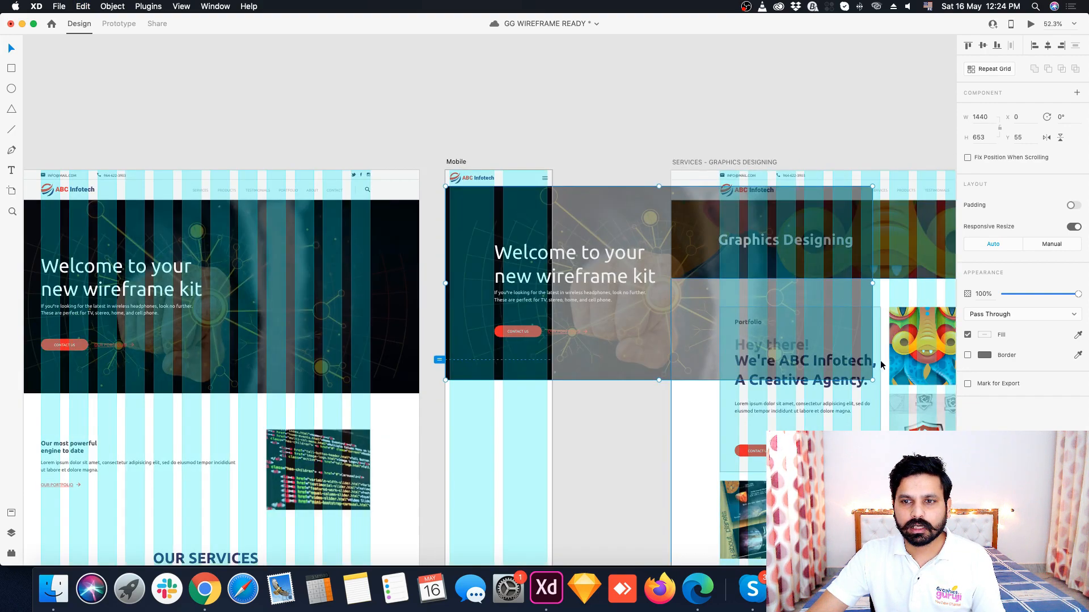
pyautogui.moveTo(871, 283); pyautogui.dragTo(551, 293)
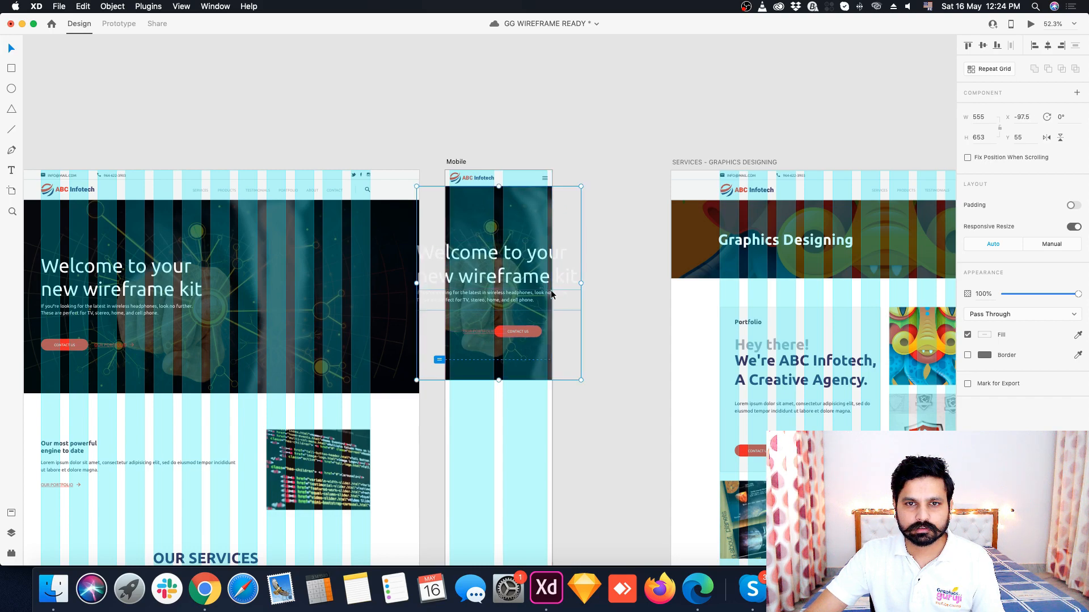
# - Center-align the text of the mobile hero's heading and the paragraph beneath it
pyautogui.scroll(5, 488, 284)
pyautogui.doubleClick(569, 261)
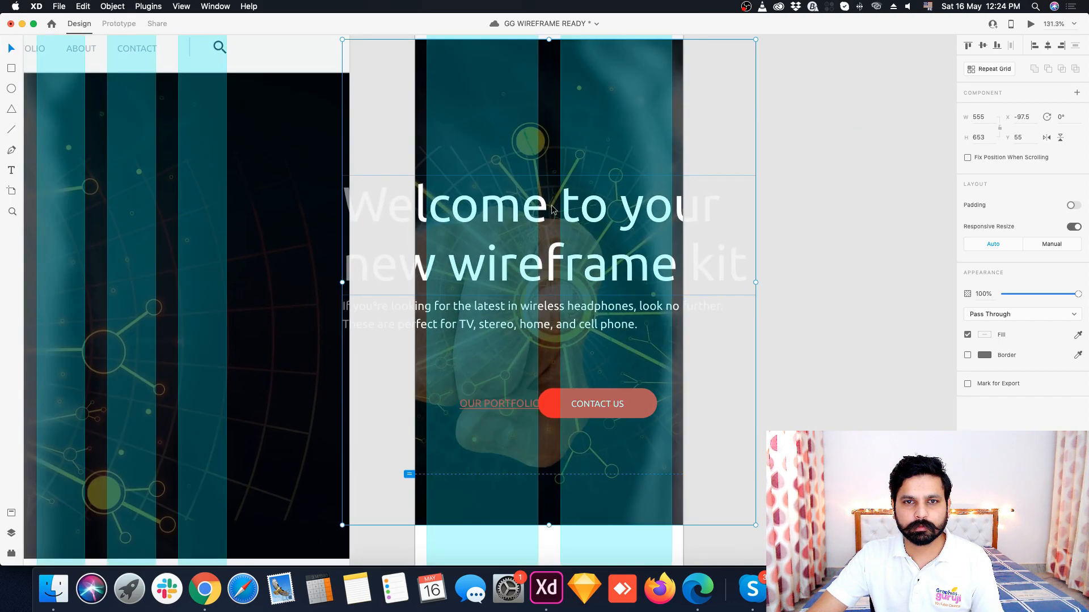
pyautogui.keyDown('shift'); pyautogui.click(565, 311); pyautogui.keyUp('shift')
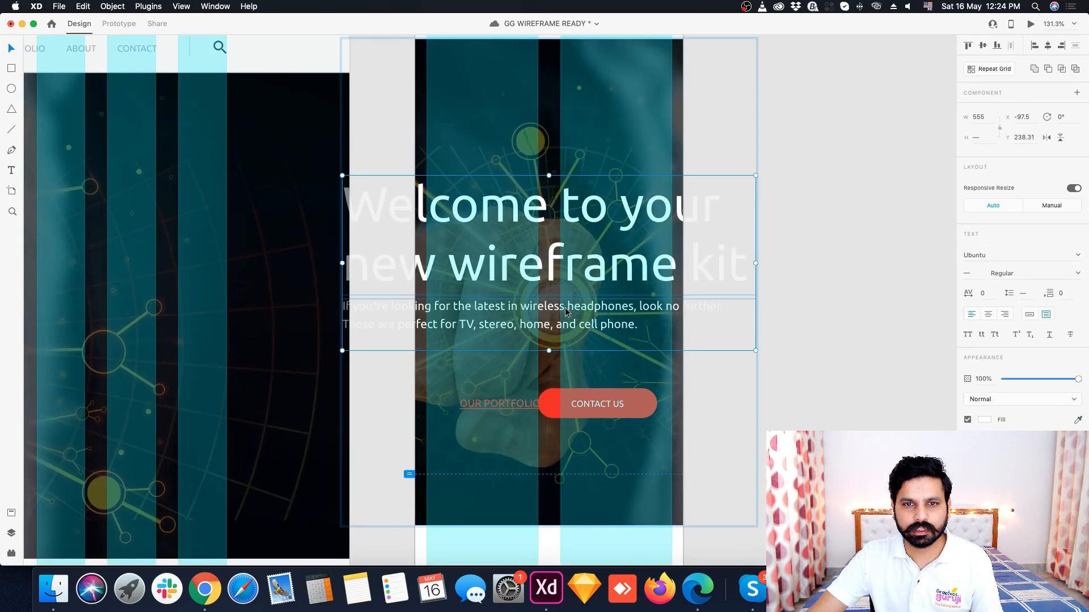
pyautogui.click(990, 317)
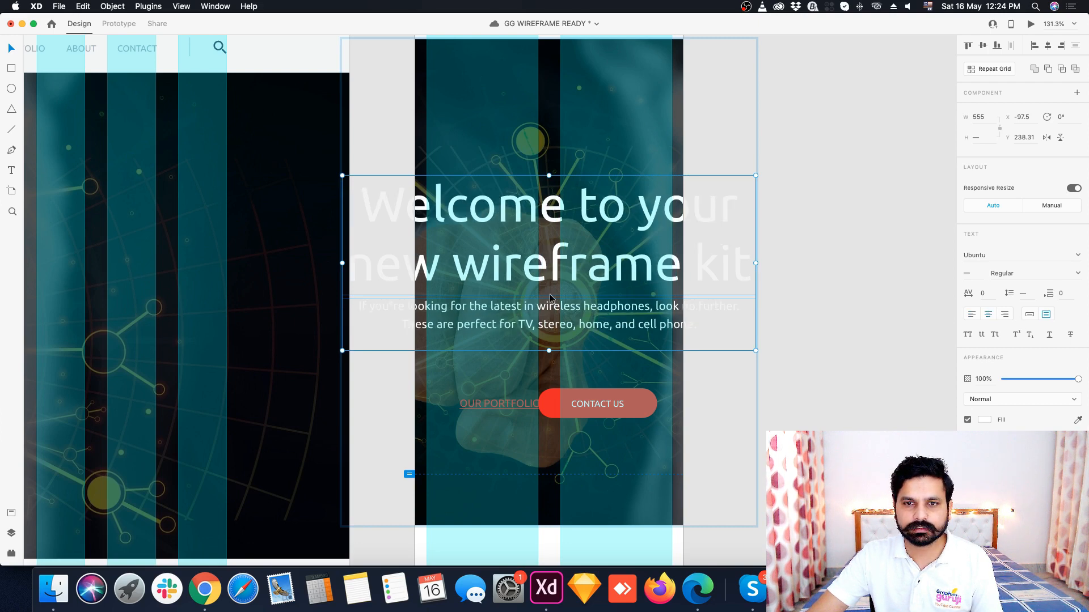
pyautogui.click(851, 355)
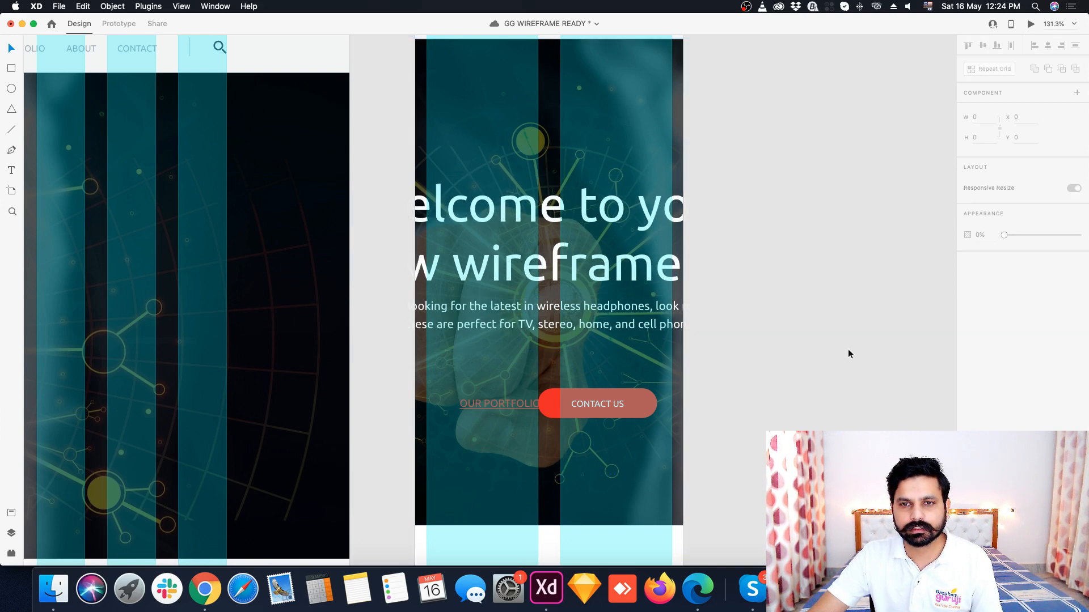
# - Try to shrink the hero heading by resizing its text box from the lower edge and the corner, undoing each attempt
pyautogui.click(572, 284)
pyautogui.doubleClick(571, 260)
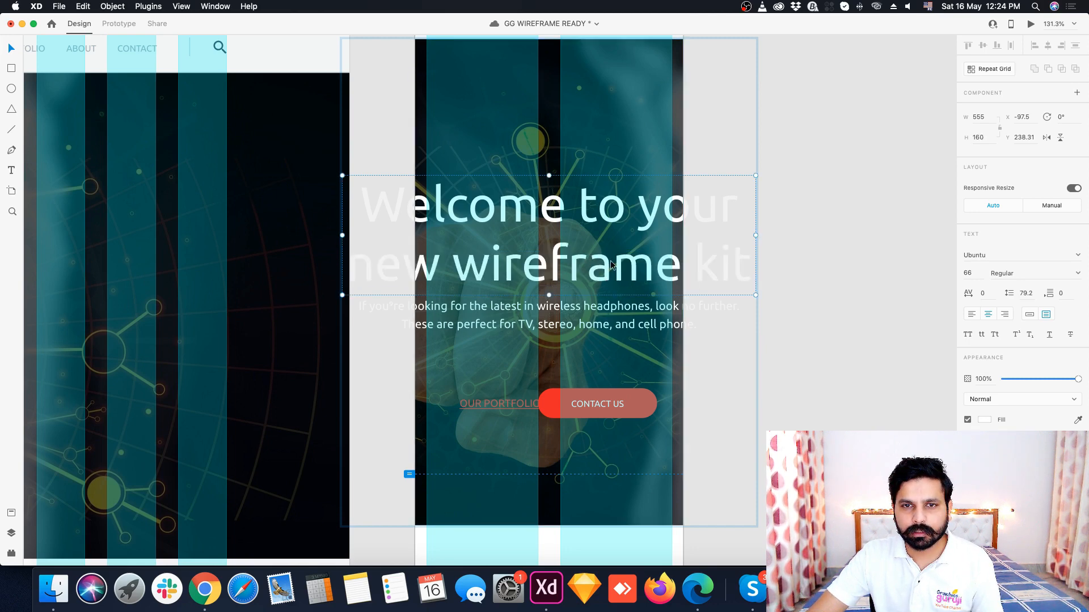
pyautogui.press('alt')
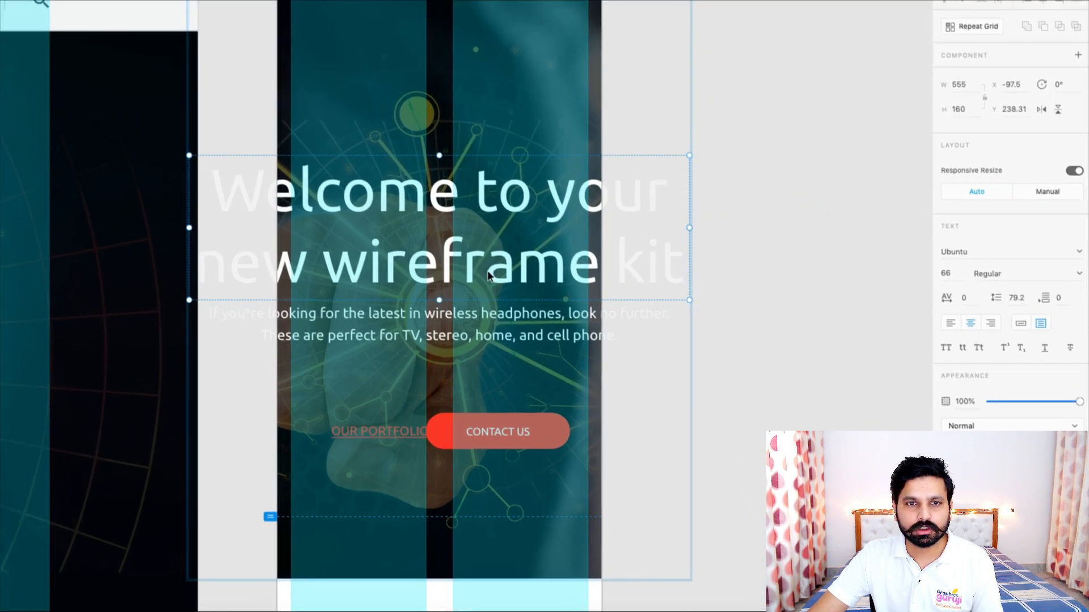
pyautogui.moveTo(481, 258)
pyautogui.mouseDown()
pyautogui.moveTo(507, 247)
pyautogui.moveTo(481, 258)
pyautogui.mouseUp()
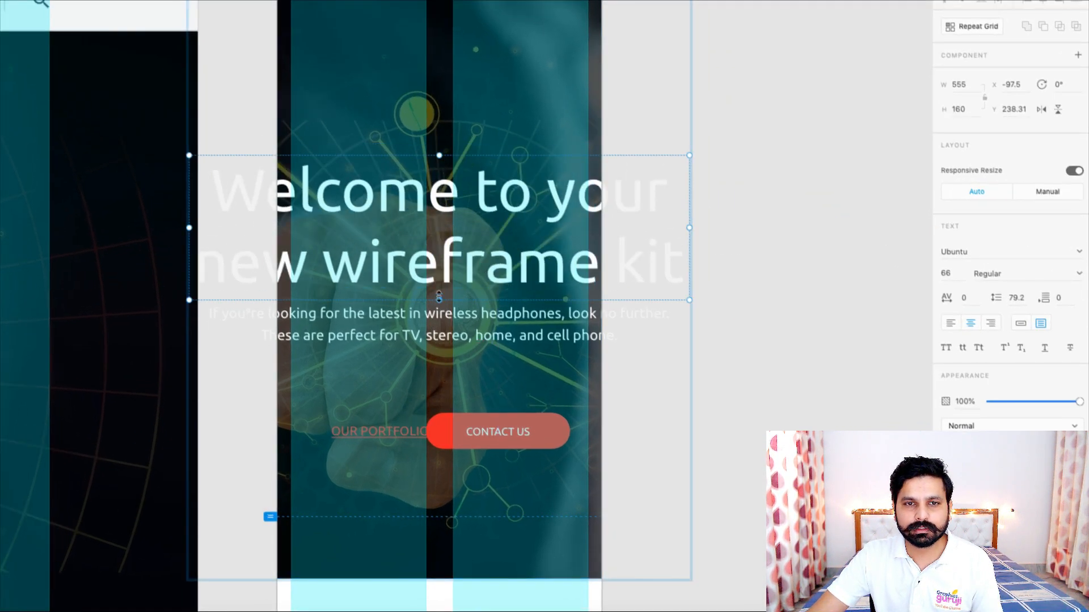
pyautogui.moveTo(439, 297); pyautogui.dragTo(441, 275)
pyautogui.press('super+z')
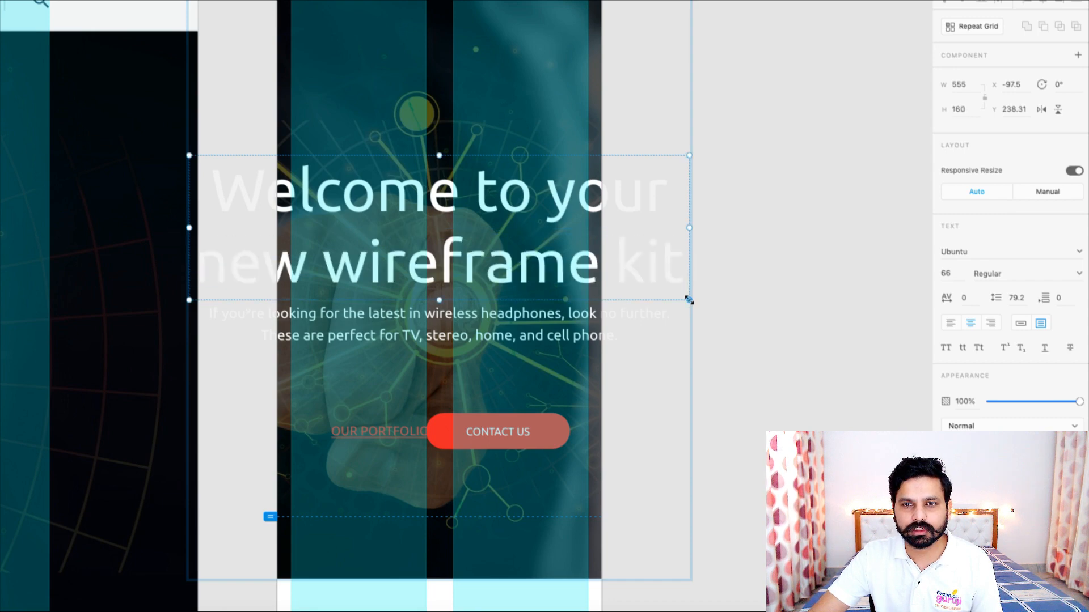
pyautogui.moveTo(689, 300); pyautogui.dragTo(624, 290)
pyautogui.press('super+z')
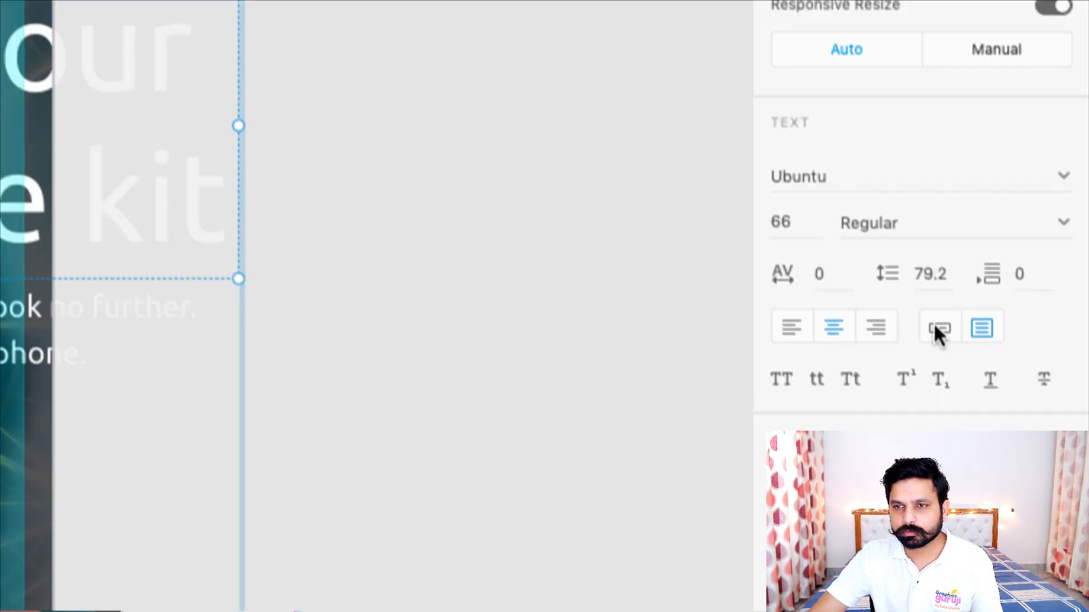
# - Switch the mobile hero heading from a fixed-size text area to point text
pyautogui.click(945, 329)
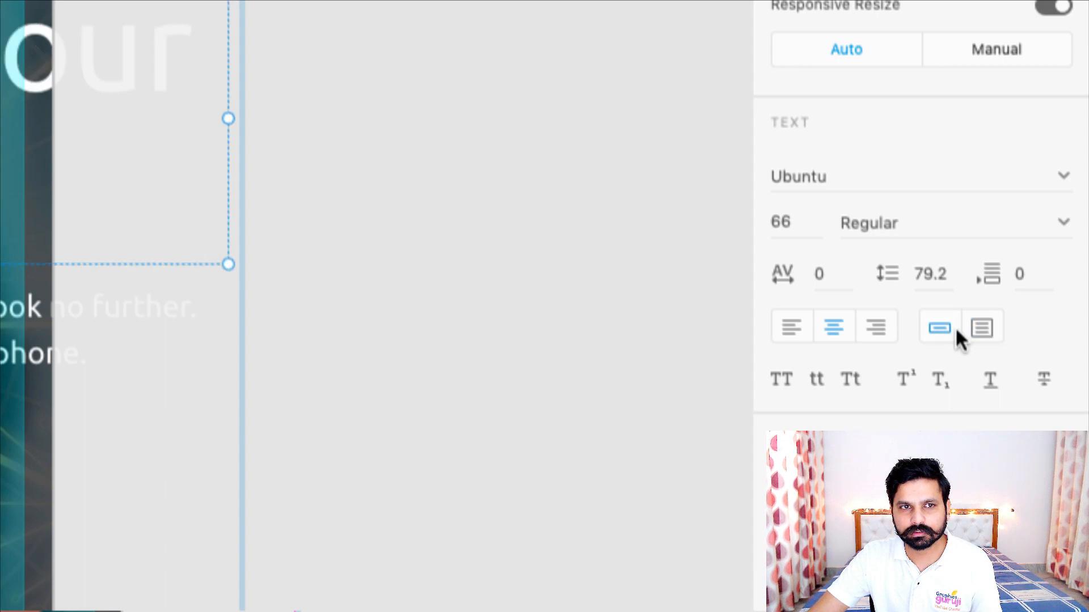
pyautogui.click(981, 329)
pyautogui.click(945, 329)
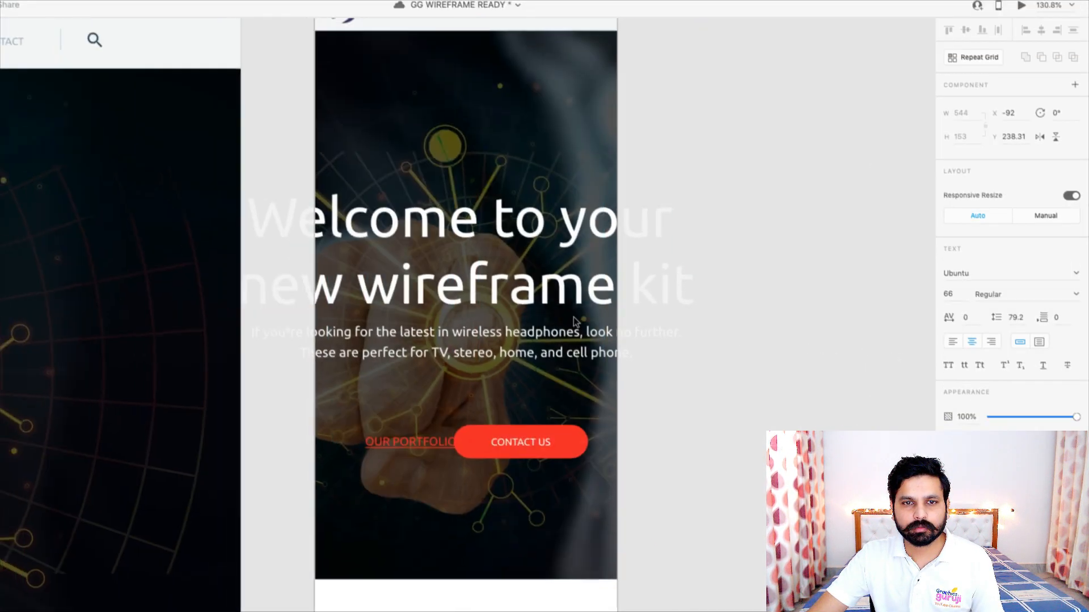
# - Scale the hero heading down to font size 37 and place it near the banner's upper edge at X 28, Y 120
pyautogui.scroll(-5, 574, 318)
pyautogui.scroll(6, 549, 321)
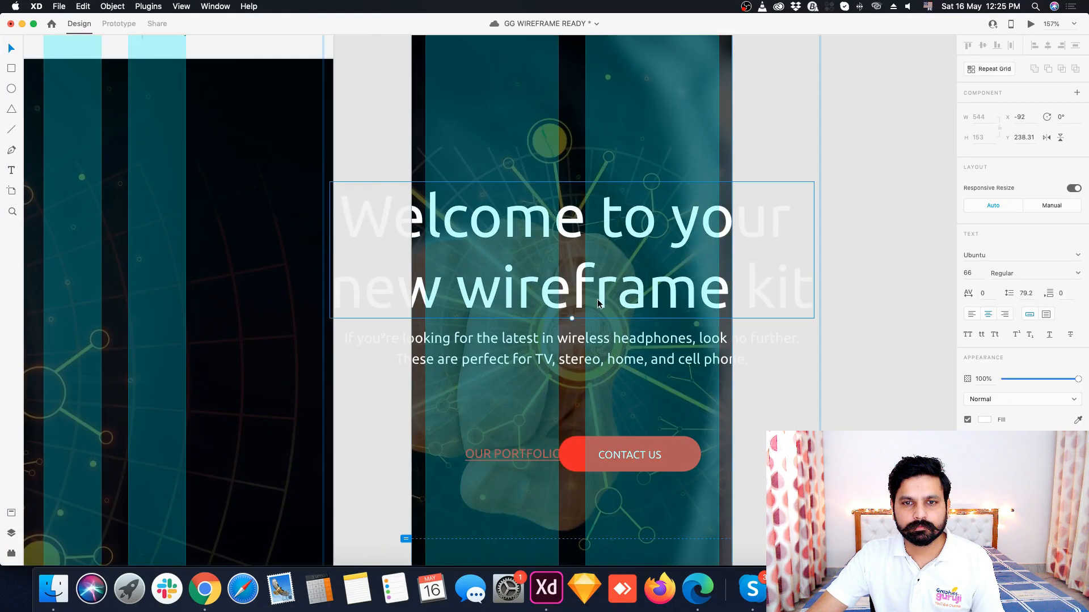
pyautogui.scroll(-3, 598, 303)
pyautogui.moveTo(576, 315); pyautogui.dragTo(576, 276)
pyautogui.moveTo(595, 236); pyautogui.dragTo(595, 170)
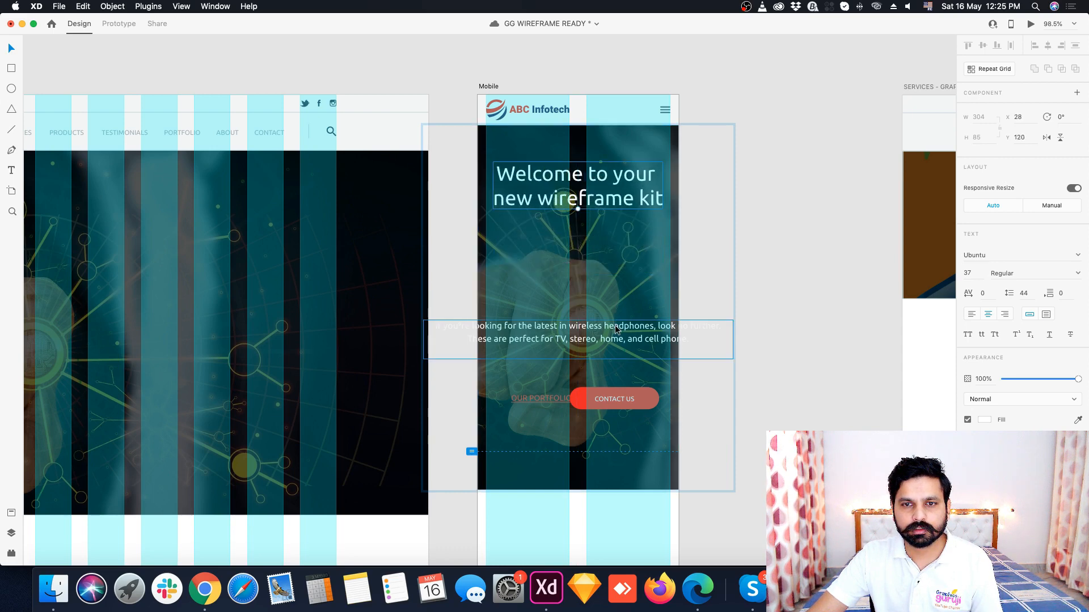
# - Move the hero paragraph directly beneath the heading and resize its text box to 305 wide and about 99 high
pyautogui.moveTo(617, 330); pyautogui.dragTo(617, 231)
pyautogui.moveTo(734, 241); pyautogui.dragTo(662, 246)
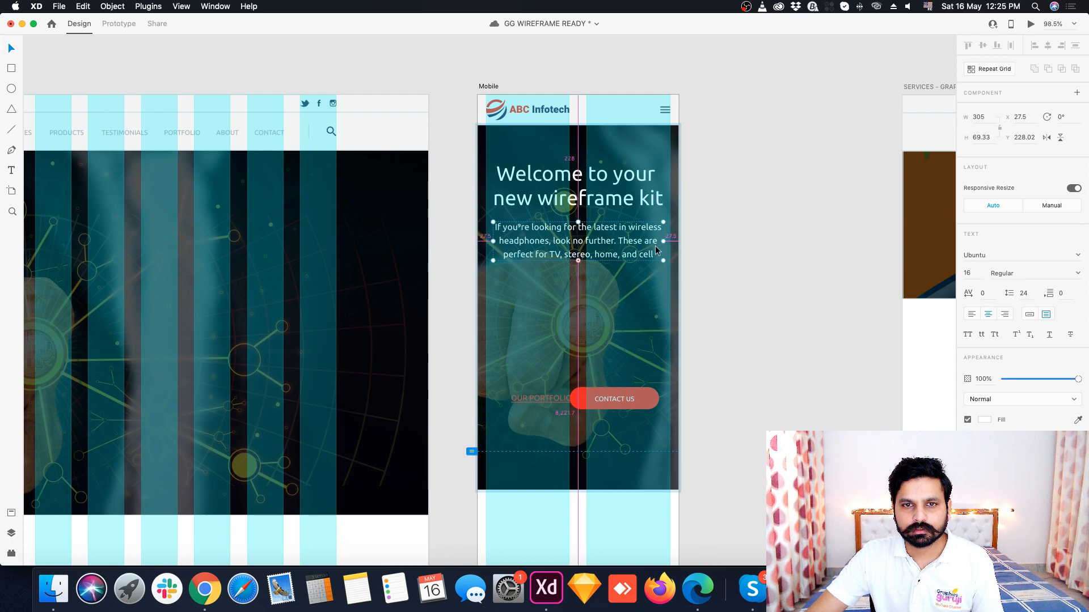
pyautogui.moveTo(577, 259); pyautogui.dragTo(578, 278)
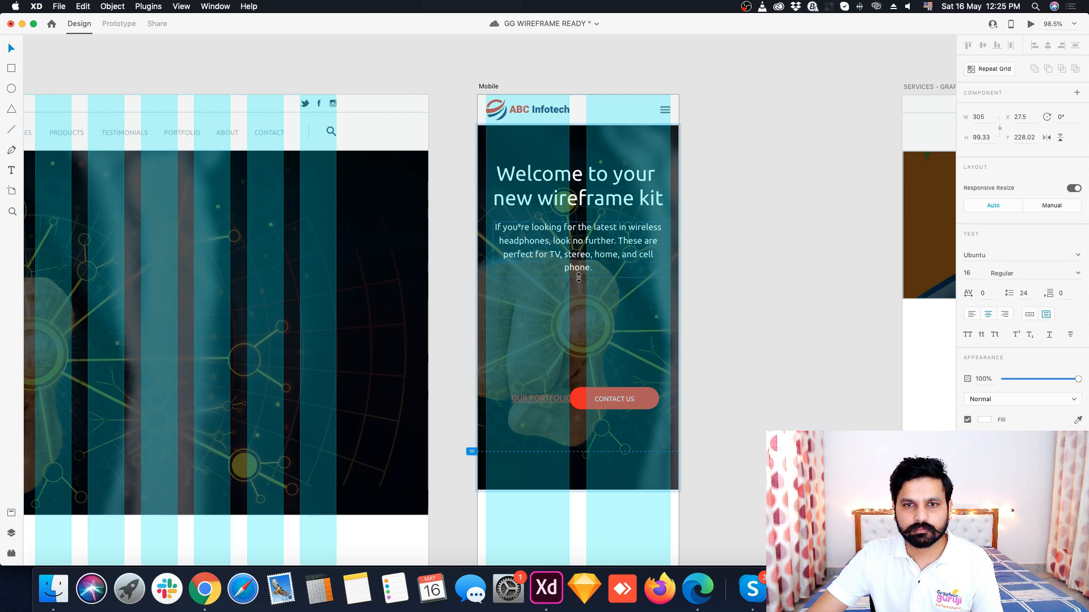
pyautogui.click(786, 302)
# - Center the CONTACT US button below the hero paragraph and place the OUR PORTFOLIO link beneath it with matching vertical spacing
pyautogui.click(617, 398)
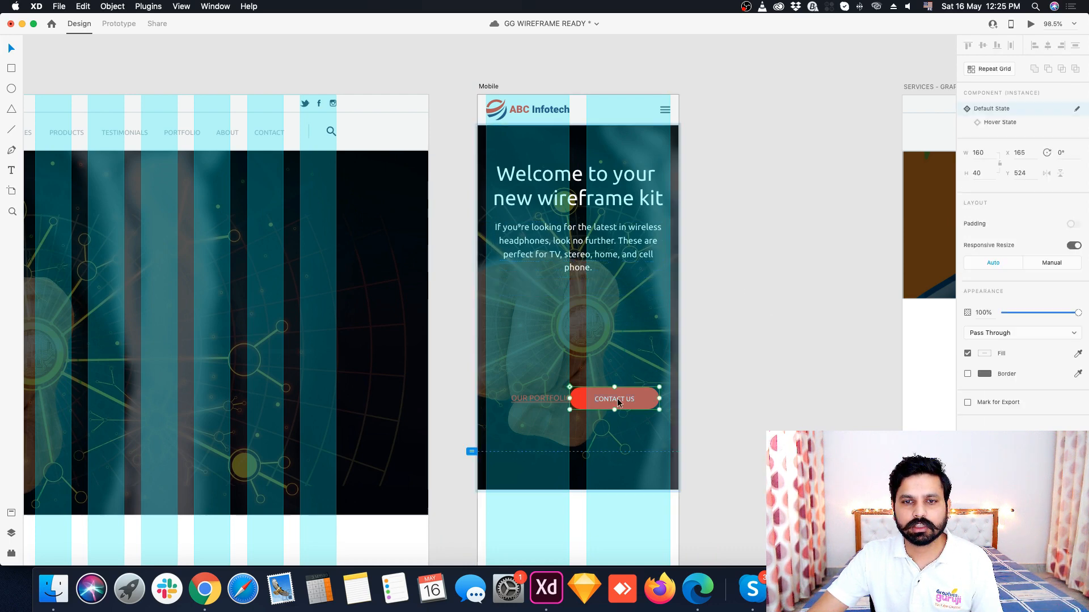
pyautogui.scroll(5, 597, 413)
pyautogui.scroll(-5, 617, 388)
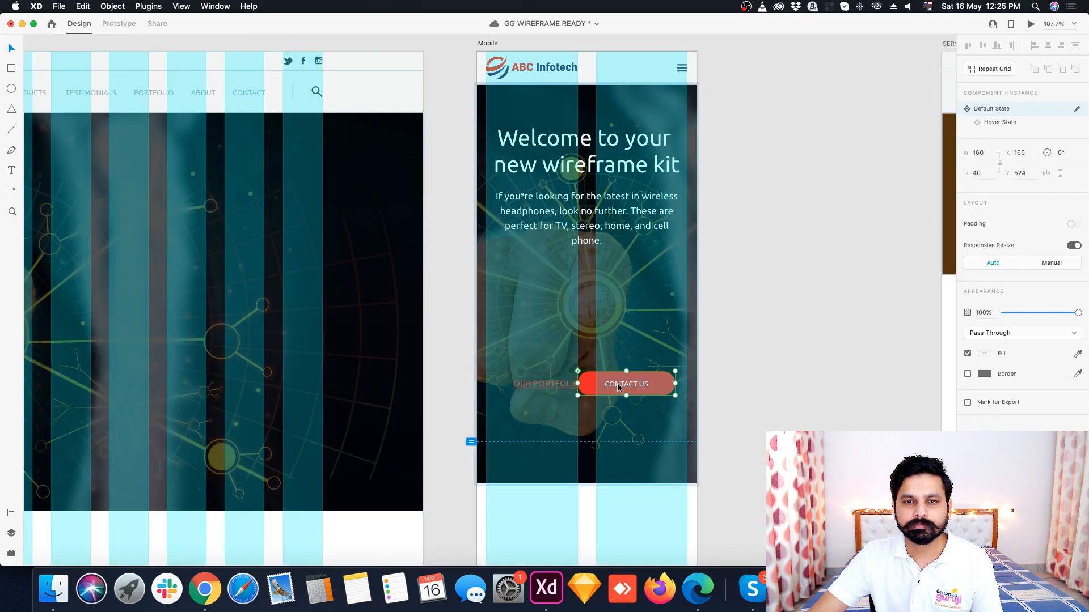
pyautogui.moveTo(617, 383); pyautogui.dragTo(586, 291)
pyautogui.moveTo(555, 390); pyautogui.dragTo(591, 335)
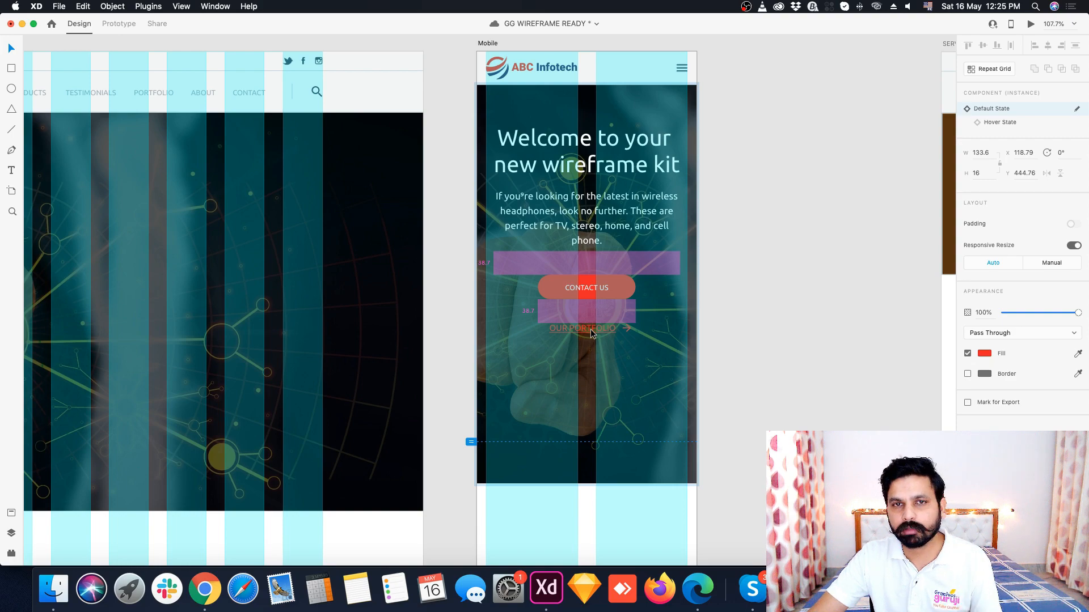
pyautogui.moveTo(591, 331); pyautogui.dragTo(591, 330)
pyautogui.click(771, 351)
# - Examine where the Mobile artboard's viewport height marker falls relative to the hero banner's lower edge
pyautogui.scroll(-2, 771, 350)
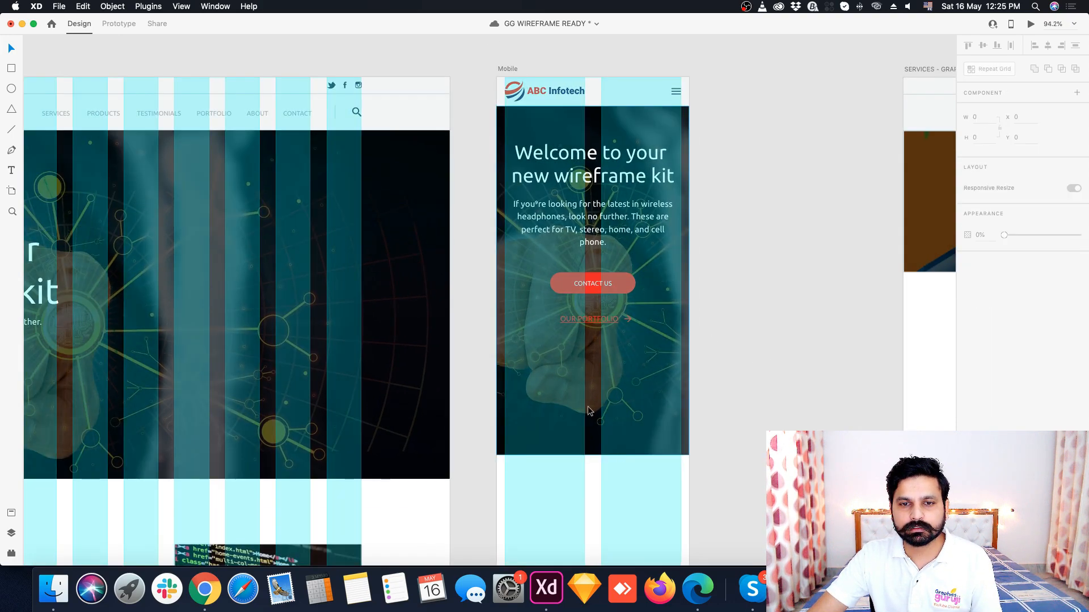
pyautogui.click(588, 407)
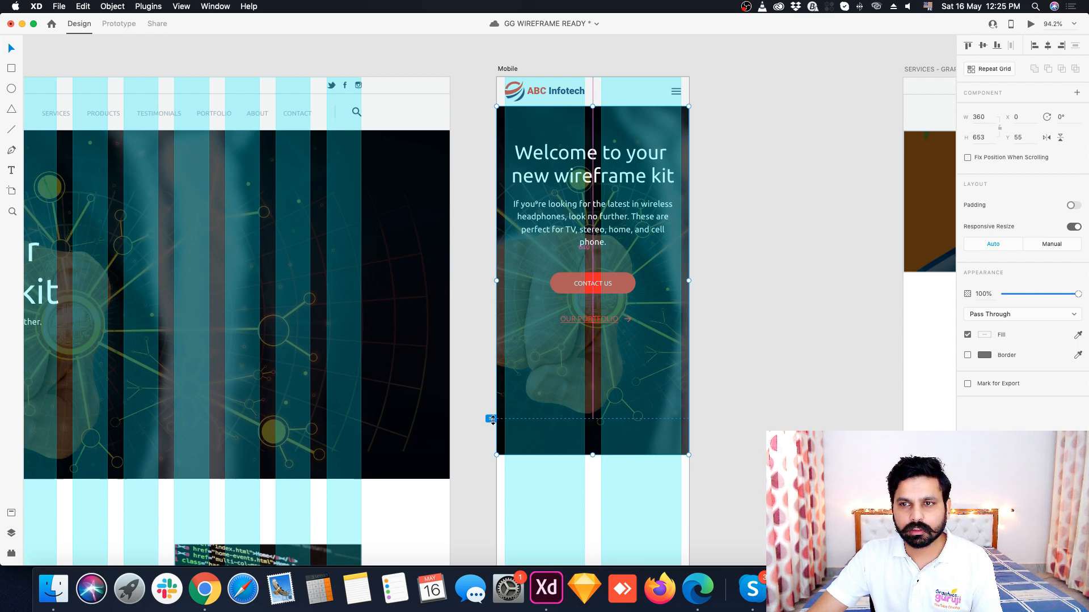
pyautogui.click(513, 68)
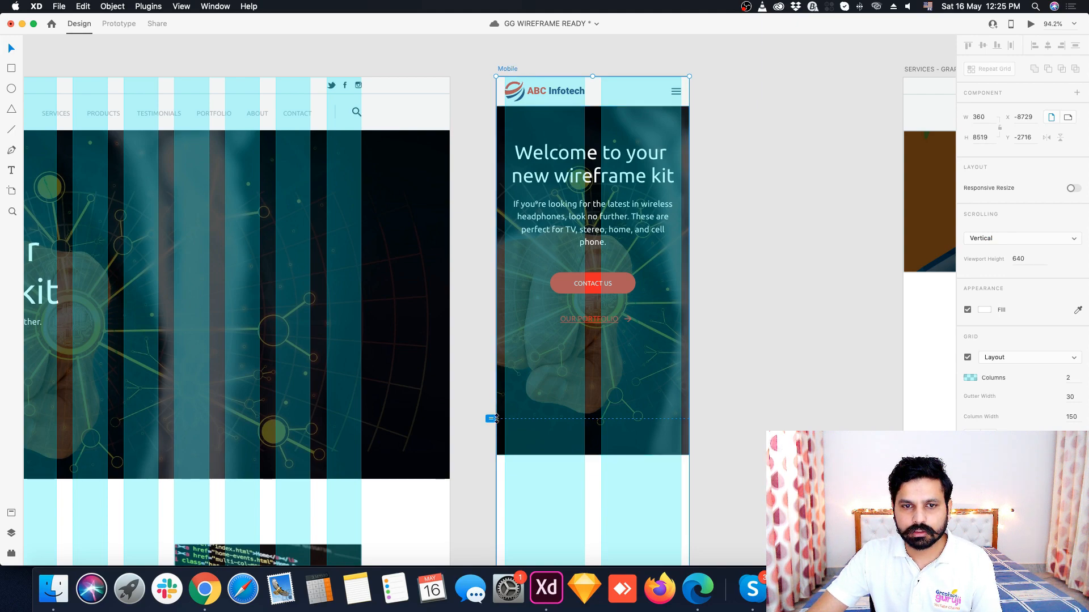
pyautogui.scroll(5, 573, 463)
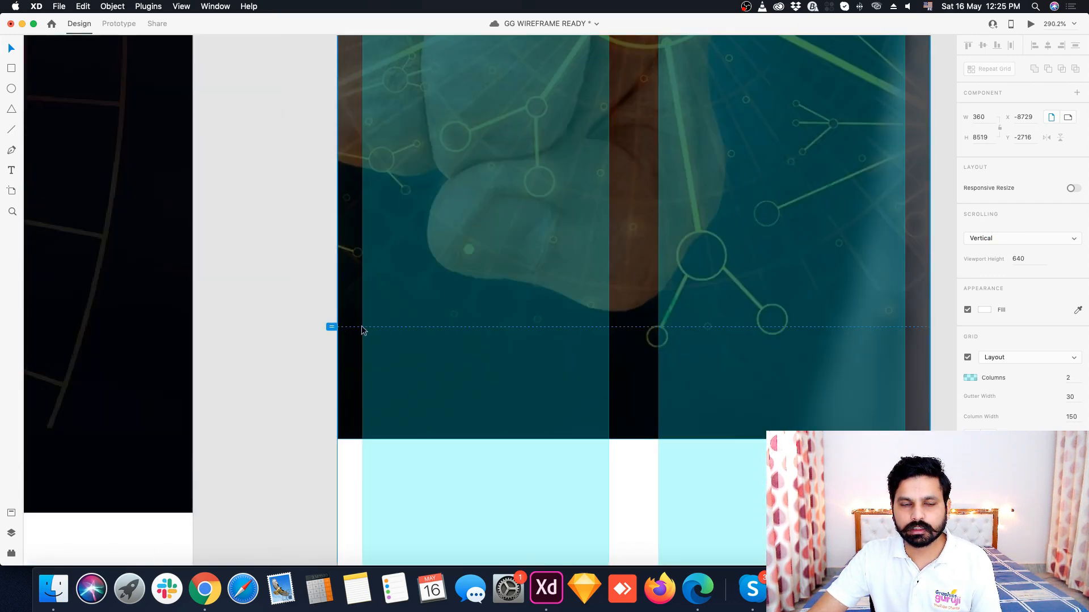
pyautogui.scroll(-3, 365, 328)
pyautogui.scroll(3, 544, 333)
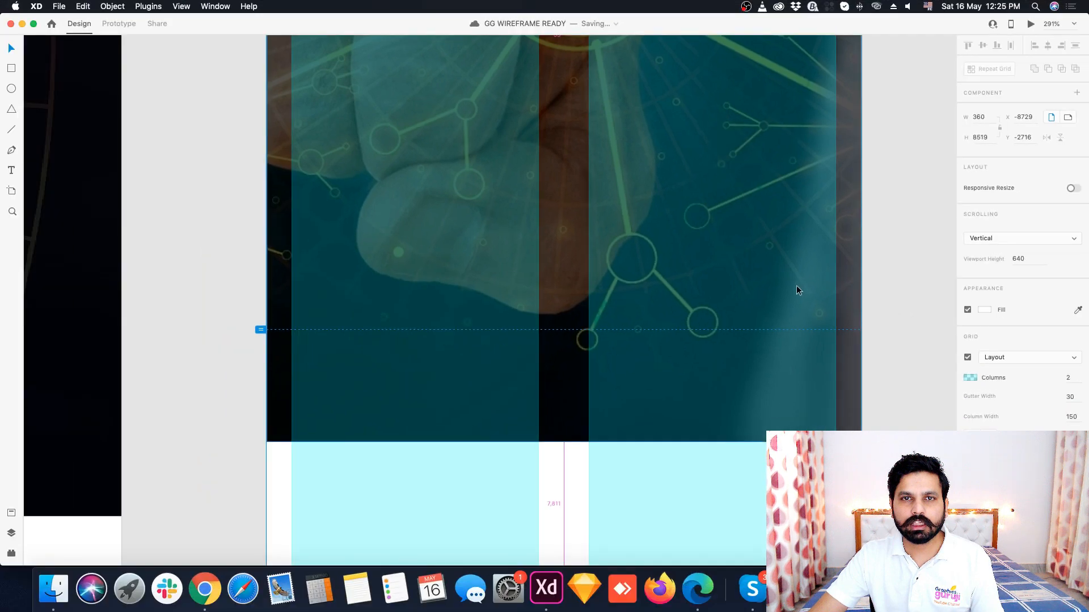
pyautogui.scroll(-4, 703, 300)
pyautogui.scroll(3, 659, 282)
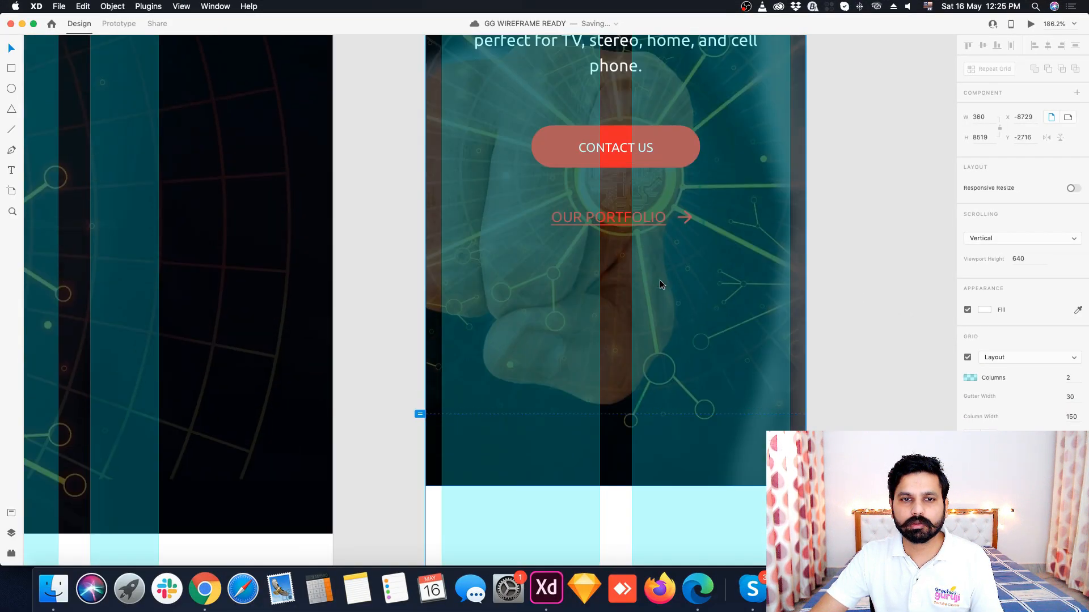
pyautogui.scroll(-5, 659, 281)
pyautogui.scroll(2, 710, 117)
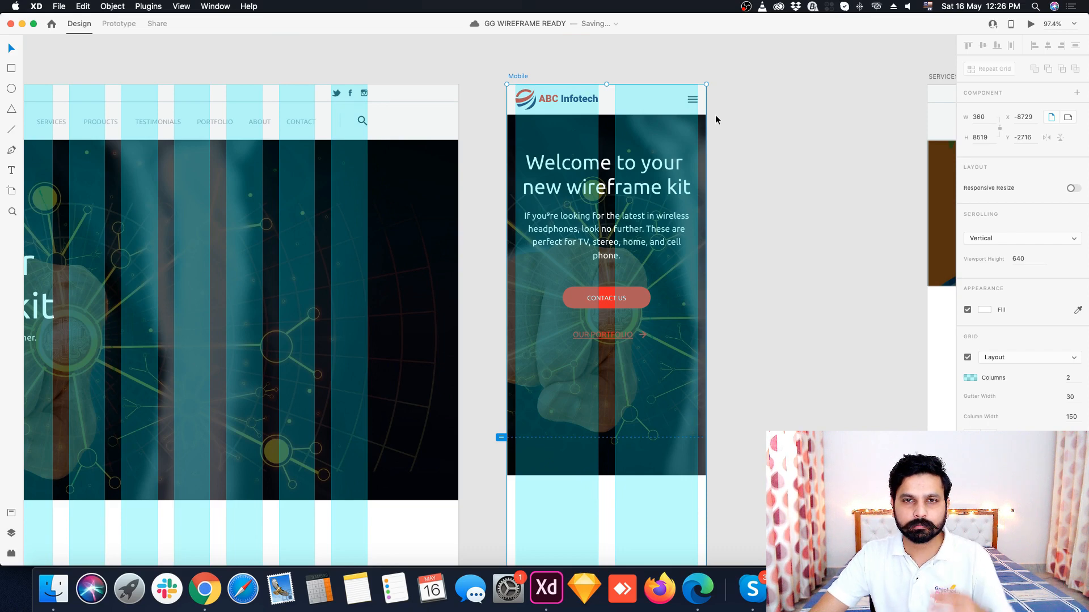
pyautogui.moveTo(540, 435); pyautogui.dragTo(491, 435)
pyautogui.press('super+z')
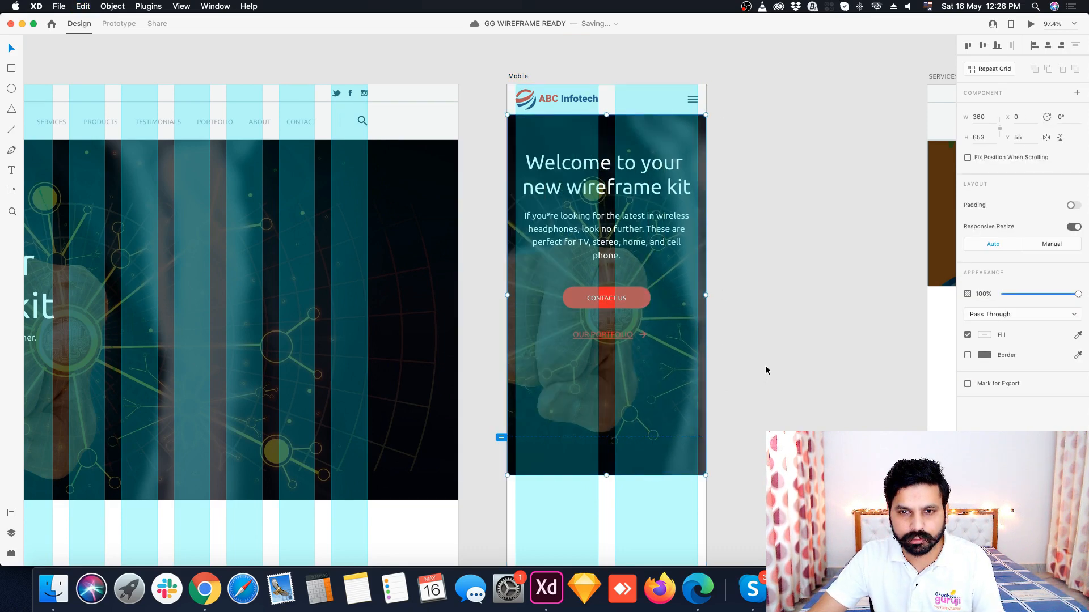
# - Preview the Mobile artboard, scroll through the hero area, and close the preview
pyautogui.click(1031, 26)
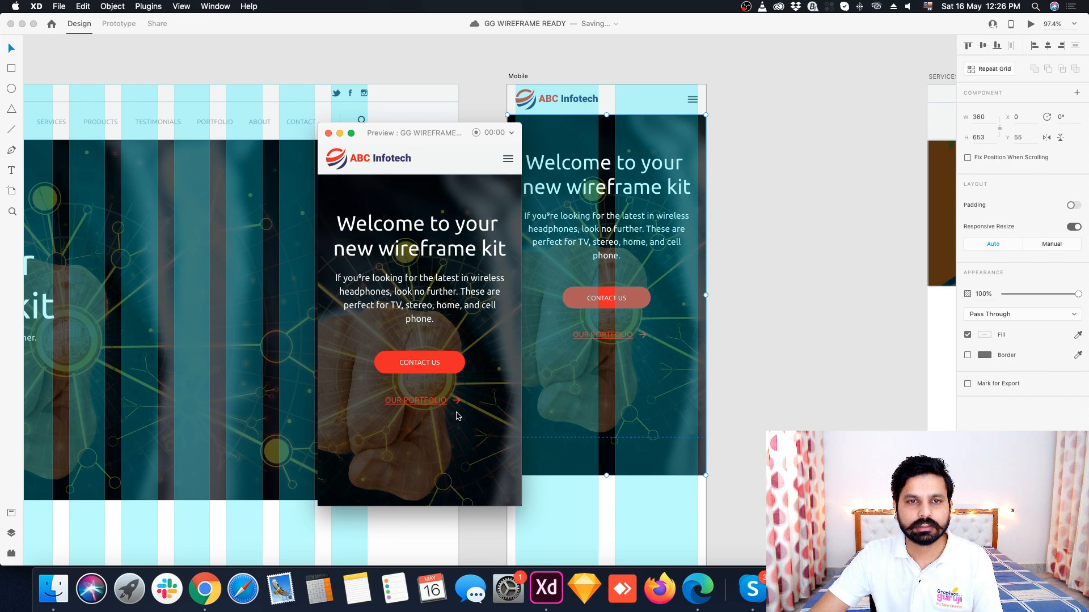
pyautogui.scroll(-3, 458, 417)
pyautogui.scroll(3, 459, 417)
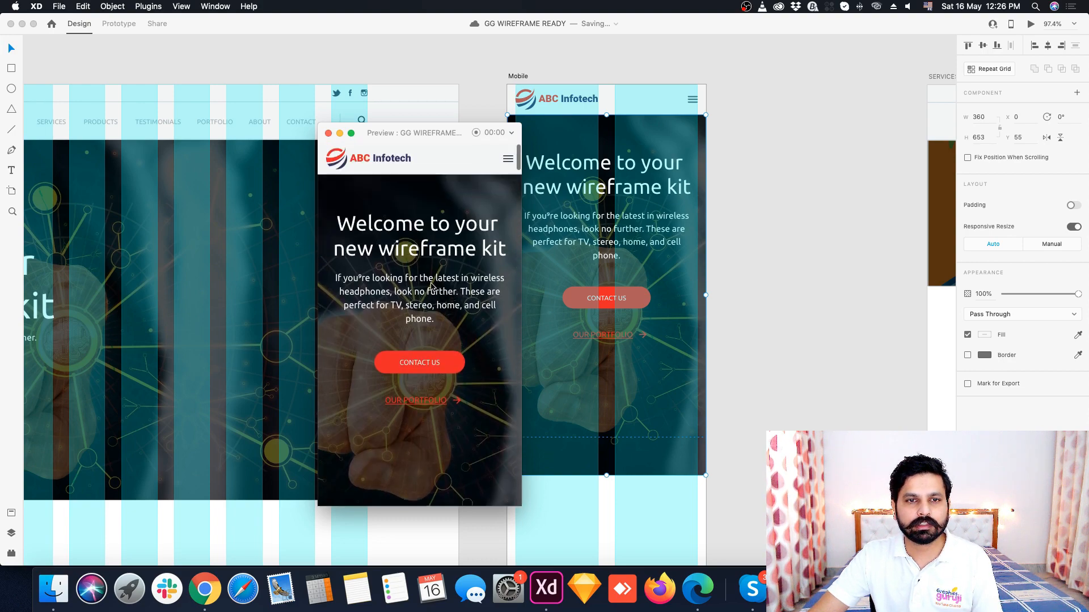
pyautogui.click(327, 134)
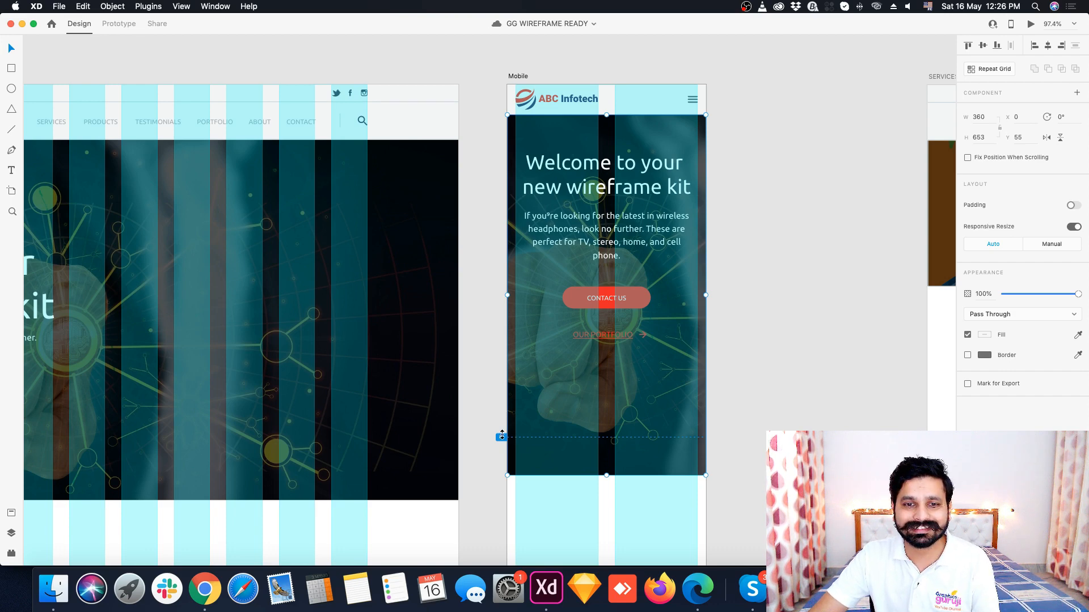
# - Review the Mobile artboard's viewport height setting and compare it with the preset device artboard sizes
pyautogui.click(519, 77)
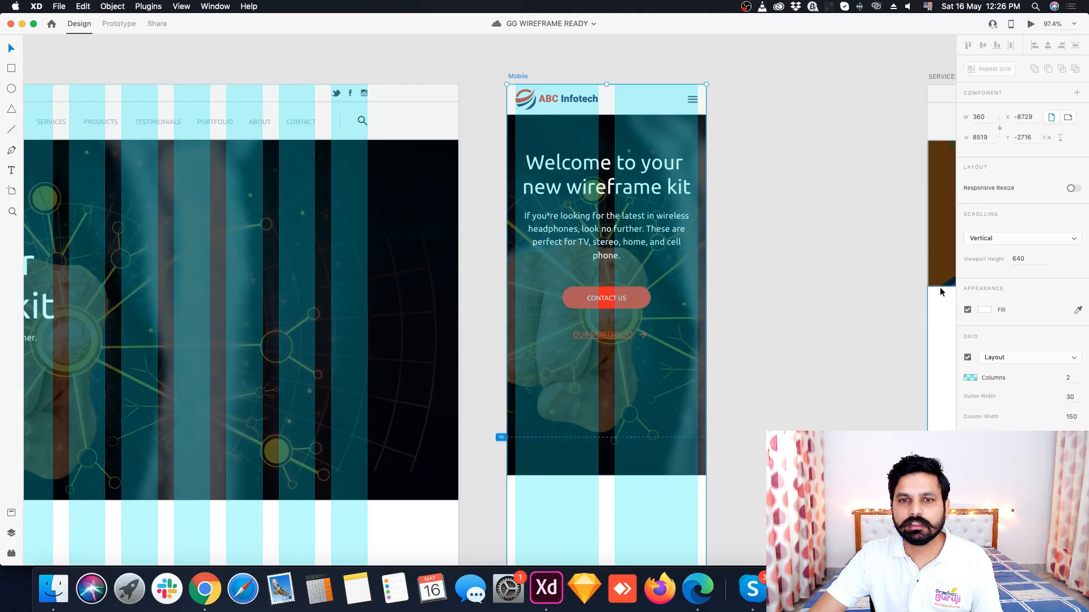
pyautogui.moveTo(1031, 259); pyautogui.dragTo(1012, 259)
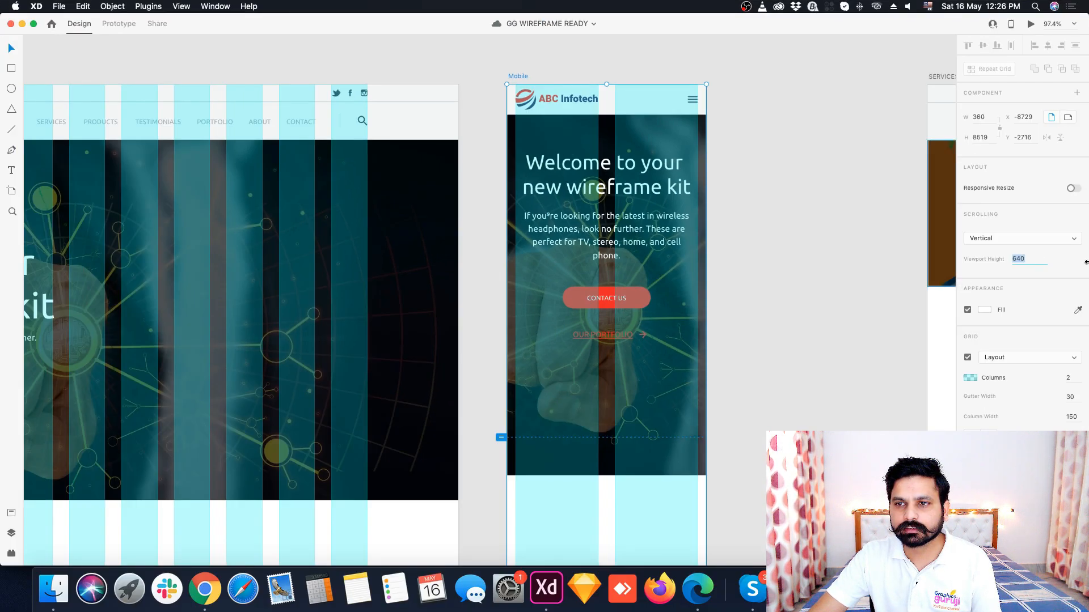
pyautogui.click(12, 193)
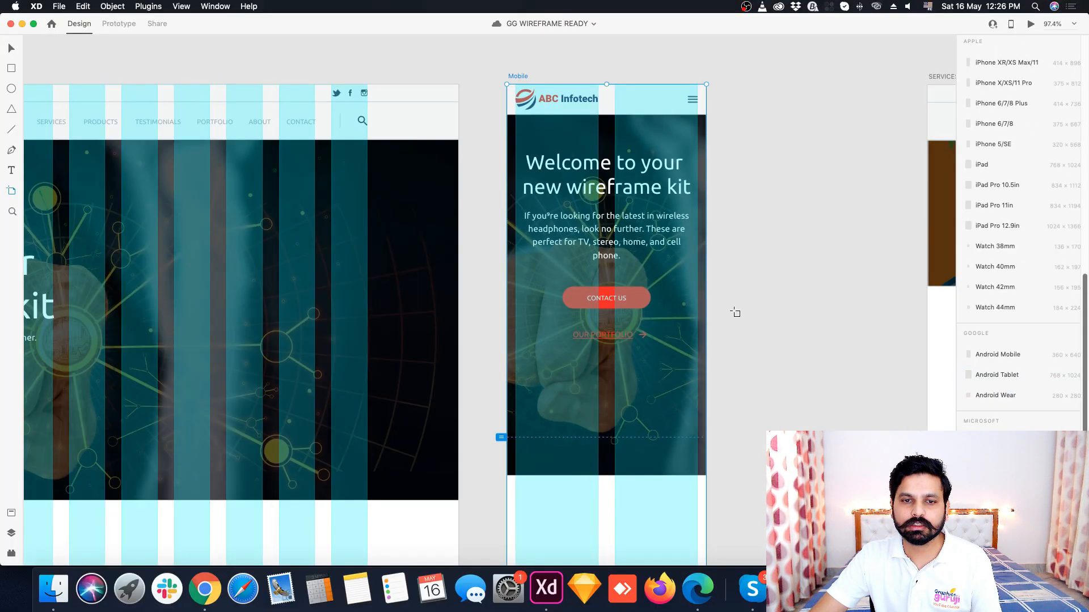
pyautogui.scroll(-2, 735, 313)
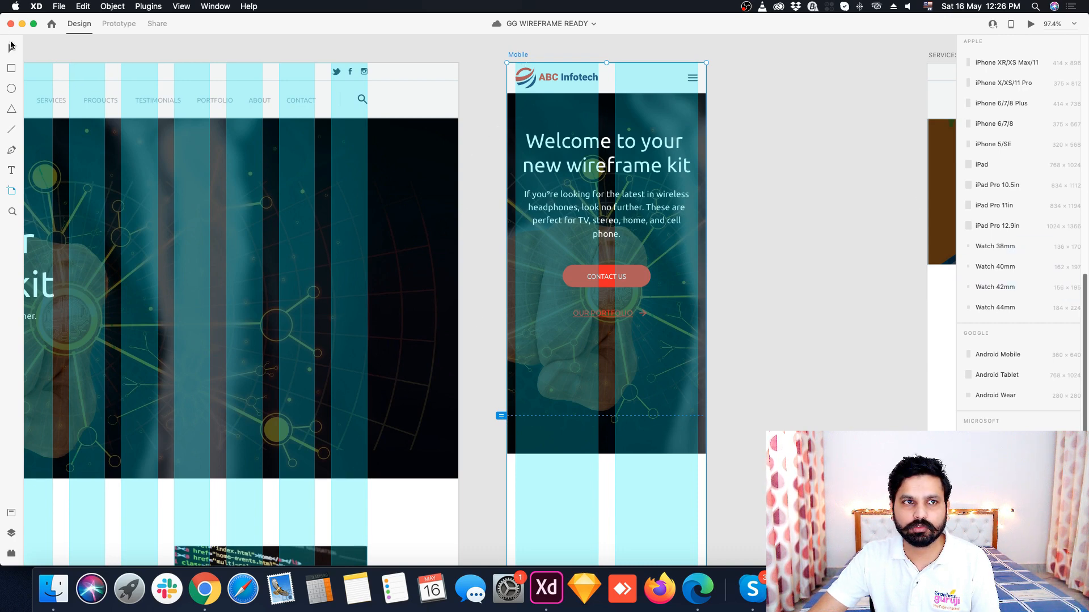
pyautogui.click(11, 46)
# - Shorten the mobile hero banner from its lower edge so it ends a little below the OUR PORTFOLIO link
pyautogui.scroll(-3, 686, 340)
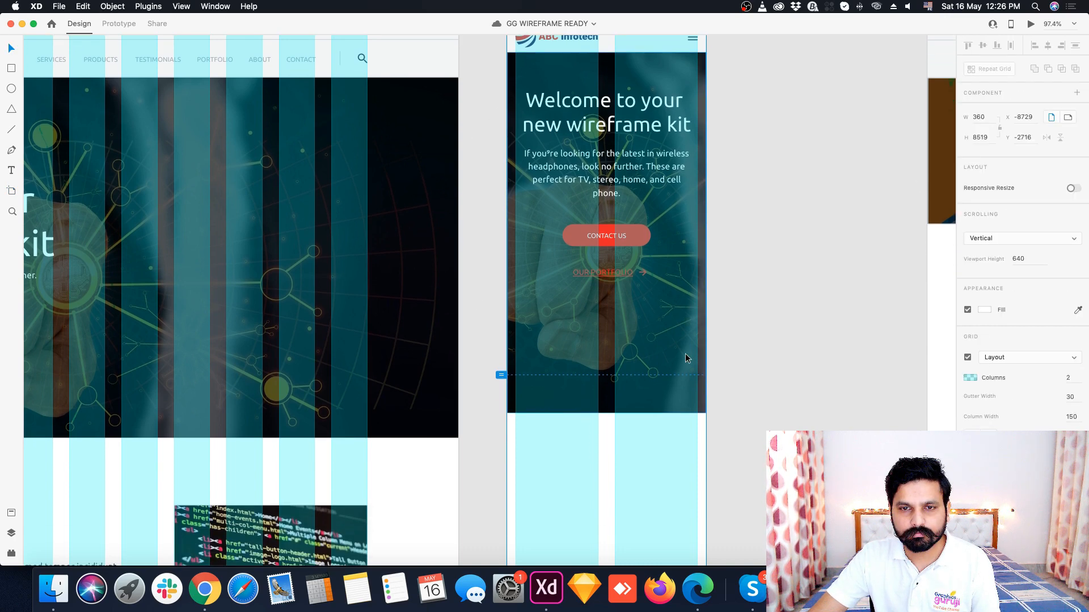
pyautogui.click(614, 403)
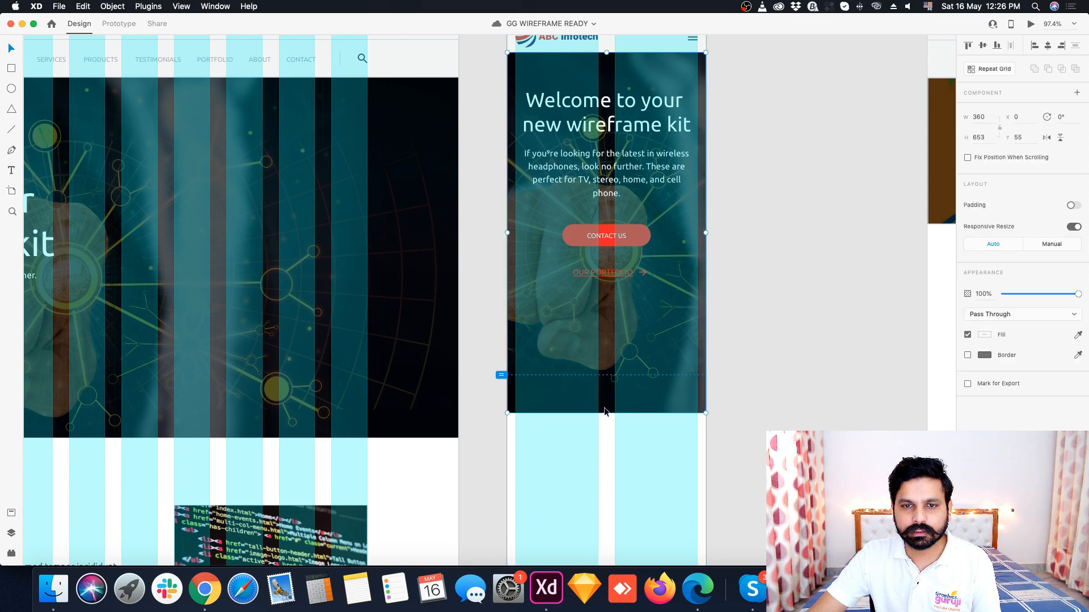
pyautogui.moveTo(606, 413); pyautogui.dragTo(607, 321)
pyautogui.click(781, 345)
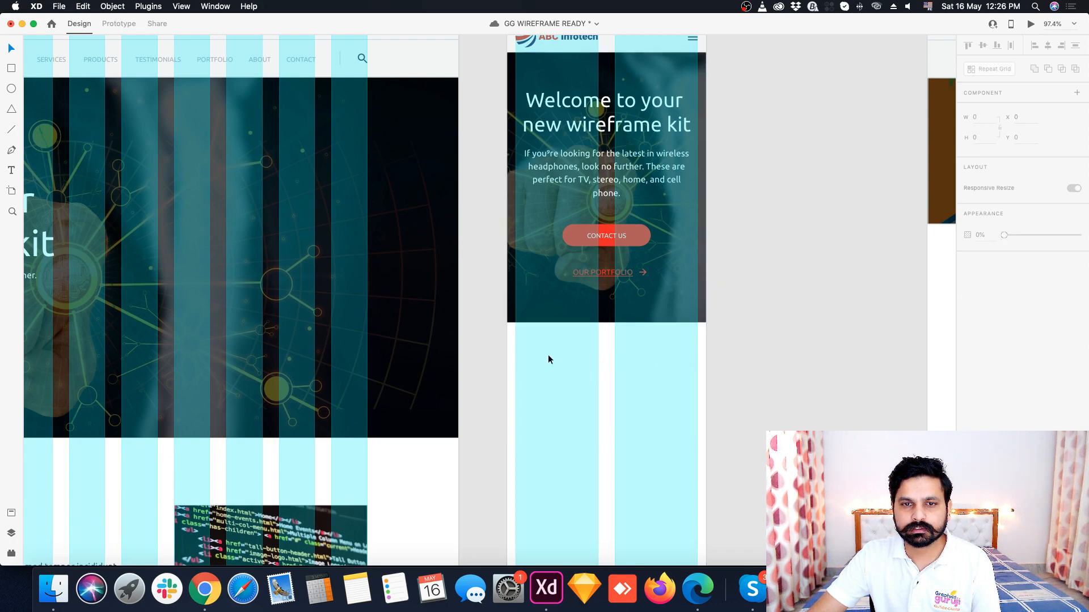
# - Widen the mobile hero paragraph's text box on both sides to 330 at X 14.5, matching the layout columns
pyautogui.scroll(-5, 719, 321)
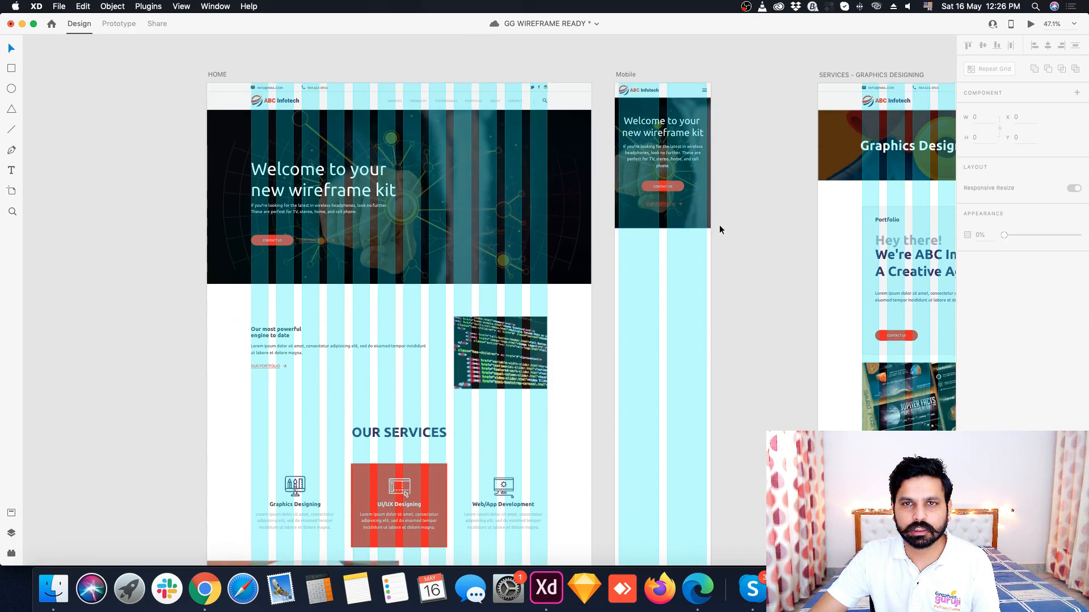
pyautogui.scroll(3, 719, 226)
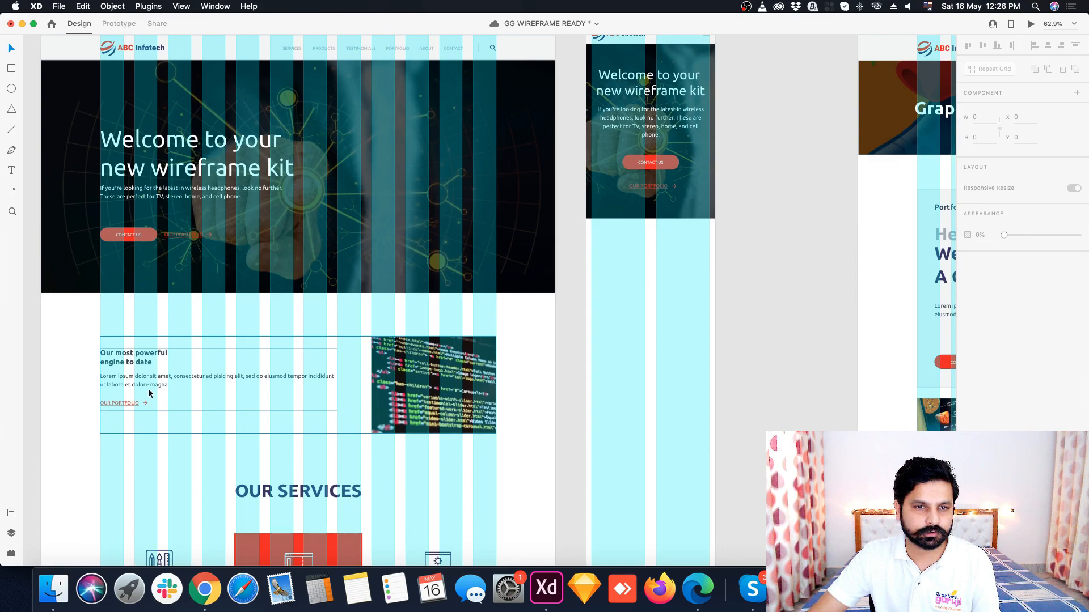
pyautogui.scroll(-4, 296, 361)
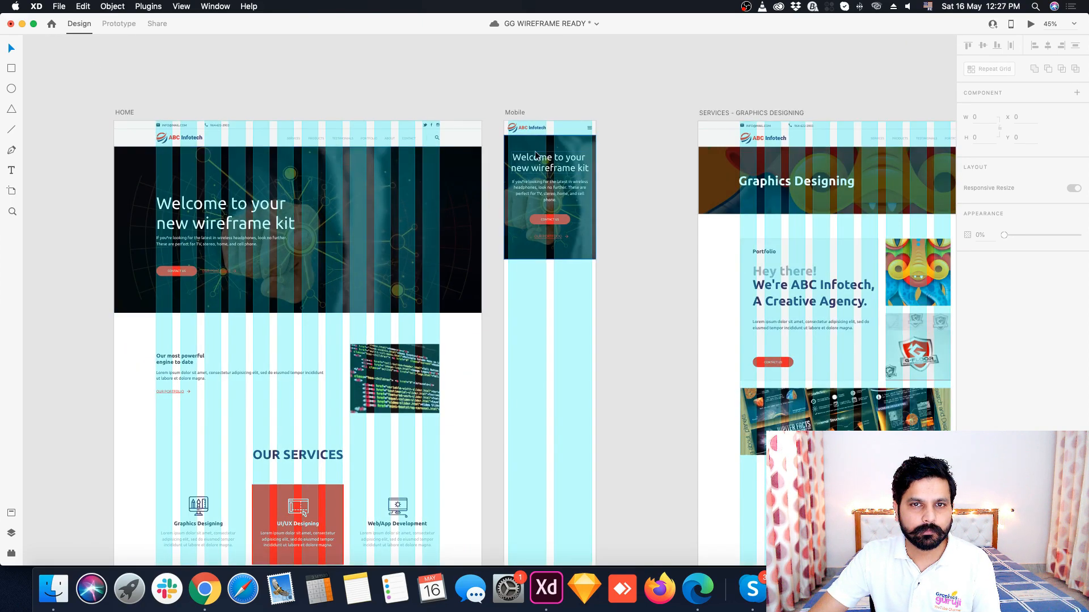
pyautogui.scroll(6, 550, 176)
pyautogui.click(558, 202)
pyautogui.doubleClick(558, 214)
pyautogui.scroll(4, 557, 217)
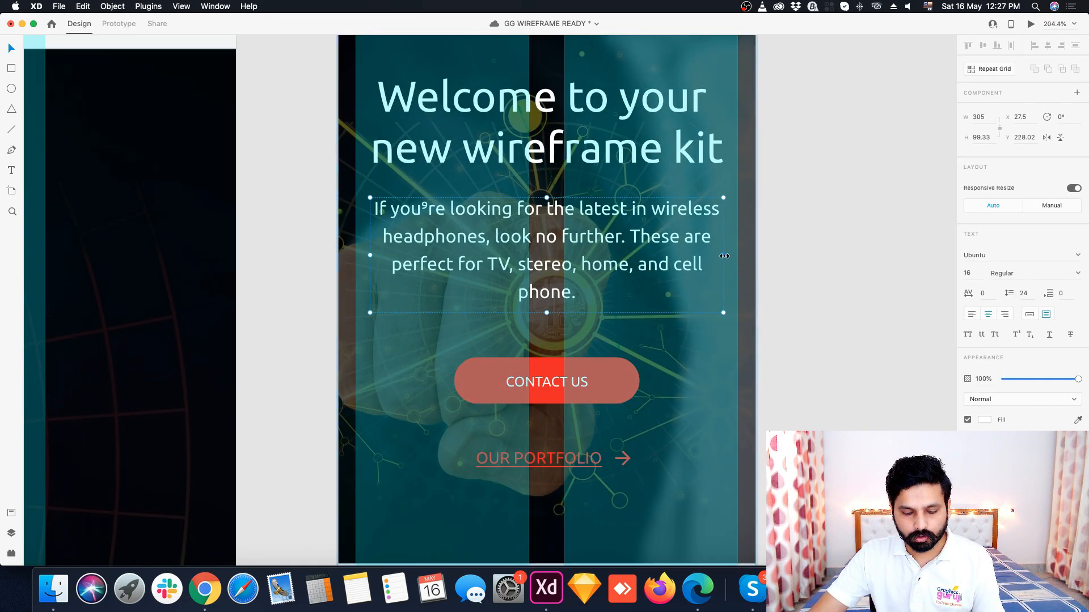
pyautogui.moveTo(724, 255); pyautogui.dragTo(738, 258)
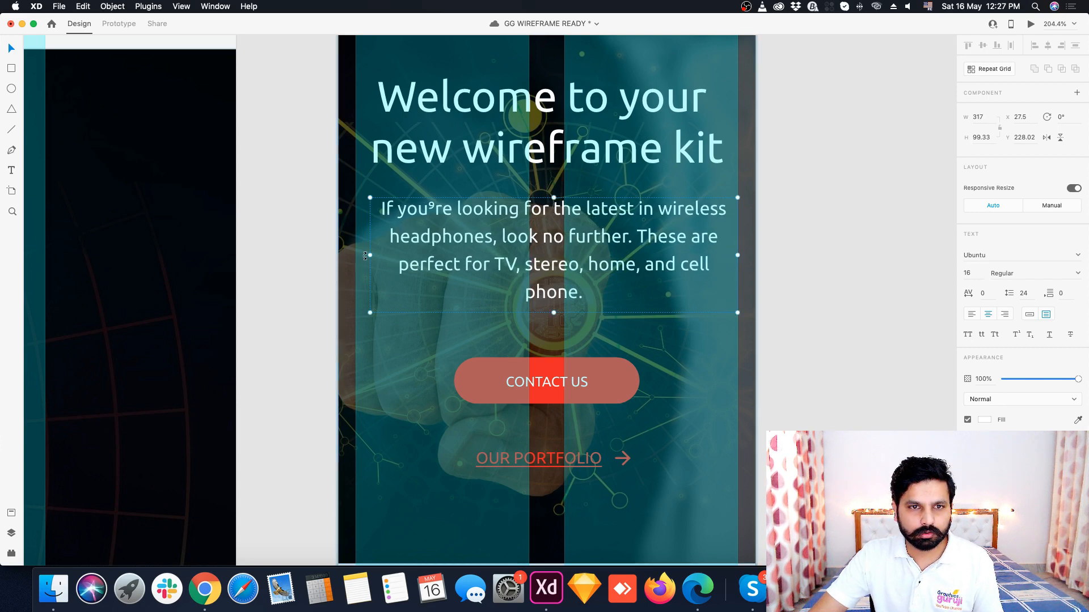
pyautogui.moveTo(369, 256); pyautogui.dragTo(358, 256)
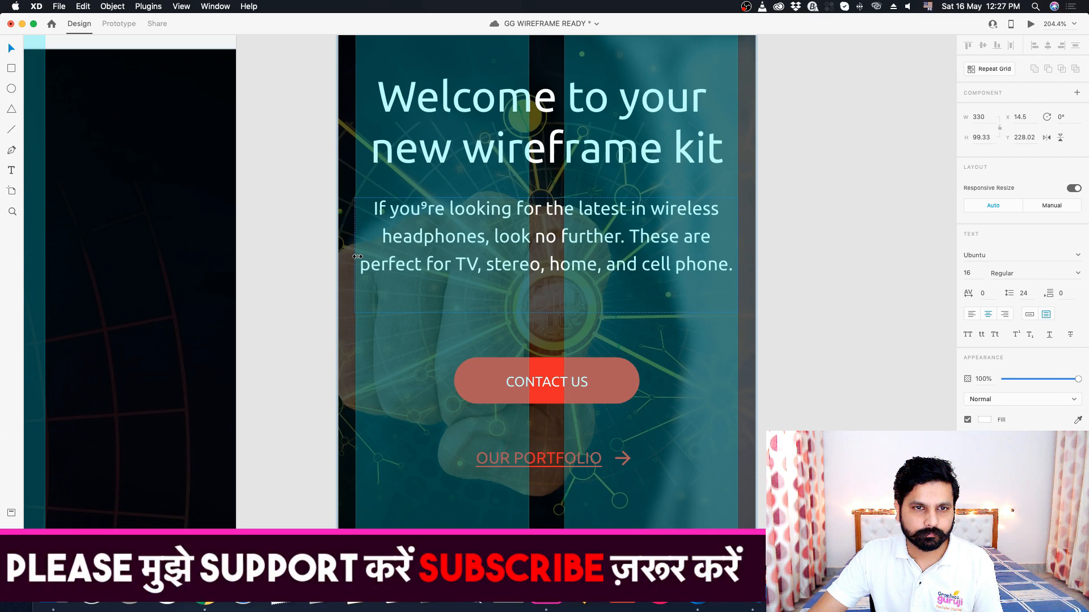
pyautogui.click(824, 270)
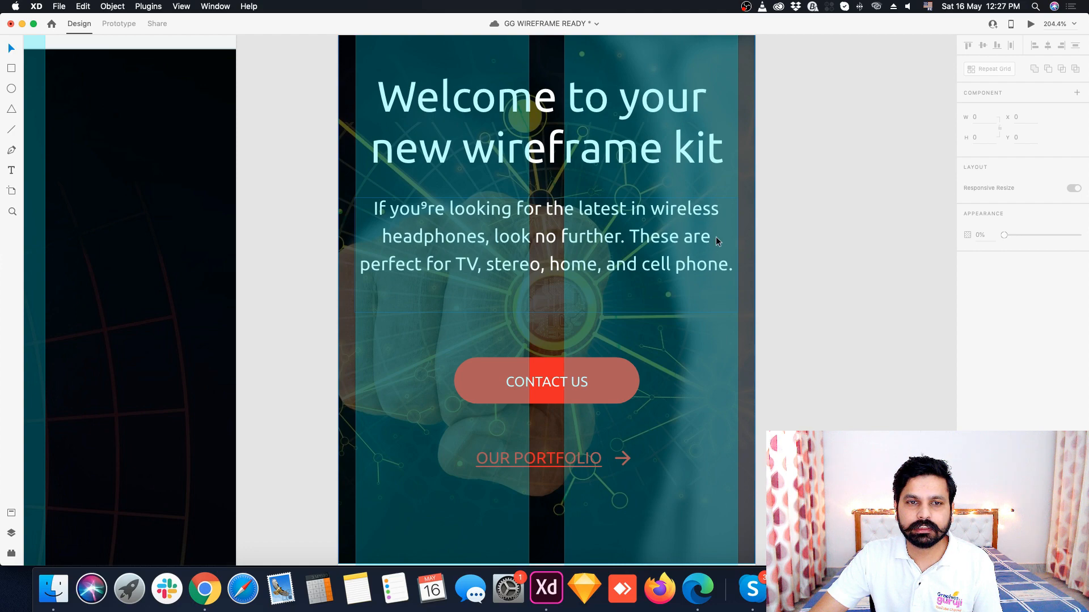
pyautogui.scroll(-5, 720, 247)
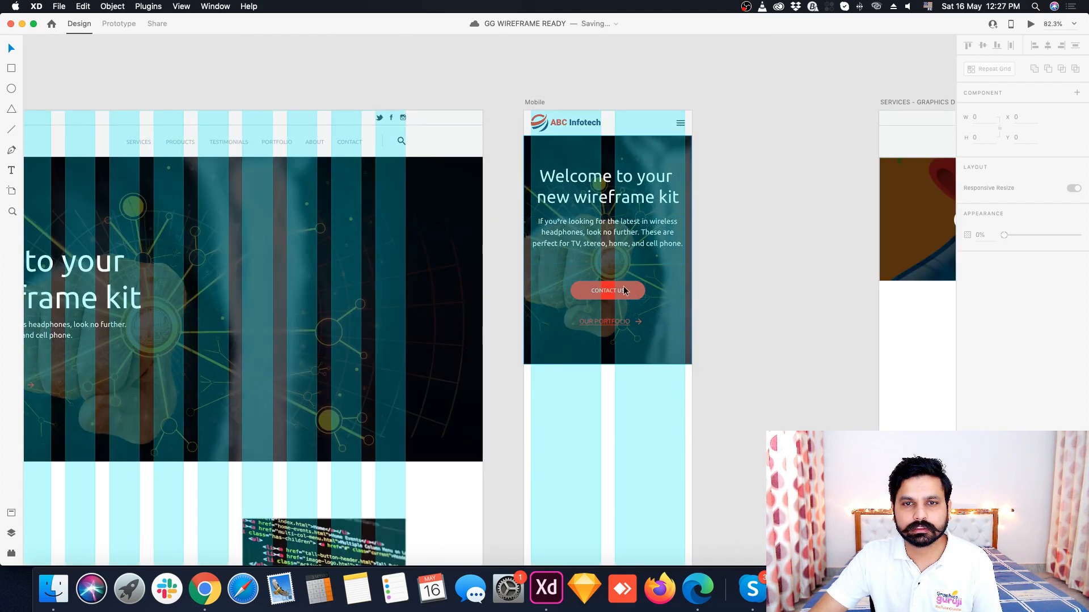
# - Move the mobile hero's CONTACT US button and OUR PORTFOLIO link slightly upward, closer to the paragraph
pyautogui.click(625, 291)
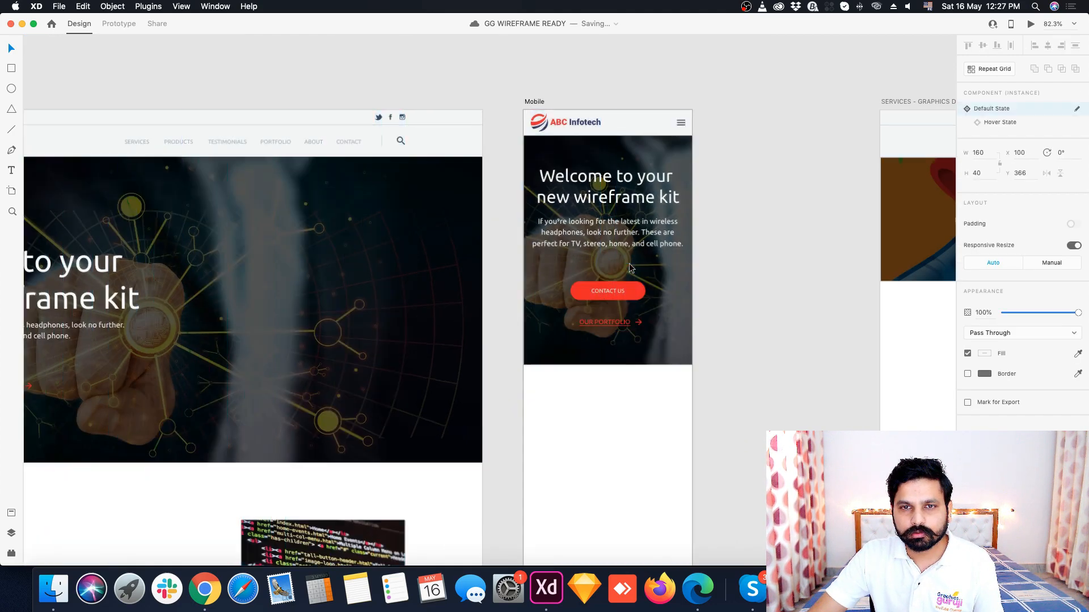
pyautogui.scroll(3, 629, 264)
pyautogui.moveTo(613, 301); pyautogui.dragTo(615, 282)
pyautogui.click(607, 338)
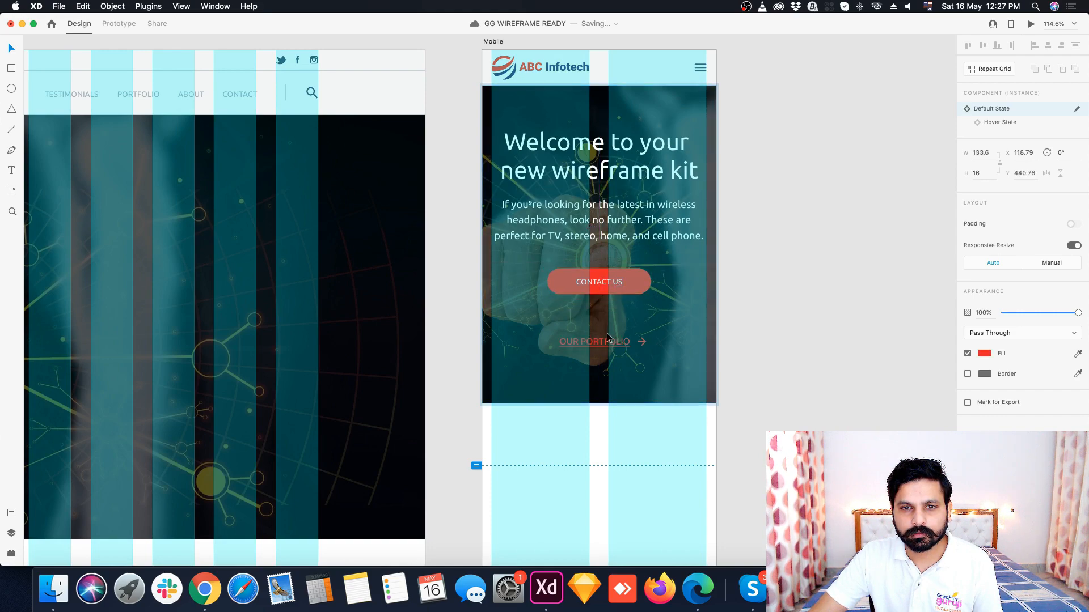
pyautogui.moveTo(607, 338); pyautogui.dragTo(607, 323)
pyautogui.click(720, 316)
pyautogui.scroll(-5, 656, 250)
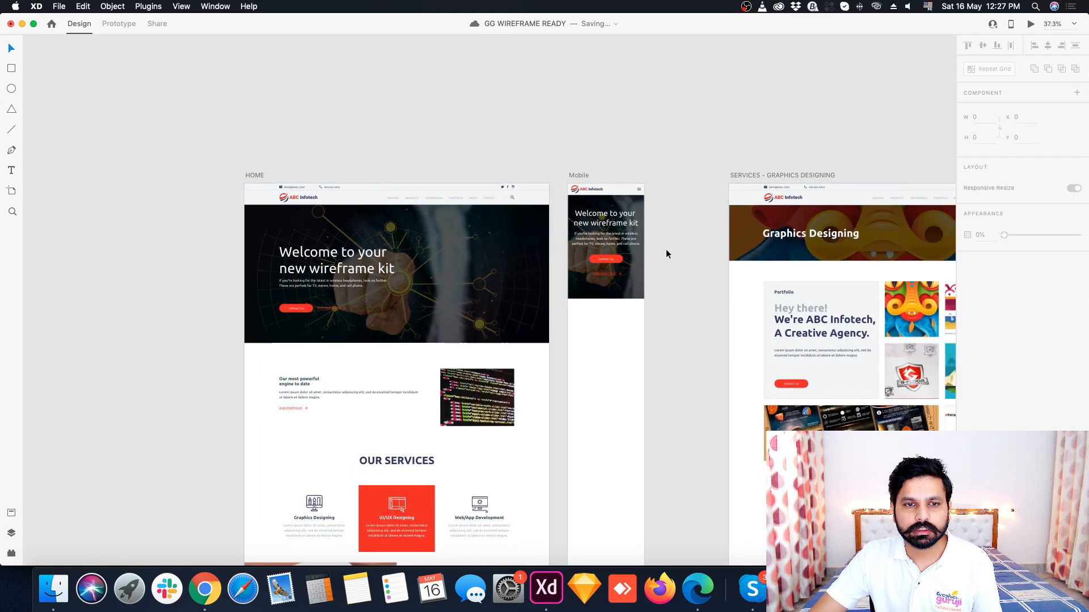
# - Hide the layout grid on the HOME artboard
pyautogui.scroll(1, 309, 423)
pyautogui.click(240, 137)
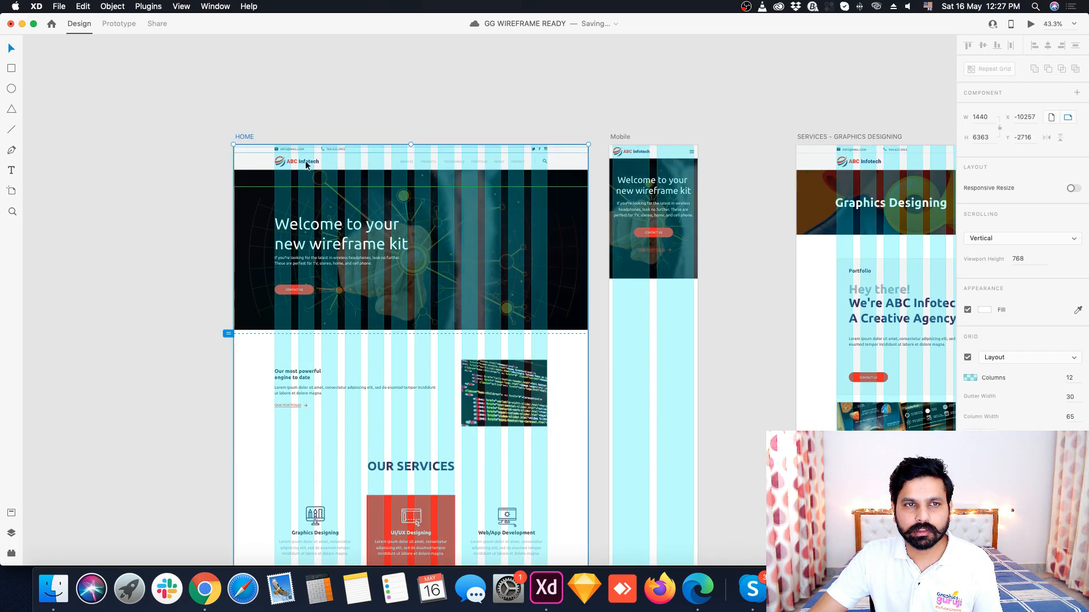
pyautogui.click(967, 357)
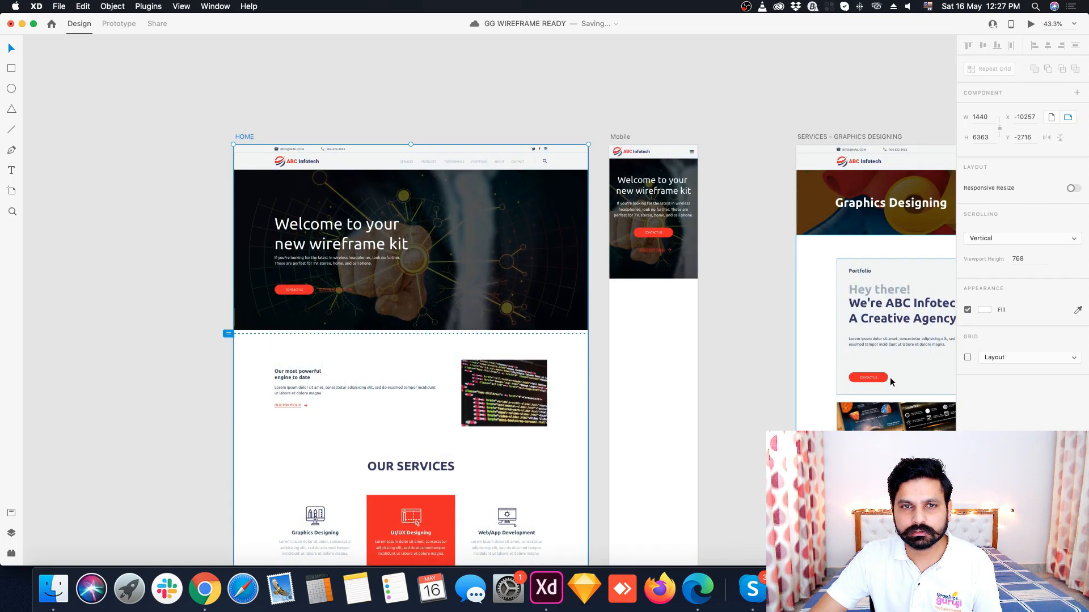
# - Inspect the heading, paragraph, image and OUR PORTFOLIO link in the HOME artboard's "Our most powerful engine to date" section
pyautogui.scroll(5, 407, 435)
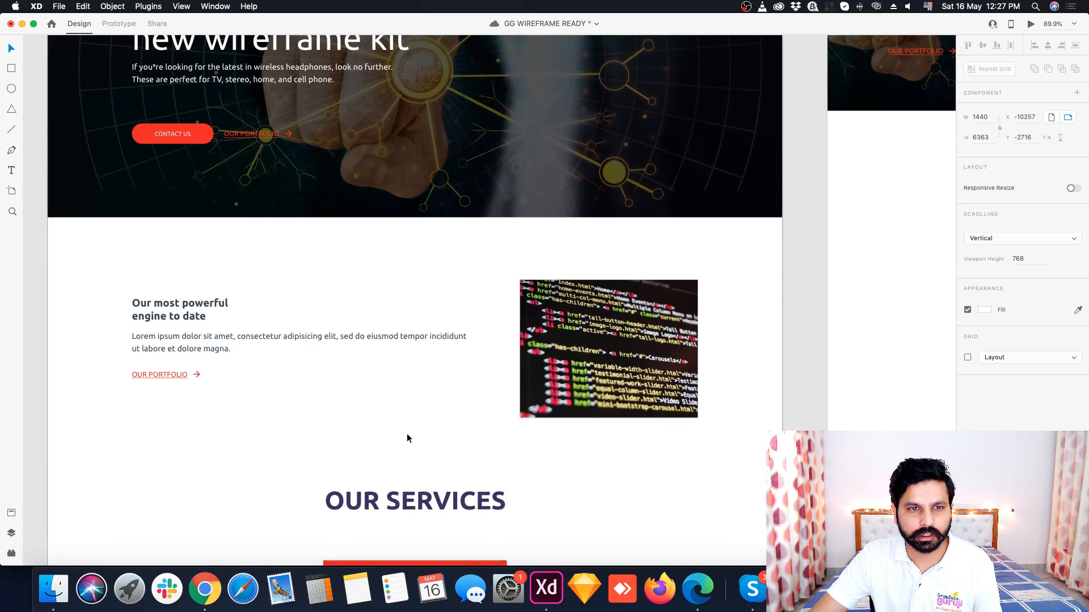
pyautogui.click(182, 310)
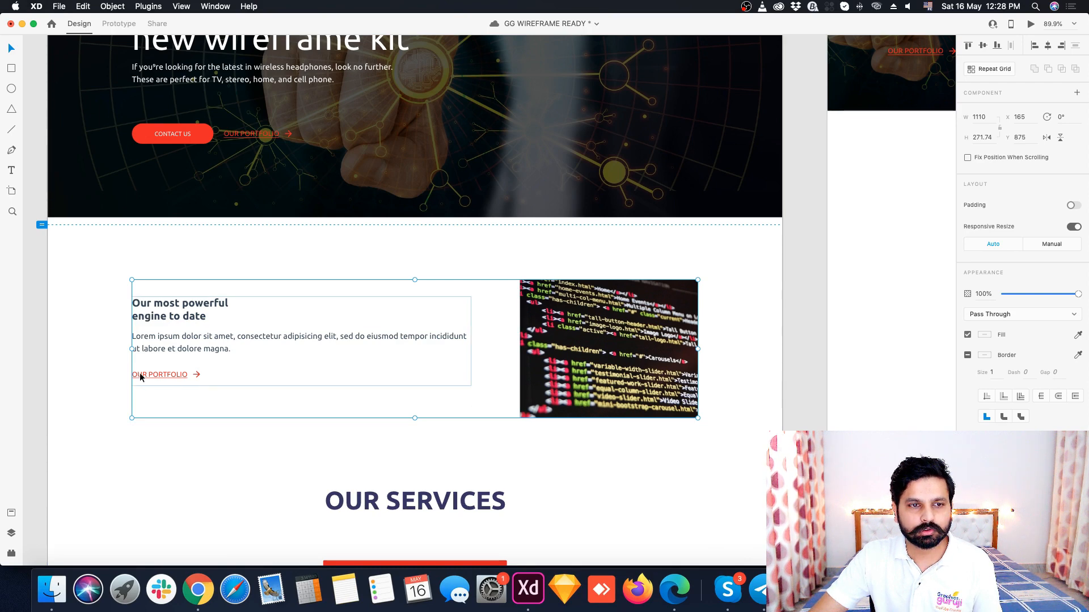
pyautogui.doubleClick(180, 315)
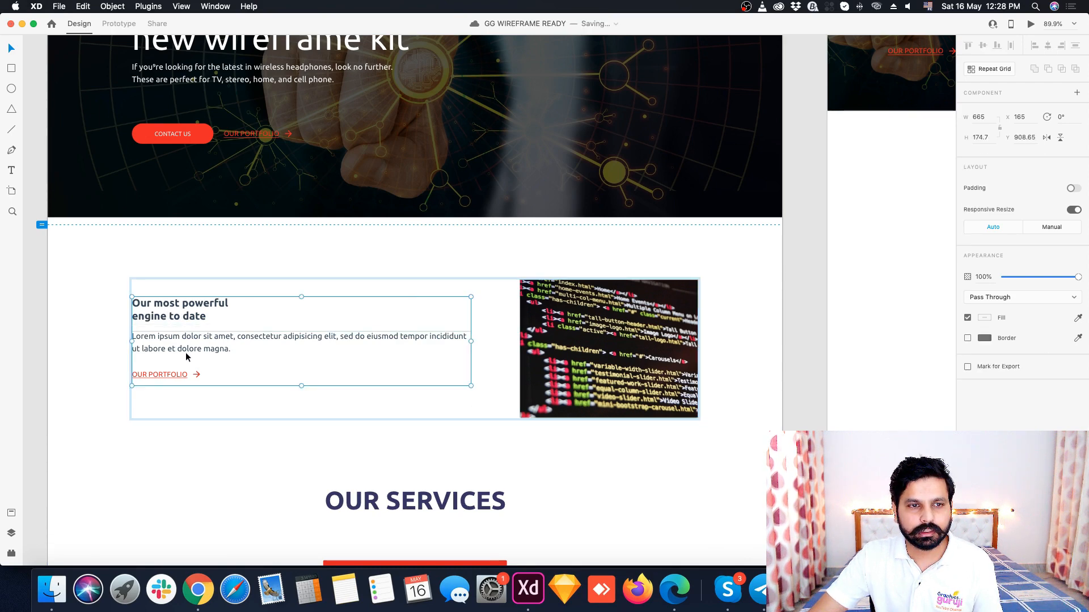
pyautogui.click(555, 354)
pyautogui.click(173, 378)
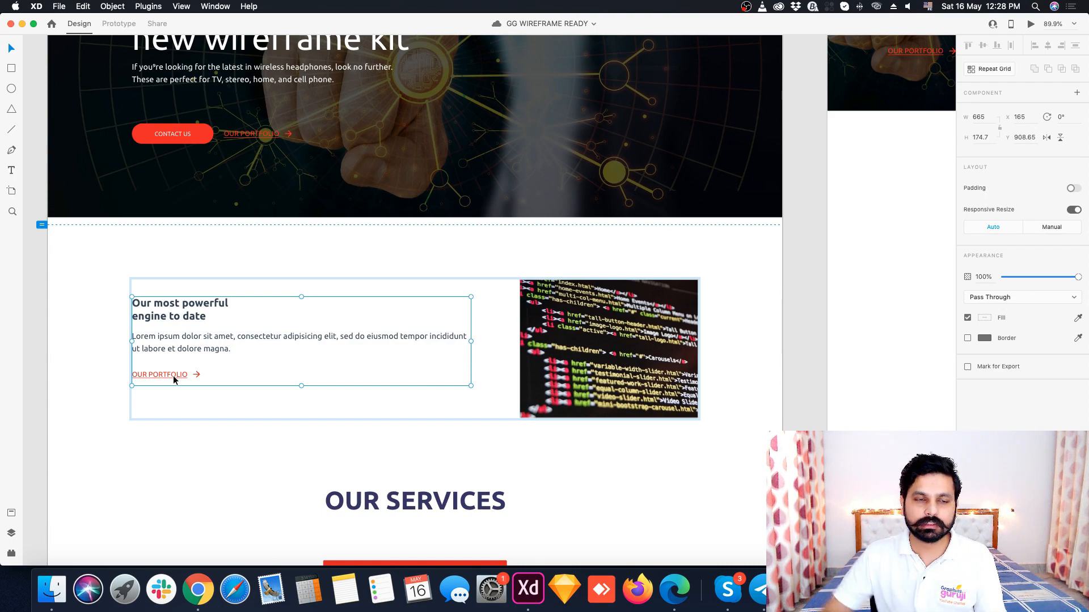
pyautogui.scroll(5, 154, 366)
pyautogui.doubleClick(240, 176)
pyautogui.scroll(-5, 240, 179)
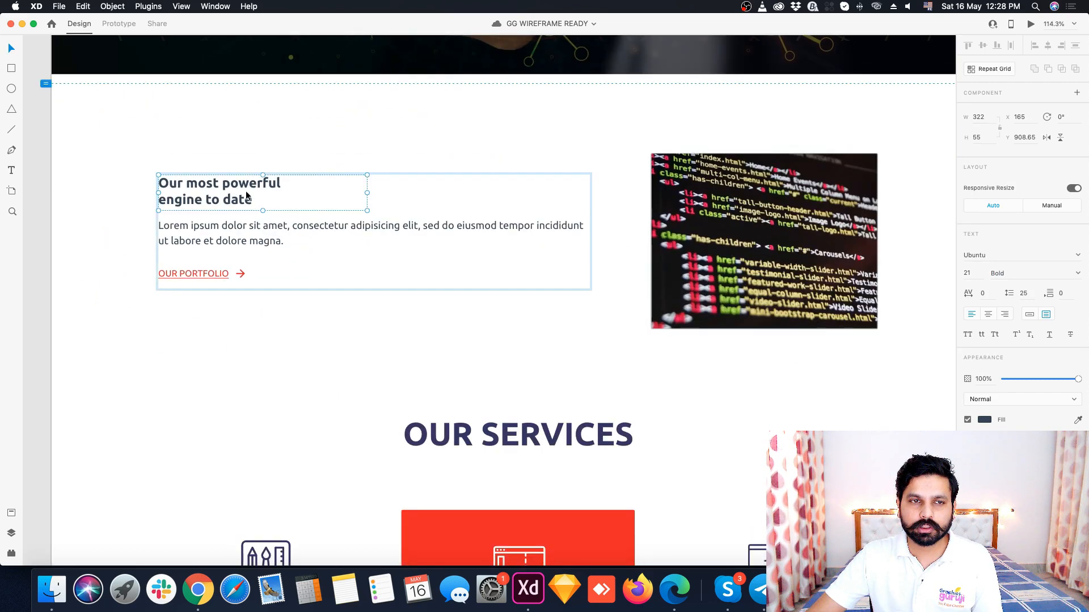
pyautogui.click(238, 229)
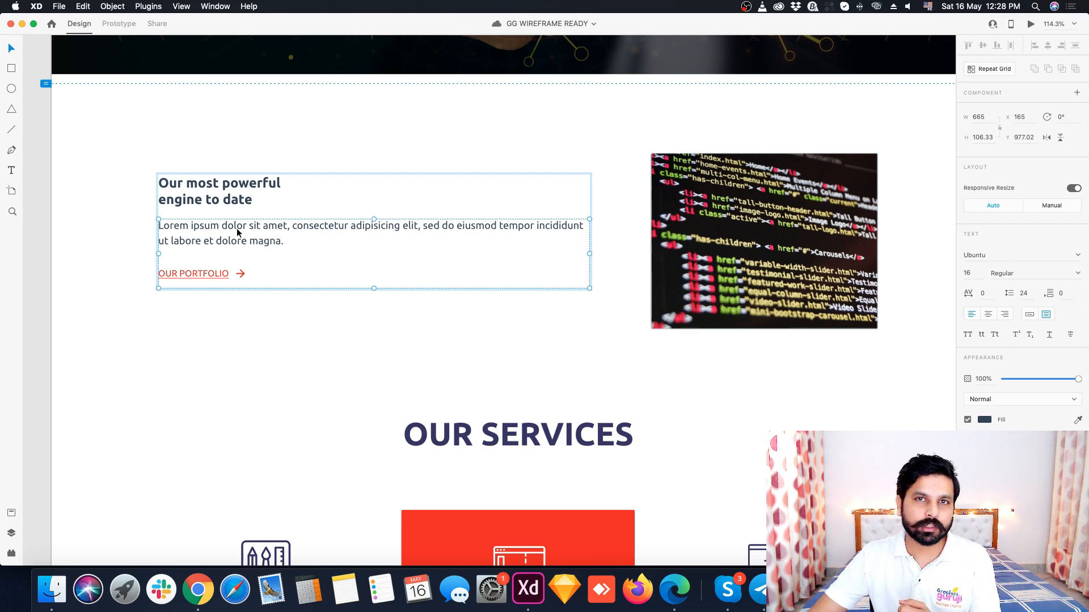
pyautogui.click(682, 163)
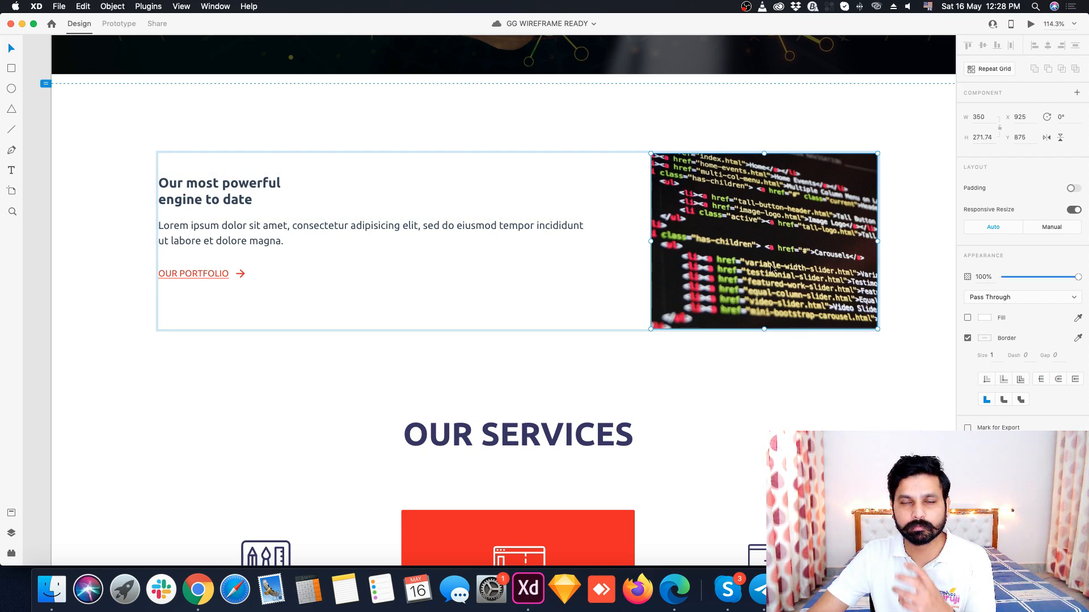
pyautogui.click(183, 277)
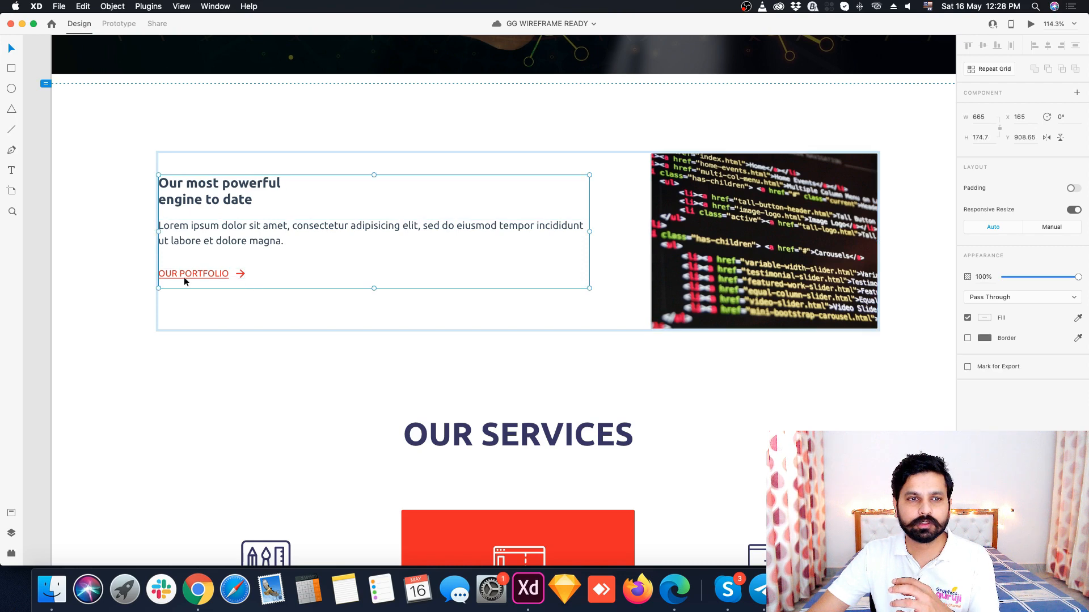
pyautogui.click(183, 277)
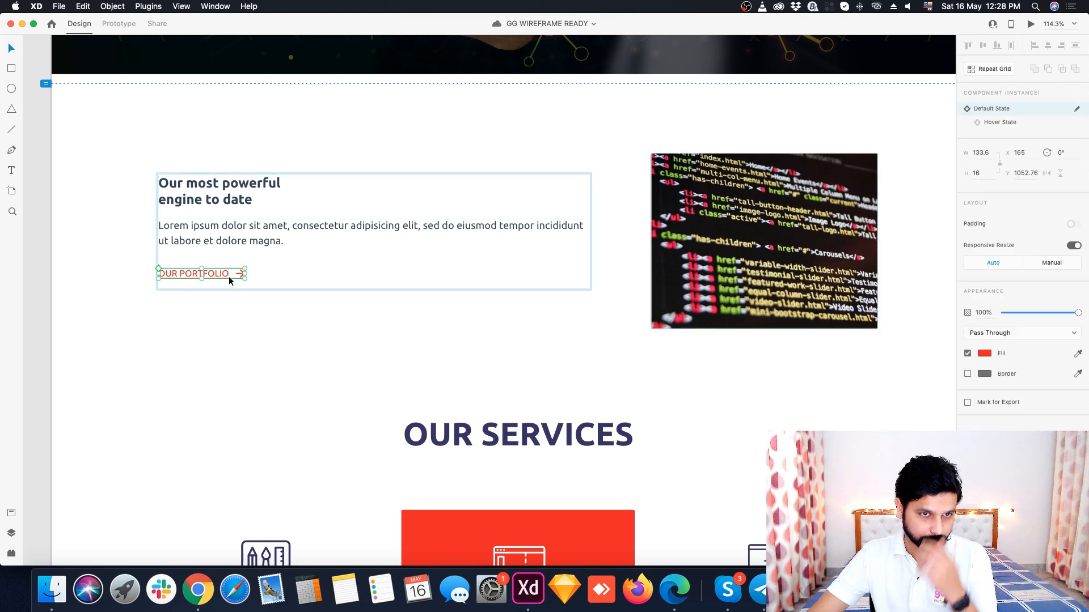
pyautogui.click(263, 348)
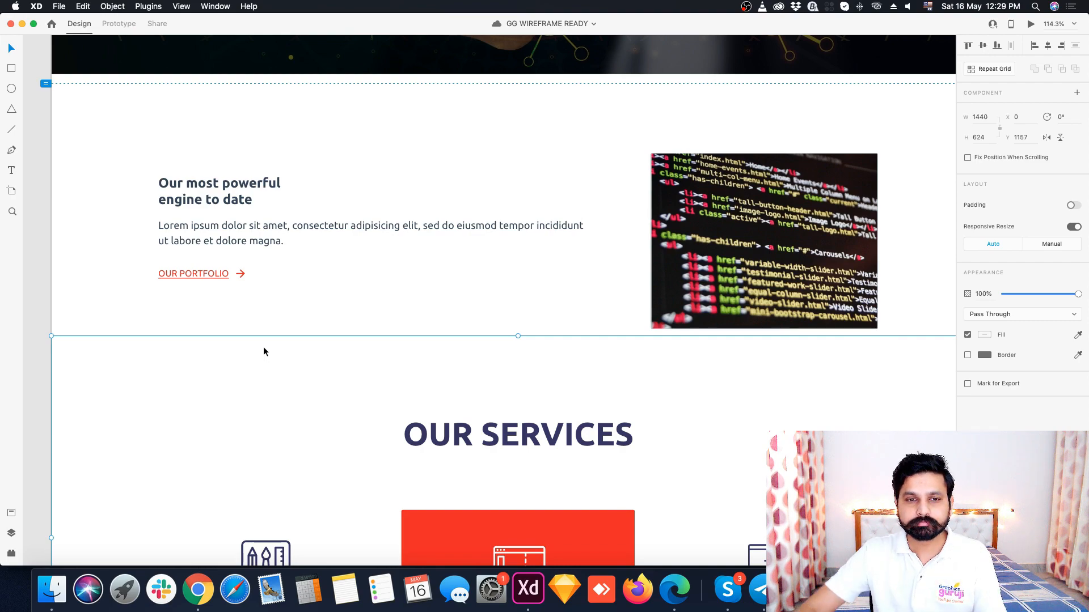
# - Copy the "Our most powerful engine to date" heading and its paragraph from the HOME artboard
pyautogui.scroll(-5, 263, 351)
pyautogui.scroll(3, 511, 275)
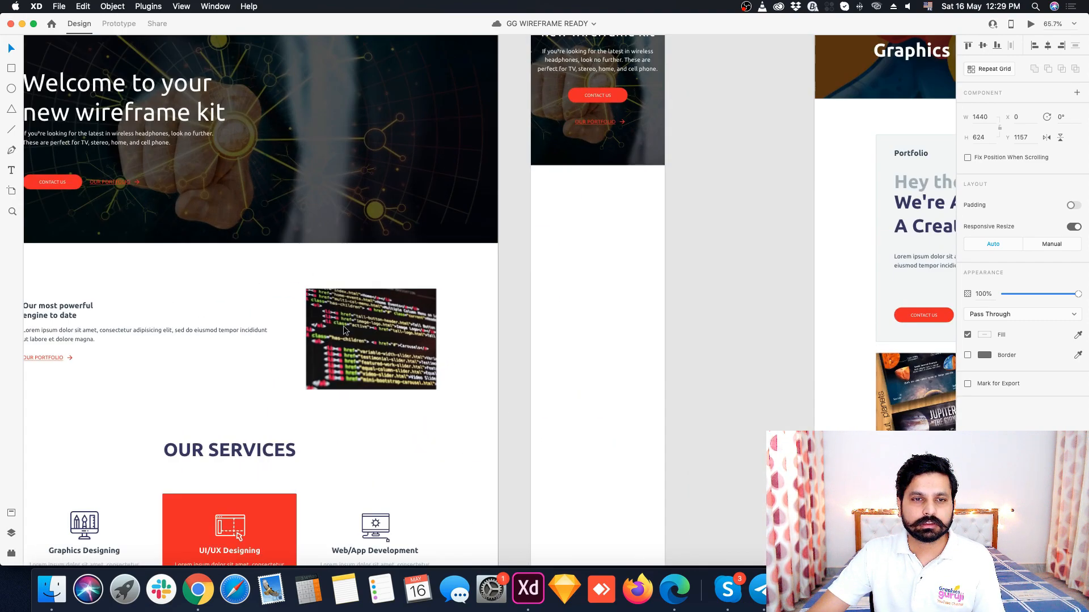
pyautogui.scroll(-2, 561, 339)
pyautogui.click(52, 340)
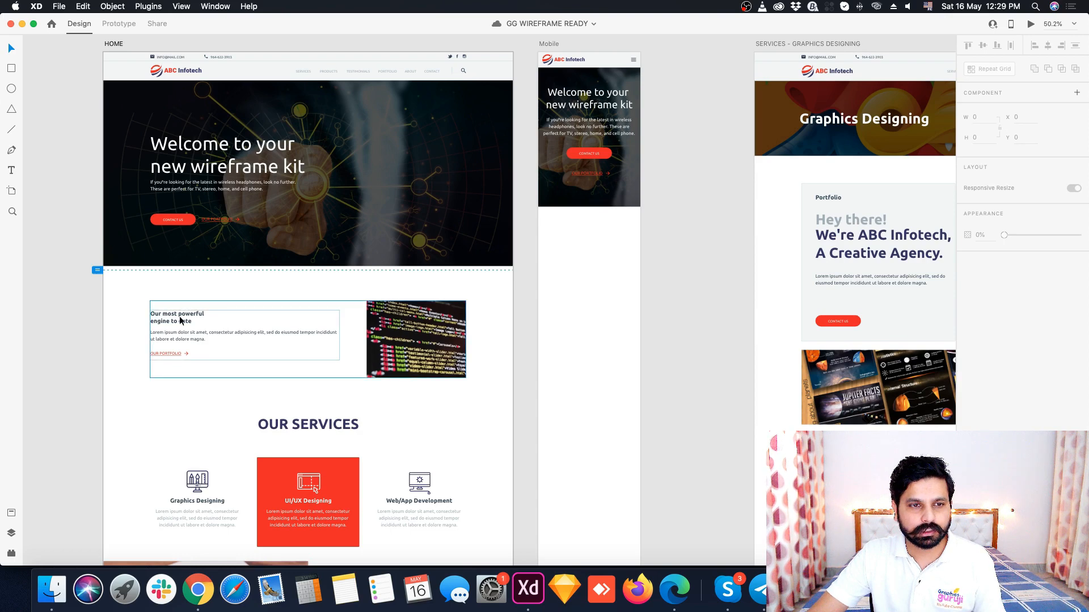
pyautogui.click(182, 318)
pyautogui.doubleClick(182, 319)
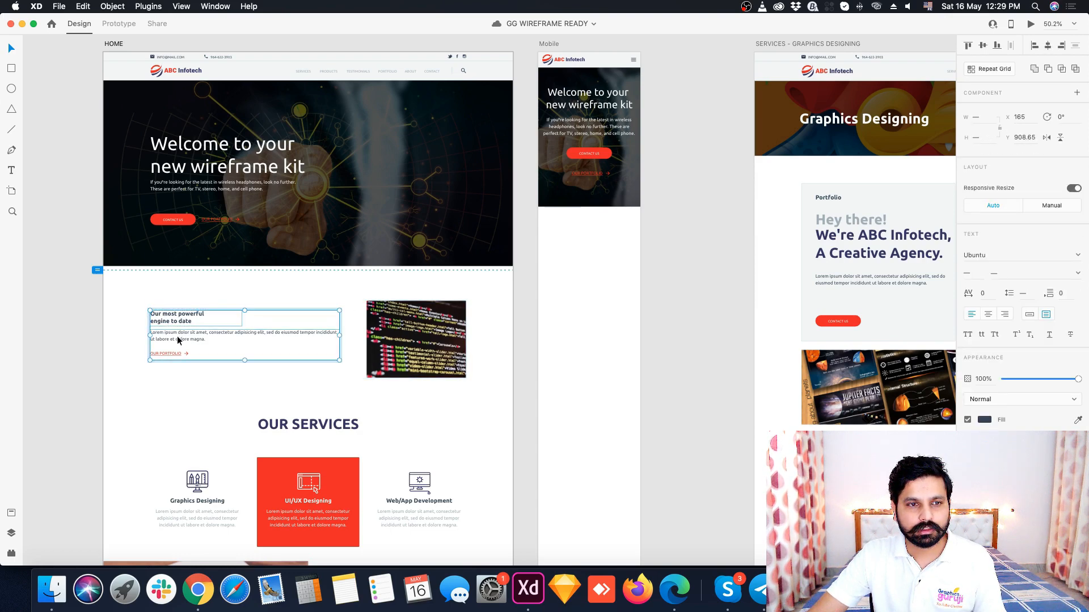
pyautogui.keyDown('shift'); pyautogui.click(208, 335); pyautogui.keyUp('shift')
pyautogui.press('super+c')
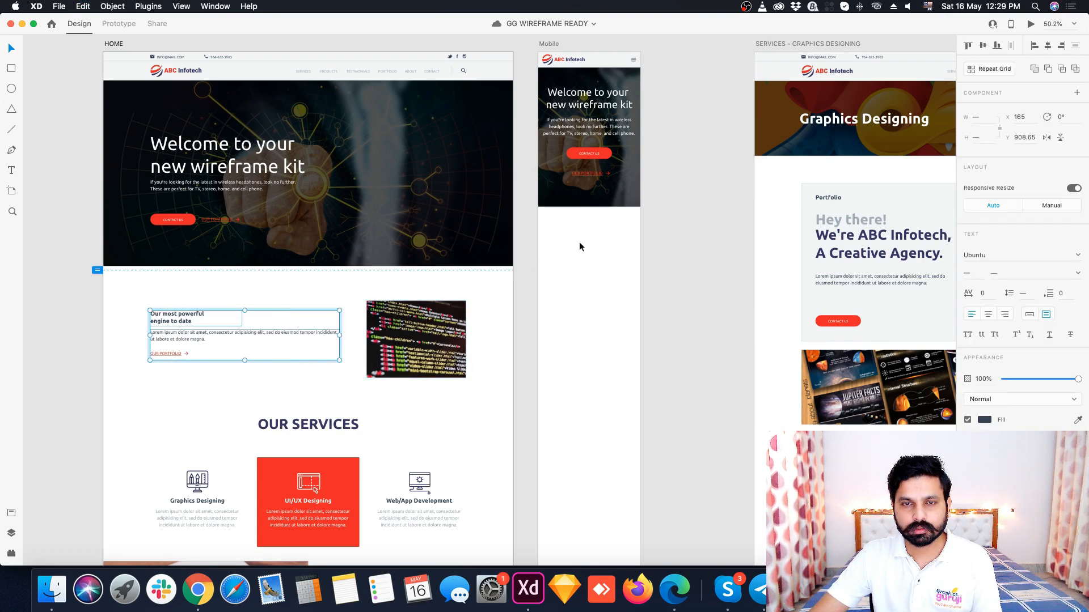
# - Paste the copied heading and paragraph into the Mobile artboard just below the hero banner, at X 18, Y 585.65
pyautogui.scroll(3, 604, 240)
pyautogui.click(603, 240)
pyautogui.press('super+v')
pyautogui.moveTo(607, 382); pyautogui.dragTo(501, 210)
pyautogui.scroll(3, 502, 203)
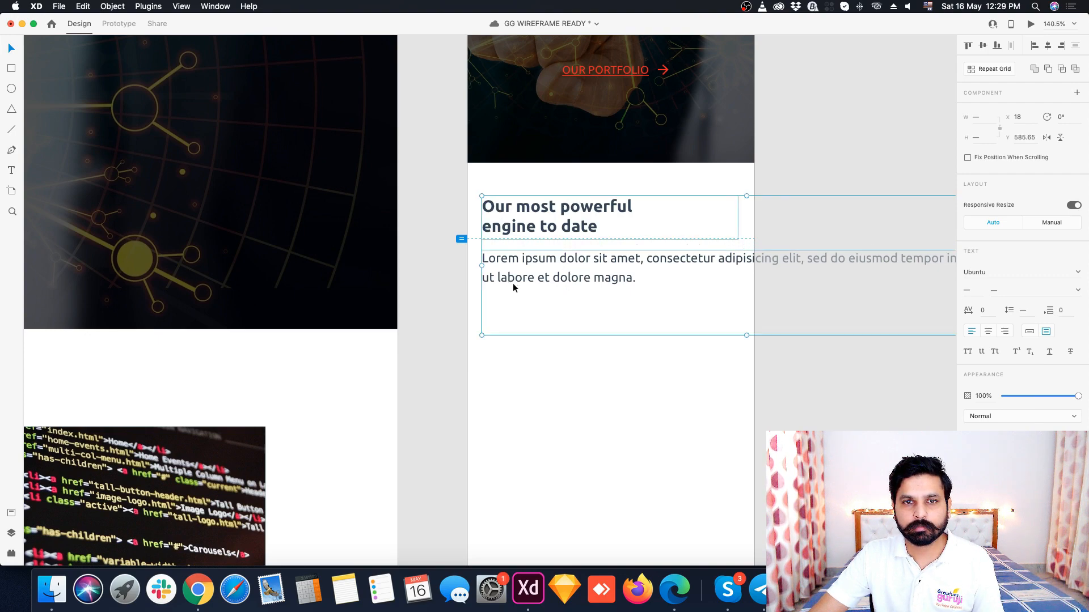
# - Show the Mobile artboard's layout grid and align the pasted heading and paragraph with the first column's left edge at X 15
pyautogui.scroll(-5, 513, 284)
pyautogui.click(518, 94)
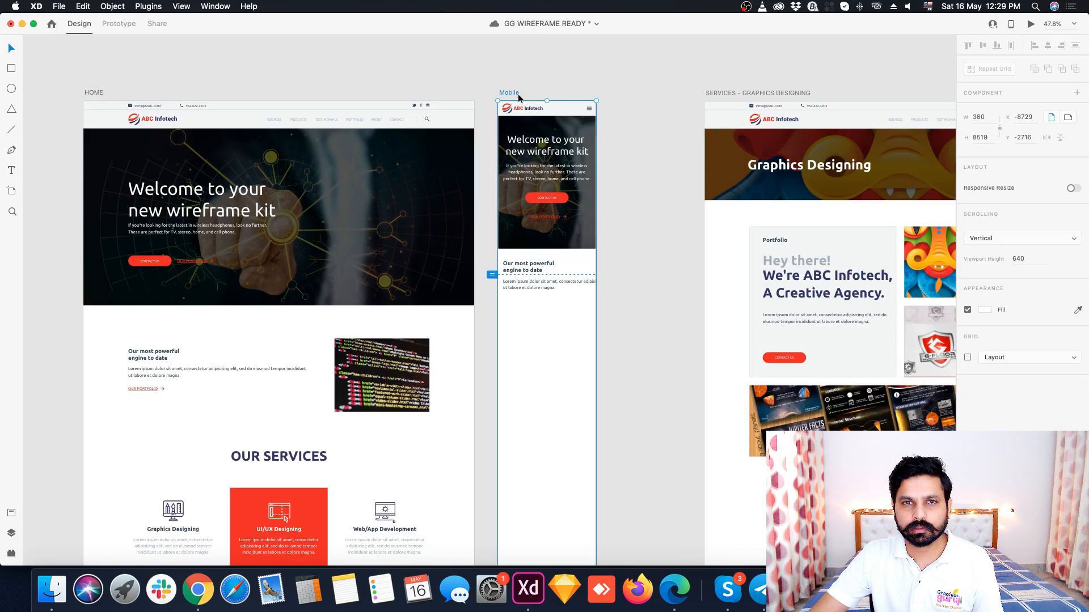
pyautogui.click(968, 357)
pyautogui.scroll(5, 513, 299)
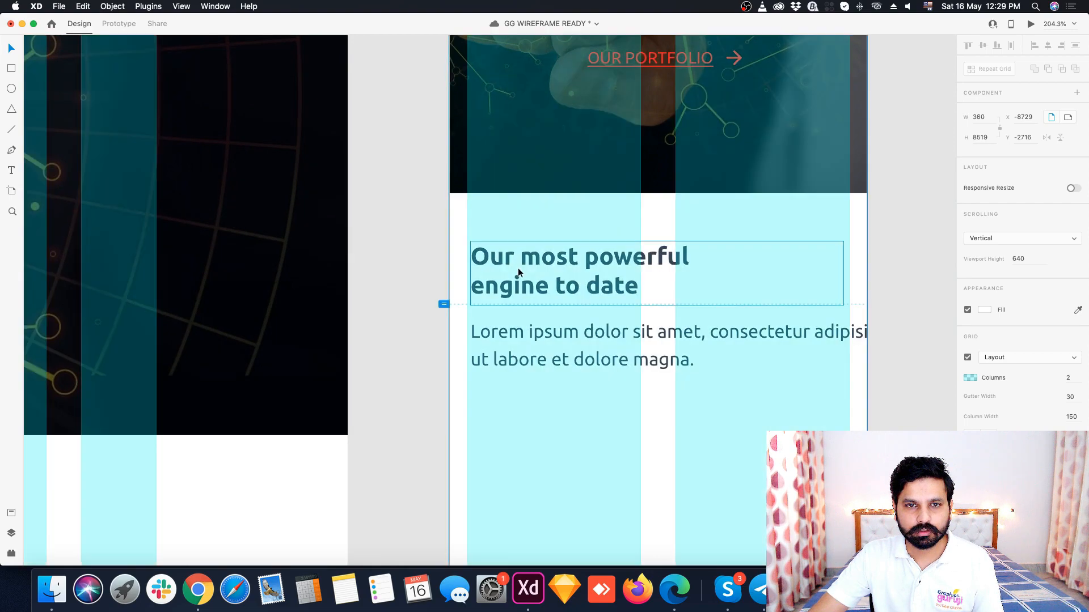
pyautogui.click(518, 273)
pyautogui.keyDown('shift'); pyautogui.click(537, 342); pyautogui.keyUp('shift')
pyautogui.moveTo(542, 340); pyautogui.dragTo(539, 338)
pyautogui.scroll(-6, 540, 337)
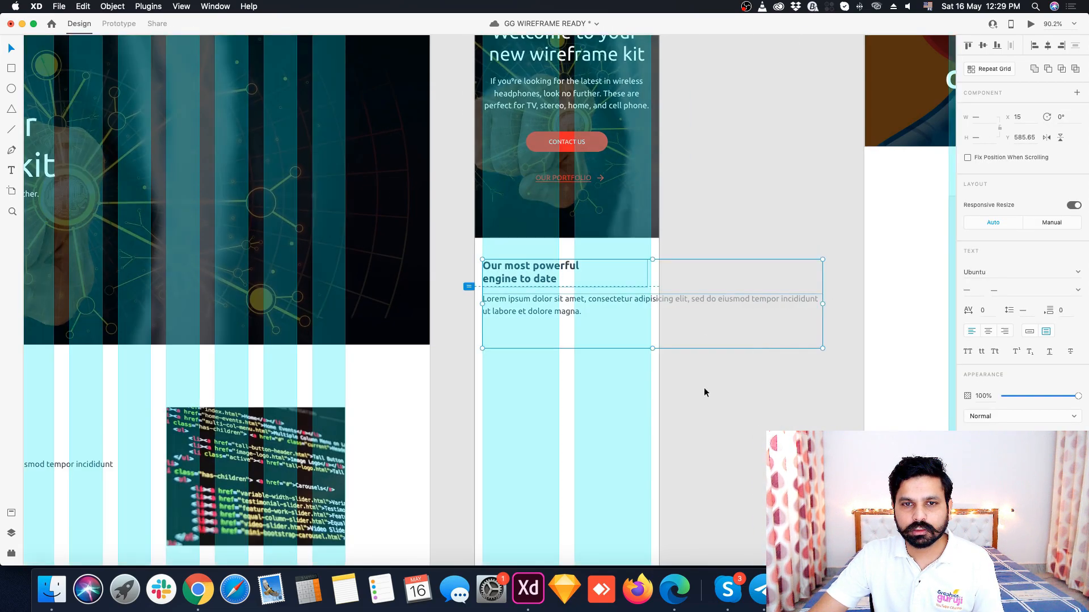
pyautogui.click(703, 391)
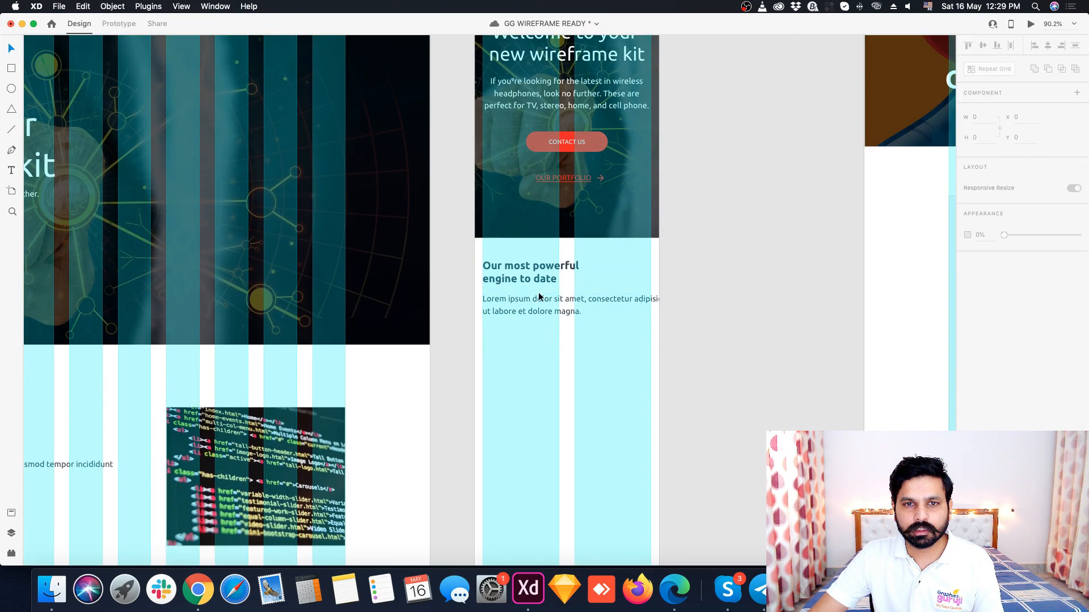
# - Hide the layout grid on the Mobile artboard
pyautogui.click(540, 296)
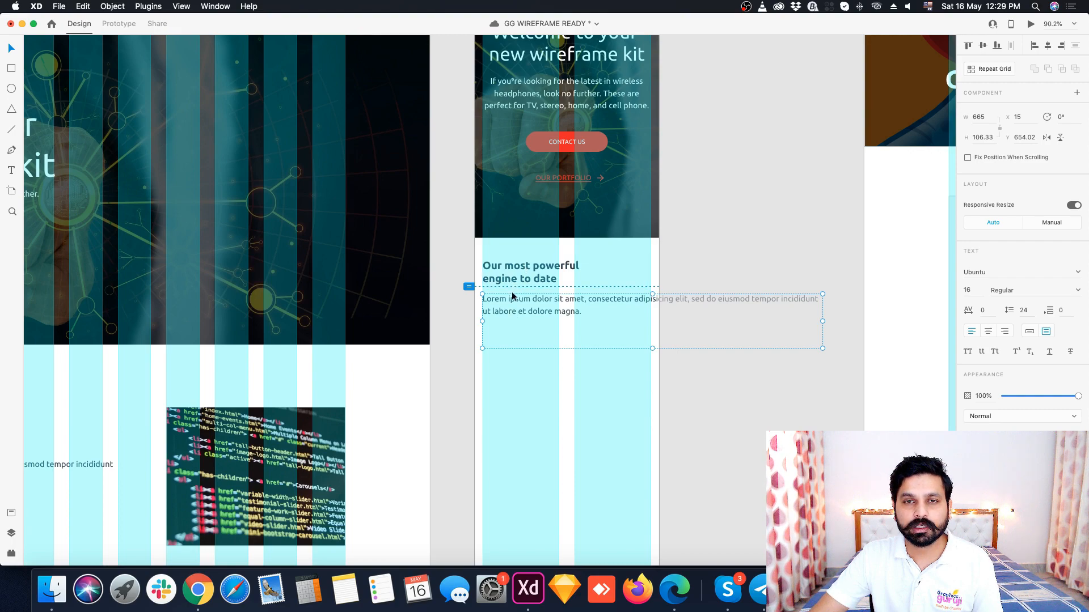
pyautogui.scroll(3, 522, 267)
pyautogui.click(486, 80)
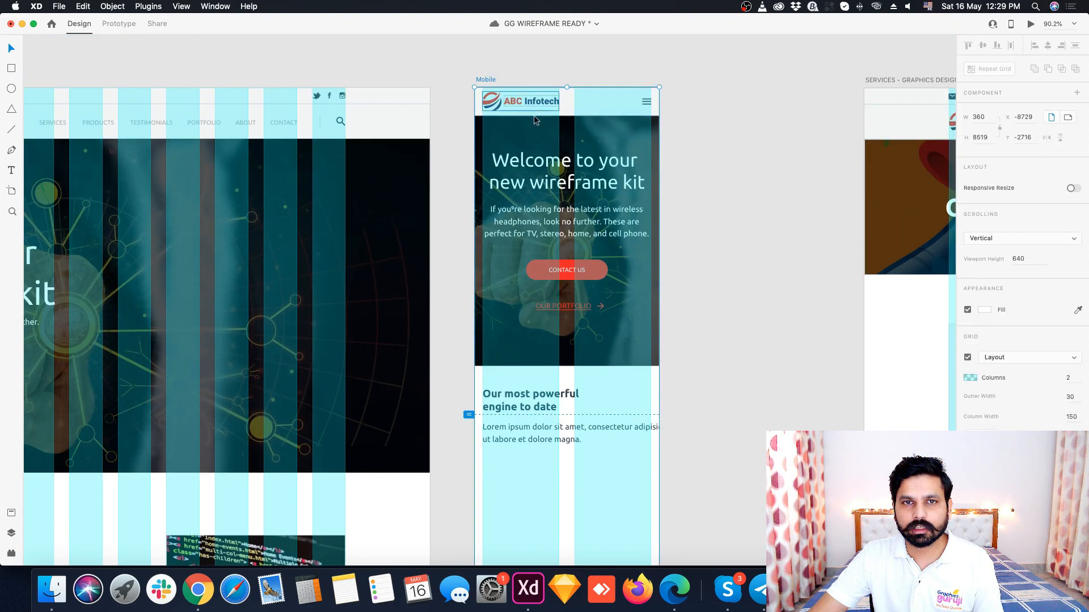
pyautogui.press('super+shift+apostrophe')
# - Center-align the text of the mobile "Our most powerful engine to date" heading
pyautogui.scroll(5, 564, 441)
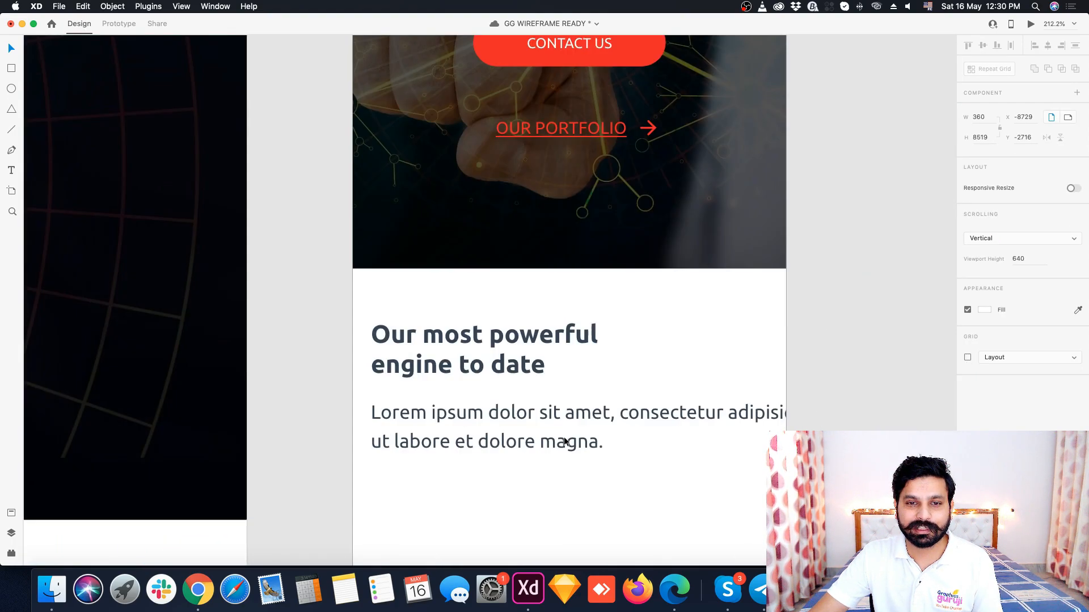
pyautogui.click(516, 363)
pyautogui.click(988, 331)
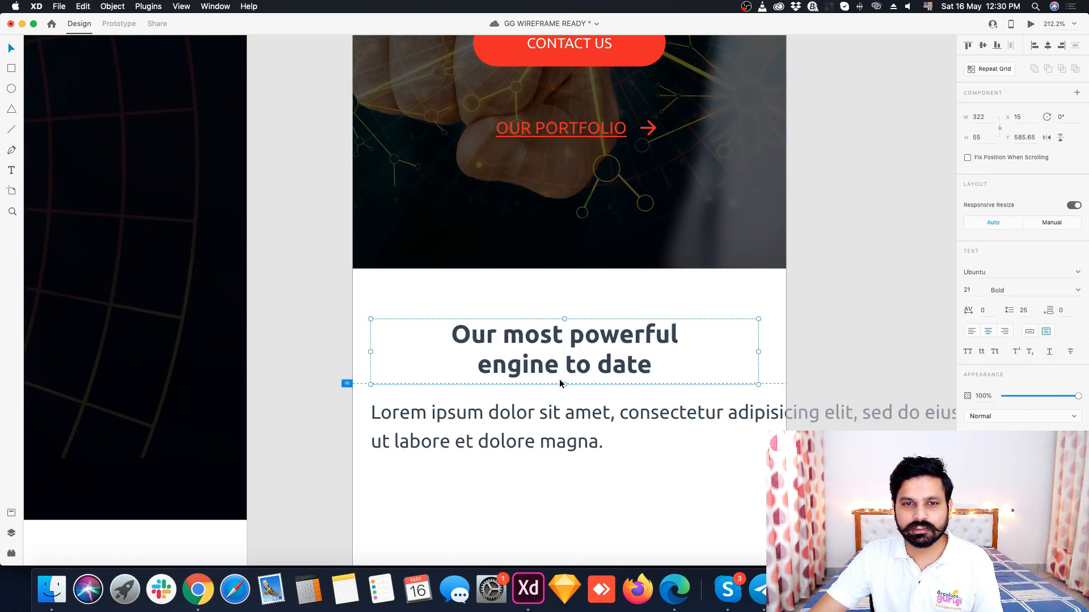
pyautogui.scroll(-2, 594, 371)
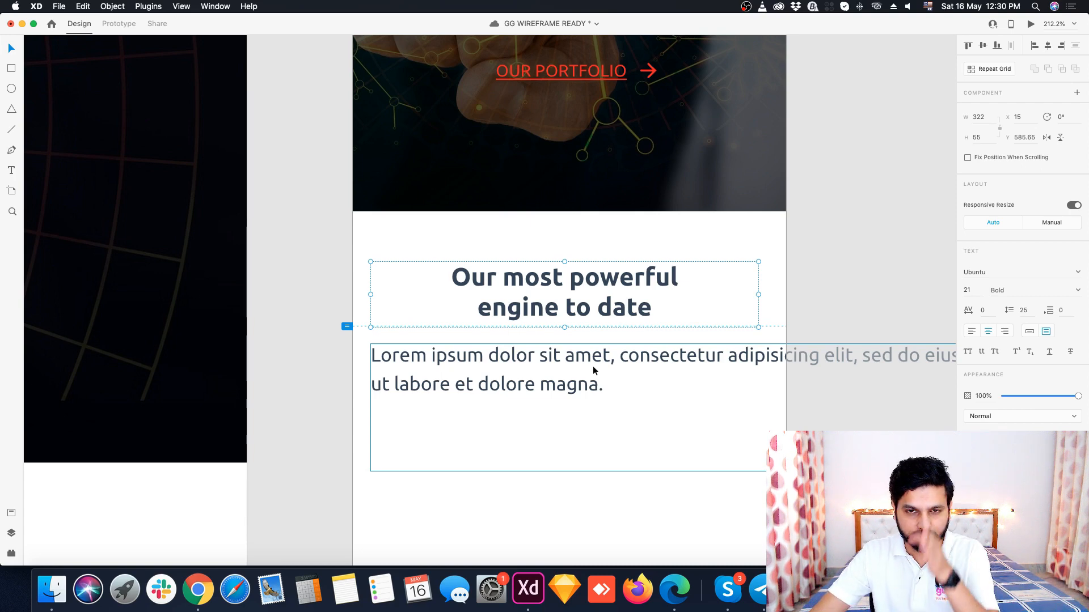
pyautogui.scroll(-2, 595, 367)
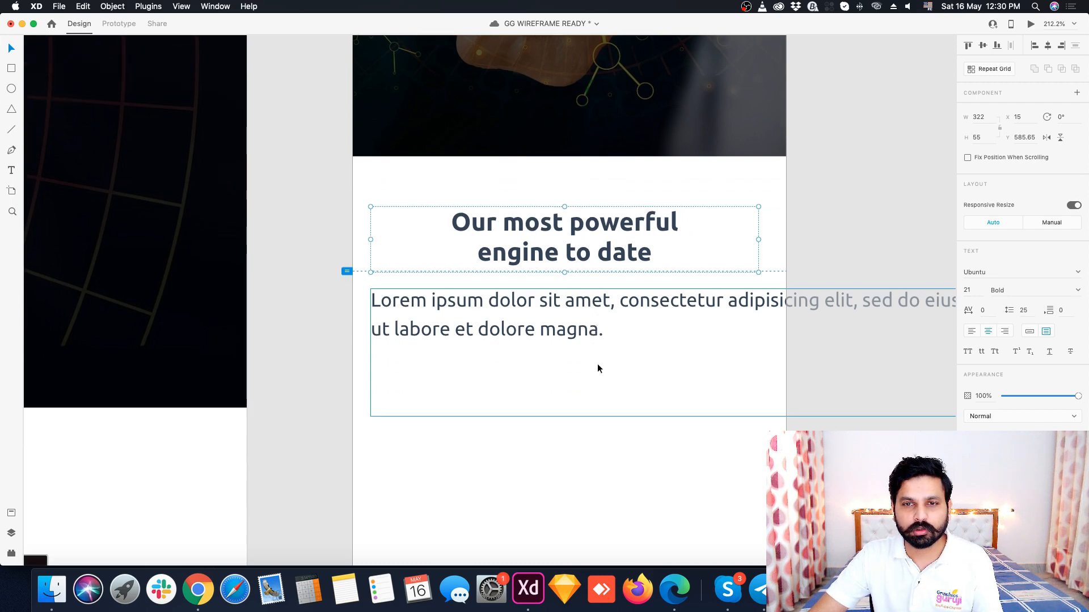
# - Narrow the Lorem ipsum paragraph's text box from its right edge to a width of 329 so it fits the Mobile artboard
pyautogui.scroll(-3, 423, 314)
pyautogui.click(882, 335)
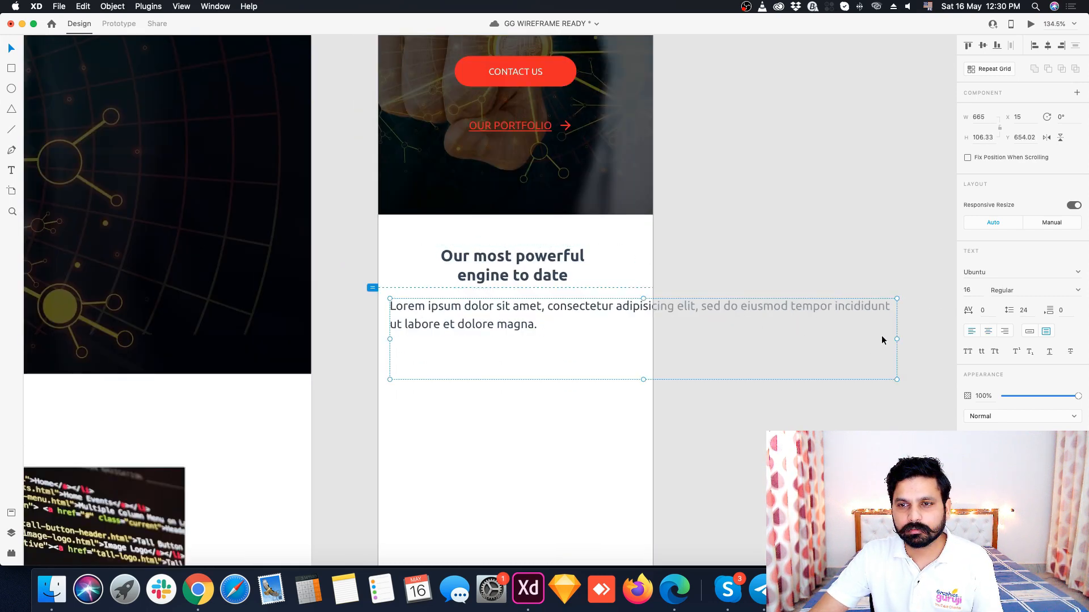
pyautogui.moveTo(895, 339); pyautogui.dragTo(640, 337)
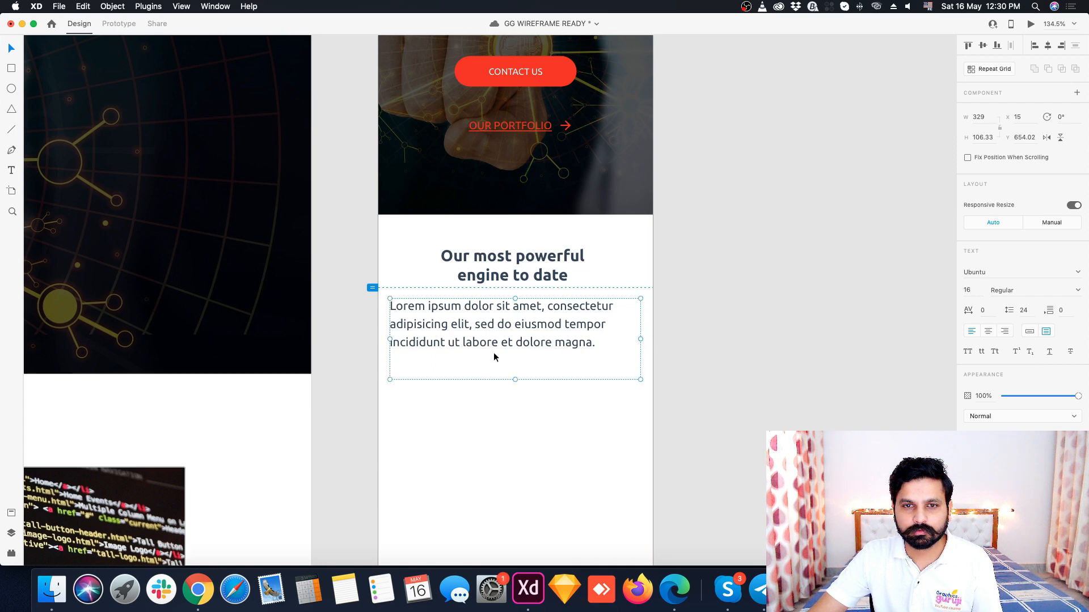
# - Center-align the mobile Lorem ipsum paragraph and shorten its text box to a height of about 69
pyautogui.scroll(3, 496, 356)
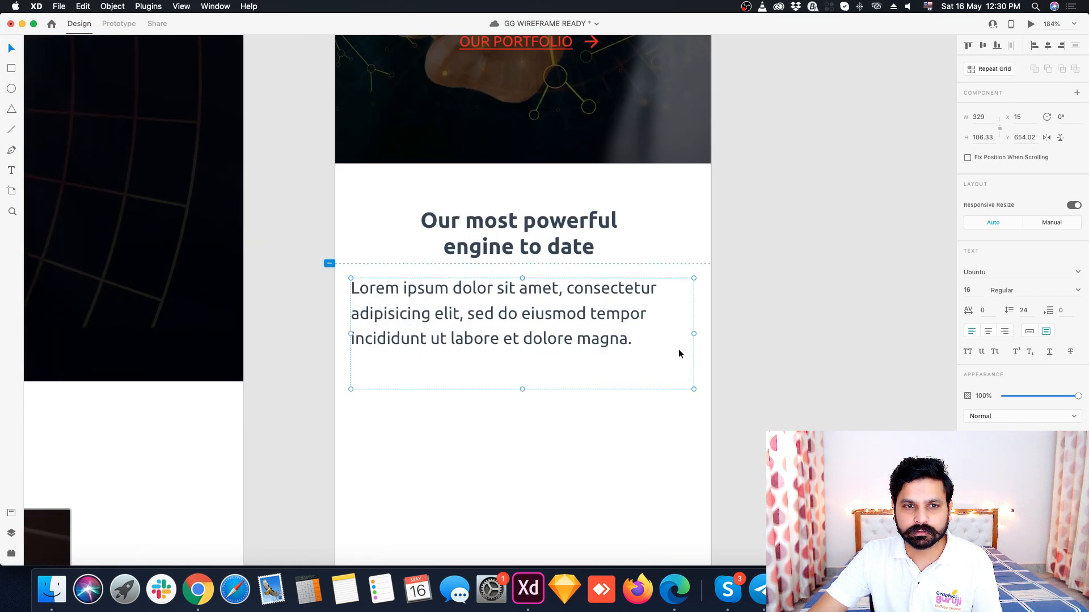
pyautogui.click(988, 331)
pyautogui.moveTo(522, 389); pyautogui.dragTo(524, 351)
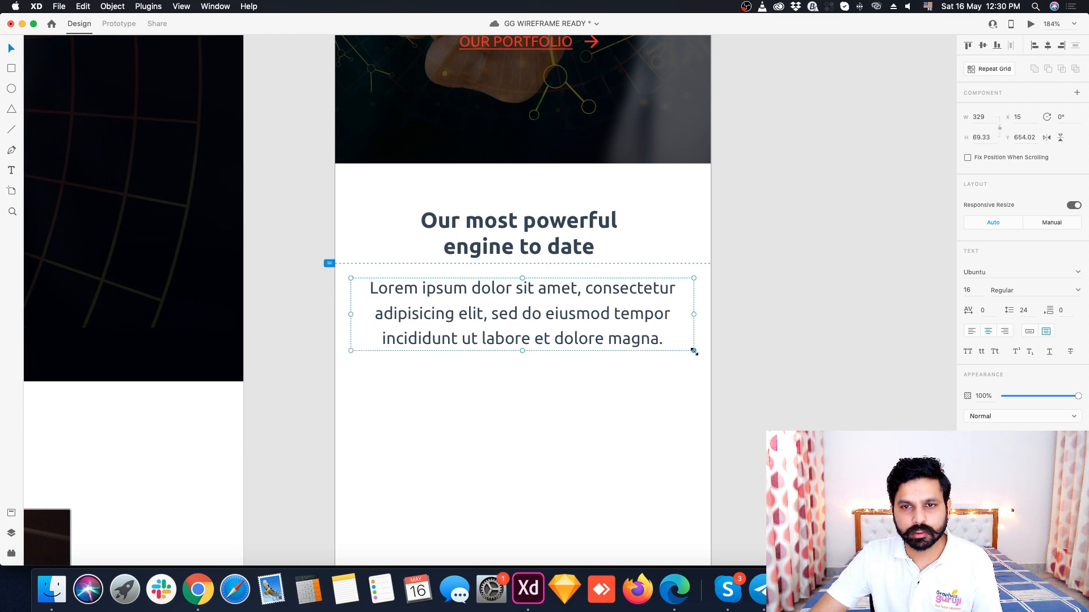
pyautogui.click(768, 340)
pyautogui.press('super+0')
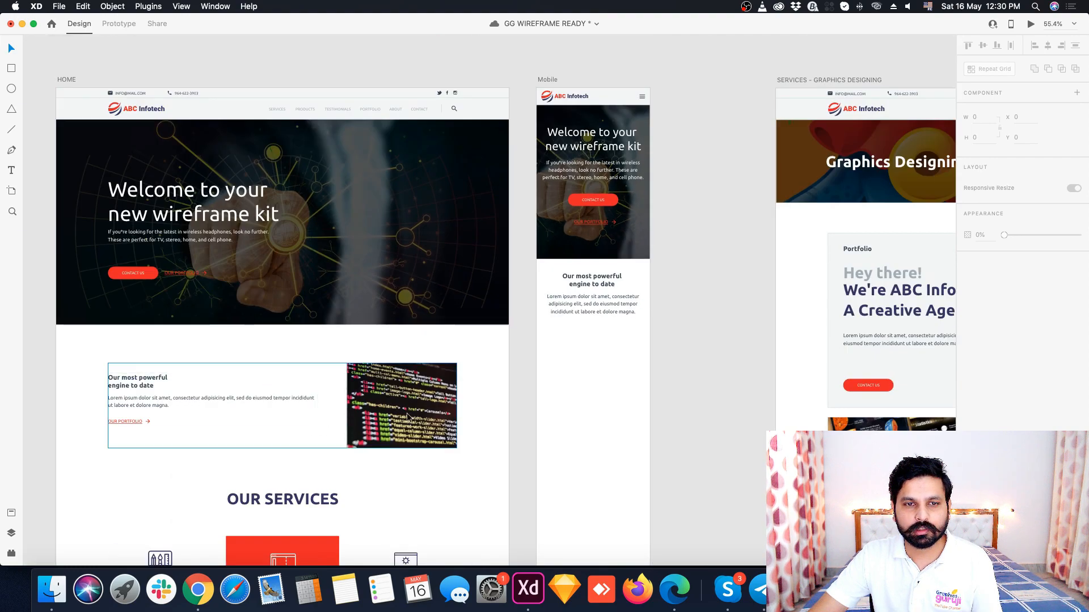
# - Copy the code image from HOME to Mobile at about X 15, Y 748 below the paragraph, and scale it down to fit the artboard width
pyautogui.doubleClick(408, 416)
pyautogui.press('super+c')
pyautogui.click(580, 383)
pyautogui.press('super+v')
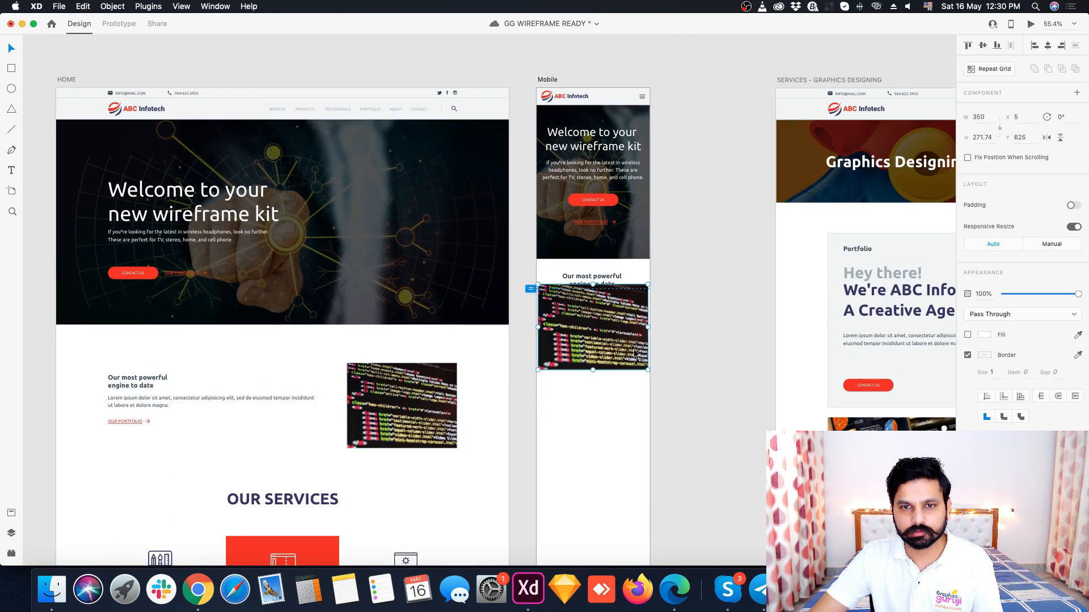
pyautogui.scroll(4, 634, 350)
pyautogui.moveTo(585, 333); pyautogui.dragTo(548, 372)
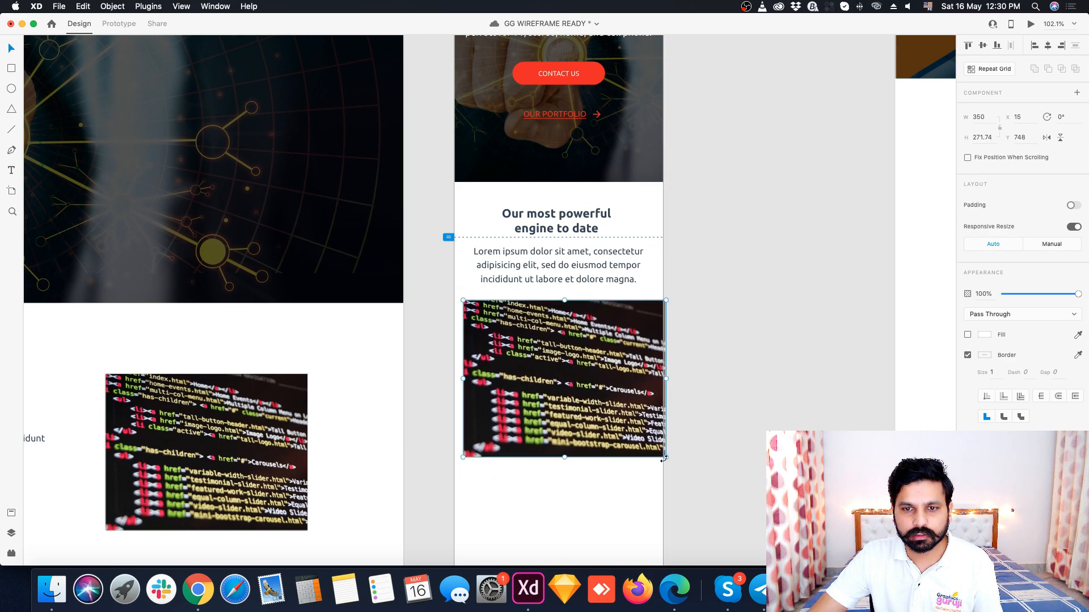
pyautogui.moveTo(664, 459); pyautogui.dragTo(655, 455)
pyautogui.click(658, 450)
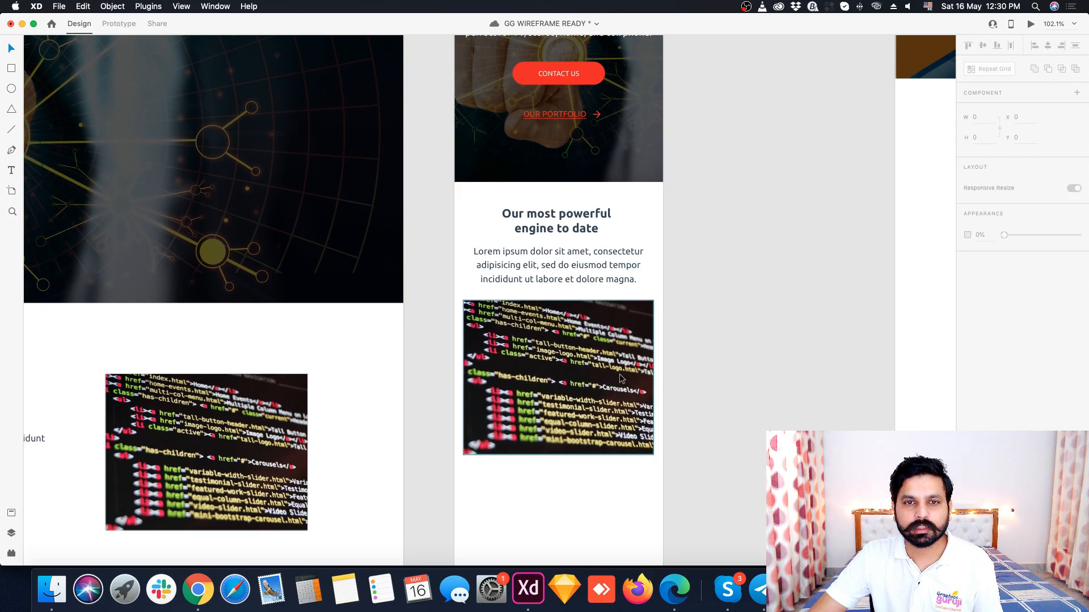
# - Copy the OUR PORTFOLIO link from the HOME "Our most powerful engine to date" section and center it below the code image on Mobile
pyautogui.scroll(-6, 620, 377)
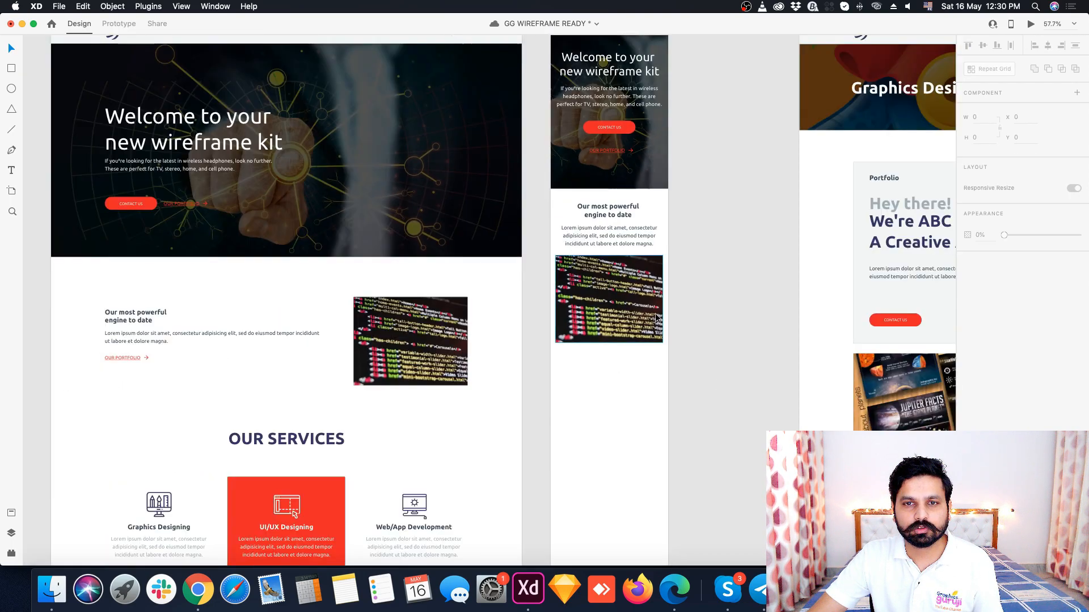
pyautogui.scroll(2, 656, 317)
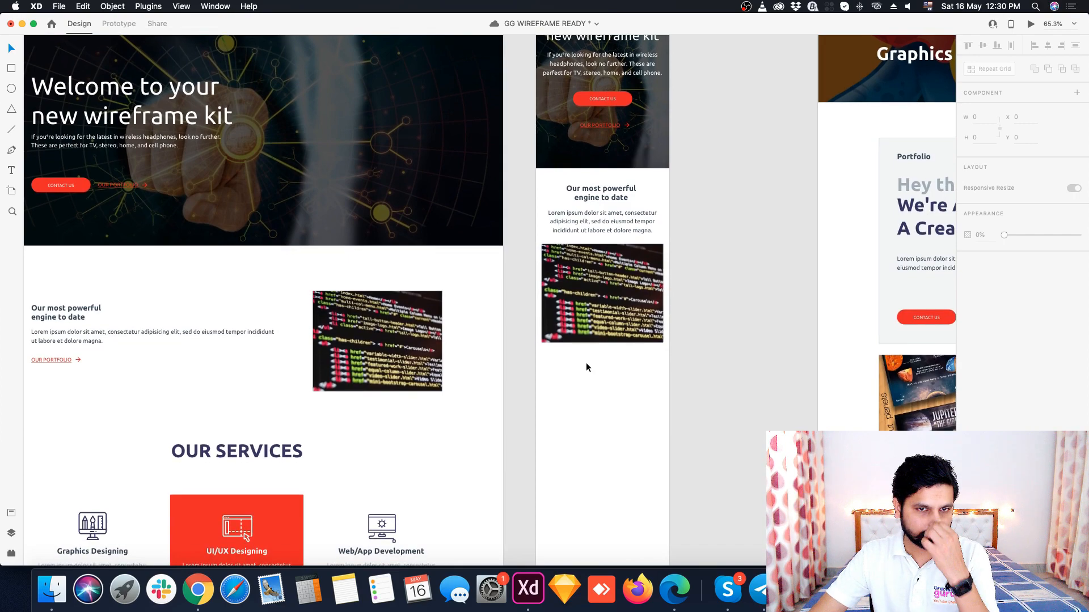
pyautogui.click(47, 360)
pyautogui.doubleClick(50, 360)
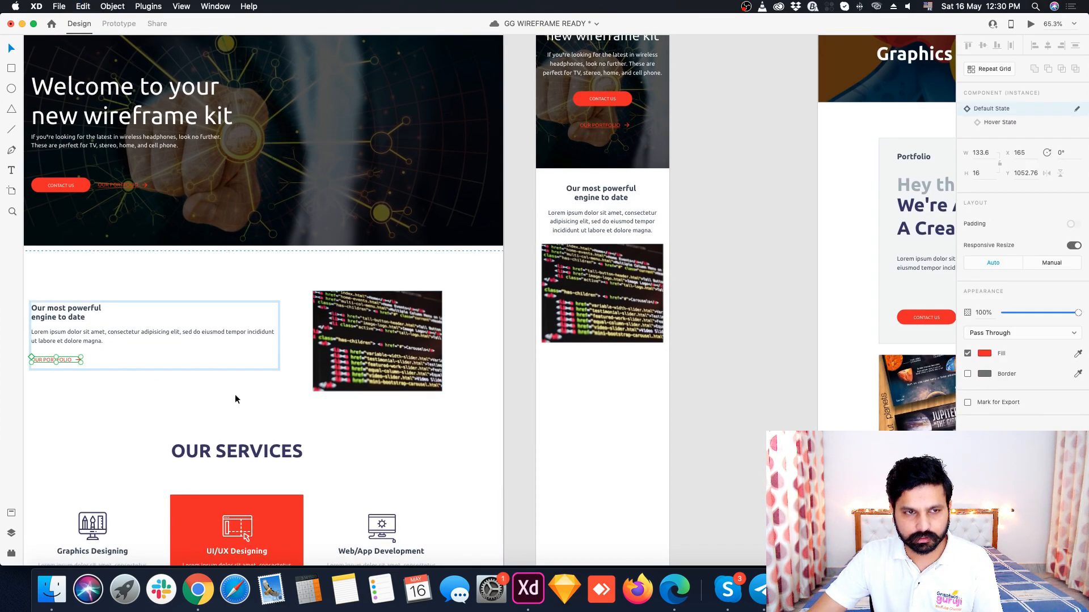
pyautogui.click(563, 418)
pyautogui.press('super+v')
pyautogui.scroll(5, 629, 360)
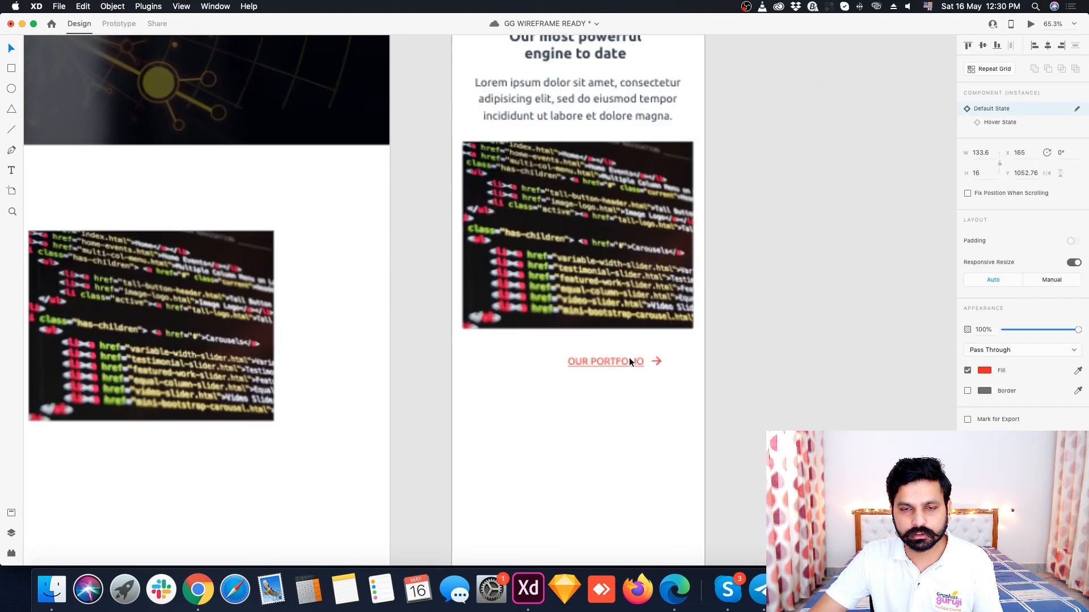
pyautogui.moveTo(628, 357); pyautogui.dragTo(590, 365)
pyautogui.click(609, 338)
# - Copy the OUR SERVICES heading from HOME to the Mobile artboard, below the OUR PORTFOLIO link
pyautogui.scroll(5, 611, 366)
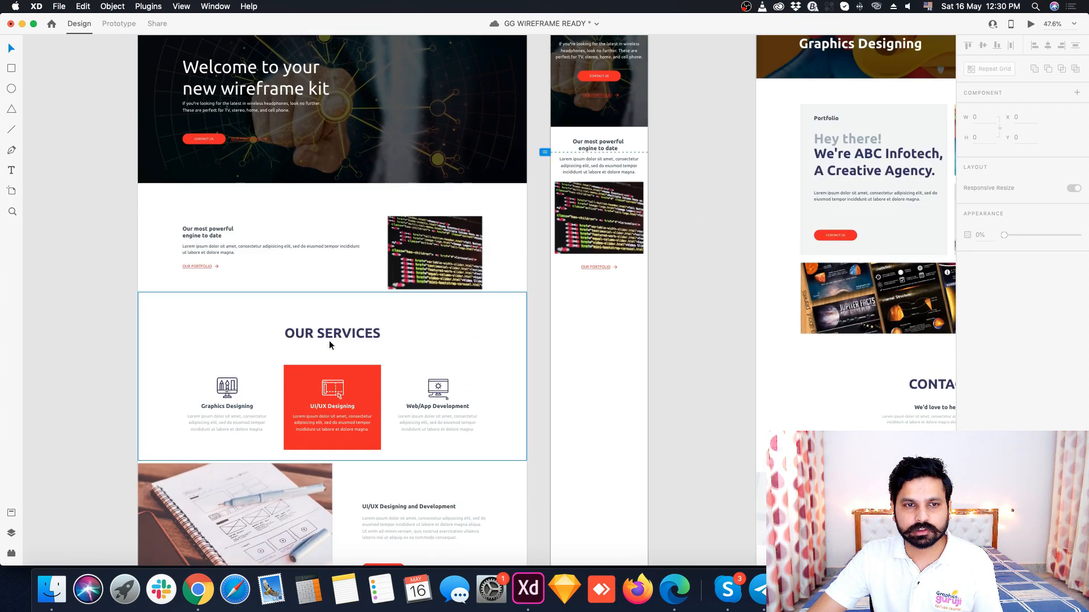
pyautogui.click(324, 331)
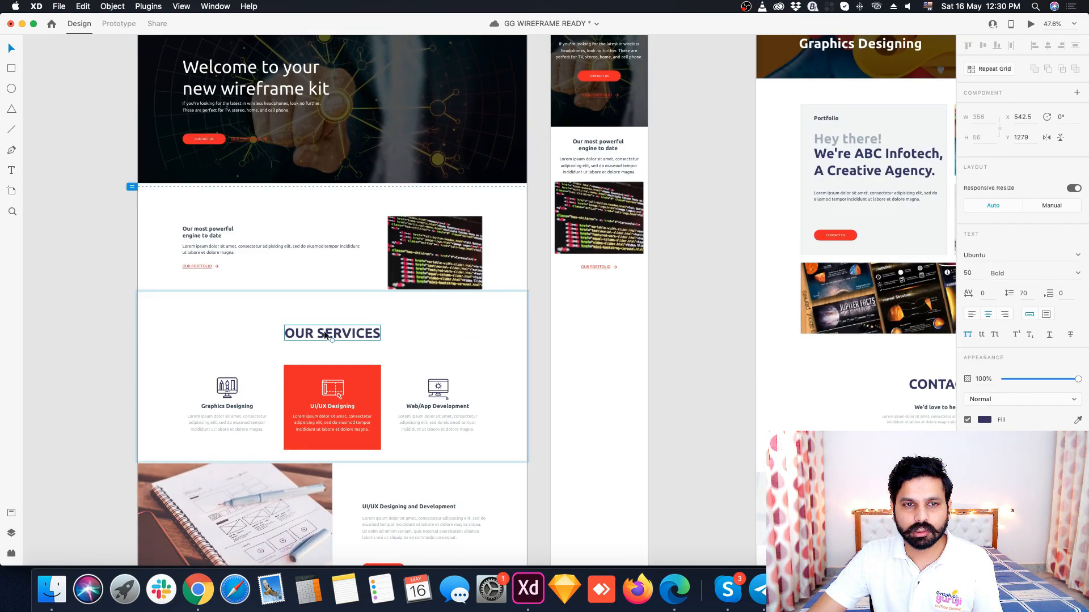
pyautogui.click(606, 331)
pyautogui.press('super+v')
pyautogui.scroll(3, 632, 279)
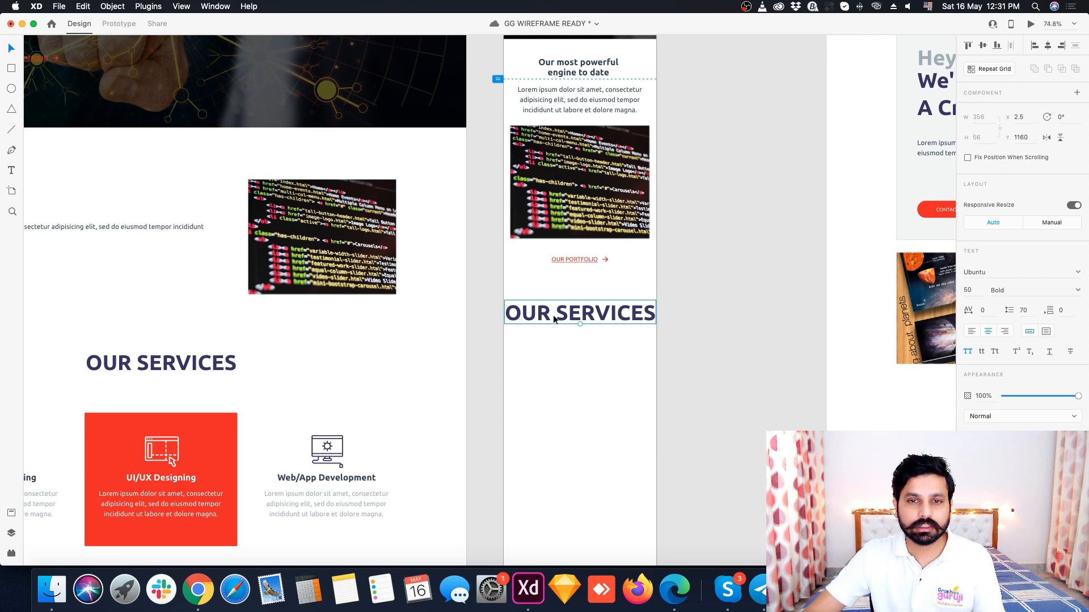
# - Try to split the mobile OUR SERVICES heading onto two lines
pyautogui.doubleClick(556, 315)
pyautogui.press('BackSpace')
pyautogui.press('Return')
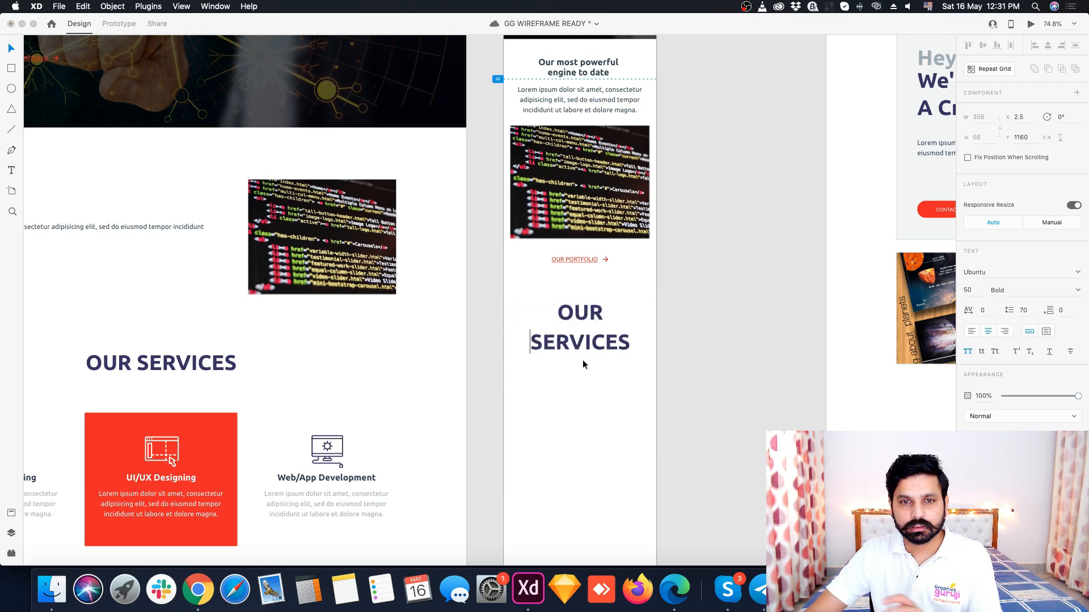
pyautogui.press('Escape')
pyautogui.press('super+z')
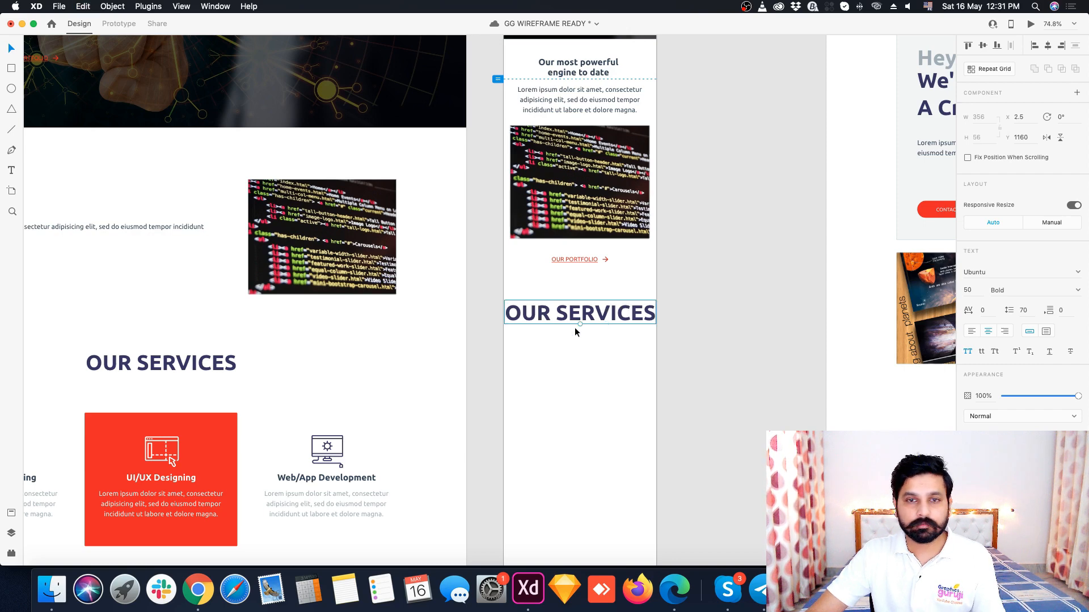
# - Center the mobile OUR SERVICES heading horizontally on the artboard and set its font size to 40
pyautogui.moveTo(579, 321); pyautogui.dragTo(578, 319)
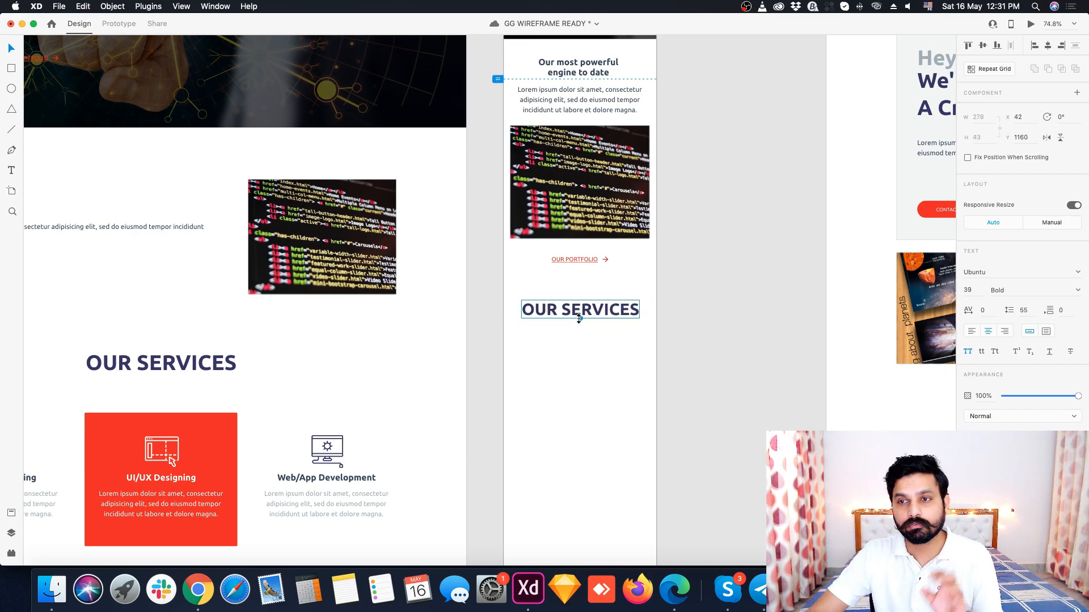
pyautogui.click(1047, 46)
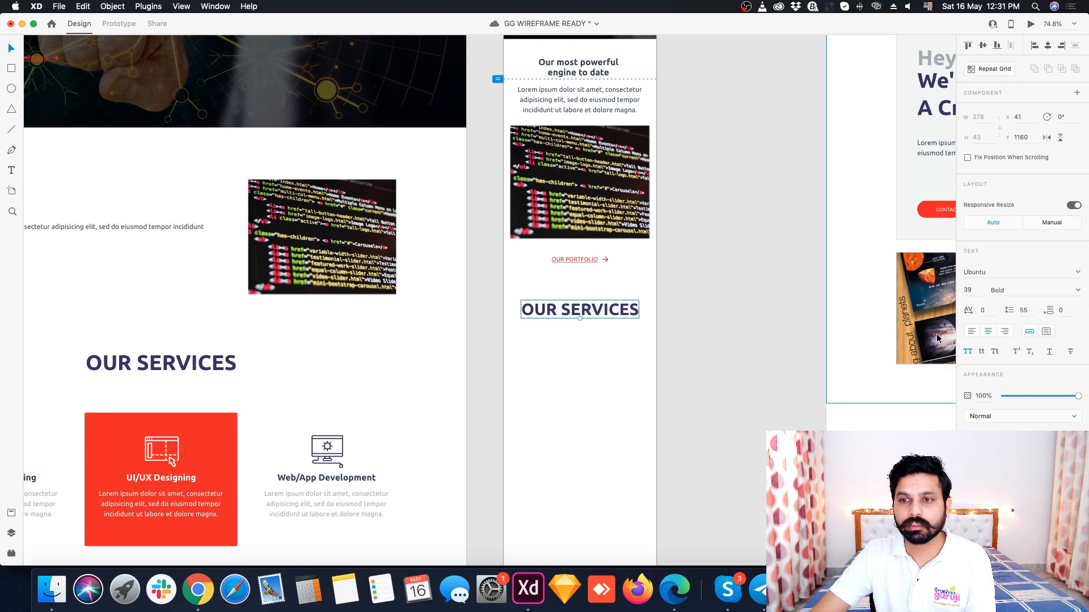
pyautogui.click(968, 290)
pyautogui.write('40')
pyautogui.press('Return')
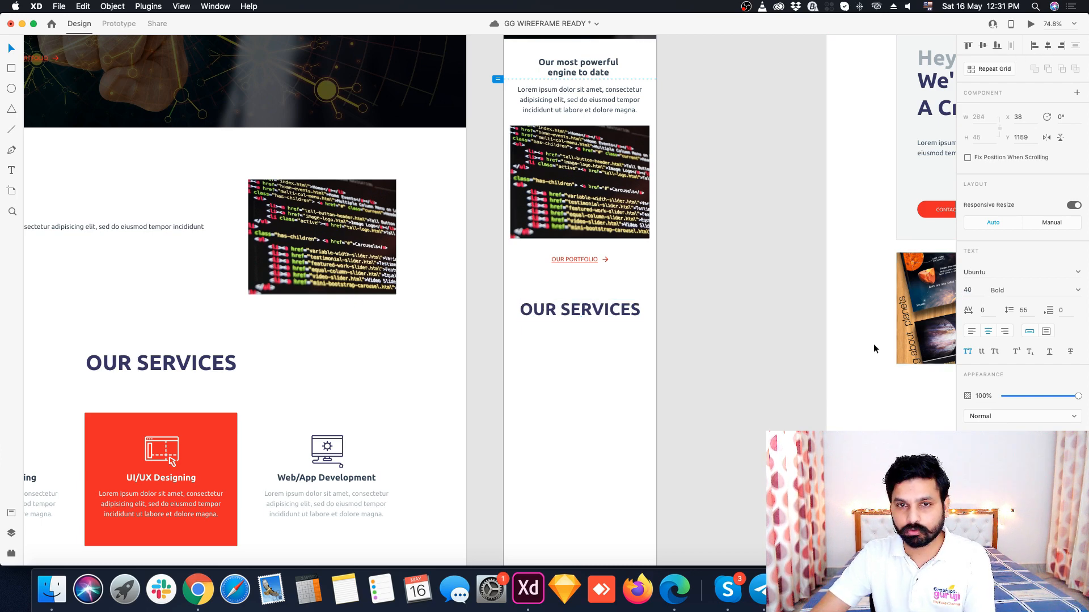
pyautogui.click(874, 349)
pyautogui.click(580, 313)
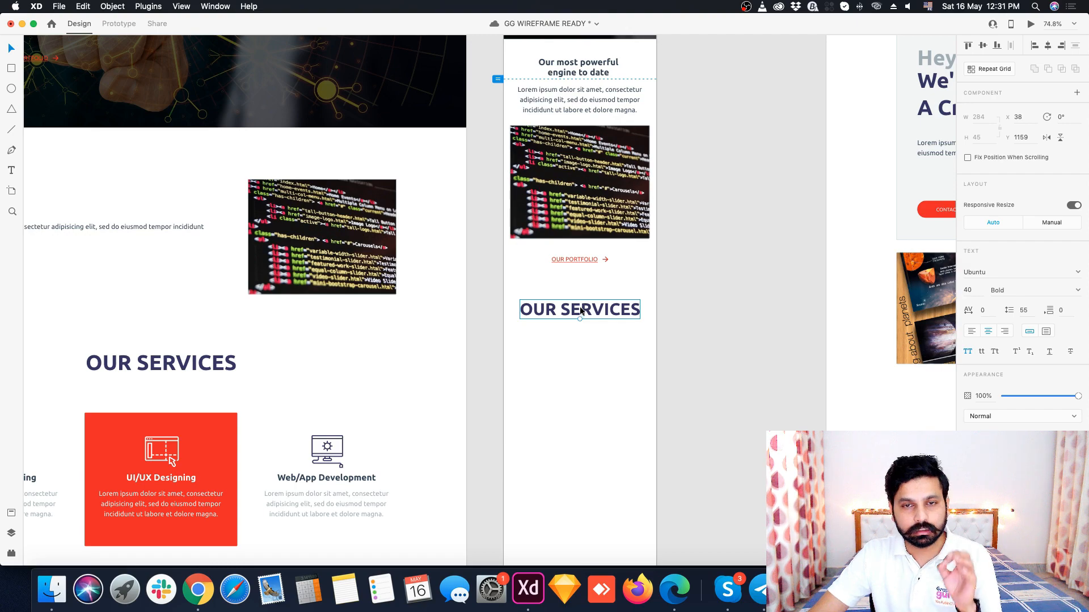
# - Copy THE TEAM heading from HOME to Mobile and place it below OUR SERVICES at about Y 1244
pyautogui.scroll(-3, 580, 306)
pyautogui.scroll(-3, 599, 195)
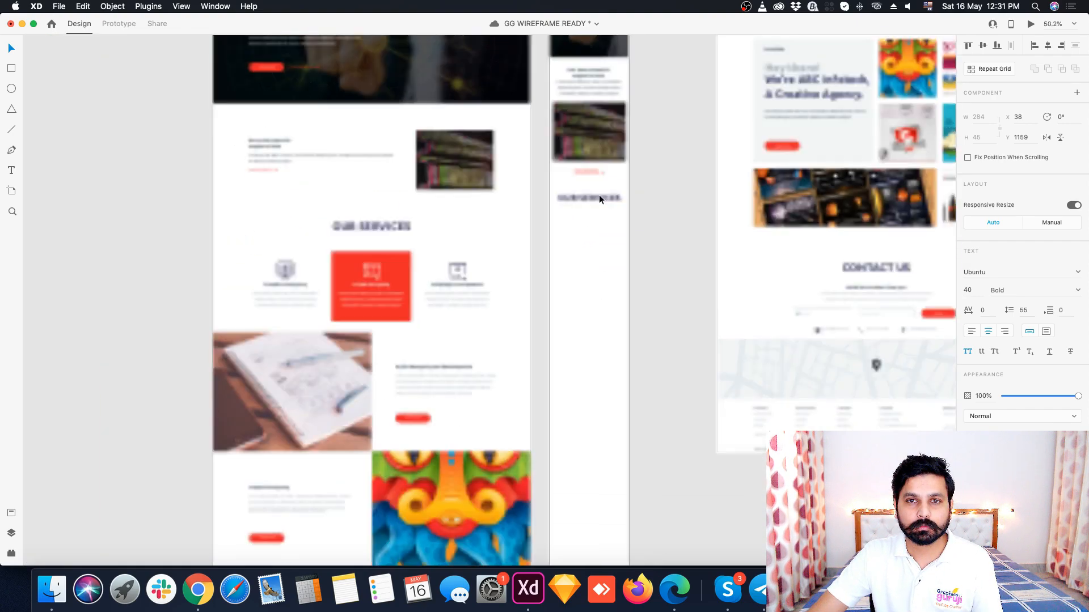
pyautogui.scroll(-8, 420, 409)
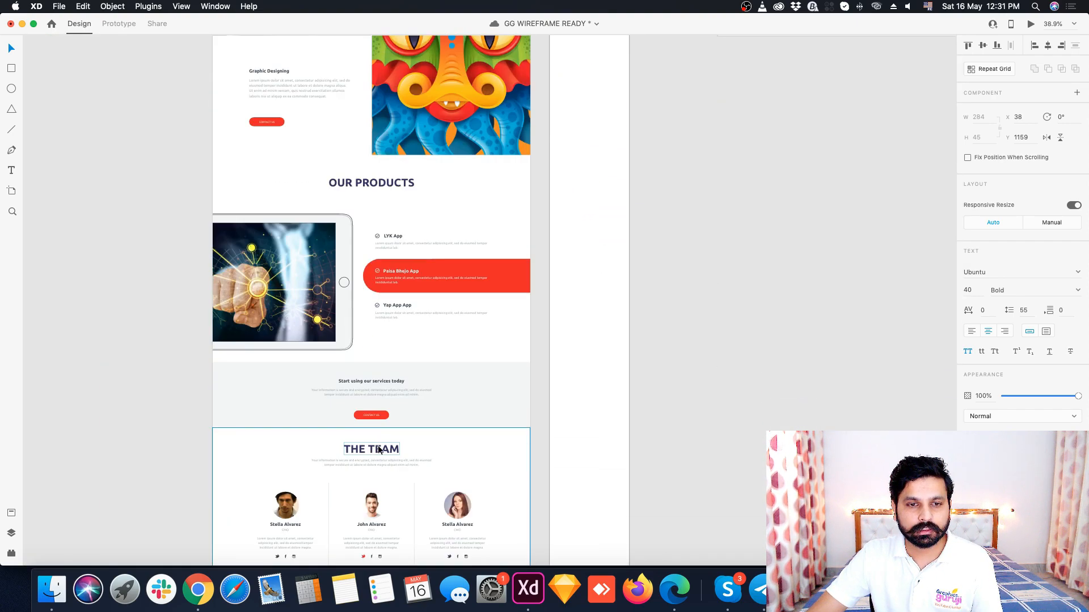
pyautogui.click(379, 449)
pyautogui.scroll(5, 362, 463)
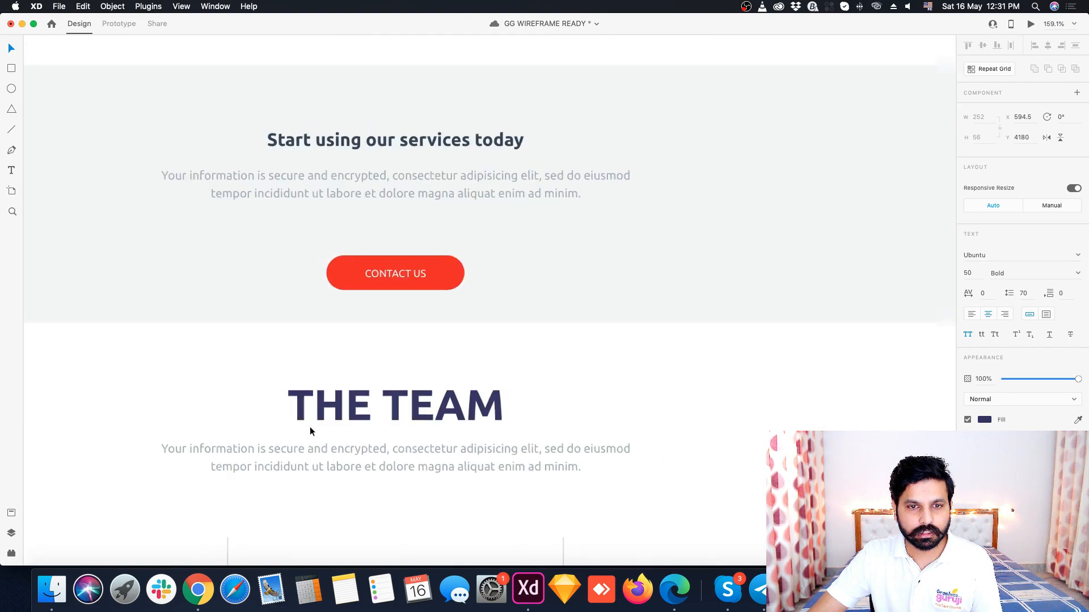
pyautogui.scroll(-10, 311, 429)
pyautogui.scroll(8, 451, 261)
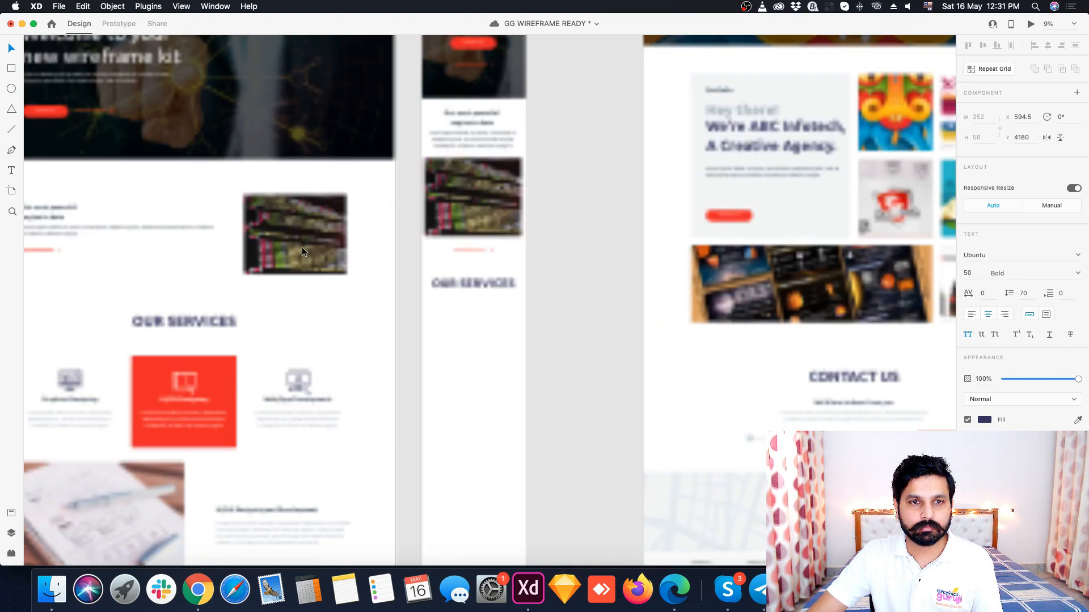
pyautogui.press('super+v')
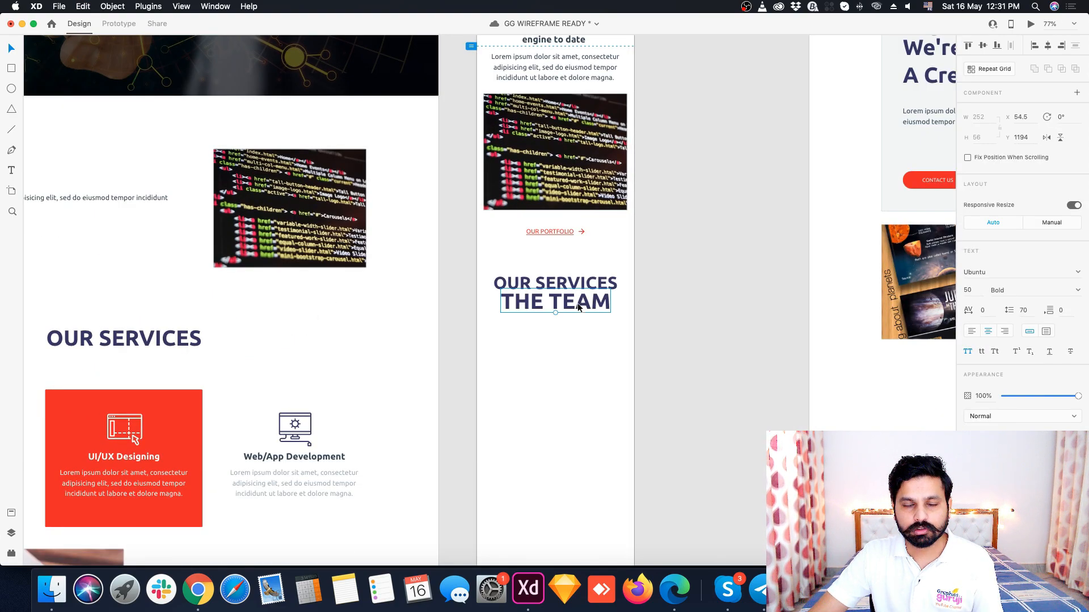
pyautogui.moveTo(578, 307); pyautogui.dragTo(573, 327)
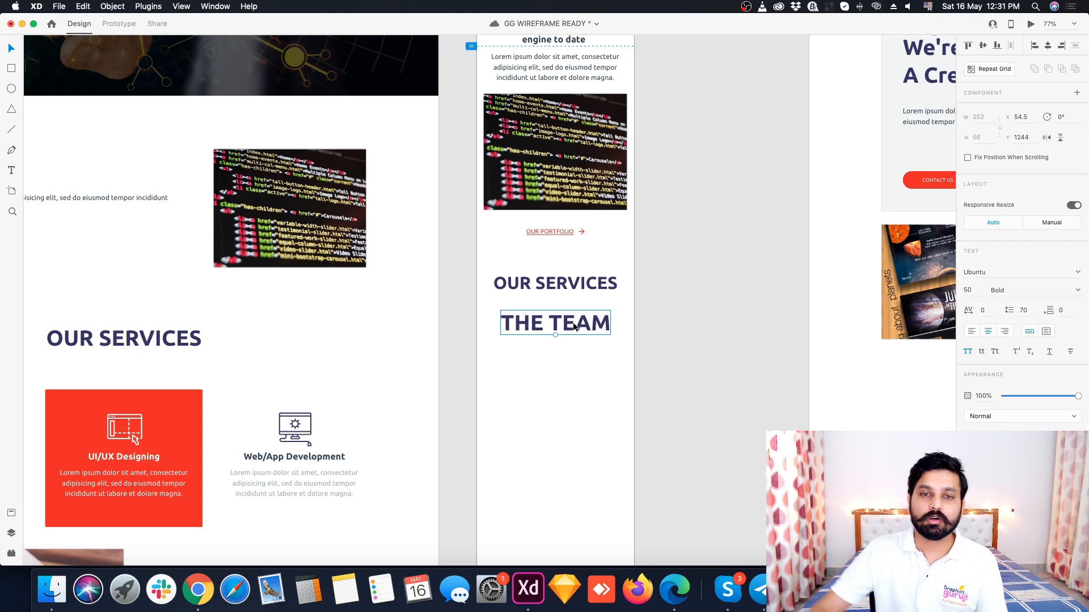
# - Save the document and delete the copy of THE TEAM heading from the Mobile artboard
pyautogui.click(570, 287)
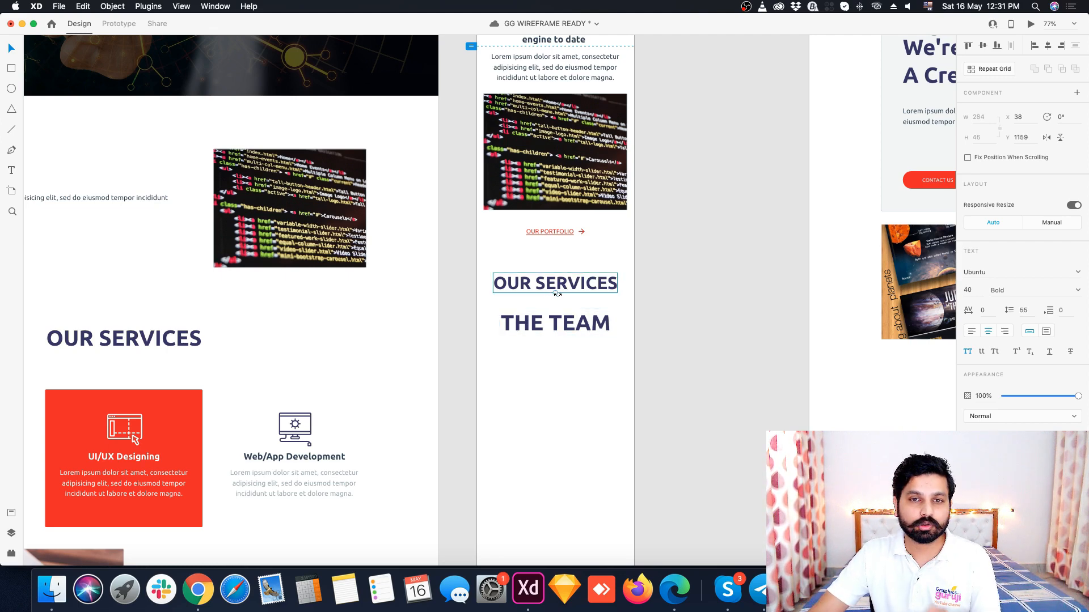
pyautogui.click(558, 329)
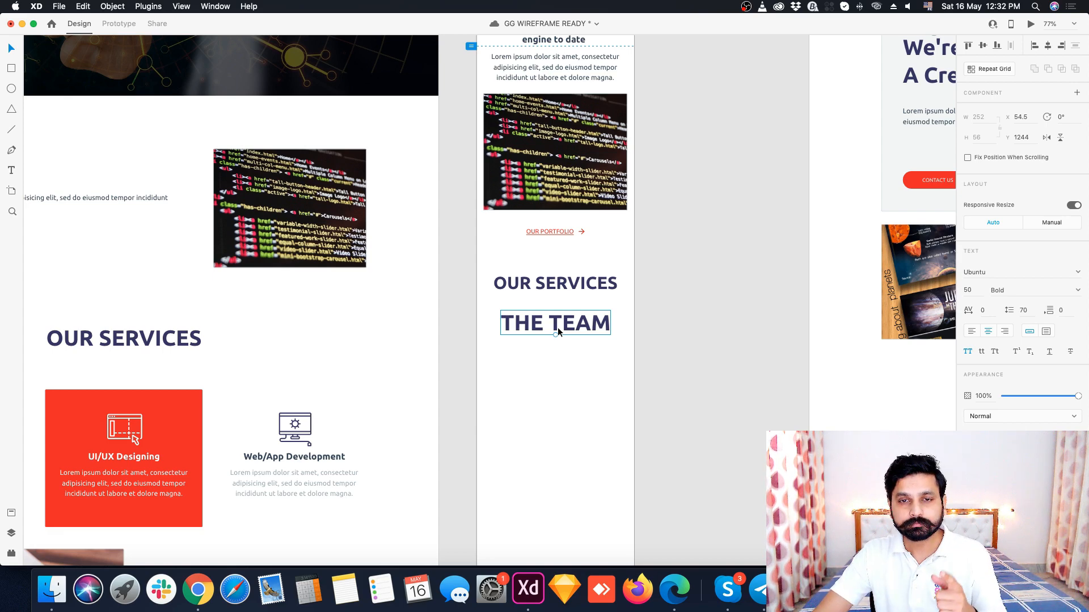
pyautogui.press('super+s')
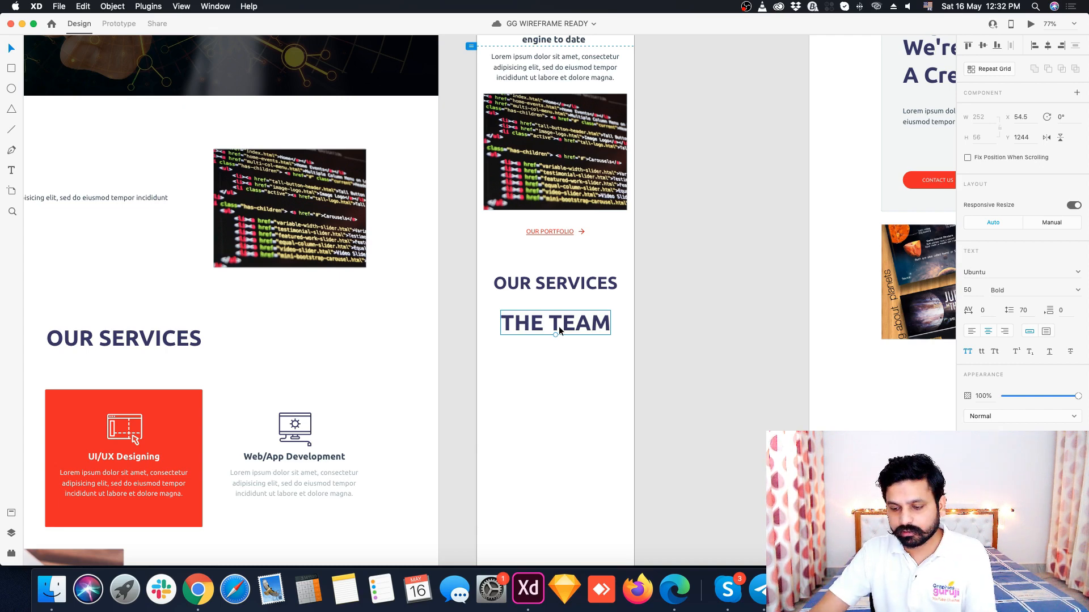
pyautogui.press('Delete')
# - Copy the Graphics Designing service card from HOME and center it horizontally below the OUR SERVICES heading on Mobile
pyautogui.scroll(-2, 555, 331)
pyautogui.scroll(-2, 676, 248)
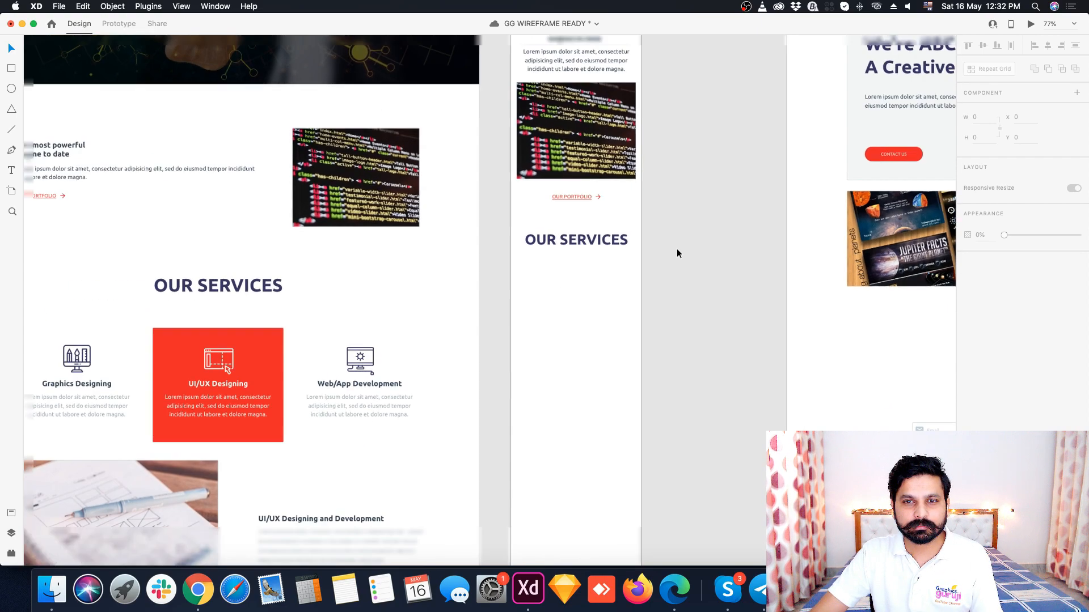
pyautogui.scroll(-3, 590, 329)
pyautogui.scroll(3, 561, 350)
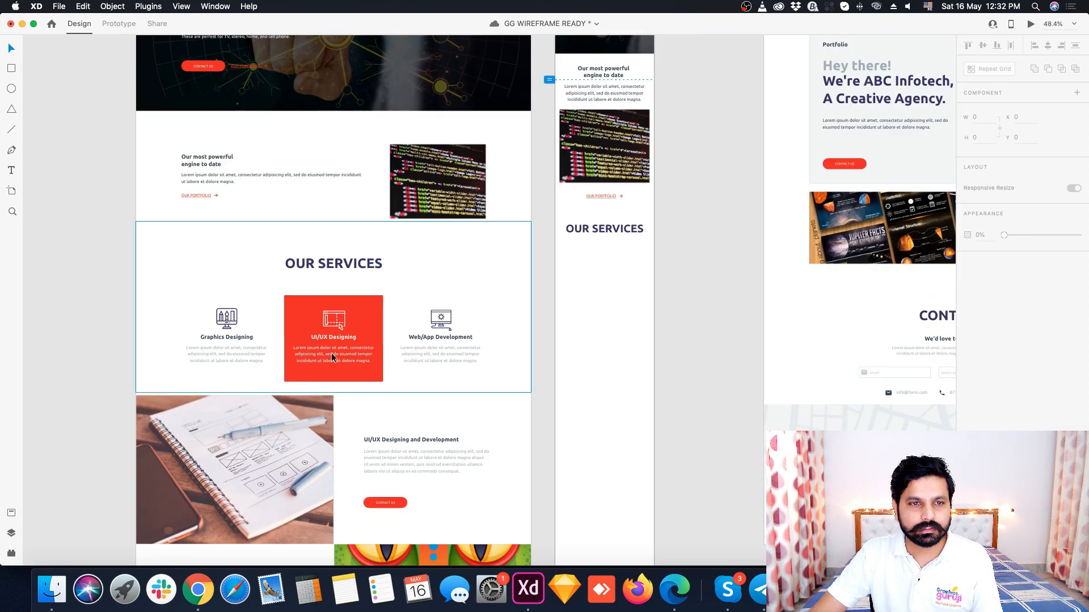
pyautogui.doubleClick(230, 345)
pyautogui.press('super+c')
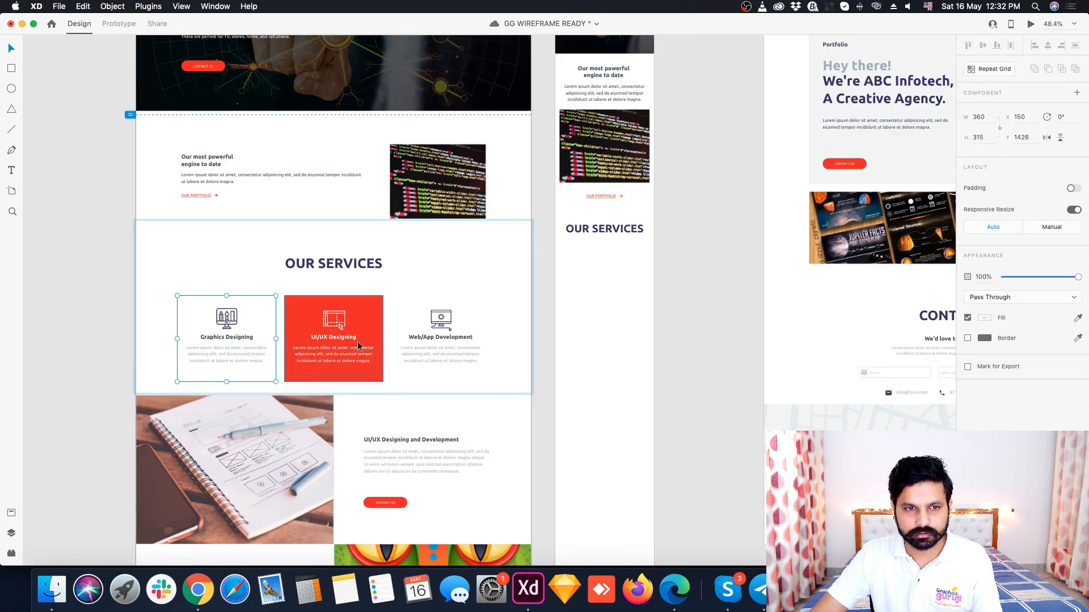
pyautogui.click(602, 291)
pyautogui.press('super+v')
pyautogui.moveTo(638, 315); pyautogui.dragTo(622, 290)
pyautogui.click(1047, 46)
pyautogui.click(600, 420)
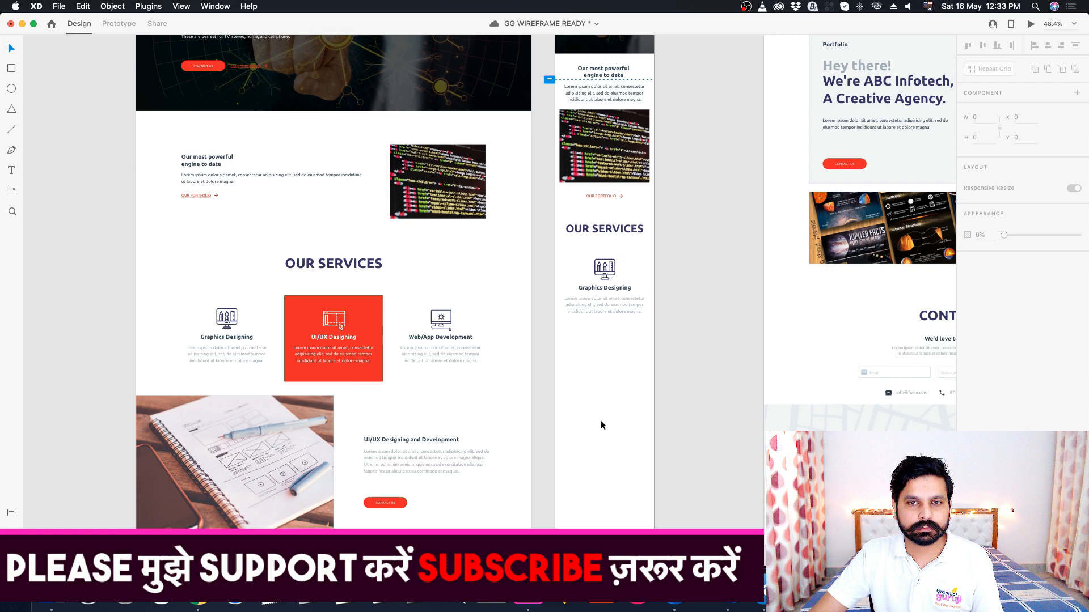
# - Copy the red UI/UX Designing card from HOME and place it below the Graphics Designing card on Mobile at X 0, Y 1534
pyautogui.doubleClick(329, 349)
pyautogui.press('super+c')
pyautogui.click(577, 355)
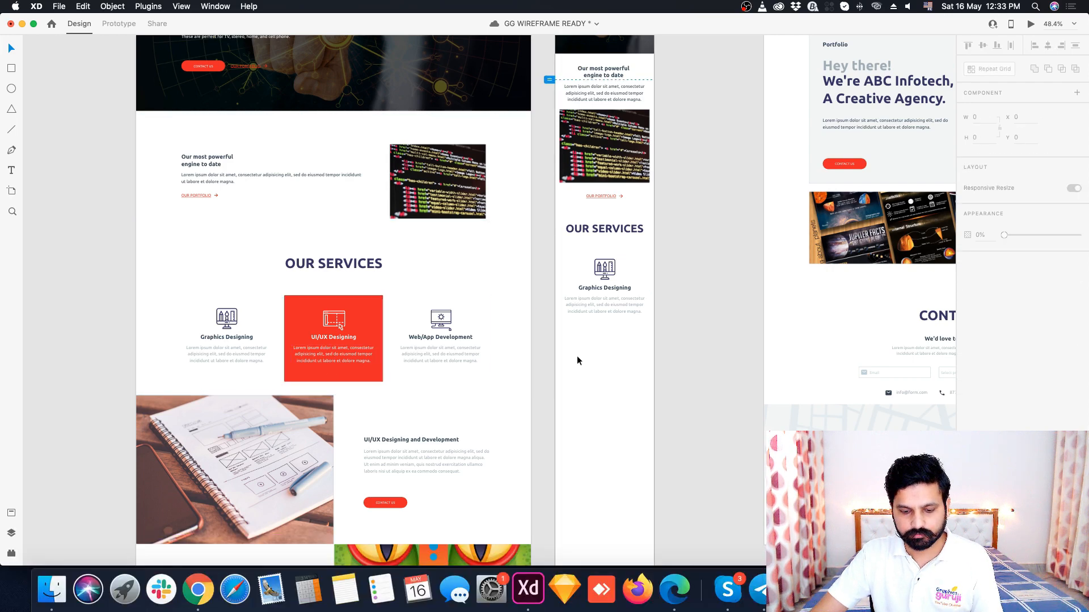
pyautogui.press('super+v')
pyautogui.moveTo(630, 296); pyautogui.dragTo(629, 364)
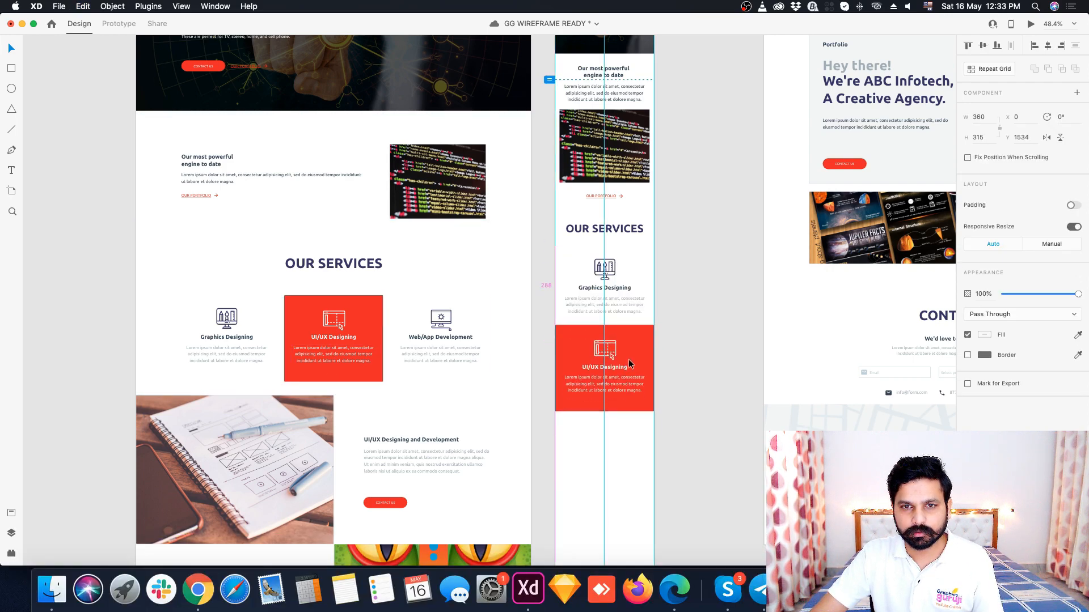
pyautogui.click(611, 442)
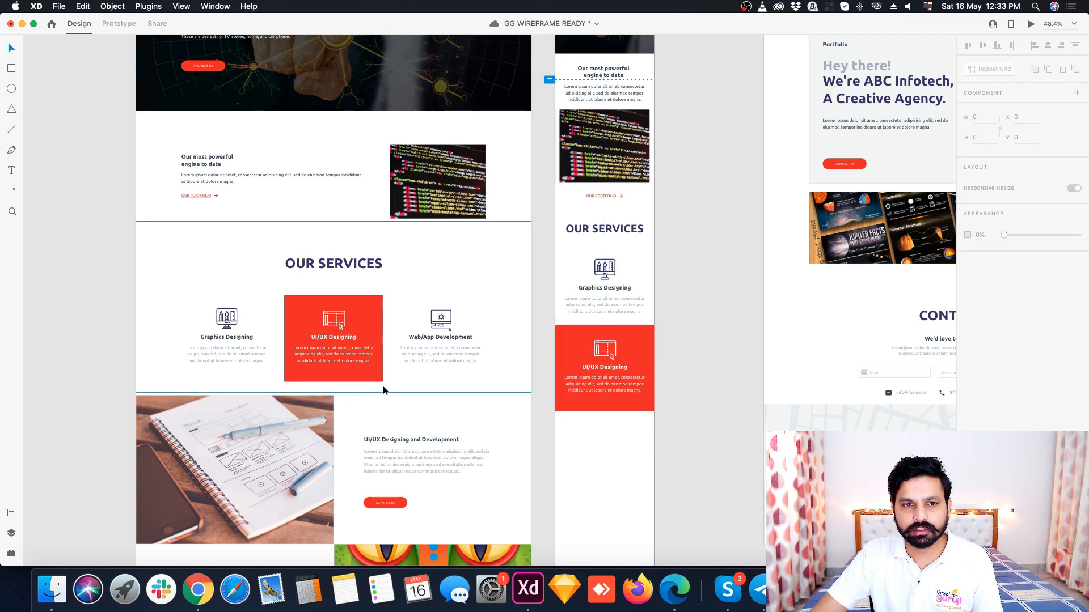
# - Copy the Web/App Development card from HOME and place it directly below the UI/UX Designing card on Mobile
pyautogui.scroll(2, 382, 381)
pyautogui.scroll(-2, 341, 324)
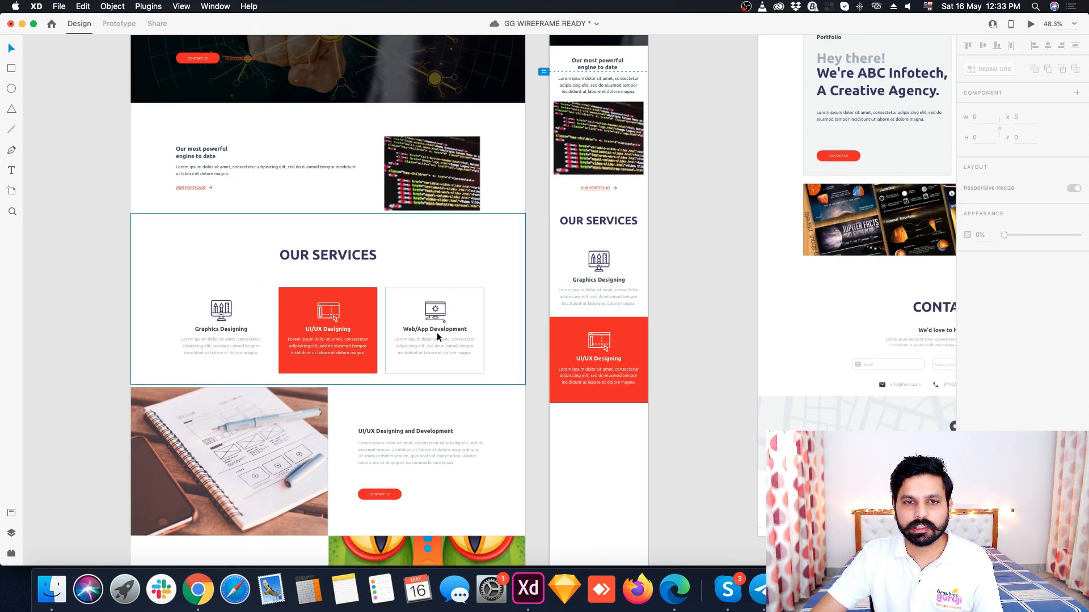
pyautogui.click(440, 347)
pyautogui.press('super+c')
pyautogui.click(597, 454)
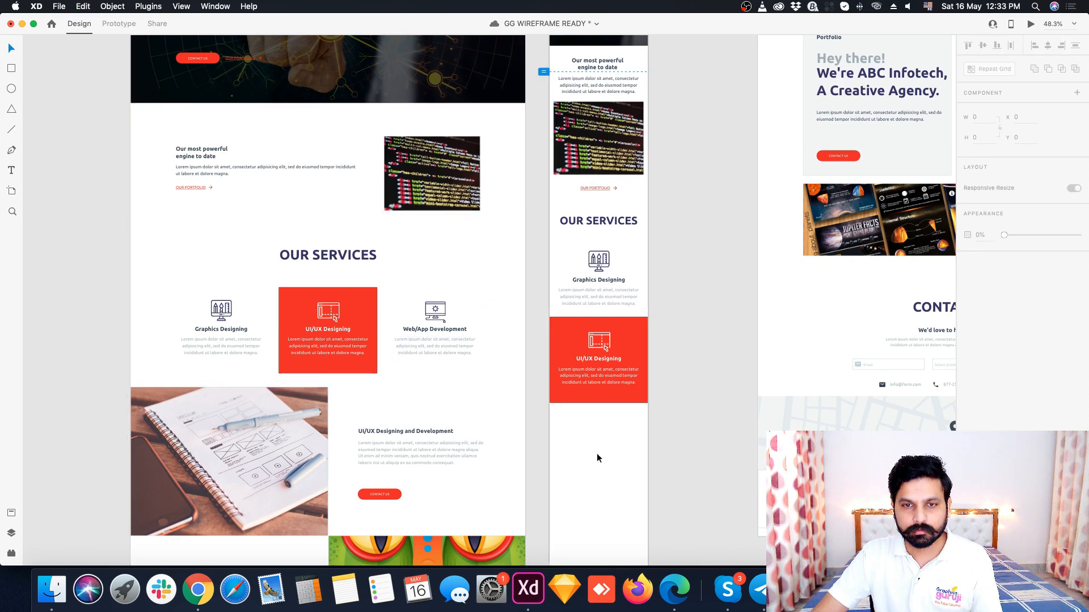
pyautogui.press('super+v')
pyautogui.scroll(-3, 597, 454)
pyautogui.moveTo(600, 207); pyautogui.dragTo(624, 273)
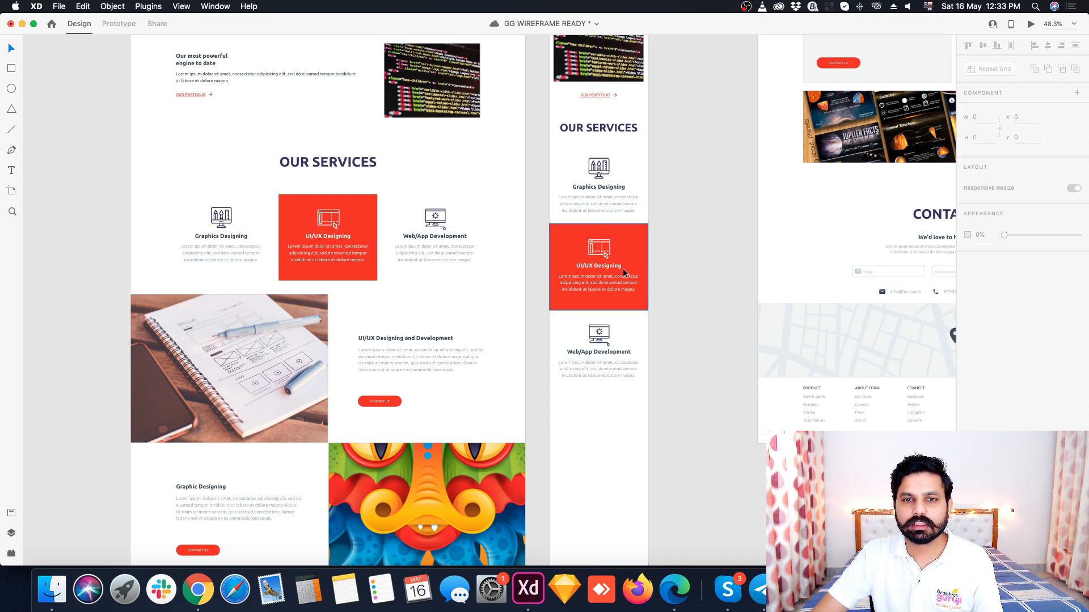
# - Examine the spacing and alignment of the OUR PORTFOLIO link, OUR SERVICES heading and three service cards on the Mobile artboard
pyautogui.scroll(3, 613, 307)
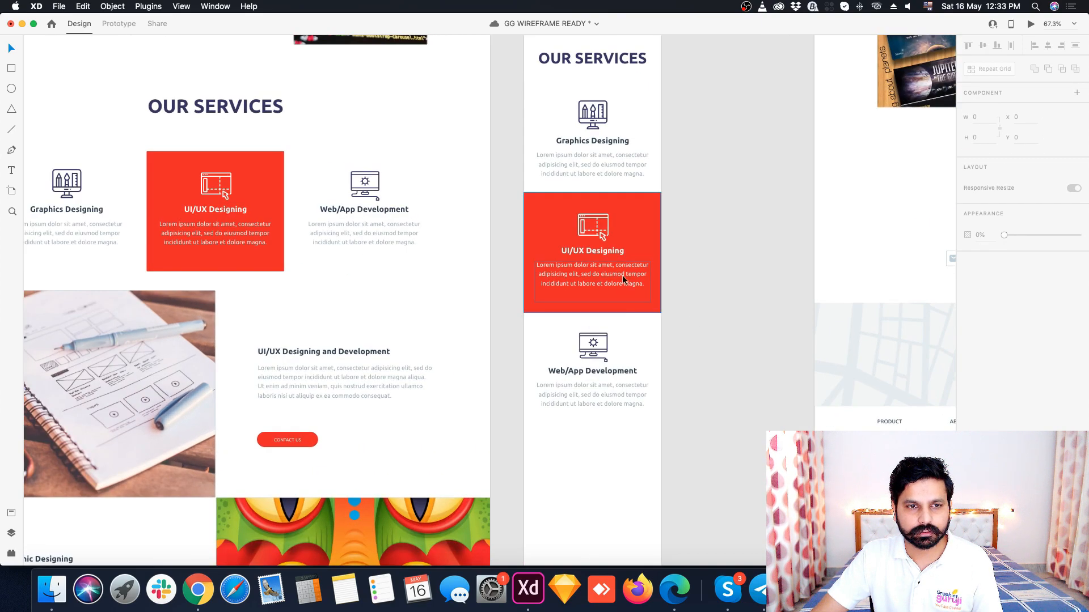
pyautogui.scroll(-3, 621, 274)
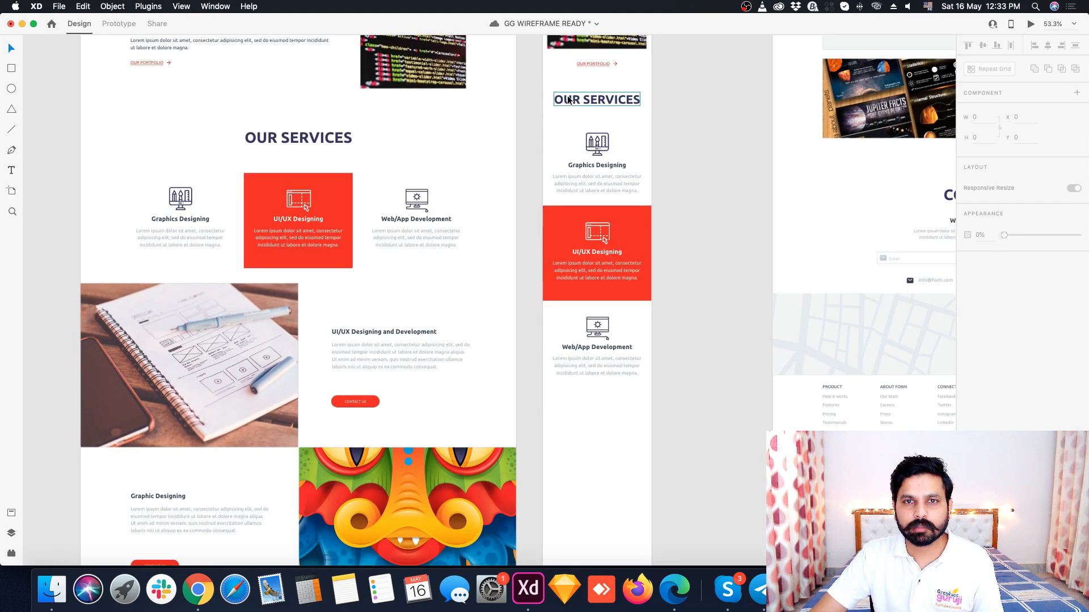
pyautogui.scroll(5, 629, 94)
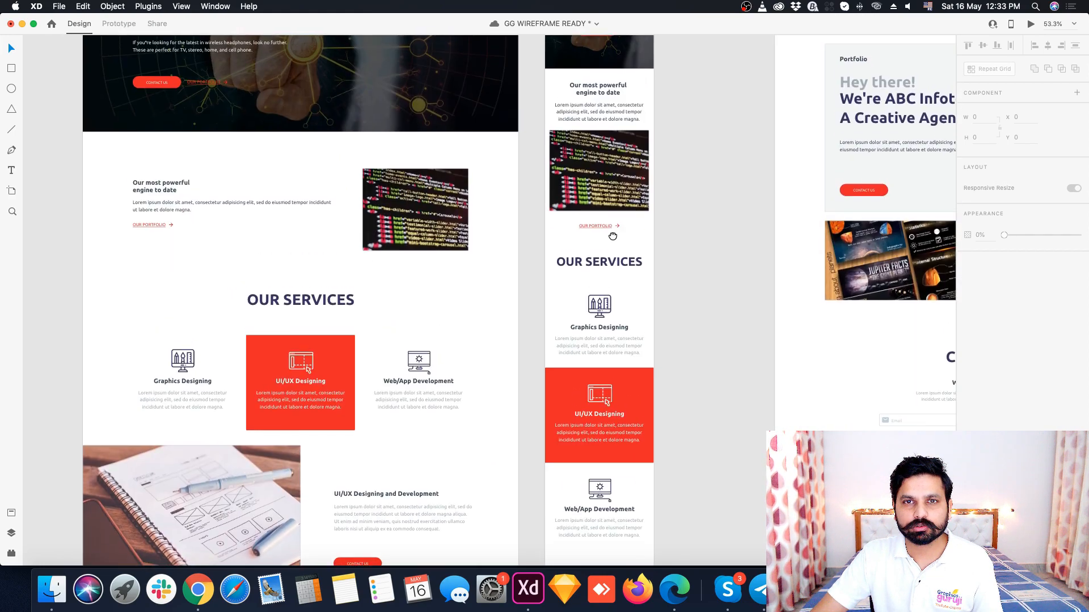
pyautogui.scroll(-2, 628, 281)
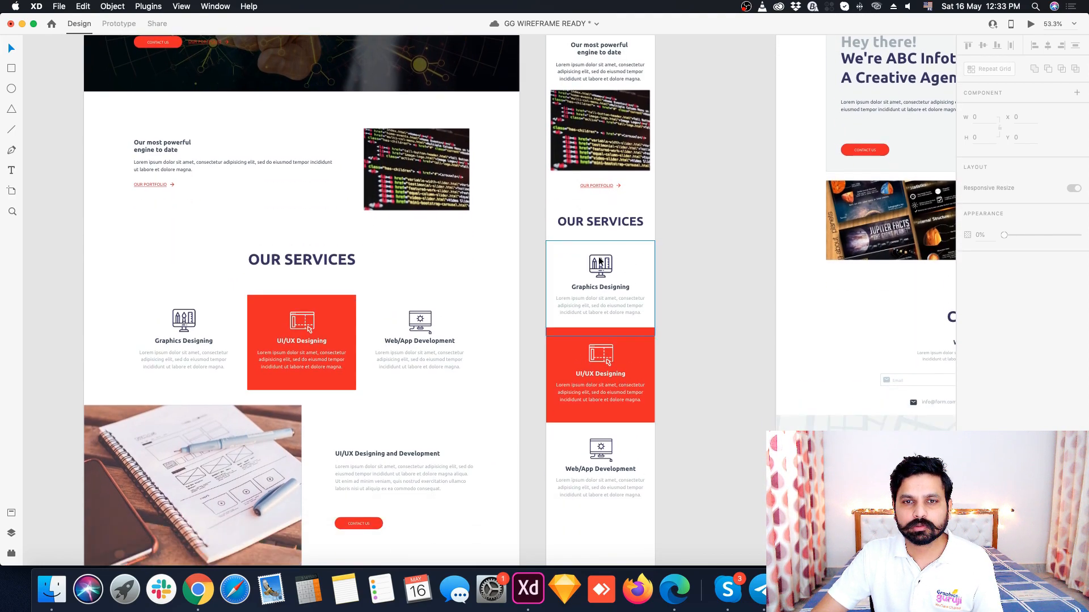
pyautogui.click(601, 223)
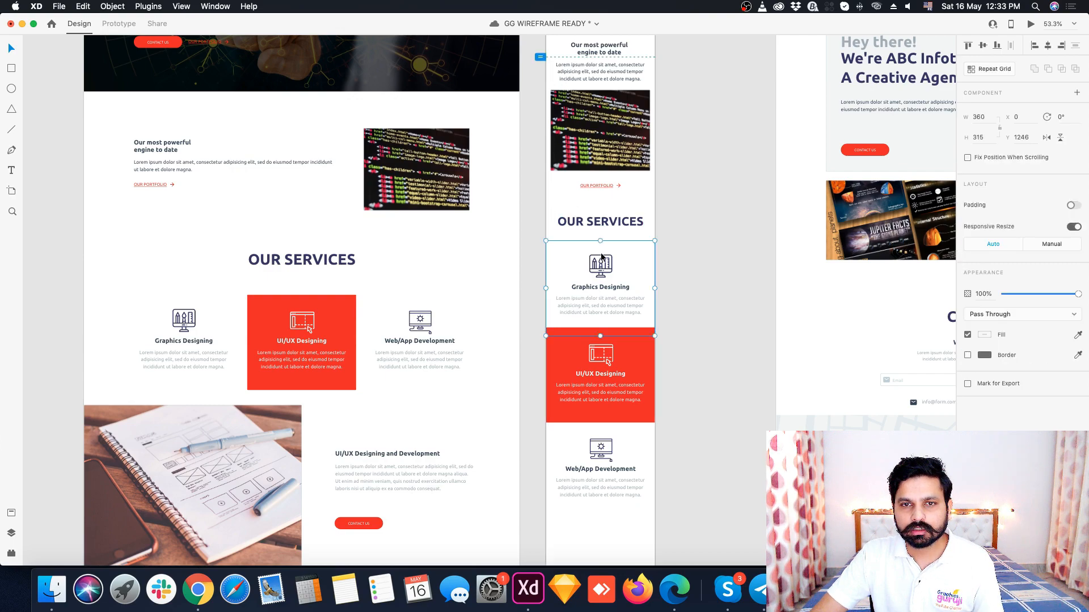
pyautogui.scroll(5, 594, 233)
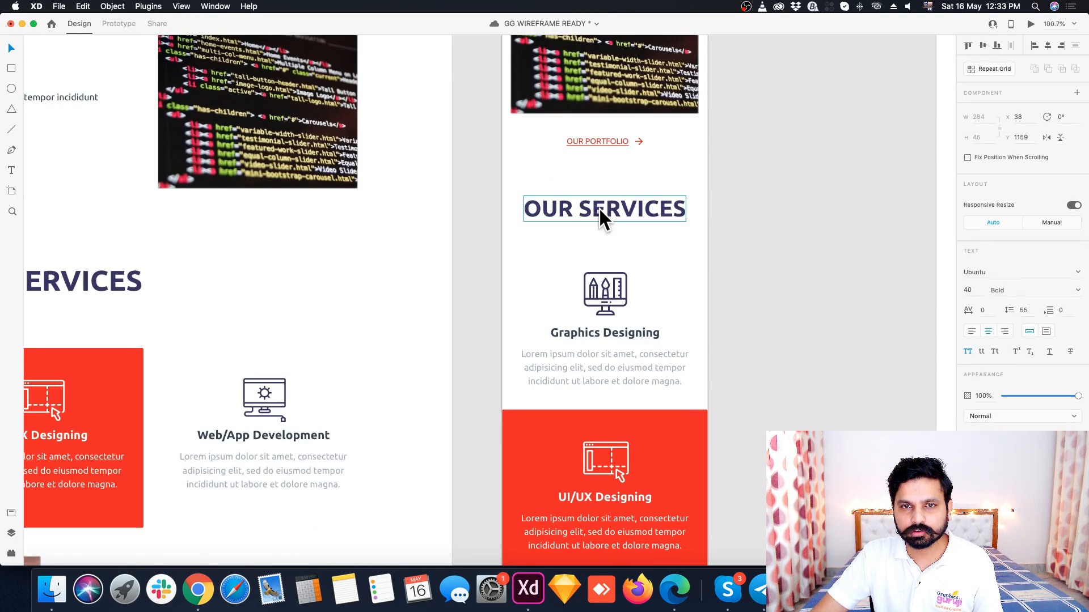
pyautogui.click(598, 142)
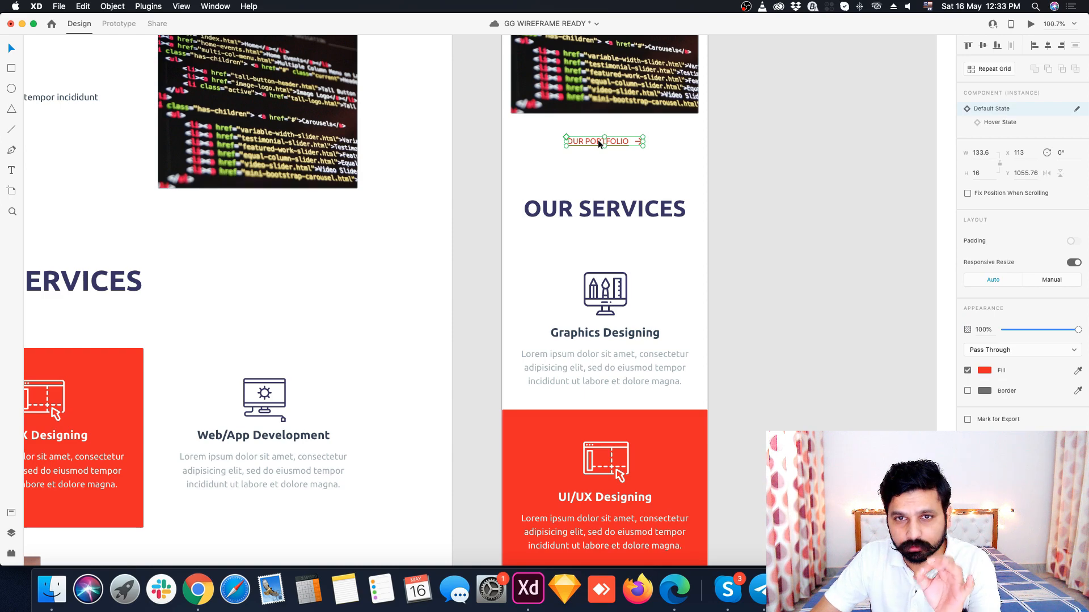
pyautogui.click(554, 208)
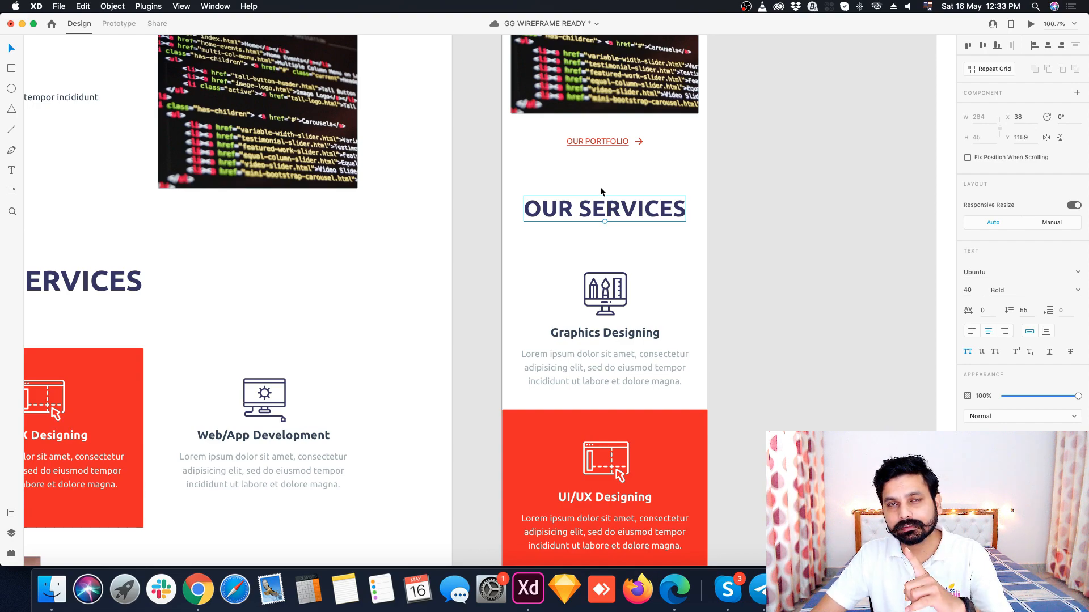
pyautogui.scroll(-5, 600, 191)
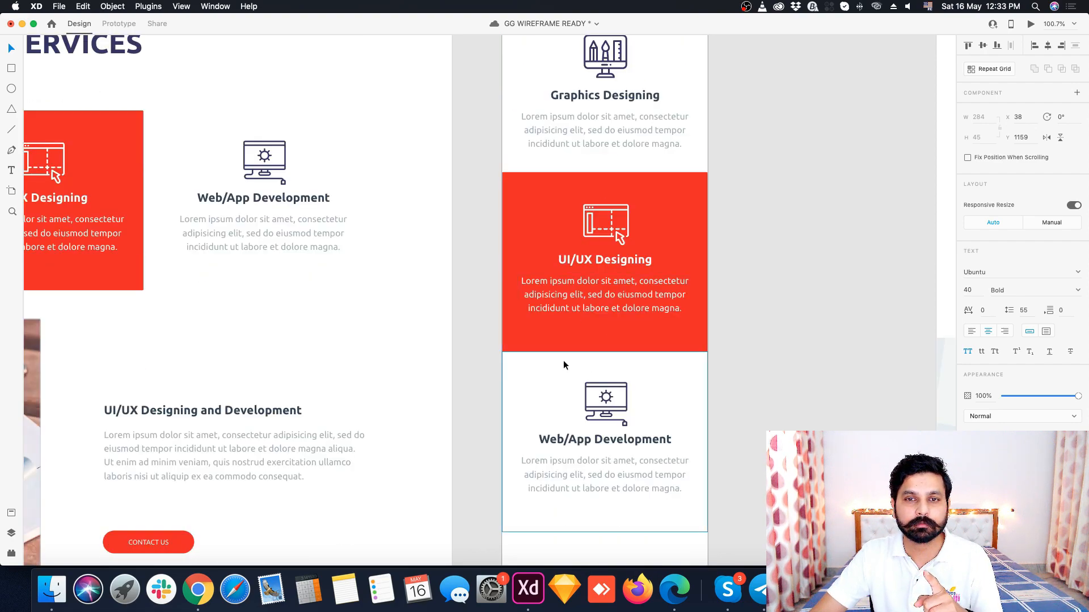
pyautogui.scroll(-3, 649, 422)
pyautogui.scroll(-2, 649, 422)
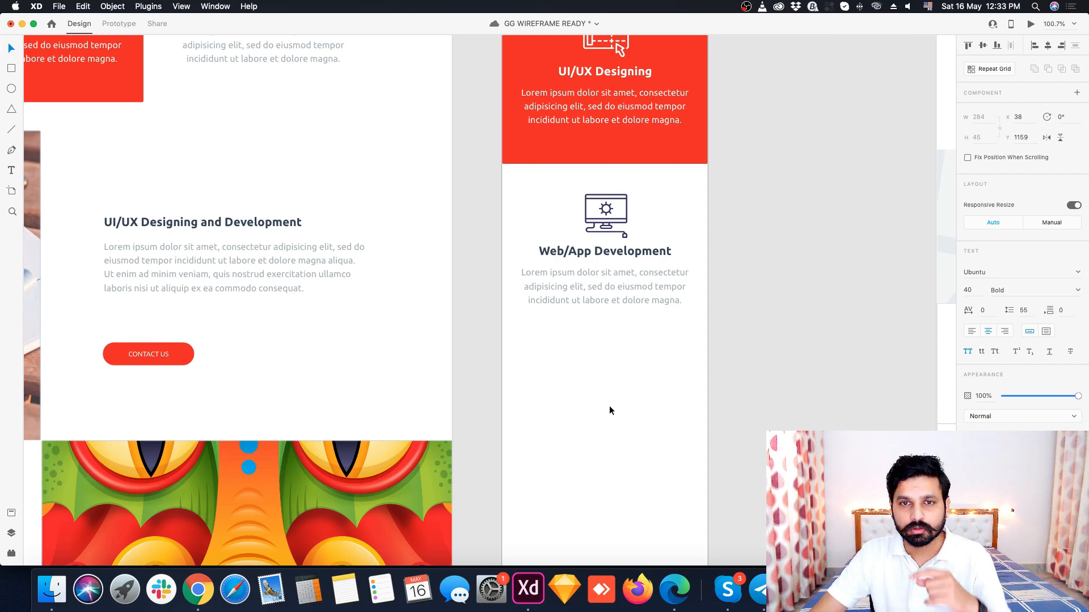
pyautogui.click(608, 302)
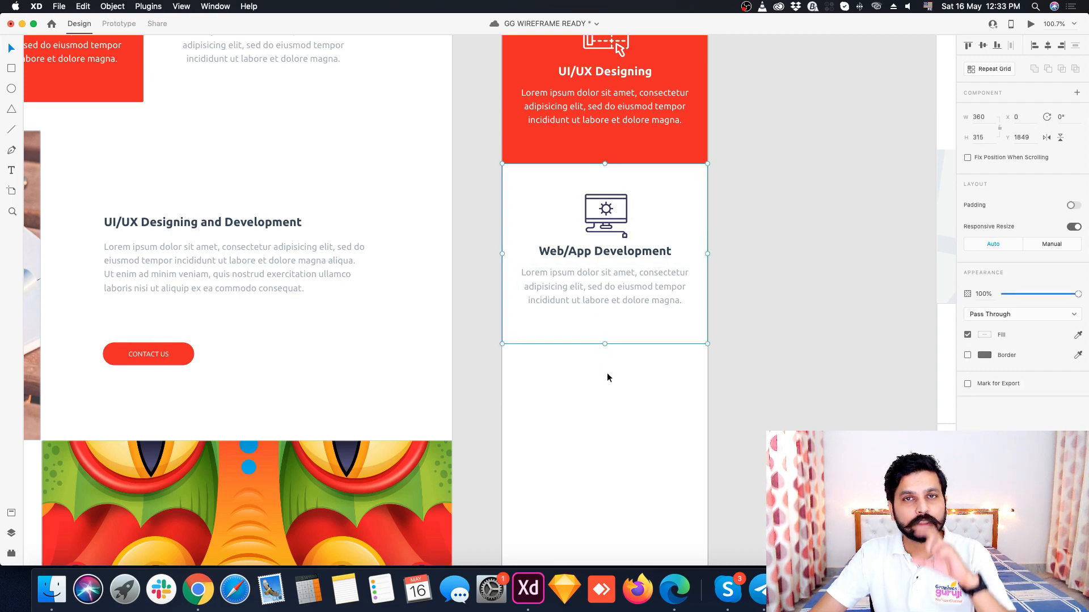
pyautogui.scroll(8, 606, 372)
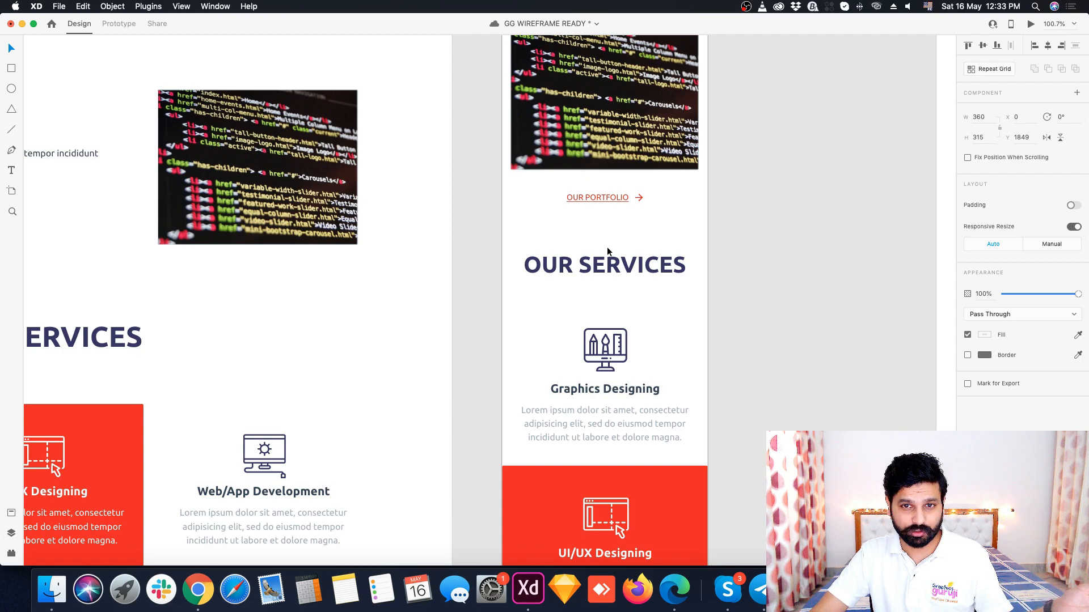
pyautogui.scroll(-4, 607, 247)
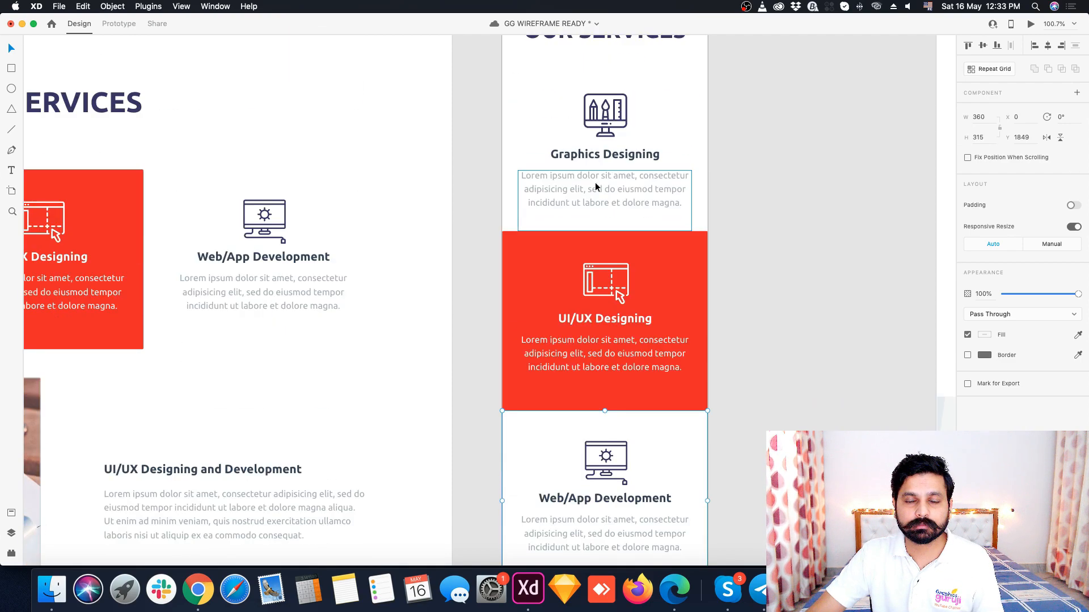
pyautogui.scroll(-3, 594, 182)
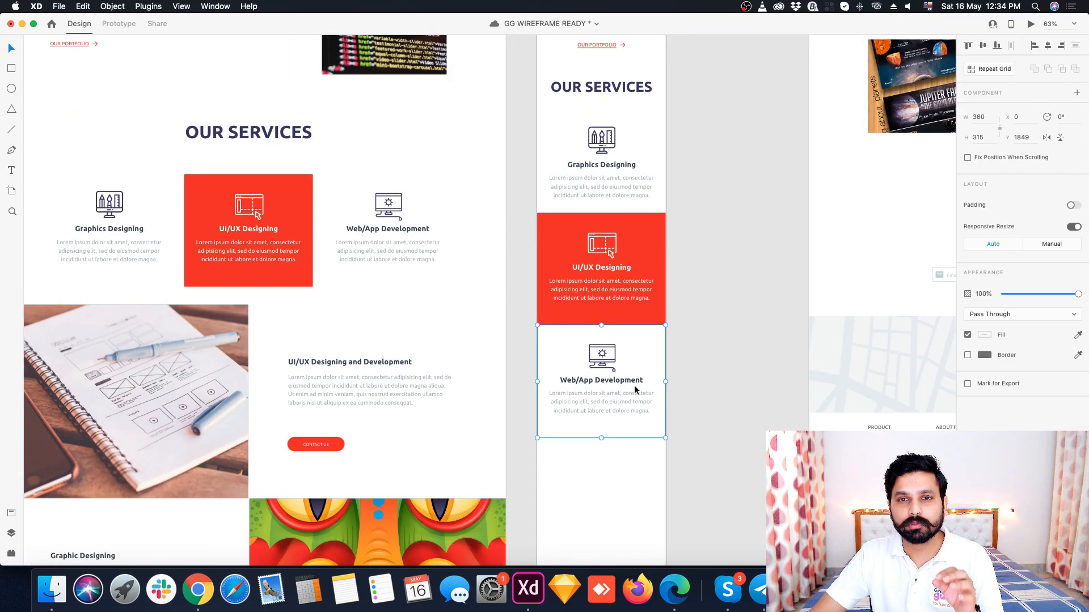
# - Save the document and deselect the Web/App Development card on Mobile
pyautogui.press('super+s')
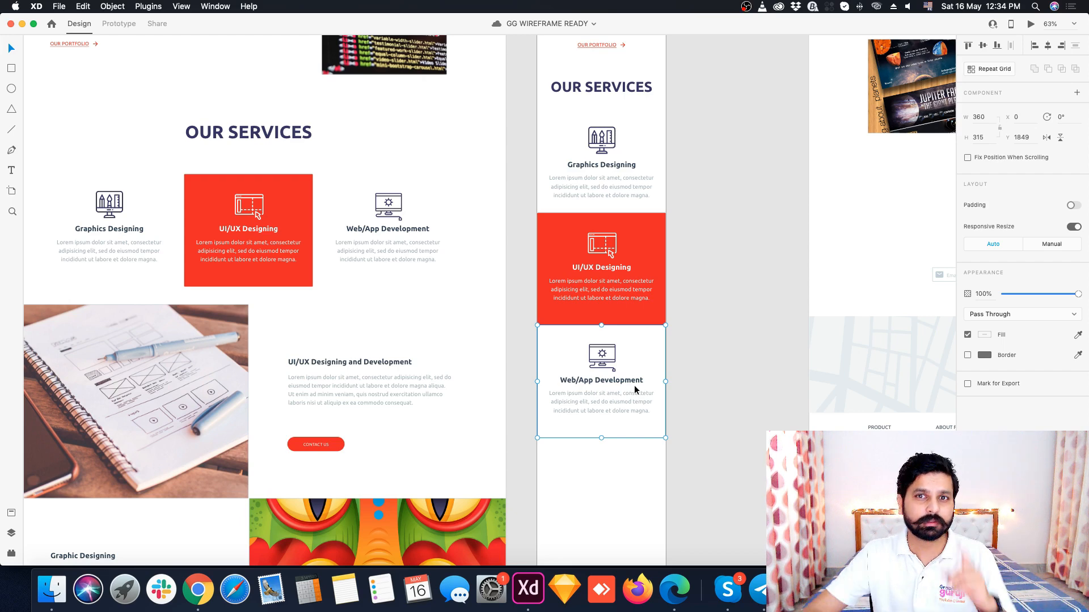
pyautogui.scroll(-2, 634, 386)
pyautogui.click(673, 454)
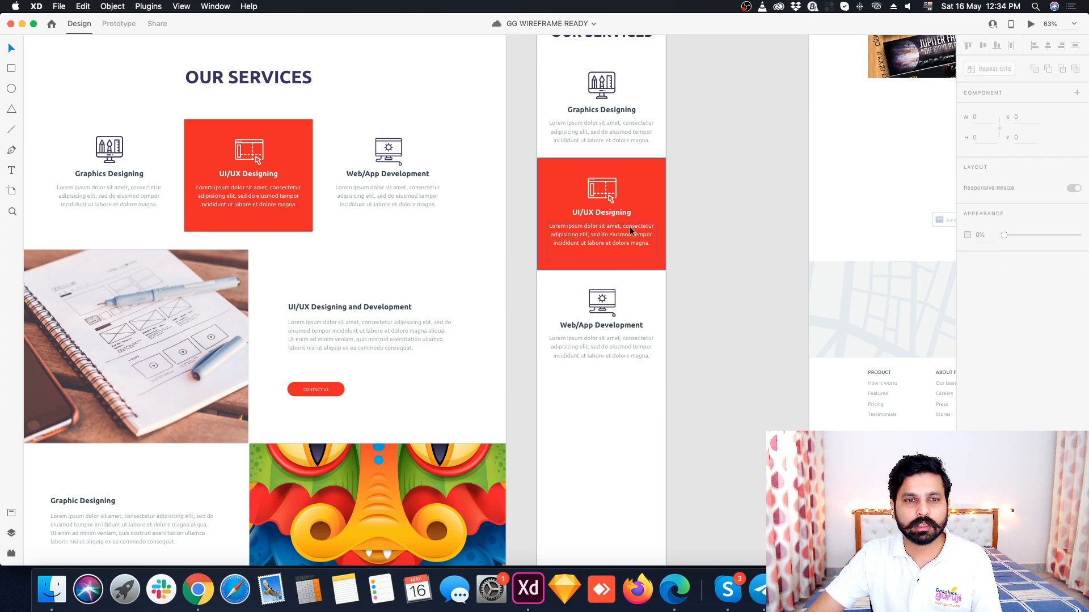
# - Copy the UI/UX Designing and Development heading together with its paragraph from the HOME artboard
pyautogui.scroll(-2, 647, 292)
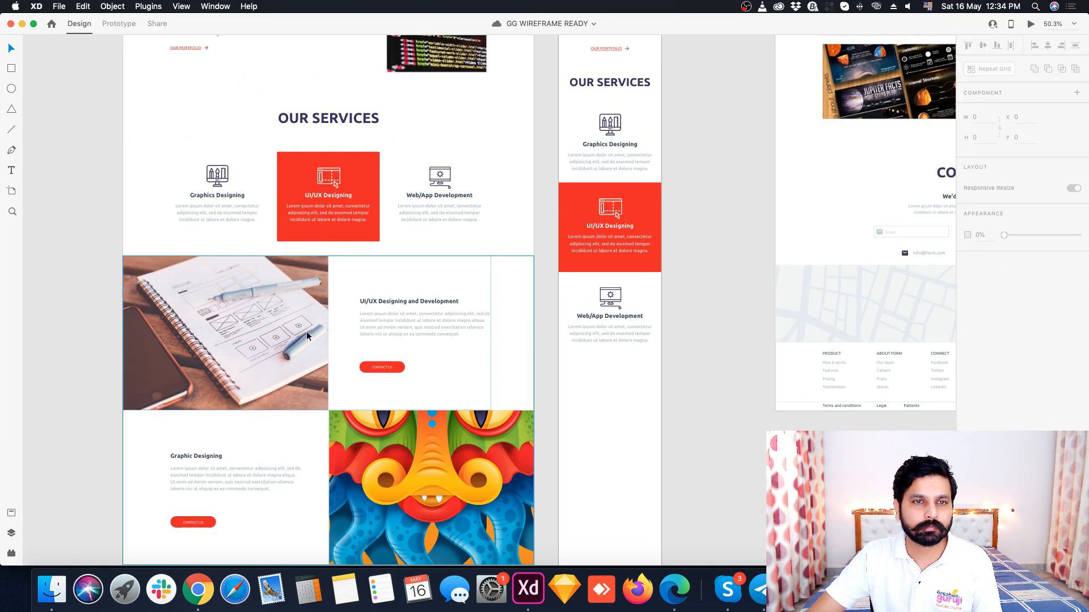
pyautogui.scroll(2, 250, 379)
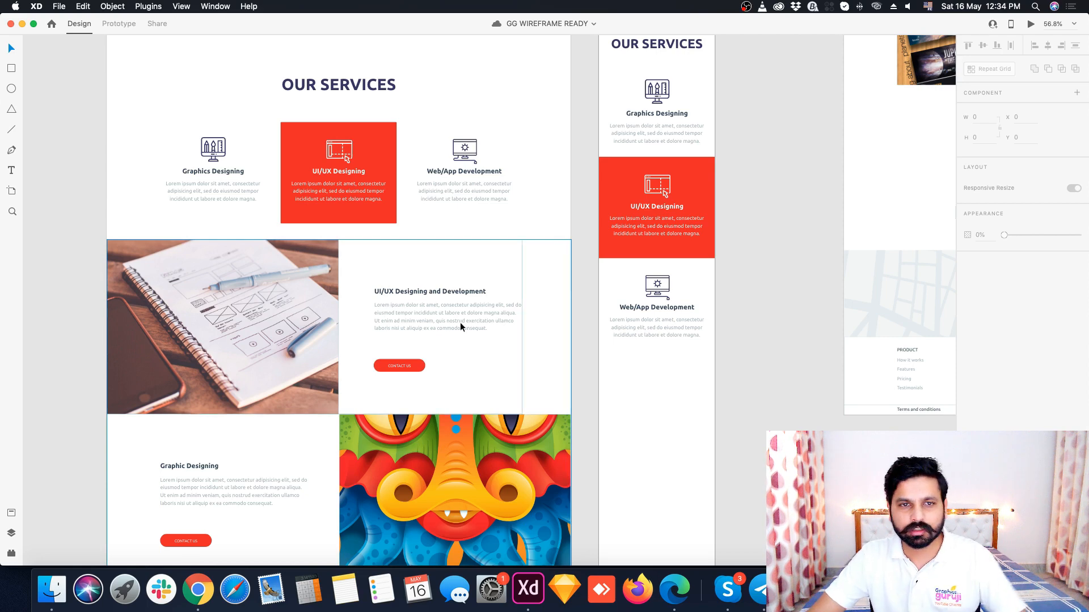
pyautogui.scroll(3, 469, 329)
pyautogui.click(385, 277)
pyautogui.doubleClick(385, 278)
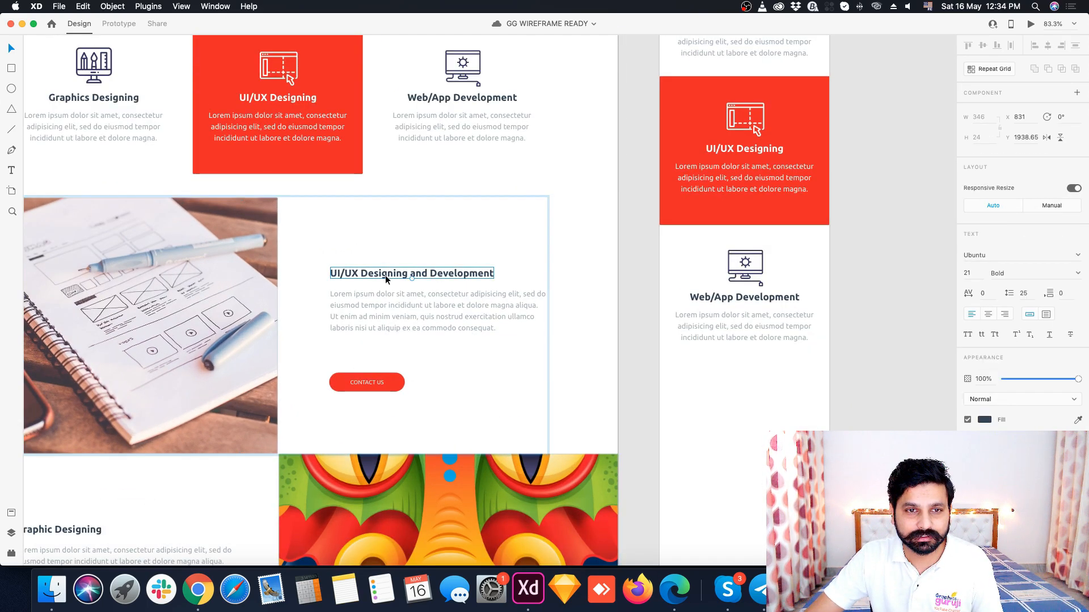
pyautogui.keyDown('shift'); pyautogui.click(386, 309); pyautogui.keyUp('shift')
pyautogui.press('super+c')
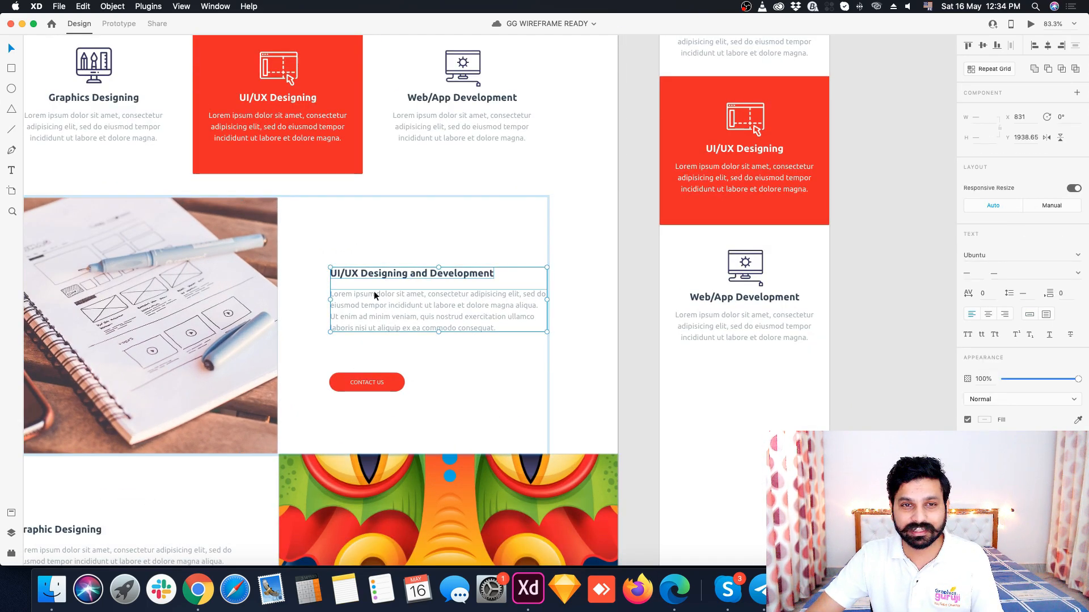
# - Paste the heading and paragraph on Mobile and place them below the Web/App Development card at X 17, Y 2185.65
pyautogui.scroll(-3, 373, 291)
pyautogui.scroll(3, 529, 327)
pyautogui.click(561, 359)
pyautogui.press('super+v')
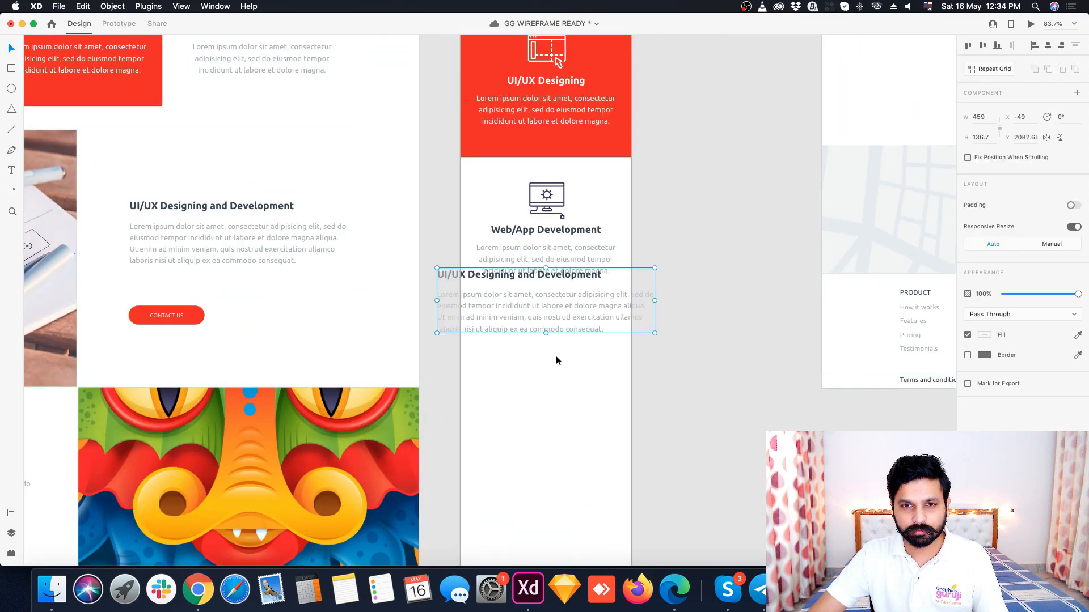
pyautogui.moveTo(556, 309); pyautogui.dragTo(585, 349)
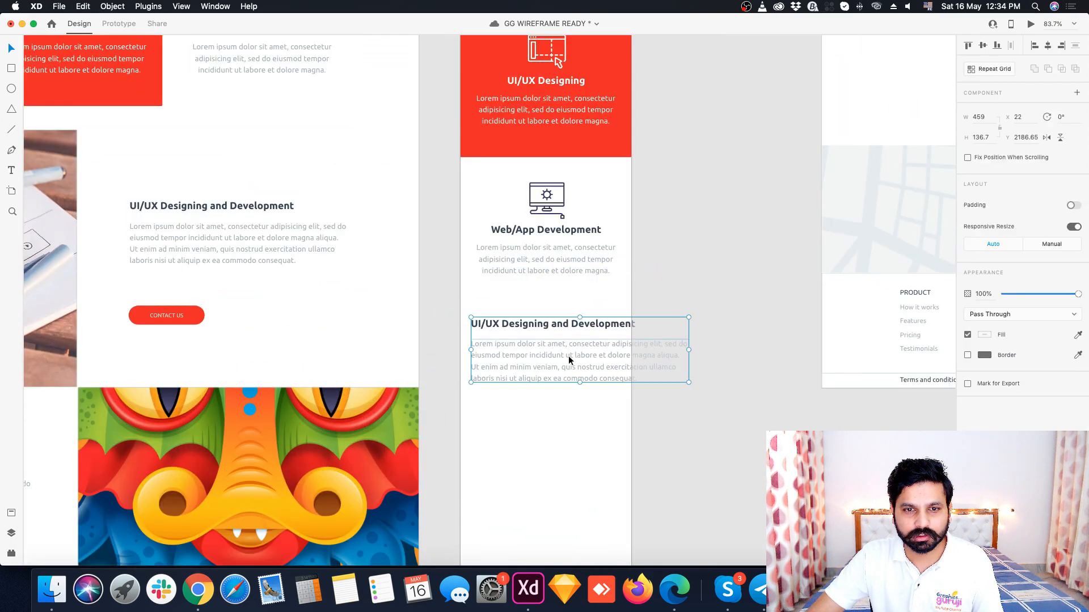
pyautogui.scroll(3, 515, 353)
pyautogui.scroll(-3, 534, 315)
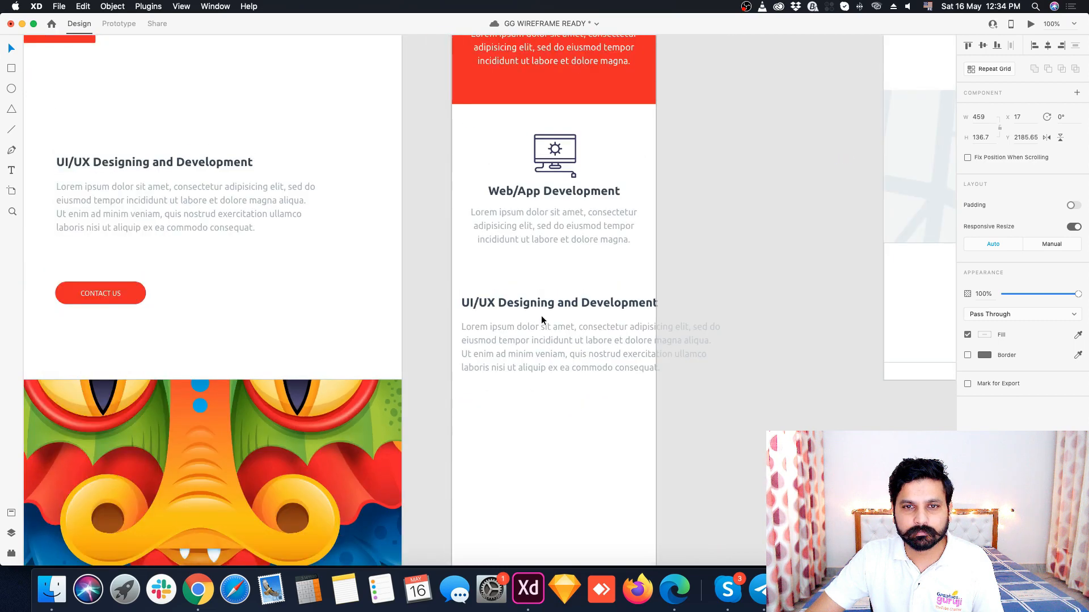
# - Ungroup the pasted UI/UX Designing and Development heading and paragraph on Mobile
pyautogui.click(590, 316)
pyautogui.click(600, 300)
pyautogui.click(597, 316)
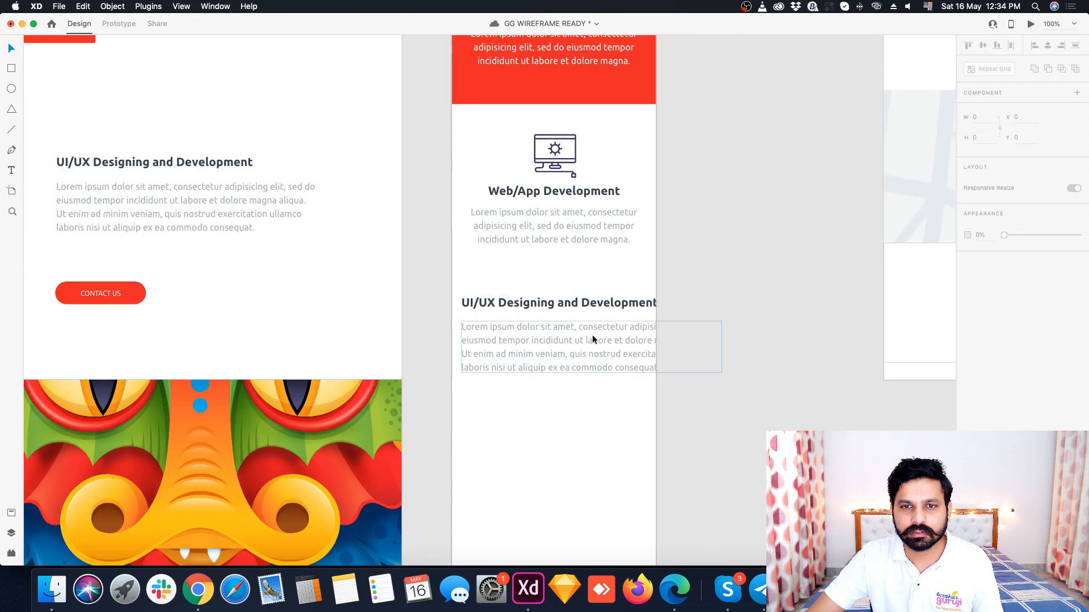
pyautogui.click(573, 373)
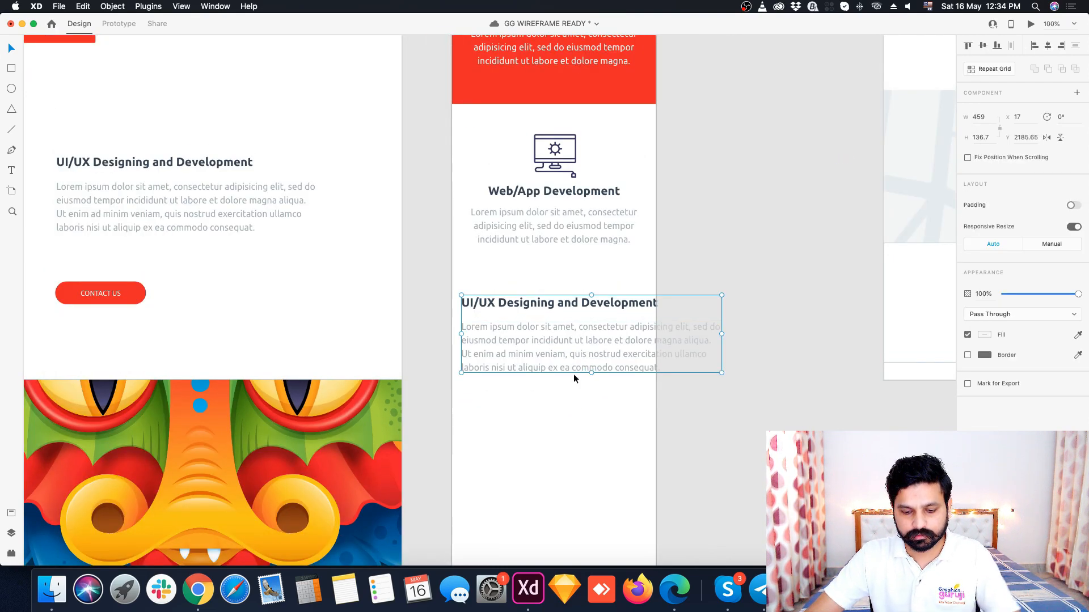
pyautogui.press('super+shift+g')
# - Center-align the text of both the UI/UX Designing and Development heading and its paragraph on Mobile
pyautogui.click(574, 376)
pyautogui.click(566, 348)
pyautogui.keyDown('shift'); pyautogui.click(574, 301); pyautogui.keyUp('shift')
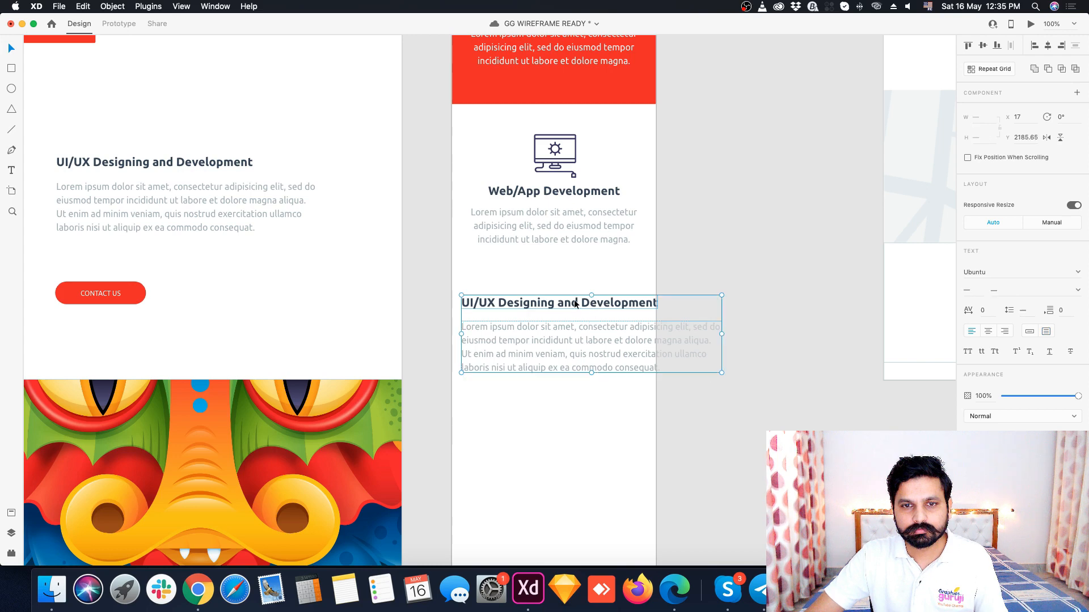
pyautogui.click(988, 331)
pyautogui.click(590, 400)
# - Narrow the paragraph's text box to a width of 327 and extend its height to fit the whole text
pyautogui.click(617, 333)
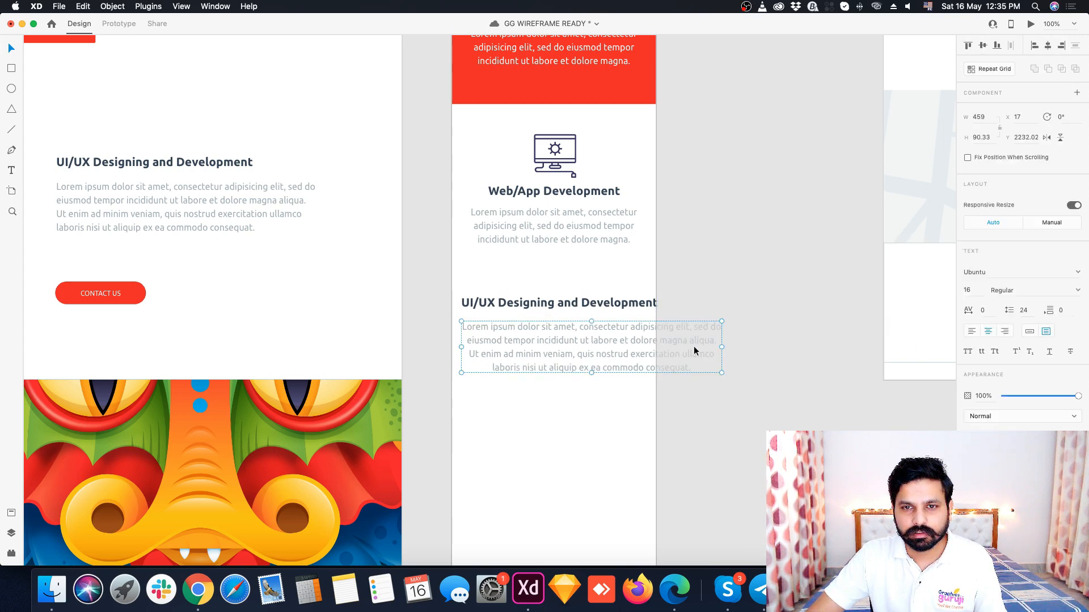
pyautogui.moveTo(723, 348); pyautogui.dragTo(648, 348)
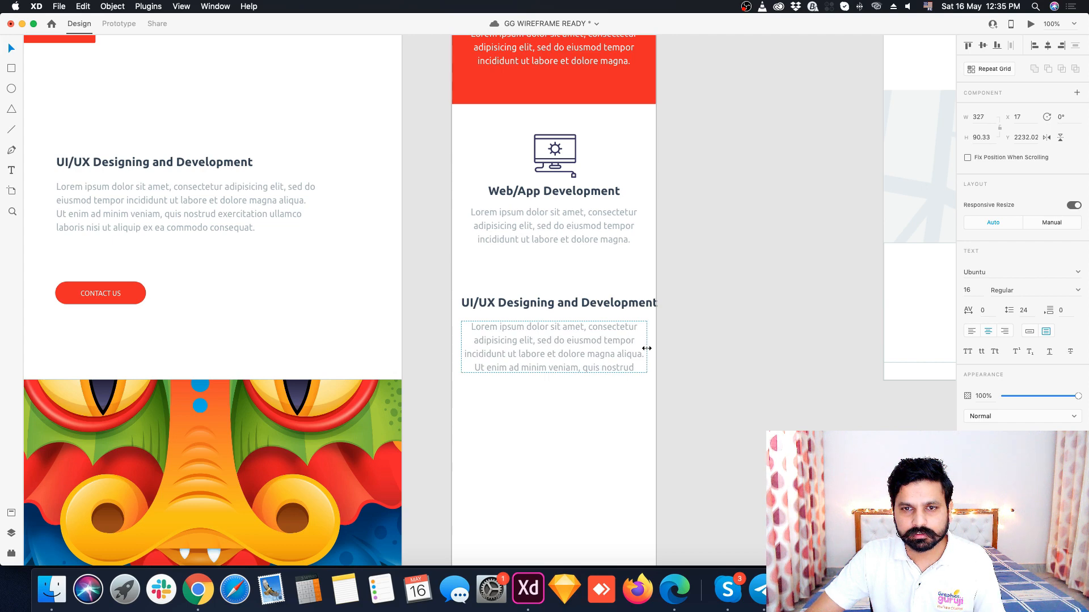
pyautogui.scroll(5, 567, 385)
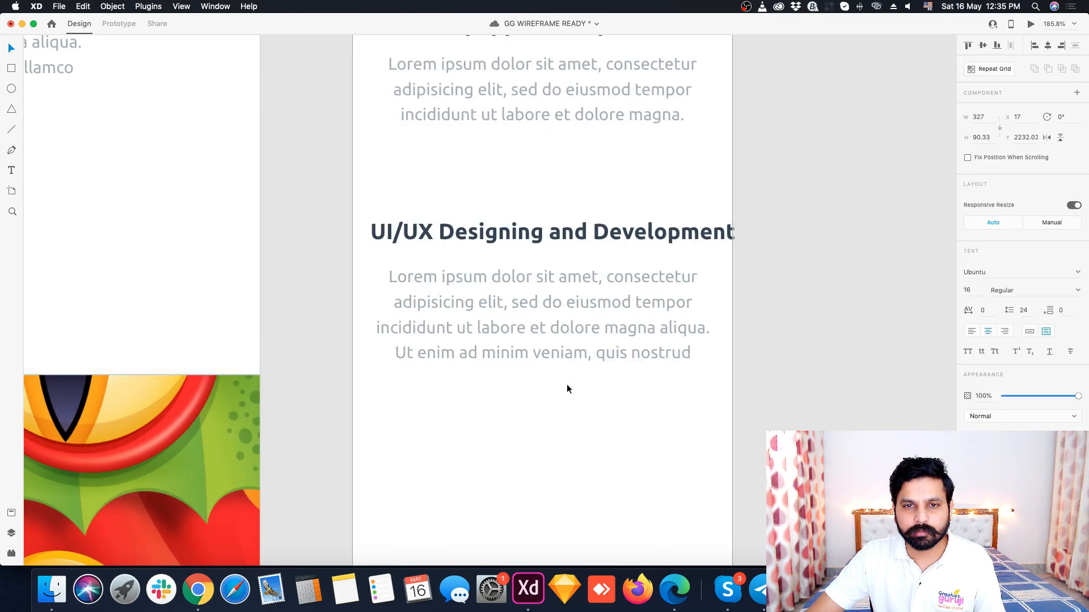
pyautogui.scroll(2, 566, 383)
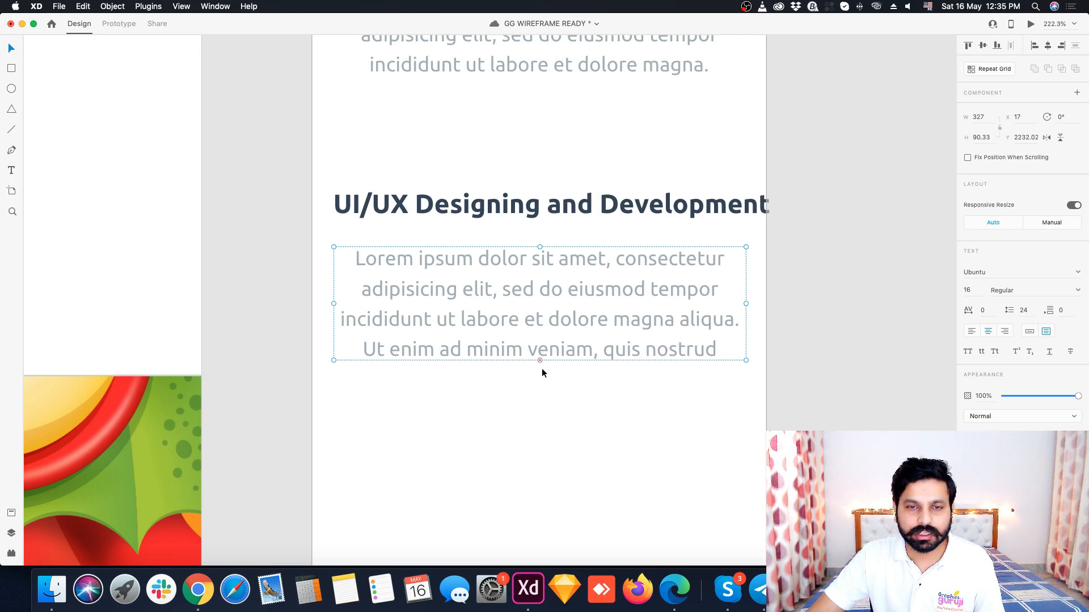
pyautogui.scroll(3, 543, 372)
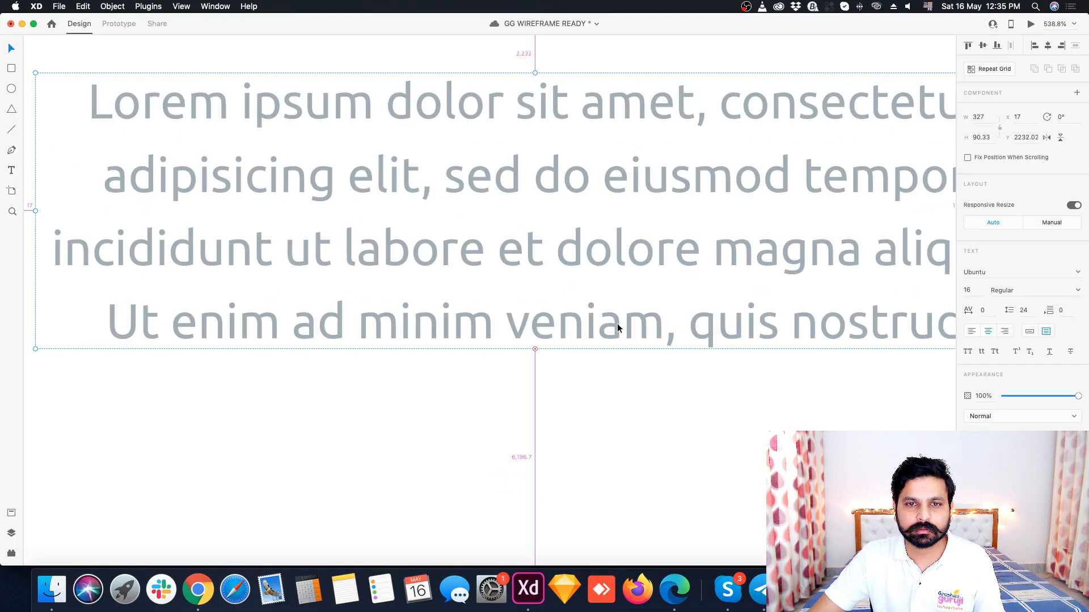
pyautogui.scroll(-6, 609, 324)
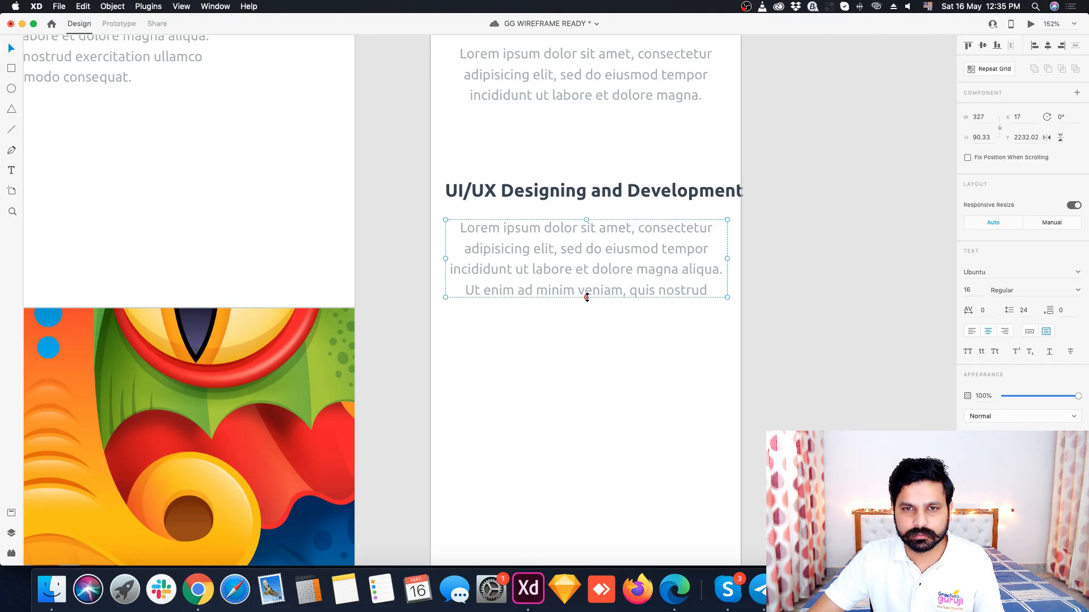
pyautogui.moveTo(587, 296); pyautogui.dragTo(584, 350)
pyautogui.click(591, 378)
pyautogui.scroll(-5, 591, 378)
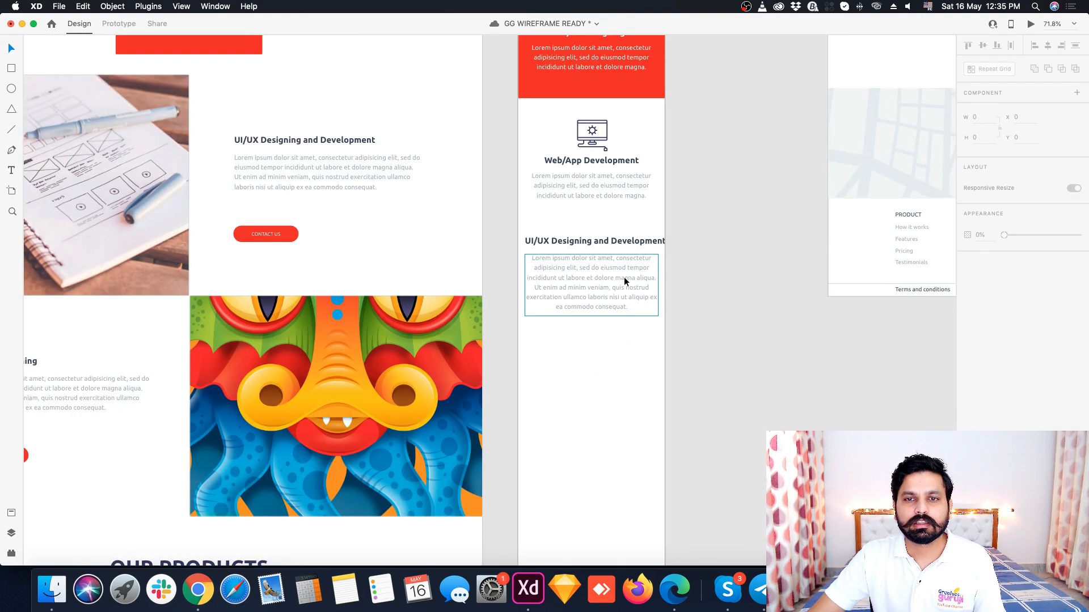
# - Break the UI/UX Designing and Development heading on Mobile into two lines before the word Development
pyautogui.click(638, 243)
pyautogui.scroll(3, 661, 259)
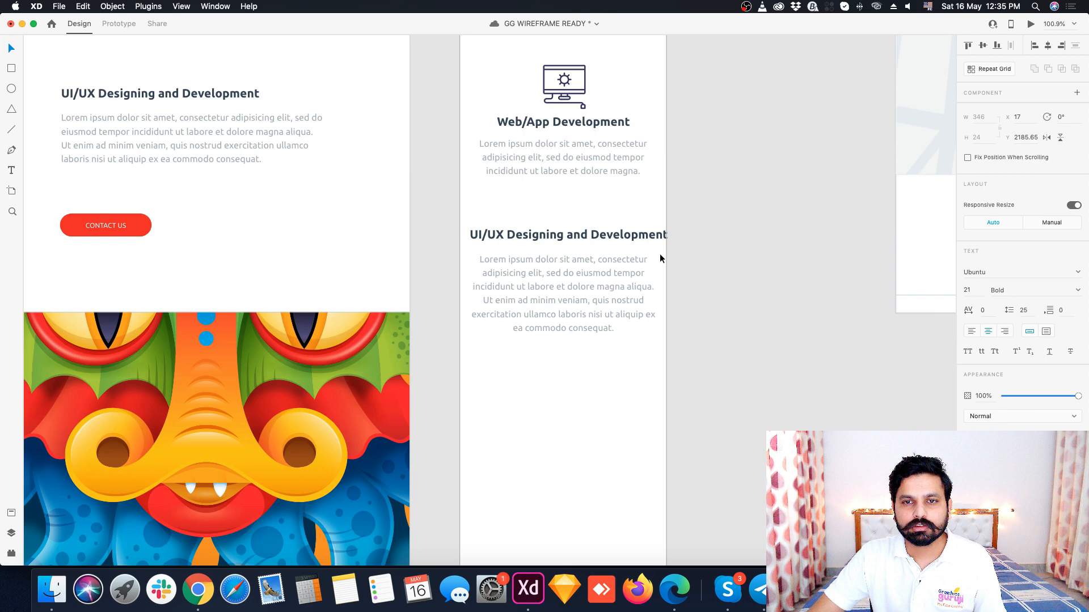
pyautogui.doubleClick(594, 234)
pyautogui.click(593, 234)
pyautogui.press('Return')
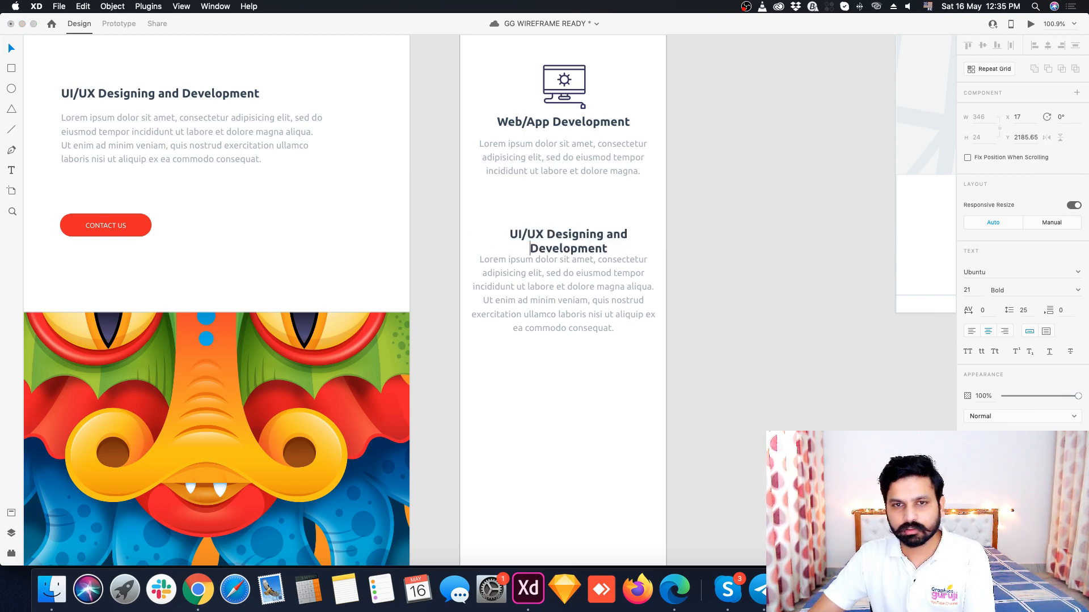
# - Move the UI/UX Designing and Development paragraph on Mobile down to Y 2256.02, clear of its two-line heading
pyautogui.moveTo(549, 305); pyautogui.dragTo(553, 318)
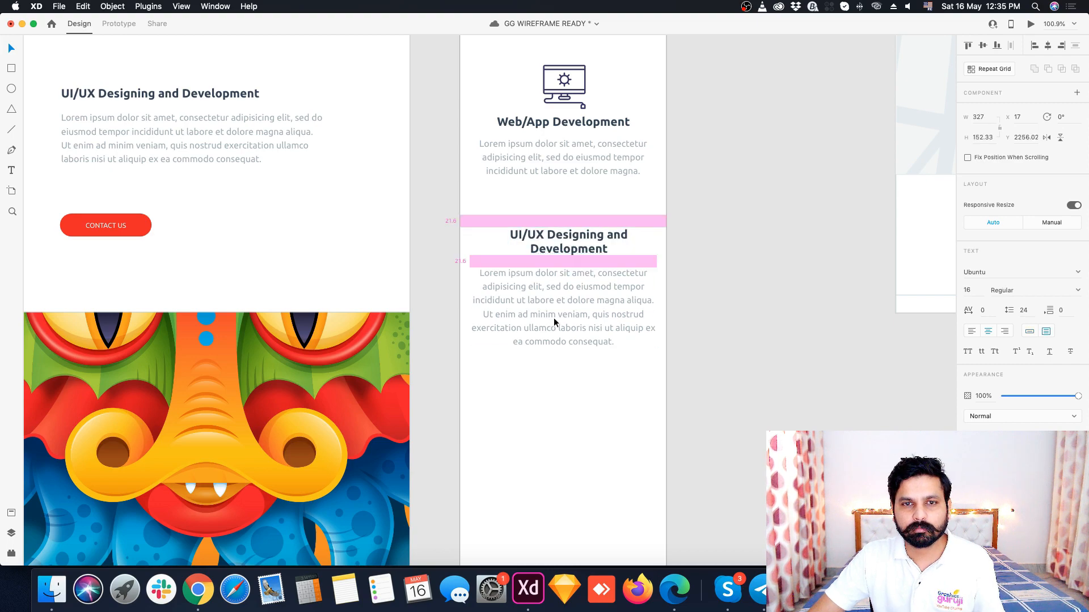
pyautogui.scroll(10, 572, 328)
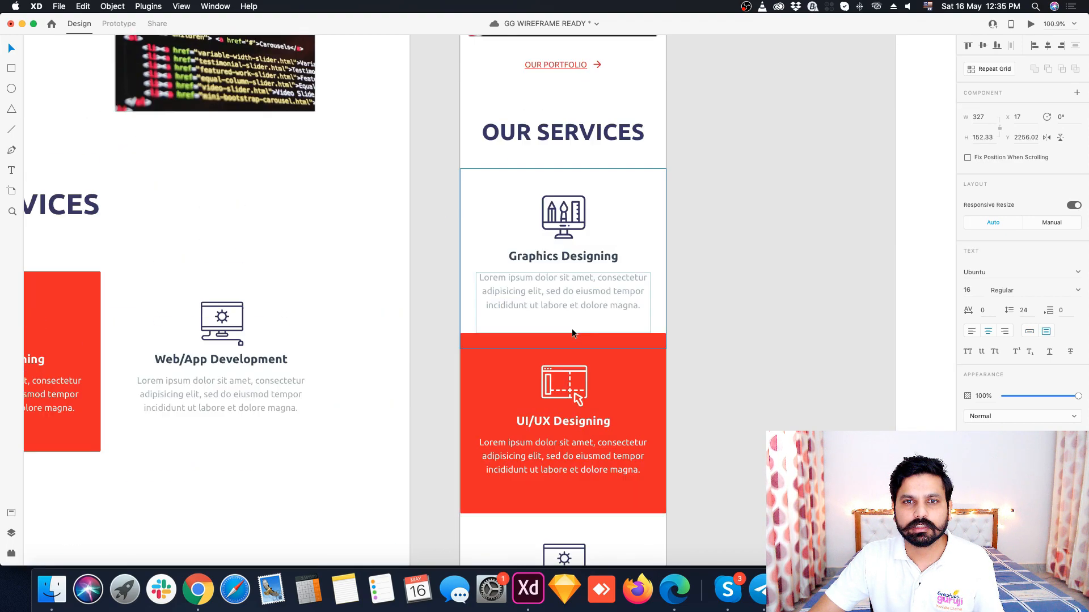
pyautogui.scroll(-10, 572, 328)
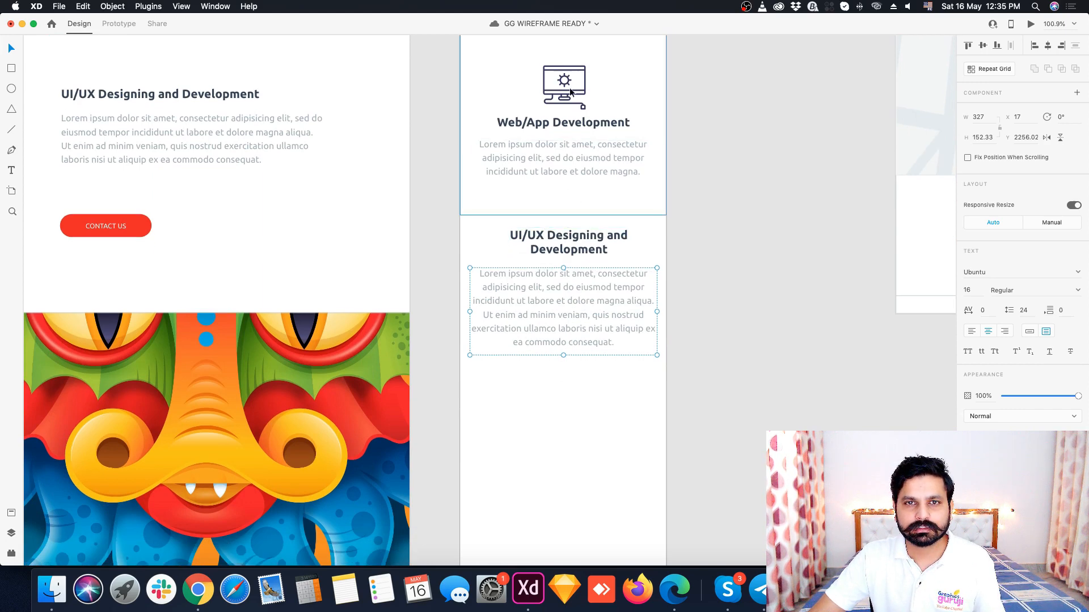
# - Compare with the Web/App Development card's text spacing and nudge the UI/UX Designing and Development heading on Mobile to Y 2187.65
pyautogui.scroll(3, 572, 108)
pyautogui.doubleClick(577, 123)
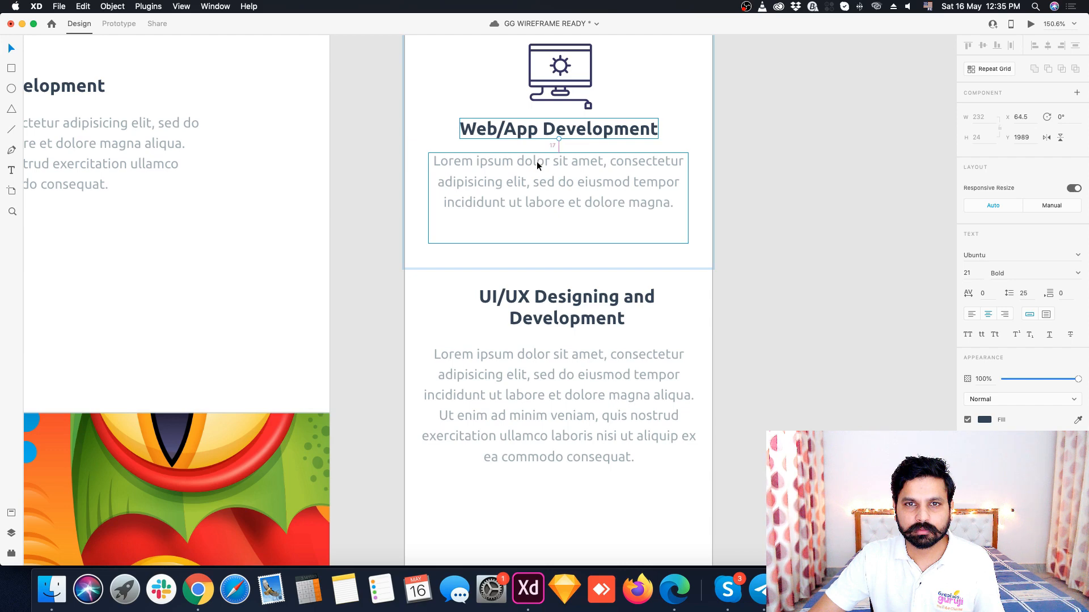
pyautogui.scroll(-5, 538, 164)
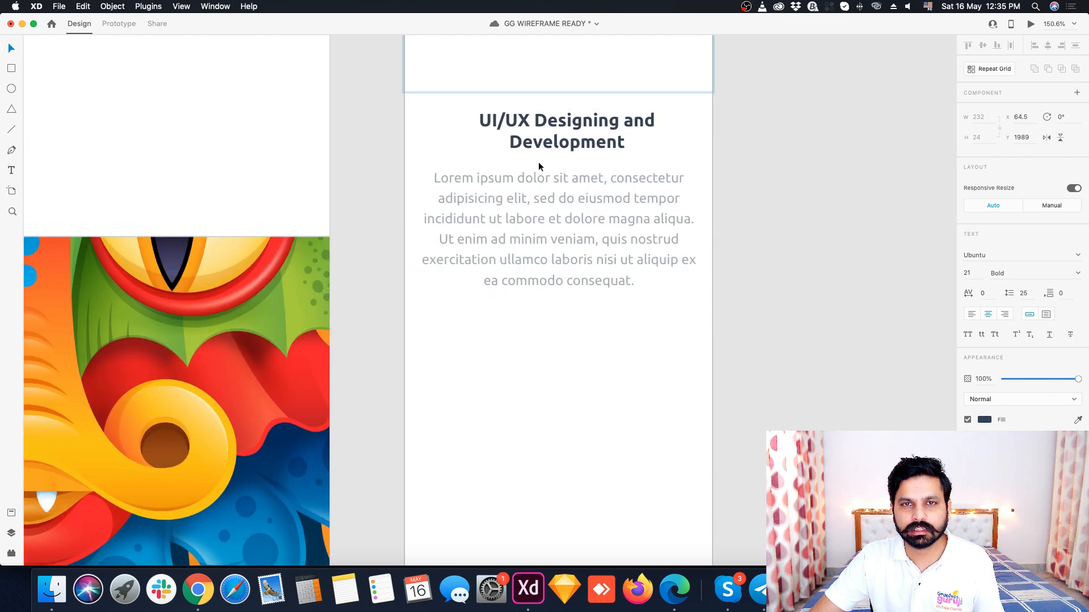
pyautogui.scroll(5, 539, 163)
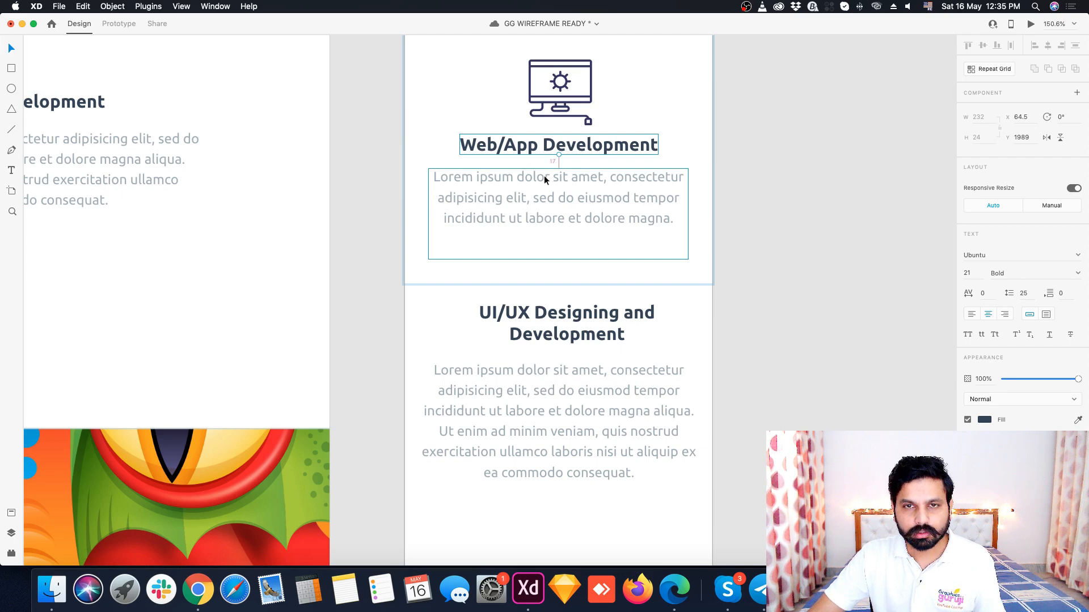
pyautogui.scroll(-5, 546, 189)
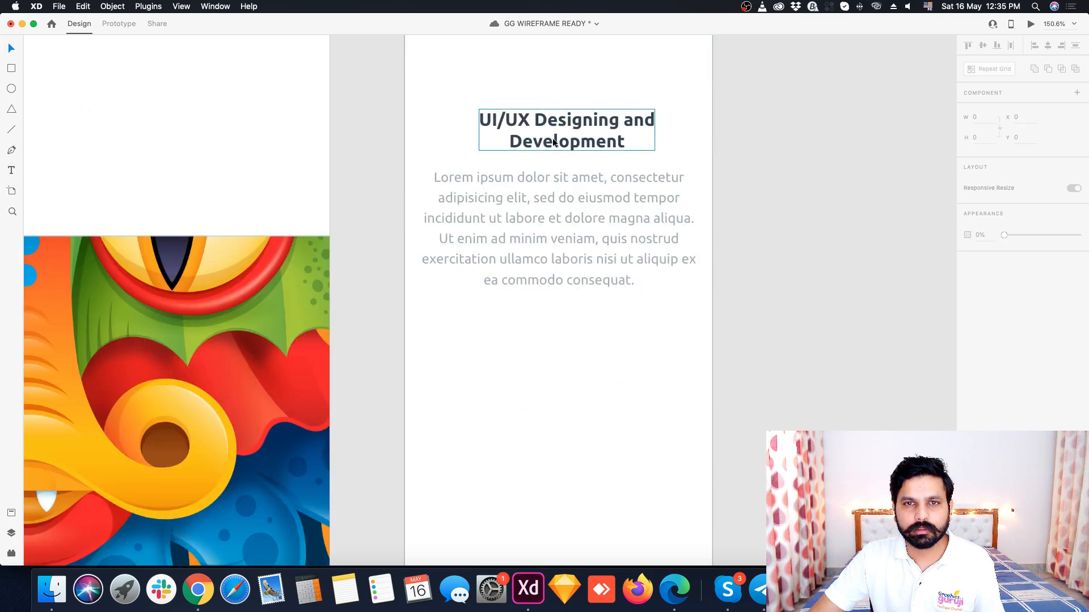
pyautogui.click(553, 193)
pyautogui.click(556, 144)
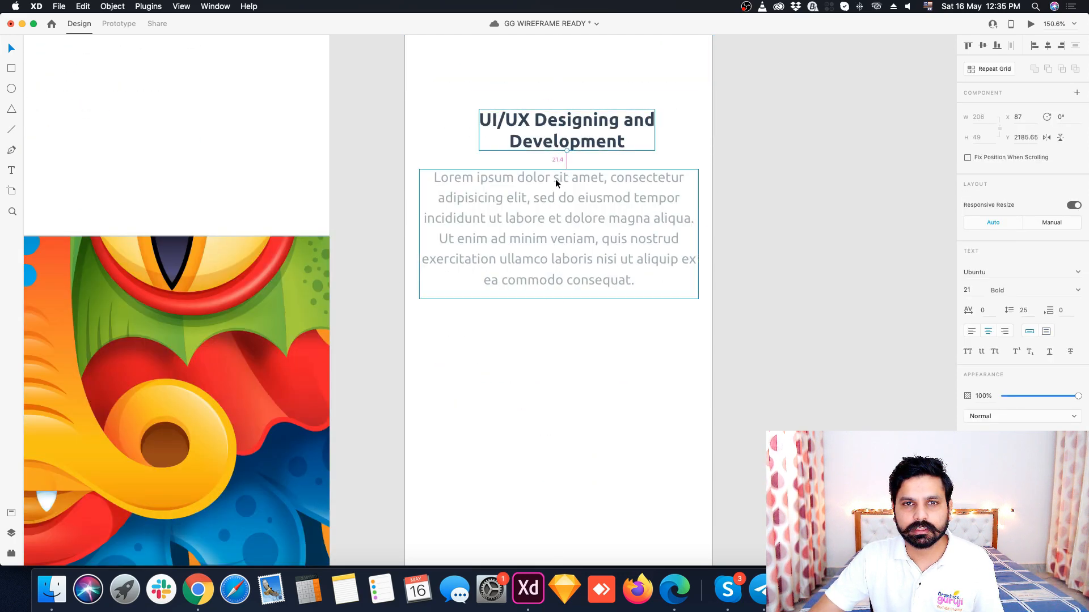
pyautogui.press('Down')
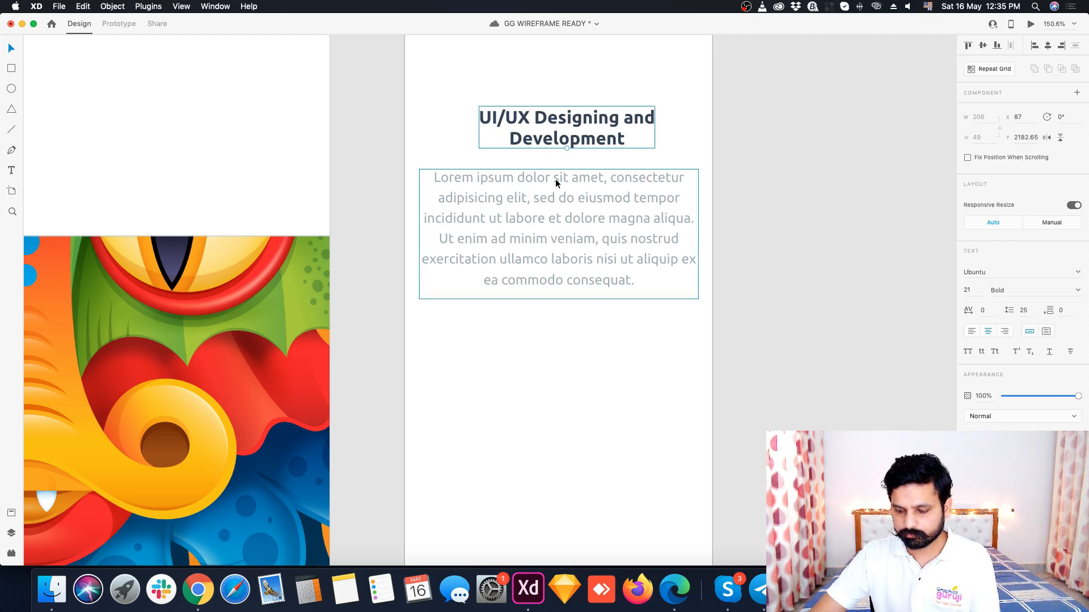
pyautogui.press('Down')
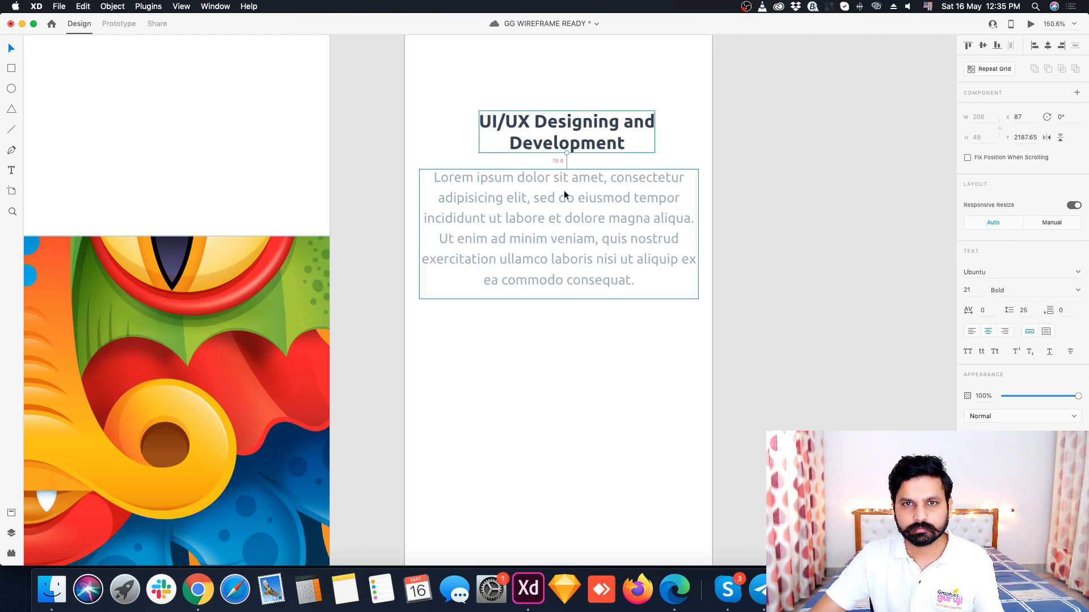
# - Nudge the paragraph under the UI/UX Designing and Development heading on Mobile to Y 2254.02
pyautogui.click(564, 195)
pyautogui.press('Up')
pyautogui.press('Up')
pyautogui.press('Up')
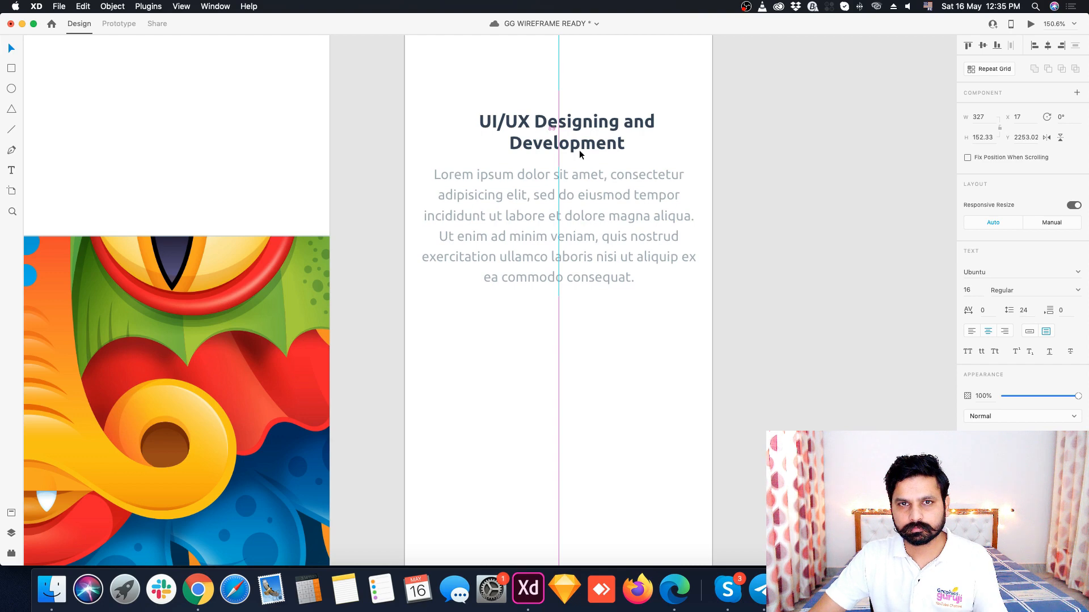
pyautogui.press('Down')
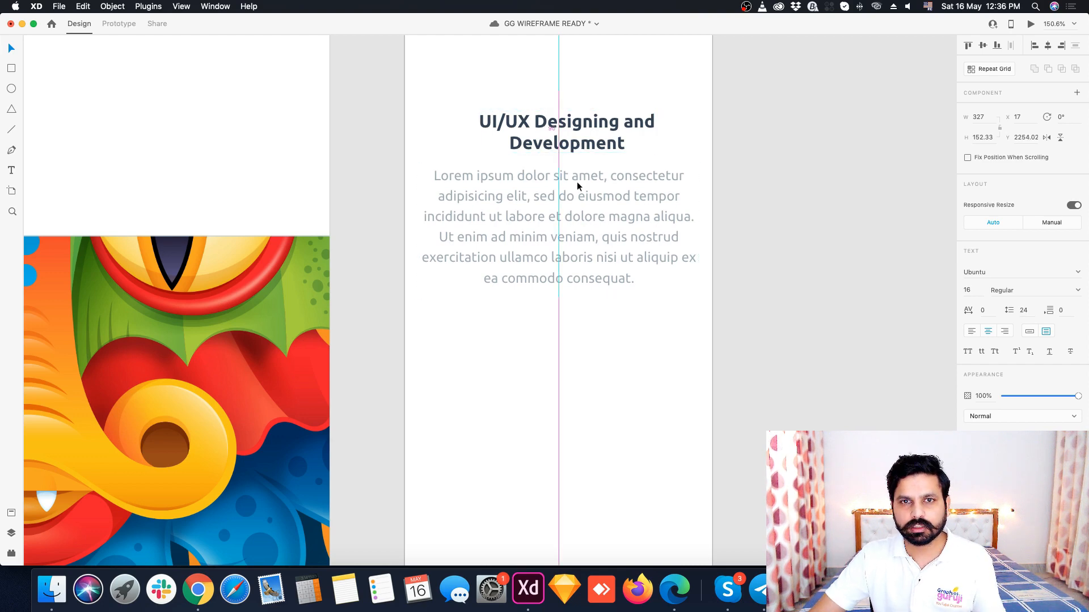
pyautogui.click(560, 423)
# - Copy the notebook photo from the desktop page to Mobile and place it below the UI/UX paragraph at X 0, Y 2424
pyautogui.scroll(-5, 618, 180)
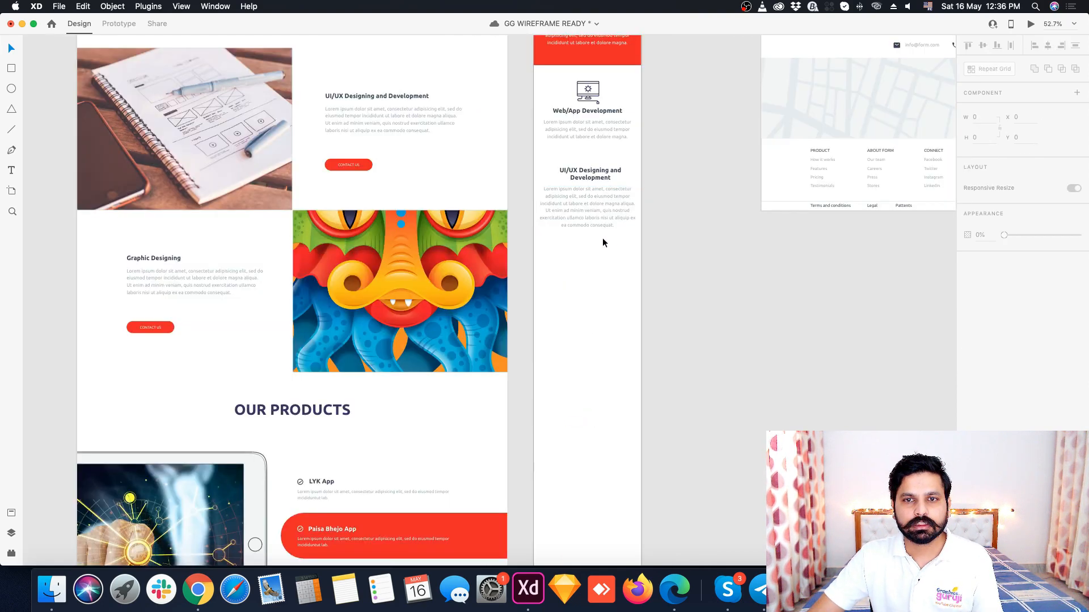
pyautogui.scroll(-2, 617, 218)
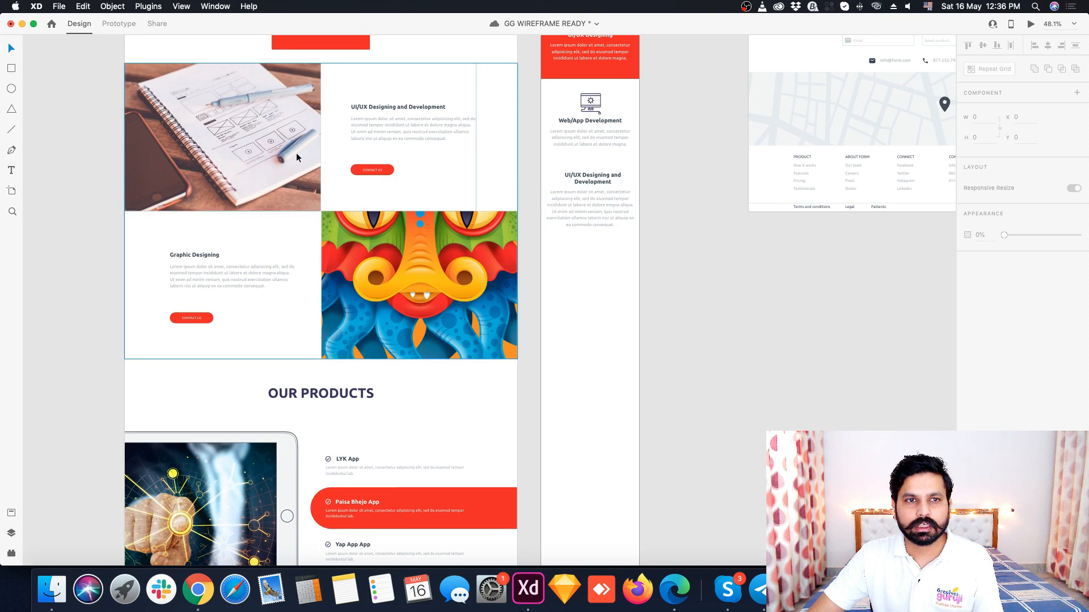
pyautogui.click(296, 152)
pyautogui.doubleClick(296, 170)
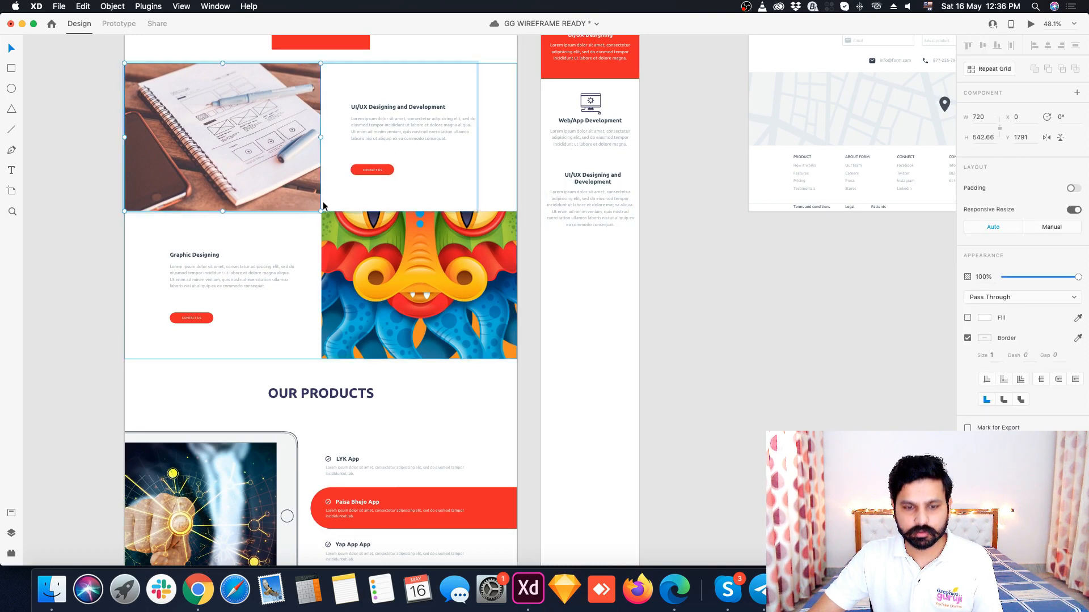
pyautogui.scroll(3, 580, 246)
pyautogui.press('super+v')
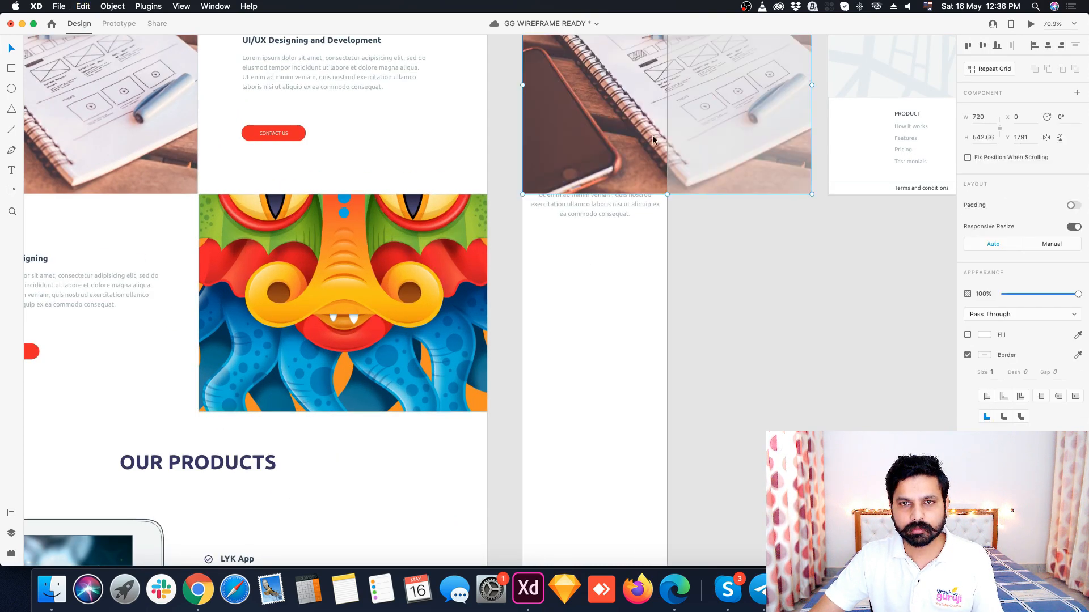
pyautogui.moveTo(653, 139); pyautogui.dragTo(669, 357)
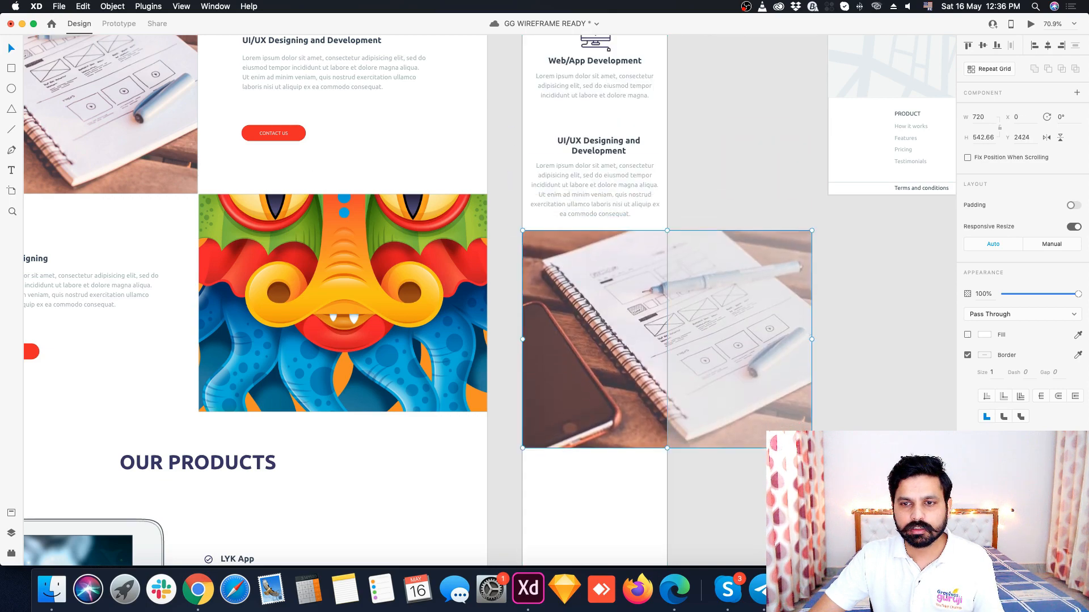
# - Scale the notebook photo on Mobile proportionally to about 335 by 247 with side margins, at about X 13
pyautogui.moveTo(811, 448); pyautogui.dragTo(659, 379)
pyautogui.scroll(5, 653, 273)
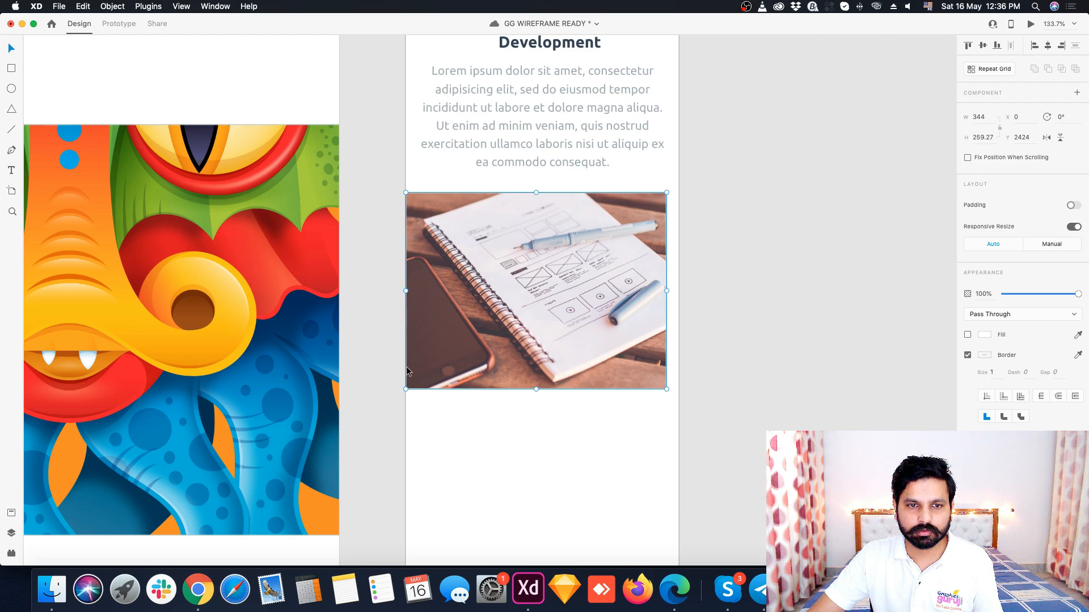
pyautogui.moveTo(406, 389); pyautogui.dragTo(416, 378)
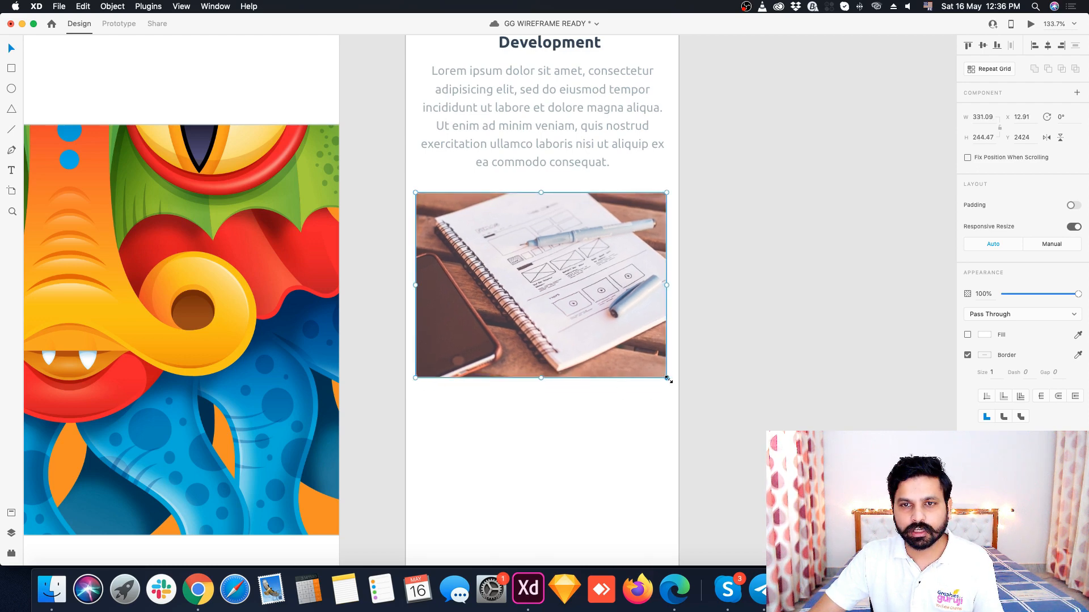
pyautogui.moveTo(668, 379); pyautogui.dragTo(670, 380)
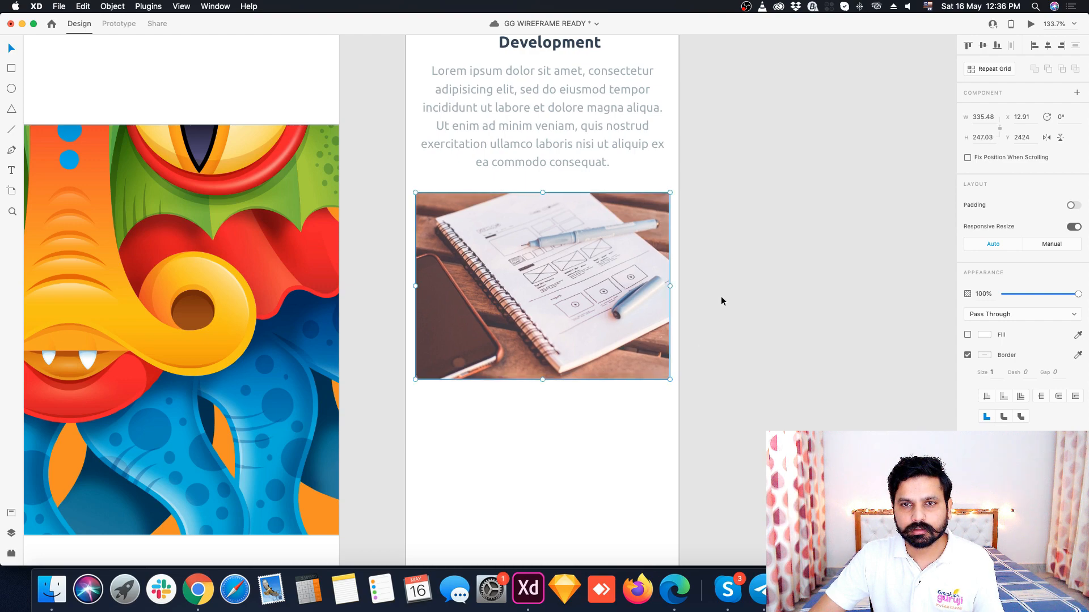
pyautogui.click(720, 298)
# - Copy the UI/UX section's CONTACT US button to Mobile and center it below the notebook photo at X 100, Y 2702
pyautogui.scroll(-5, 591, 252)
pyautogui.scroll(-2, 591, 252)
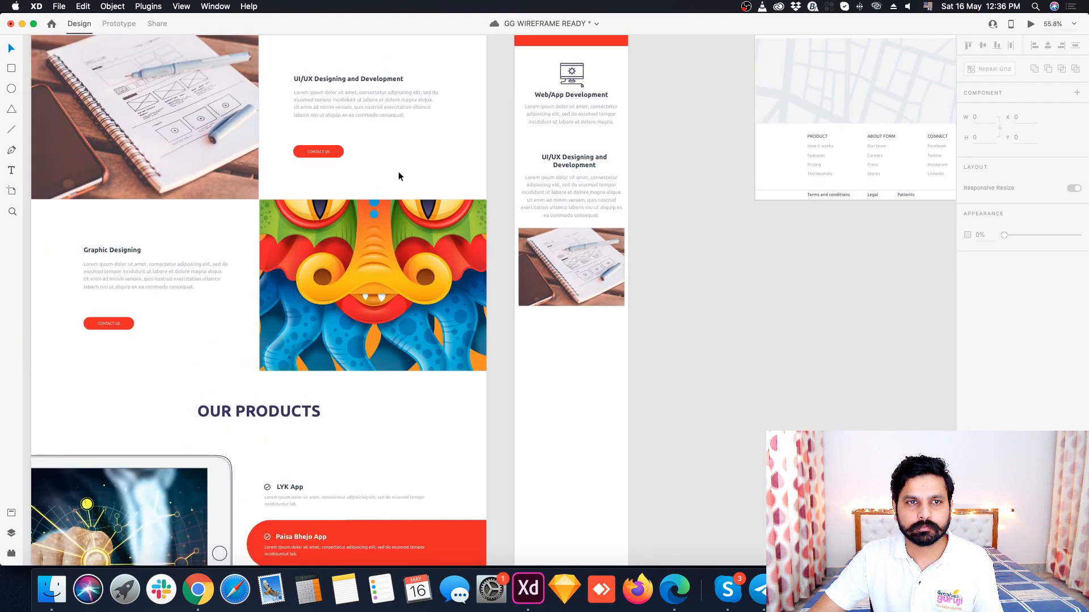
pyautogui.click(325, 152)
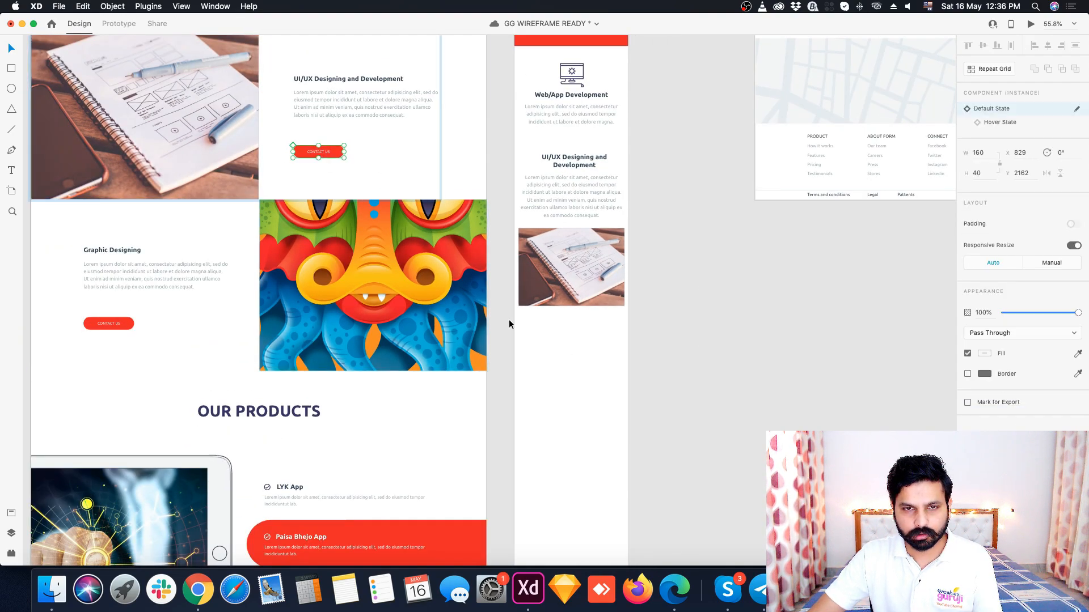
pyautogui.click(594, 356)
pyautogui.press('super+v')
pyautogui.scroll(5, 590, 347)
pyautogui.moveTo(571, 270); pyautogui.dragTo(574, 308)
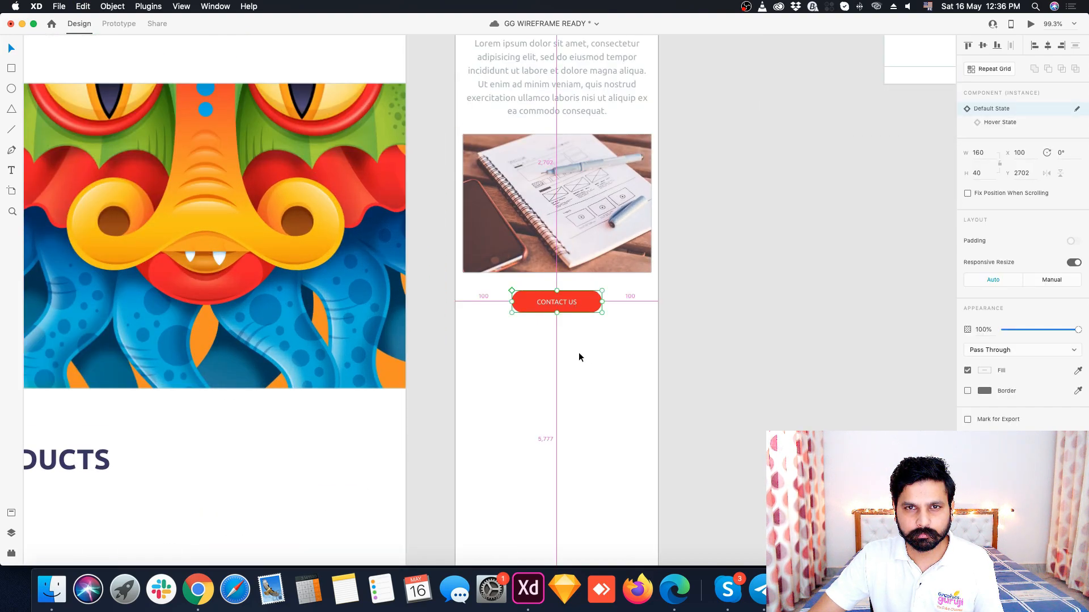
# - Shorten the Mobile hero paragraph's text box to fit its three lines and move the hero CONTACT US button up to Y 329
pyautogui.scroll(-4, 578, 353)
pyautogui.scroll(10, 579, 353)
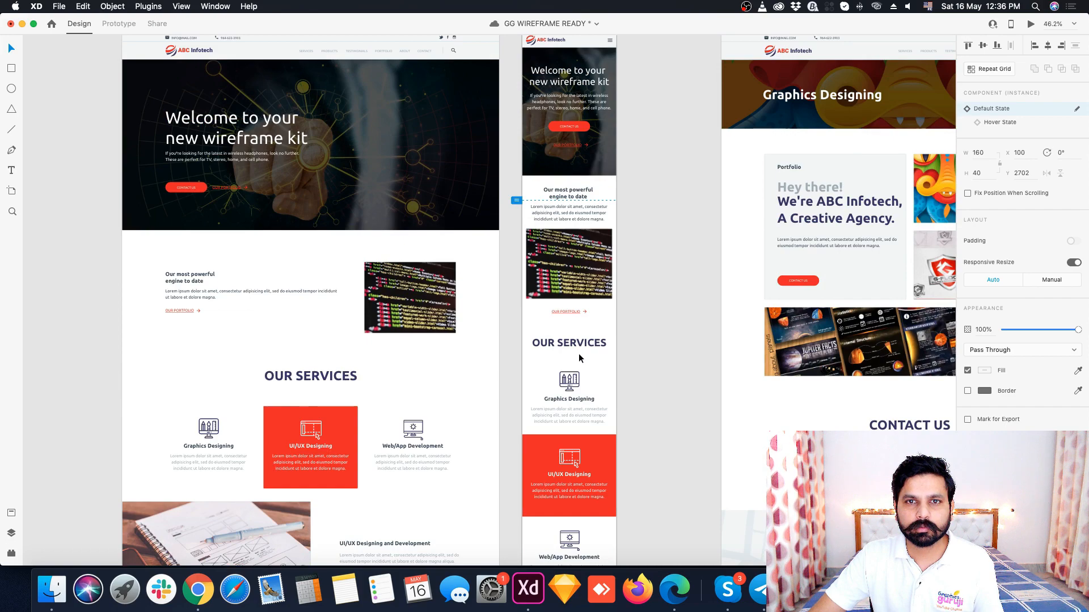
pyautogui.scroll(5, 579, 354)
pyautogui.scroll(6, 579, 310)
pyautogui.doubleClick(579, 291)
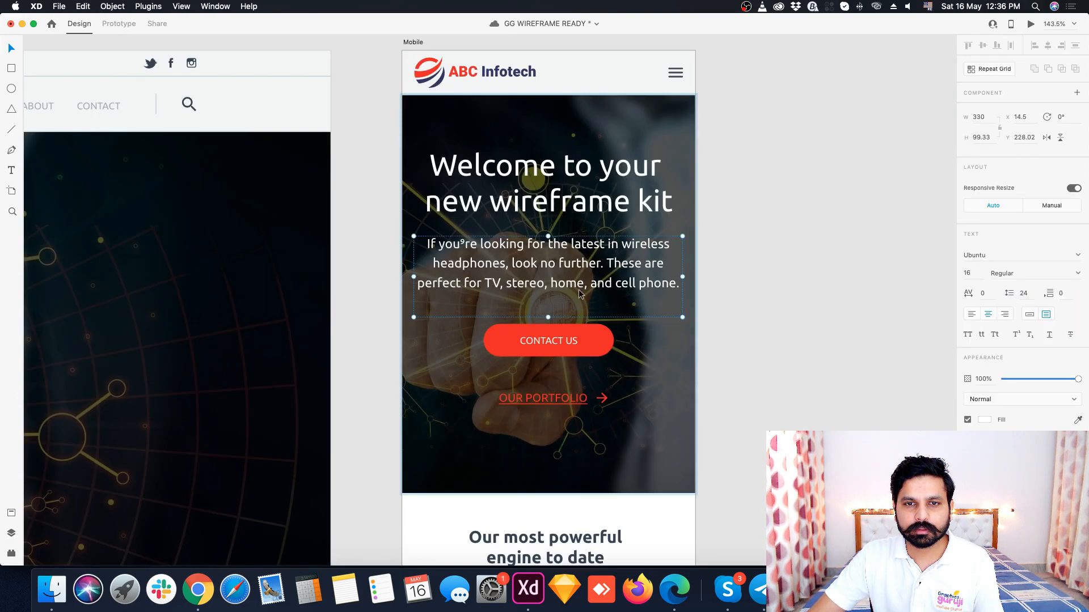
pyautogui.moveTo(548, 317); pyautogui.dragTo(548, 294)
pyautogui.click(561, 334)
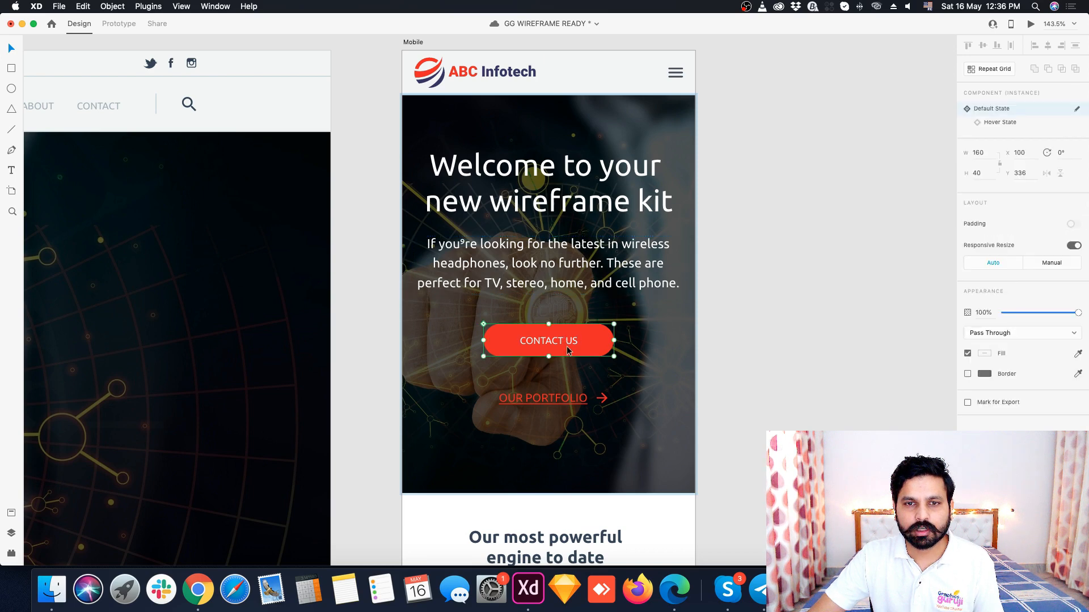
pyautogui.moveTo(568, 350); pyautogui.dragTo(567, 344)
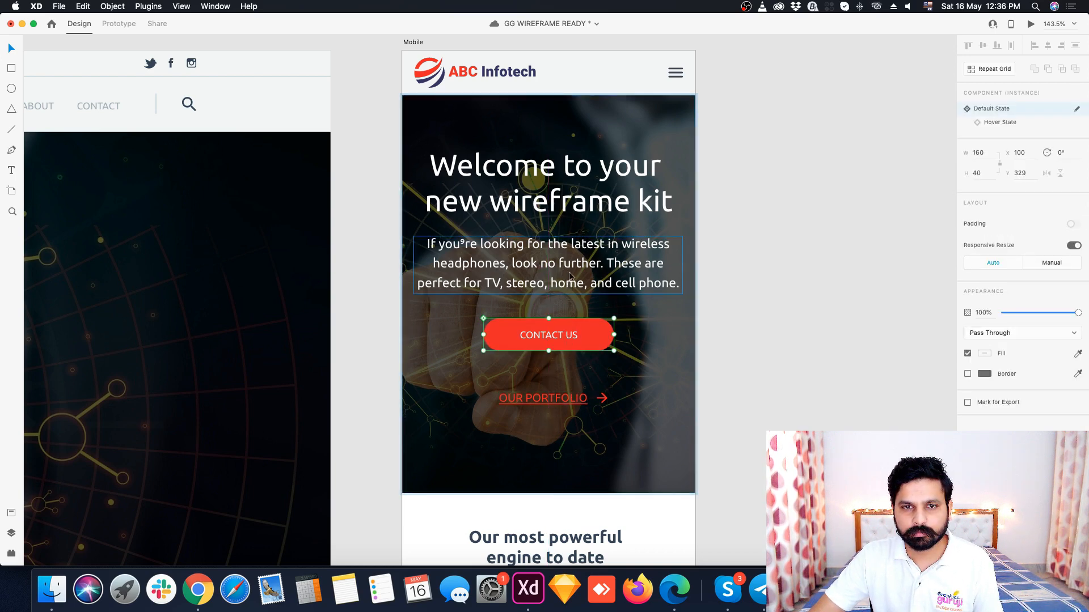
# - Check the spacing between the notebook photo and the CONTACT US button below it on Mobile
pyautogui.scroll(-10, 570, 274)
pyautogui.scroll(8, 574, 322)
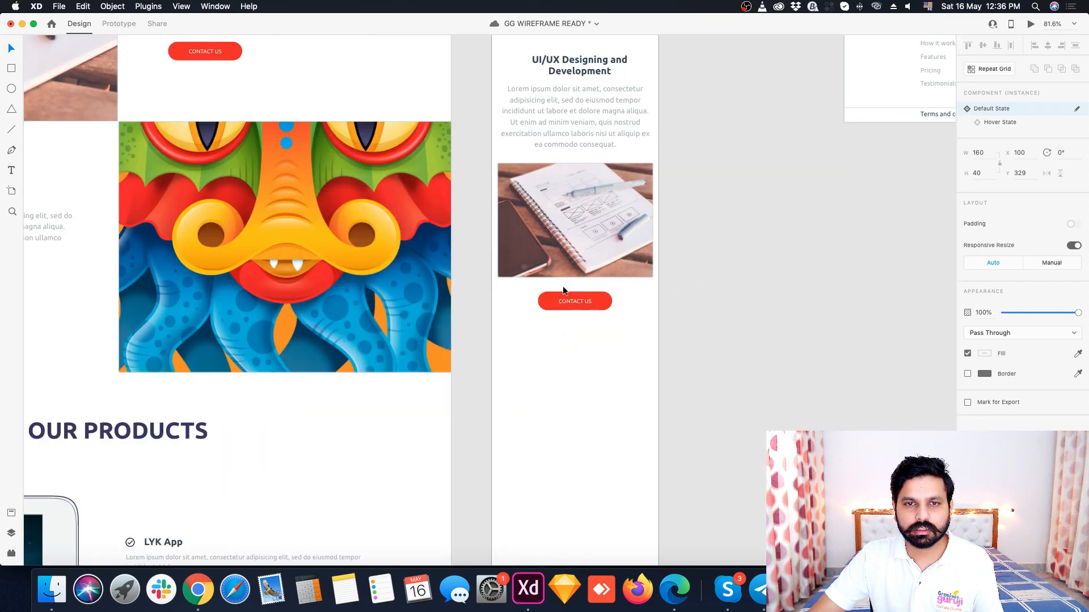
pyautogui.scroll(5, 574, 299)
pyautogui.click(574, 299)
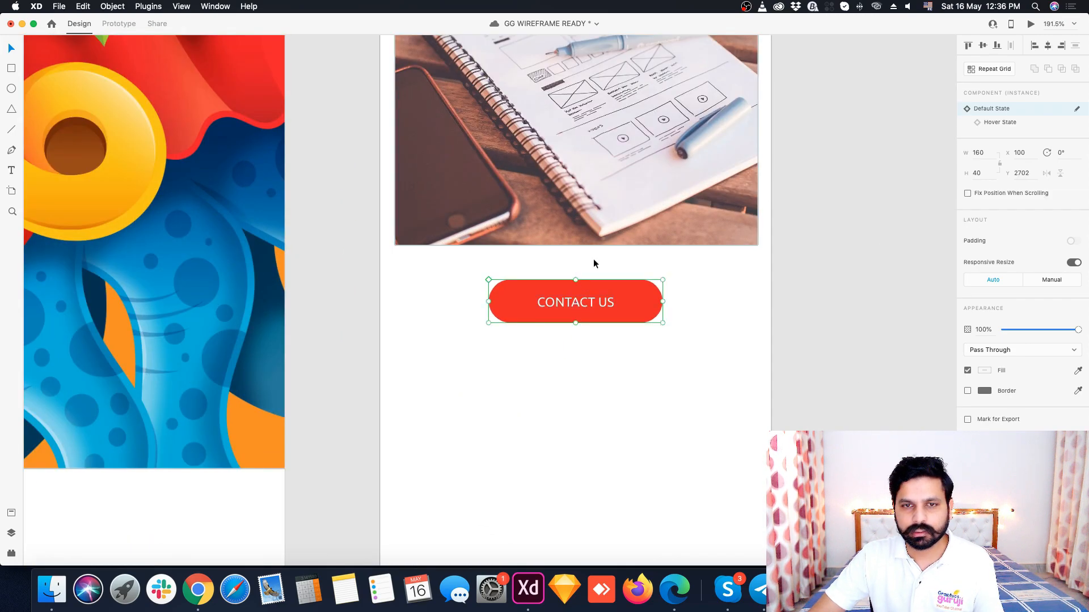
pyautogui.click(607, 366)
# - Compare the desktop UI/UX and Graphic Designing sections with the Mobile layout
pyautogui.scroll(-3, 600, 221)
pyautogui.scroll(-6, 600, 218)
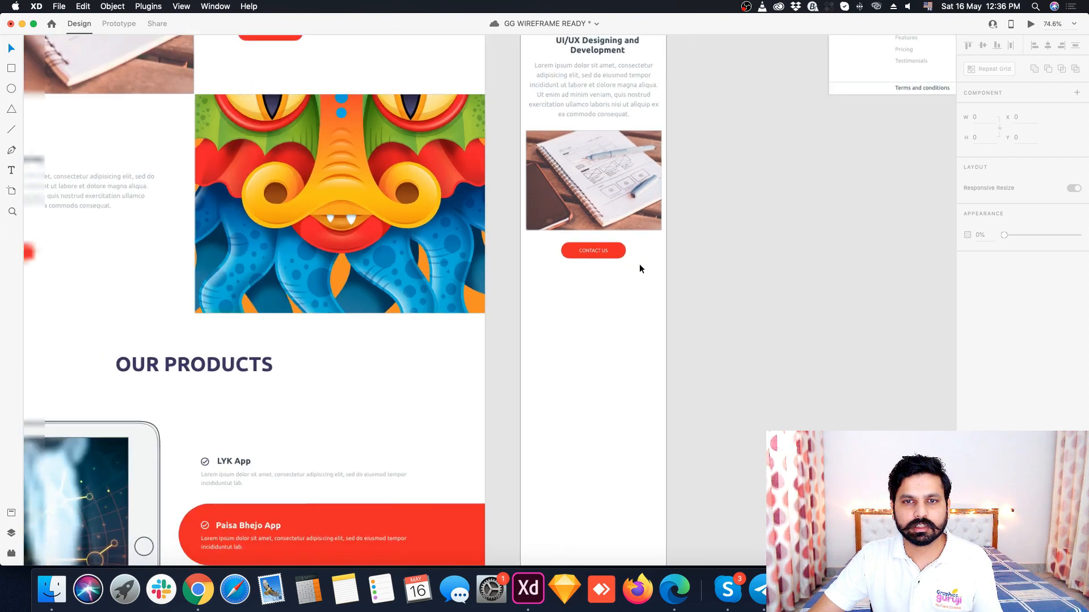
pyautogui.scroll(1, 632, 275)
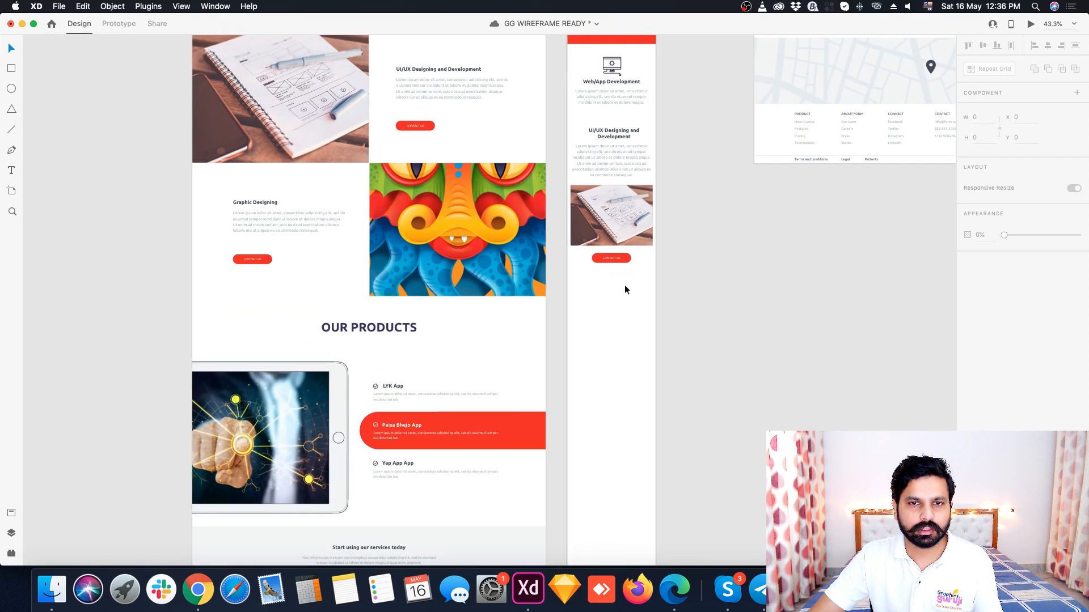
pyautogui.click(265, 207)
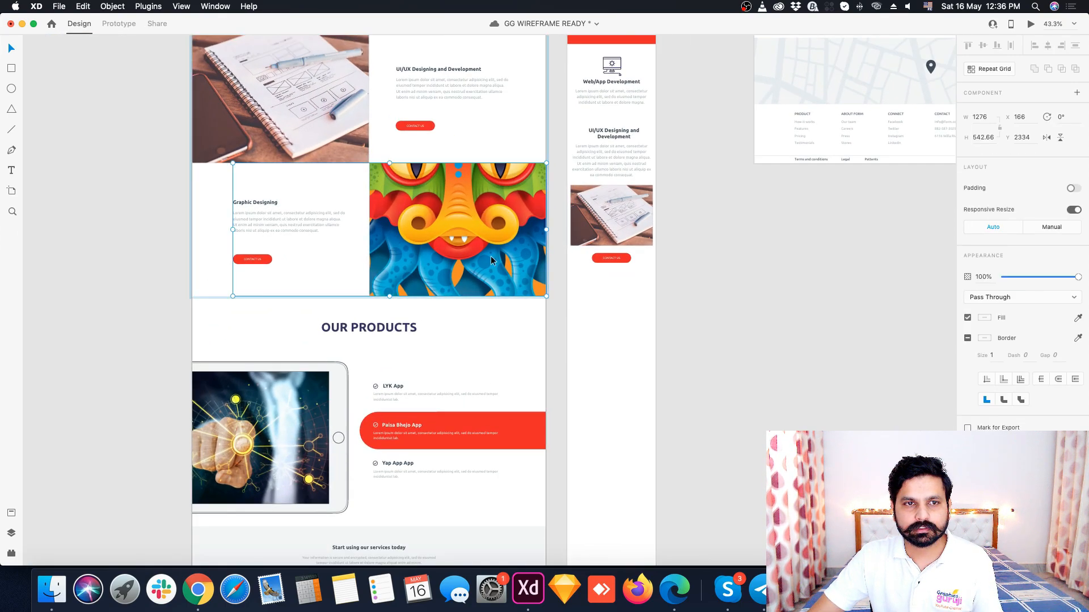
pyautogui.scroll(1, 270, 222)
pyautogui.scroll(1, 592, 135)
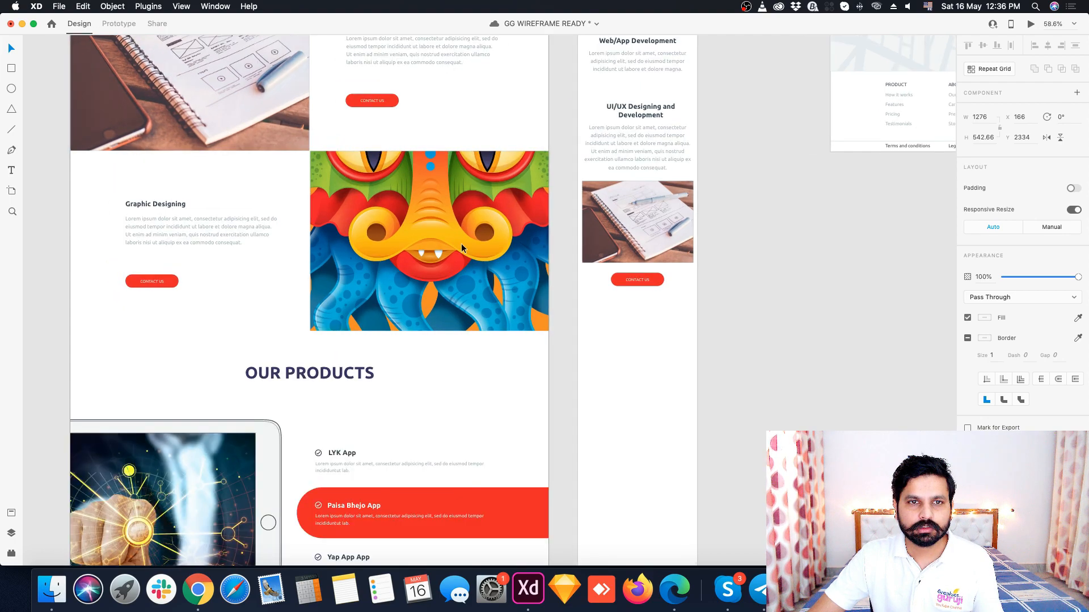
pyautogui.scroll(1, 297, 242)
pyautogui.scroll(1, 286, 240)
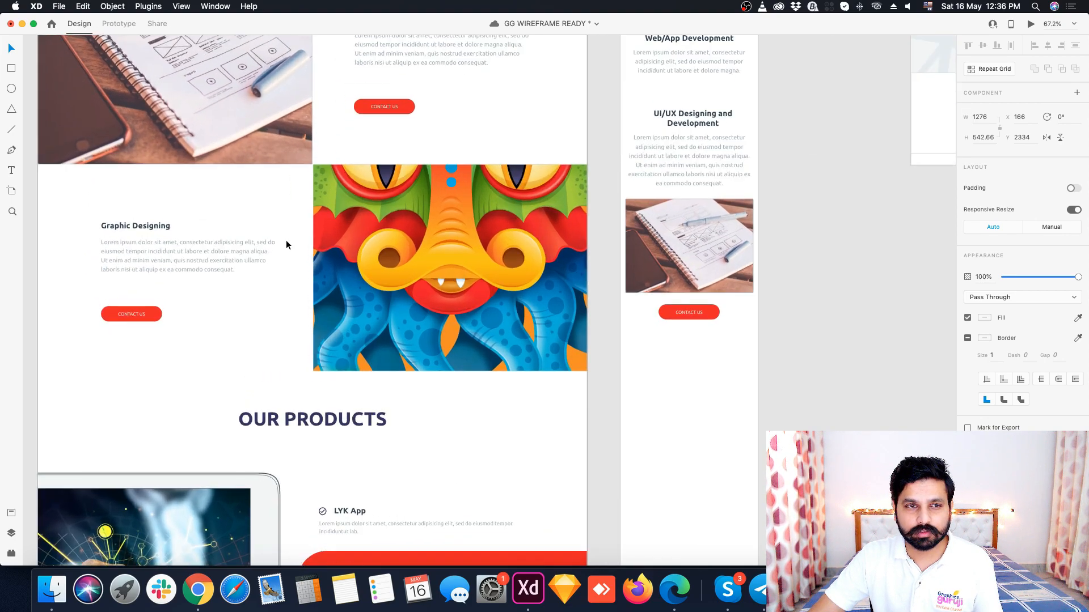
pyautogui.scroll(2, 286, 240)
pyautogui.scroll(2, 381, 145)
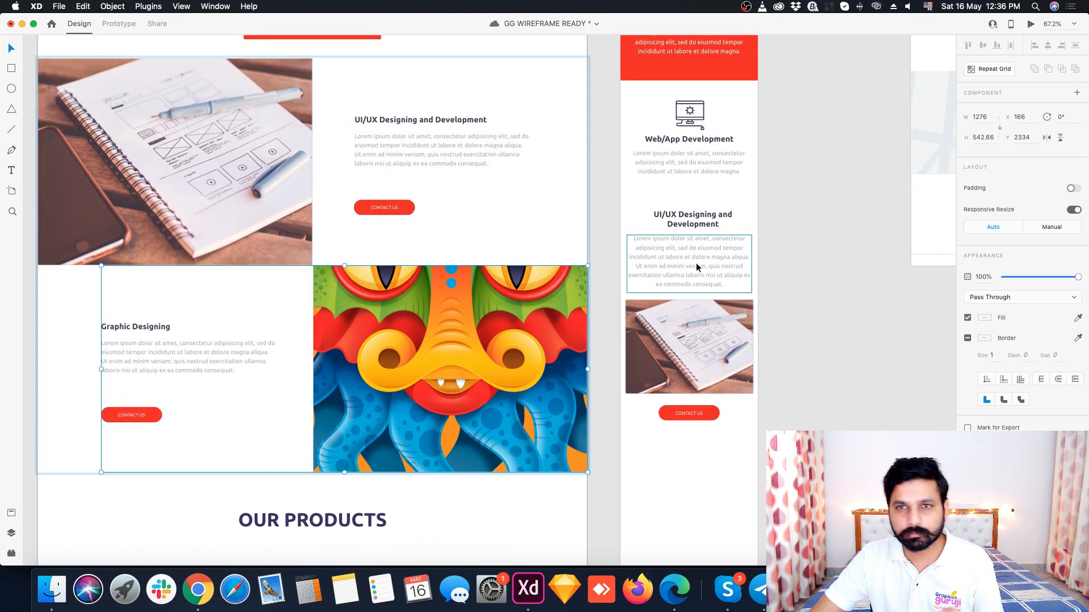
# - Center the UI/UX Designing and Development heading horizontally on Mobile above its paragraph
pyautogui.click(698, 224)
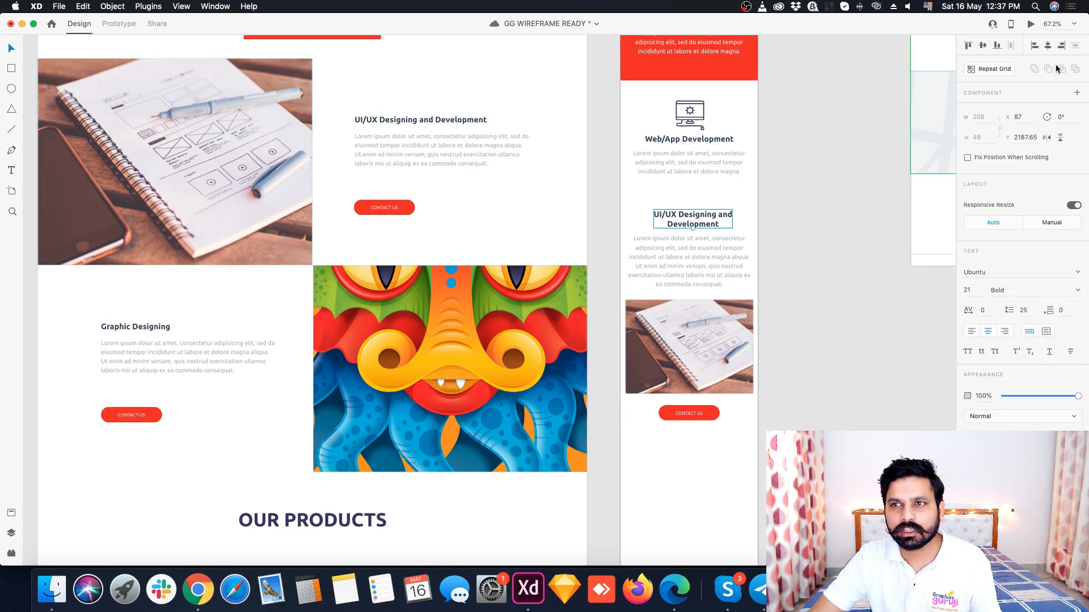
pyautogui.click(1047, 45)
pyautogui.click(729, 255)
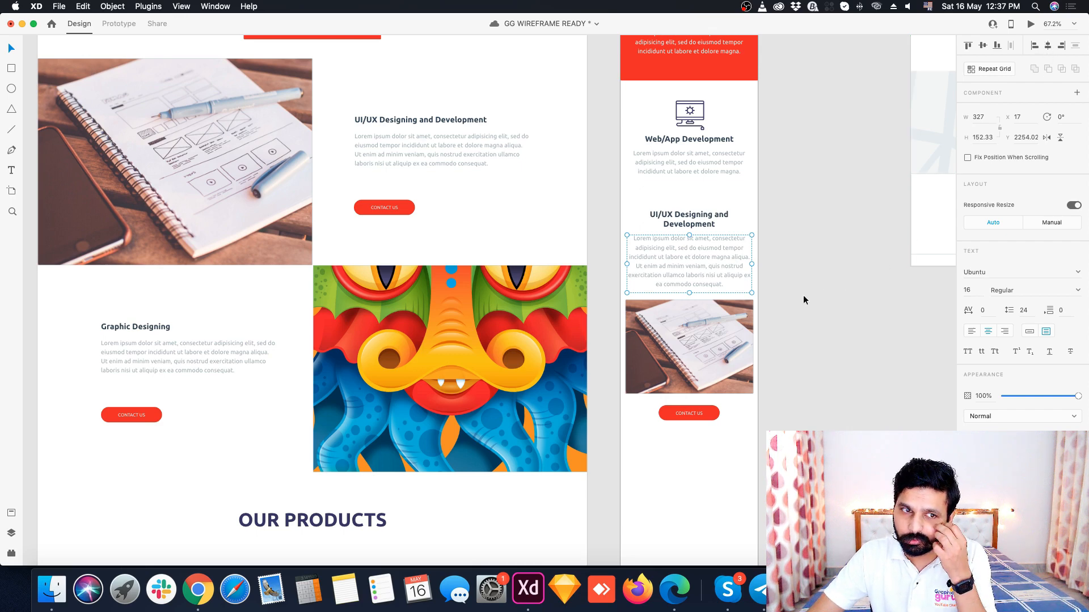
pyautogui.click(196, 348)
pyautogui.doubleClick(196, 348)
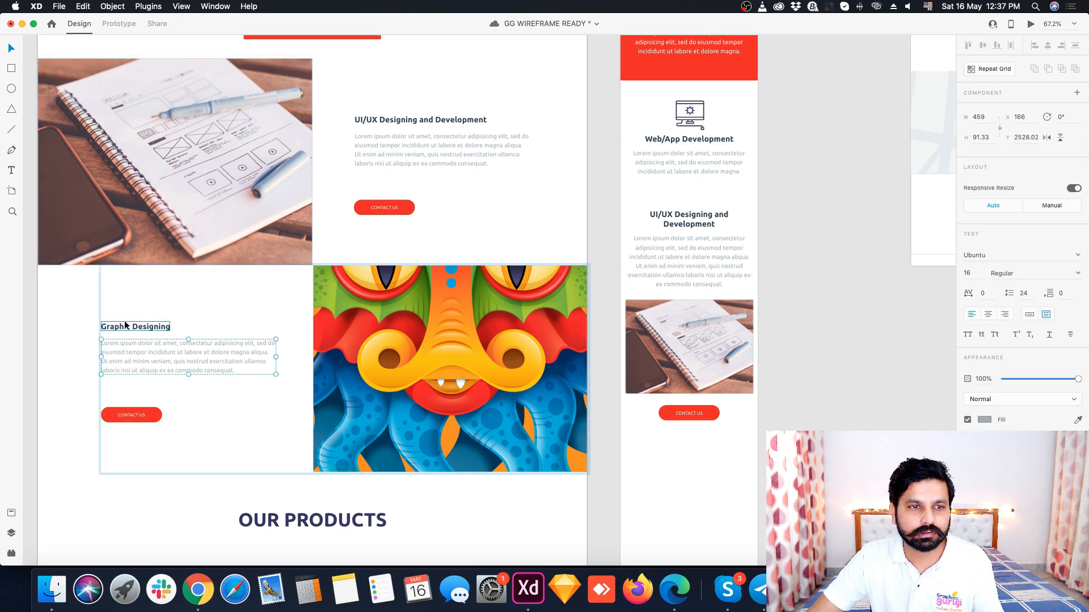
pyautogui.keyDown('shift'); pyautogui.click(126, 326); pyautogui.keyUp('shift')
pyautogui.scroll(-2, 181, 352)
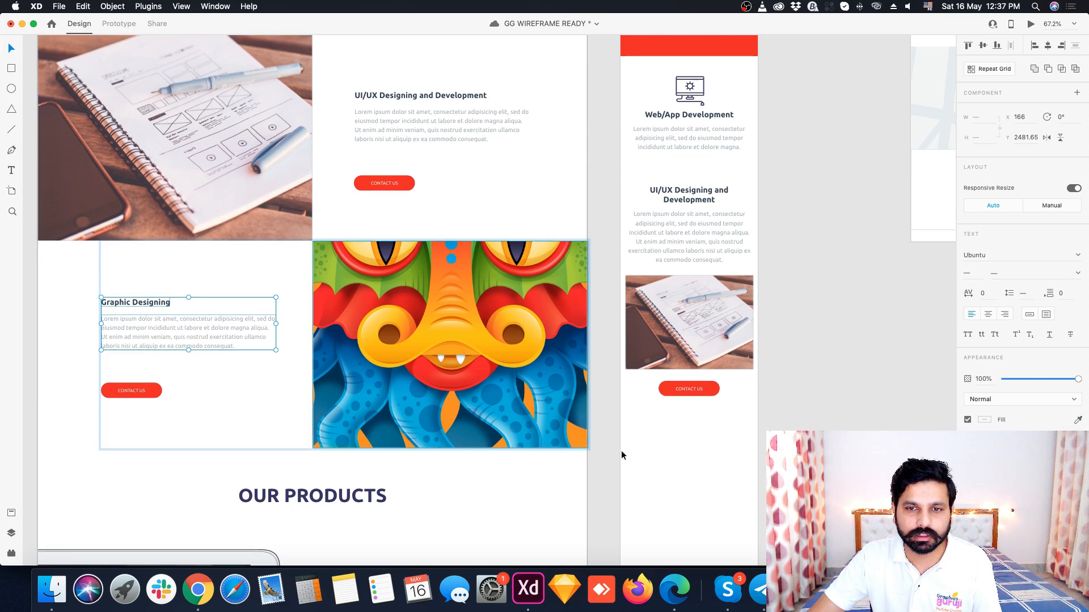
pyautogui.click(685, 471)
# - Duplicate the Mobile UI/UX heading and paragraph together below the CONTACT US button, with the heading at Y 2787.65
pyautogui.doubleClick(701, 203)
pyautogui.keyDown('shift'); pyautogui.click(698, 236); pyautogui.keyUp('shift')
pyautogui.moveTo(698, 236); pyautogui.dragTo(704, 464)
pyautogui.scroll(-2, 703, 460)
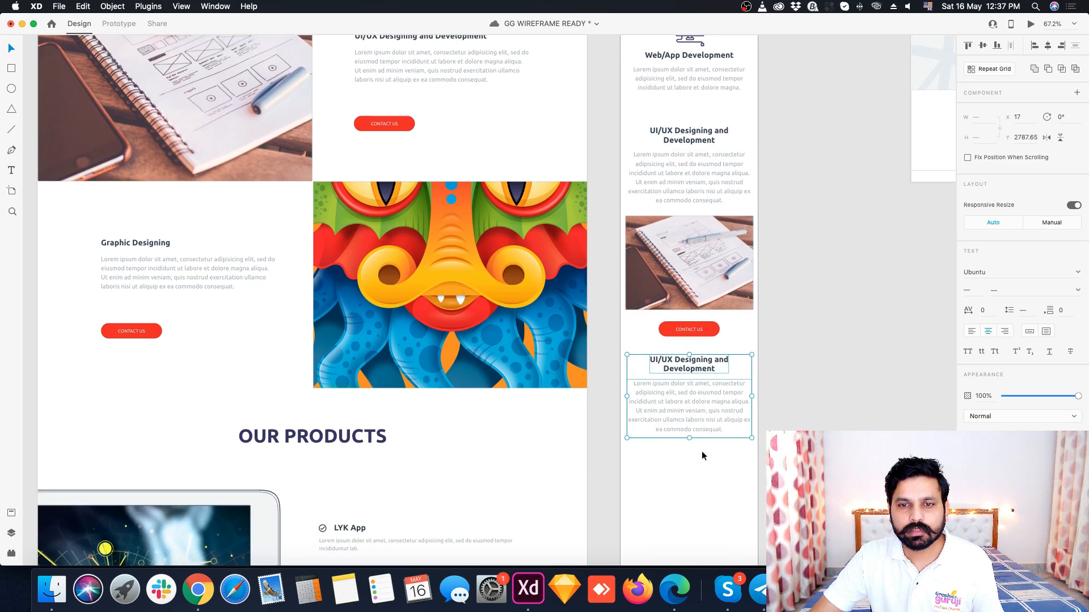
pyautogui.click(687, 471)
# - Replace the duplicated Mobile heading's text with "Graphic Designing", copied from the desktop section's heading
pyautogui.doubleClick(166, 244)
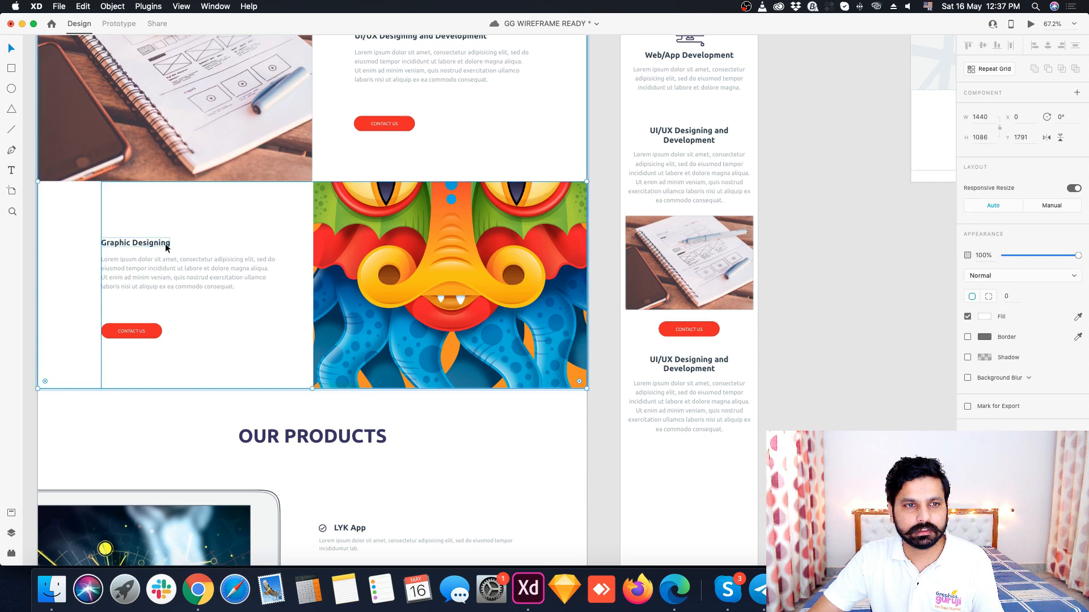
pyautogui.doubleClick(165, 244)
pyautogui.press('super+c')
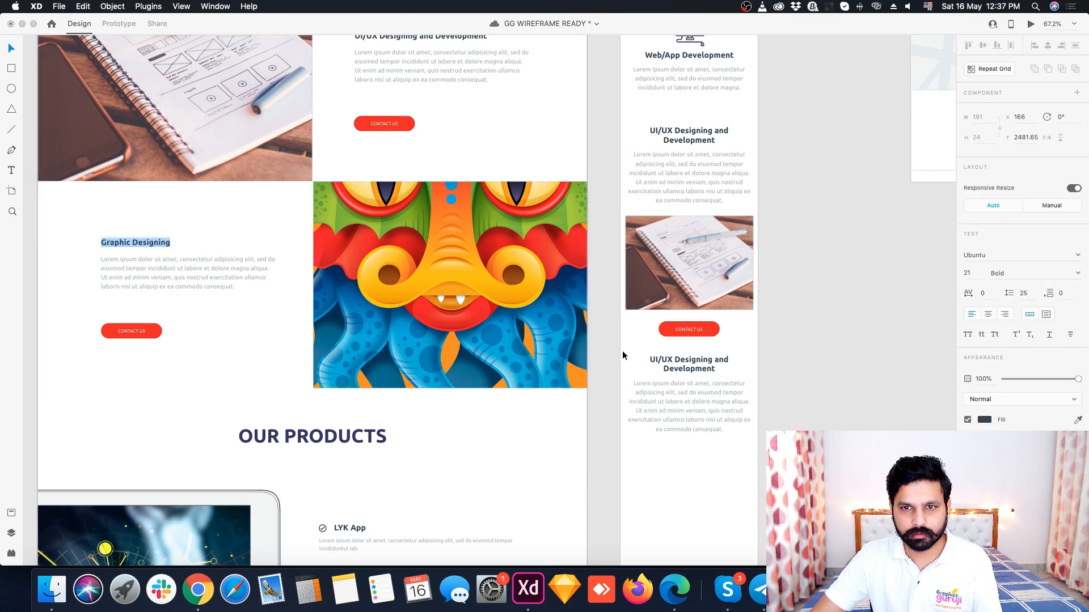
pyautogui.press('Escape')
pyautogui.doubleClick(681, 368)
pyautogui.press('super+v')
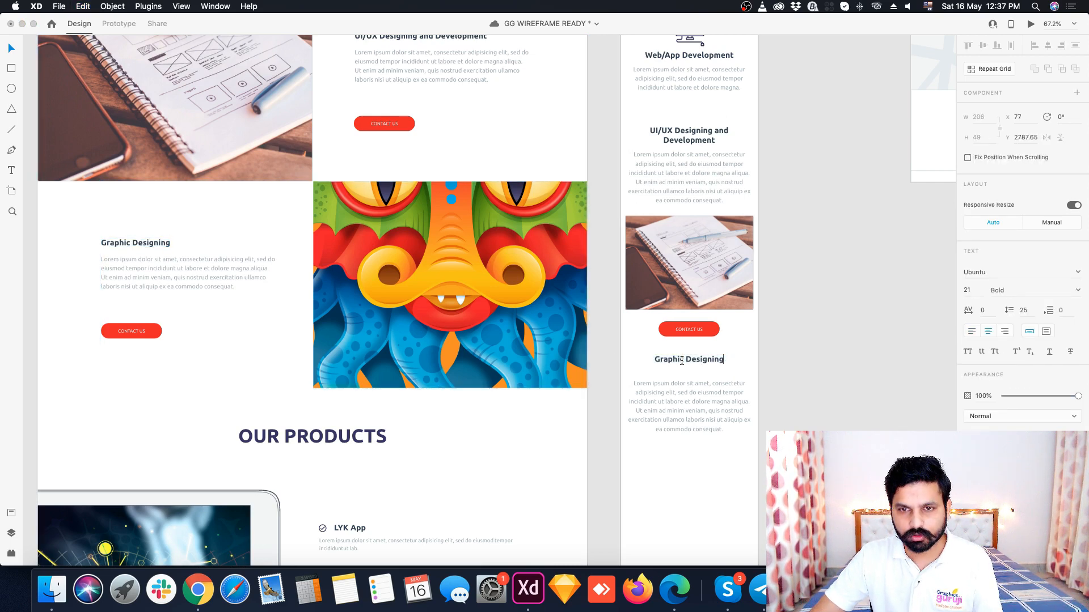
pyautogui.press('Escape')
# - Move the paragraph under the Mobile Graphic Designing heading up to Y 2829.02, matching the UI/UX section's heading-to-paragraph gap
pyautogui.moveTo(705, 431); pyautogui.dragTo(702, 412)
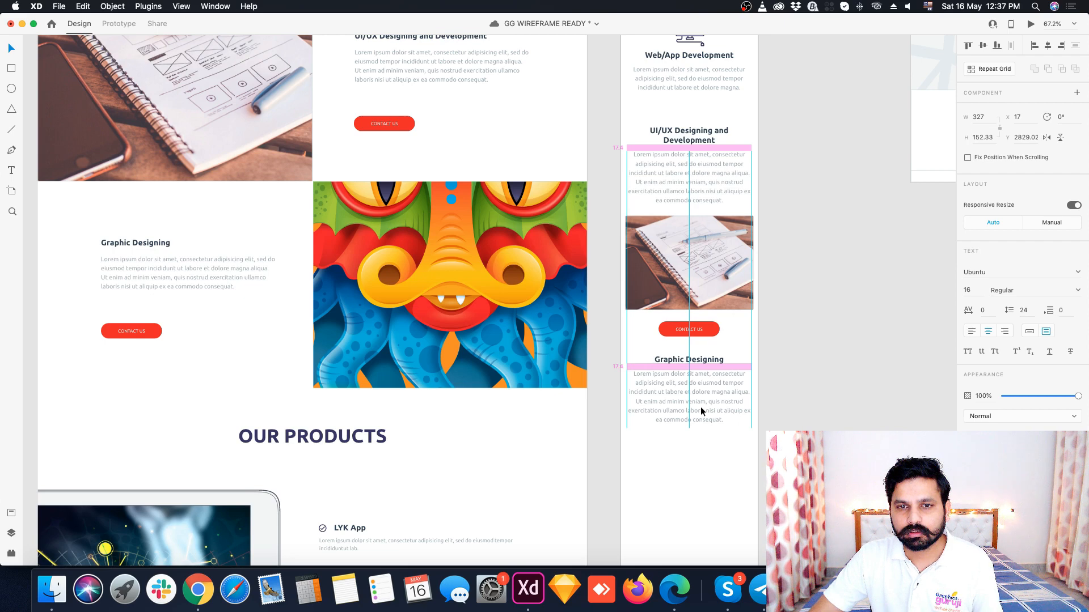
pyautogui.click(701, 411)
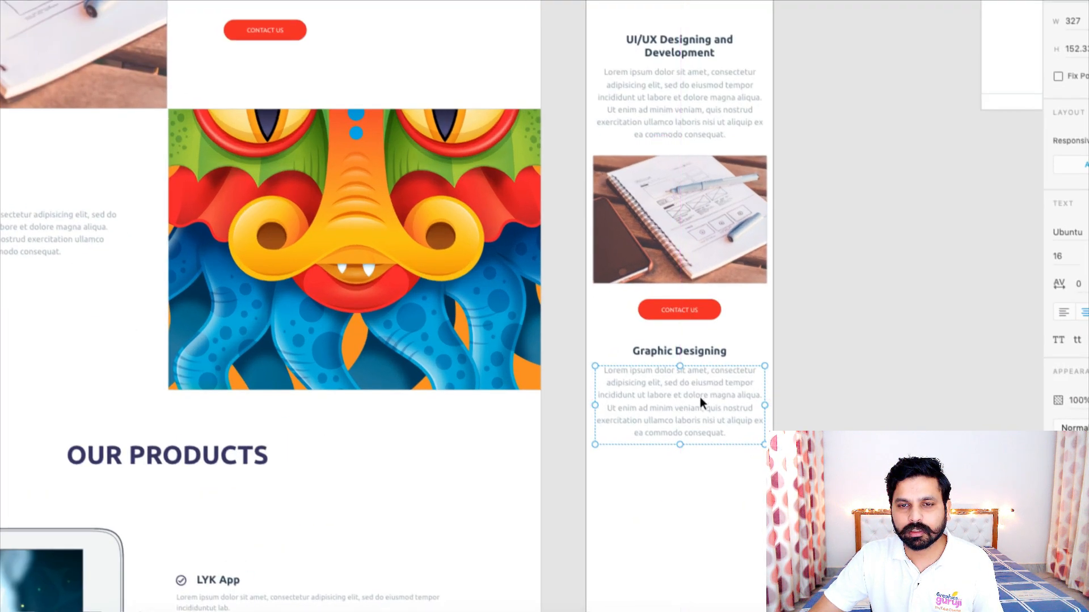
pyautogui.moveTo(686, 381)
pyautogui.mouseDown()
pyautogui.moveTo(689, 396)
pyautogui.moveTo(689, 387)
pyautogui.mouseUp()
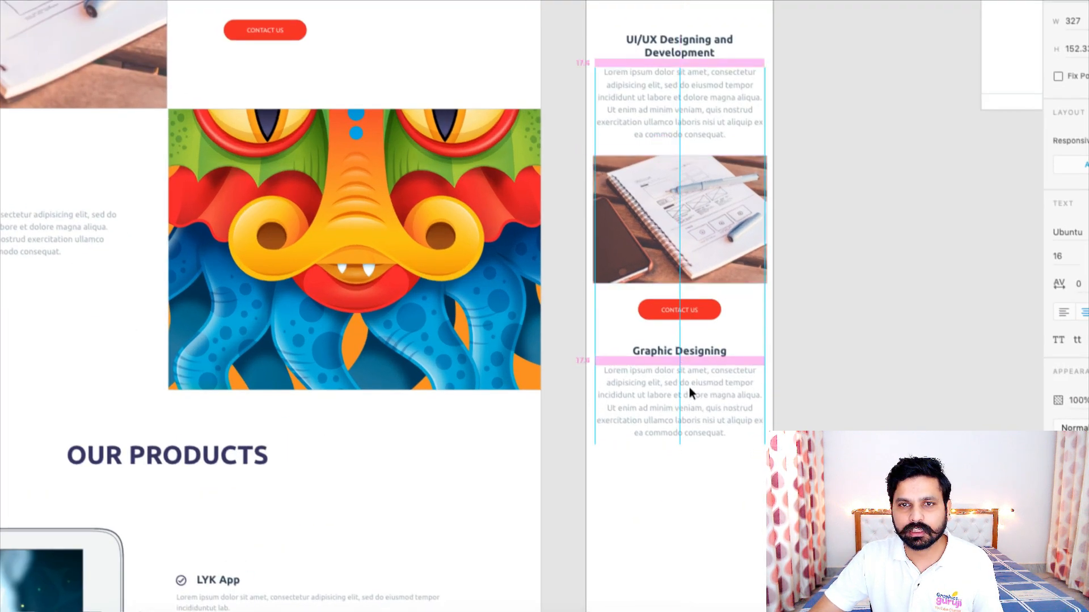
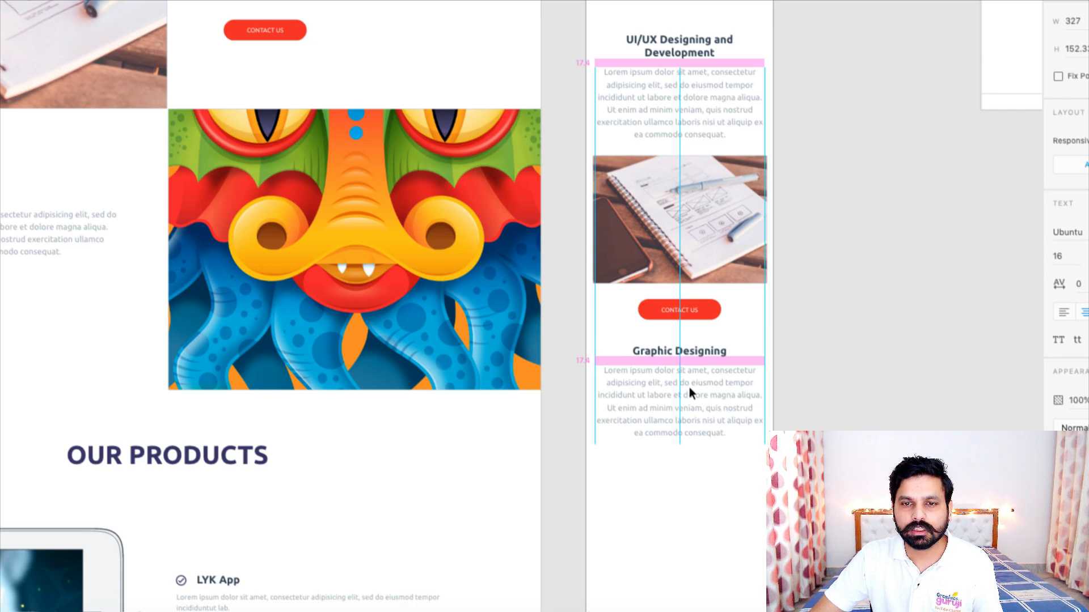
pyautogui.moveTo(689, 387); pyautogui.dragTo(694, 398)
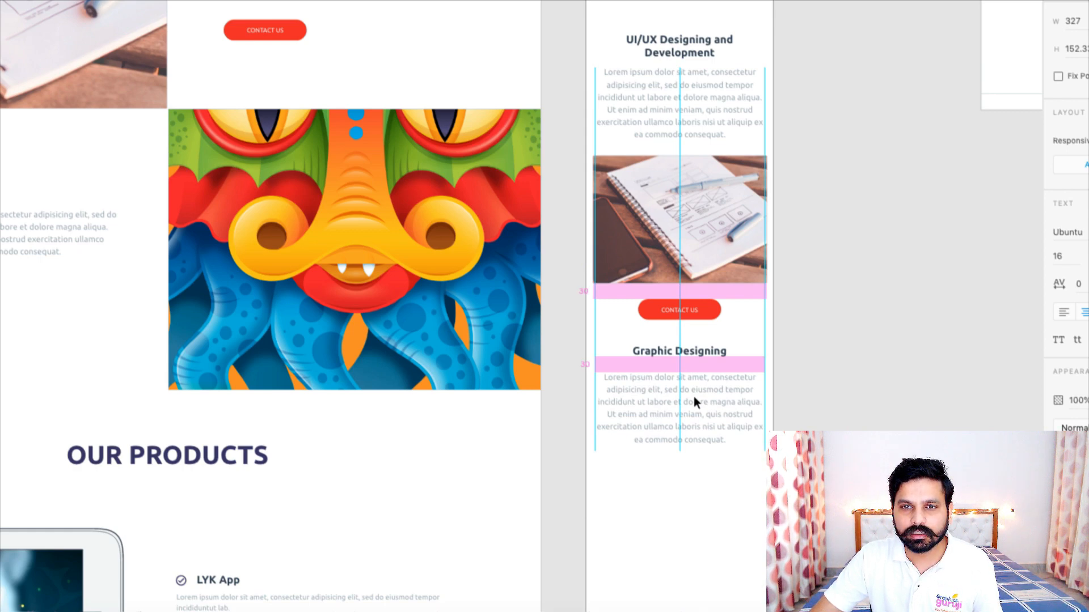
pyautogui.moveTo(693, 397); pyautogui.dragTo(693, 386)
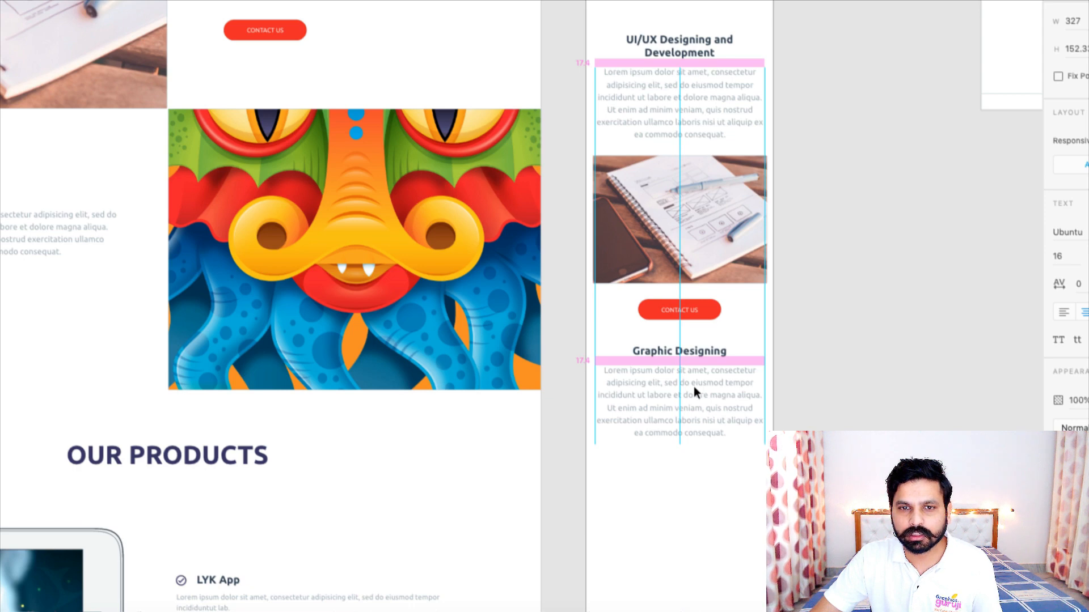
pyautogui.moveTo(693, 386); pyautogui.dragTo(693, 386)
# - Copy the monster illustration from the desktop Graphic Designing section and paste it onto Mobile
pyautogui.scroll(-3, 769, 286)
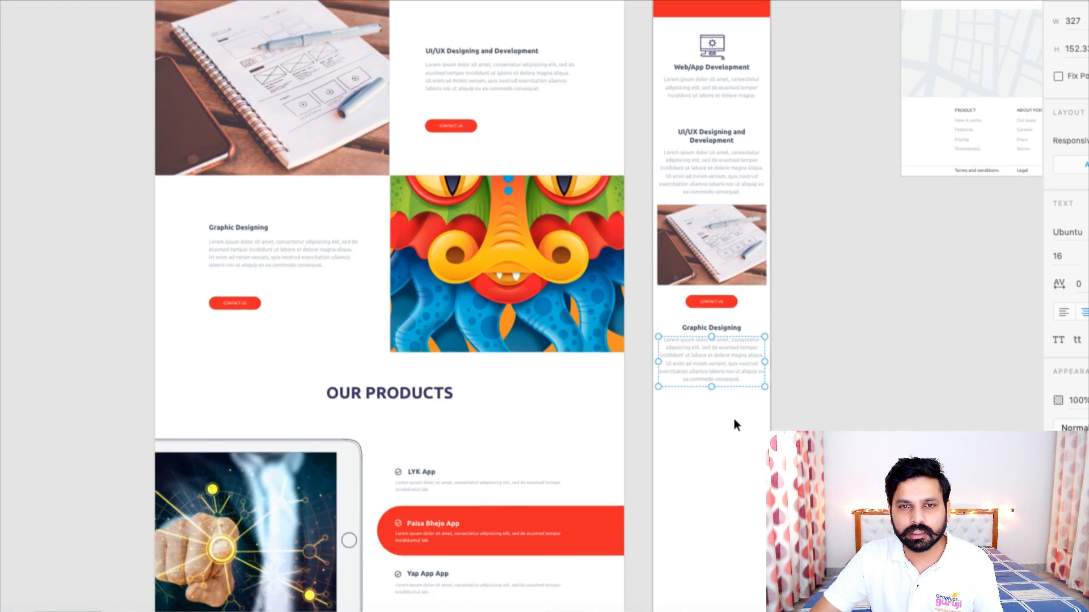
pyautogui.click(509, 301)
pyautogui.doubleClick(510, 301)
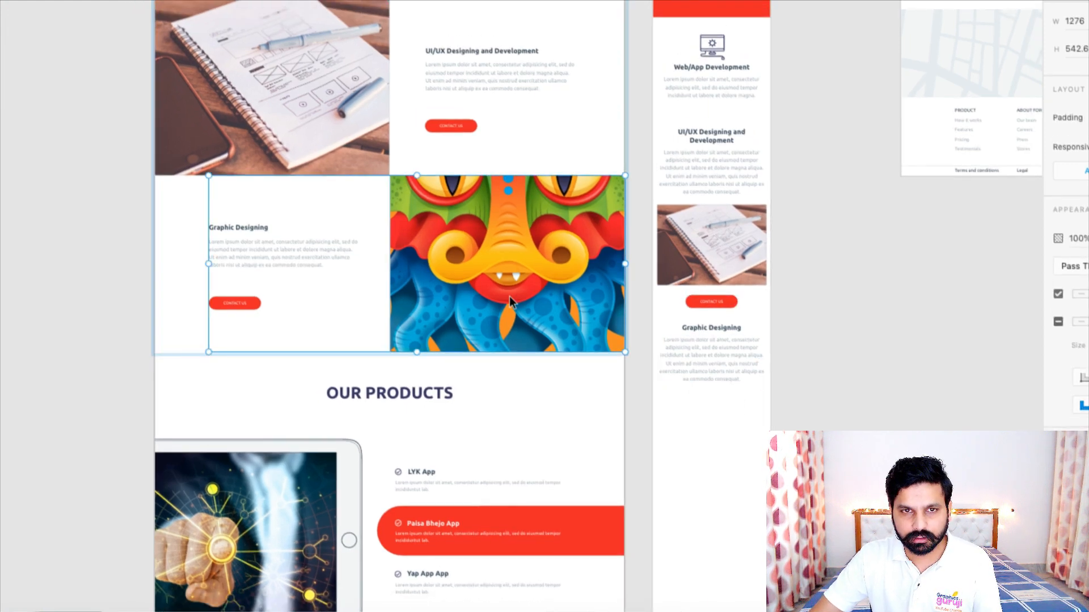
pyautogui.doubleClick(509, 301)
pyautogui.click(691, 429)
pyautogui.hotkey('ctrl', 'v')
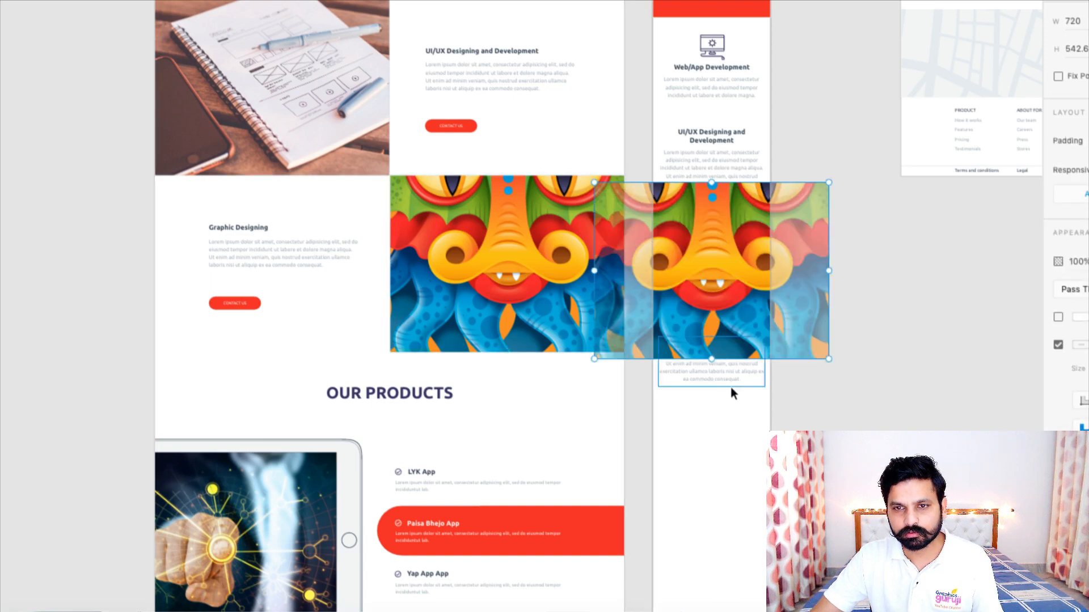
pyautogui.scroll(-3, 731, 387)
# - Align the pasted illustration with the notebook photo's top-left corner and resize it to about 335 by 247
pyautogui.moveTo(680, 157); pyautogui.dragTo(743, 176)
pyautogui.scroll(2, 747, 92)
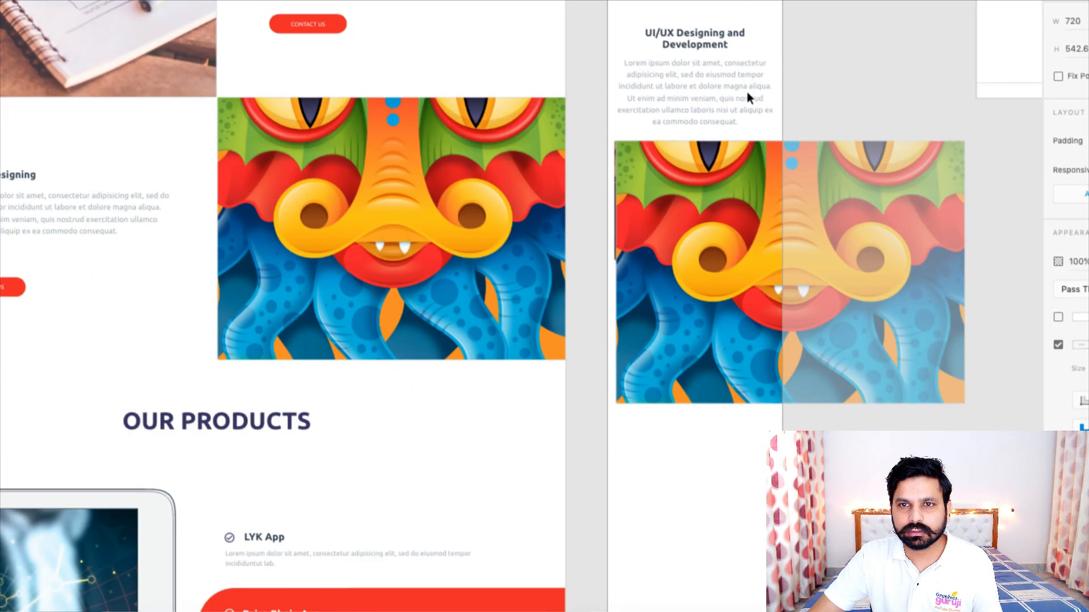
pyautogui.moveTo(891, 328); pyautogui.dragTo(889, 328)
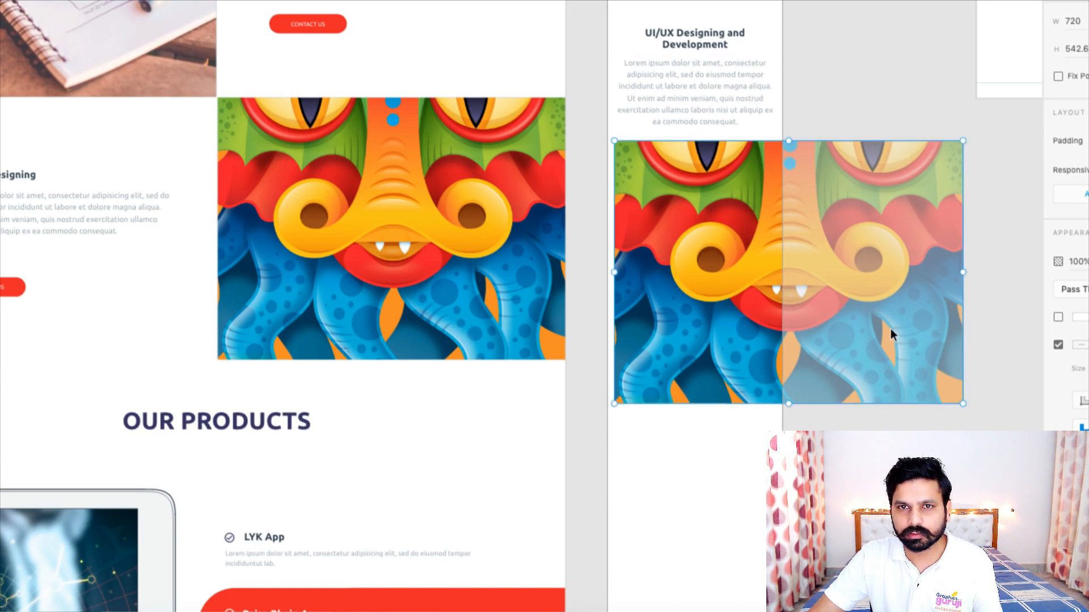
pyautogui.moveTo(963, 403); pyautogui.dragTo(776, 251)
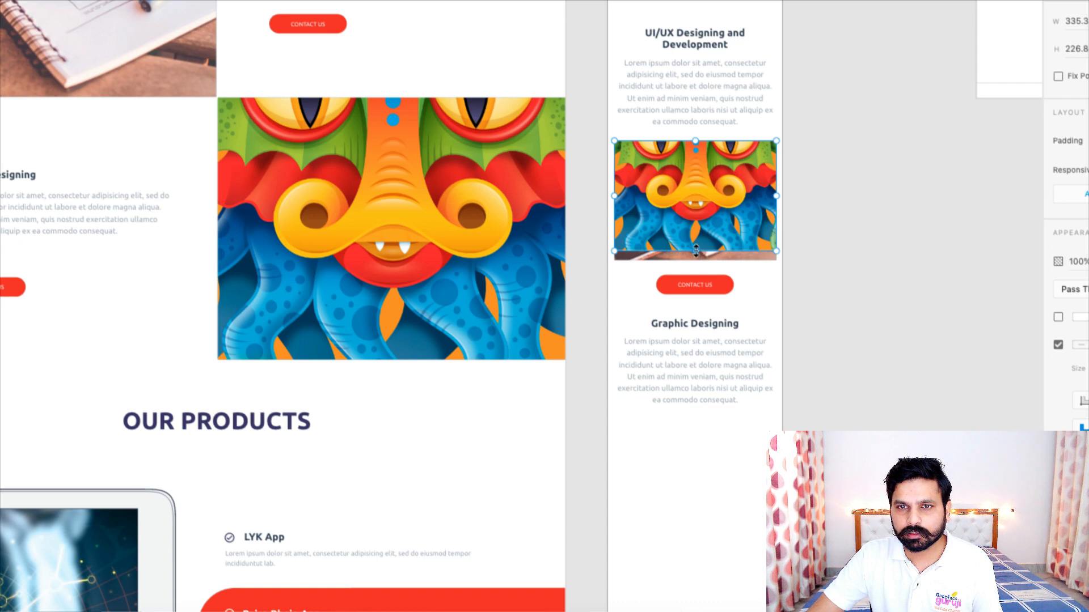
pyautogui.moveTo(695, 250); pyautogui.dragTo(696, 261)
# - Move the illustration below the Mobile Graphic Designing paragraph and duplicate the CONTACT US button centered beneath it
pyautogui.moveTo(720, 205); pyautogui.dragTo(728, 465)
pyautogui.scroll(-3, 728, 465)
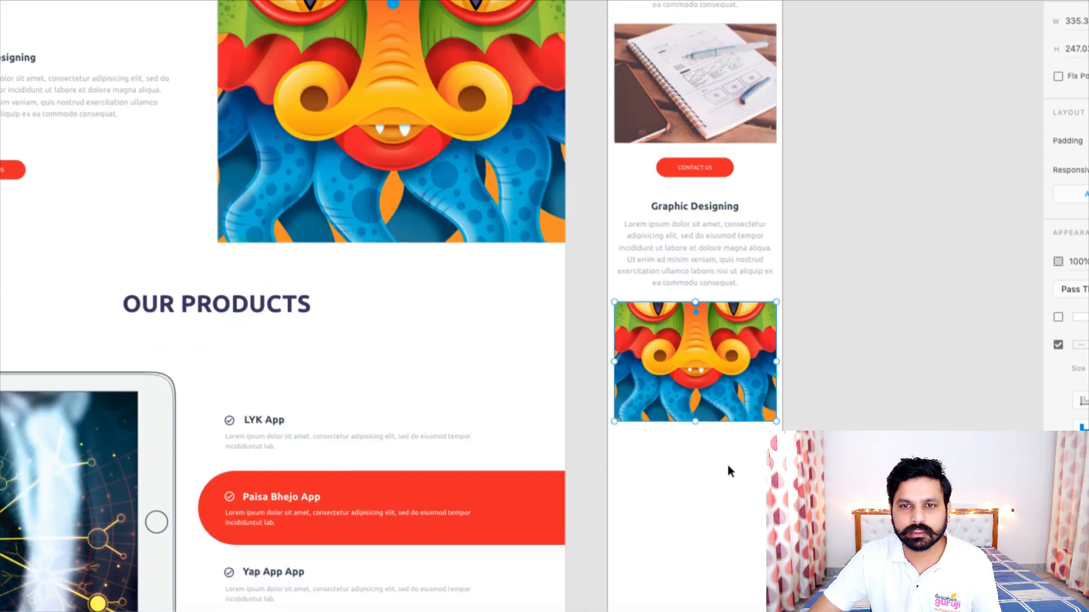
pyautogui.moveTo(698, 166); pyautogui.dragTo(721, 442)
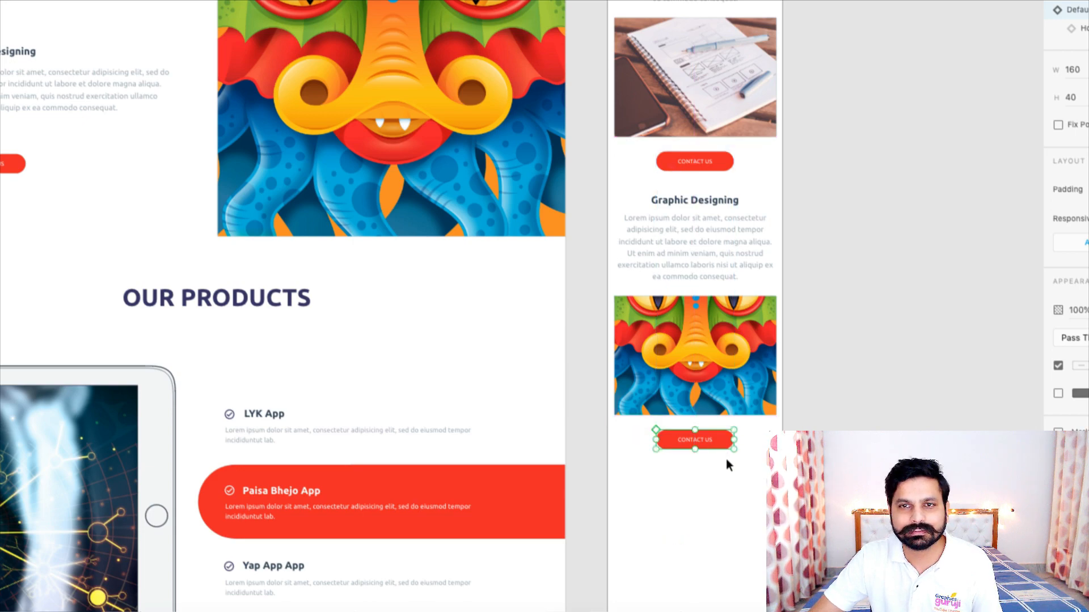
pyautogui.click(727, 460)
# - Examine the desktop OUR PRODUCTS section and its heading's text settings against the free space on the Mobile artboard
pyautogui.scroll(-4, 715, 294)
pyautogui.scroll(-3, 725, 327)
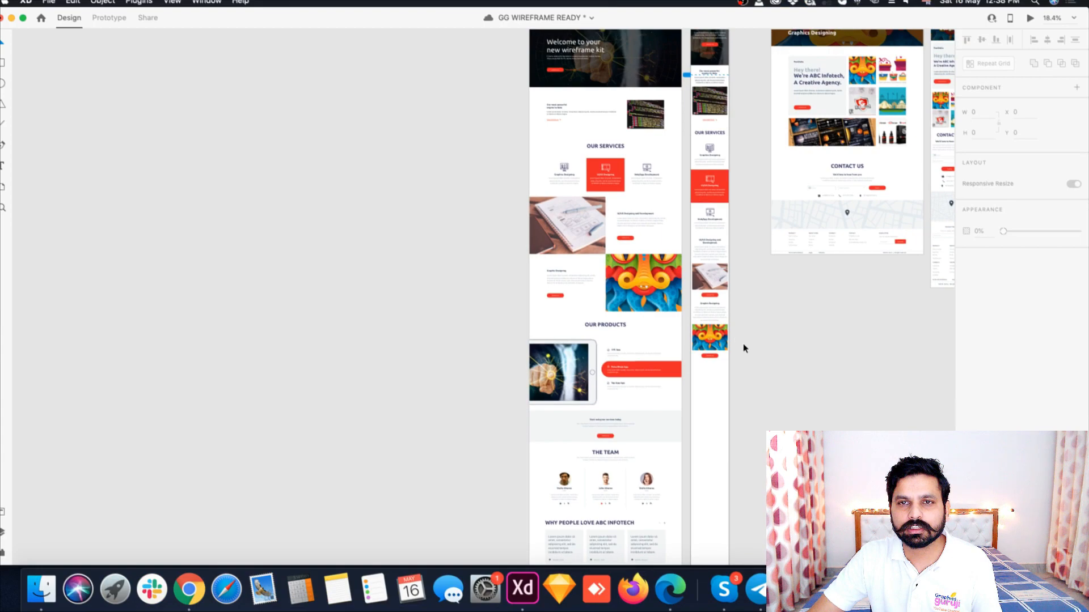
pyautogui.scroll(5, 731, 349)
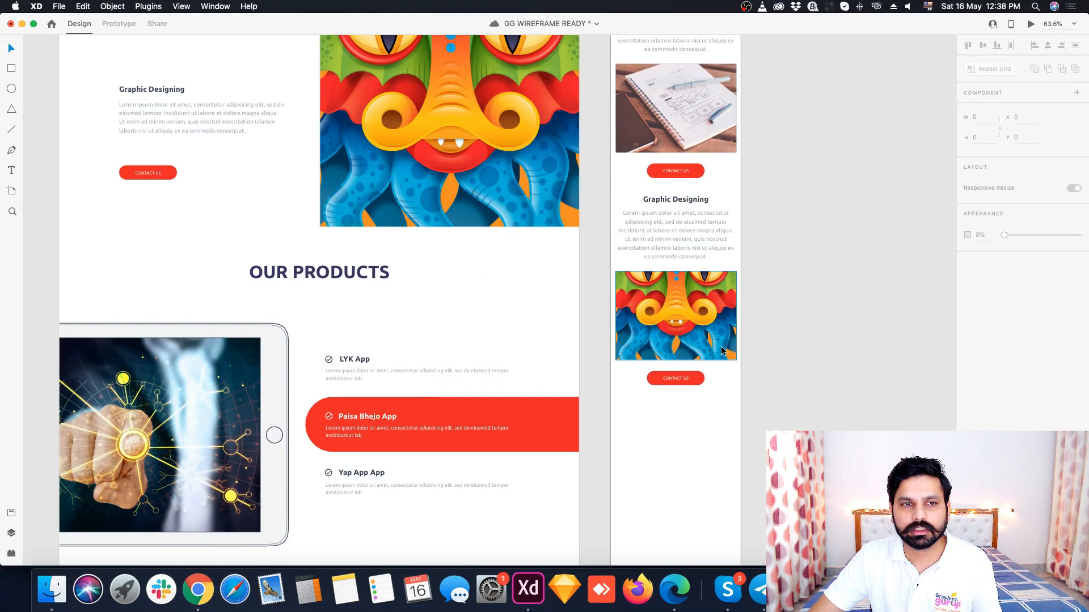
pyautogui.scroll(-2, 674, 271)
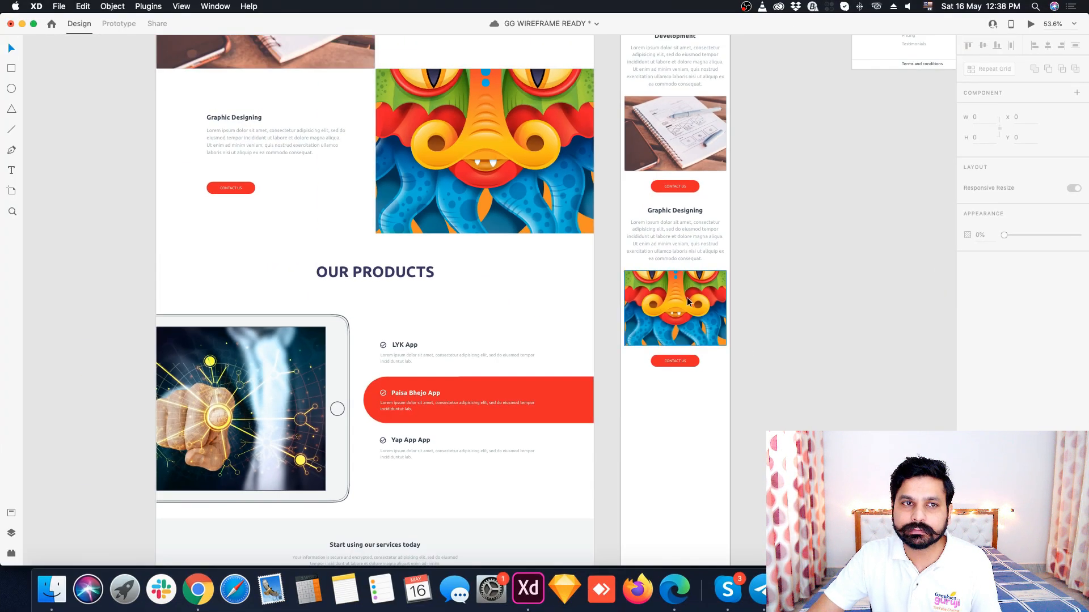
pyautogui.click(422, 272)
pyautogui.scroll(-2, 747, 343)
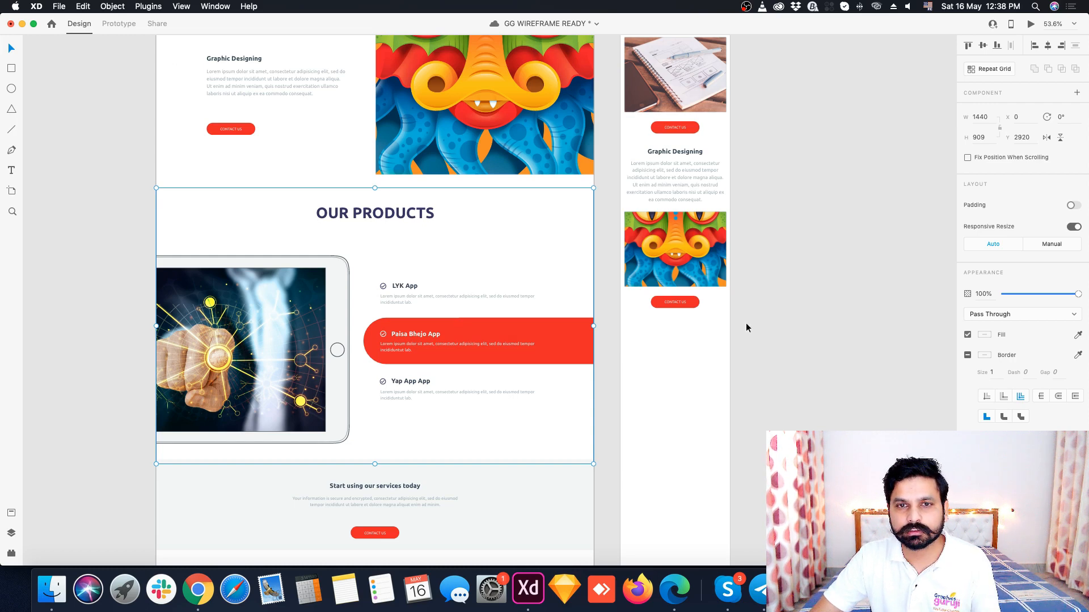
pyautogui.doubleClick(402, 216)
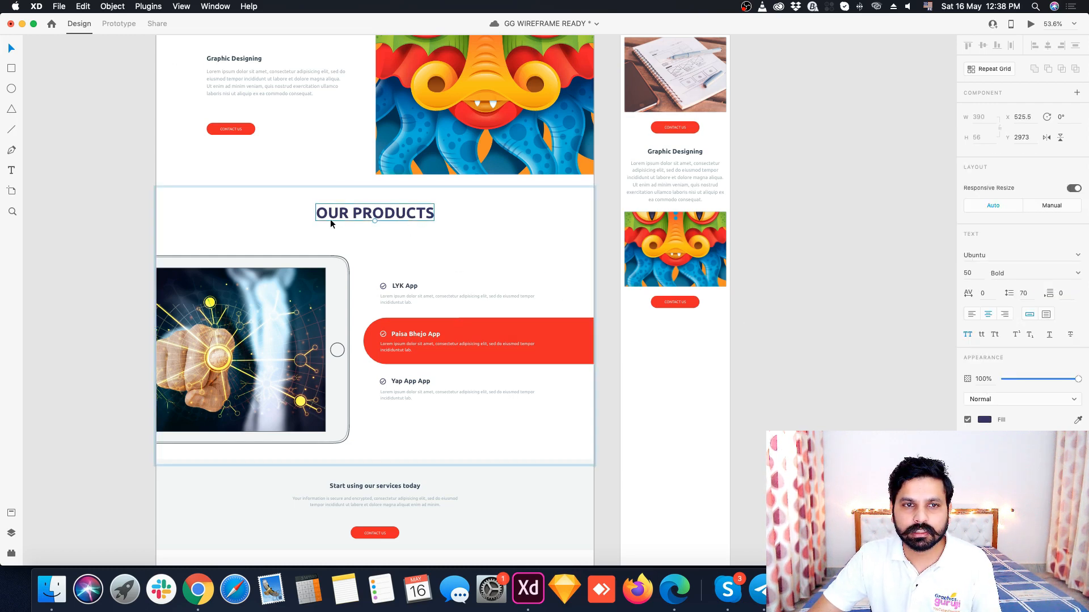
pyautogui.scroll(-2, 446, 347)
pyautogui.scroll(3, 407, 329)
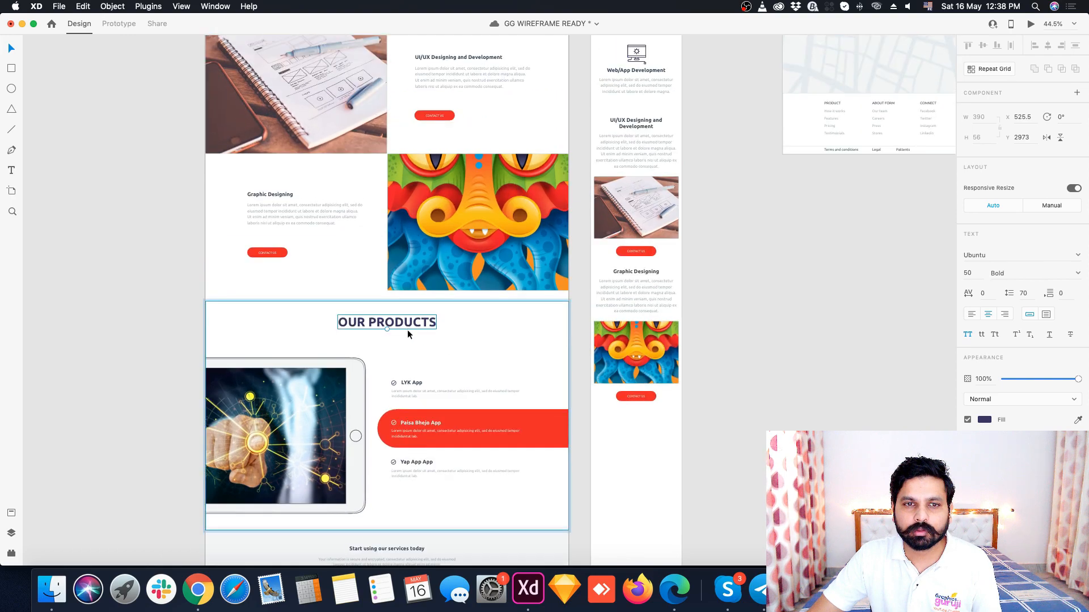
pyautogui.click(650, 453)
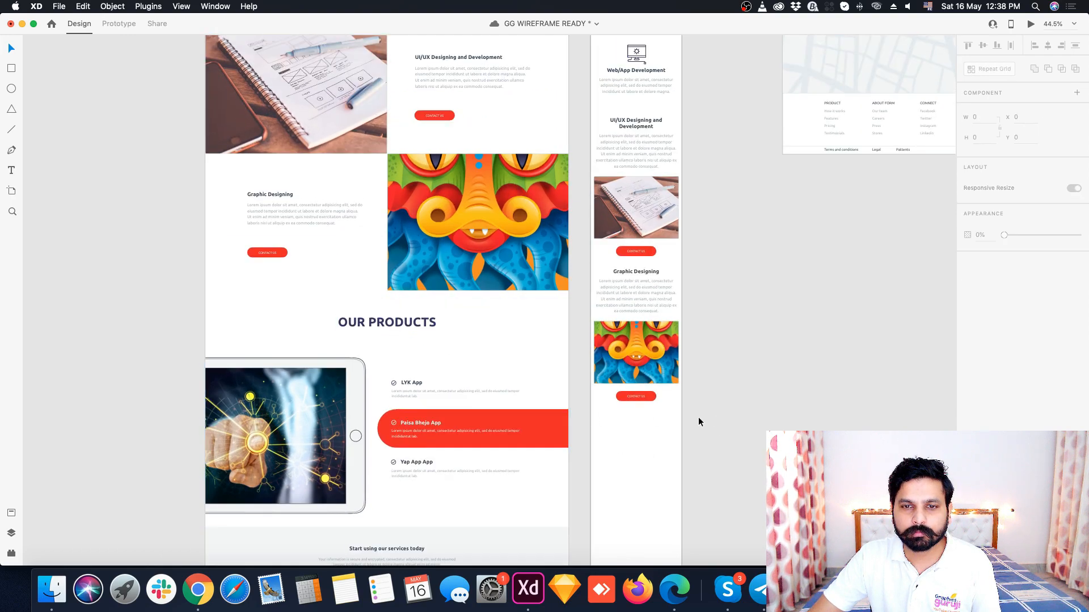
# - Copy the Mobile OUR SERVICES heading and paste it below the last Mobile CONTACT US button, at Y 3346
pyautogui.scroll(10, 595, 431)
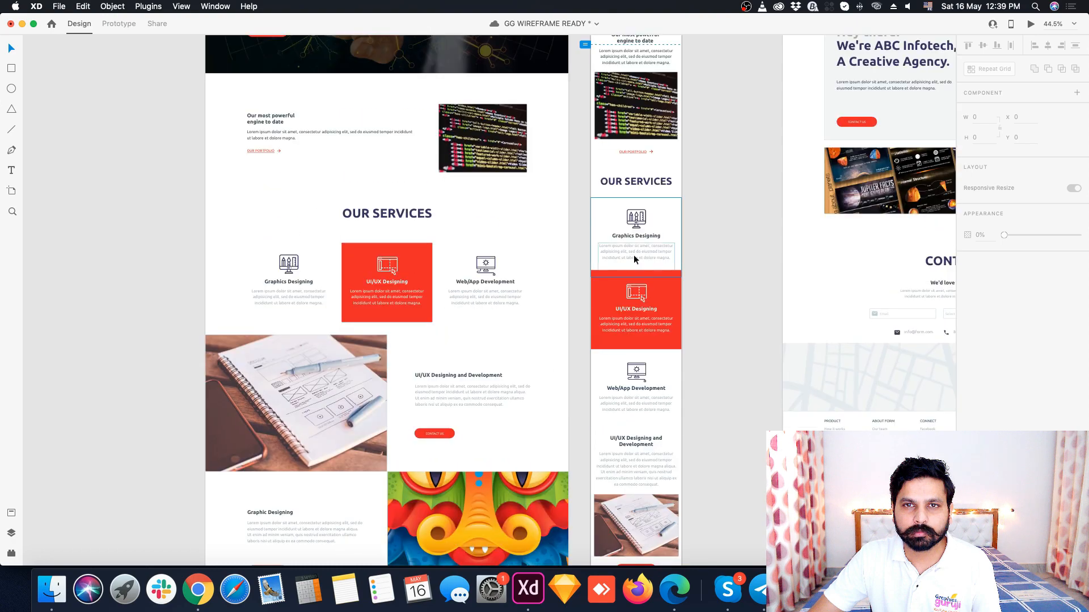
pyautogui.click(640, 182)
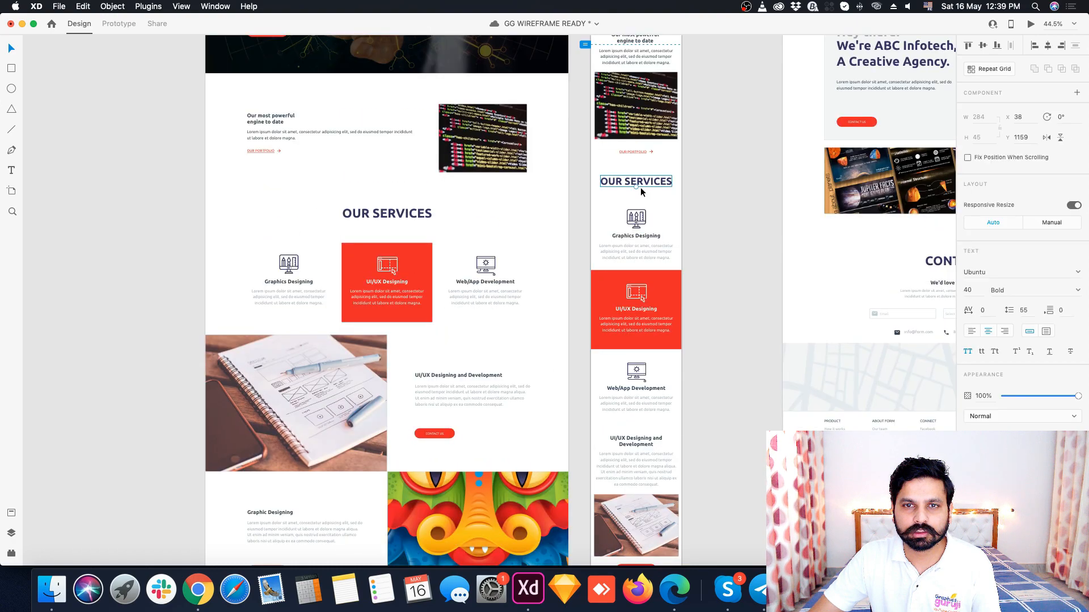
pyautogui.scroll(-2, 653, 170)
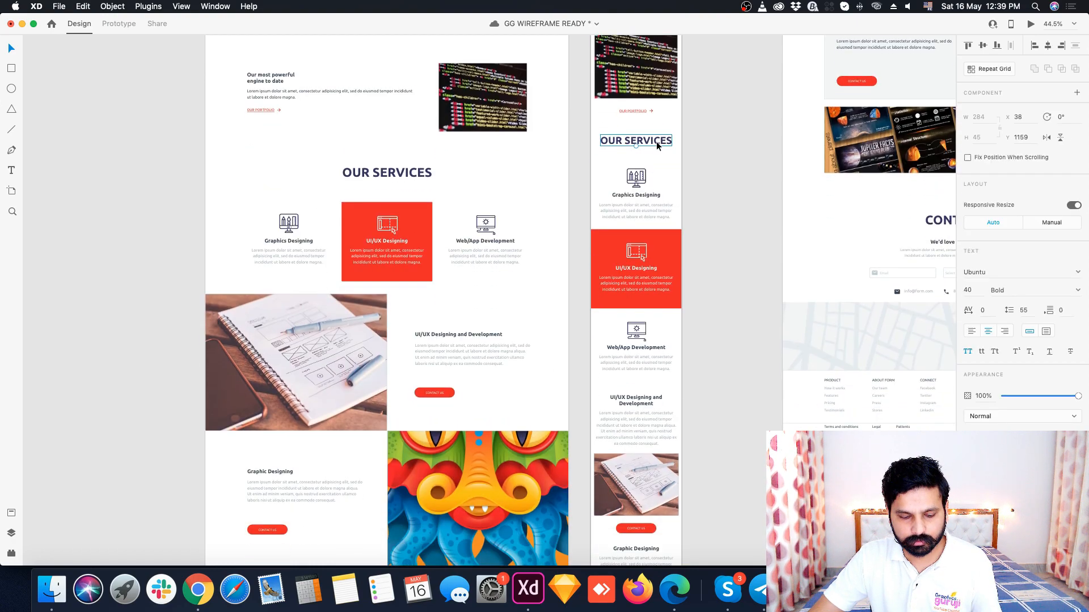
pyautogui.scroll(-10, 640, 320)
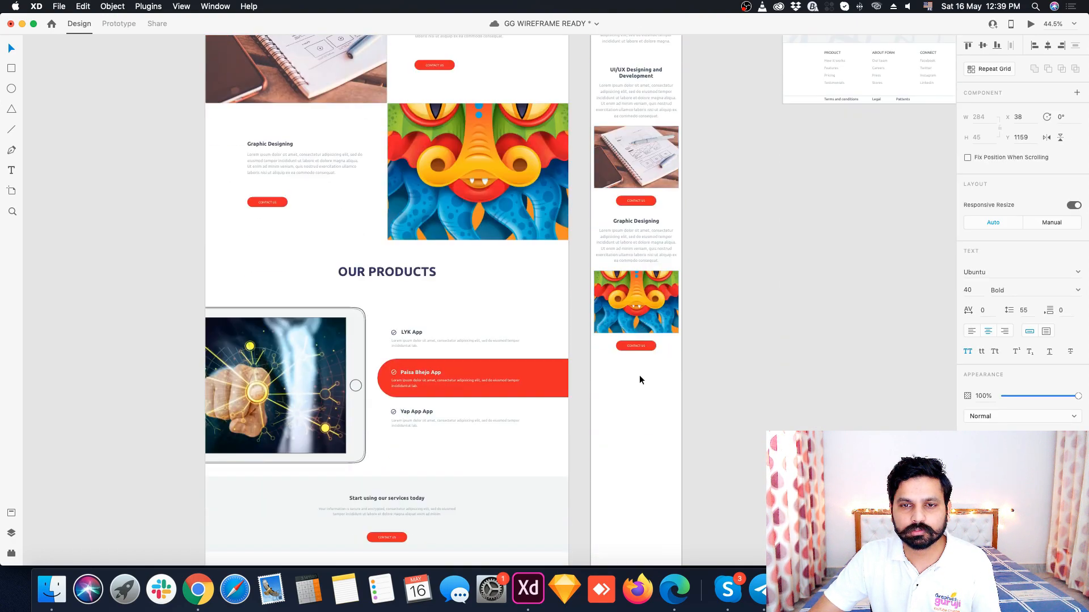
pyautogui.press('super+v')
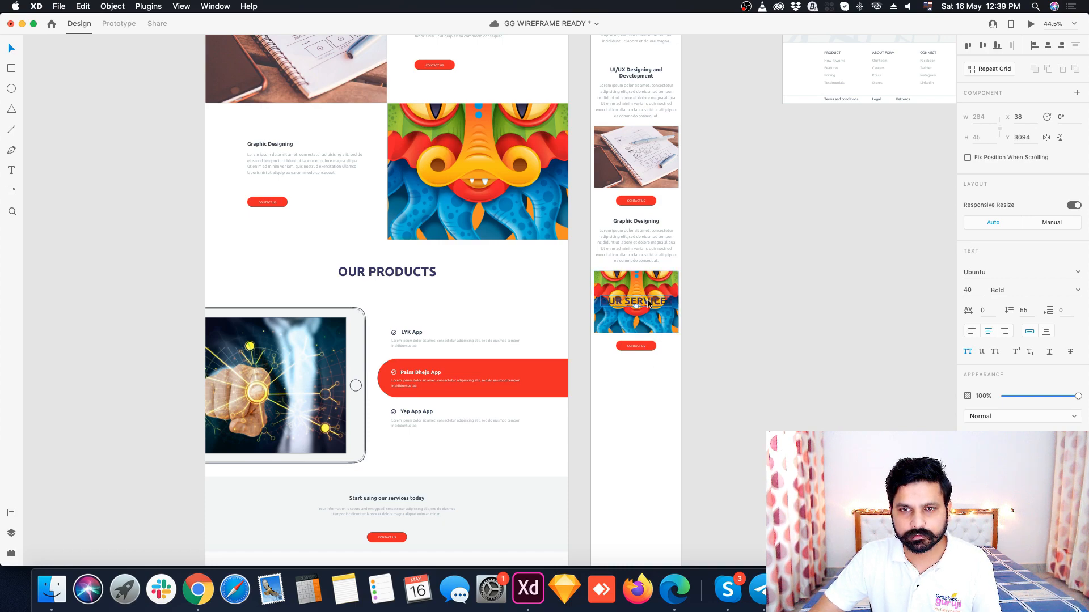
pyautogui.moveTo(648, 300); pyautogui.dragTo(650, 367)
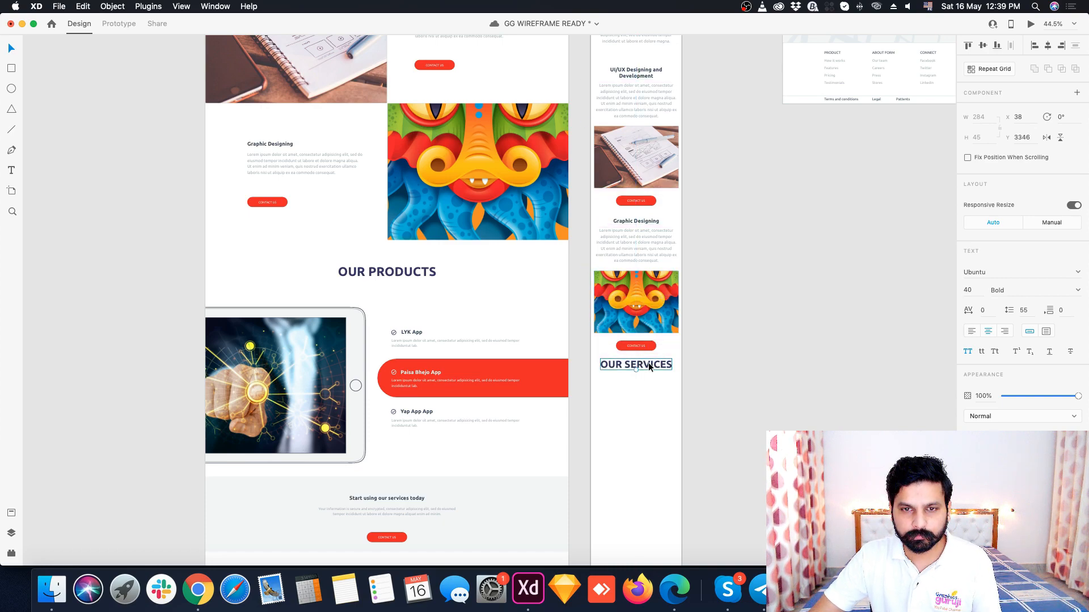
pyautogui.press('Escape')
# - Try moving the original Mobile OUR SERVICES heading slightly lower beneath the OUR PORTFOLIO link, and undo the move
pyautogui.scroll(15, 648, 369)
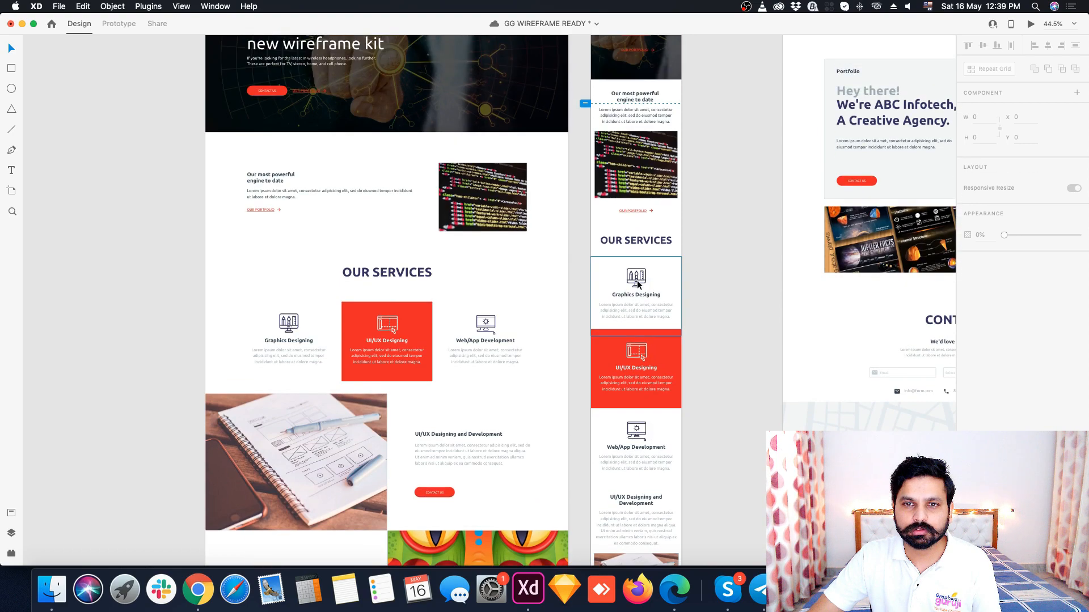
pyautogui.scroll(5, 641, 247)
pyautogui.click(595, 236)
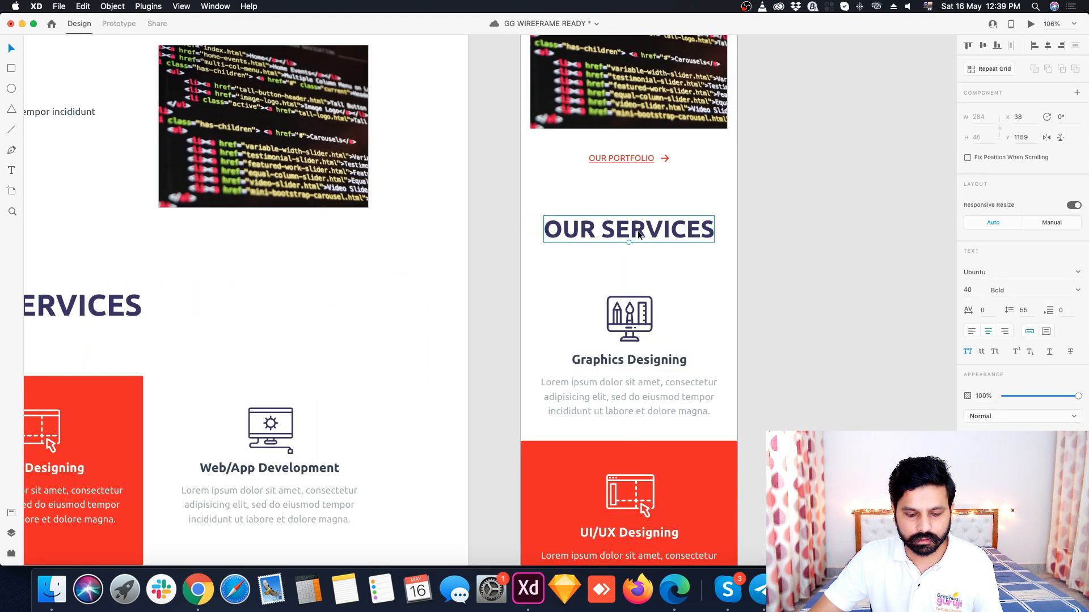
pyautogui.moveTo(637, 231); pyautogui.dragTo(642, 257)
pyautogui.press('super+z')
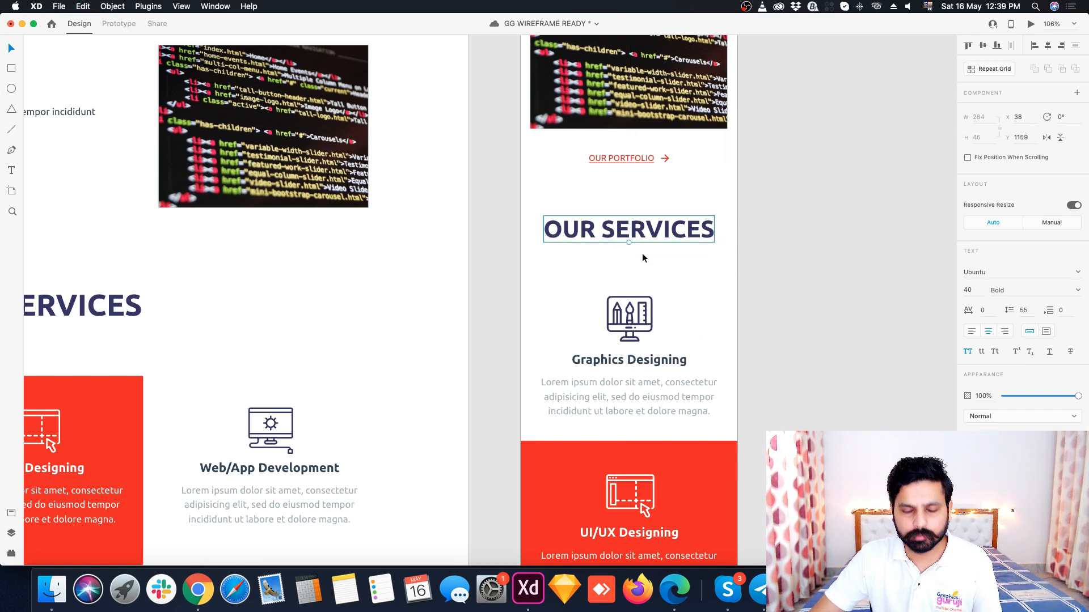
# - Paste a copy of the OUR SERVICES heading below the mobile artboard's last CONTACT US button and move it up to about Y 3371
pyautogui.scroll(-15, 642, 253)
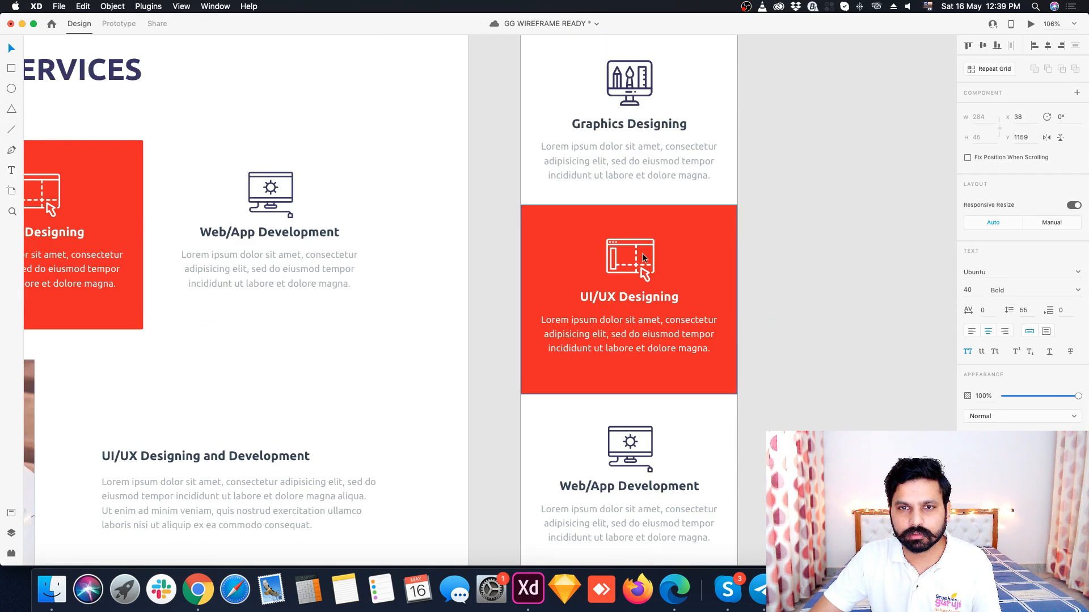
pyautogui.scroll(-12, 642, 253)
pyautogui.scroll(4, 642, 253)
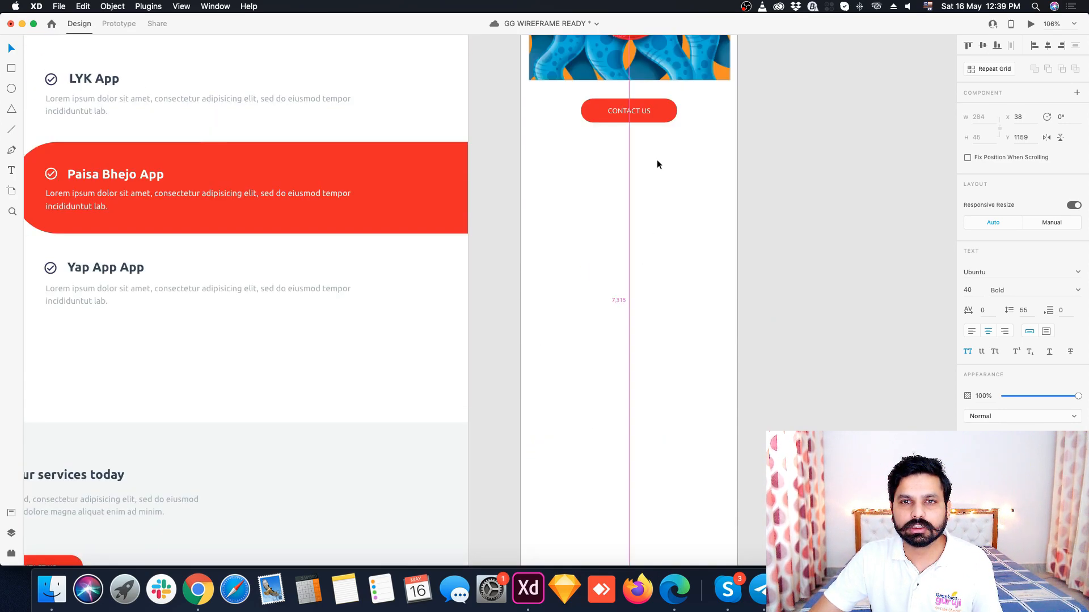
pyautogui.scroll(5, 657, 161)
pyautogui.scroll(1, 658, 166)
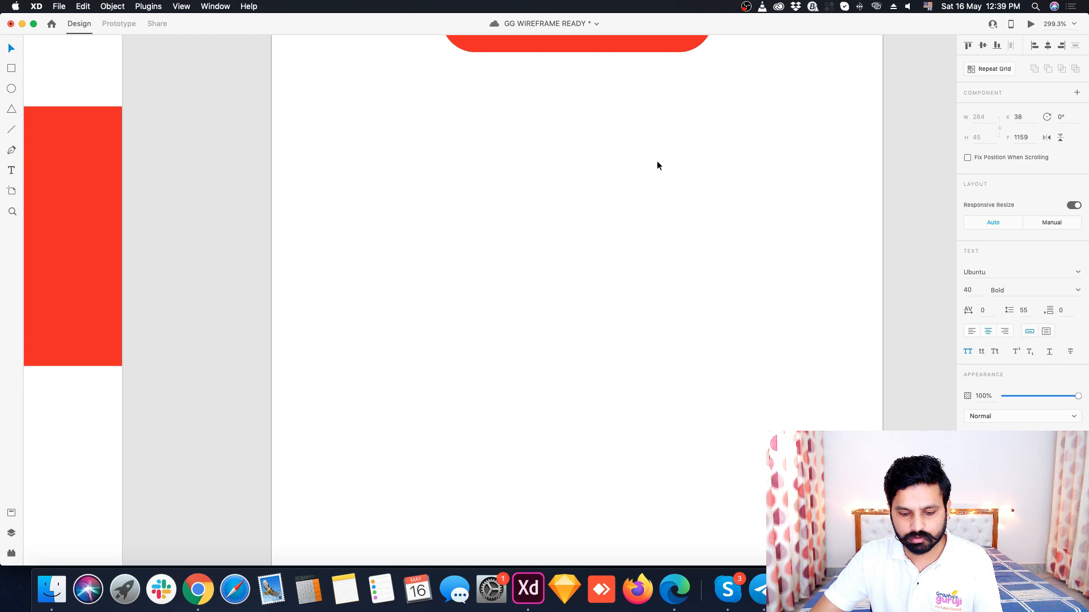
pyautogui.press('super+v')
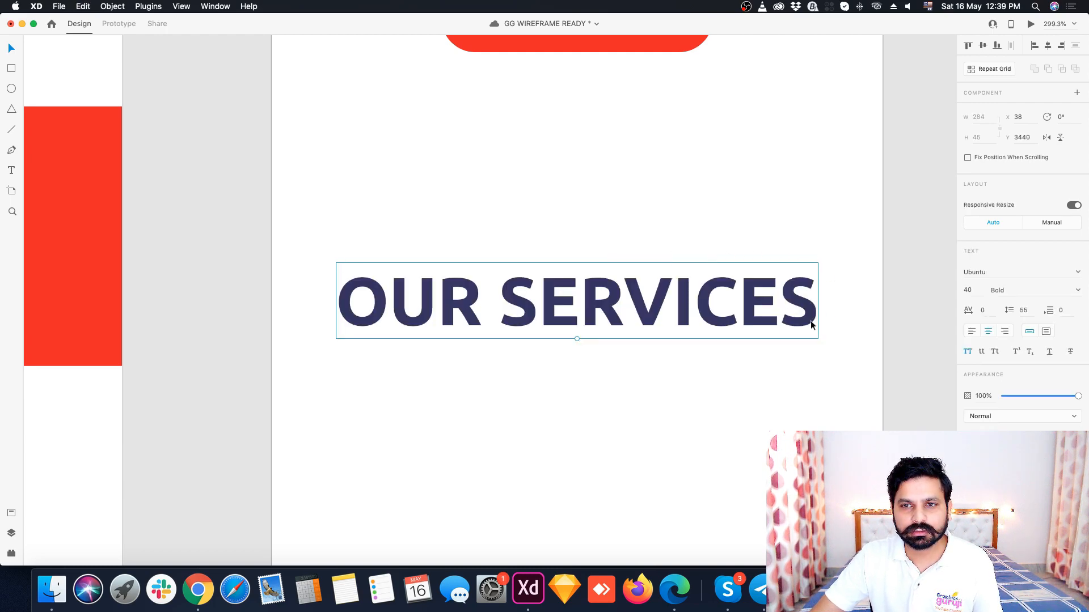
pyautogui.scroll(-10, 577, 324)
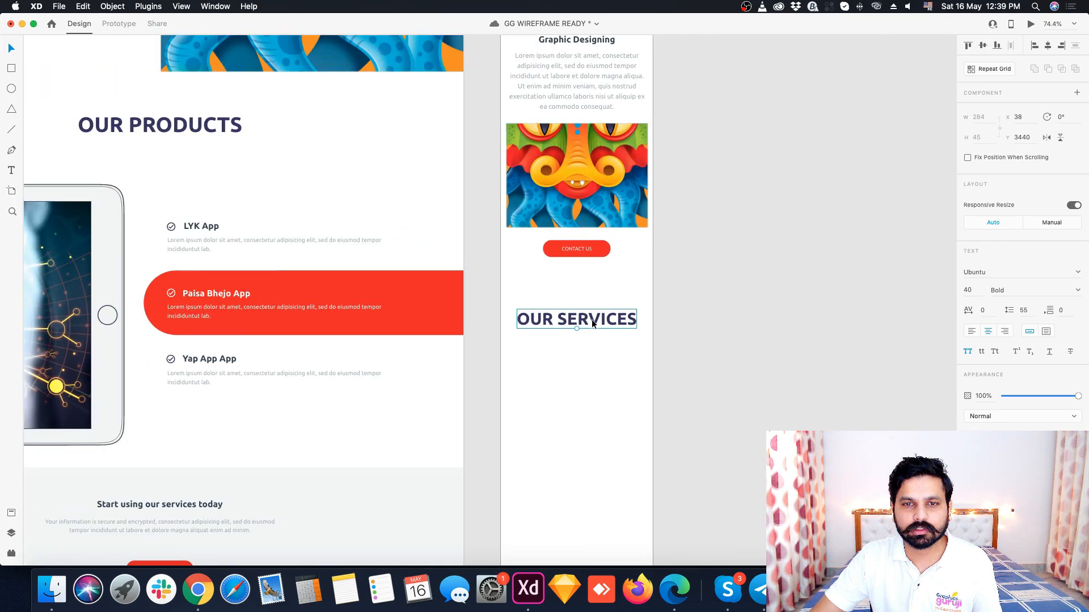
pyautogui.moveTo(591, 319); pyautogui.dragTo(594, 294)
pyautogui.scroll(-5, 604, 375)
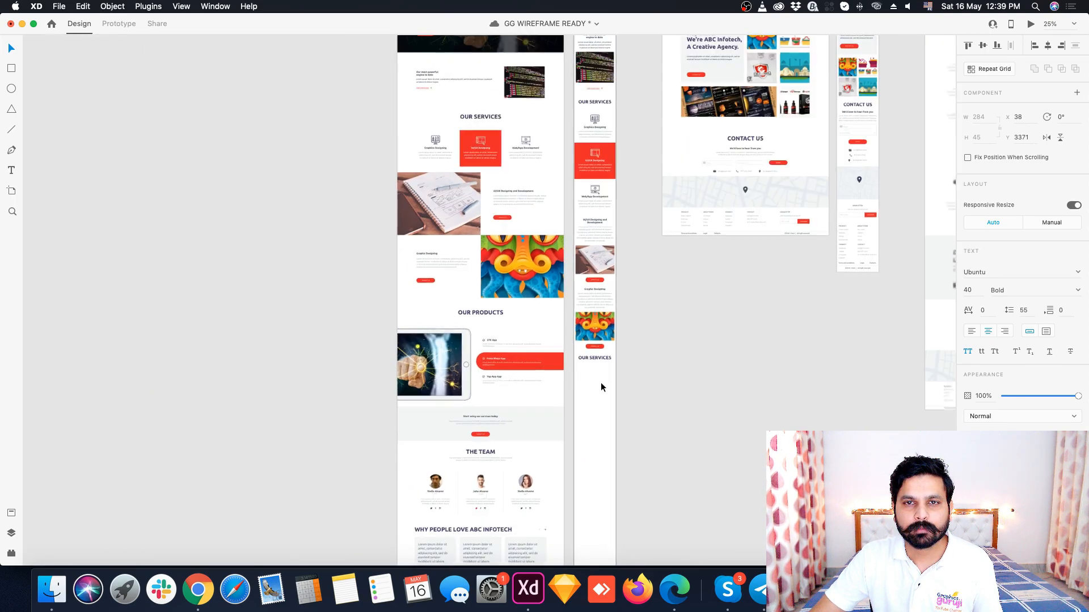
# - Measure the gap between the OUR PORTFOLIO link and the original OUR SERVICES heading on the mobile artboard
pyautogui.scroll(10, 602, 189)
pyautogui.click(570, 223)
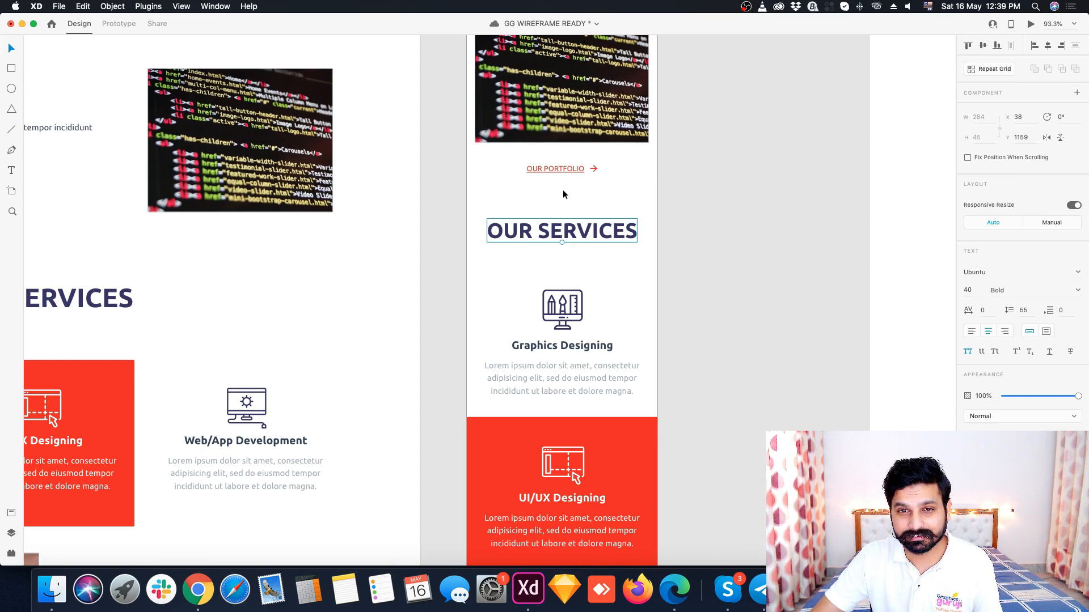
pyautogui.click(563, 169)
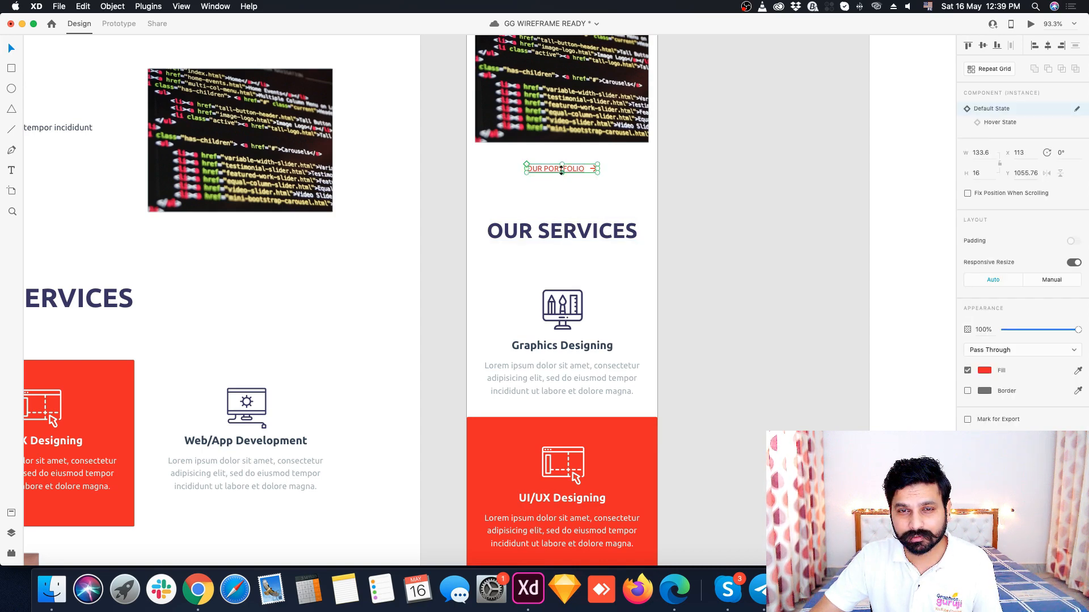
pyautogui.click(565, 232)
pyautogui.press('alt')
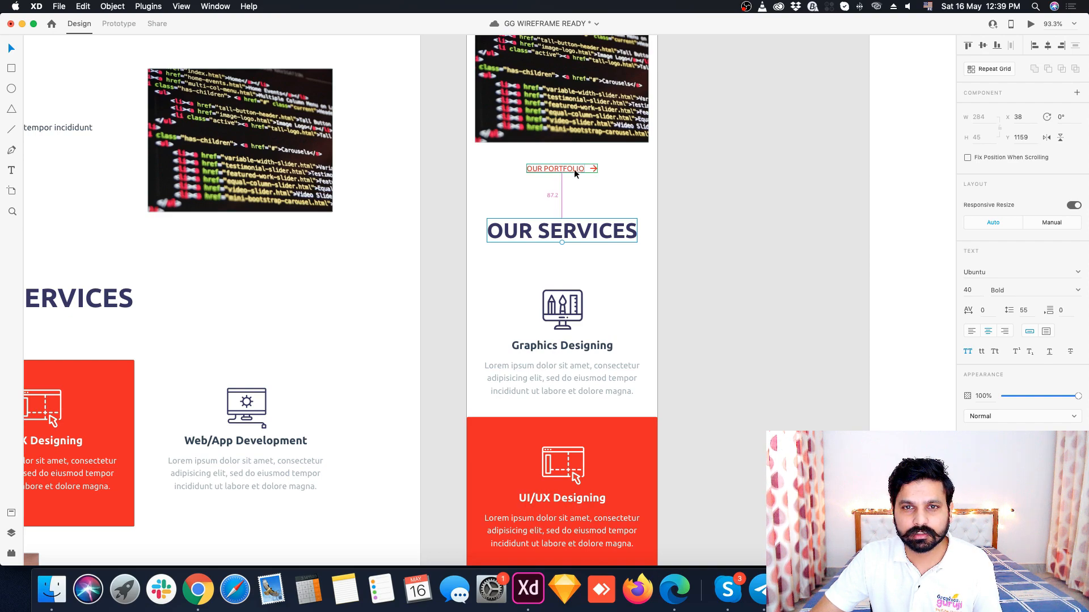
# - Move the pasted OUR SERVICES heading down to Y 3403 so its gap to the CONTACT US button matches the original heading's gap
pyautogui.scroll(-15, 573, 331)
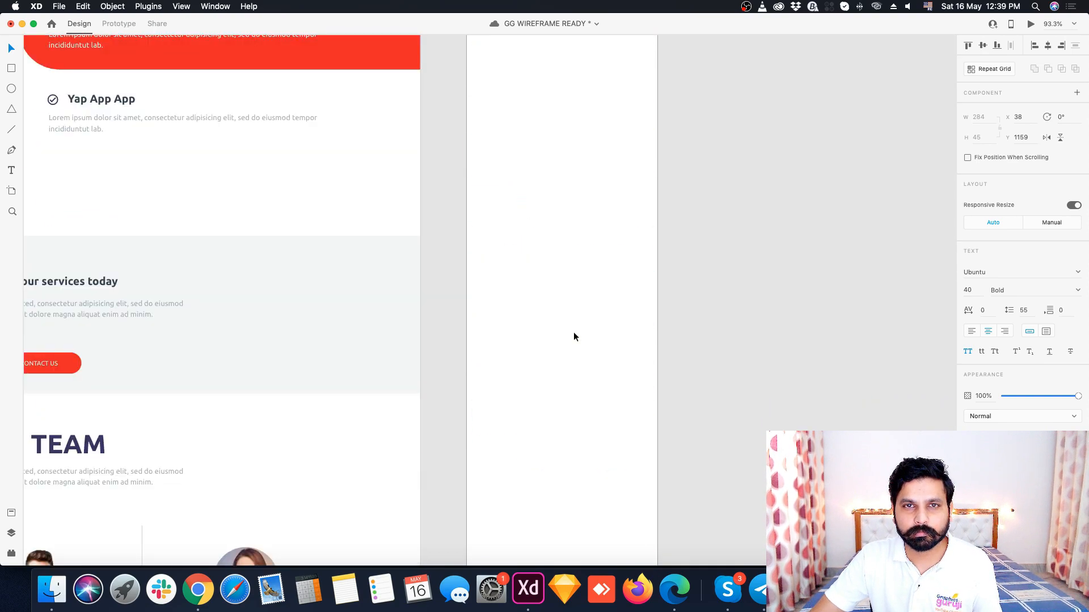
pyautogui.scroll(6, 574, 333)
pyautogui.moveTo(578, 389); pyautogui.dragTo(583, 407)
pyautogui.scroll(-4, 623, 391)
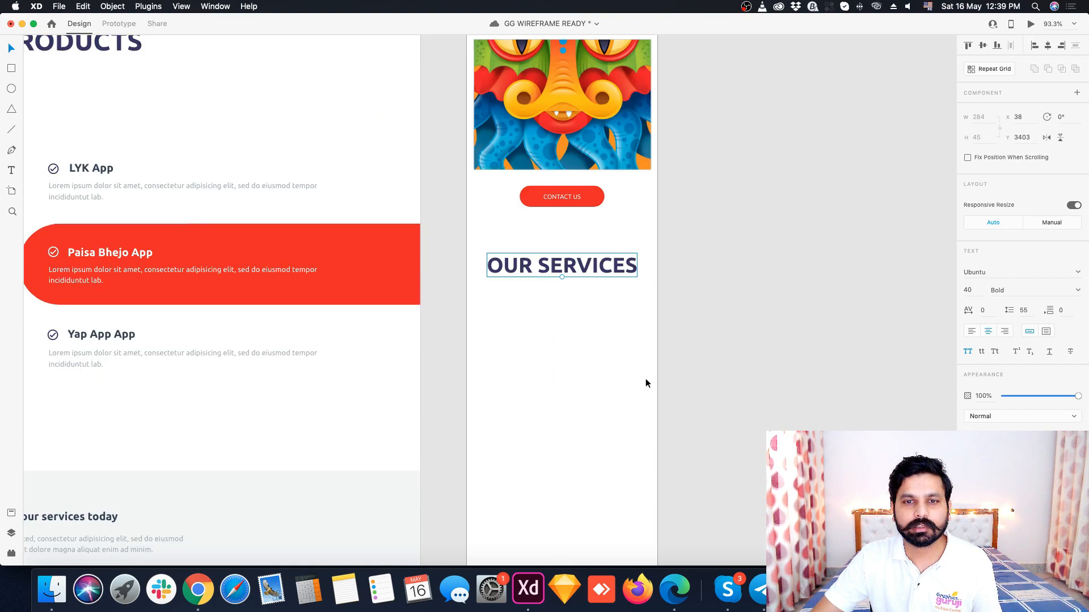
# - Check the pasted heading's spacing guides against the gap above the original OUR SERVICES heading
pyautogui.scroll(3, 572, 277)
pyautogui.scroll(-10, 573, 277)
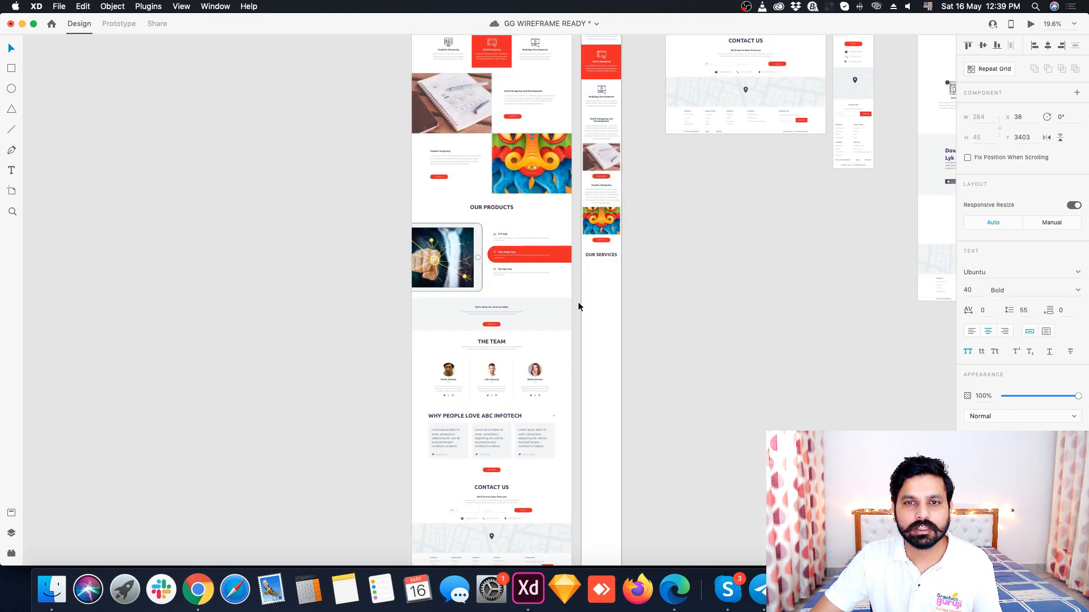
pyautogui.scroll(5, 577, 301)
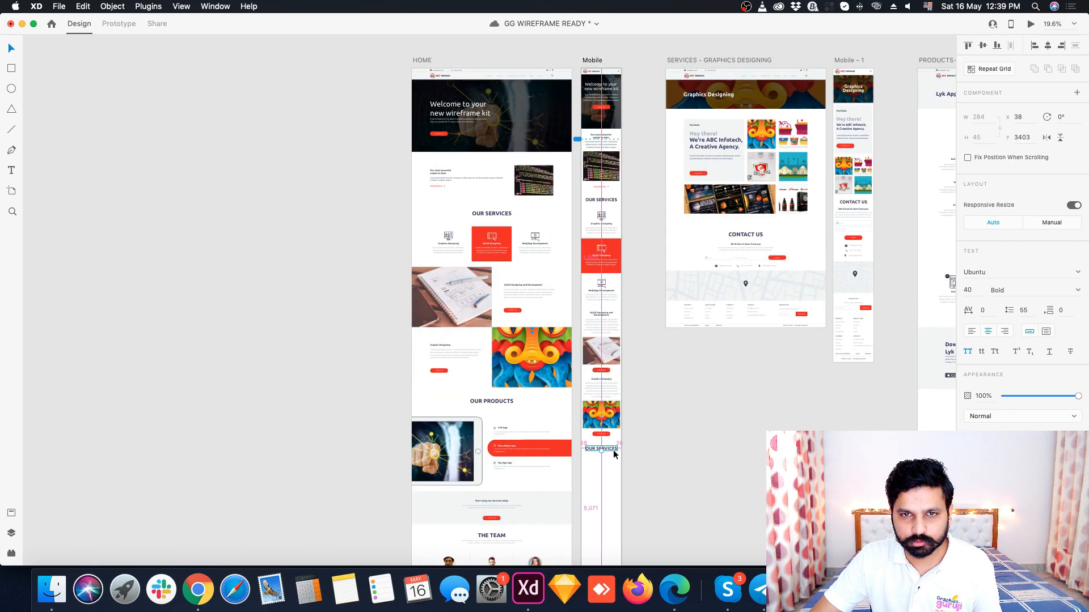
pyautogui.moveTo(613, 450); pyautogui.dragTo(610, 448)
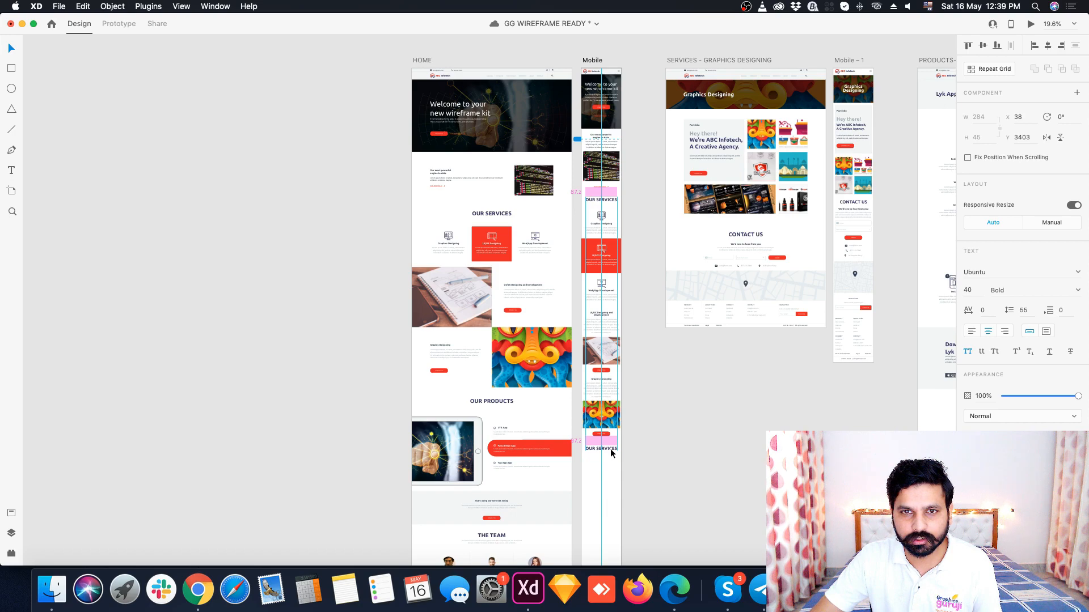
pyautogui.moveTo(610, 448); pyautogui.dragTo(610, 448)
pyautogui.scroll(5, 602, 474)
pyautogui.scroll(-2, 602, 483)
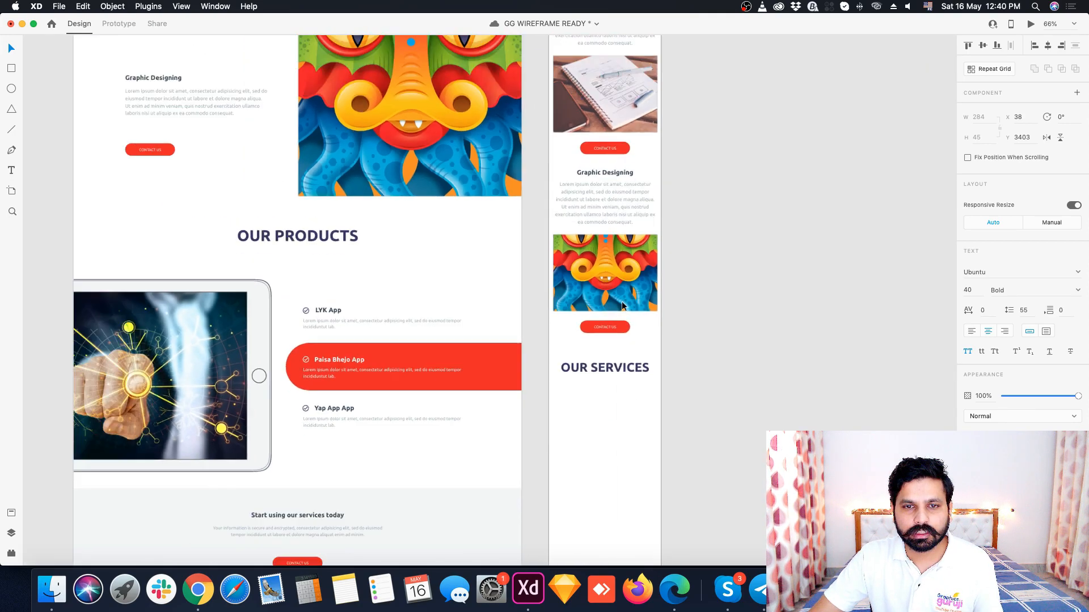
# - Copy the LYK App, Paisa Bhejo App and Yap App entries from the desktop OUR PRODUCTS section and paste them into the mobile artboard
pyautogui.scroll(4, 608, 415)
pyautogui.click(199, 224)
pyautogui.doubleClick(199, 224)
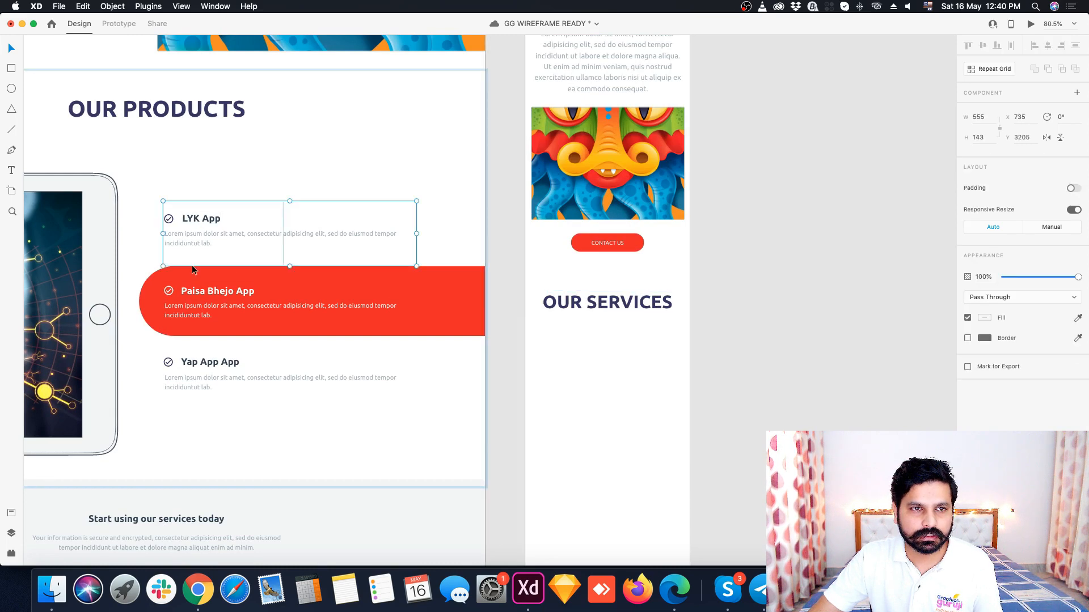
pyautogui.click(197, 291)
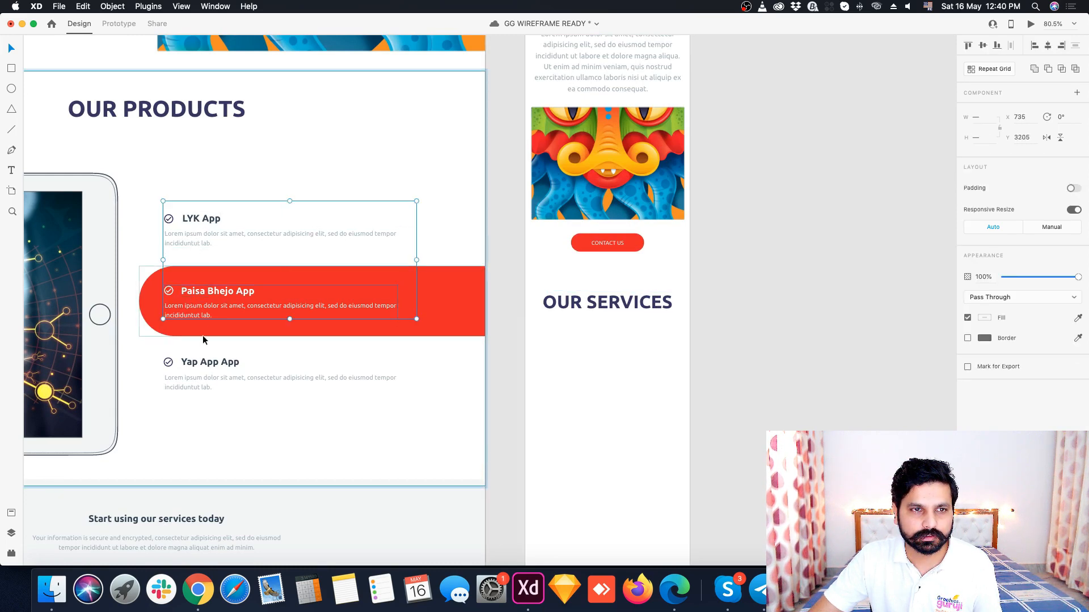
pyautogui.click(643, 424)
pyautogui.press('super+v')
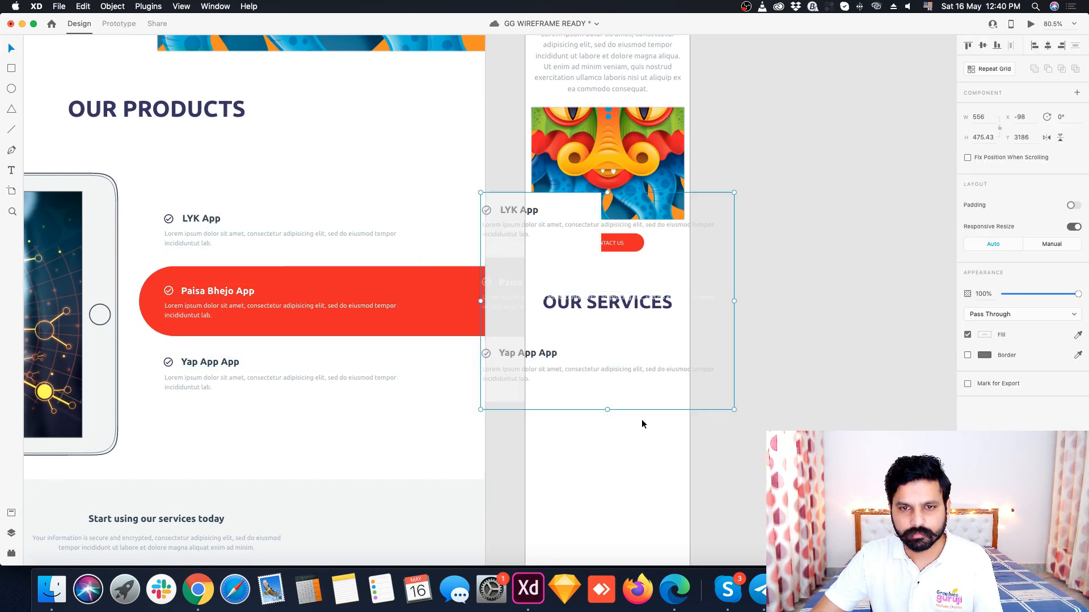
# - Position the pasted product entries below the second OUR SERVICES heading on the mobile artboard, at about X 13, Y 3514
pyautogui.scroll(-5, 544, 252)
pyautogui.moveTo(566, 233); pyautogui.dragTo(556, 303)
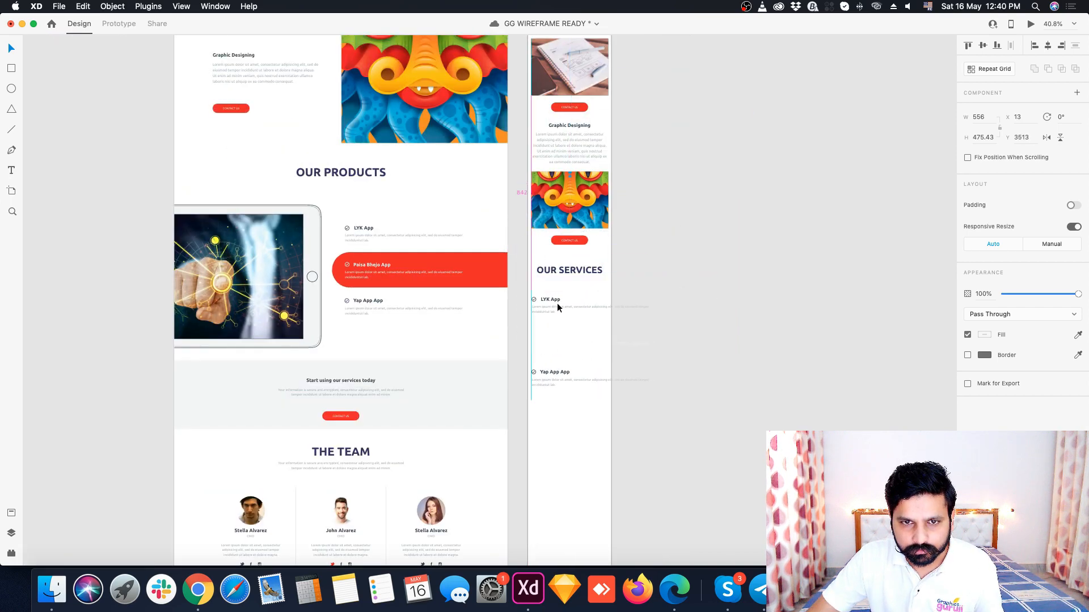
pyautogui.scroll(3, 558, 303)
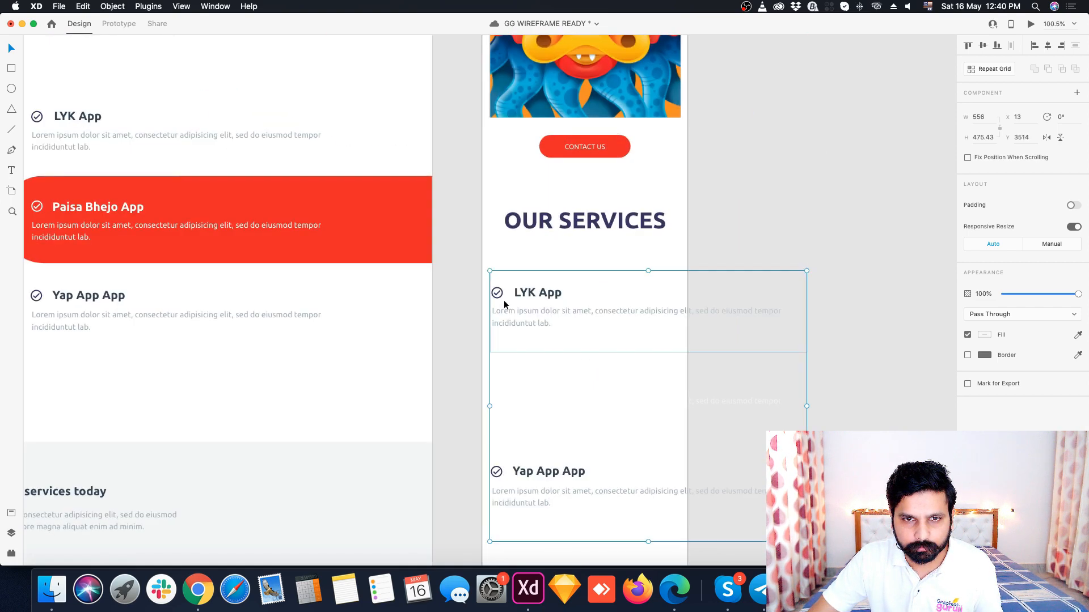
# - Delete the background shapes behind the pasted LYK App and Yap App entries on the mobile artboard
pyautogui.doubleClick(584, 283)
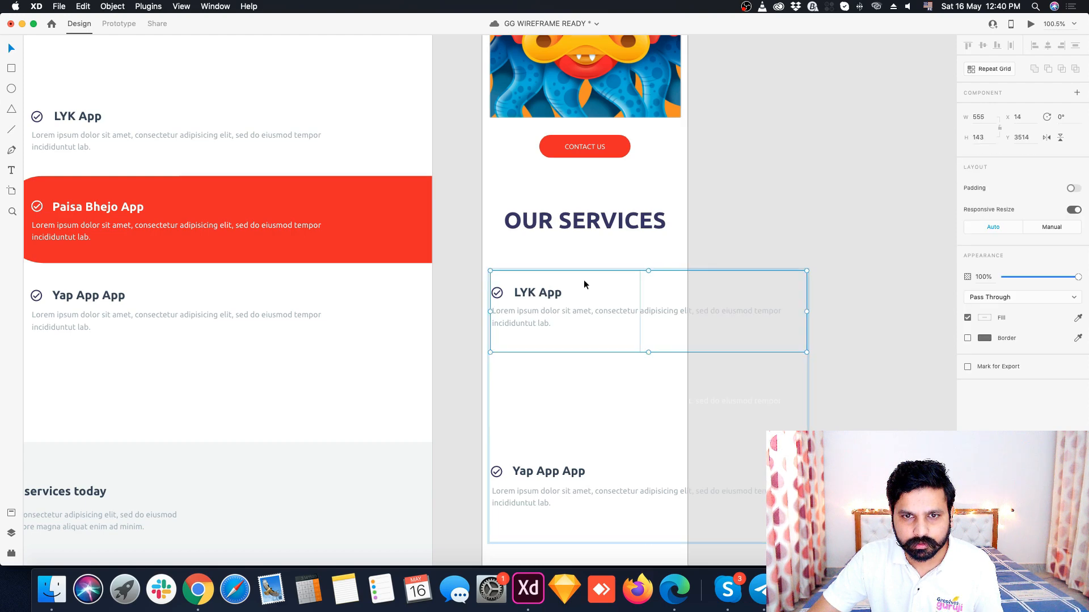
pyautogui.doubleClick(584, 283)
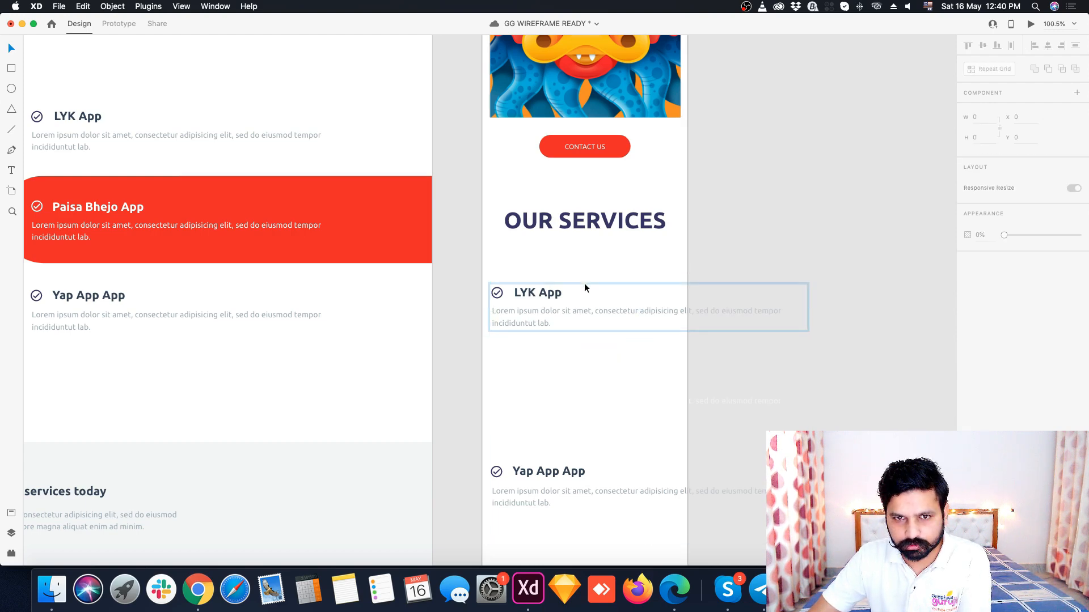
pyautogui.click(585, 460)
pyautogui.press('Delete')
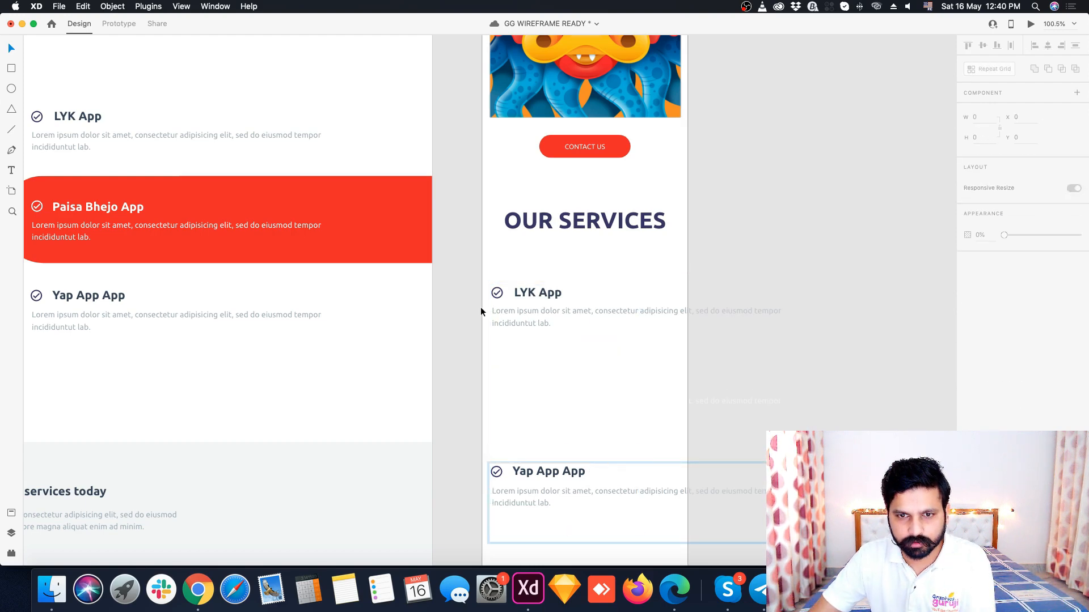
# - Recolor the mobile Paisa Bhejo App description with the gray sampled from the LYK App description
pyautogui.click(481, 311)
pyautogui.click(627, 406)
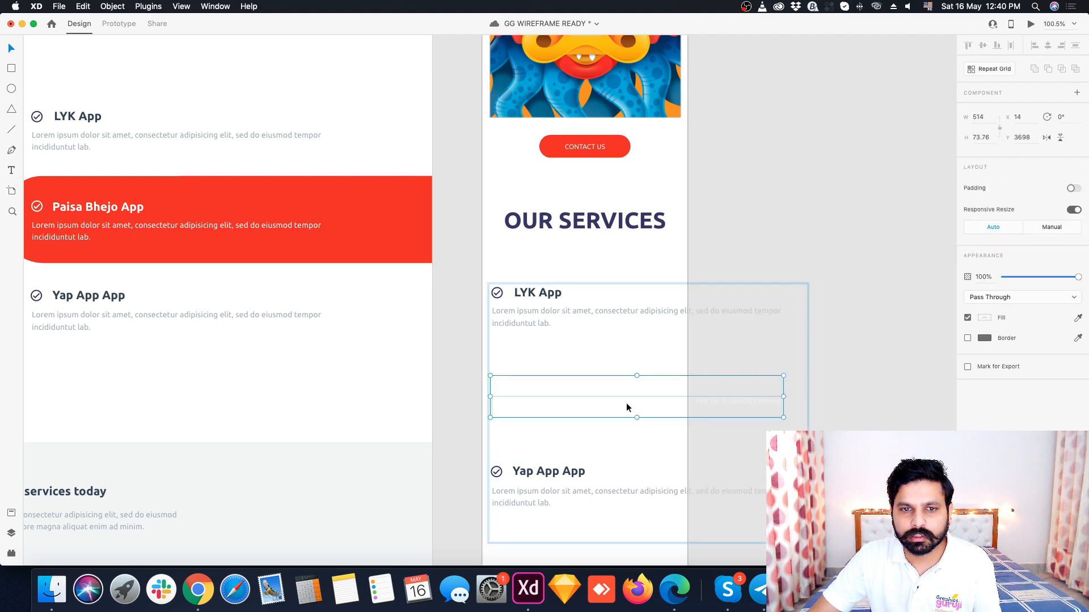
pyautogui.scroll(-1, 260, 243)
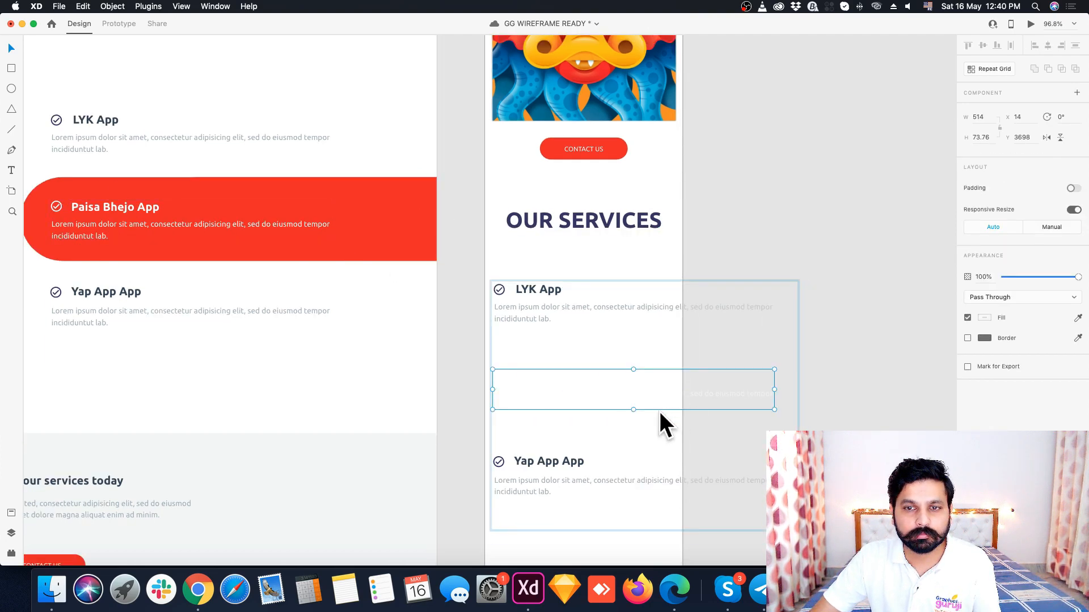
pyautogui.doubleClick(557, 406)
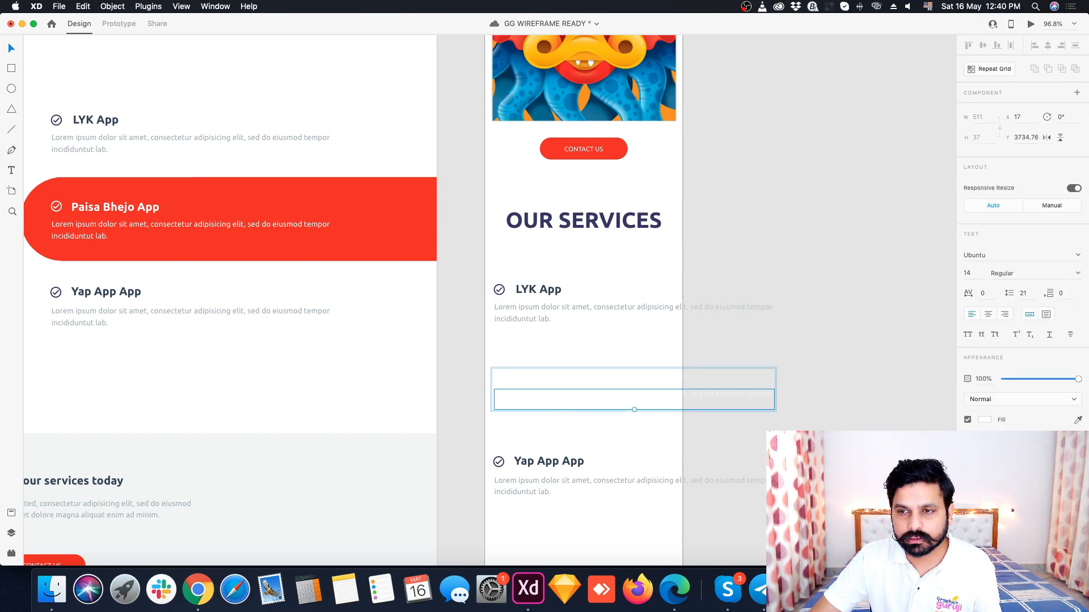
pyautogui.click(1077, 421)
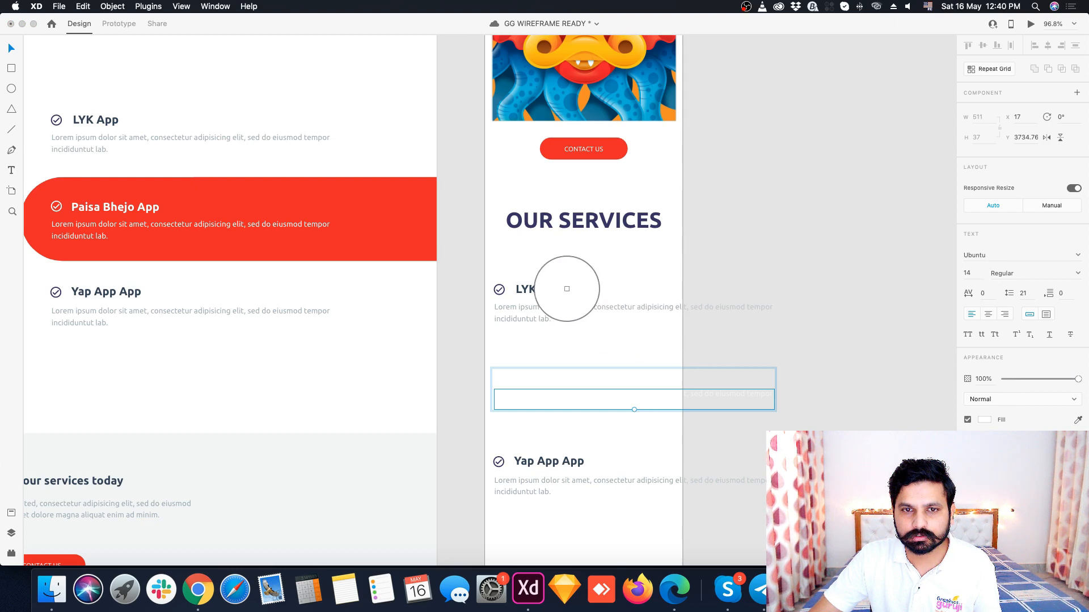
pyautogui.click(649, 306)
# - Recolor the mobile Paisa Bhejo App title with the dark color sampled from the LYK App title
pyautogui.click(575, 375)
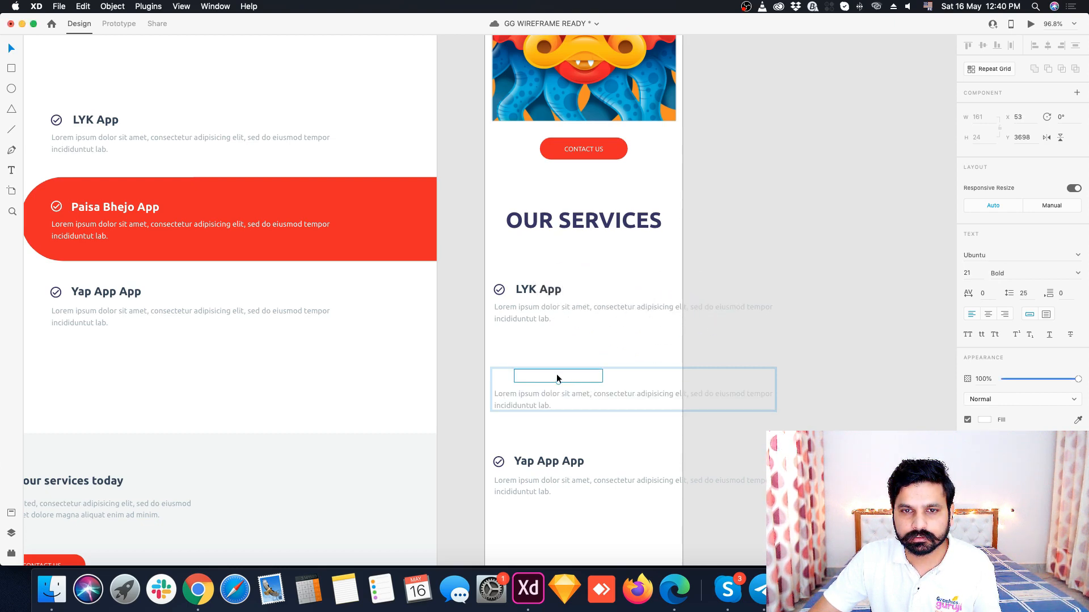
pyautogui.doubleClick(556, 373)
pyautogui.click(1078, 421)
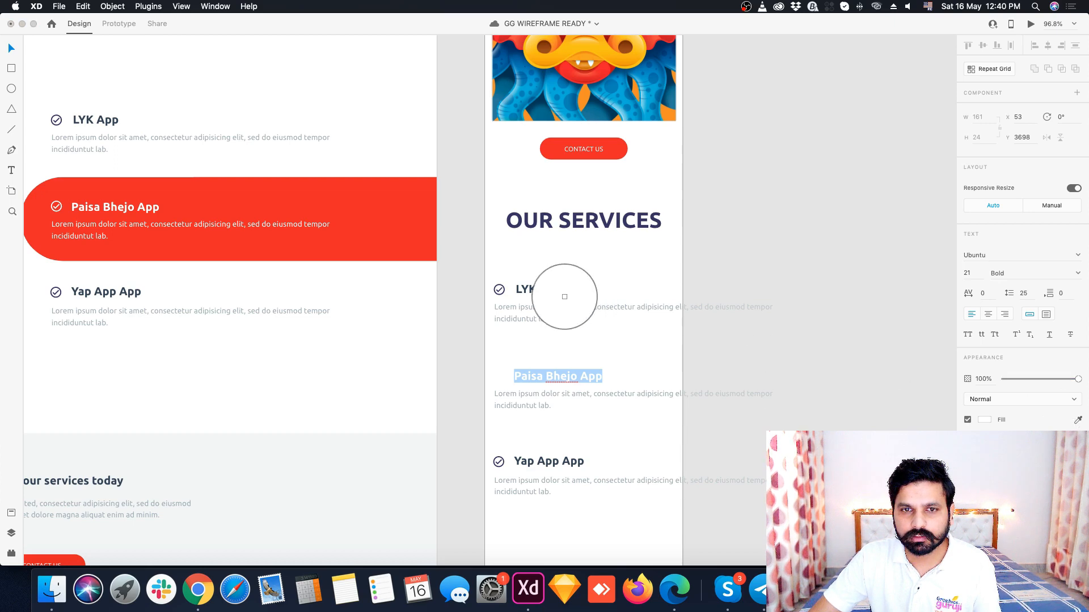
pyautogui.click(553, 289)
pyautogui.press('Escape')
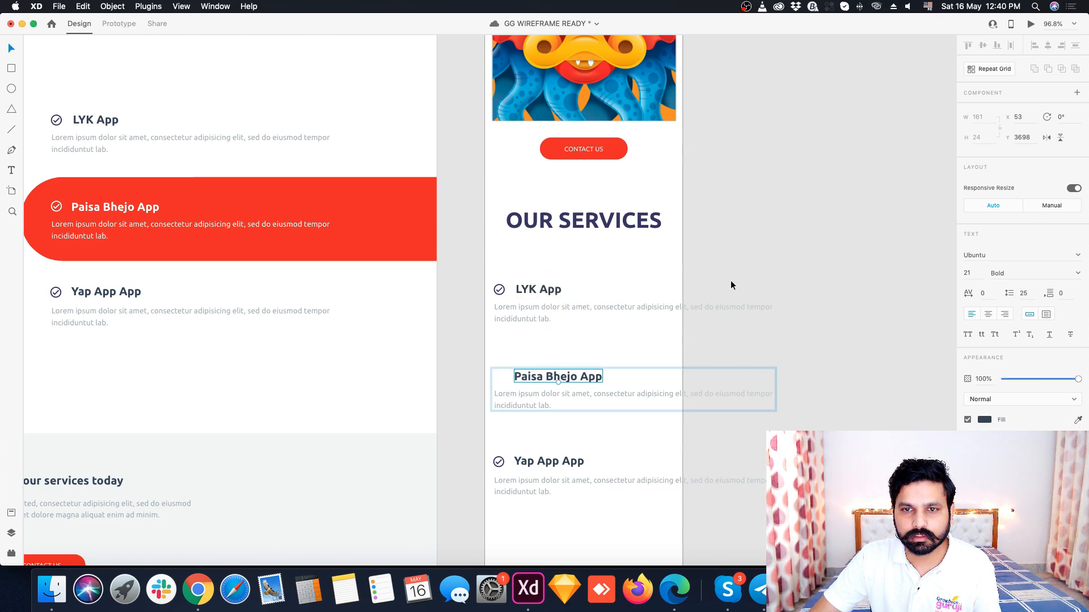
# - Recolor the white check icon beside the mobile Paisa Bhejo App title with the dark color sampled from the LYK App icon
pyautogui.click(498, 377)
pyautogui.scroll(5, 498, 377)
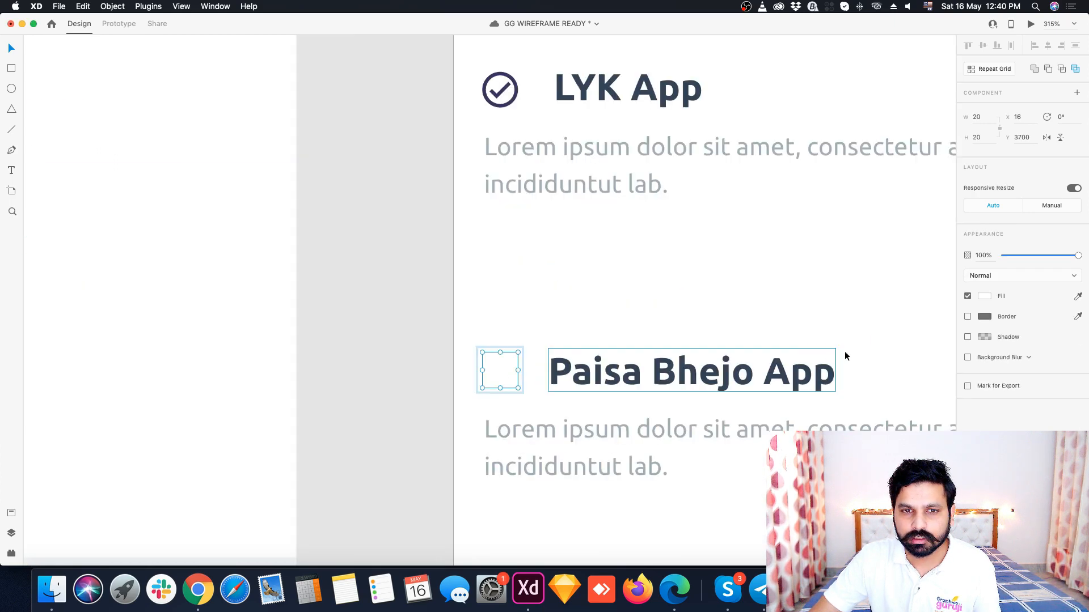
pyautogui.click(1080, 301)
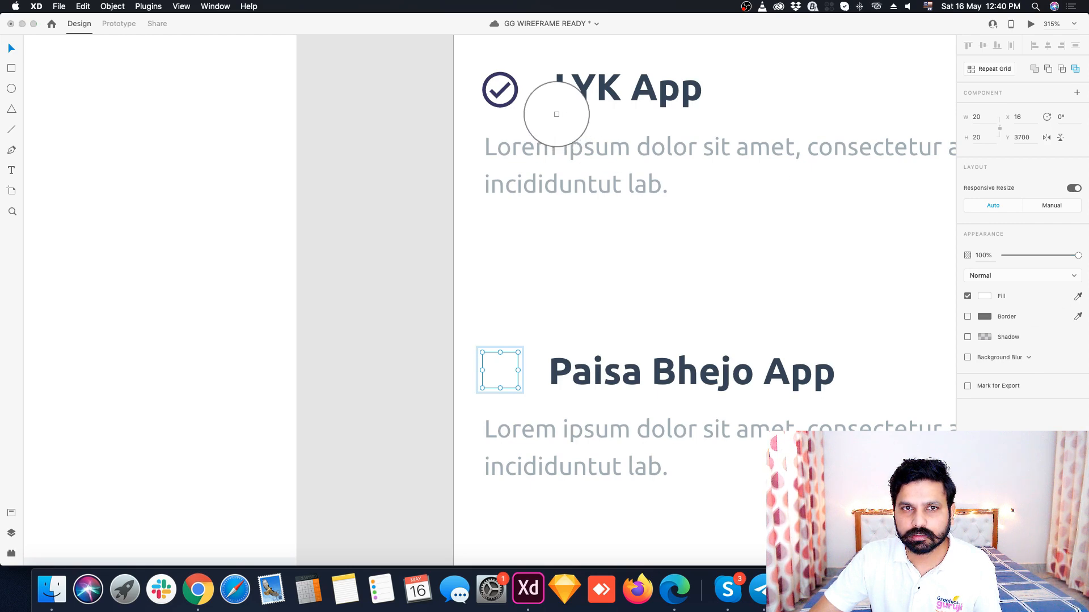
pyautogui.click(510, 90)
pyautogui.click(549, 225)
pyautogui.scroll(-5, 528, 224)
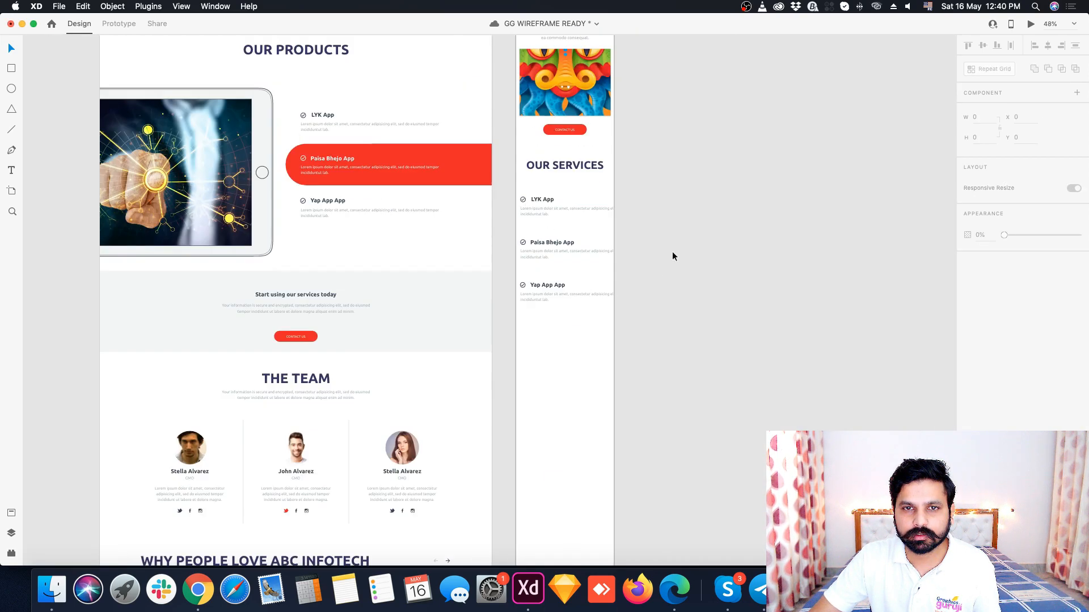
# - Resize the mobile LYK App description to about 325 px wide and 60 px high so its text wraps inside the artboard
pyautogui.scroll(3, 555, 234)
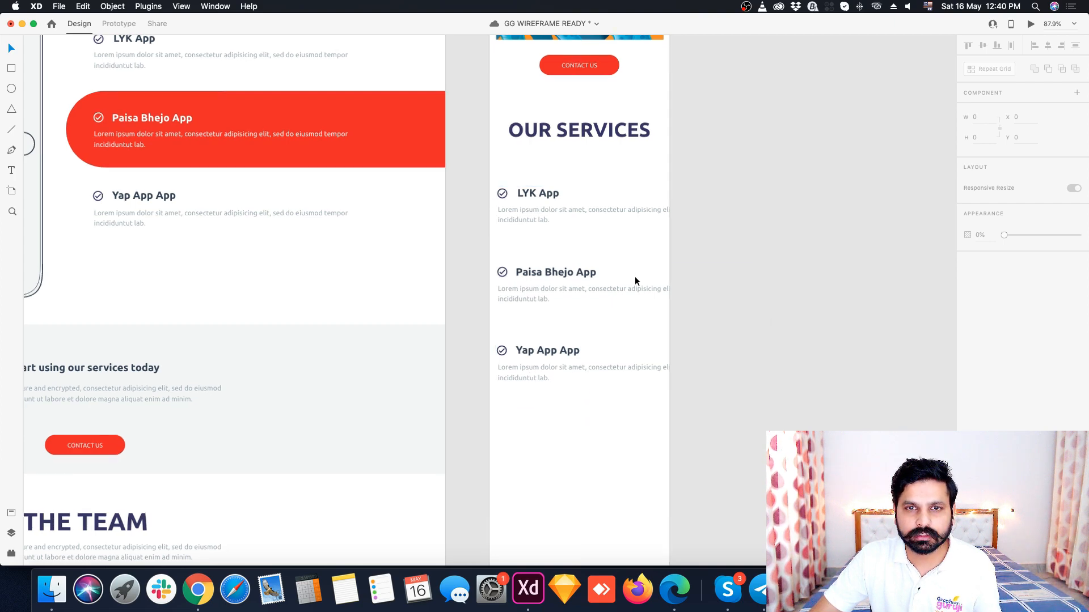
pyautogui.scroll(3, 634, 277)
pyautogui.doubleClick(638, 185)
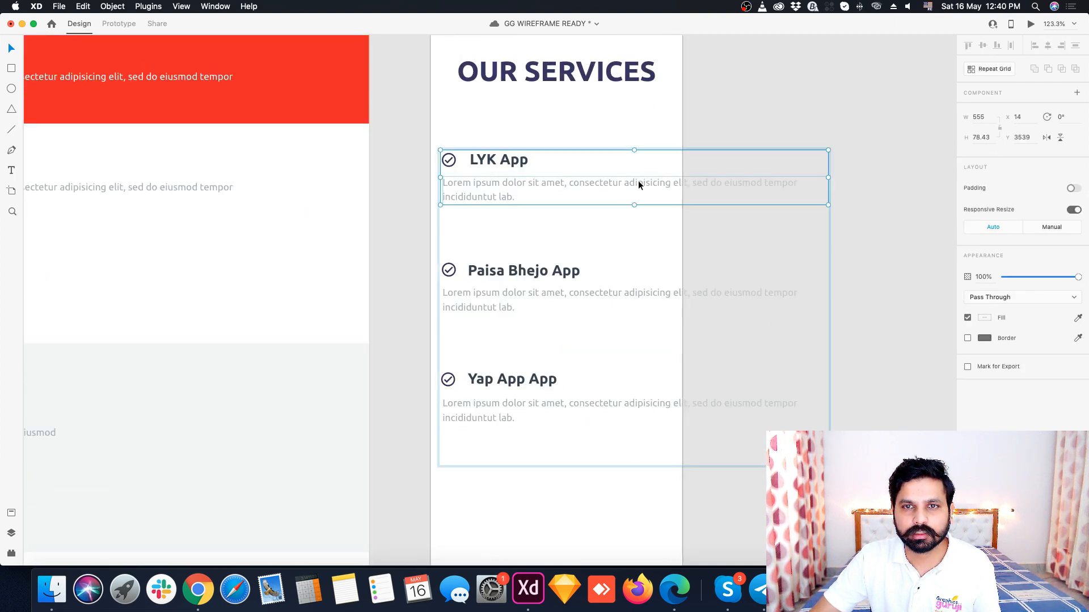
pyautogui.moveTo(826, 191); pyautogui.dragTo(670, 193)
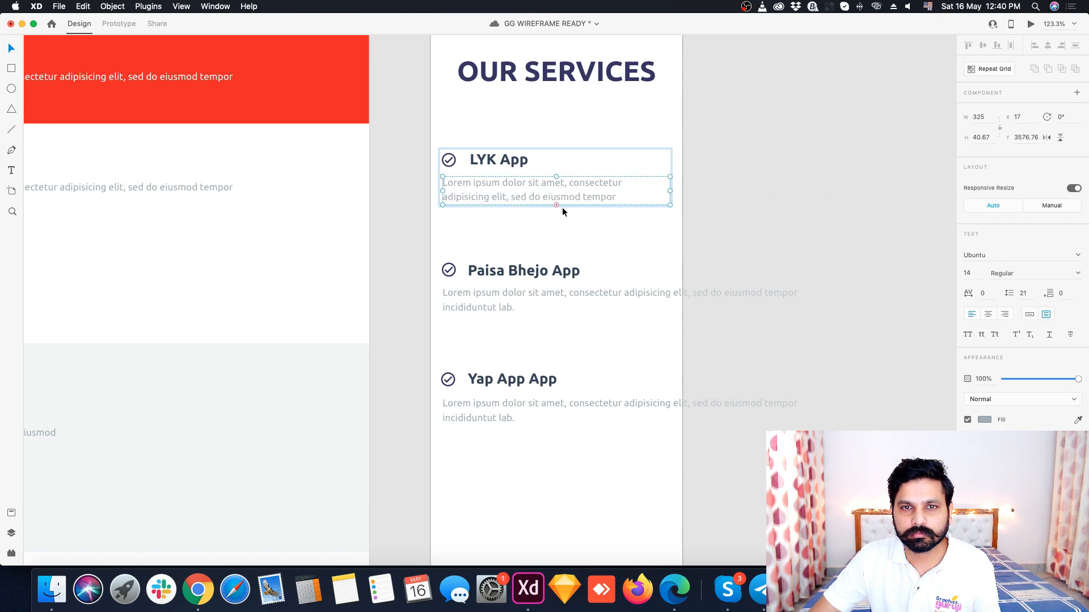
pyautogui.moveTo(555, 208); pyautogui.dragTo(557, 220)
pyautogui.press('super+z')
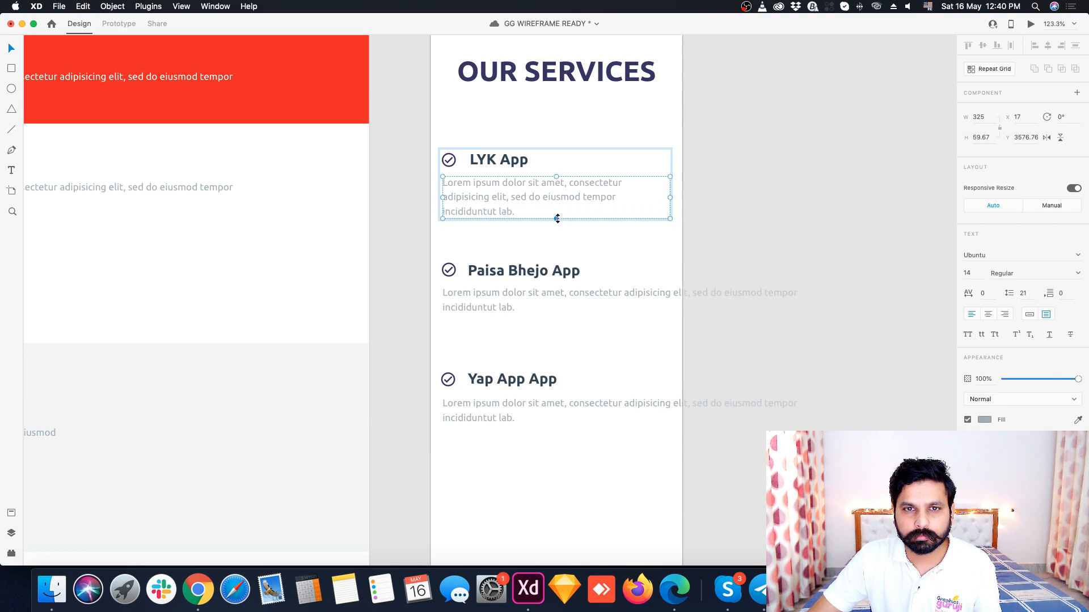
pyautogui.click(753, 227)
# - Turn the mobile Paisa Bhejo App description into area text and resize it to about 329 px wide and 62 px high
pyautogui.doubleClick(636, 291)
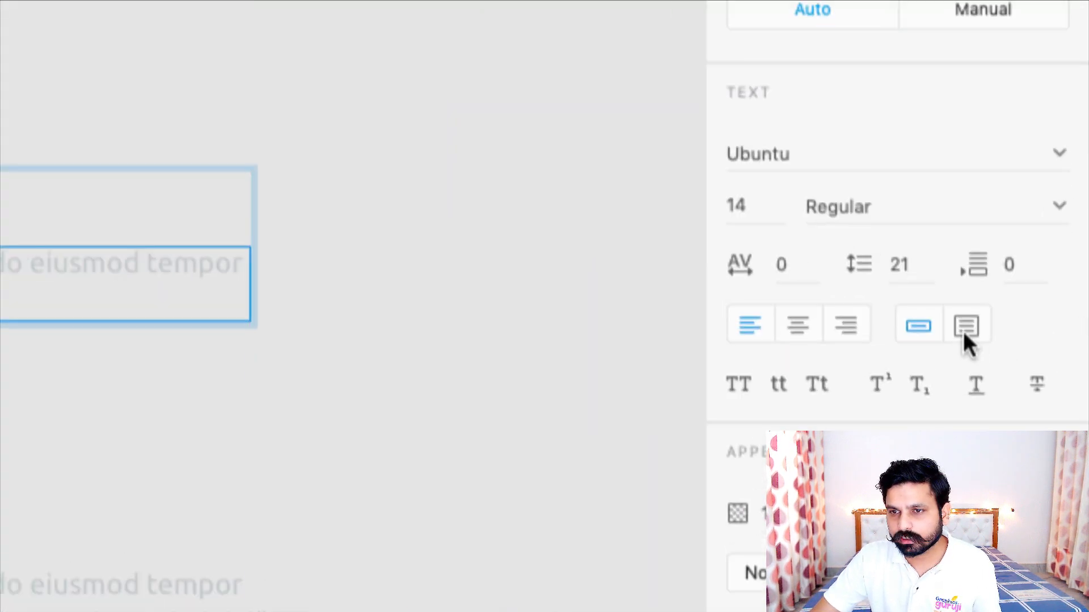
pyautogui.click(965, 329)
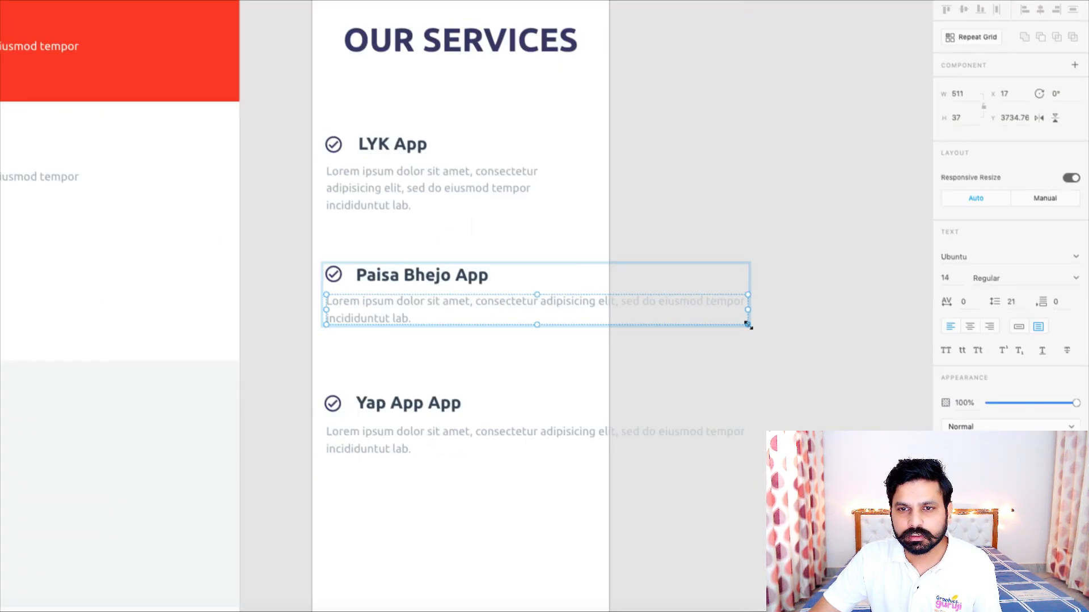
pyautogui.moveTo(748, 325); pyautogui.dragTo(593, 332)
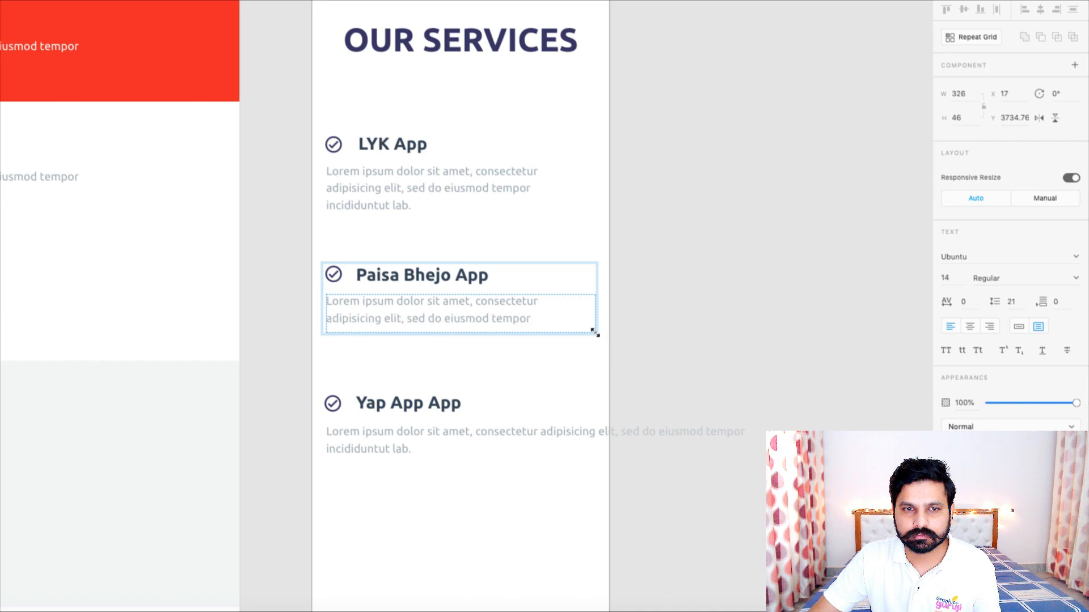
pyautogui.click(679, 321)
pyautogui.scroll(3, 466, 336)
pyautogui.click(464, 313)
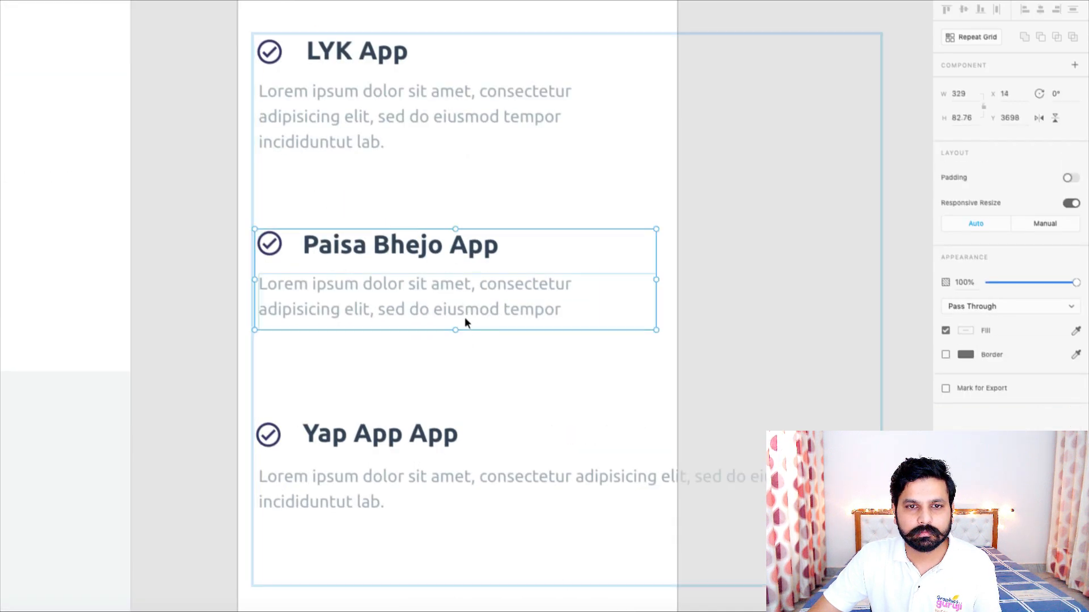
pyautogui.doubleClick(461, 308)
pyautogui.moveTo(455, 330); pyautogui.dragTo(457, 350)
pyautogui.moveTo(656, 311); pyautogui.dragTo(660, 311)
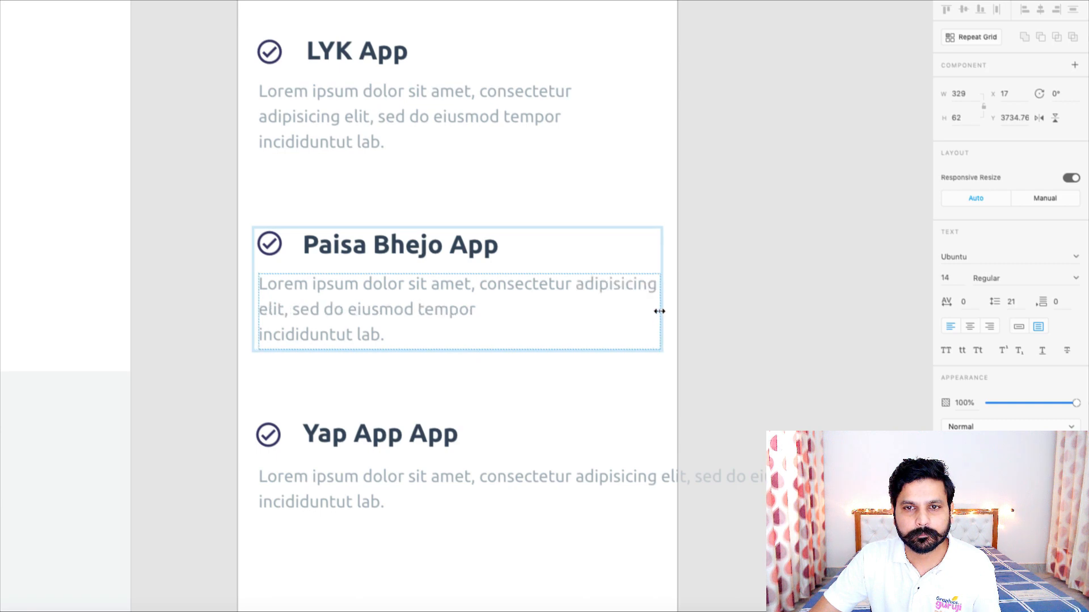
pyautogui.click(703, 303)
# - Resize the mobile Yap App description to about 325 px wide and 91 px high so it fits within the artboard
pyautogui.scroll(-3, 594, 282)
pyautogui.scroll(-2, 593, 283)
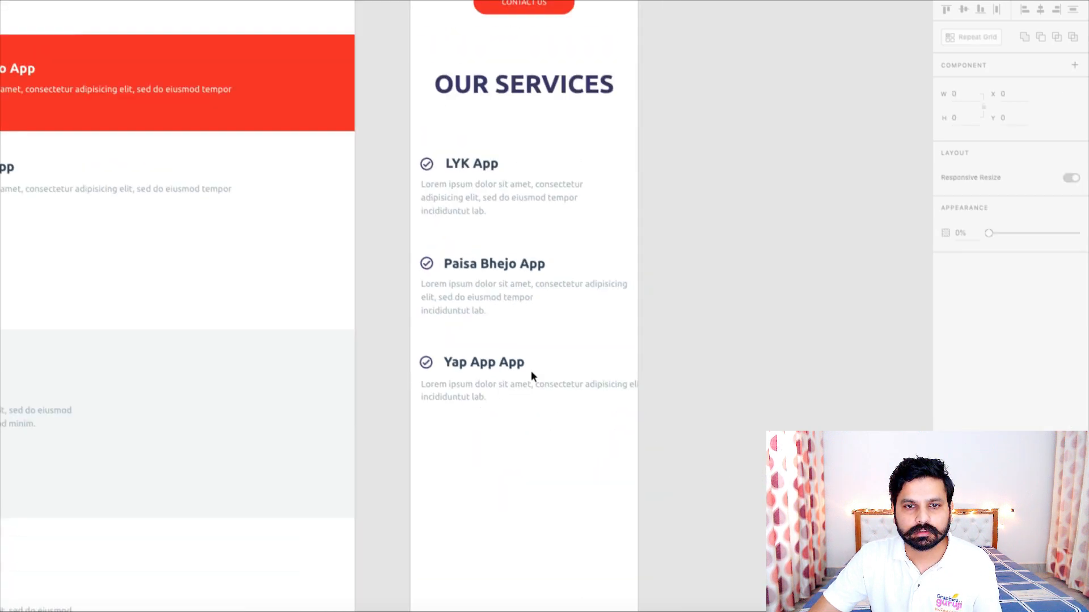
pyautogui.doubleClick(537, 382)
pyautogui.doubleClick(537, 382)
pyautogui.doubleClick(537, 382)
pyautogui.click(708, 418)
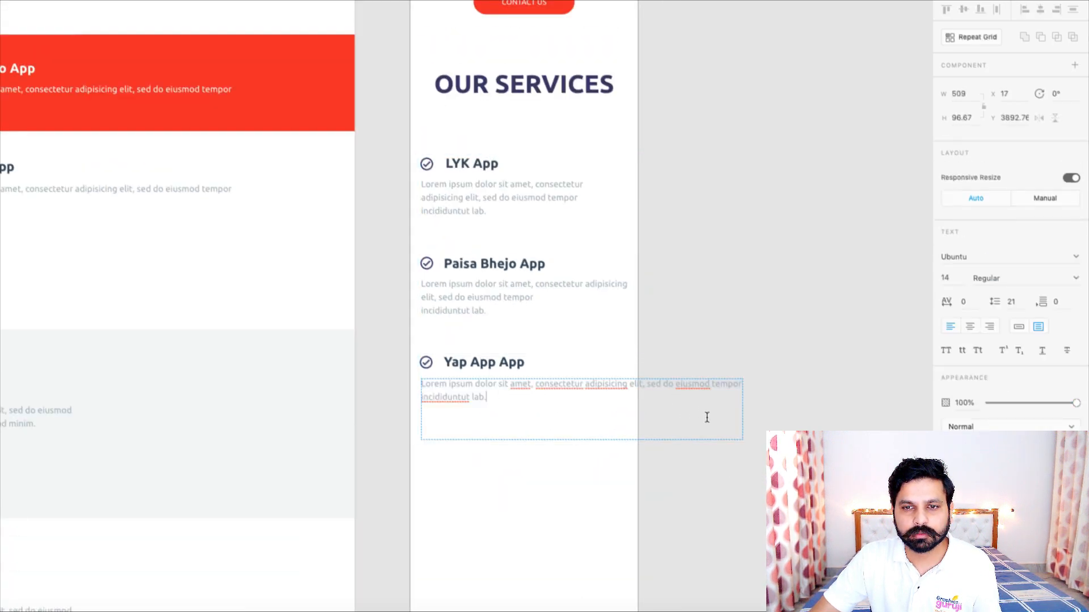
pyautogui.press('Escape')
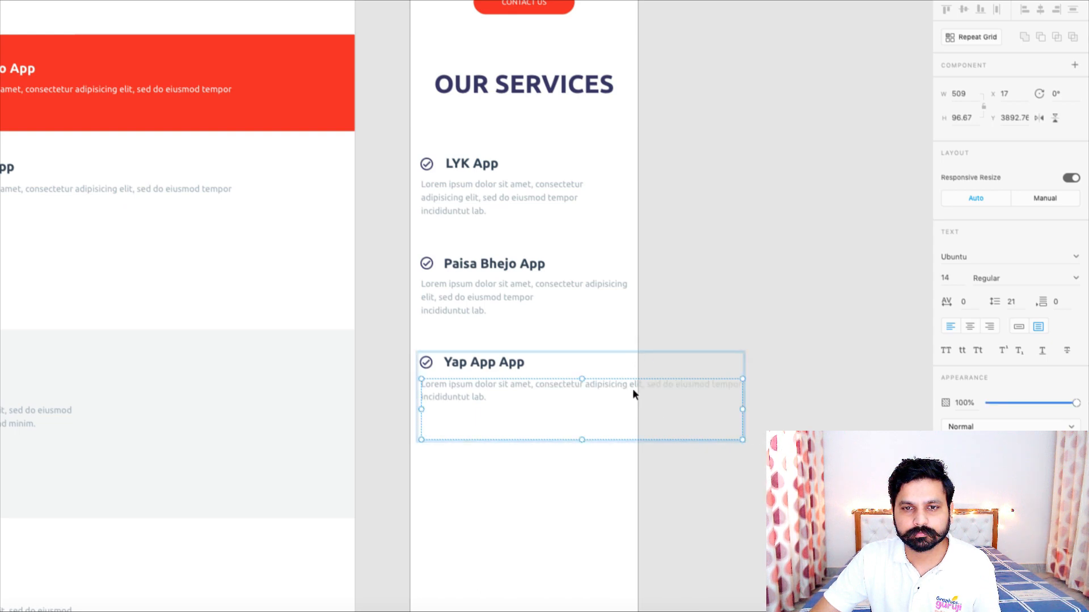
pyautogui.moveTo(742, 438); pyautogui.dragTo(626, 436)
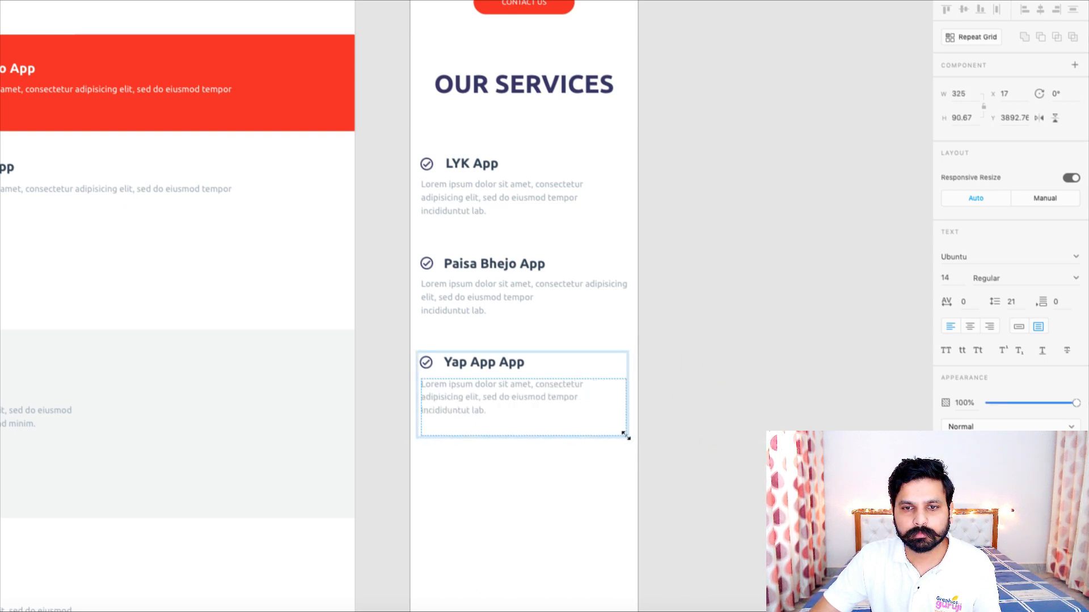
pyautogui.click(581, 292)
# - Move the mobile app list up to Y 3495, closer to the heading above it
pyautogui.scroll(-4, 580, 291)
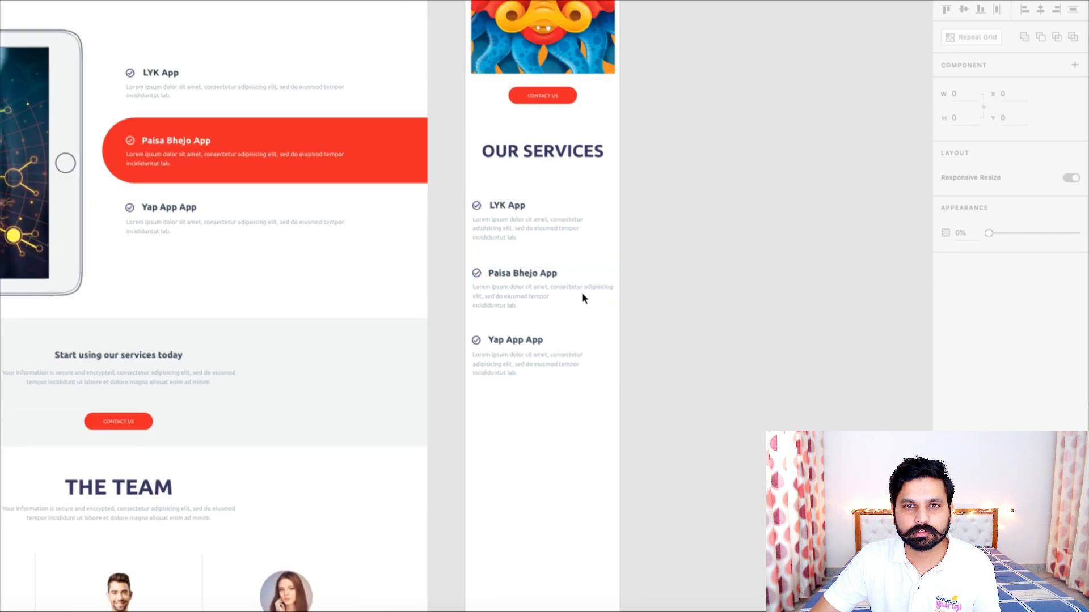
pyautogui.moveTo(495, 229); pyautogui.dragTo(565, 340)
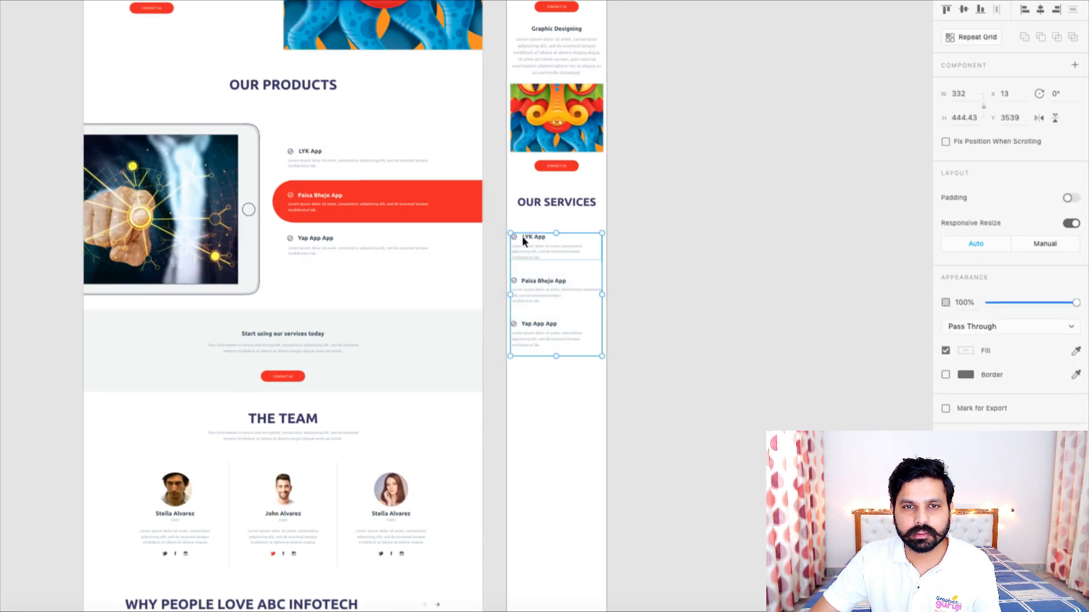
pyautogui.moveTo(522, 236); pyautogui.dragTo(526, 225)
# - Compare the heading-to-content gap in the mobile services section with the gap above the mobile app list
pyautogui.scroll(4, 547, 295)
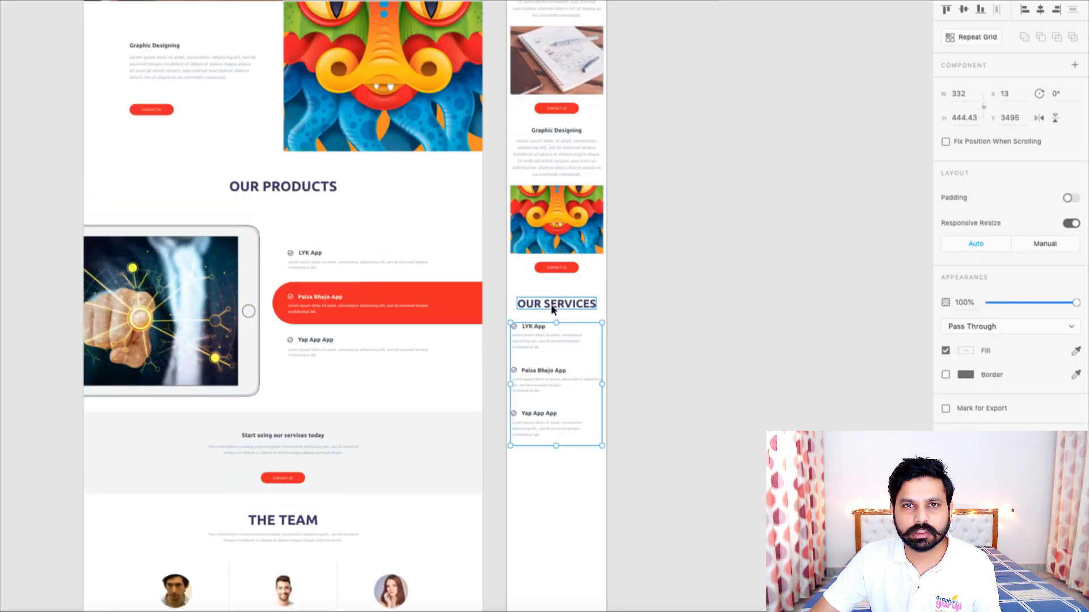
pyautogui.scroll(4, 526, 390)
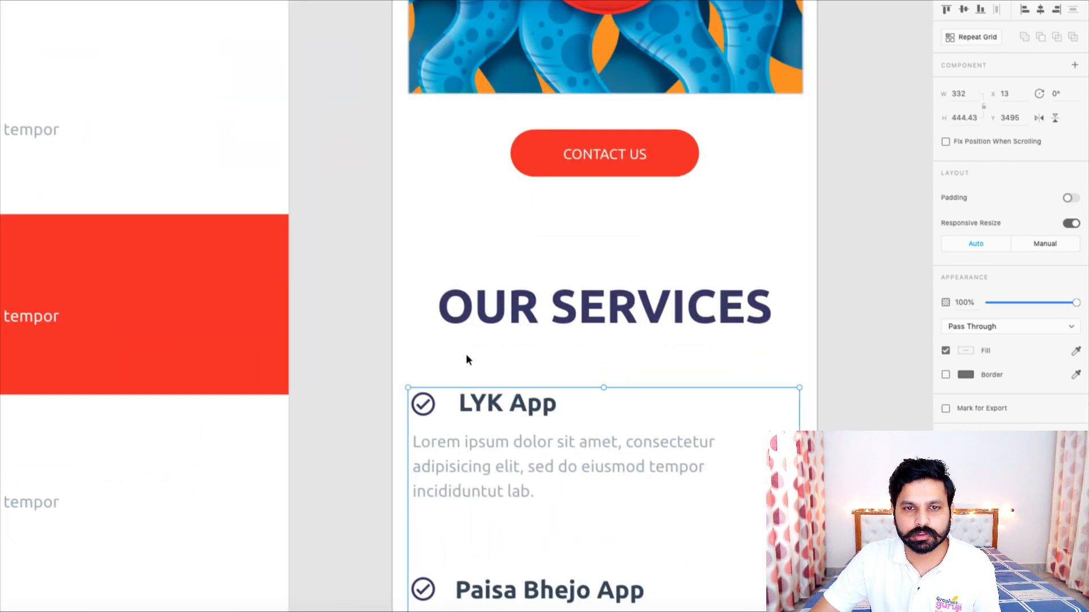
pyautogui.scroll(-5, 525, 386)
pyautogui.scroll(-3, 547, 377)
pyautogui.scroll(8, 533, 122)
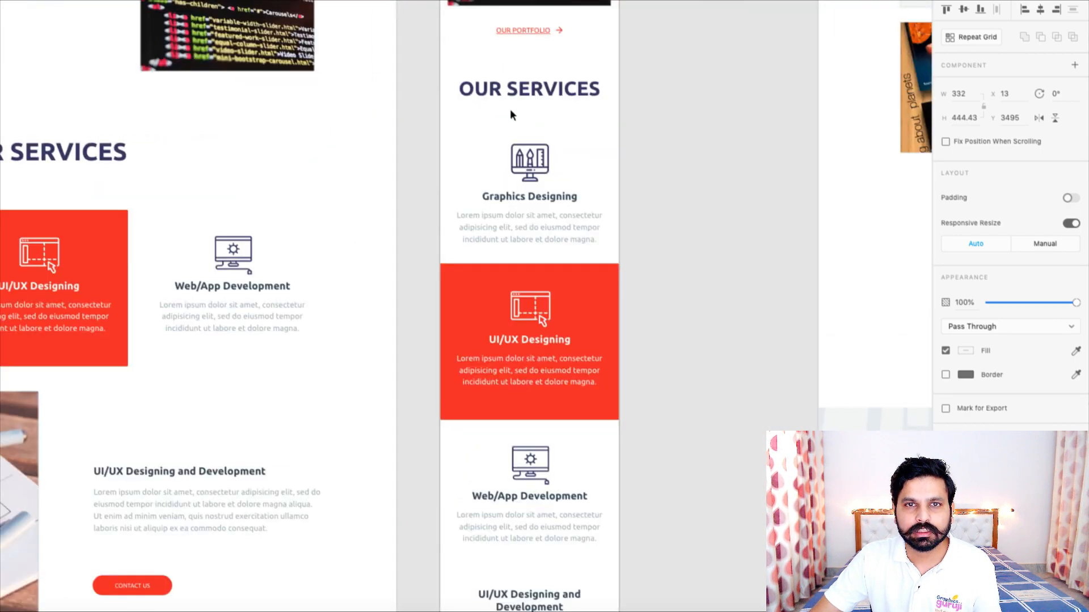
pyautogui.click(516, 126)
pyautogui.press('alt')
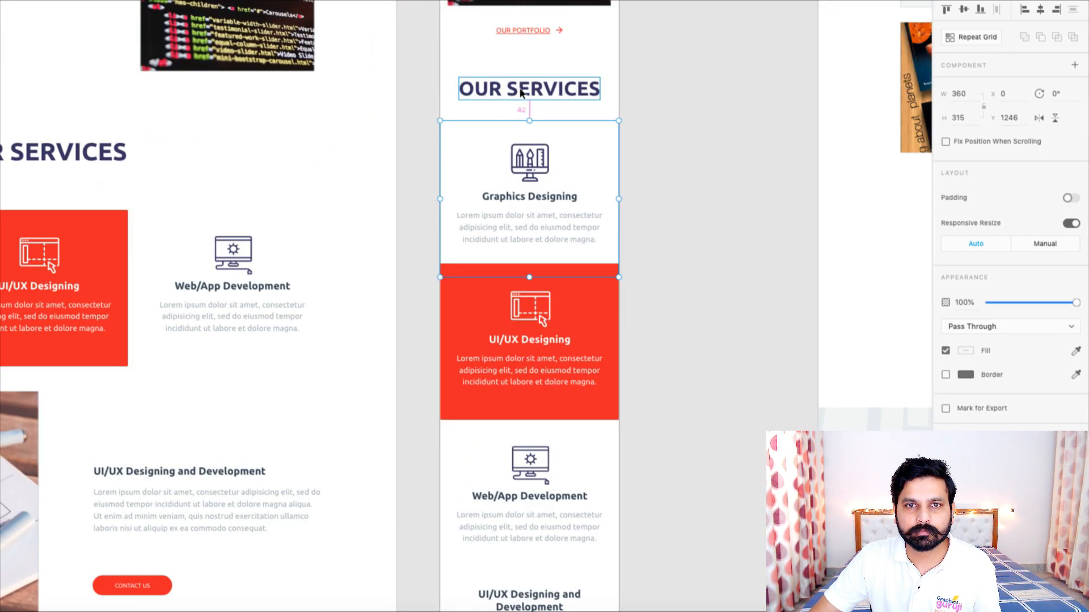
pyautogui.scroll(-15, 505, 263)
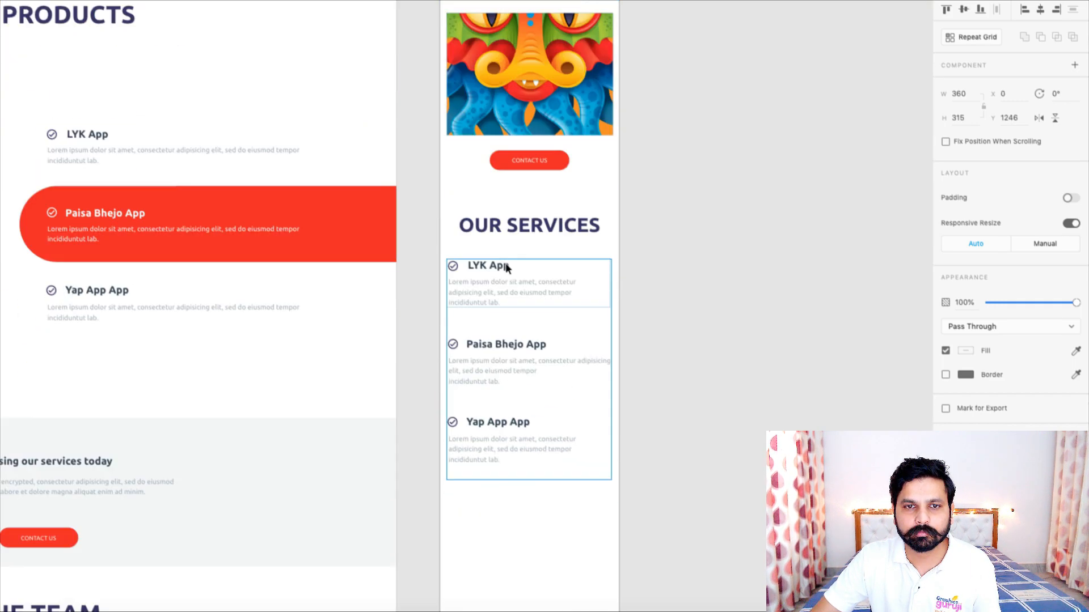
pyautogui.scroll(1, 505, 237)
pyautogui.click(508, 230)
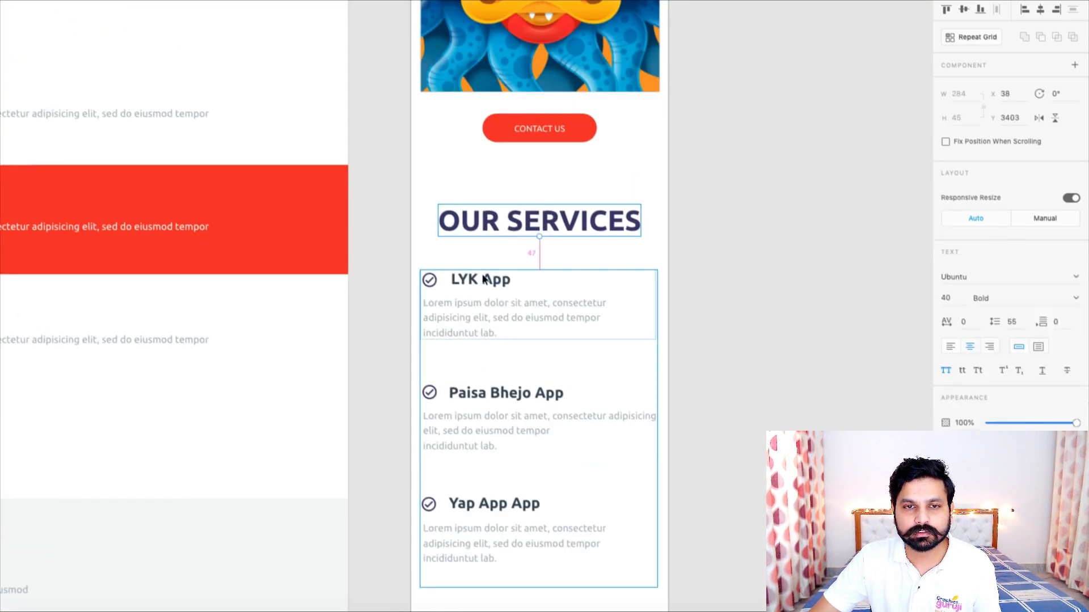
pyautogui.scroll(15, 527, 287)
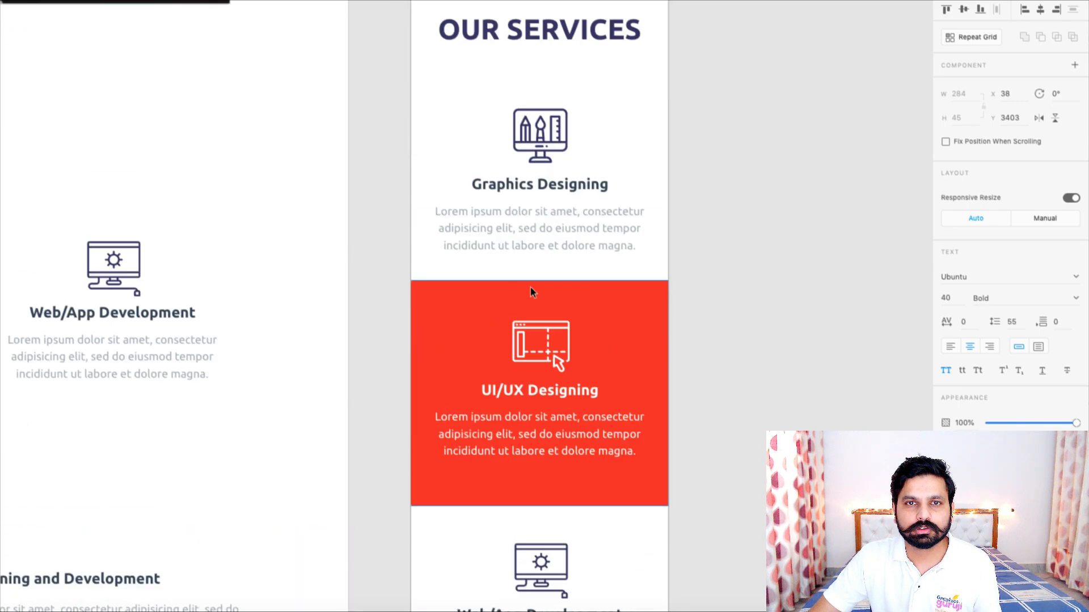
pyautogui.click(530, 404)
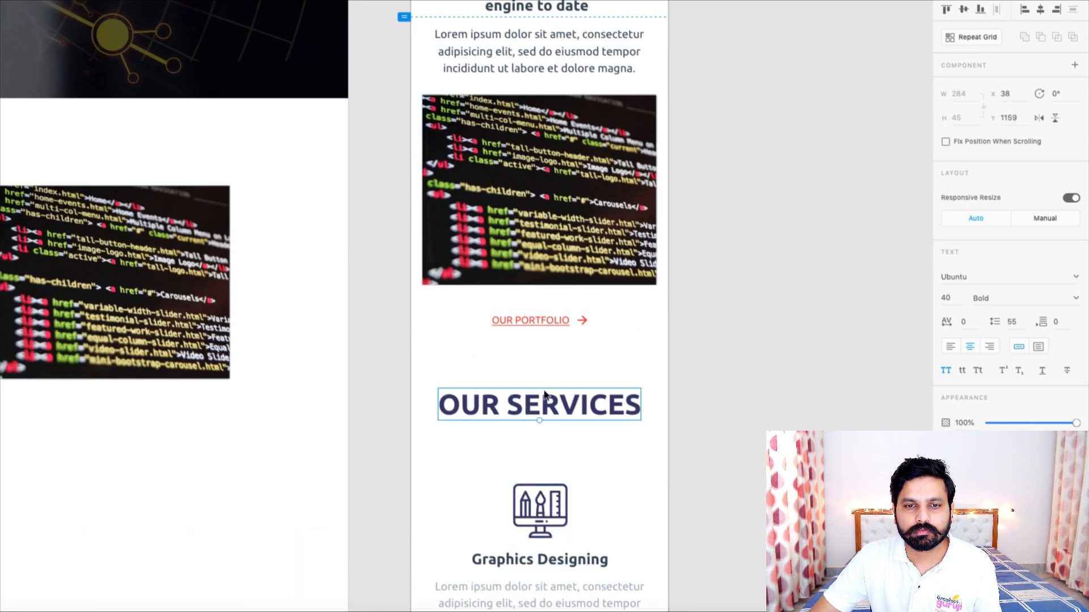
pyautogui.scroll(-10, 538, 390)
pyautogui.scroll(-10, 536, 384)
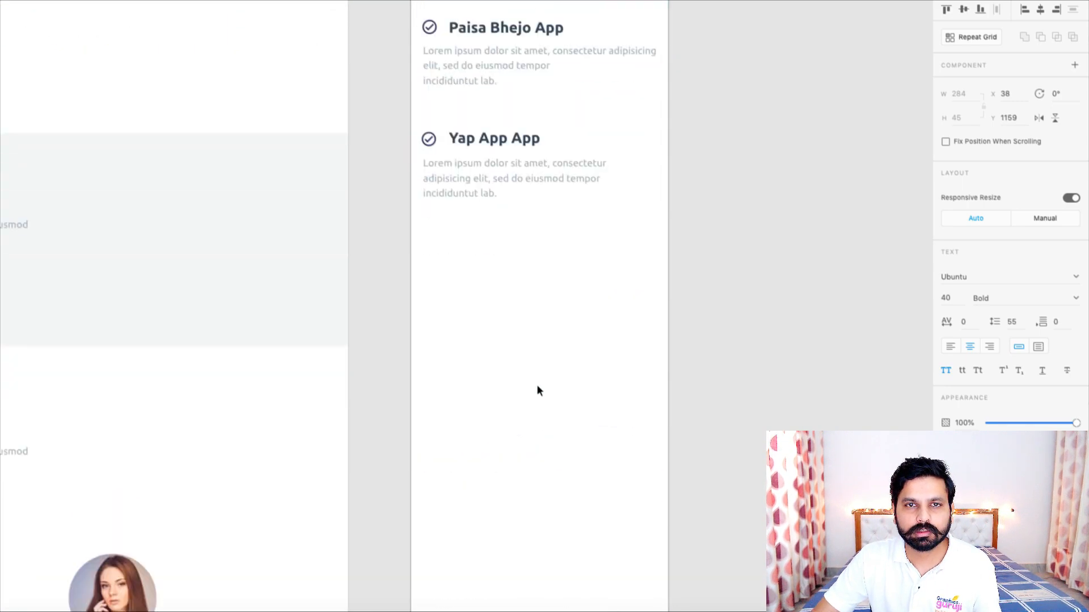
# - Move the mobile app list up to Y 3490, just below the heading above it
pyautogui.scroll(3, 537, 385)
pyautogui.click(493, 180)
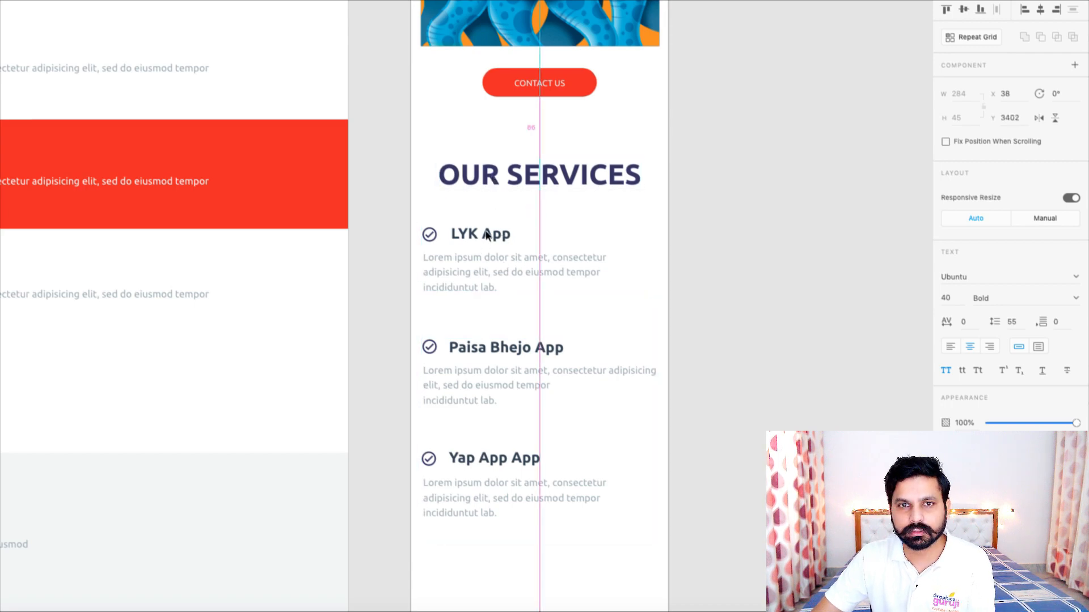
pyautogui.click(486, 235)
pyautogui.moveTo(486, 235); pyautogui.dragTo(509, 184)
pyautogui.scroll(-4, 542, 197)
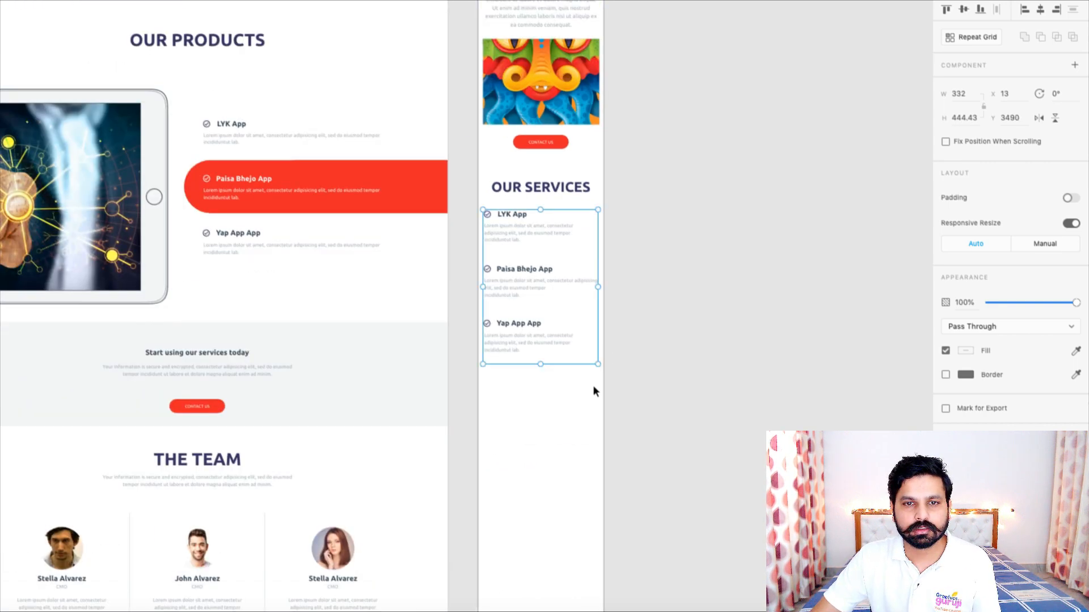
pyautogui.click(594, 385)
# - Copy the tablet mockup from the desktop products section to the mobile artboard and place it below the app list at Y 3914
pyautogui.scroll(-3, 612, 304)
pyautogui.doubleClick(307, 238)
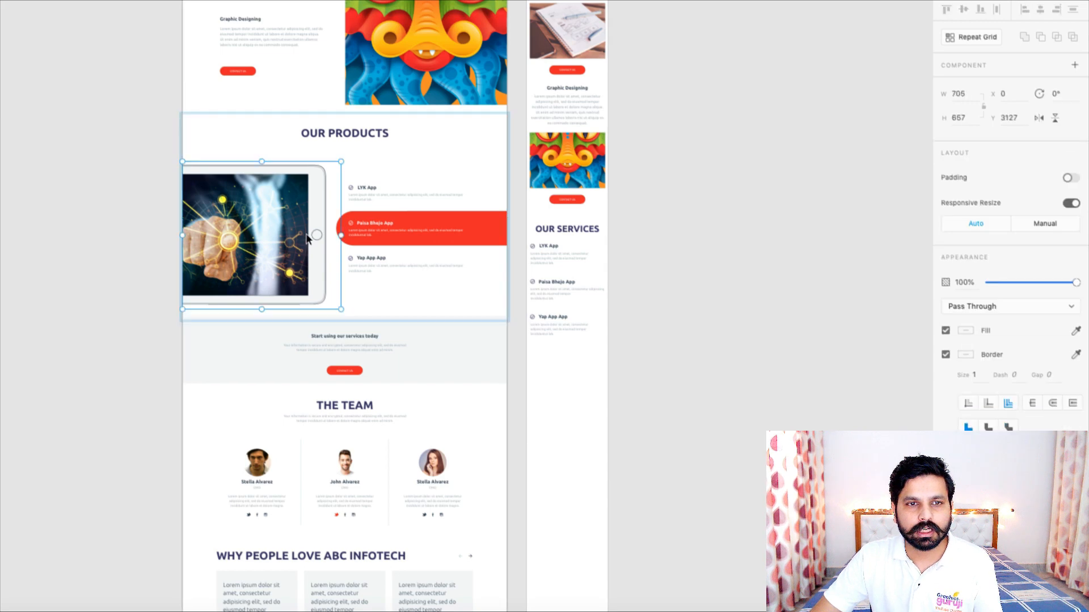
pyautogui.scroll(1, 250, 205)
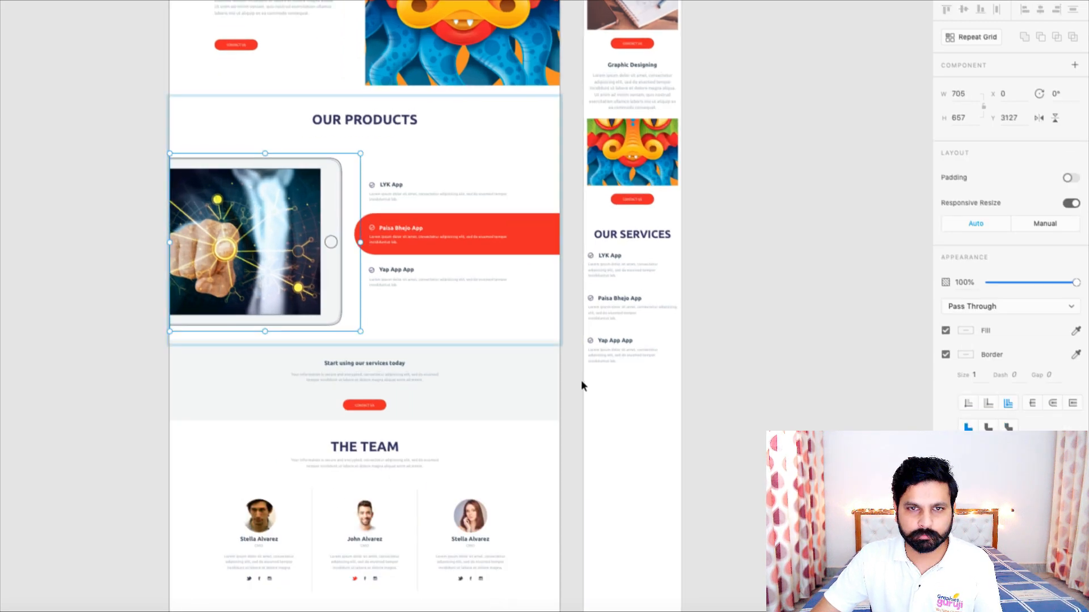
pyautogui.scroll(2, 665, 412)
pyautogui.hotkey('ctrl', 'v')
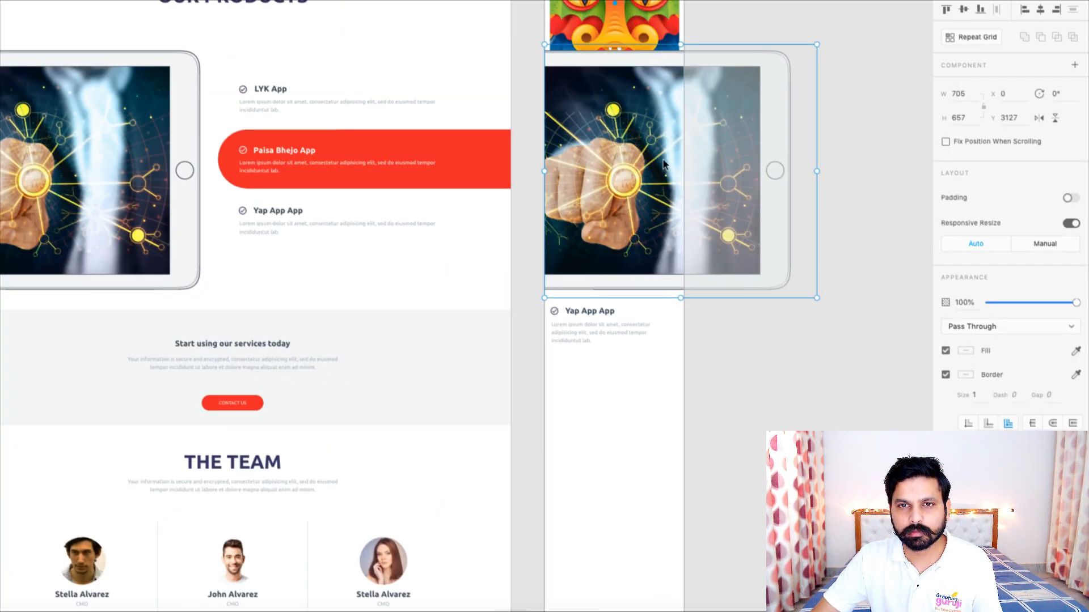
pyautogui.moveTo(664, 165); pyautogui.dragTo(706, 461)
# - Scale the pasted tablet mockup proportionally down to about 371 by 346 px so it roughly spans the mobile artboard
pyautogui.scroll(-2, 698, 457)
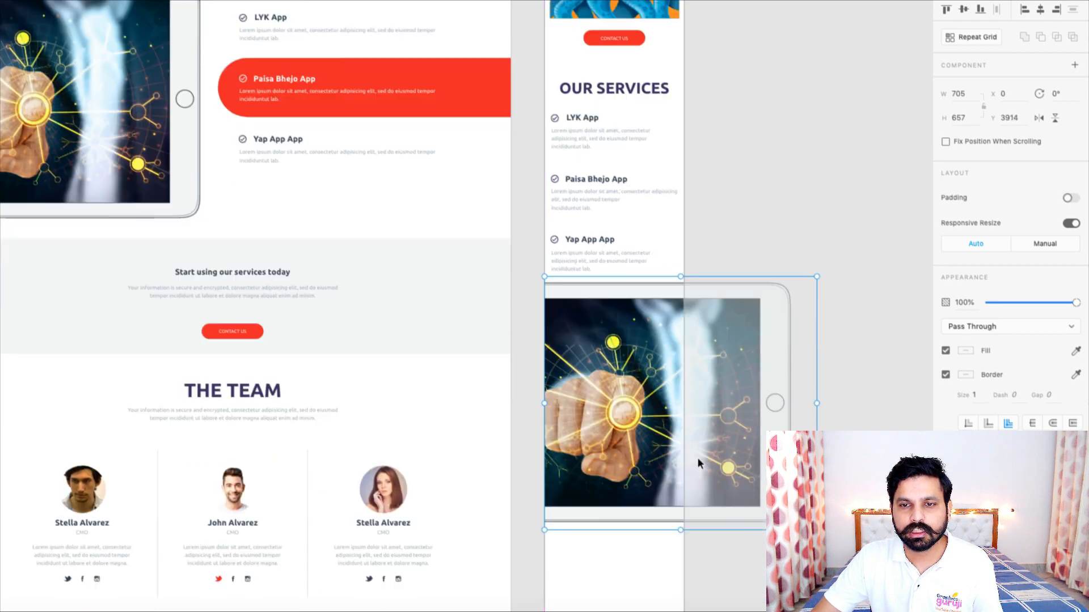
pyautogui.moveTo(816, 530); pyautogui.dragTo(685, 474)
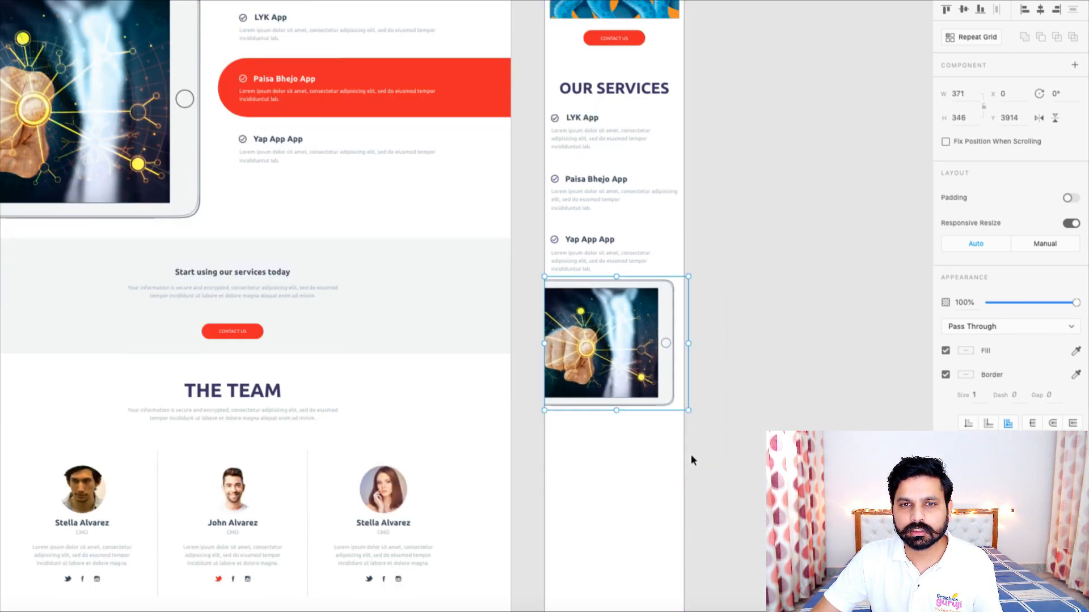
pyautogui.click(743, 306)
# - Replace the mobile section heading's text with "OUR PRODUCTS" copied from the desktop products heading
pyautogui.scroll(-1, 743, 307)
pyautogui.scroll(1, 688, 143)
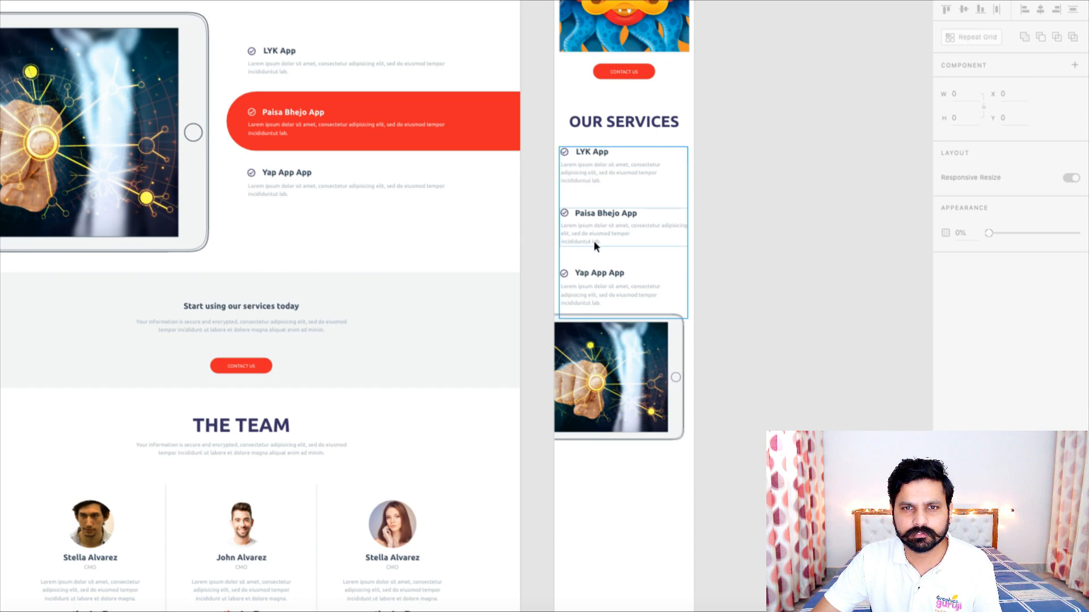
pyautogui.scroll(2, 607, 282)
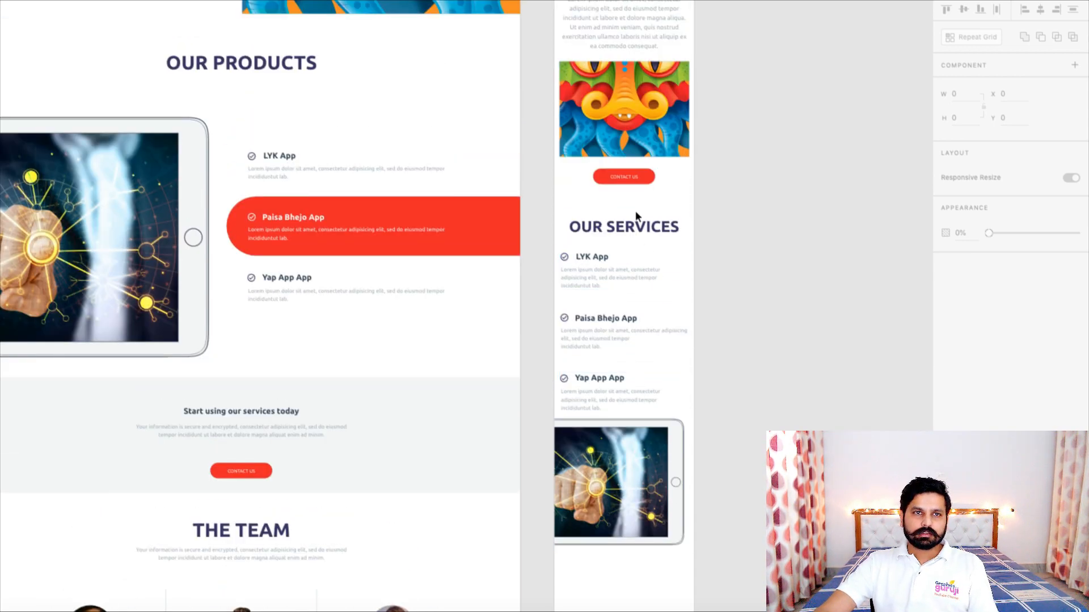
pyautogui.scroll(2, 452, 10)
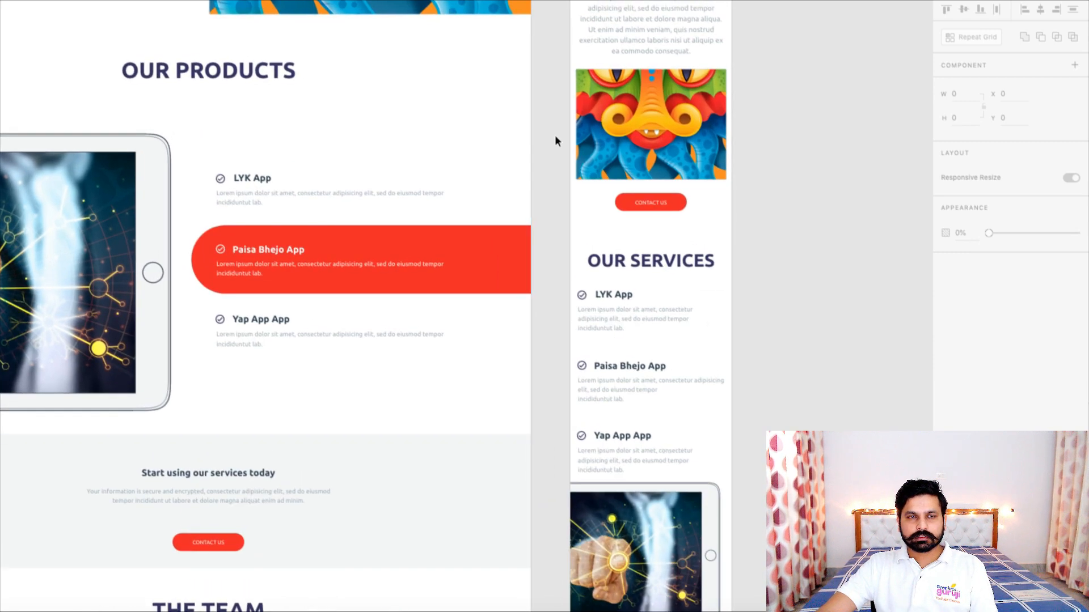
pyautogui.click(637, 266)
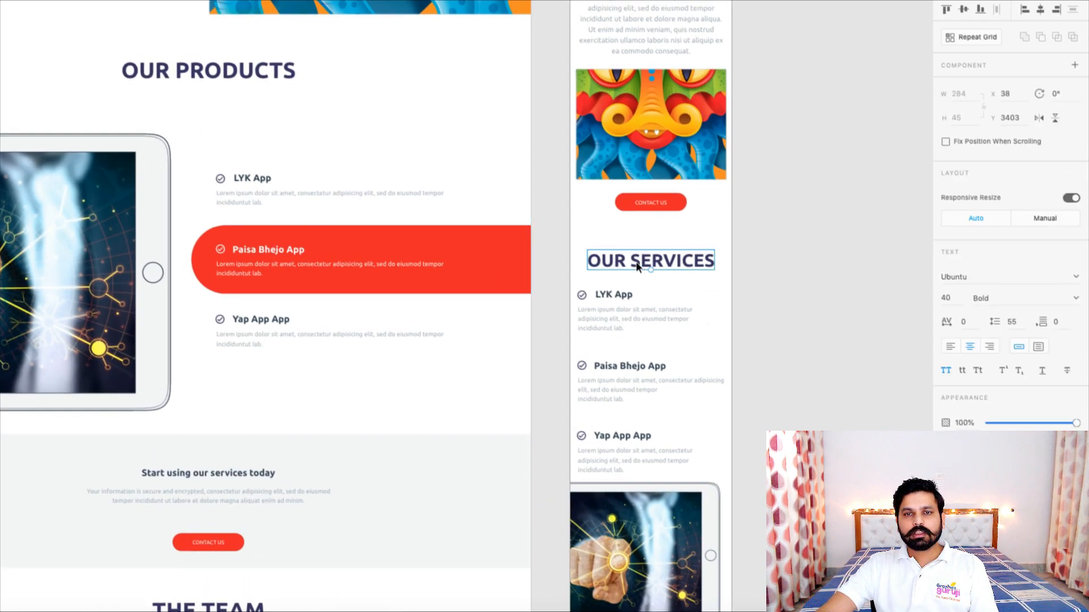
pyautogui.click(200, 70)
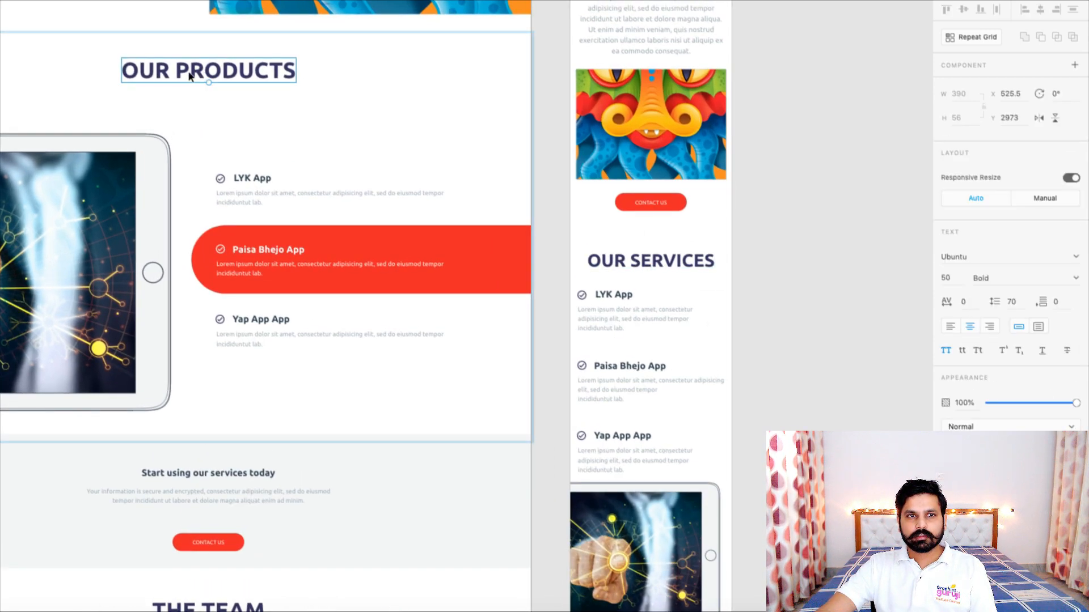
pyautogui.doubleClick(171, 72)
pyautogui.hotkey('ctrl', 'c')
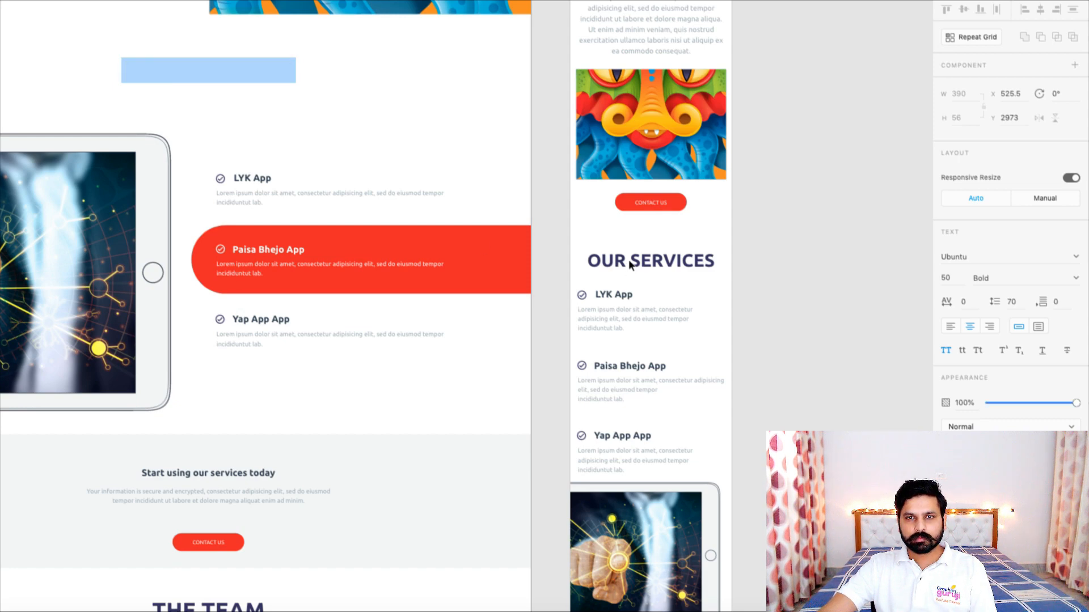
pyautogui.doubleClick(611, 264)
pyautogui.hotkey('ctrl', 'v')
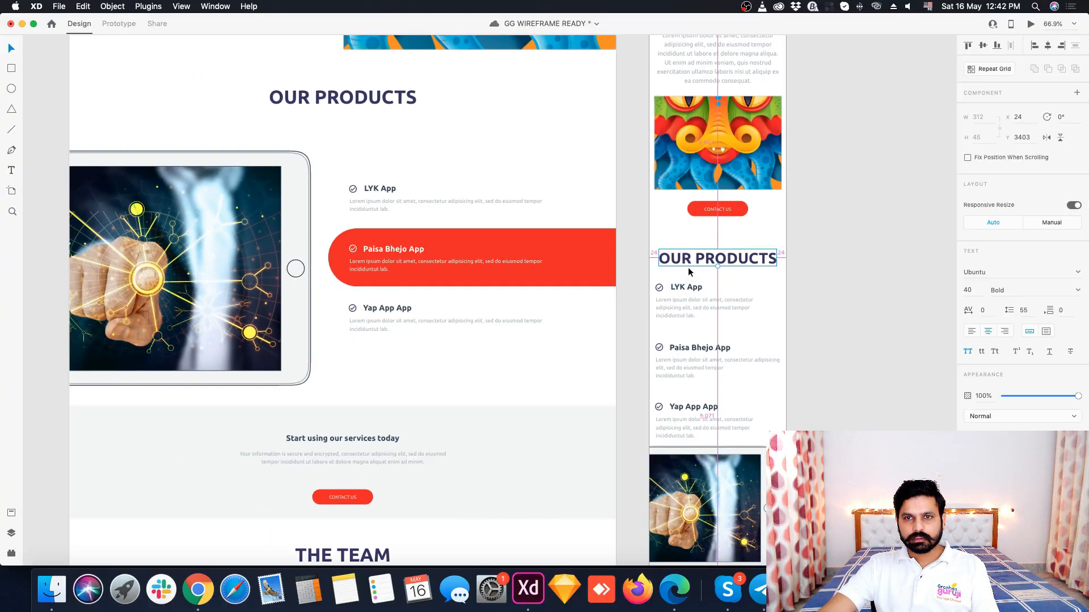
pyautogui.click(513, 153)
# - Copy the desktop "Start using our services today" banner to the mobile artboard and place it below the tablet mockup at Y 4302
pyautogui.scroll(-5, 513, 152)
pyautogui.scroll(1, 617, 443)
pyautogui.scroll(3, 675, 348)
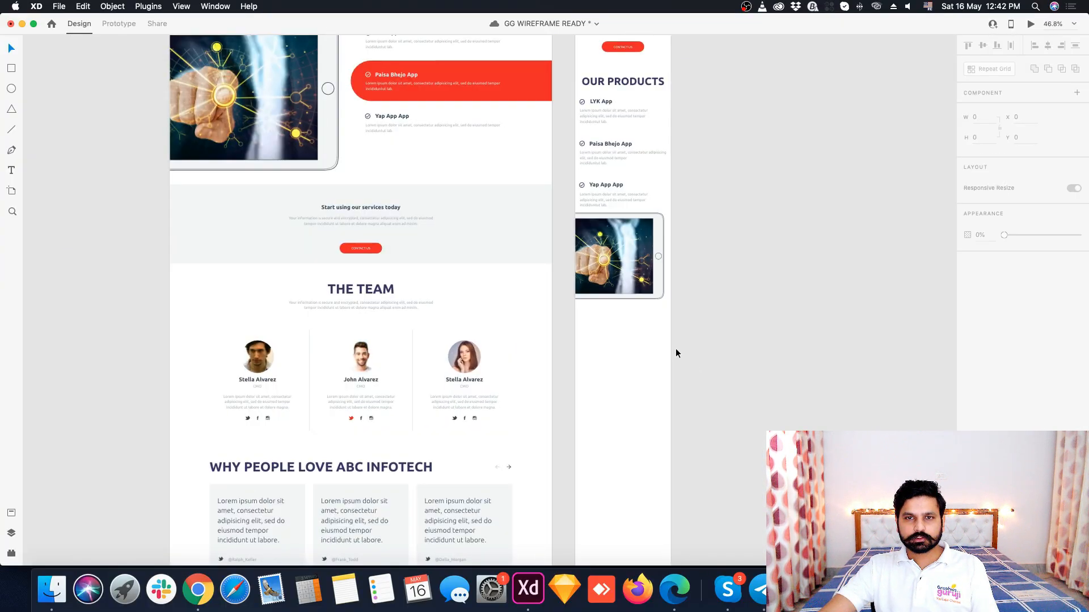
pyautogui.scroll(4, 253, 218)
pyautogui.moveTo(67, 205); pyautogui.dragTo(448, 292)
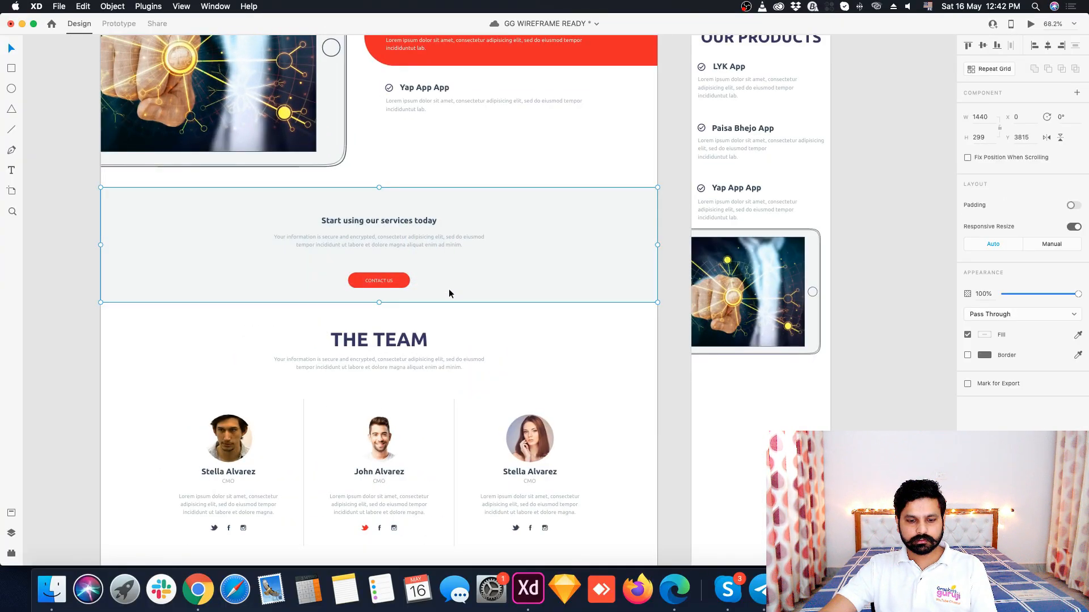
pyautogui.press('super+c')
pyautogui.click(768, 407)
pyautogui.press('super+v')
pyautogui.scroll(-5, 553, 182)
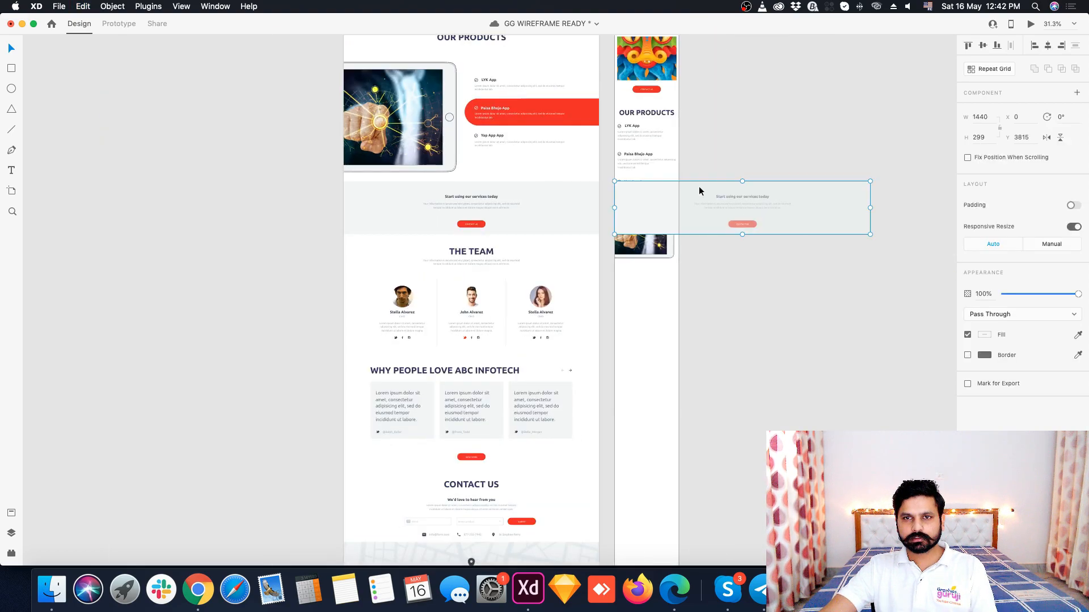
pyautogui.moveTo(698, 187); pyautogui.dragTo(708, 275)
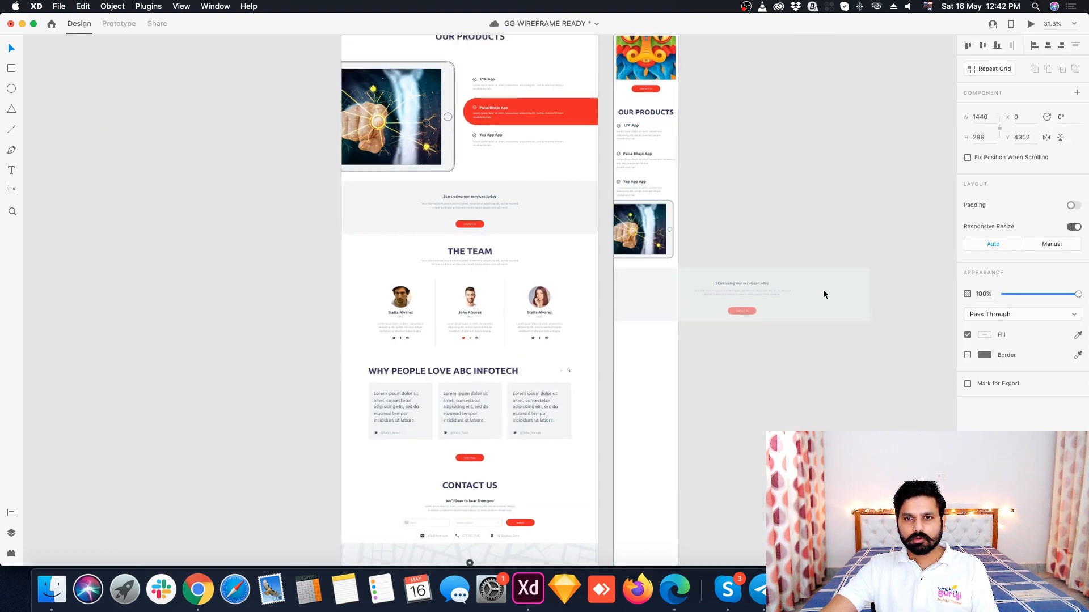
# - Narrow the pasted banner's background to roughly the mobile artboard's width and its paragraph to 329 px wide, both centred
pyautogui.scroll(3, 822, 291)
pyautogui.moveTo(919, 299); pyautogui.dragTo(516, 297)
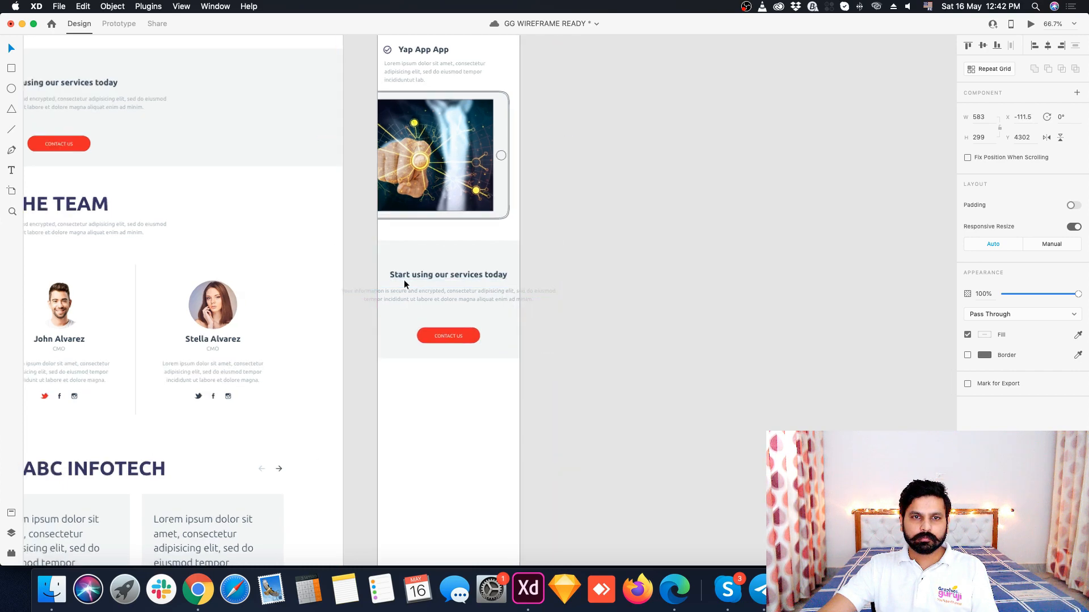
pyautogui.scroll(4, 471, 291)
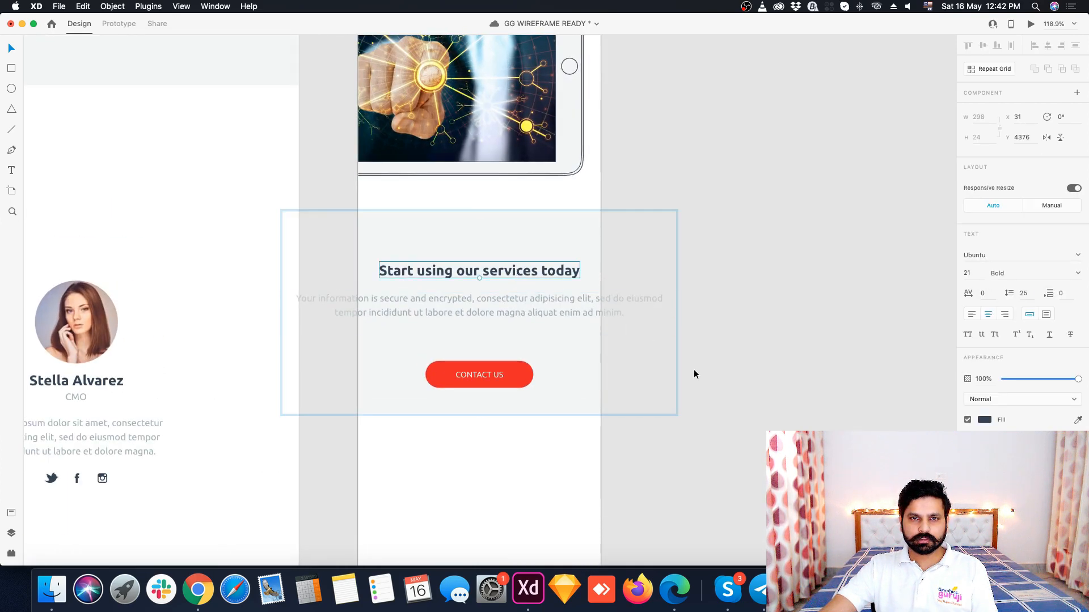
pyautogui.doubleClick(546, 312)
pyautogui.press('Return')
pyautogui.press('Escape')
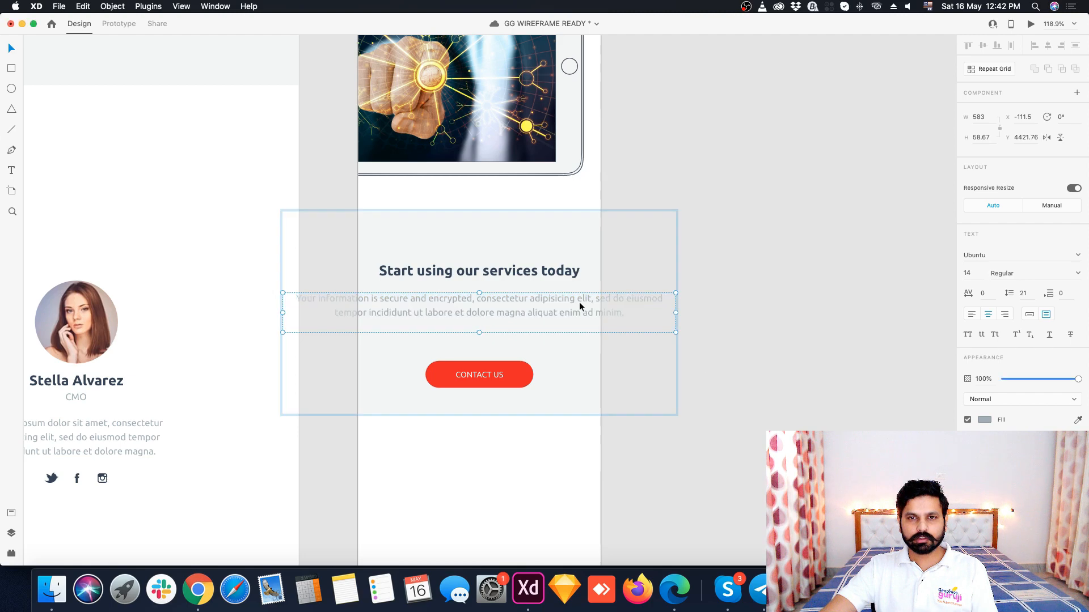
pyautogui.moveTo(677, 313); pyautogui.dragTo(590, 320)
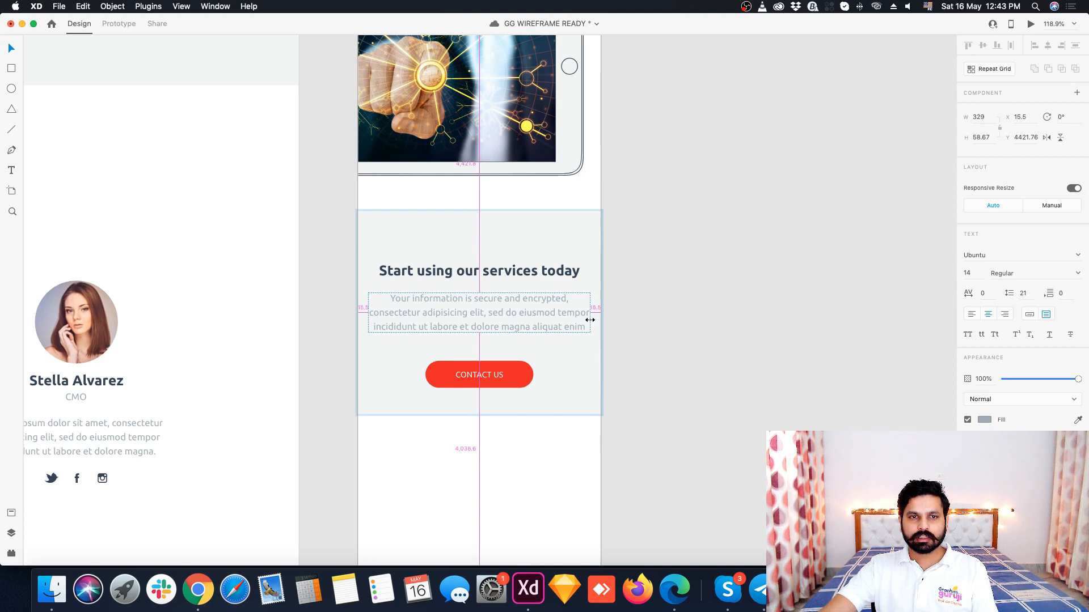
# - Extend the banner paragraph's text box downward so that all four lines of text fit
pyautogui.click(478, 319)
pyautogui.click(477, 321)
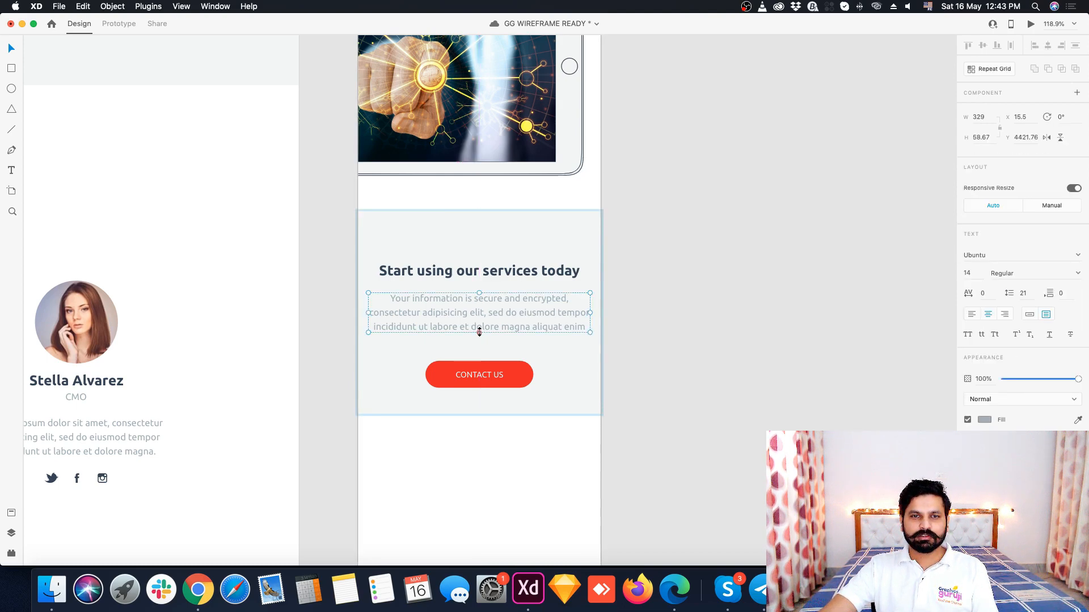
pyautogui.moveTo(479, 332); pyautogui.dragTo(480, 348)
pyautogui.click(657, 393)
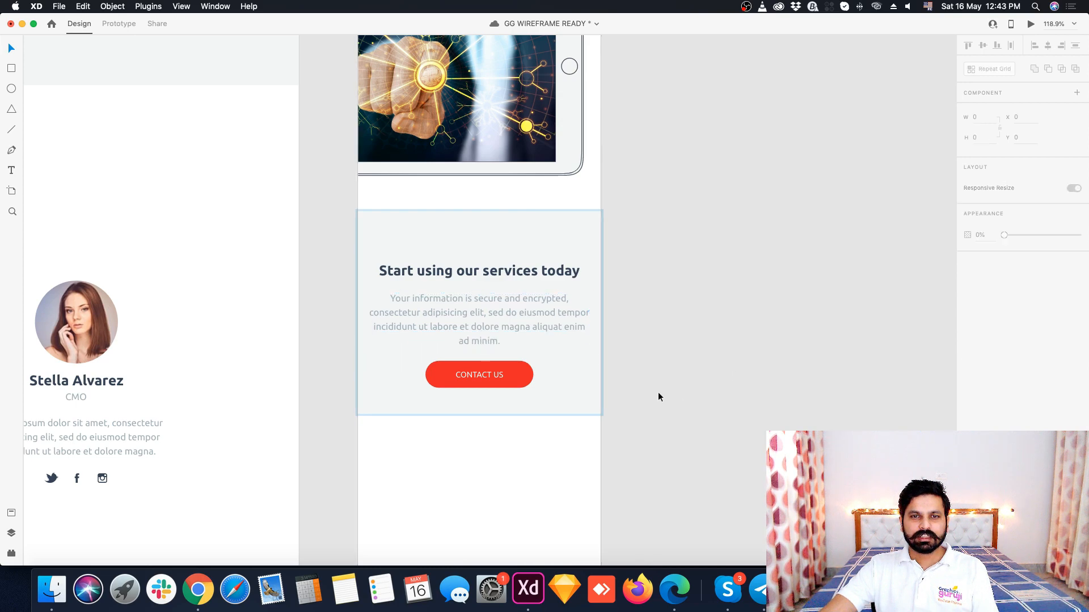
# - Move the banner's heading and paragraph together up to Y 4356 to widen the gap above the contact button
pyautogui.scroll(-2, 721, 303)
pyautogui.doubleClick(516, 272)
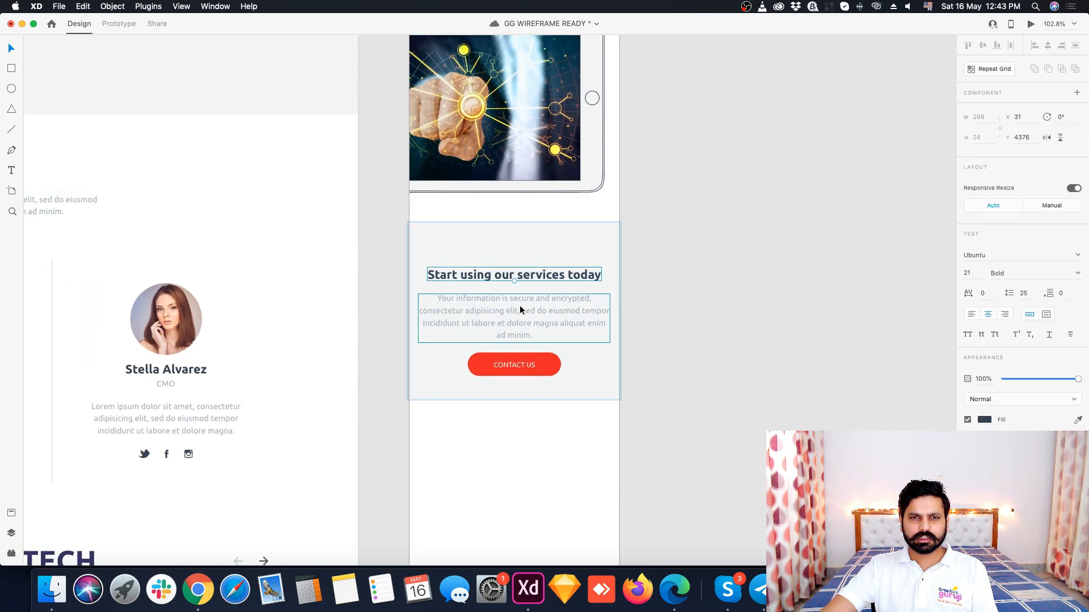
pyautogui.keyDown('shift'); pyautogui.click(520, 309); pyautogui.keyUp('shift')
pyautogui.moveTo(533, 315); pyautogui.dragTo(534, 304)
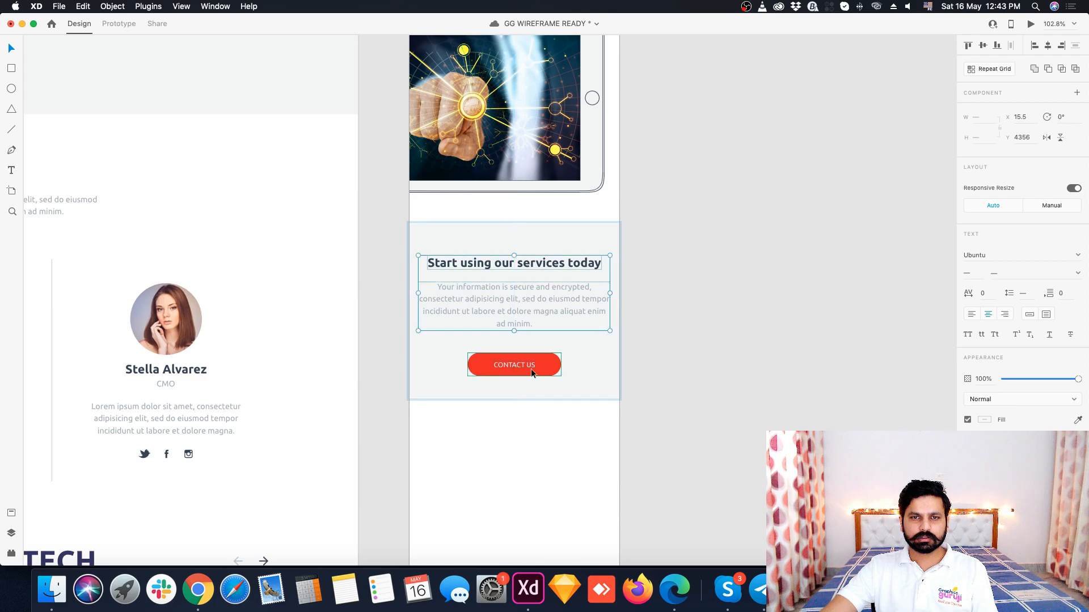
pyautogui.click(531, 368)
pyautogui.click(730, 339)
# - Duplicate the mobile "OUR PRODUCTS" heading and place the copy below the banner at Y 4688
pyautogui.scroll(-5, 721, 329)
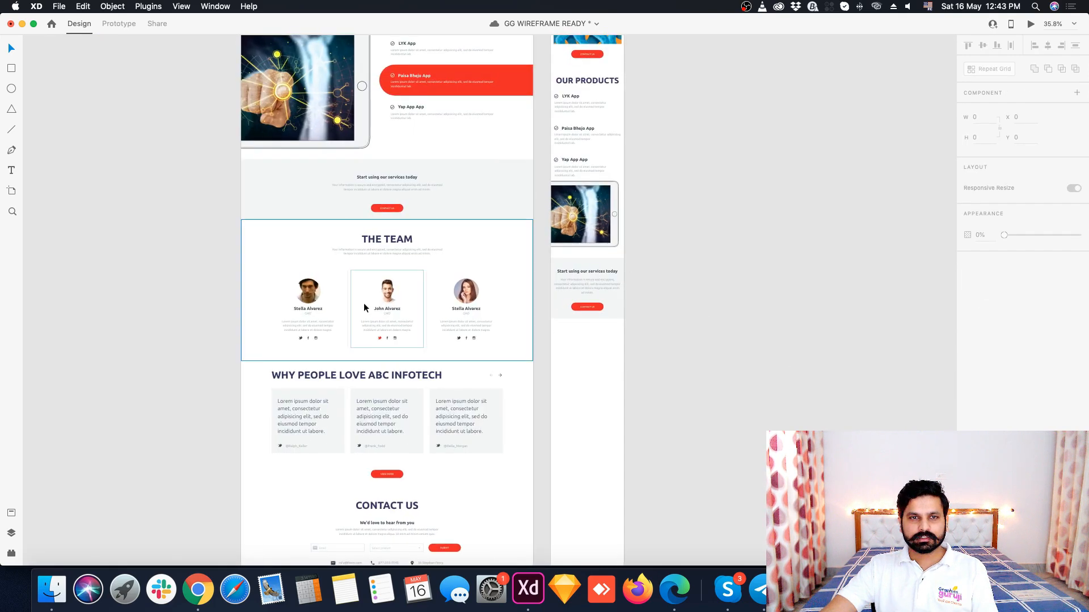
pyautogui.click(585, 83)
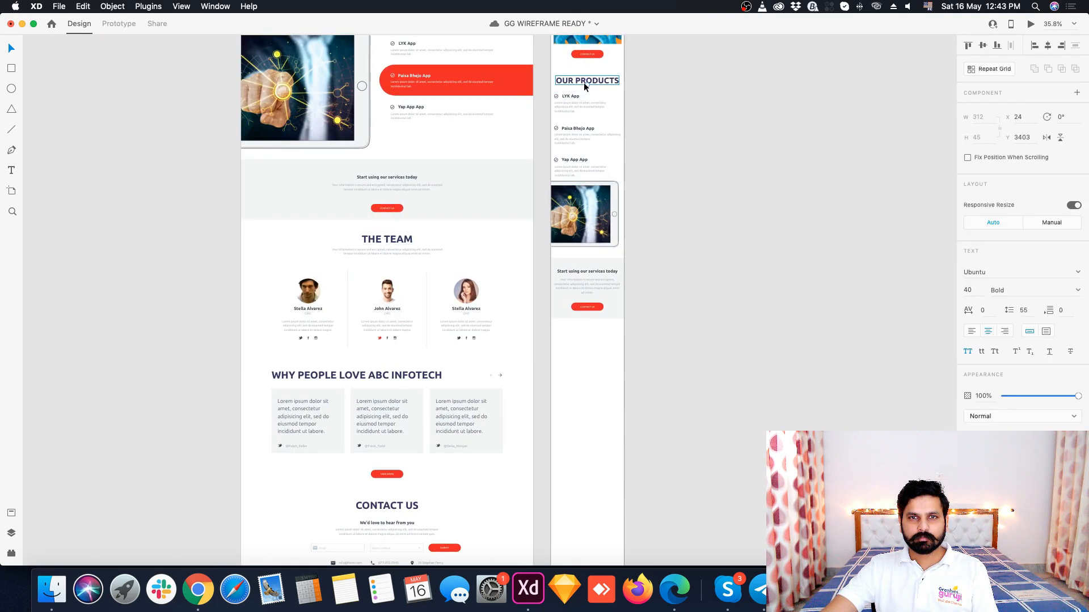
pyautogui.moveTo(584, 82); pyautogui.dragTo(594, 340)
pyautogui.click(605, 350)
pyautogui.scroll(5, 593, 340)
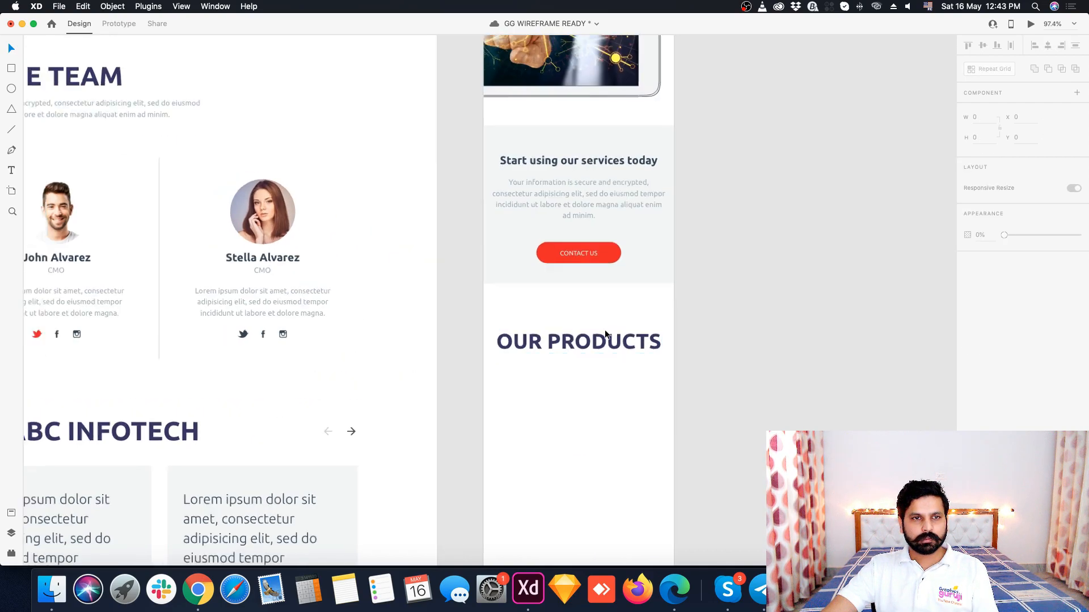
# - Replace the duplicated heading's text with "THE TEAM" copied from the desktop team section
pyautogui.scroll(-5, 605, 334)
pyautogui.click(593, 338)
pyautogui.click(341, 206)
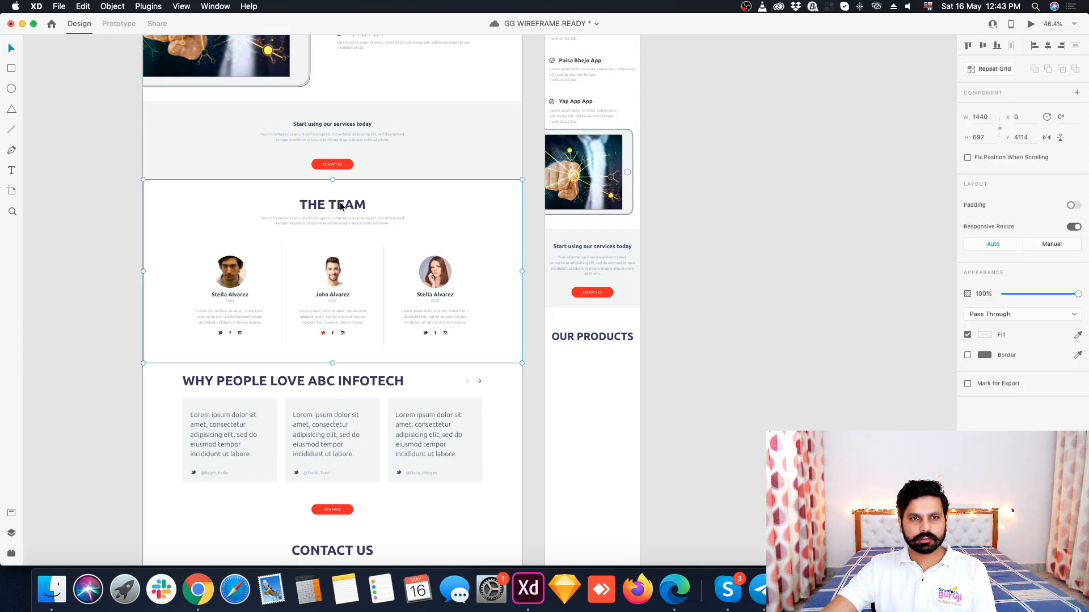
pyautogui.doubleClick(340, 205)
pyautogui.press('super+c')
pyautogui.doubleClick(590, 337)
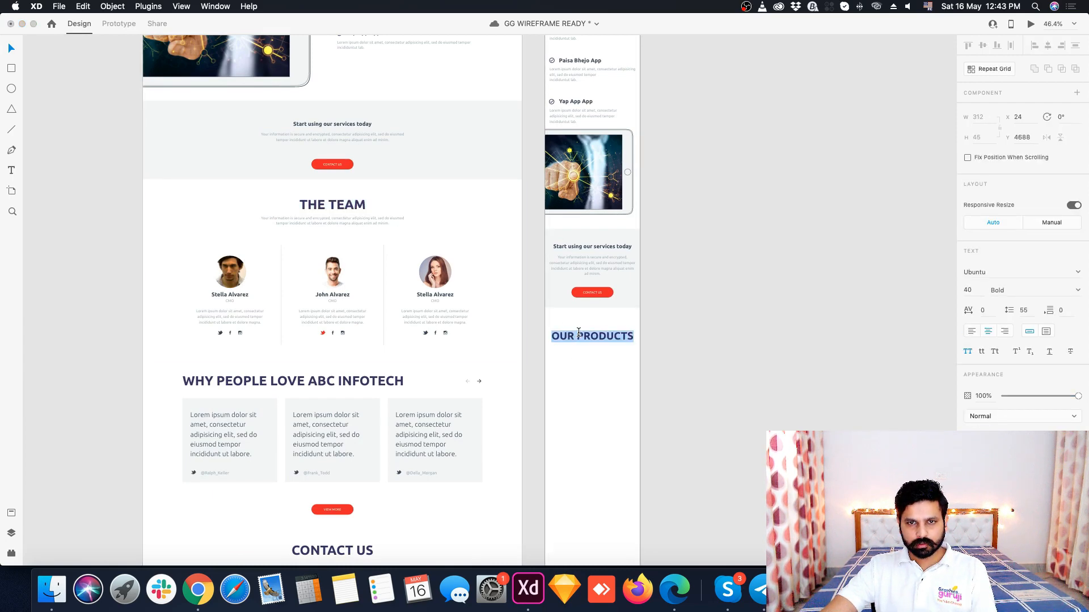
pyautogui.press('super+v')
pyautogui.press('Escape')
# - Copy the desktop team intro paragraph below the mobile team heading at about Y 4749 and narrow it to 329 px, centred
pyautogui.doubleClick(345, 223)
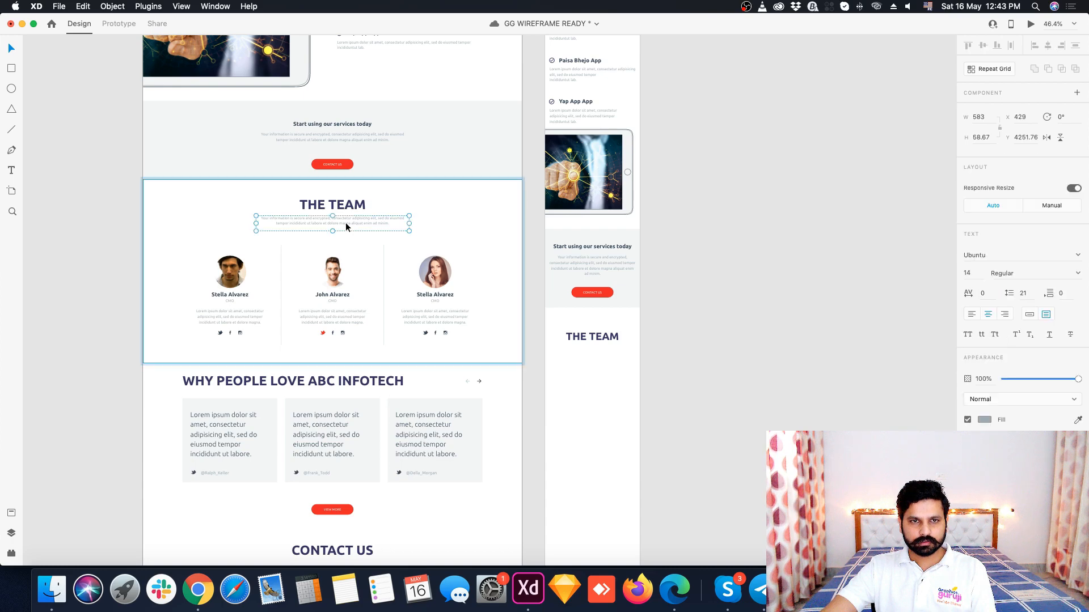
pyautogui.press('super+c')
pyautogui.click(603, 396)
pyautogui.press('super+v')
pyautogui.scroll(5, 615, 304)
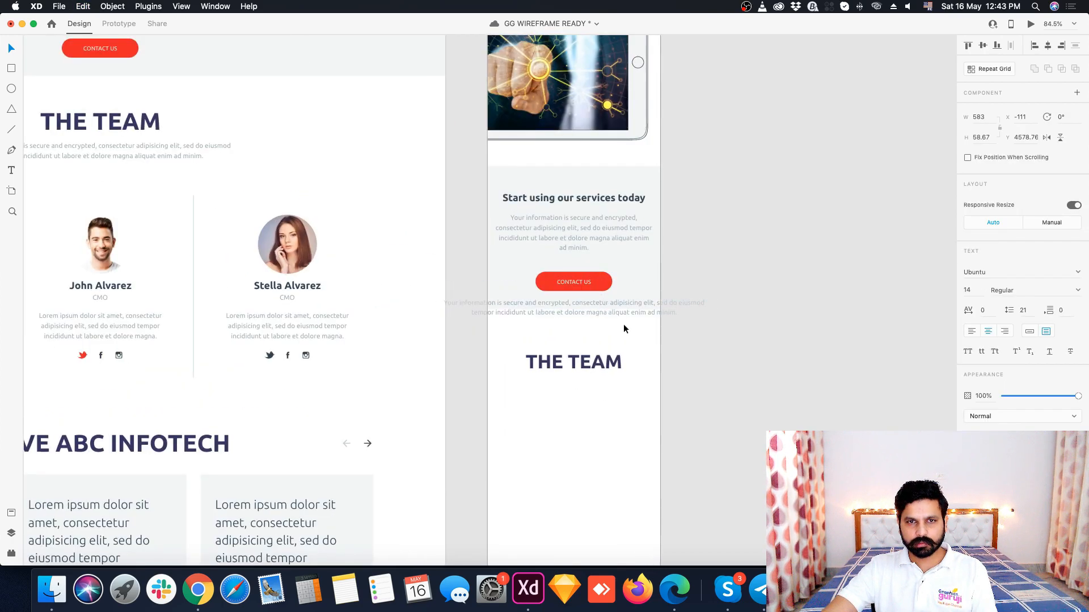
pyautogui.moveTo(713, 394); pyautogui.dragTo(653, 400)
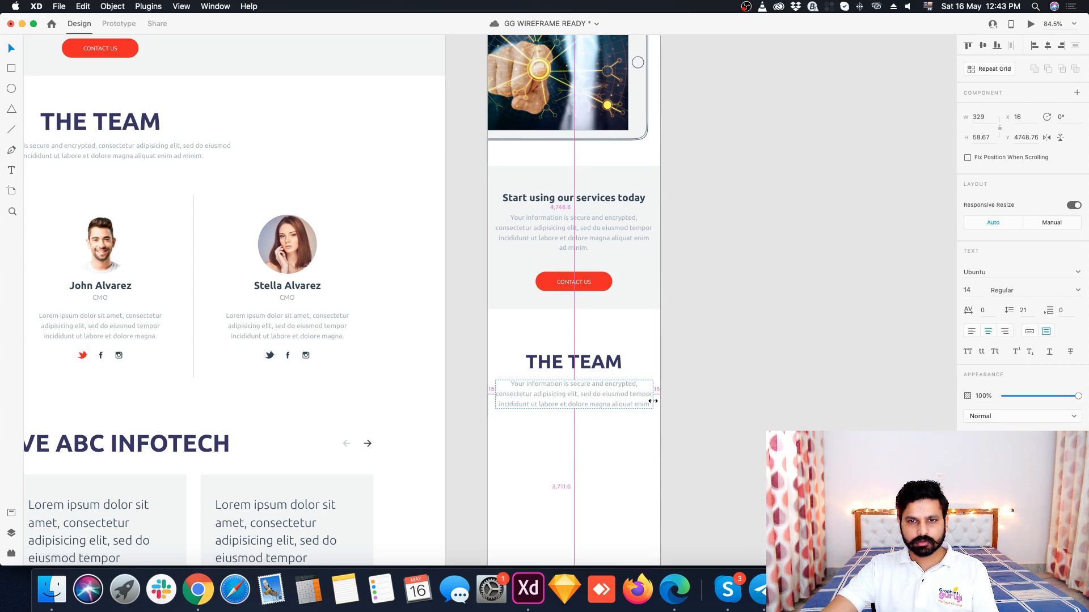
# - Extend the mobile team intro's text box downward so that its last line of text fits
pyautogui.click(676, 387)
pyautogui.click(582, 404)
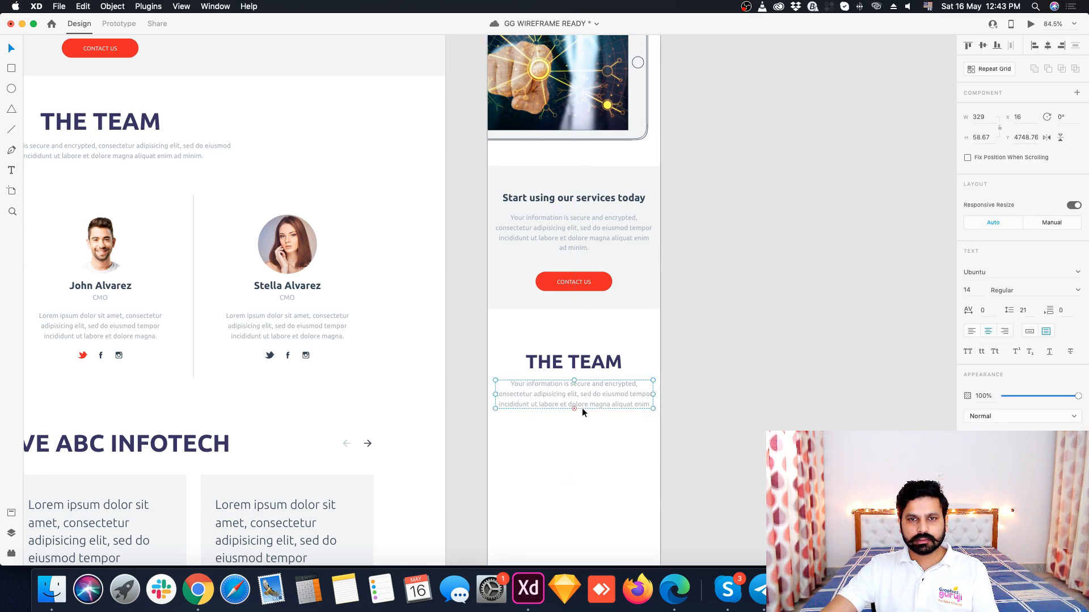
pyautogui.moveTo(575, 409); pyautogui.dragTo(580, 424)
pyautogui.click(768, 387)
# - Copy the first desktop team member card below the mobile team intro at Y 4877 and centre it horizontally on the artboard
pyautogui.scroll(-3, 722, 279)
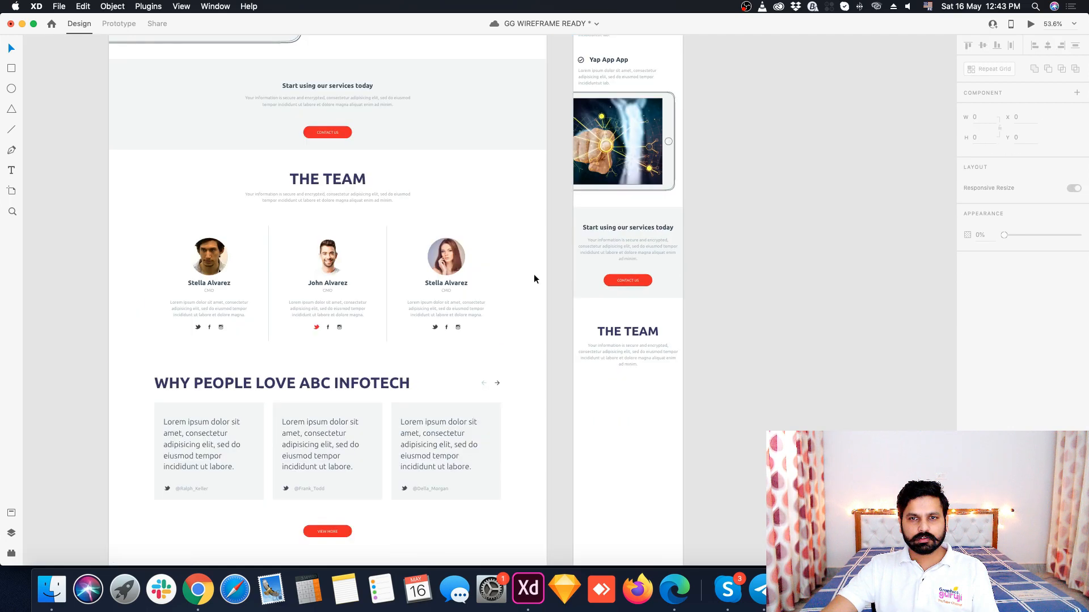
pyautogui.click(219, 286)
pyautogui.click(637, 440)
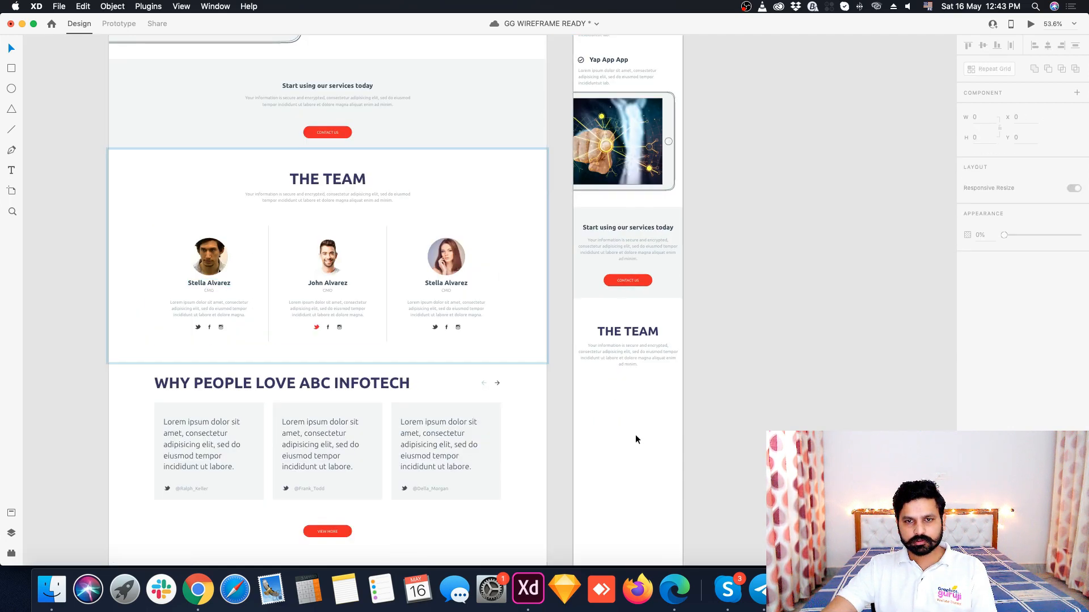
pyautogui.scroll(-3, 630, 427)
pyautogui.press('super+v')
pyautogui.moveTo(666, 193); pyautogui.dragTo(635, 363)
pyautogui.click(1047, 46)
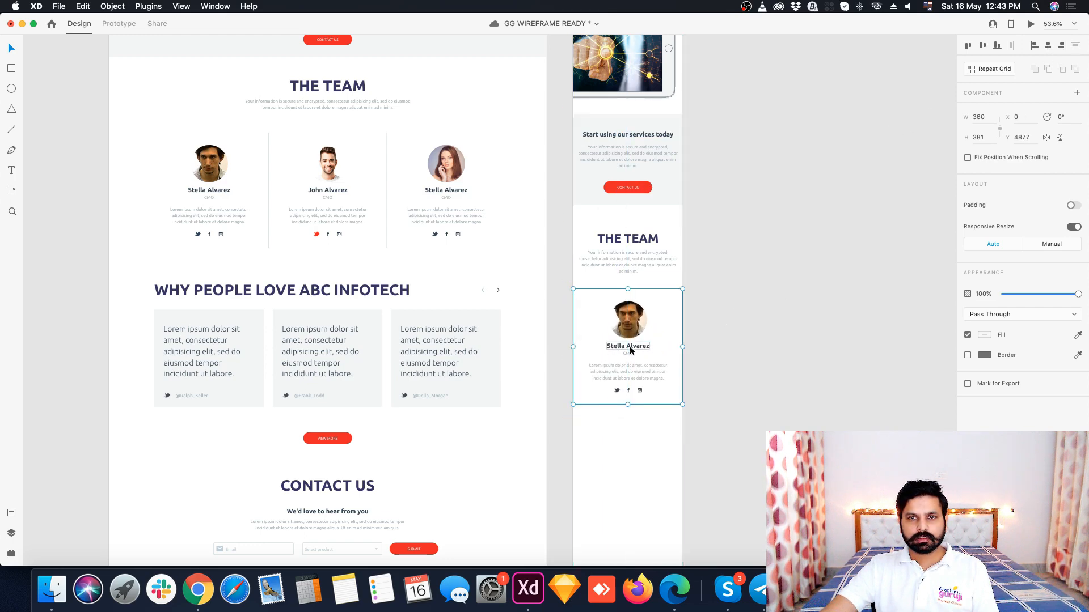
# - Copy the second desktop team member card to the mobile artboard and place it directly below the first card
pyautogui.click(334, 188)
pyautogui.press('super+c')
pyautogui.click(617, 461)
pyautogui.press('super+v')
pyautogui.scroll(-3, 618, 442)
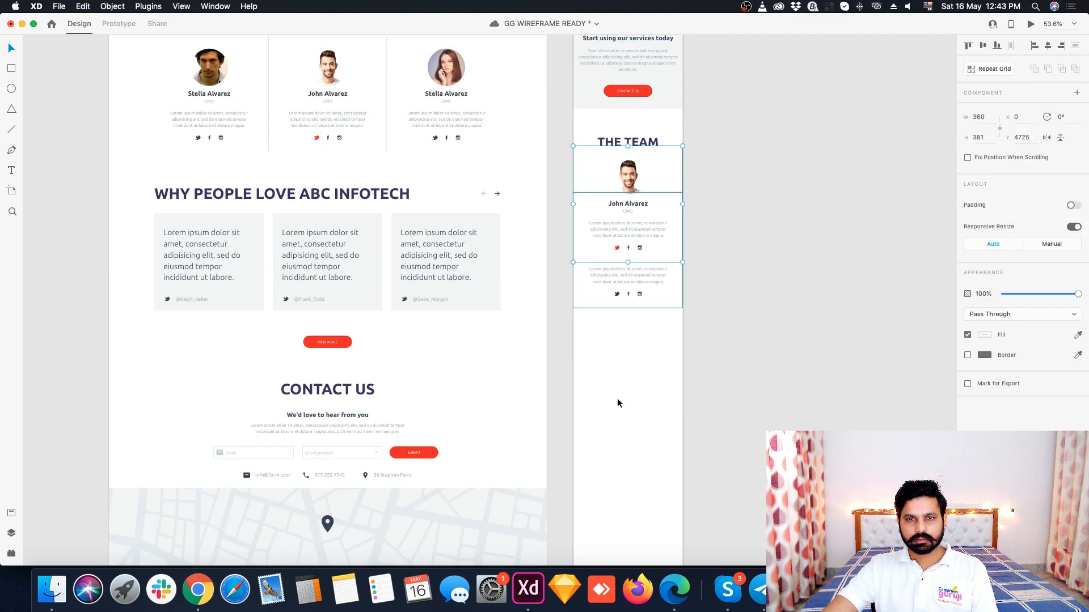
pyautogui.moveTo(645, 196); pyautogui.dragTo(646, 360)
# - Copy the third desktop team member card to the mobile artboard and place it directly below the second card
pyautogui.click(469, 117)
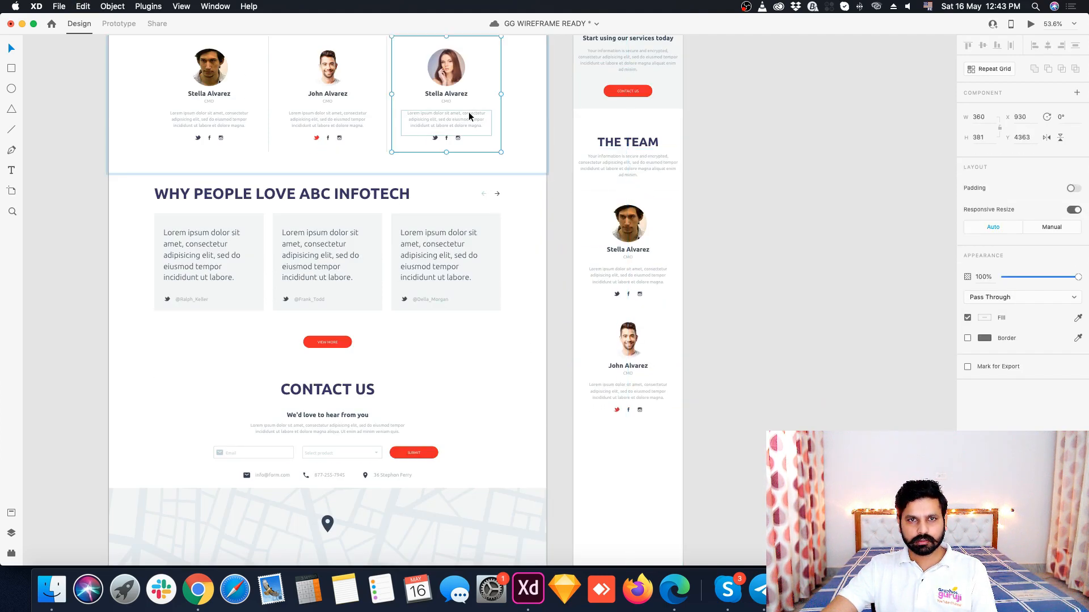
pyautogui.press('super+c')
pyautogui.click(629, 467)
pyautogui.press('super+v')
pyautogui.scroll(-3, 628, 348)
pyautogui.moveTo(634, 189); pyautogui.dragTo(654, 365)
pyautogui.click(691, 358)
pyautogui.scroll(-2, 626, 368)
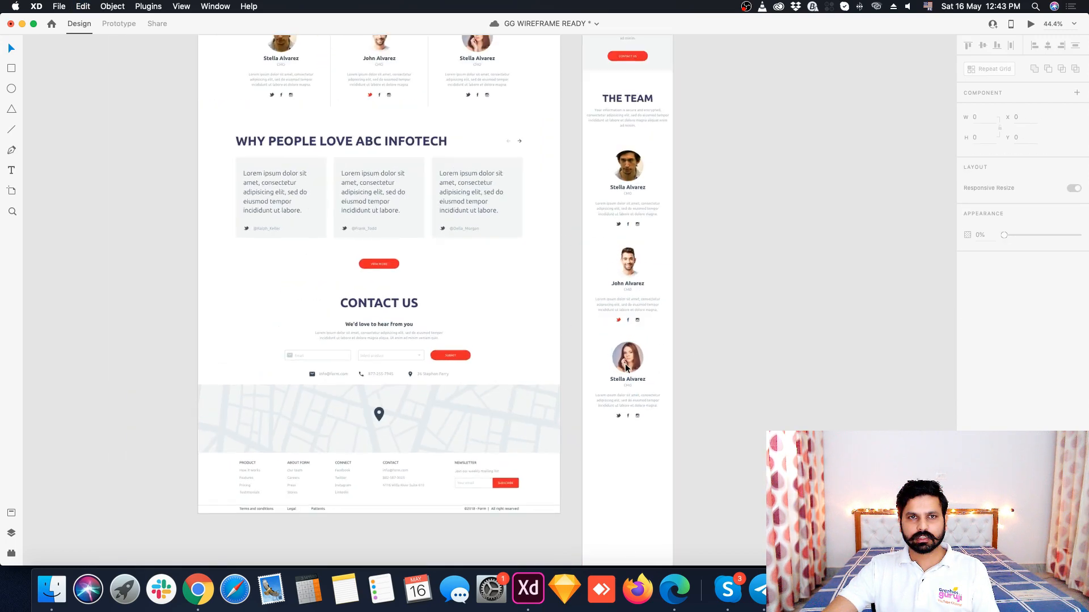
pyautogui.scroll(-2, 652, 397)
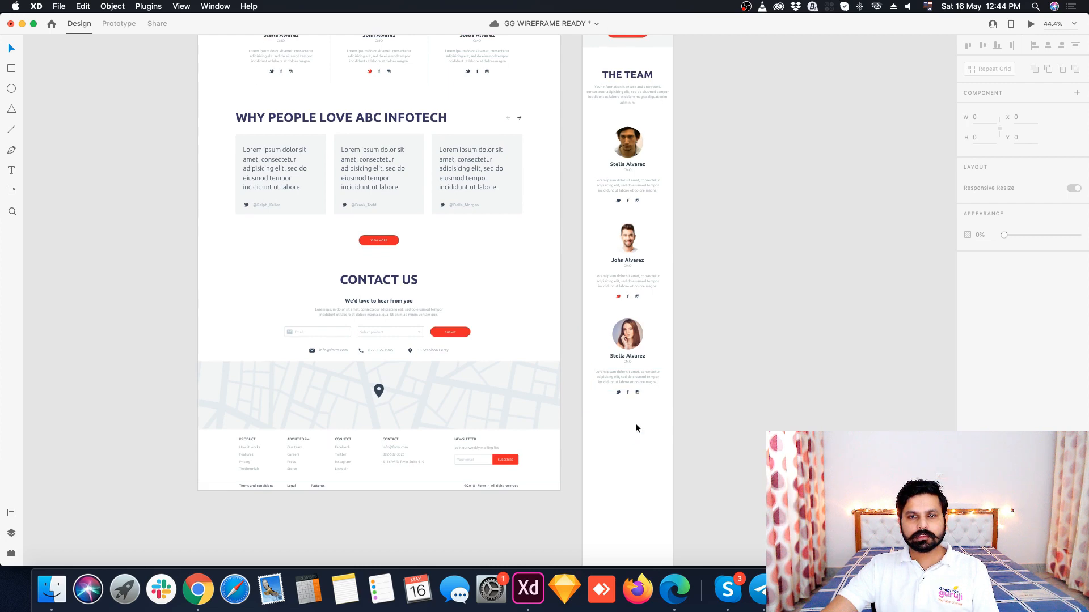
# - Duplicate the mobile team section's heading below the third team member card at X 79, Y 6107
pyautogui.click(321, 127)
pyautogui.doubleClick(332, 118)
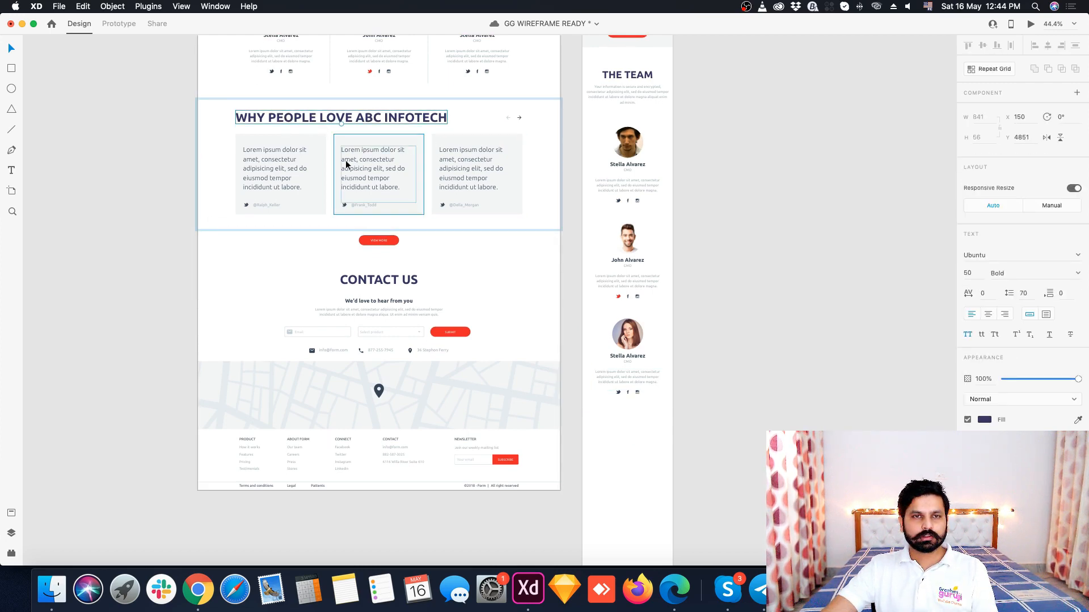
pyautogui.scroll(2, 346, 160)
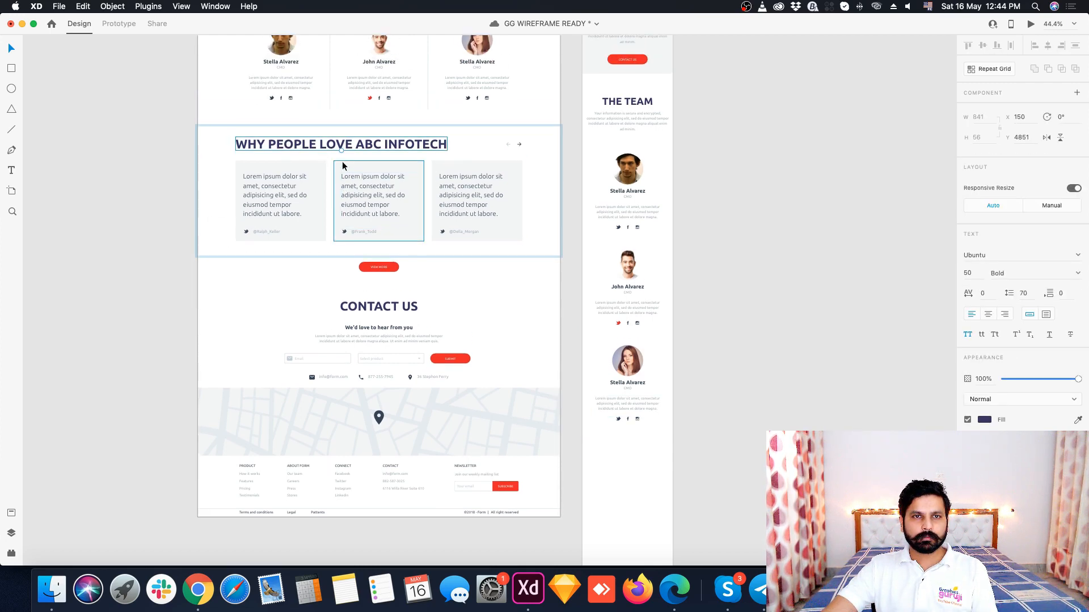
pyautogui.click(604, 113)
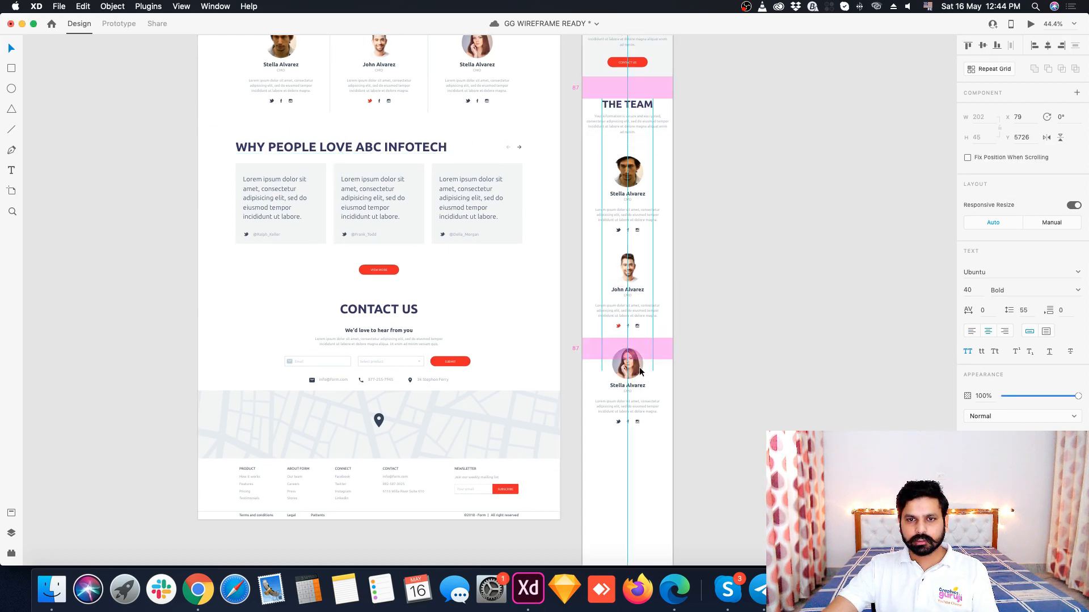
pyautogui.moveTo(640, 372); pyautogui.dragTo(665, 460)
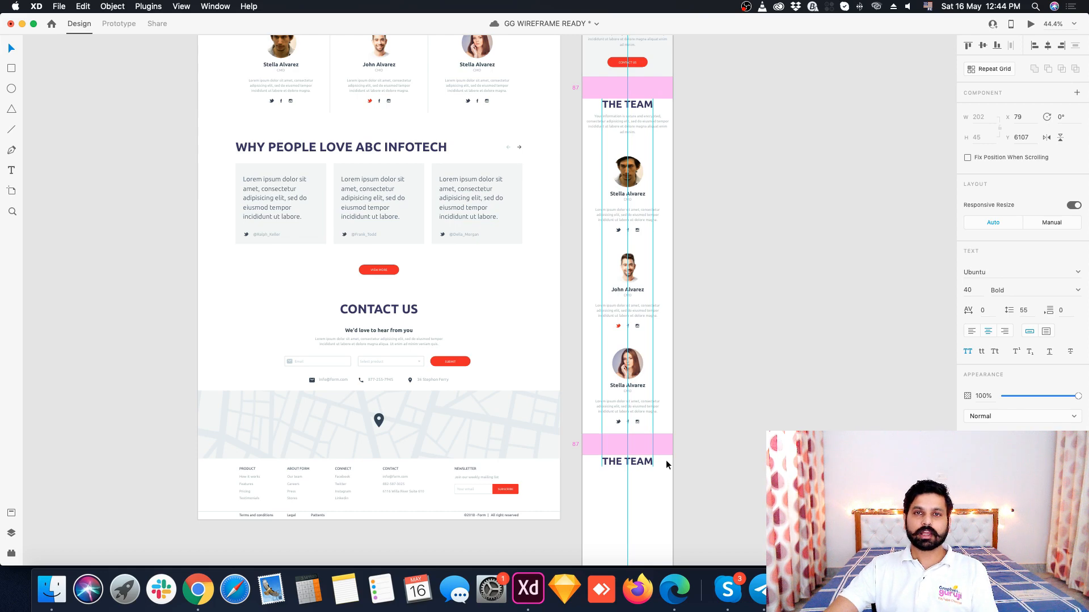
pyautogui.moveTo(666, 460); pyautogui.dragTo(664, 461)
pyautogui.scroll(-3, 393, 220)
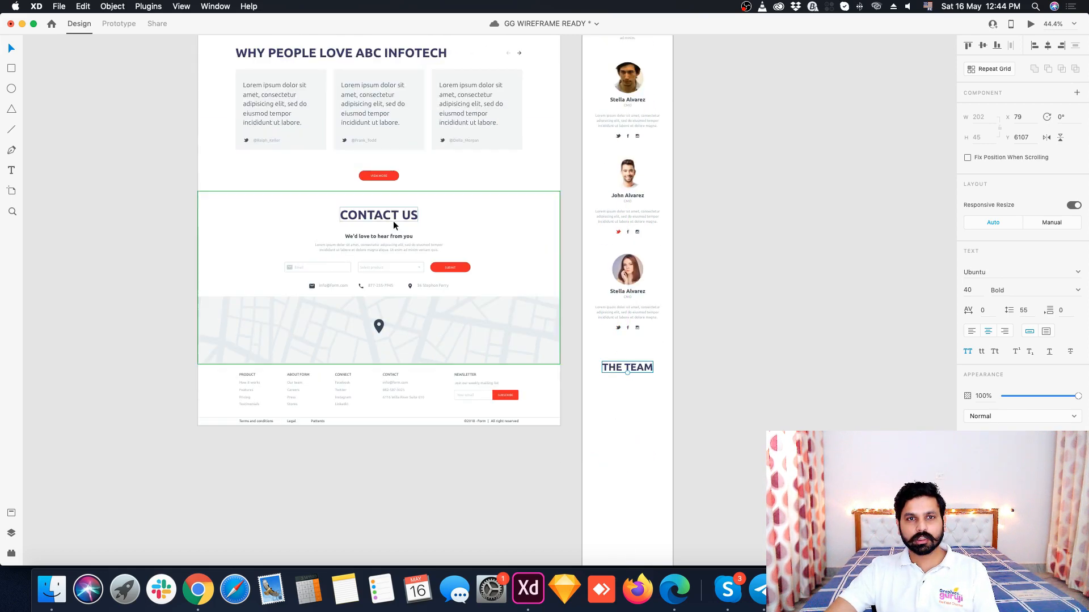
# - Copy the first desktop testimonial card to the mobile artboard below the duplicated heading at X 0, Y 6196
pyautogui.scroll(1, 323, 158)
pyautogui.doubleClick(276, 118)
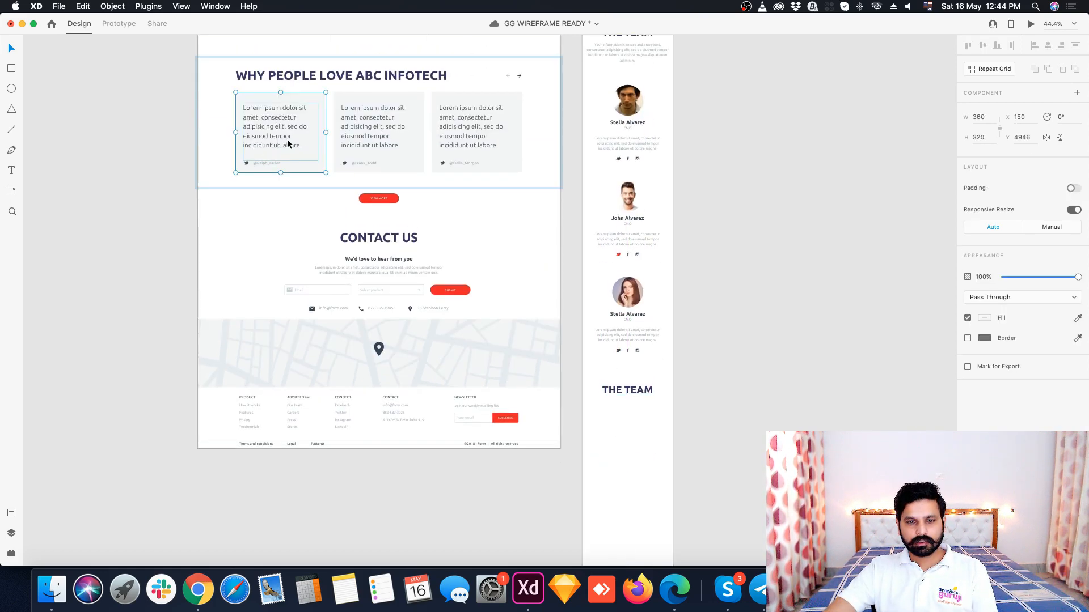
pyautogui.scroll(-2, 629, 403)
pyautogui.click(642, 422)
pyautogui.press('super+v')
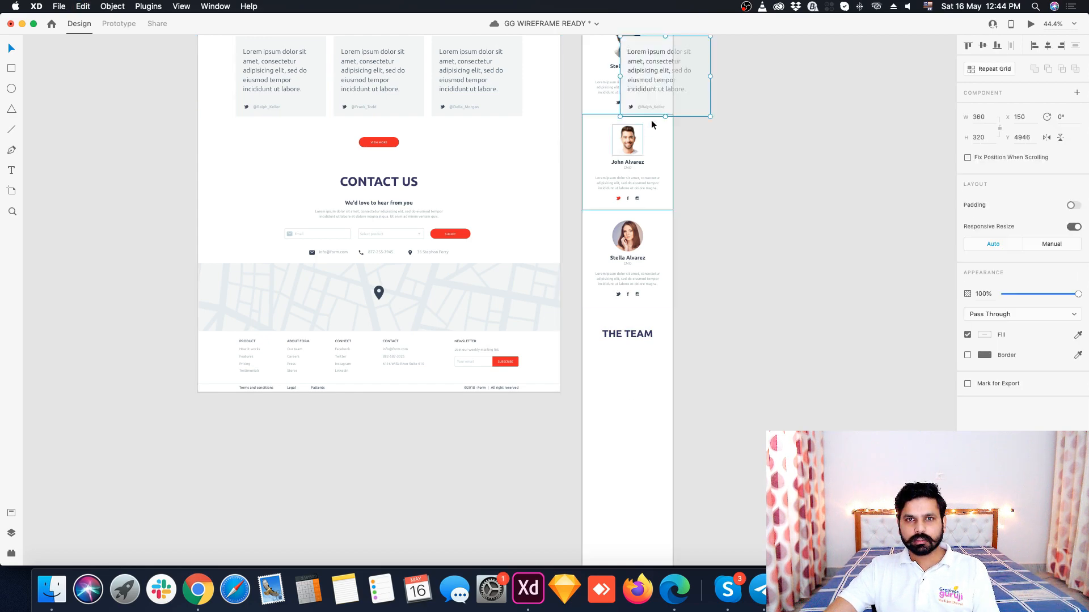
pyautogui.moveTo(652, 110); pyautogui.dragTo(627, 401)
# - Examine the carousel arrows beside the desktop testimonials heading
pyautogui.scroll(4, 510, 318)
pyautogui.scroll(5, 379, 187)
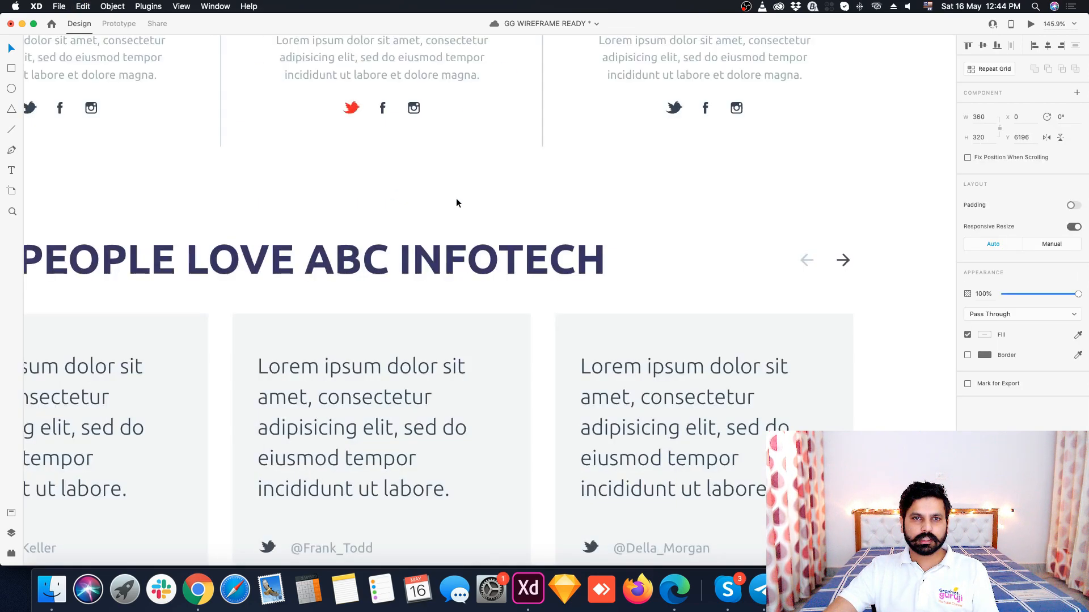
pyautogui.click(843, 261)
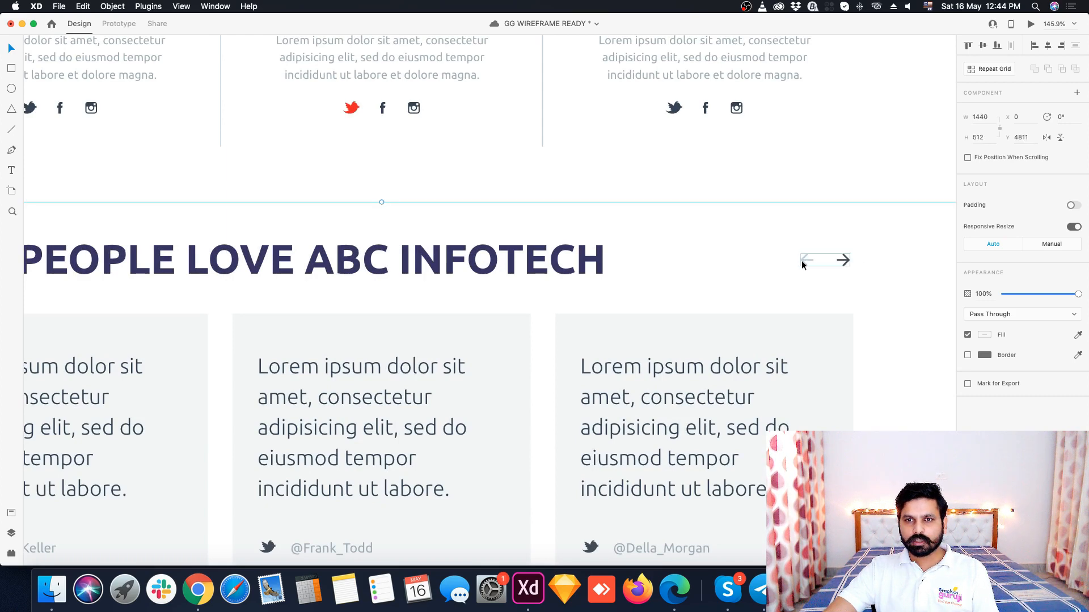
pyautogui.scroll(-5, 743, 250)
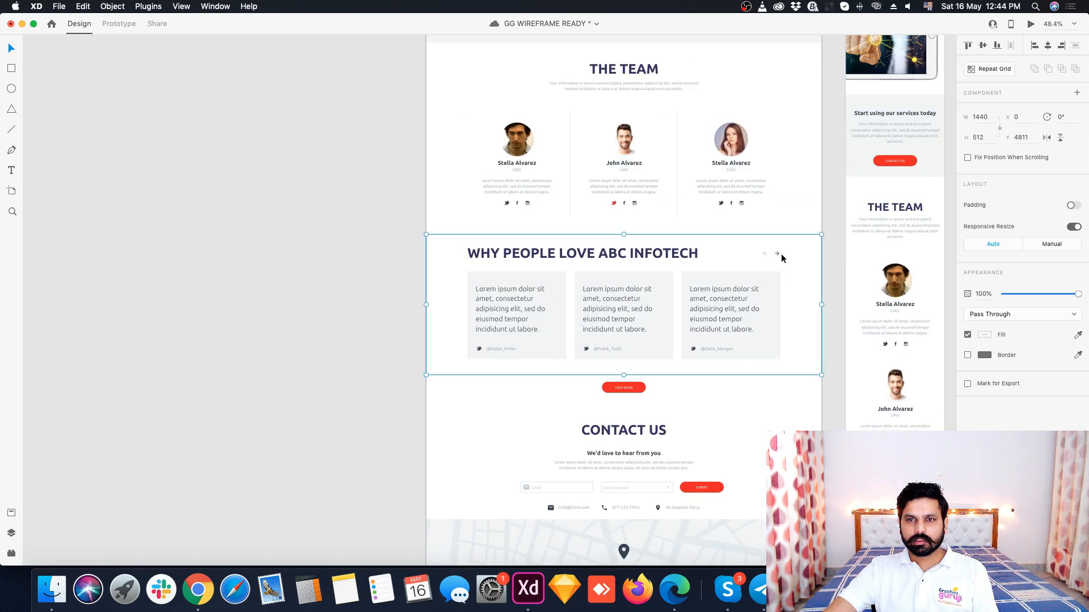
pyautogui.scroll(-5, 518, 233)
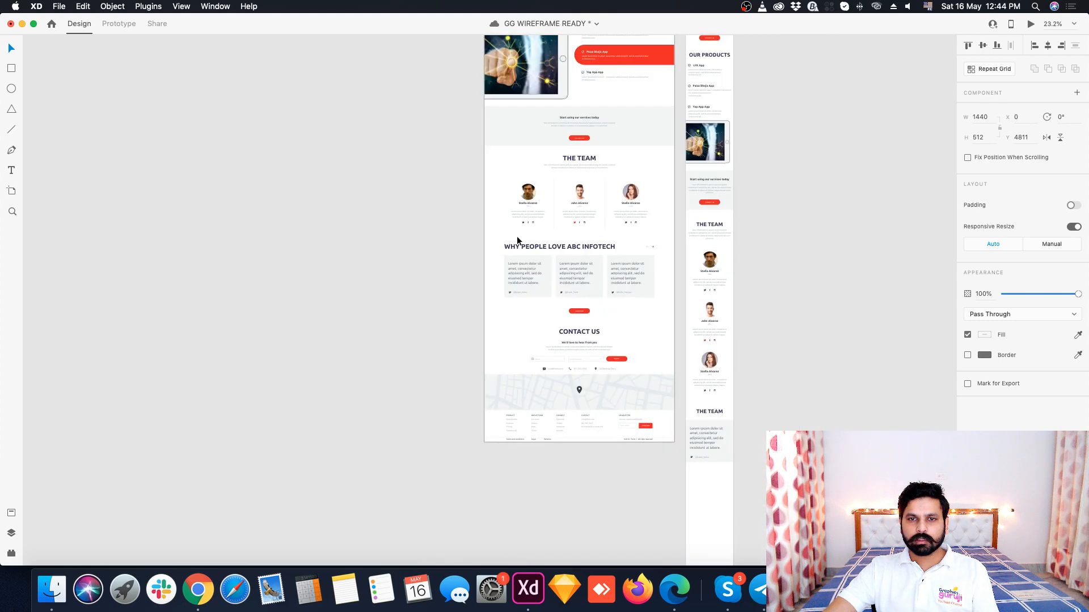
# - Move the mobile testimonial card up to Y 6193
pyautogui.scroll(3, 712, 451)
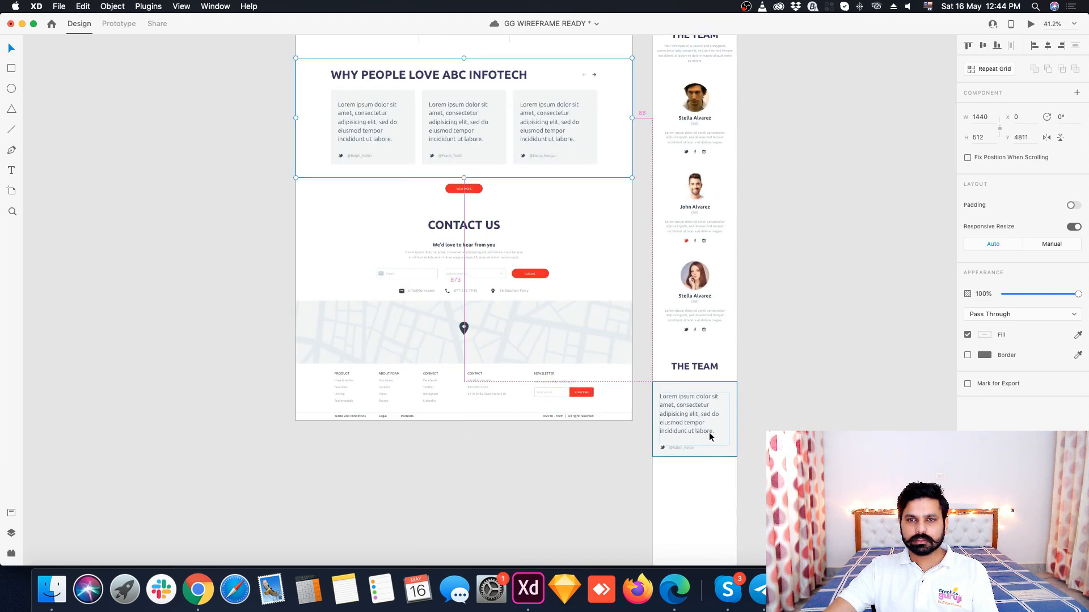
pyautogui.scroll(3, 712, 443)
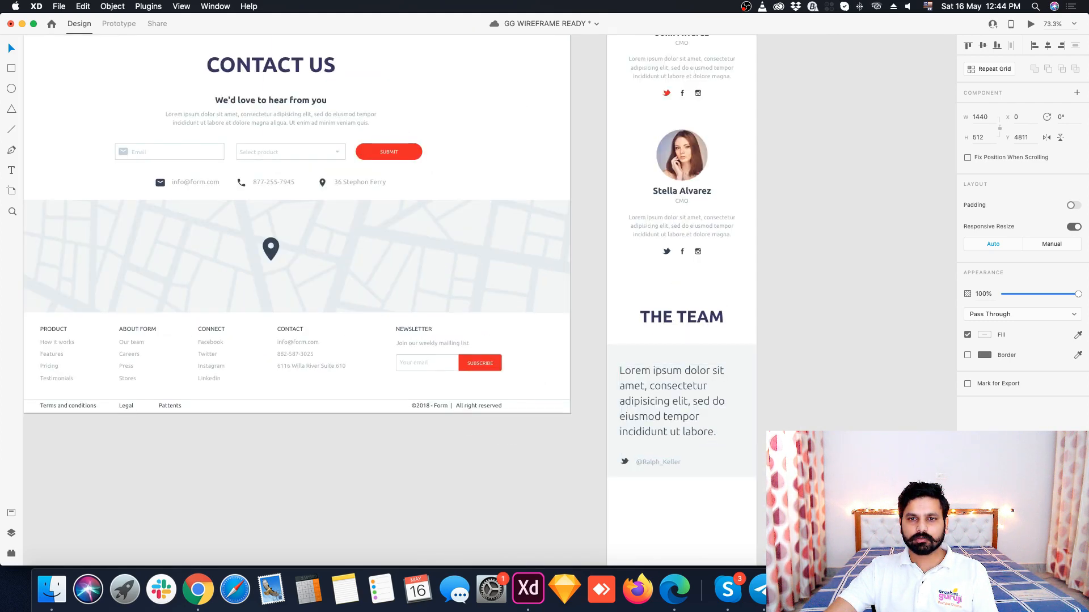
pyautogui.click(720, 422)
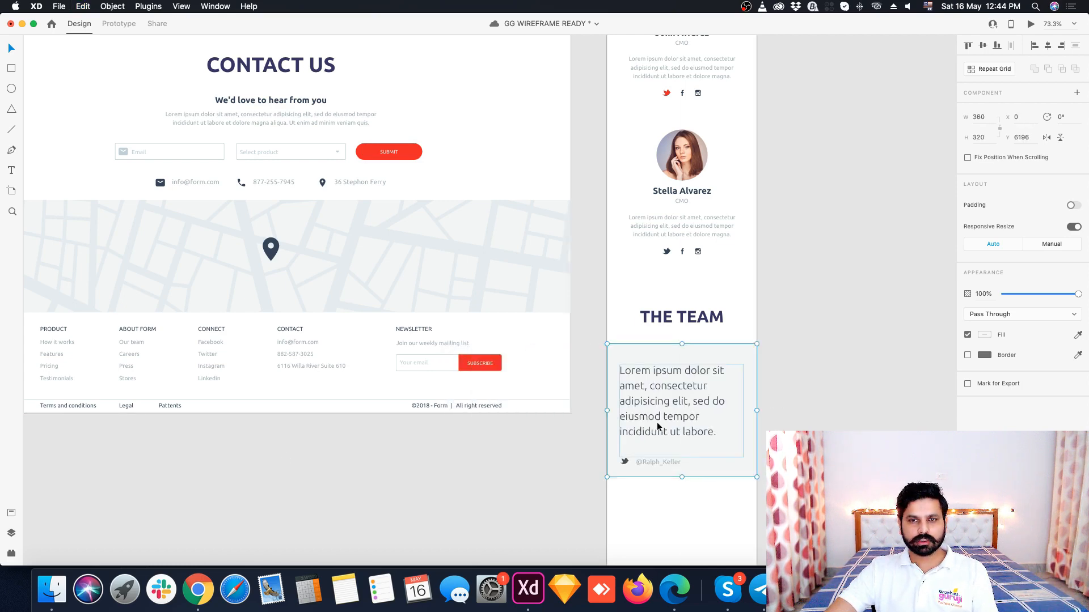
pyautogui.moveTo(679, 397); pyautogui.dragTo(691, 369)
# - Duplicate the mobile testimonial card twice, stacking the copies directly below it without gaps
pyautogui.scroll(-3, 692, 370)
pyautogui.scroll(-2, 647, 91)
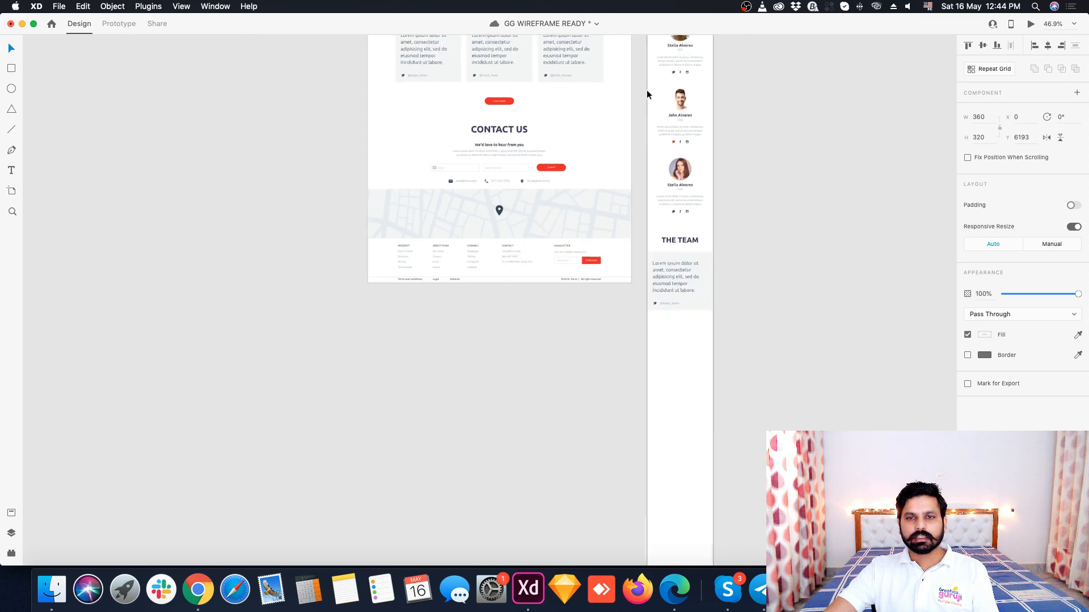
pyautogui.moveTo(683, 270); pyautogui.dragTo(693, 391)
pyautogui.press('super+d')
pyautogui.scroll(2, 693, 317)
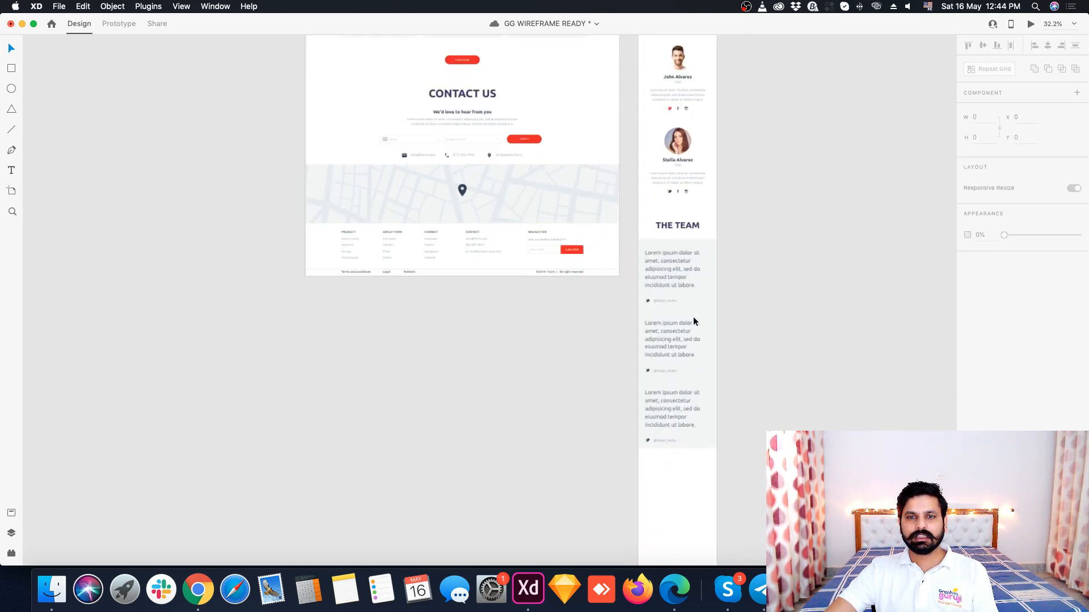
pyautogui.click(617, 321)
# - Copy the desktop View More button below the last mobile testimonial card, centred on the artboard at X 100, Y 7203
pyautogui.scroll(-2, 568, 315)
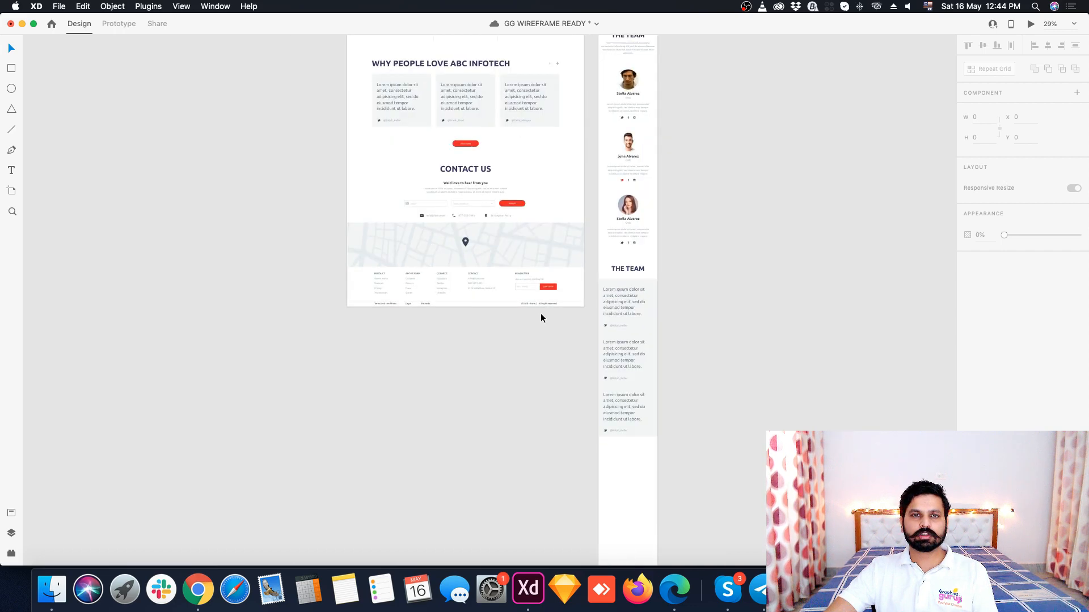
pyautogui.click(469, 146)
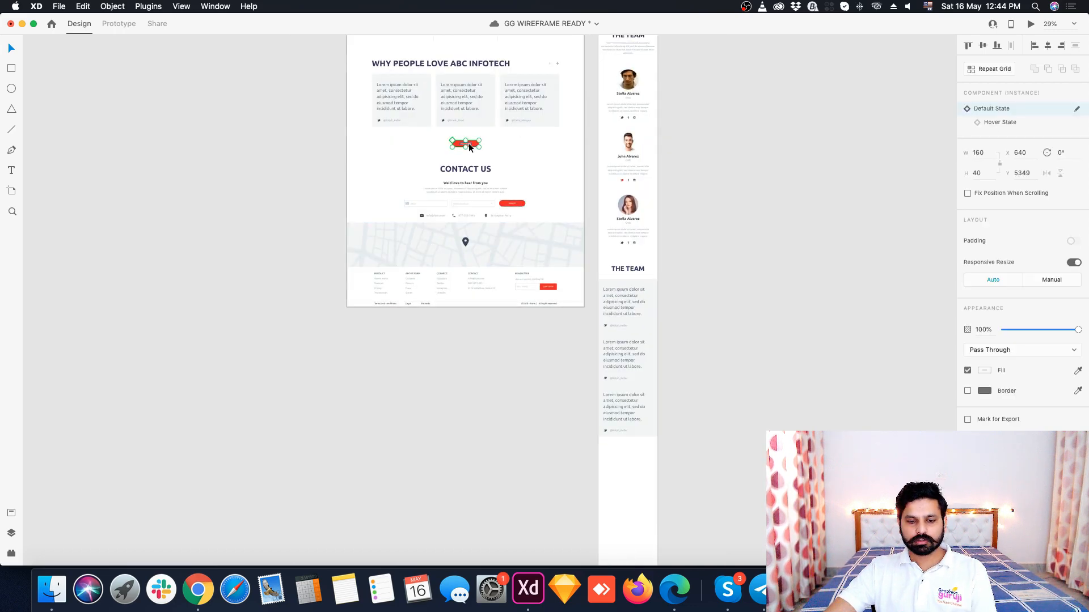
pyautogui.scroll(5, 465, 146)
pyautogui.scroll(-6, 462, 149)
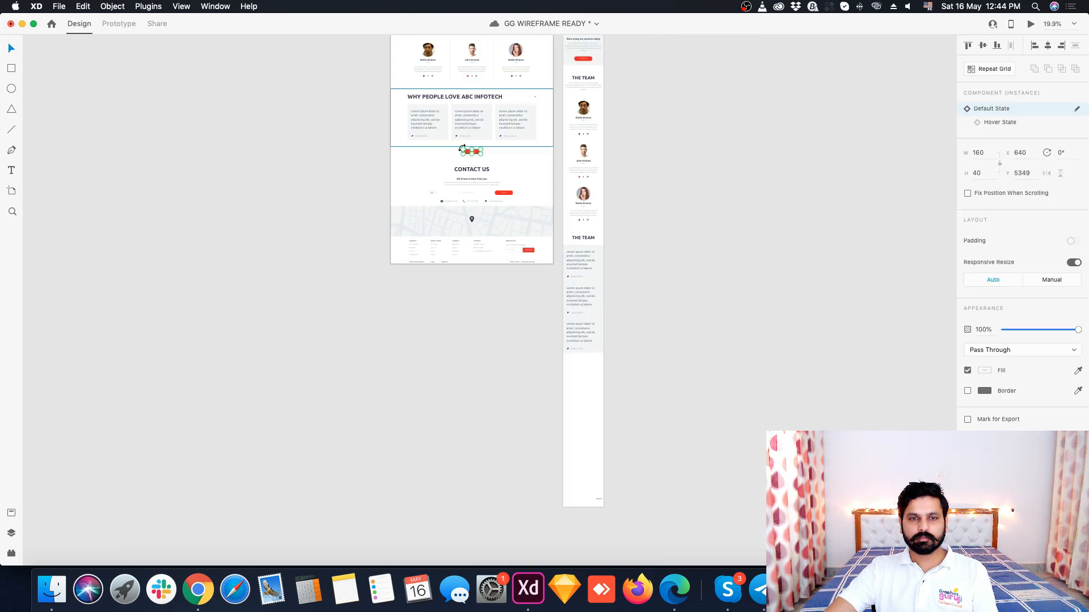
pyautogui.moveTo(462, 149); pyautogui.dragTo(607, 339)
pyautogui.scroll(5, 576, 370)
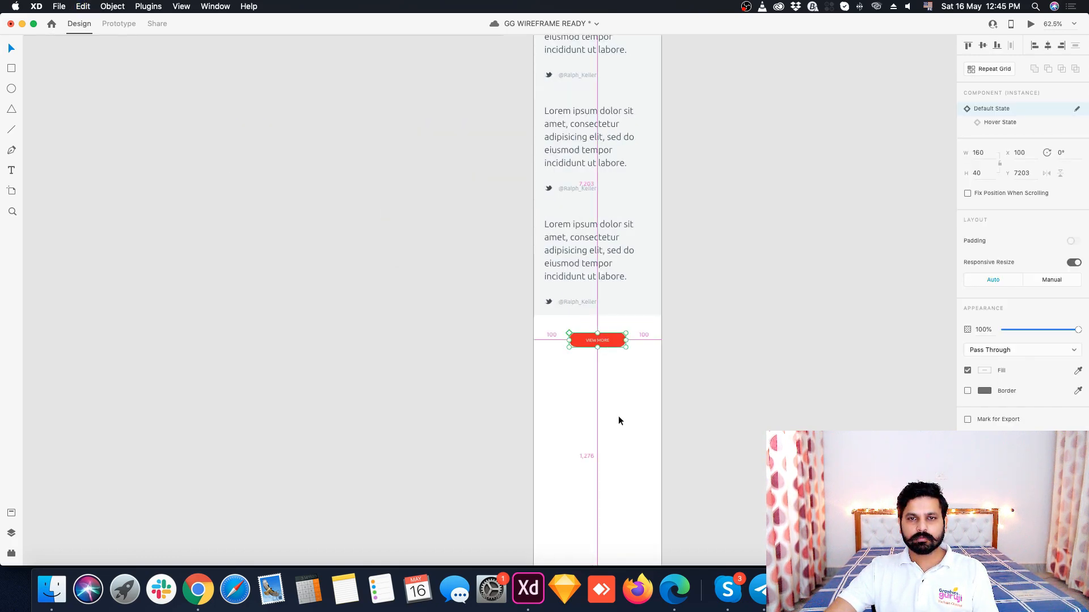
# - Move the mobile View More button up towards the last testimonial card, matching the gap above the mobile Contact Us button
pyautogui.scroll(-5, 614, 421)
pyautogui.scroll(10, 614, 461)
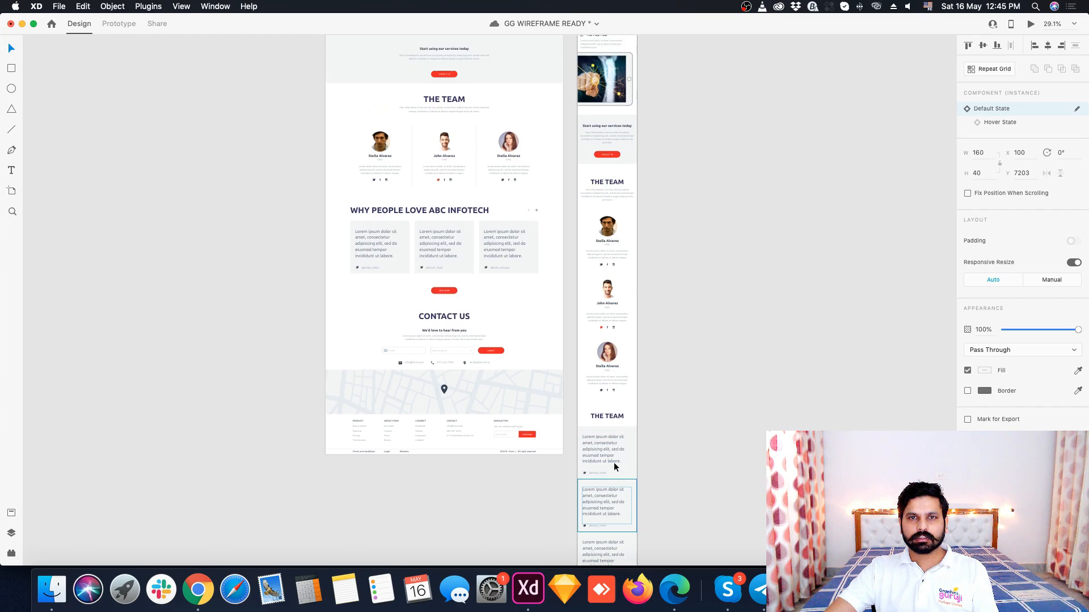
pyautogui.scroll(5, 618, 171)
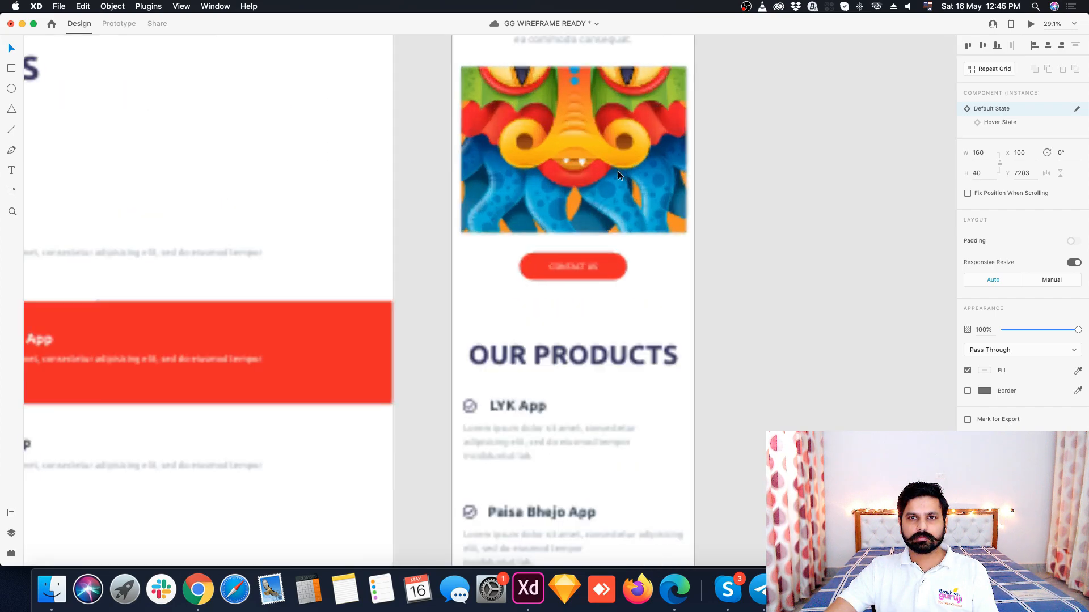
pyautogui.click(566, 266)
pyautogui.scroll(-10, 584, 366)
pyautogui.scroll(-15, 585, 365)
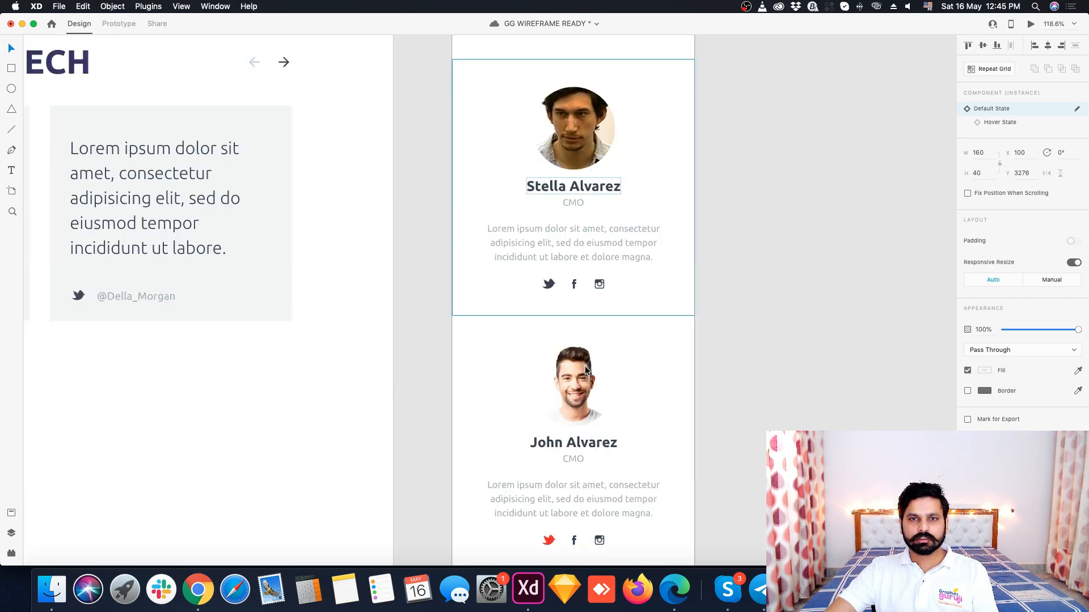
pyautogui.scroll(-5, 584, 366)
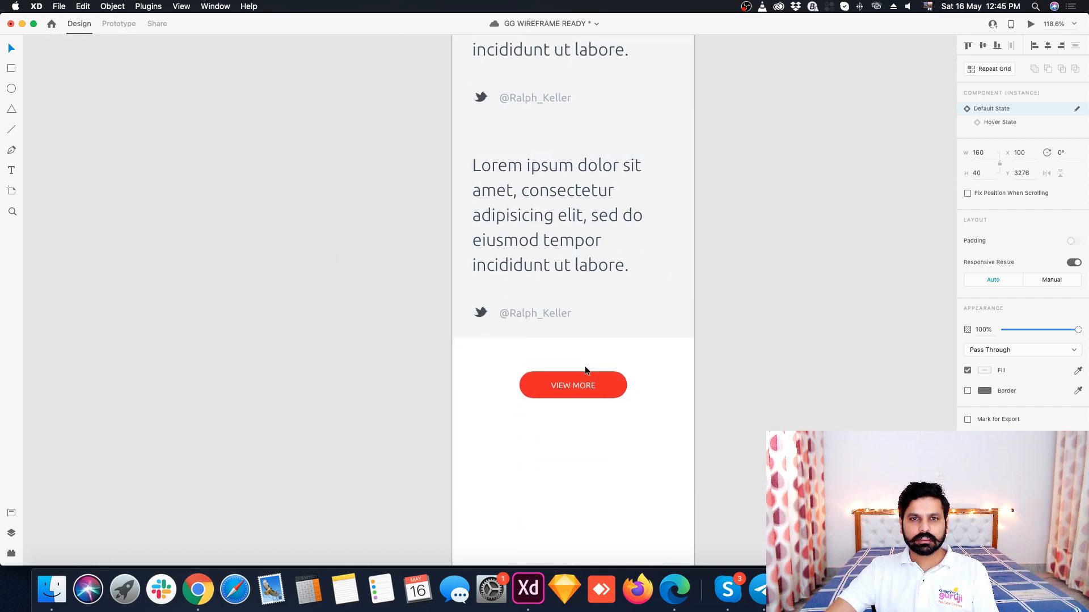
pyautogui.scroll(3, 588, 380)
pyautogui.click(588, 381)
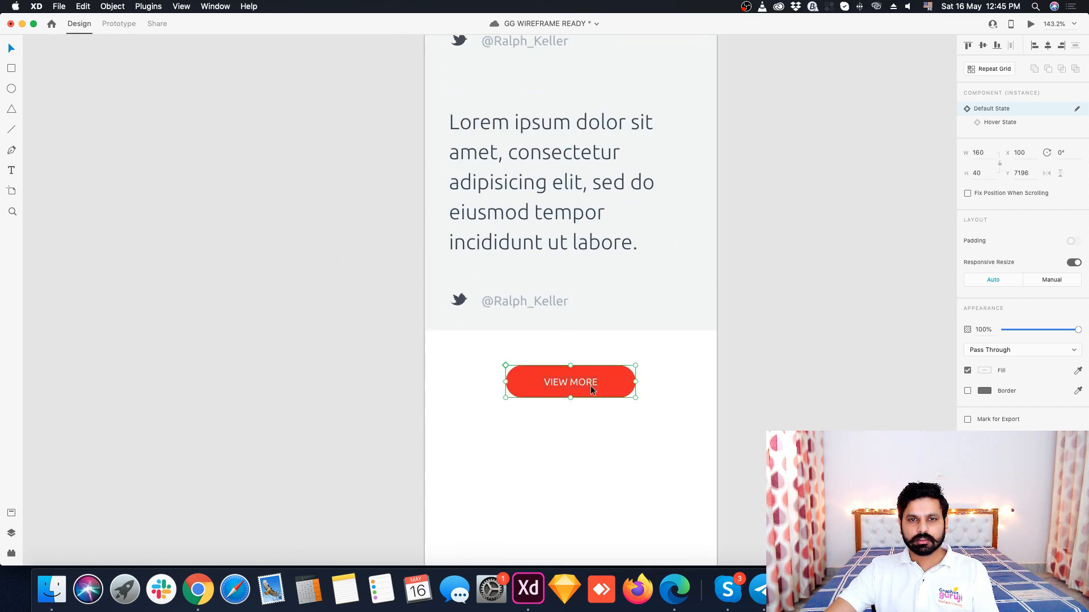
pyautogui.moveTo(590, 385); pyautogui.dragTo(588, 374)
pyautogui.click(598, 340)
# - Duplicate the heading above the mobile testimonials below the View More button at X 79, Y 7310
pyautogui.scroll(-6, 619, 335)
pyautogui.scroll(-5, 629, 354)
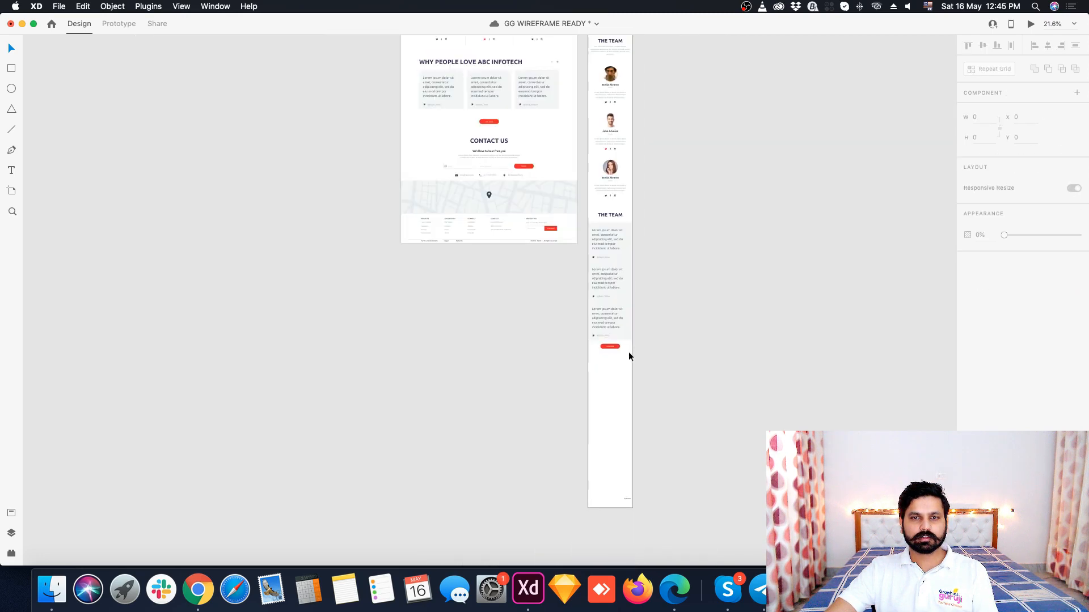
pyautogui.scroll(4, 553, 213)
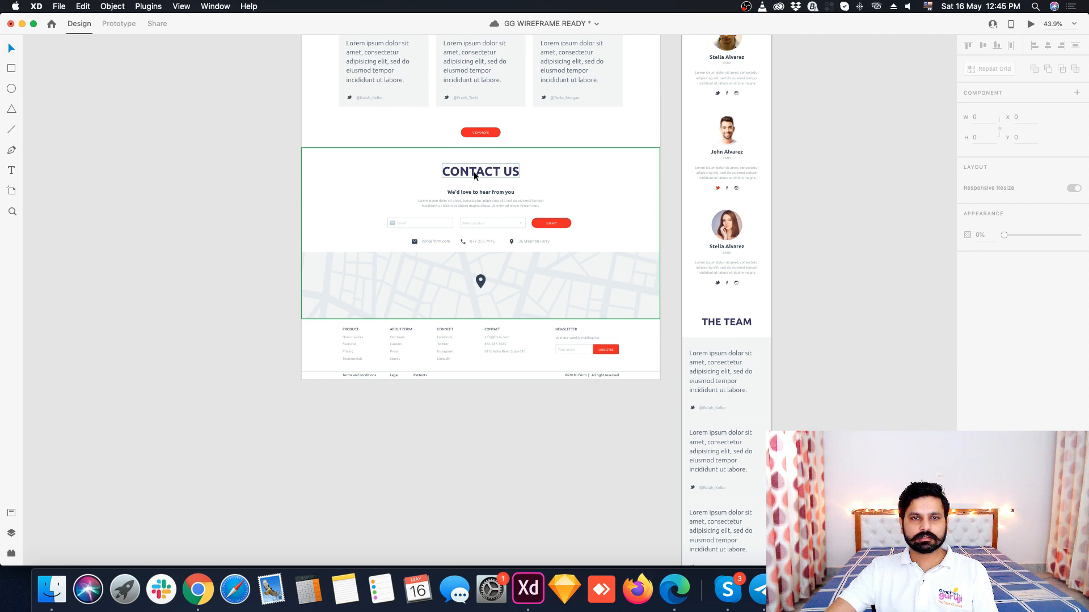
pyautogui.moveTo(502, 176)
pyautogui.mouseDown()
pyautogui.moveTo(484, 176)
pyautogui.moveTo(494, 175)
pyautogui.mouseUp()
pyautogui.scroll(-2, 495, 175)
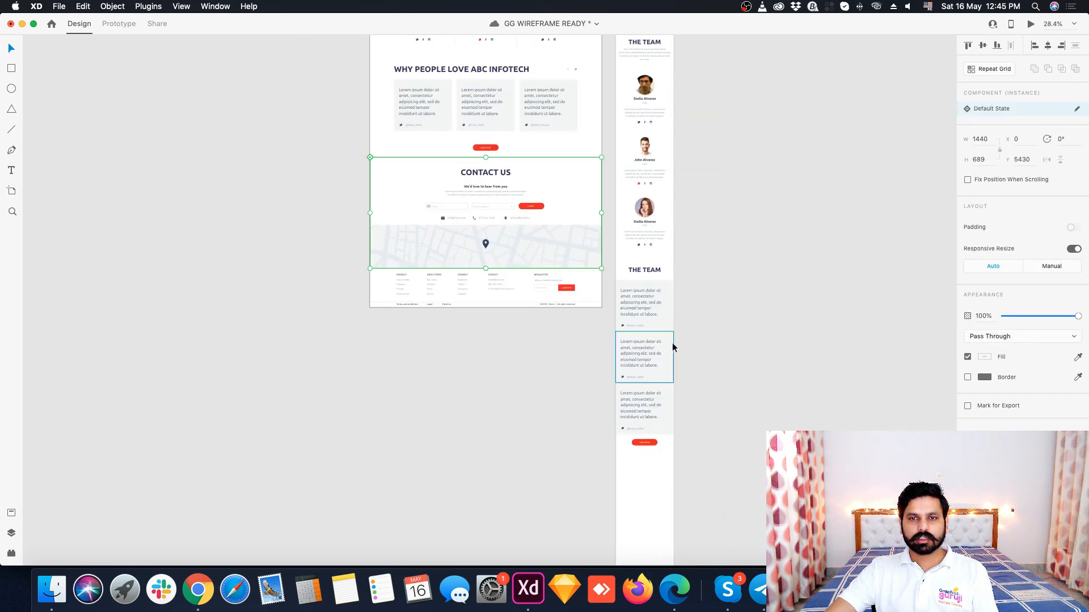
pyautogui.scroll(-2, 674, 347)
pyautogui.moveTo(654, 246); pyautogui.dragTo(663, 437)
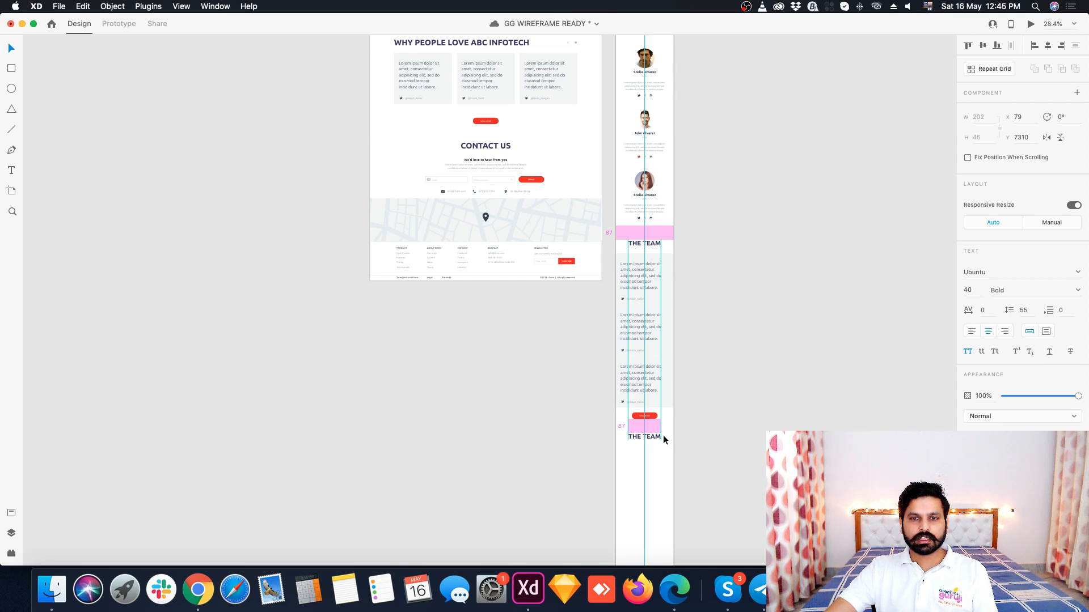
pyautogui.moveTo(664, 436); pyautogui.dragTo(664, 436)
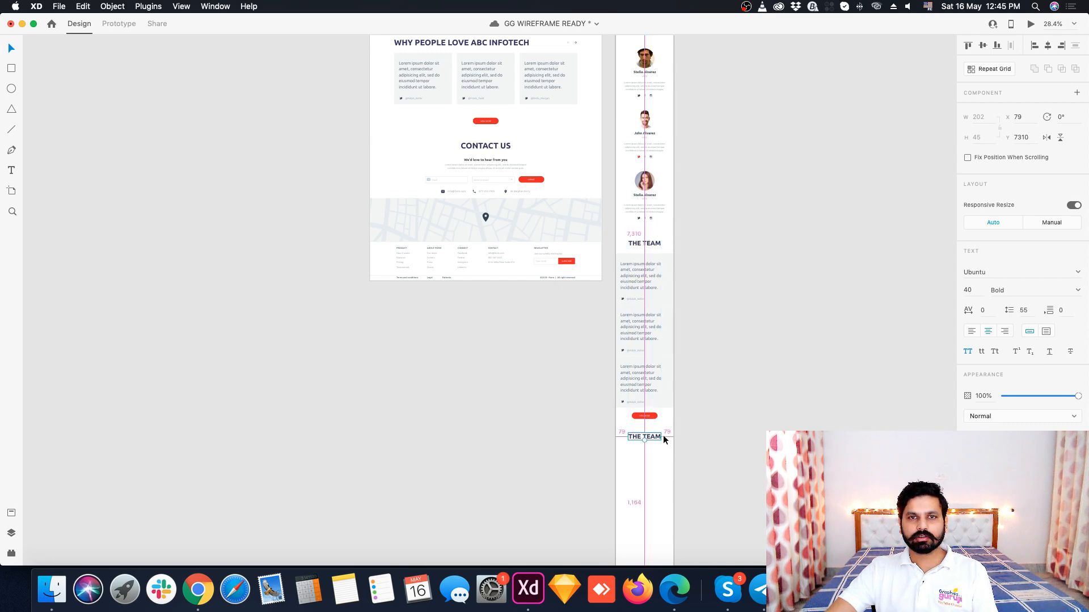
# - Replace the new mobile heading's text with CONTACT US, copied from the desktop contact heading
pyautogui.click(498, 150)
pyautogui.doubleClick(495, 149)
pyautogui.doubleClick(495, 148)
pyautogui.press('super+c')
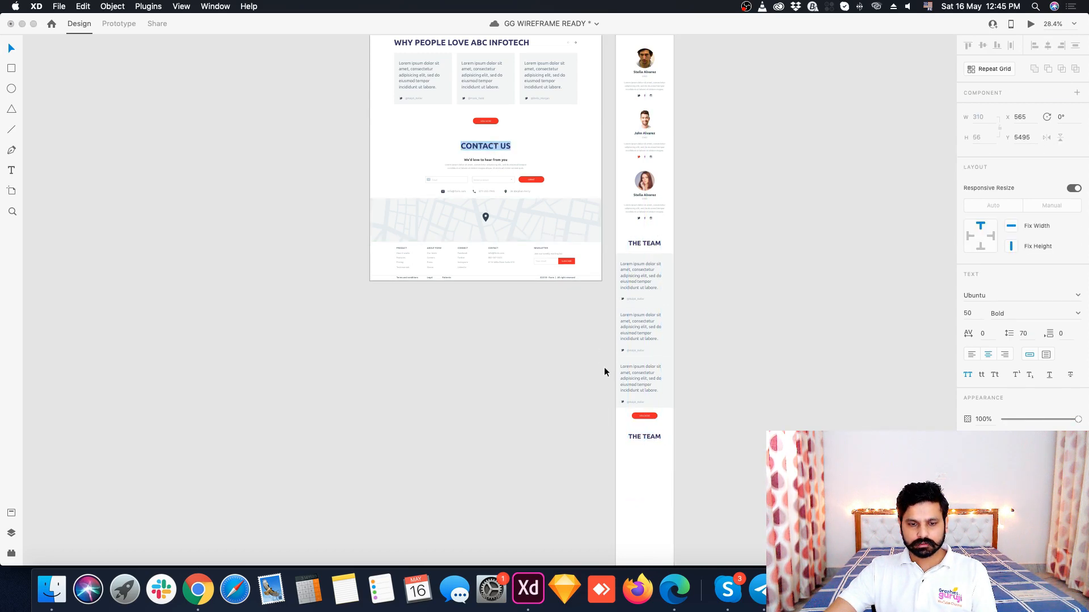
pyautogui.doubleClick(650, 438)
pyautogui.press('super+v')
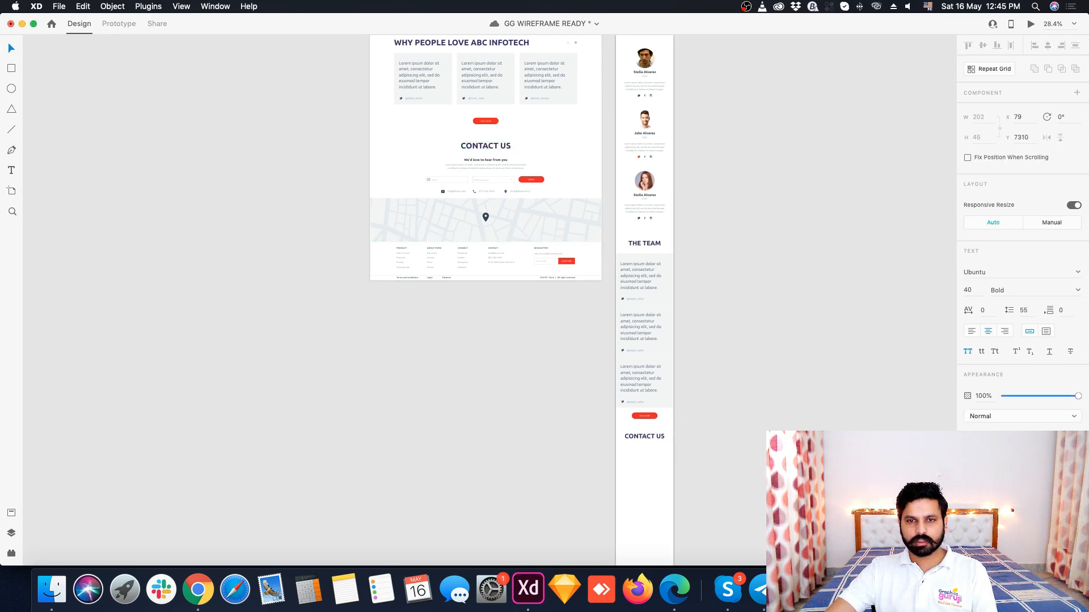
# - Copy the desktop contact subheading and paragraph below the mobile CONTACT US heading, centred on the artboard at X -98, Y 7384.65
pyautogui.scroll(5, 673, 437)
pyautogui.scroll(3, 416, 256)
pyautogui.scroll(8, 249, 115)
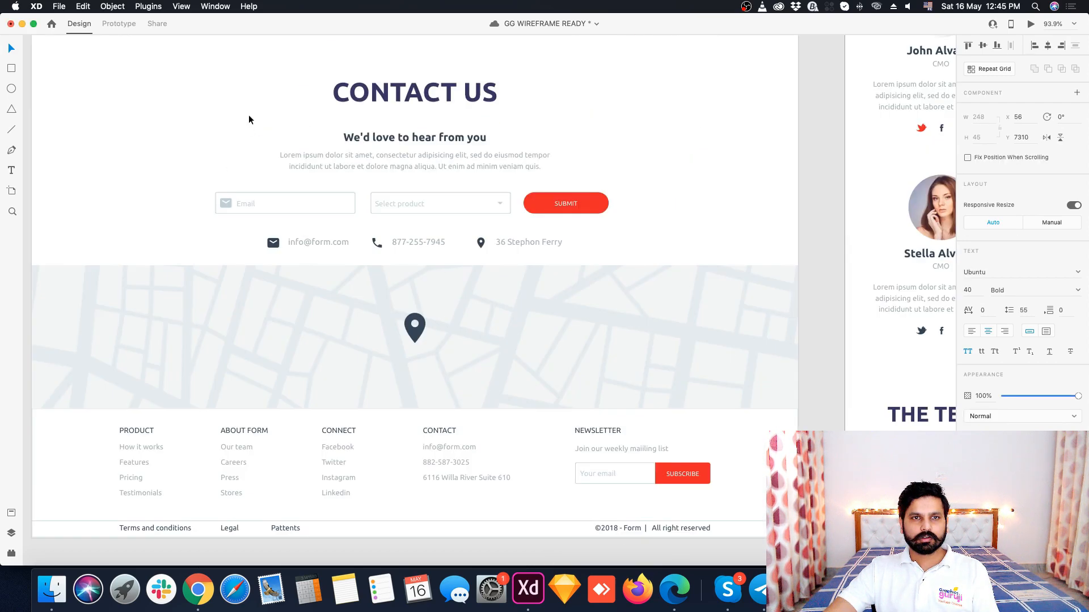
pyautogui.click(454, 139)
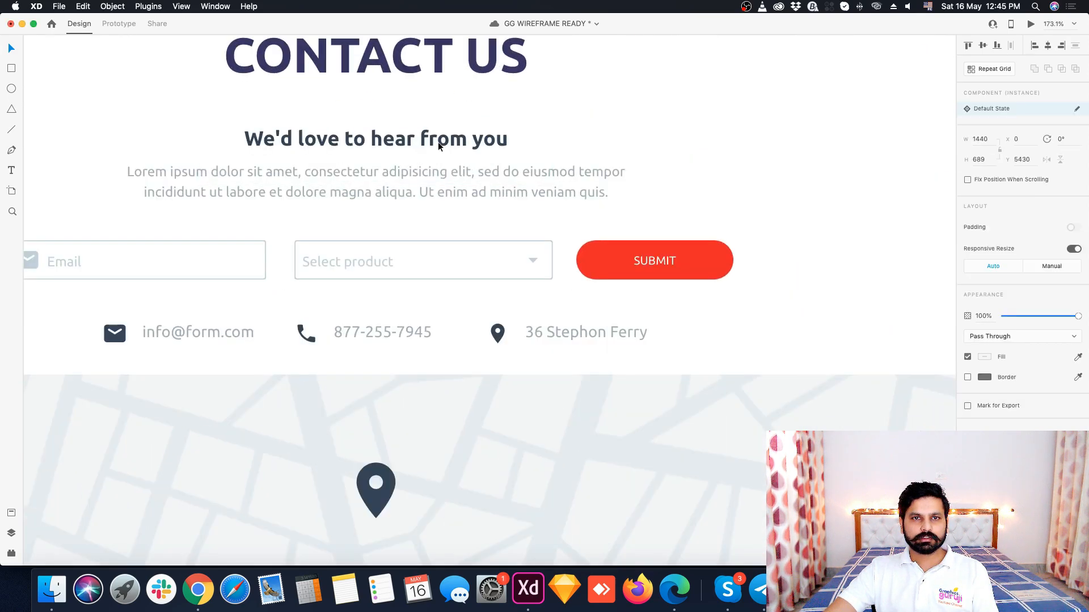
pyautogui.moveTo(378, 179); pyautogui.dragTo(377, 154)
pyautogui.keyDown('shift'); pyautogui.click(396, 179); pyautogui.keyUp('shift')
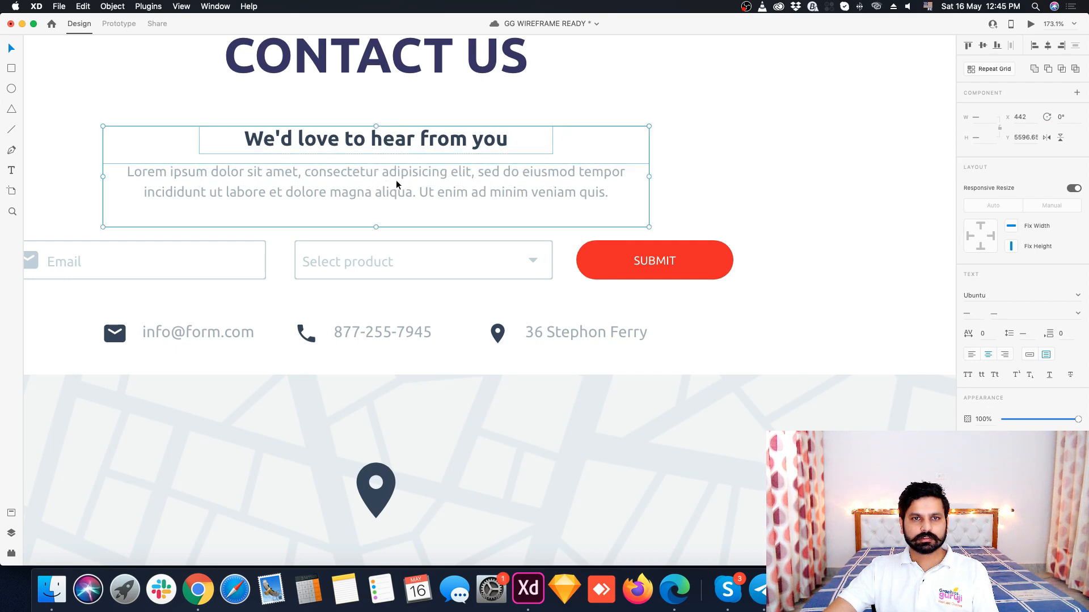
pyautogui.press('super+c')
pyautogui.scroll(-8, 397, 180)
pyautogui.scroll(8, 437, 301)
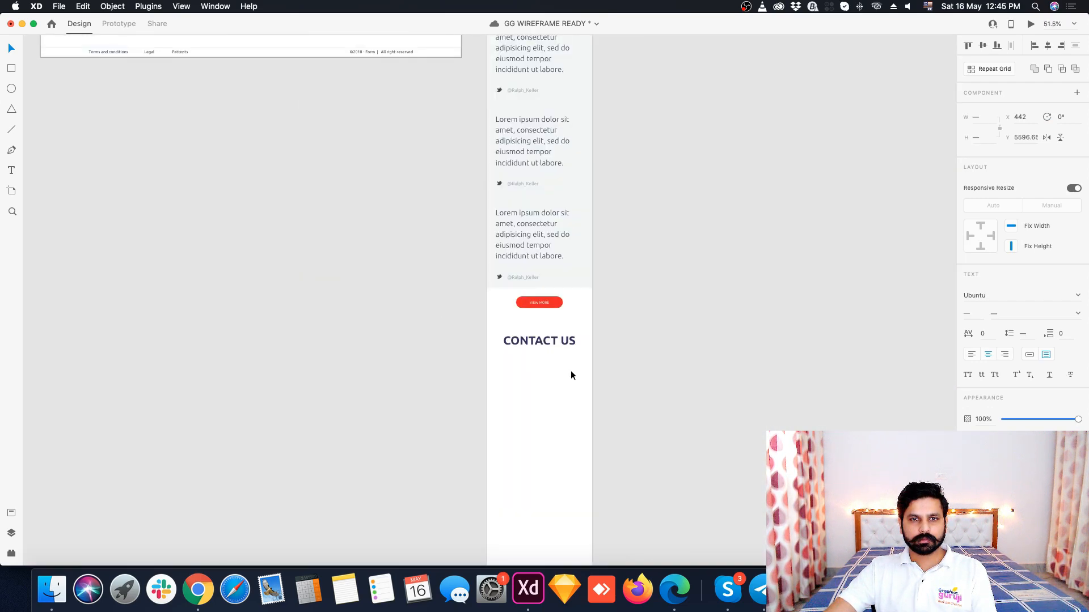
pyautogui.click(547, 379)
pyautogui.press('super+v')
pyautogui.moveTo(540, 249); pyautogui.dragTo(549, 362)
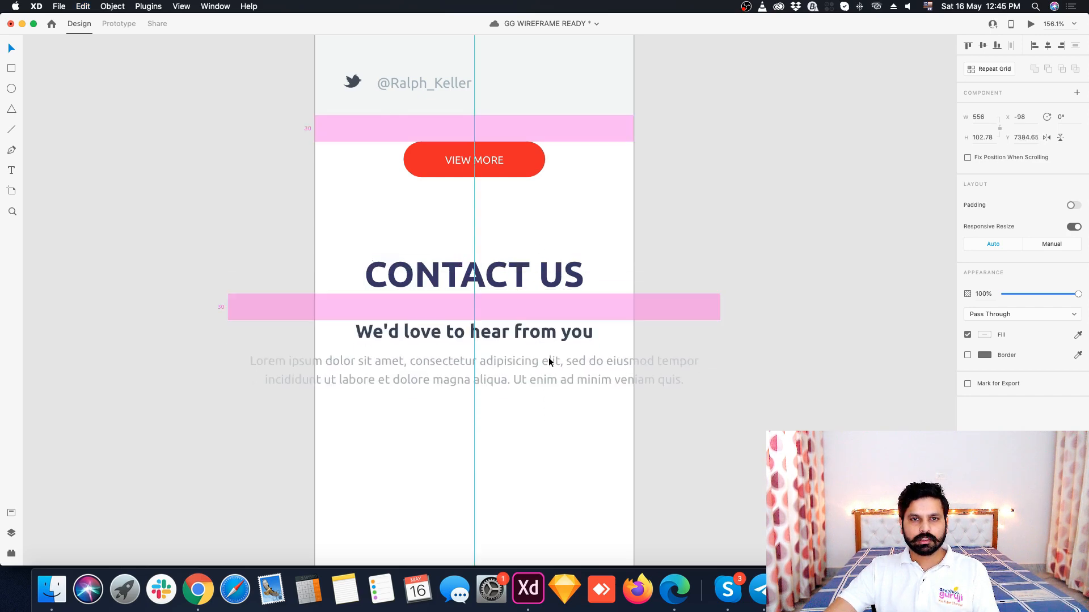
pyautogui.scroll(-5, 549, 362)
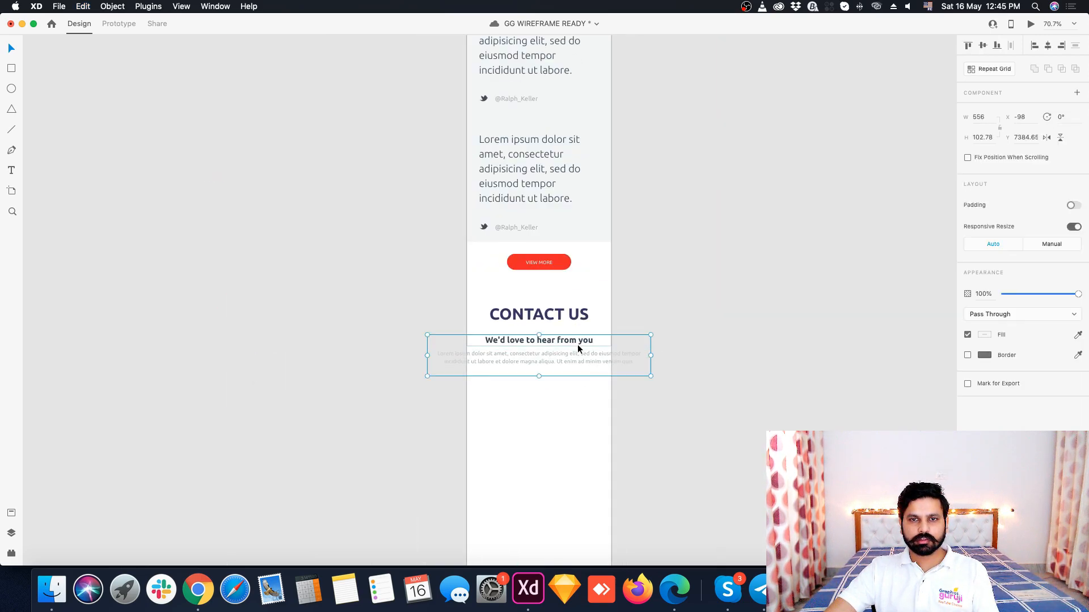
pyautogui.click(588, 428)
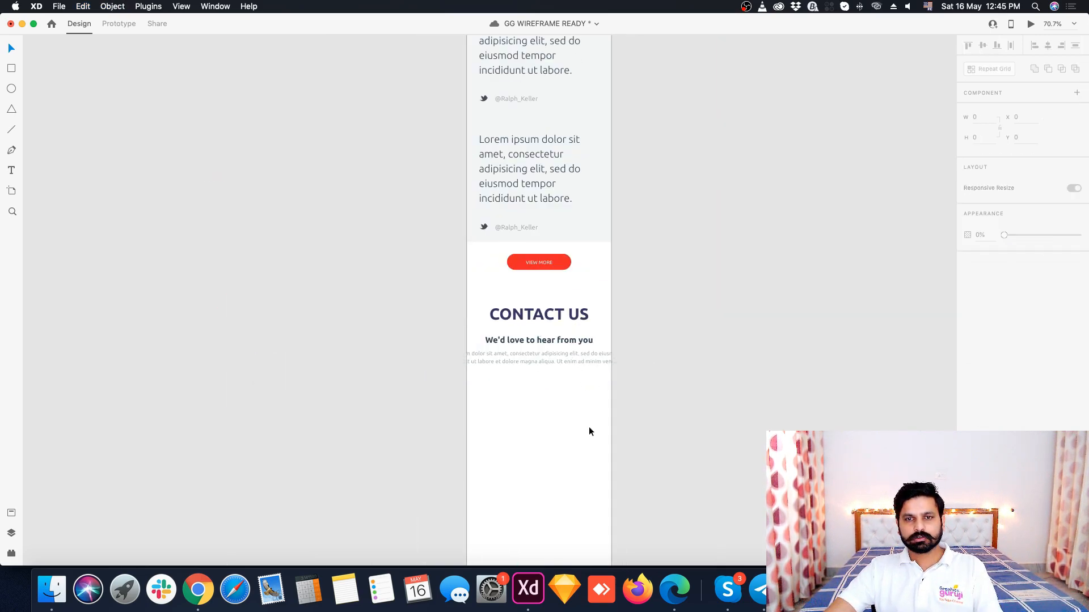
# - Narrow the mobile contact paragraph's text box symmetrically to a width of 330 at X 15
pyautogui.scroll(4, 589, 359)
pyautogui.click(646, 349)
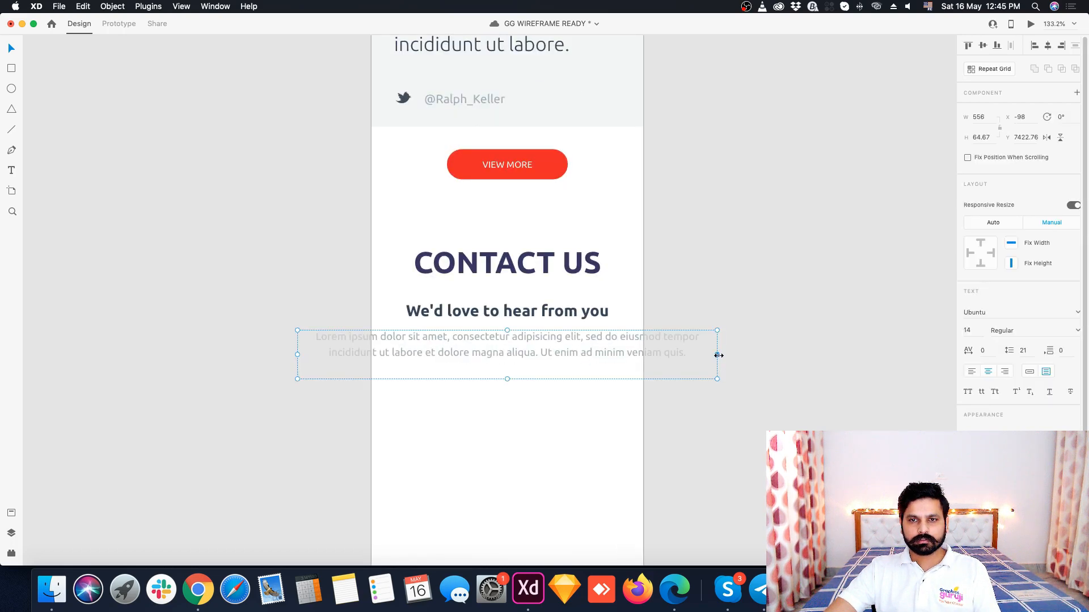
pyautogui.moveTo(719, 355); pyautogui.dragTo(632, 364)
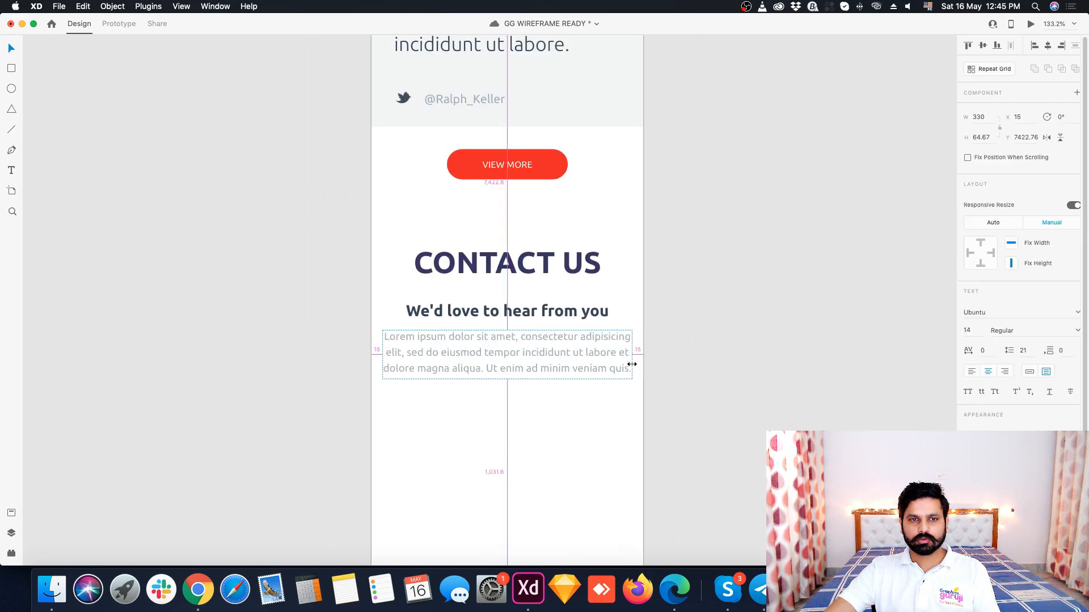
pyautogui.click(639, 365)
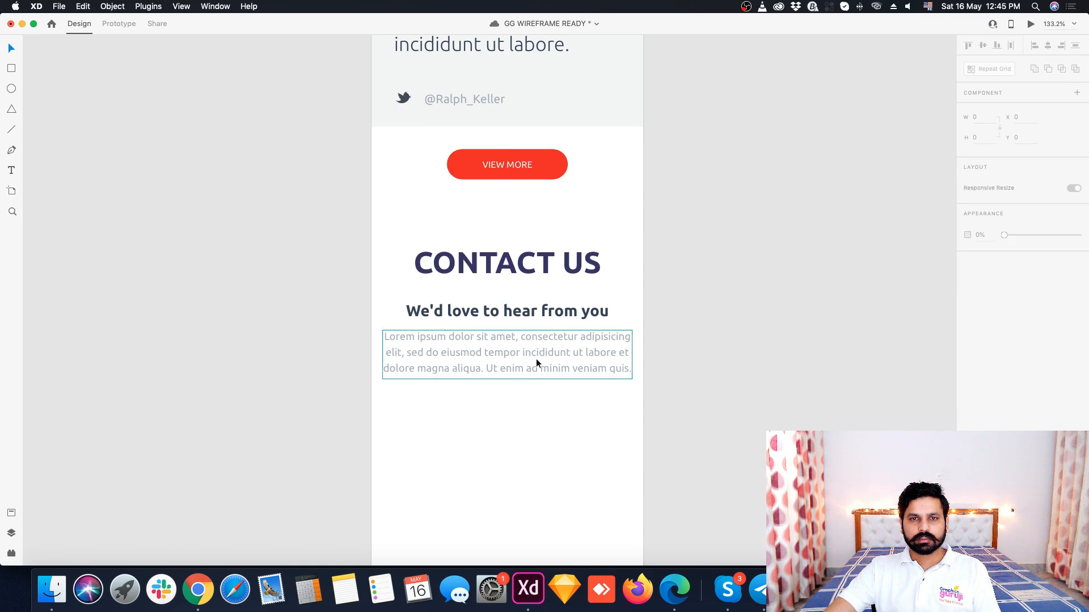
pyautogui.click(522, 372)
pyautogui.moveTo(507, 380)
pyautogui.mouseDown()
pyautogui.moveTo(512, 394)
pyautogui.moveTo(512, 379)
pyautogui.mouseUp()
pyautogui.click(654, 322)
# - Copy the desktop contact form row below the mobile contact paragraph, placing it at X 15, Y 7510
pyautogui.scroll(-5, 646, 332)
pyautogui.scroll(-3, 470, 224)
pyautogui.scroll(6, 447, 199)
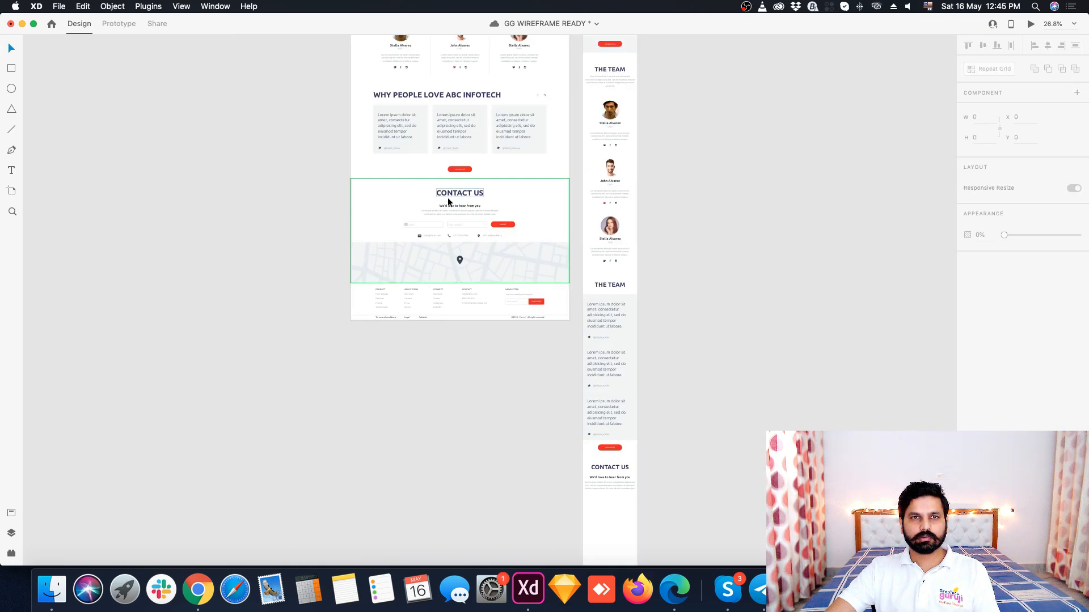
pyautogui.doubleClick(300, 285)
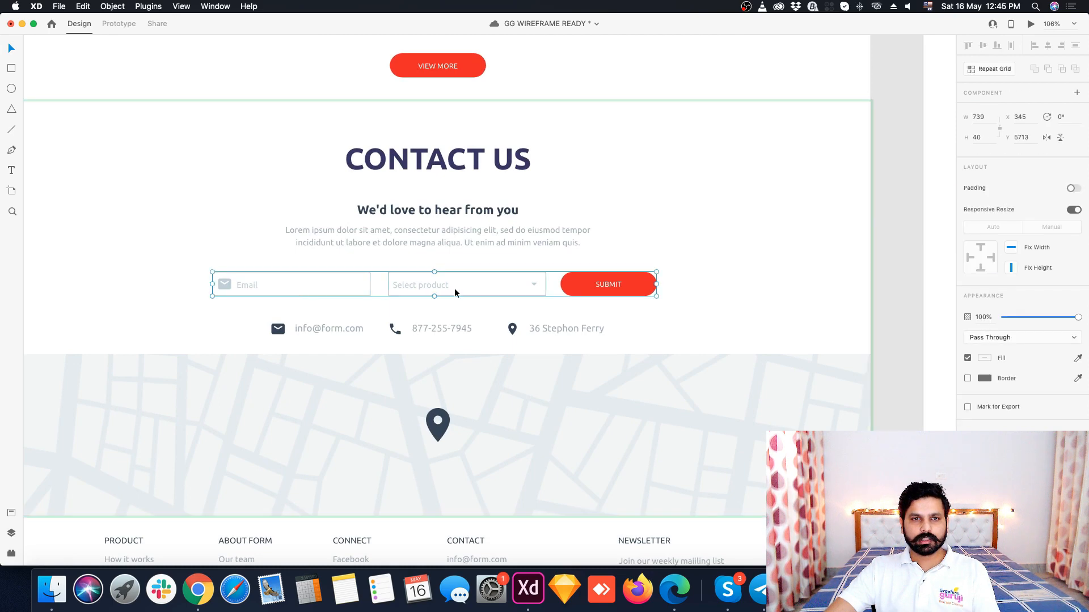
pyautogui.scroll(-3, 418, 231)
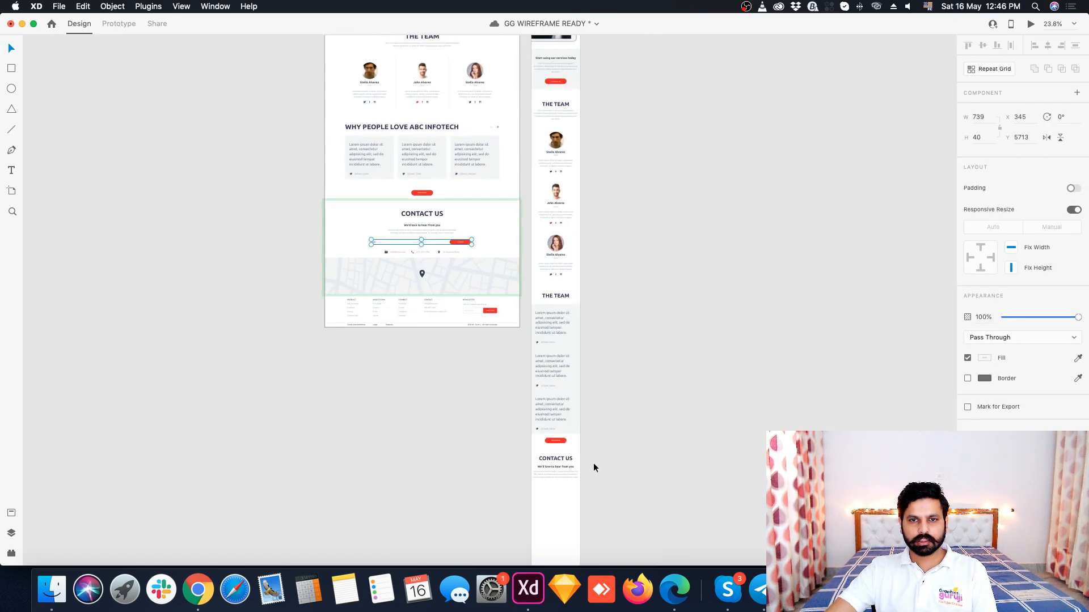
pyautogui.scroll(8, 594, 463)
pyautogui.press('super+v')
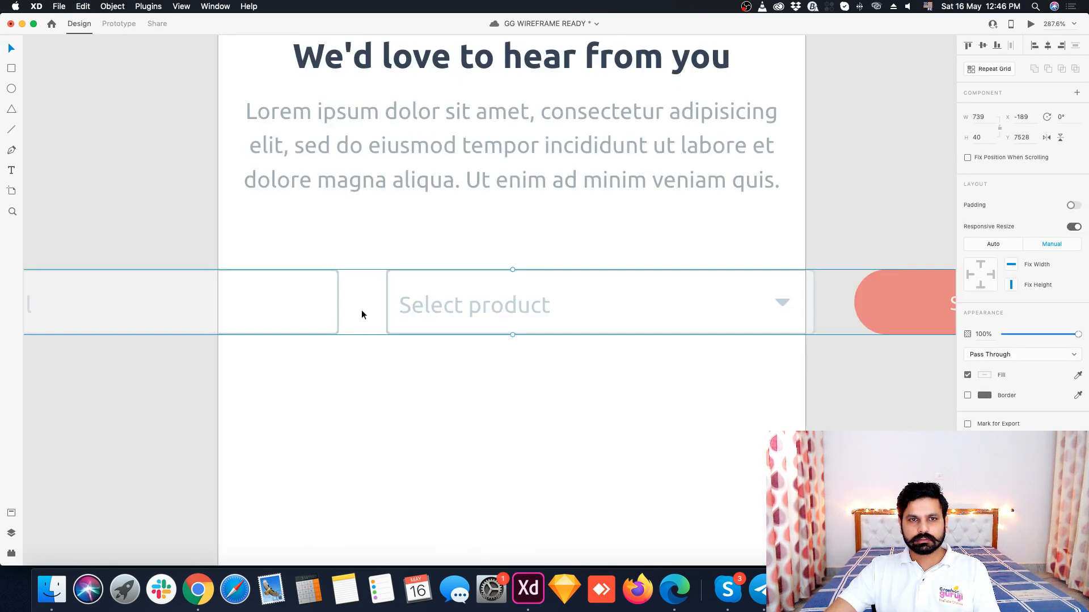
pyautogui.moveTo(362, 309); pyautogui.dragTo(661, 282)
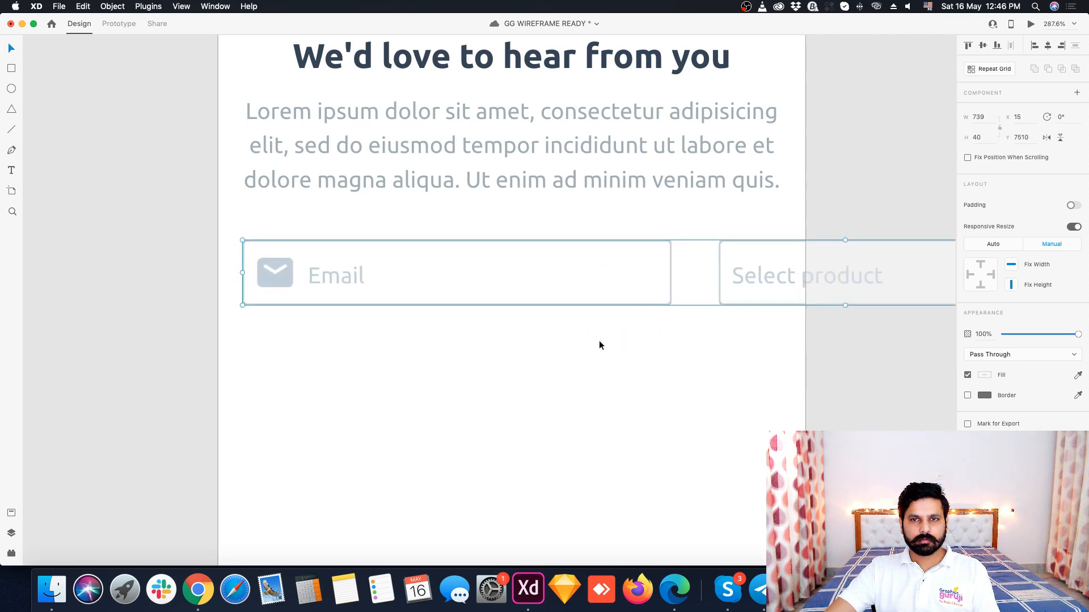
# - Stack the form vertically, placing the Select product field at X 15, Y 7563 and the Submit button at X 15, Y 7636
pyautogui.scroll(-5, 599, 340)
pyautogui.scroll(3, 656, 318)
pyautogui.doubleClick(669, 316)
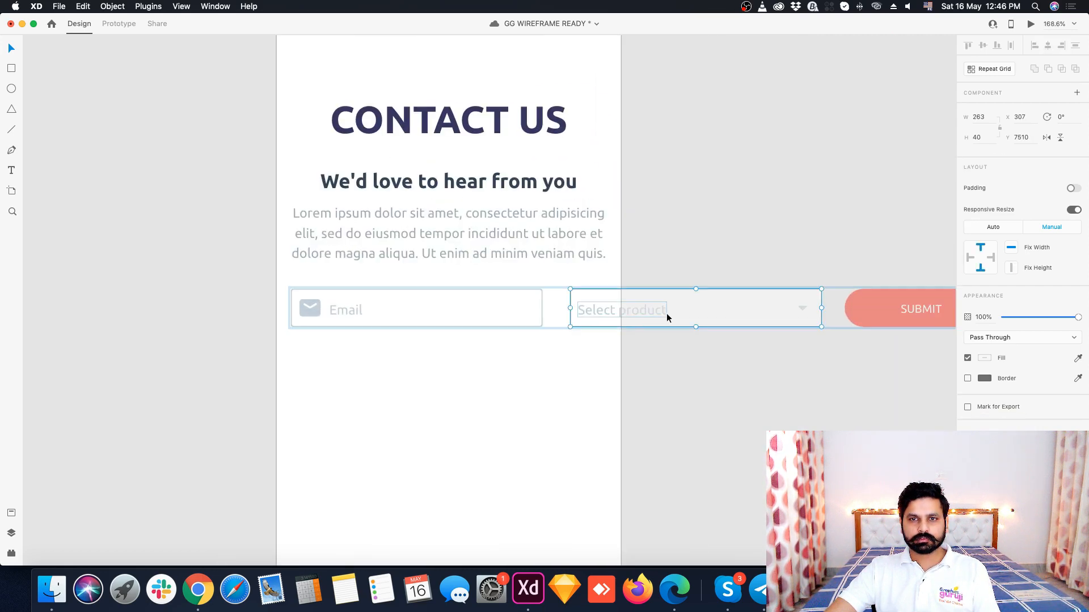
pyautogui.moveTo(669, 316); pyautogui.dragTo(387, 366)
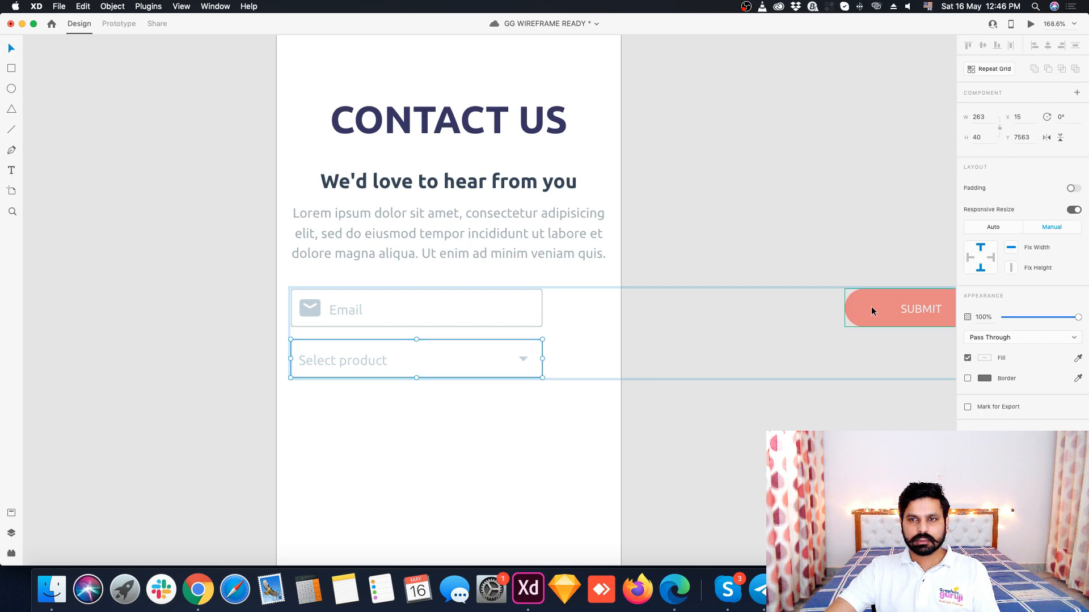
pyautogui.moveTo(871, 306); pyautogui.dragTo(319, 427)
pyautogui.scroll(-4, 672, 348)
pyautogui.scroll(5, 557, 362)
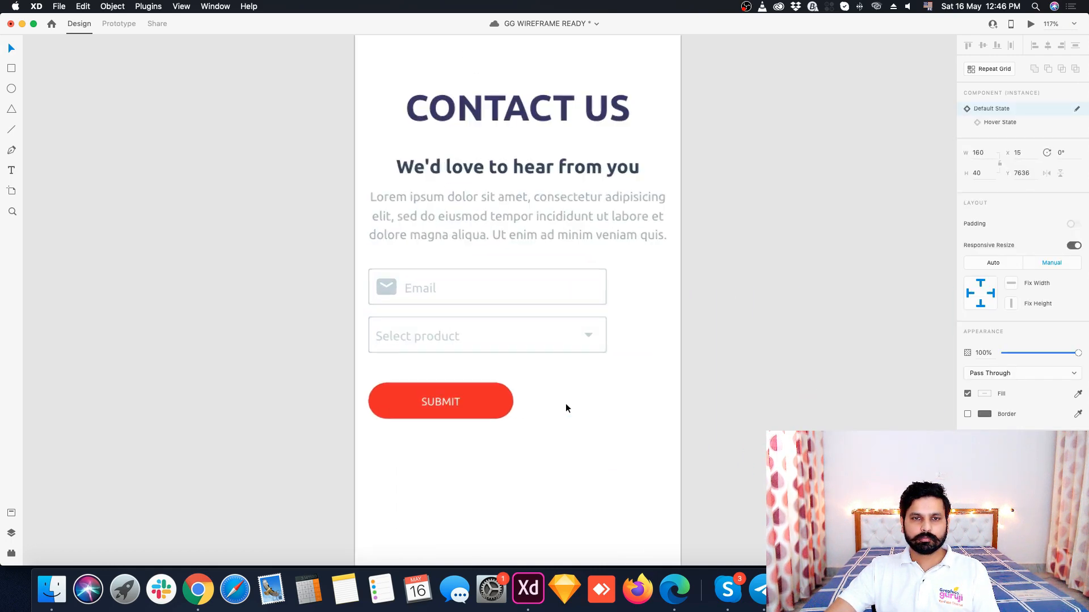
# - Widen the mobile Email and Select product fields to 329 each, matching the width of the paragraph above
pyautogui.click(584, 292)
pyautogui.keyDown('shift'); pyautogui.click(565, 333); pyautogui.keyUp('shift')
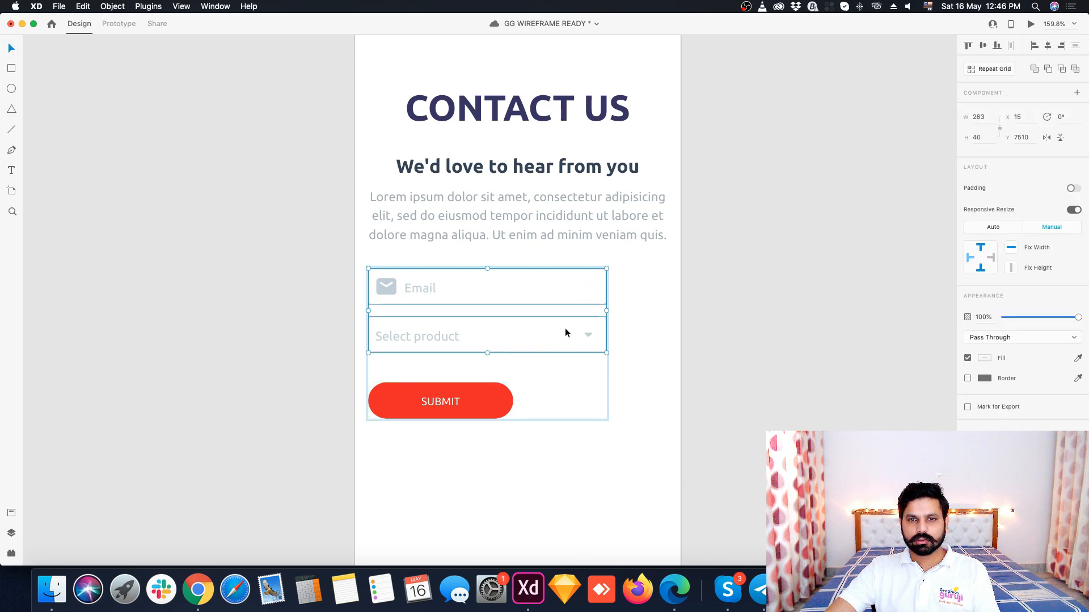
pyautogui.click(659, 314)
pyautogui.click(597, 288)
pyautogui.moveTo(607, 288); pyautogui.dragTo(665, 290)
pyautogui.click(601, 331)
pyautogui.moveTo(606, 334); pyautogui.dragTo(665, 334)
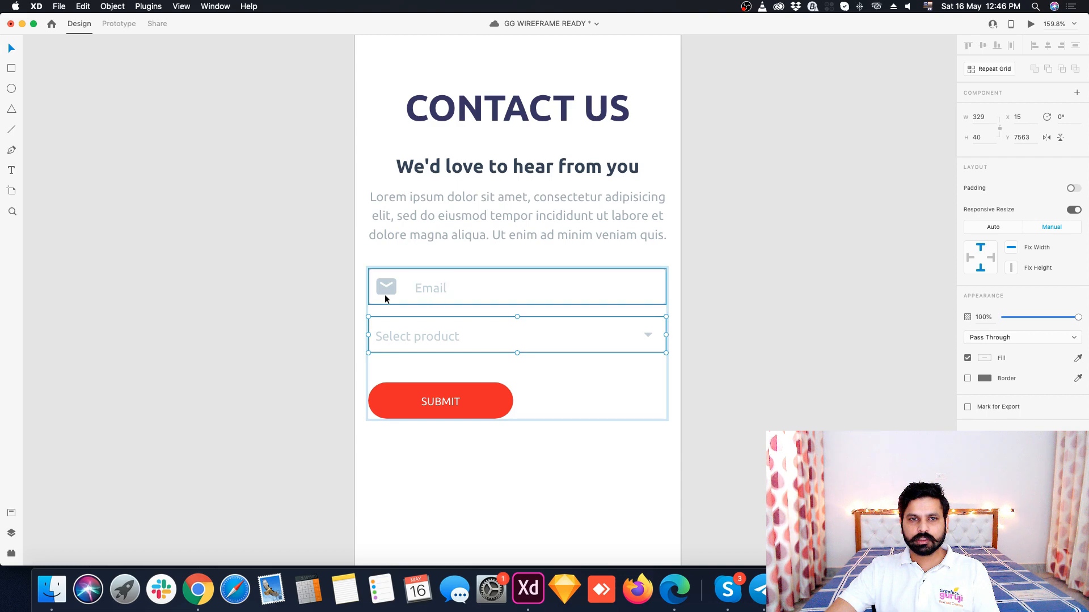
pyautogui.click(434, 296)
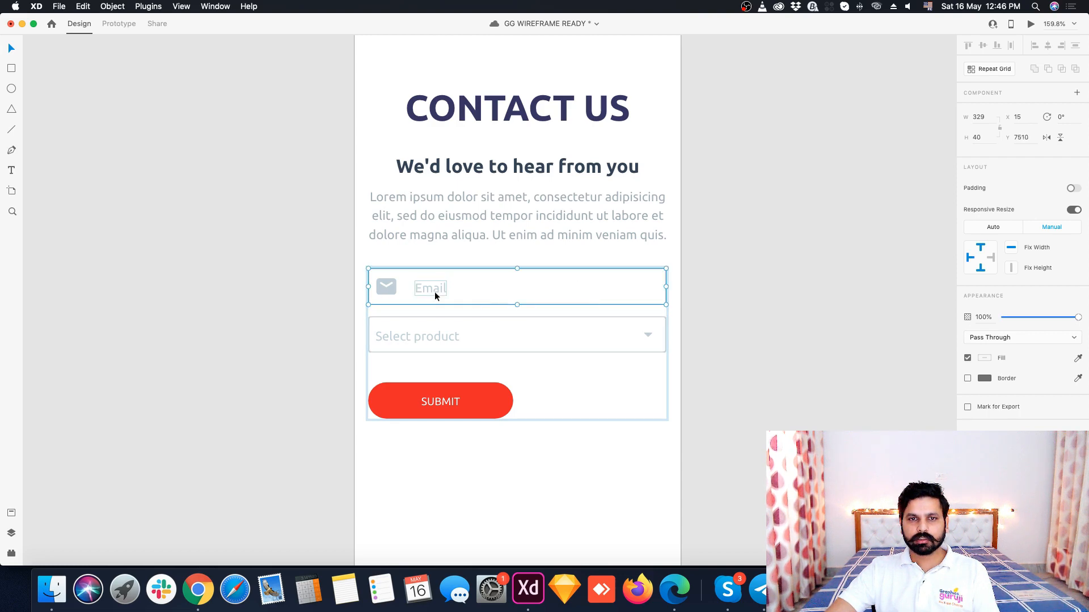
pyautogui.click(779, 316)
# - Centre the mobile Submit button horizontally beneath the form fields at X 100, Y 7636
pyautogui.doubleClick(438, 400)
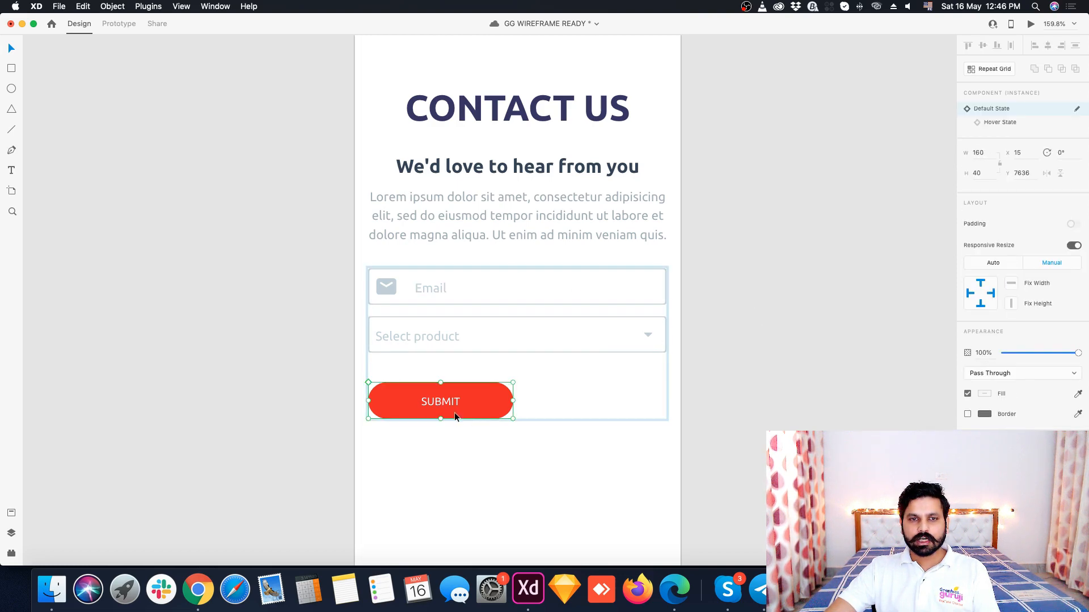
pyautogui.moveTo(455, 415); pyautogui.dragTo(491, 394)
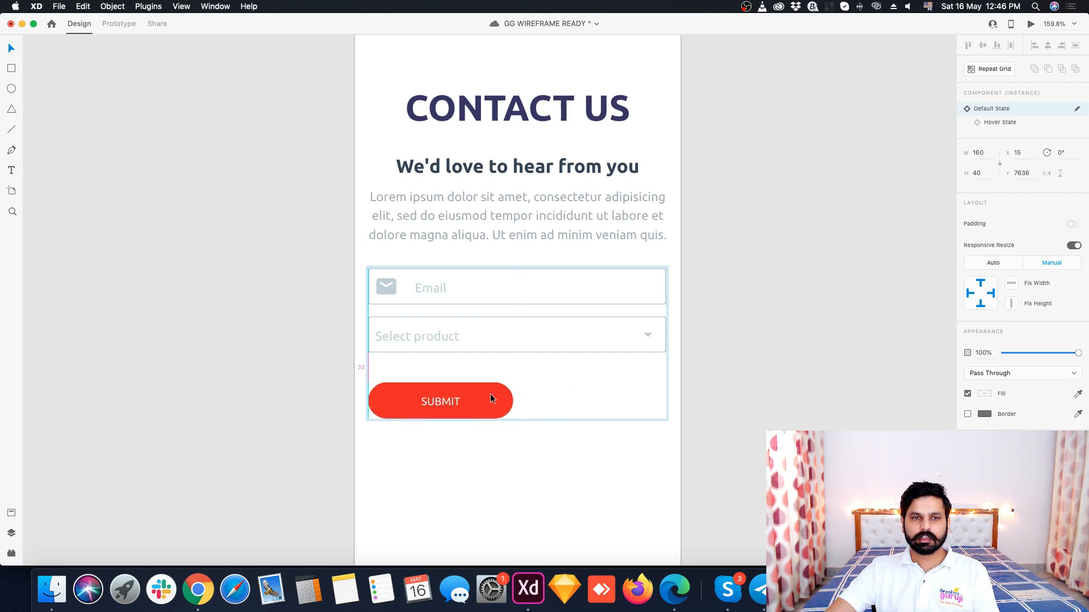
pyautogui.press('super+z')
pyautogui.scroll(-2, 542, 406)
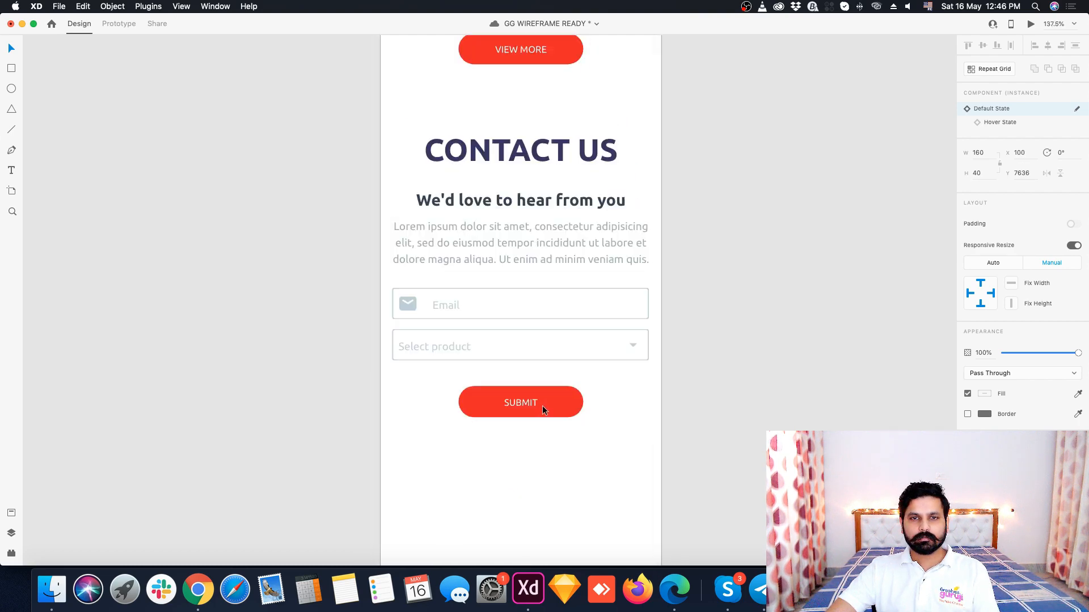
pyautogui.click(547, 460)
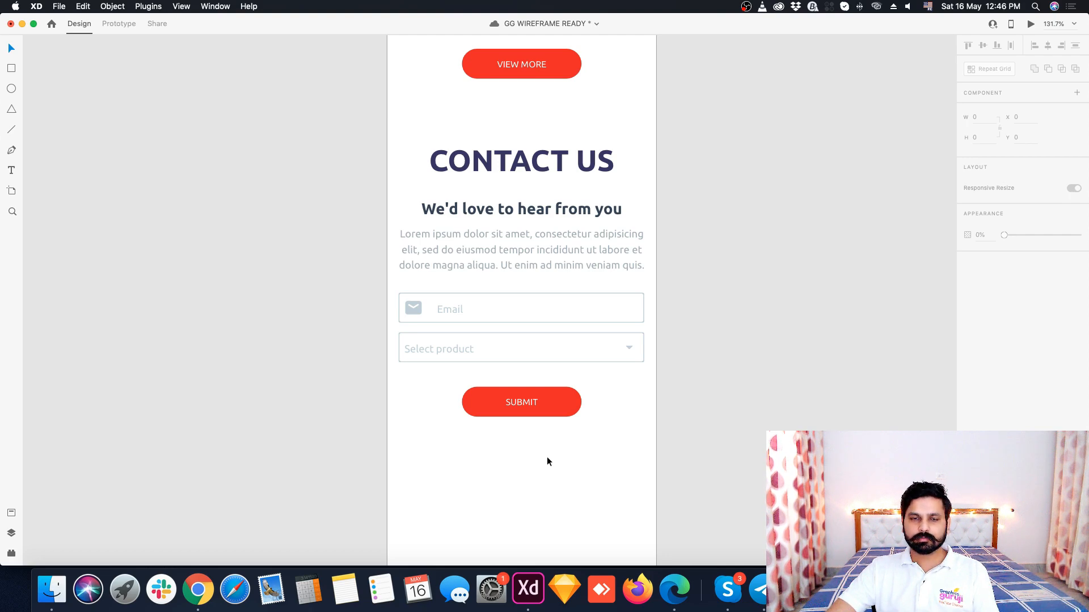
# - Examine the spacing, side margins and alignment of the mobile contact form
pyautogui.scroll(5, 389, 399)
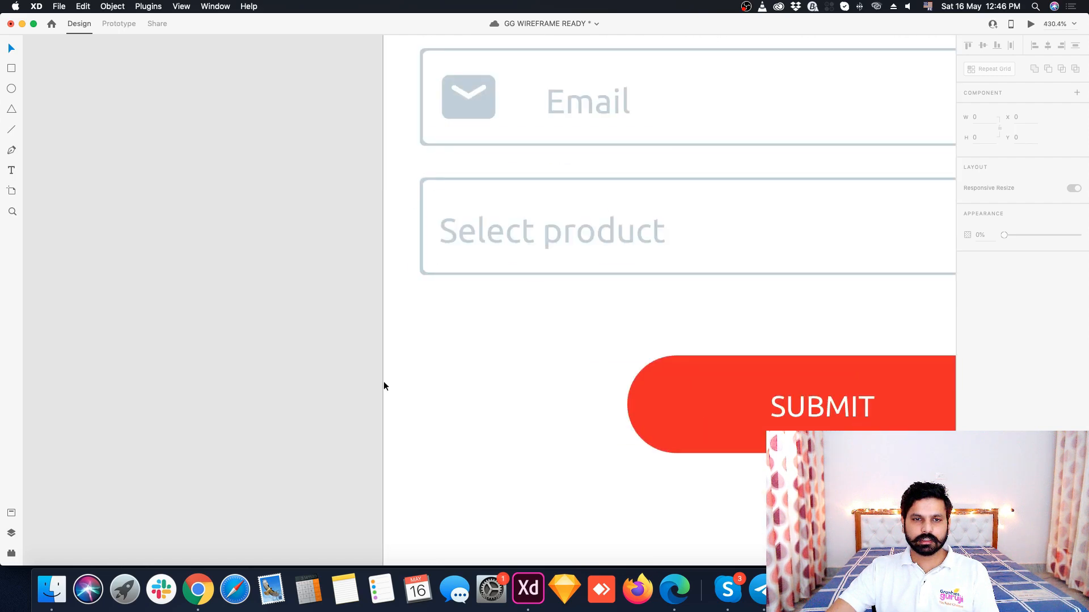
pyautogui.scroll(-5, 350, 352)
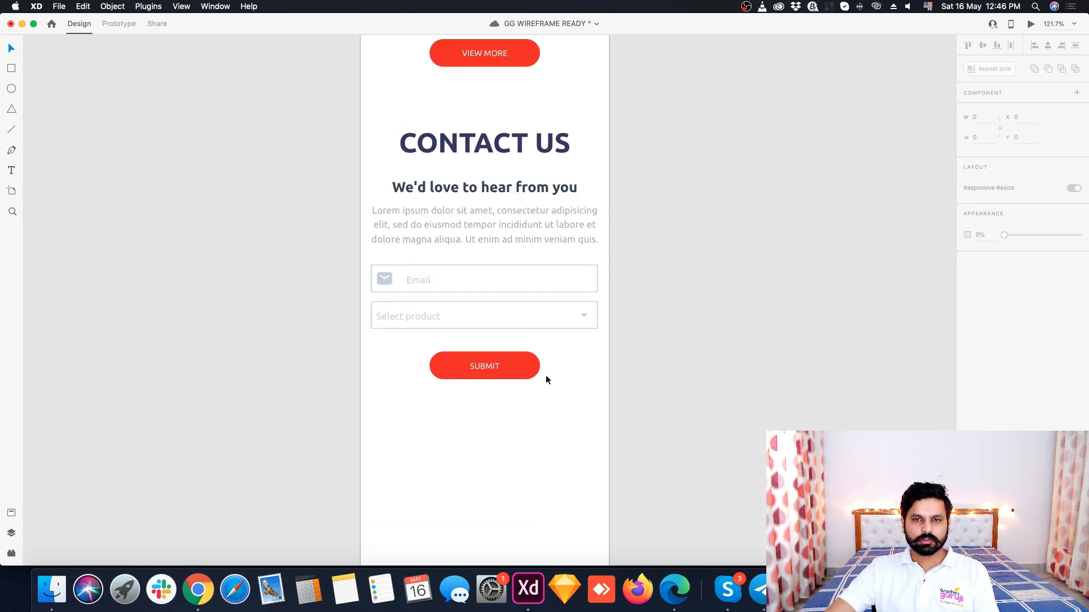
pyautogui.scroll(4, 546, 377)
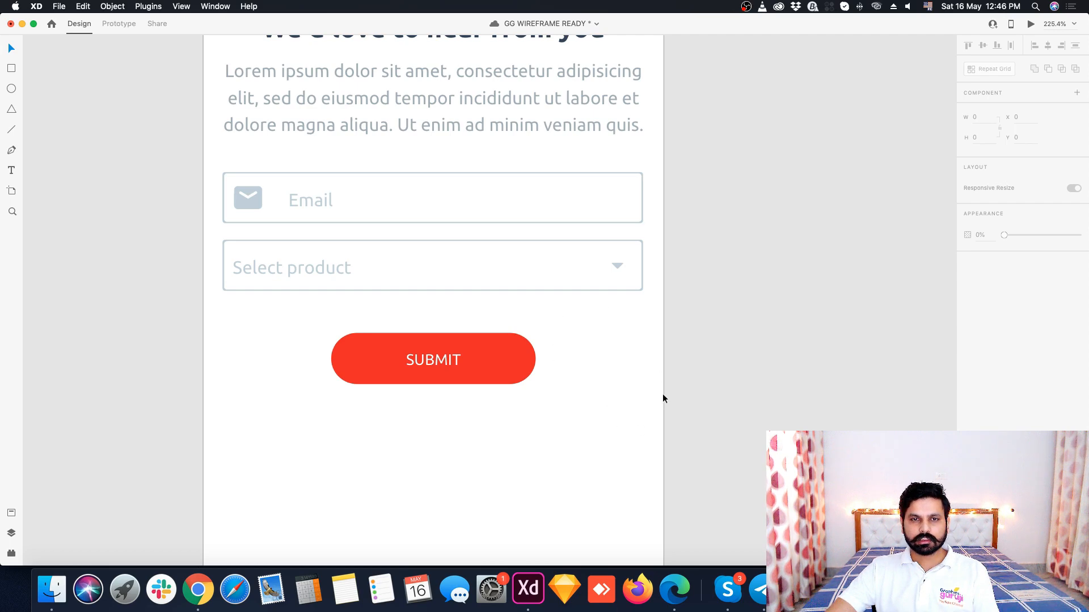
pyautogui.scroll(-3, 663, 395)
pyautogui.scroll(2, 643, 402)
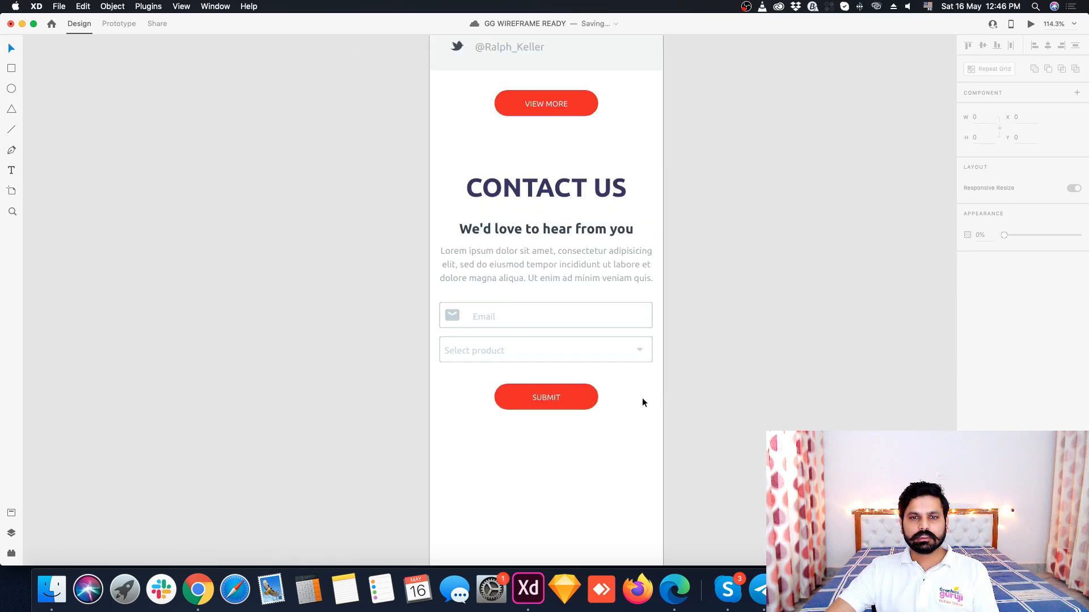
pyautogui.scroll(-3, 604, 395)
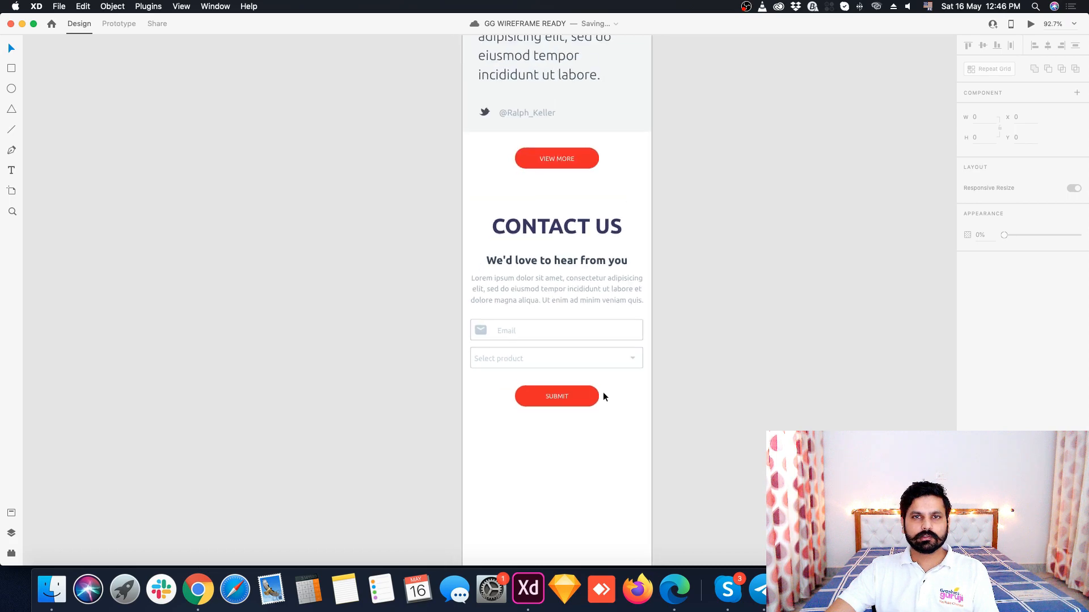
pyautogui.scroll(2, 604, 391)
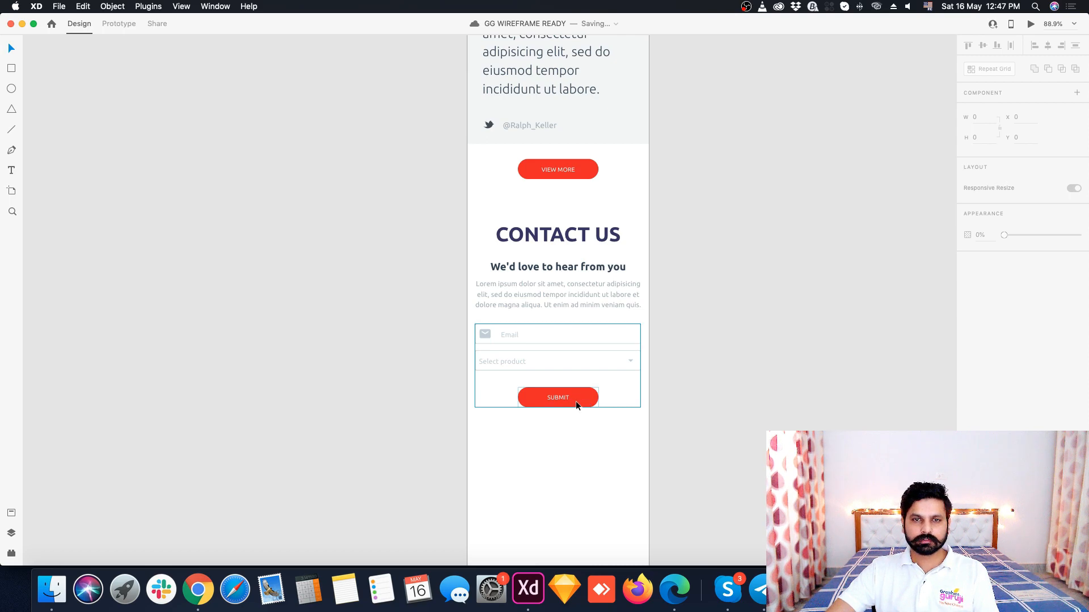
pyautogui.scroll(3, 576, 400)
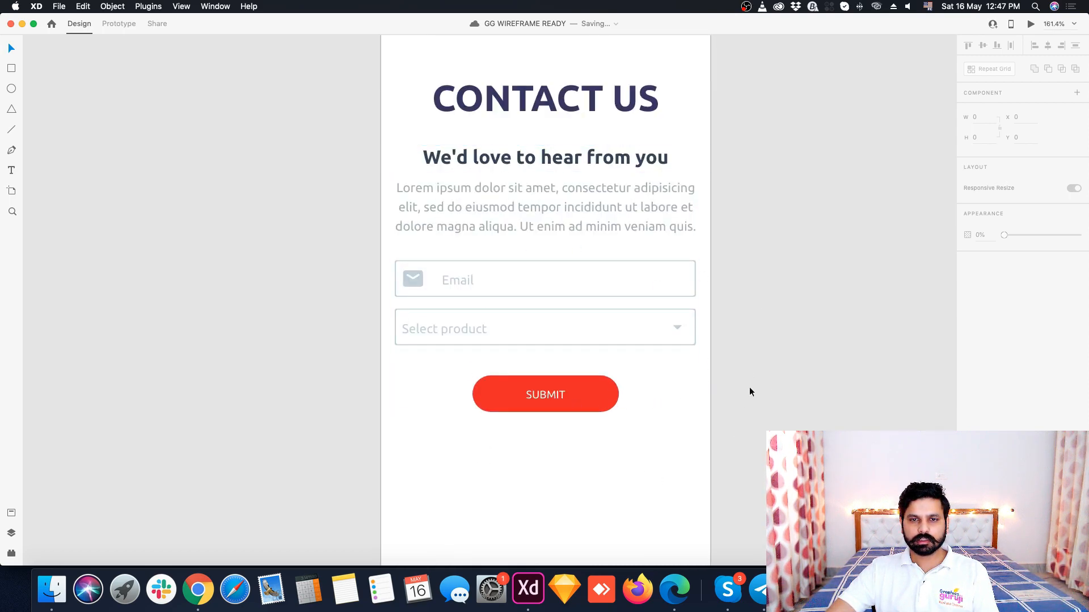
# - Copy the email, phone and address items below the form in the desktop contact section
pyautogui.scroll(-5, 618, 335)
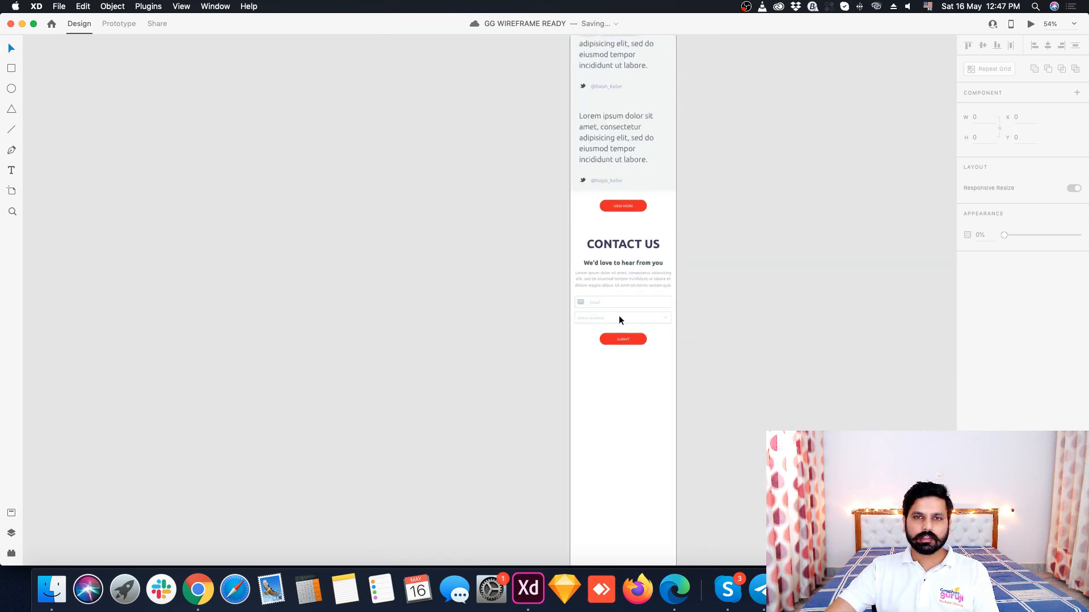
pyautogui.scroll(4, 542, 208)
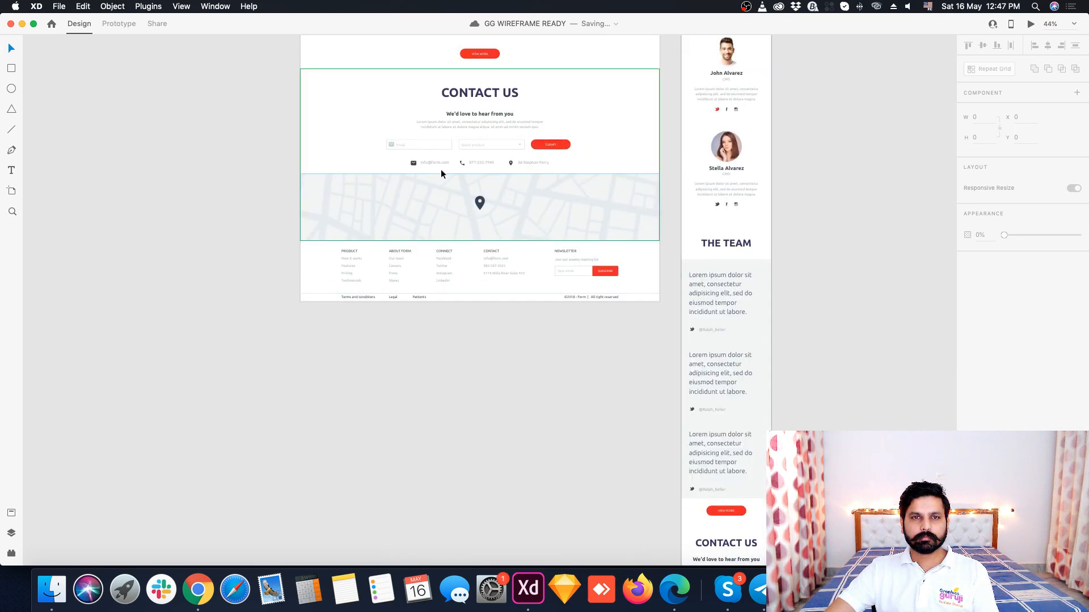
pyautogui.scroll(4, 463, 157)
pyautogui.click(415, 176)
pyautogui.keyDown('shift'); pyautogui.click(485, 173); pyautogui.keyUp('shift')
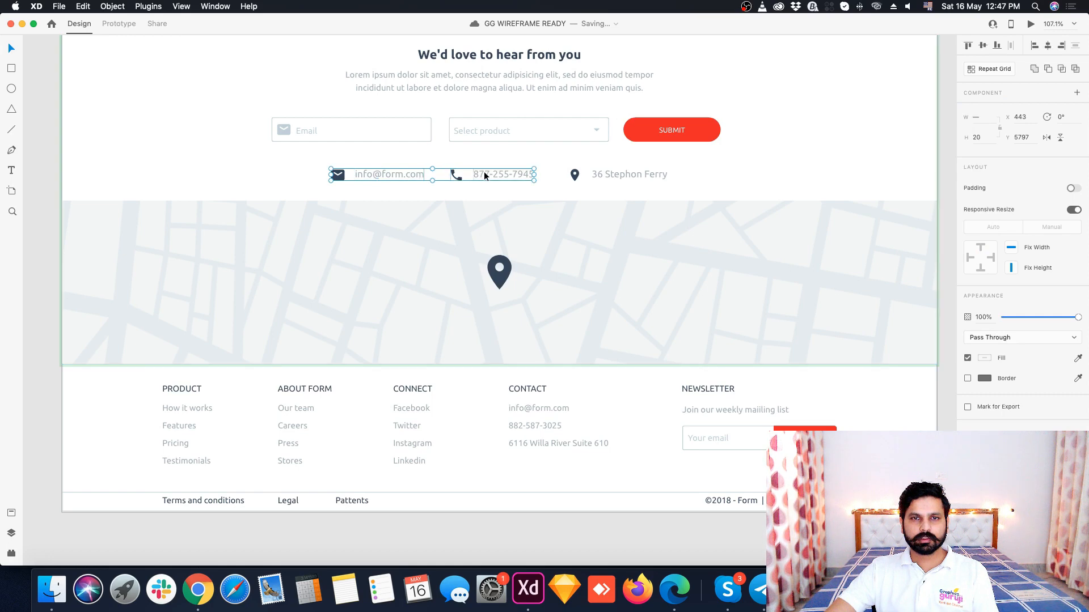
pyautogui.keyDown('shift'); pyautogui.click(624, 174); pyautogui.keyUp('shift')
pyautogui.press('super+c')
# - Paste the contact items beneath the mobile Submit button and shift the row so the email item sits under the button
pyautogui.scroll(-4, 340, 259)
pyautogui.scroll(-2, 340, 264)
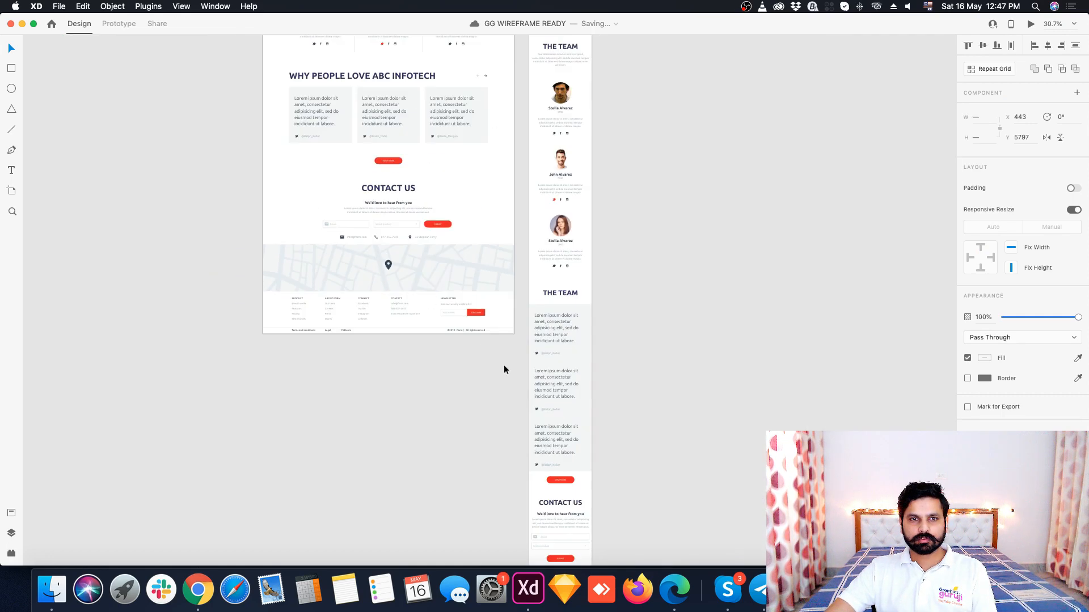
pyautogui.scroll(-6, 510, 397)
pyautogui.scroll(5, 554, 341)
pyautogui.scroll(1, 555, 340)
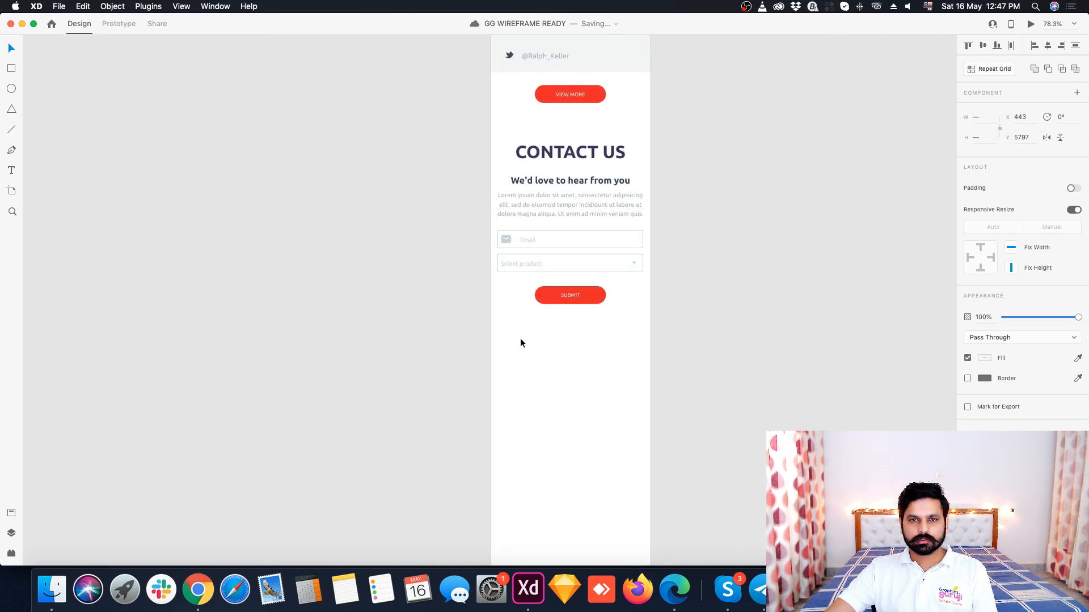
pyautogui.scroll(5, 606, 343)
pyautogui.press('super+v')
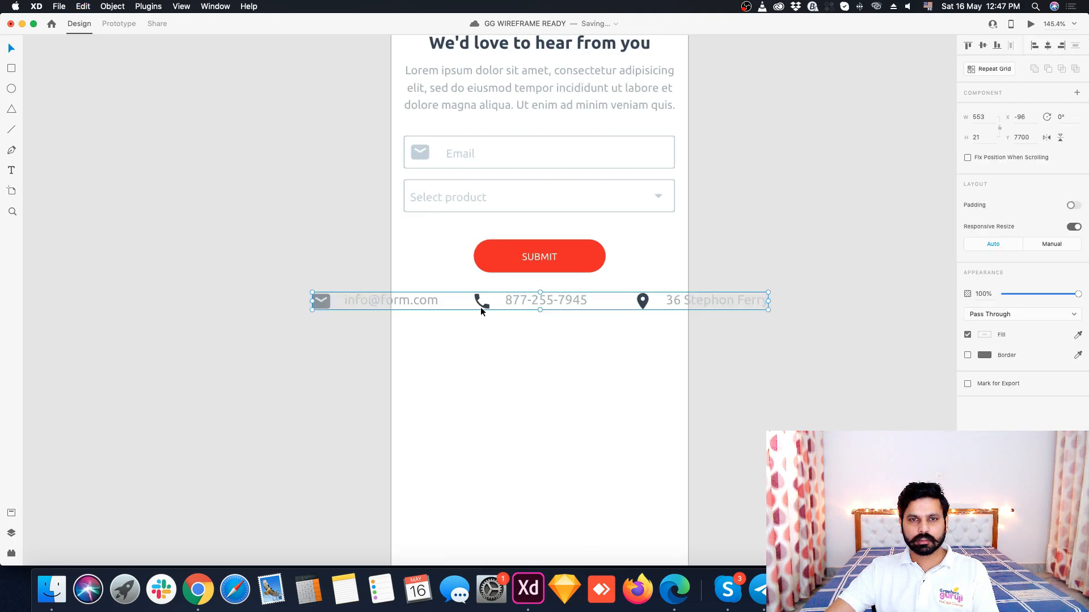
pyautogui.moveTo(481, 308); pyautogui.dragTo(583, 308)
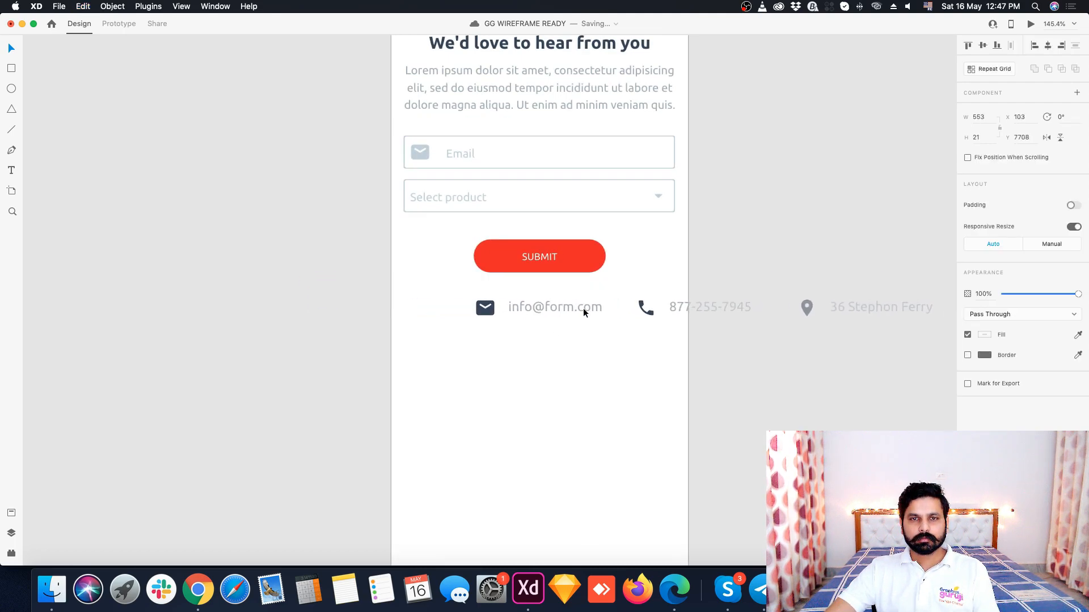
# - Stack the phone and address items vertically below the email item within the mobile contact details group
pyautogui.doubleClick(683, 309)
pyautogui.moveTo(686, 311); pyautogui.dragTo(517, 351)
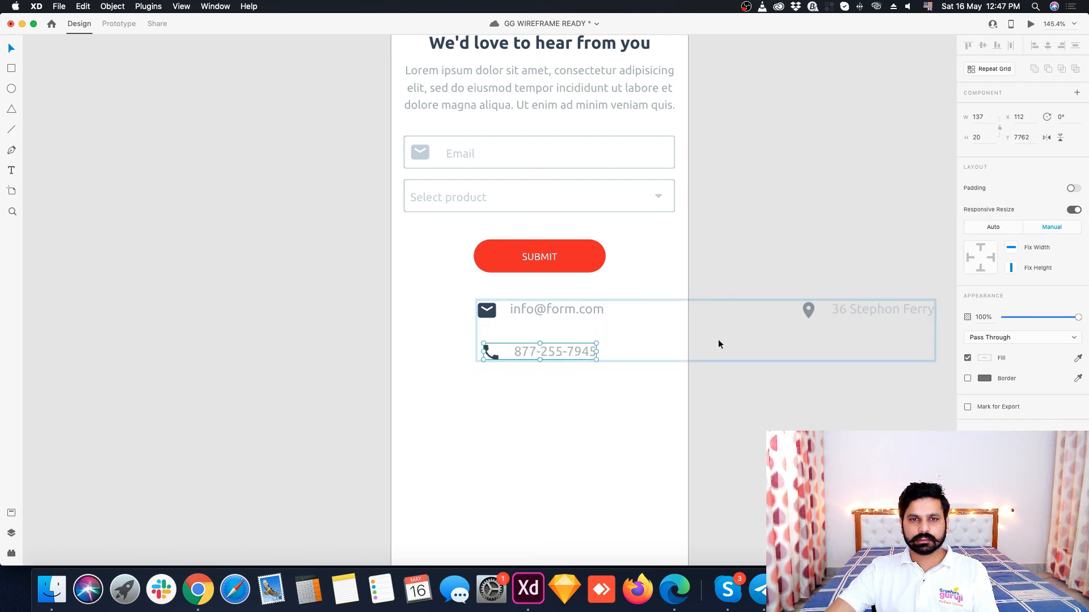
pyautogui.click(840, 317)
pyautogui.moveTo(841, 313); pyautogui.dragTo(513, 393)
pyautogui.click(582, 328)
# - Copy the map with its location pin from the desktop contact section
pyautogui.scroll(-5, 582, 327)
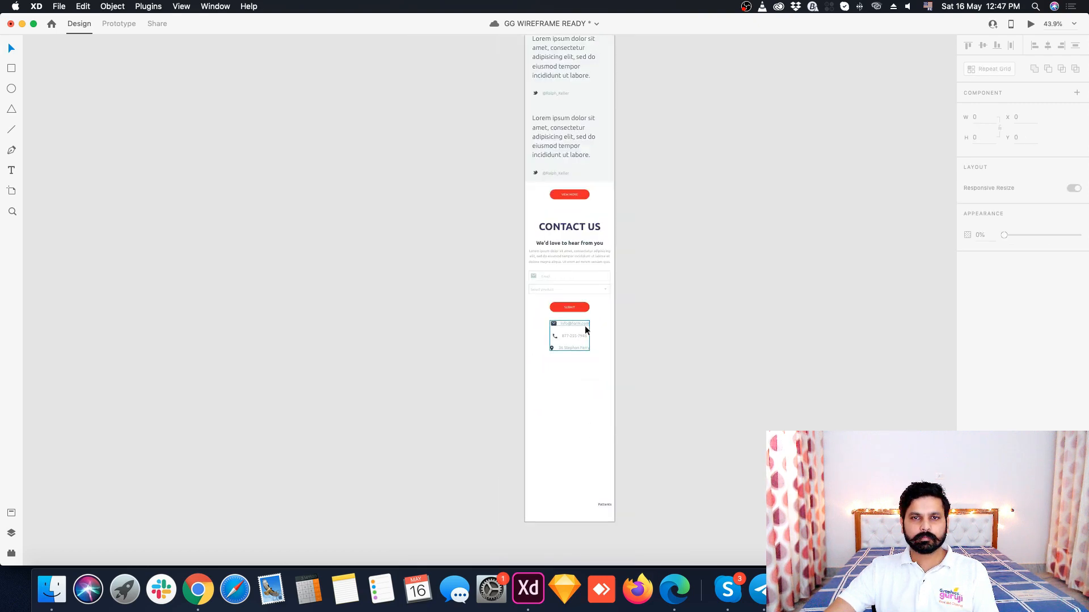
pyautogui.scroll(5, 584, 326)
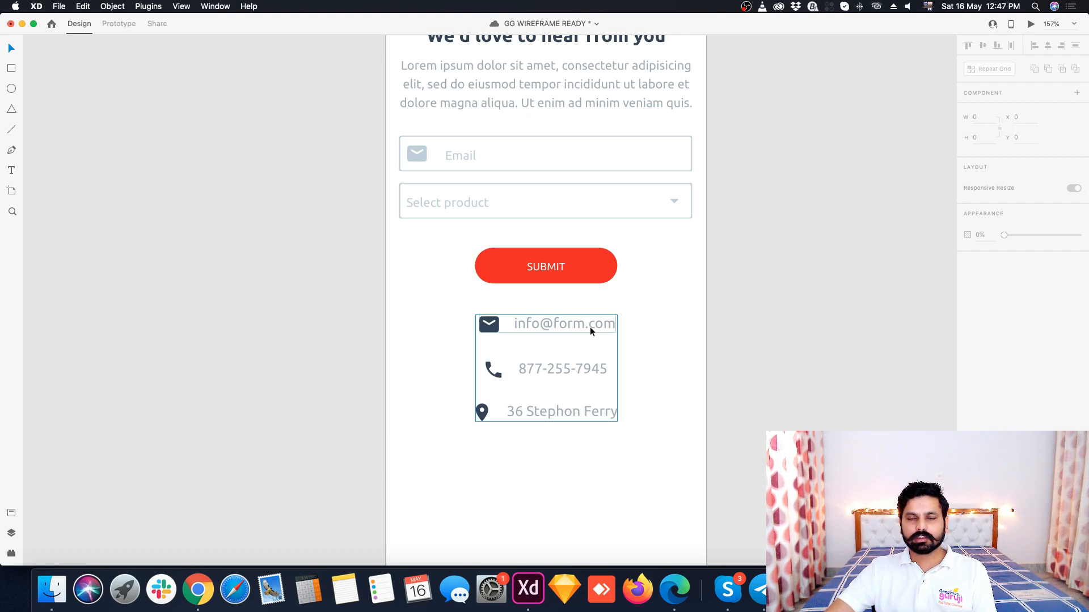
pyautogui.scroll(-5, 590, 327)
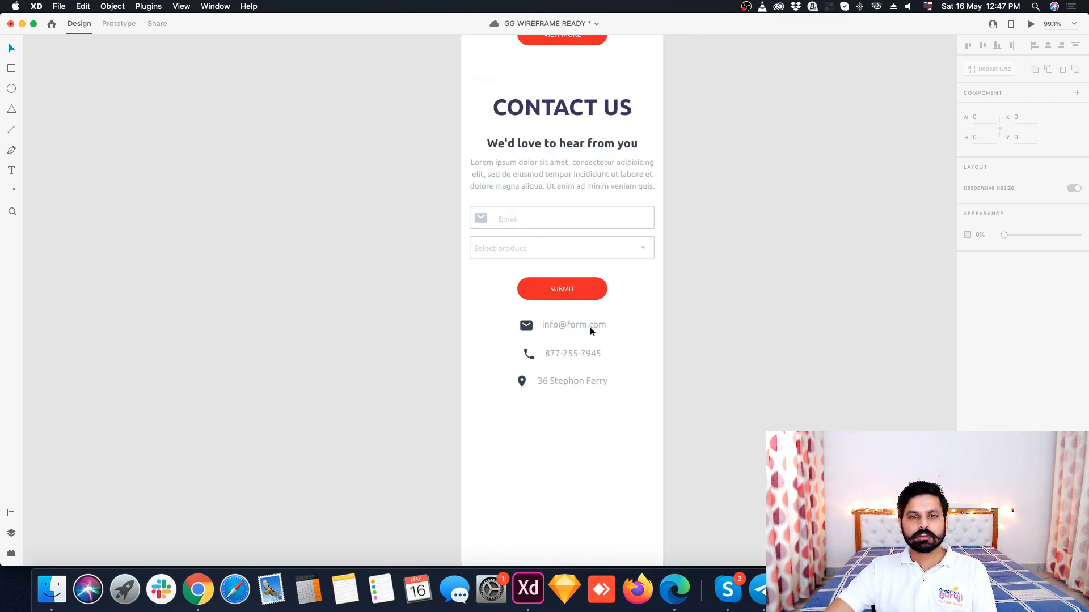
pyautogui.scroll(-2, 590, 327)
pyautogui.scroll(10, 590, 326)
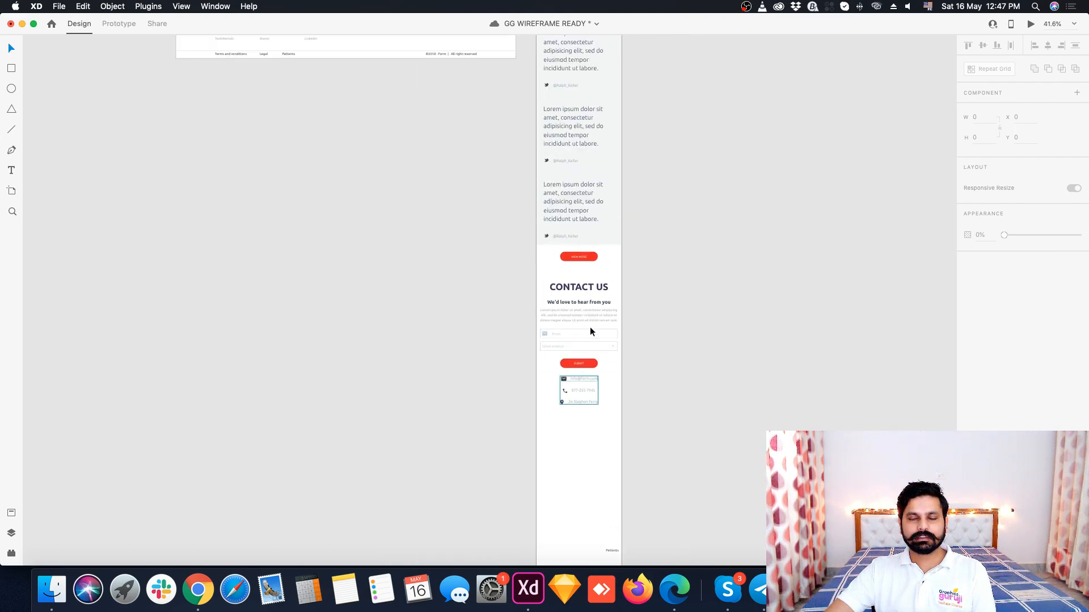
pyautogui.scroll(2, 314, 190)
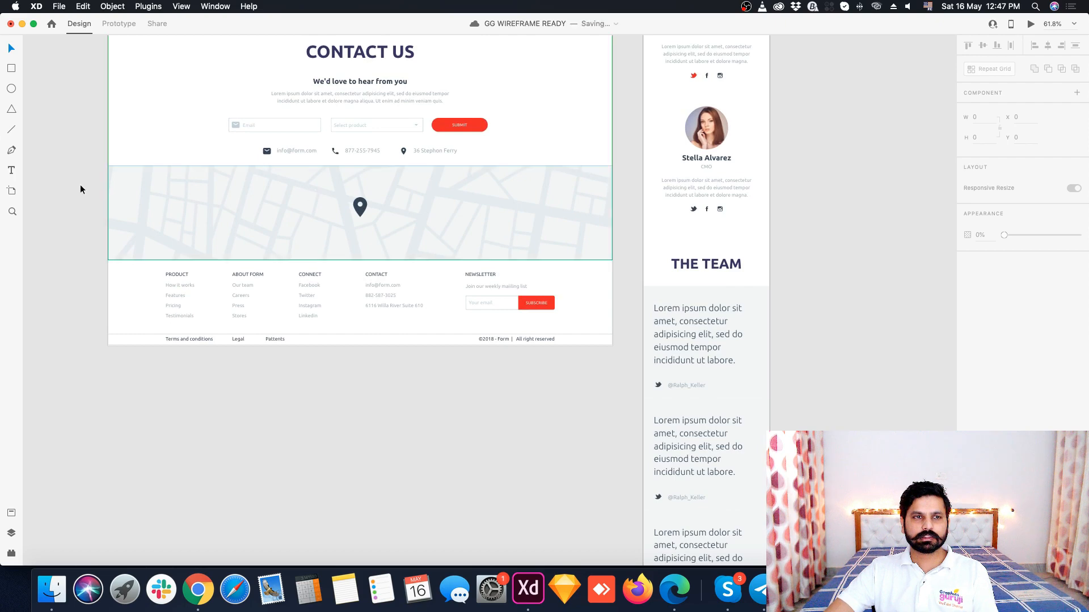
pyautogui.click(196, 202)
pyautogui.press('super+z')
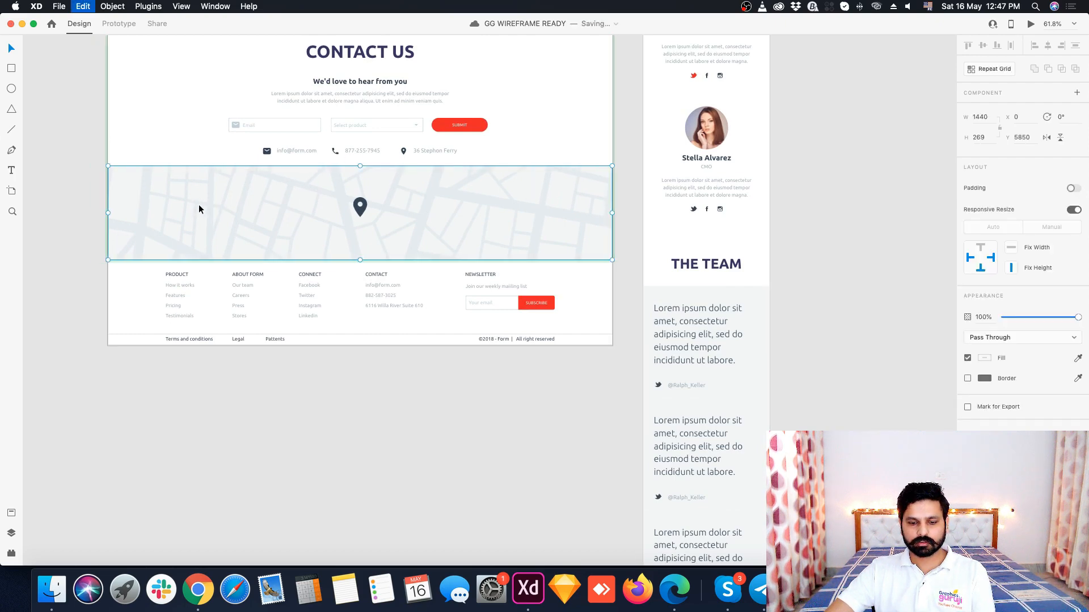
# - Paste the map beneath the mobile contact details, placing it at X -540, Y 7874
pyautogui.scroll(-4, 243, 185)
pyautogui.scroll(-3, 433, 478)
pyautogui.scroll(6, 446, 413)
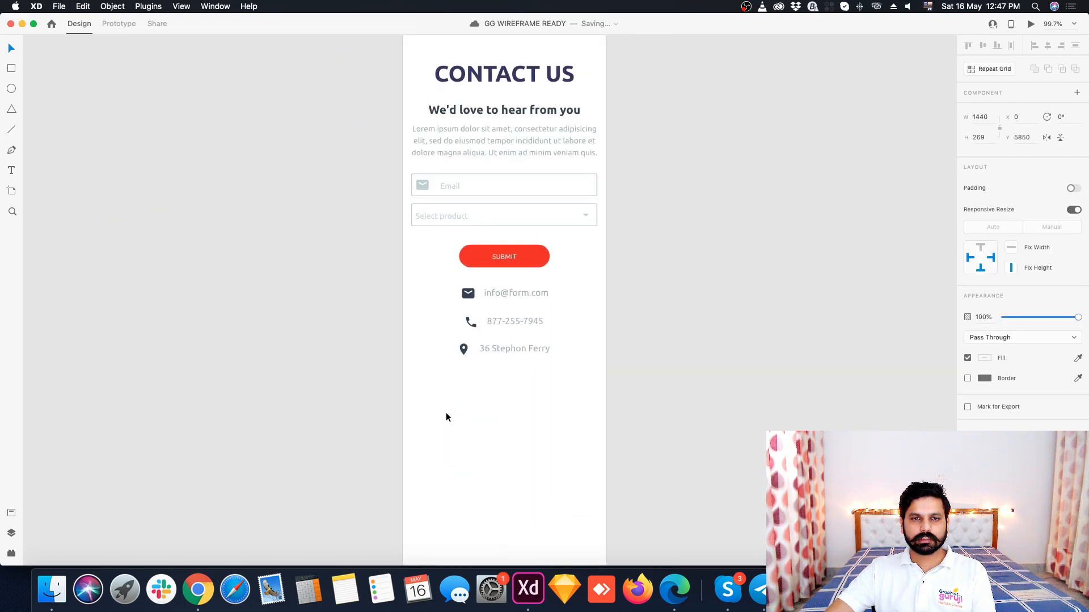
pyautogui.press('super+v')
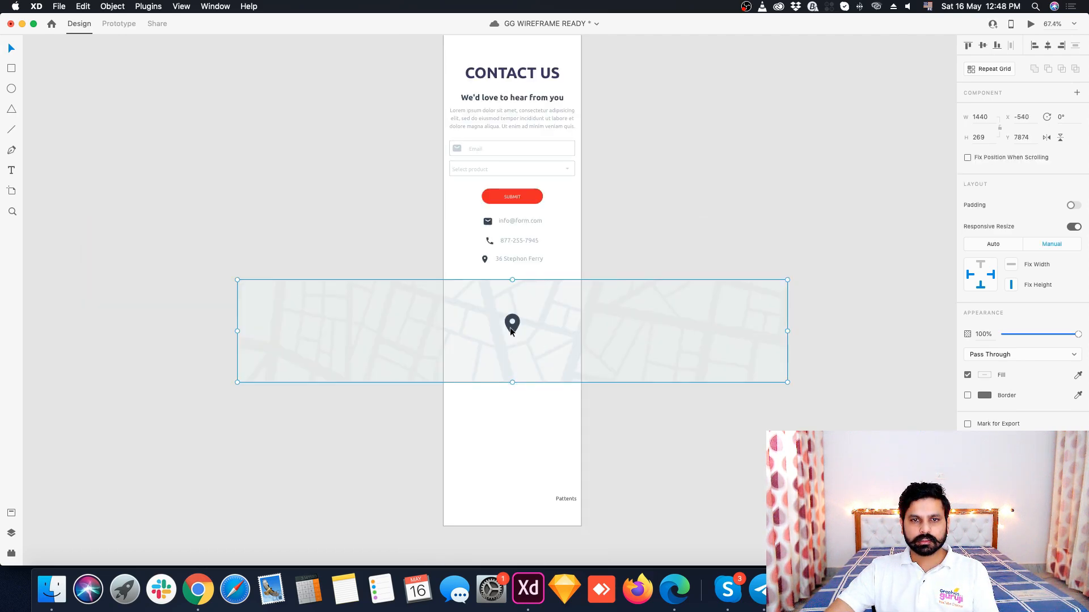
# - Cut the location pin out of the mobile map group and paste it back as a separate object over the map
pyautogui.doubleClick(511, 329)
pyautogui.doubleClick(510, 328)
pyautogui.click(511, 326)
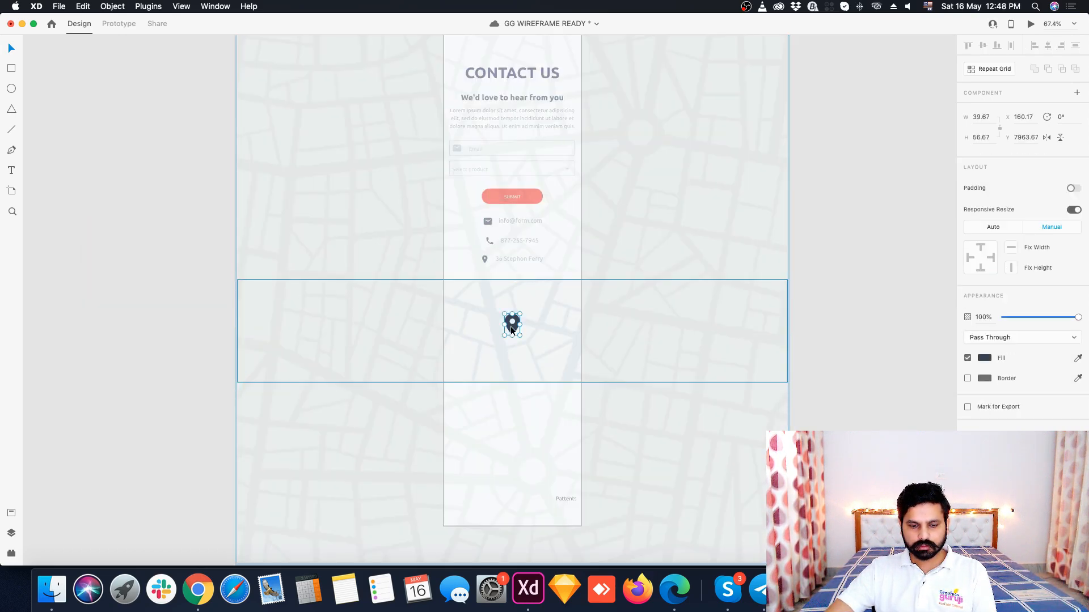
pyautogui.press('super+x')
pyautogui.click(814, 369)
pyautogui.press('super+v')
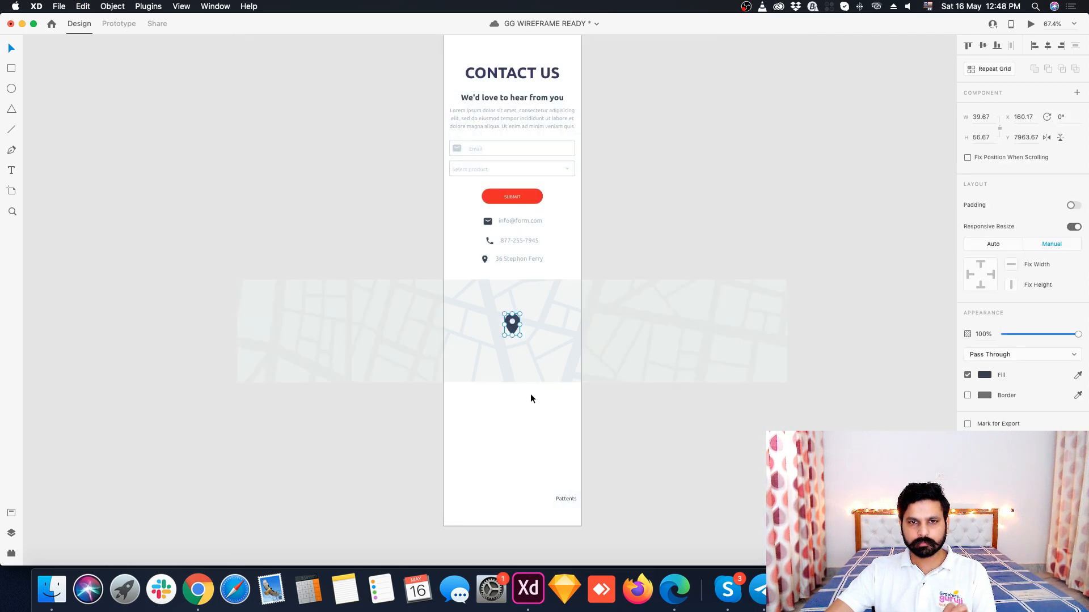
# - Narrow the map from both sides to the artboard edges, making it 360 wide starting at X 0
pyautogui.moveTo(551, 360)
pyautogui.mouseDown()
pyautogui.moveTo(547, 369)
pyautogui.moveTo(550, 350)
pyautogui.mouseUp()
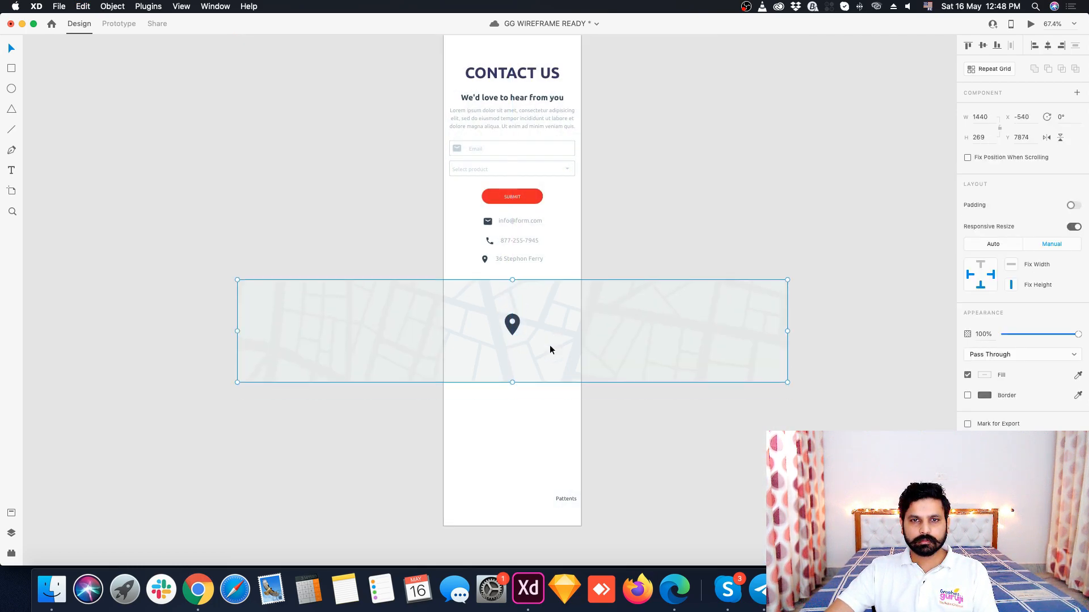
pyautogui.moveTo(787, 331); pyautogui.dragTo(580, 333)
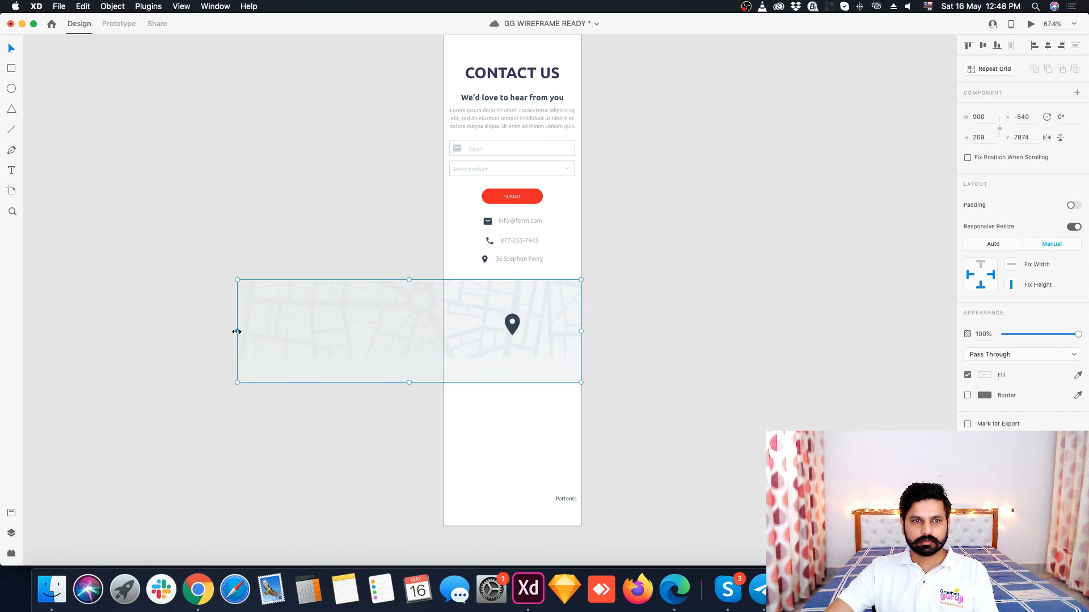
pyautogui.moveTo(237, 332); pyautogui.dragTo(443, 336)
# - Move the map image inside its mask down to Y 7858 so the streets fill the frame behind the pin
pyautogui.doubleClick(486, 330)
pyautogui.scroll(-3, 485, 330)
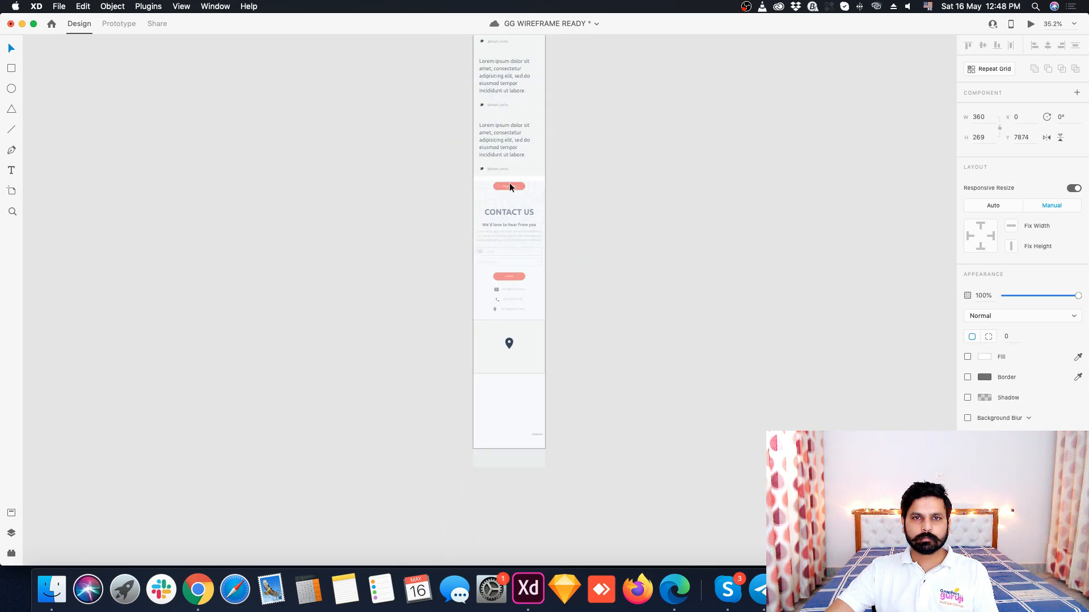
pyautogui.moveTo(528, 206); pyautogui.dragTo(533, 241)
pyautogui.press('super+z')
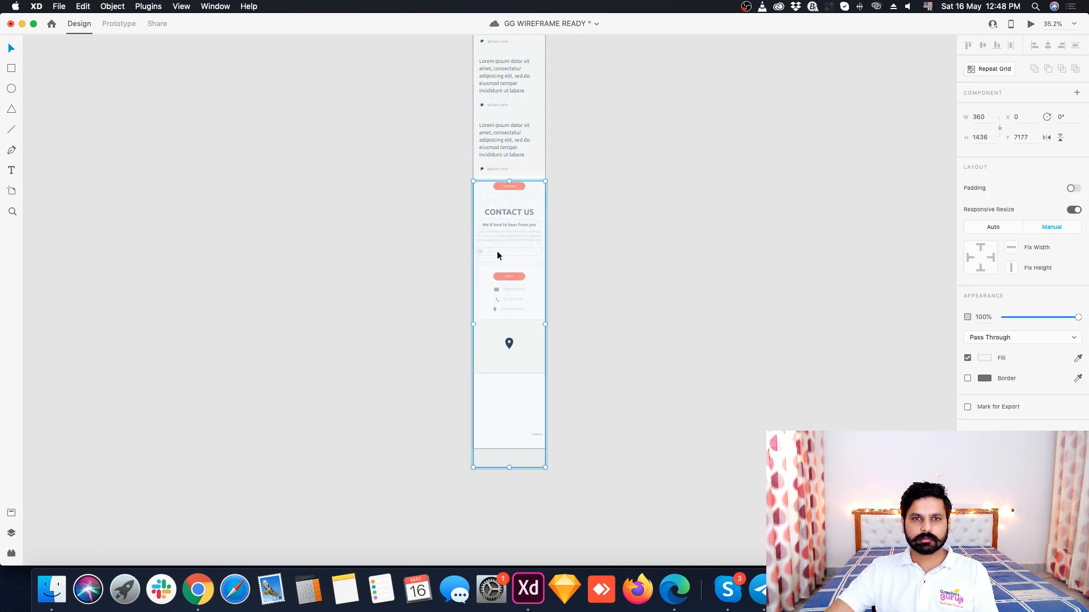
pyautogui.scroll(2, 497, 255)
pyautogui.moveTo(532, 177); pyautogui.dragTo(538, 385)
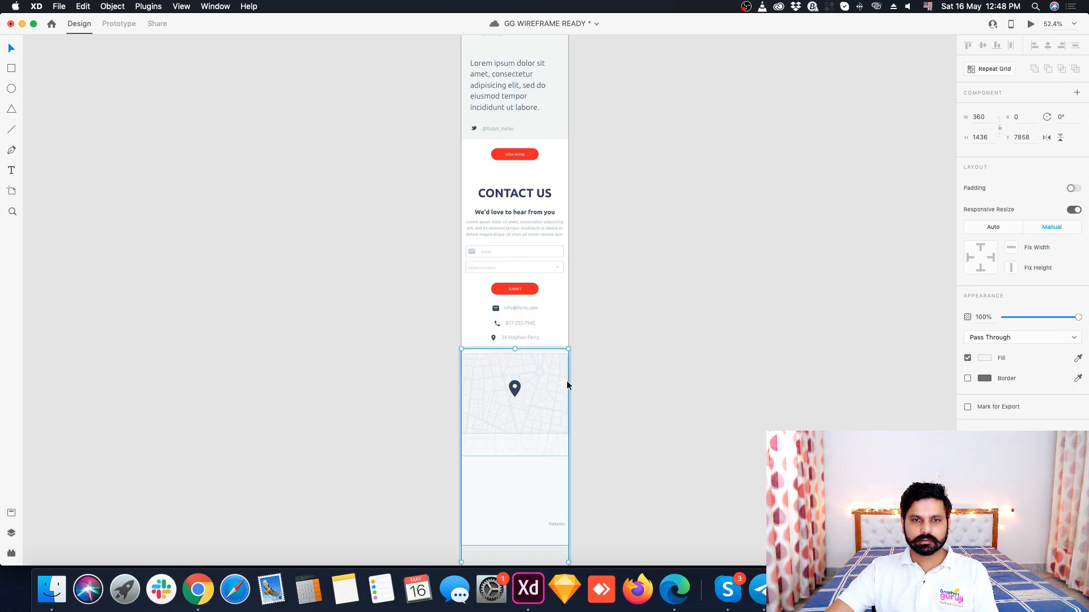
pyautogui.press('Escape')
pyautogui.scroll(5, 496, 411)
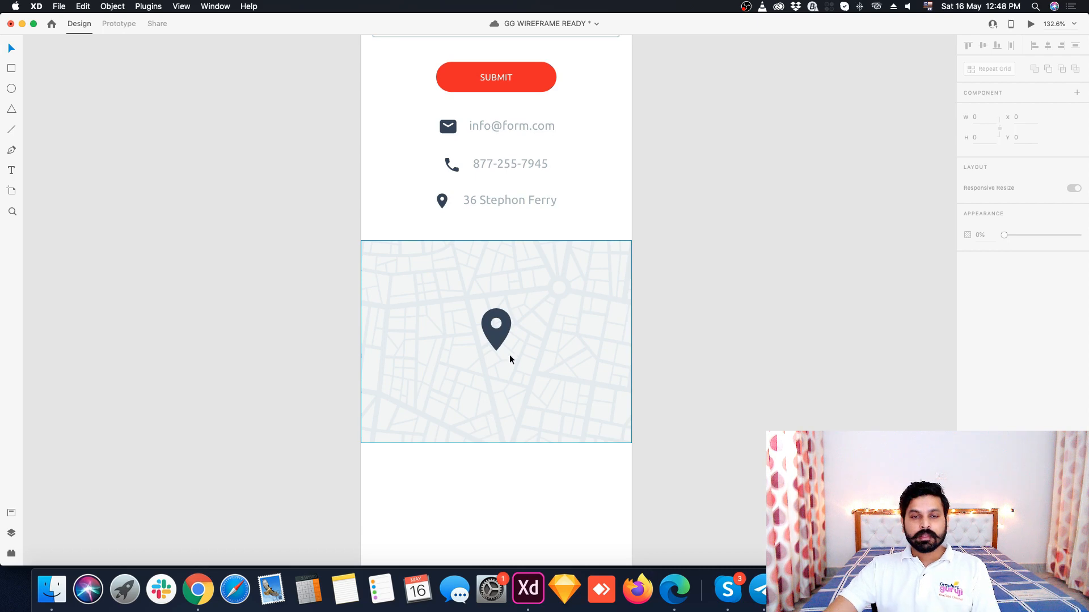
# - Delete the leftover Pattents text near the end of the mobile artboard and extend the artboard downward for the footer
pyautogui.scroll(-6, 510, 355)
pyautogui.click(567, 409)
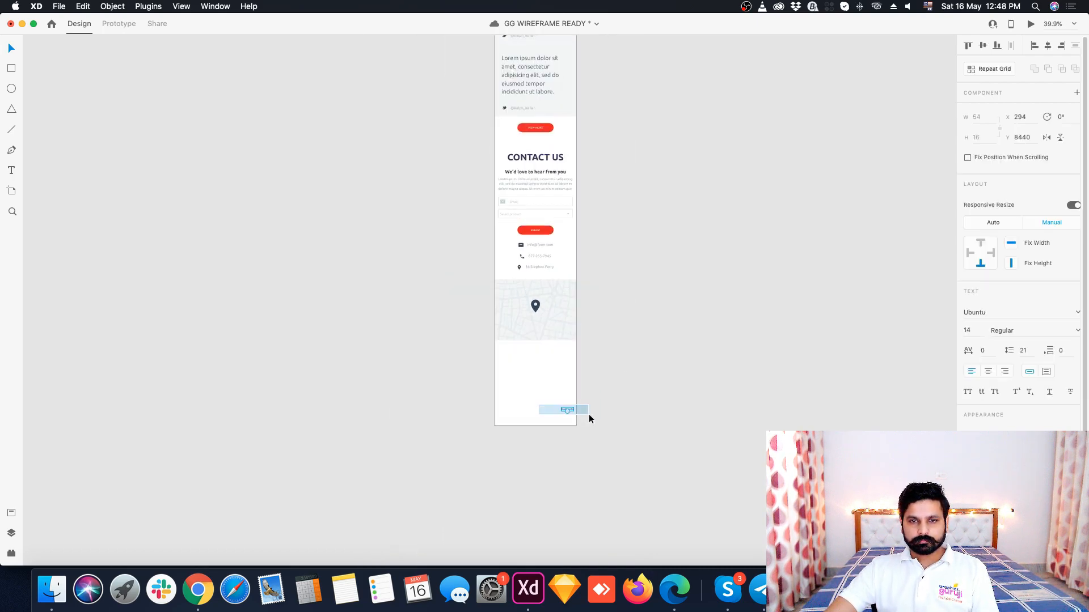
pyautogui.press('Delete')
pyautogui.click(543, 406)
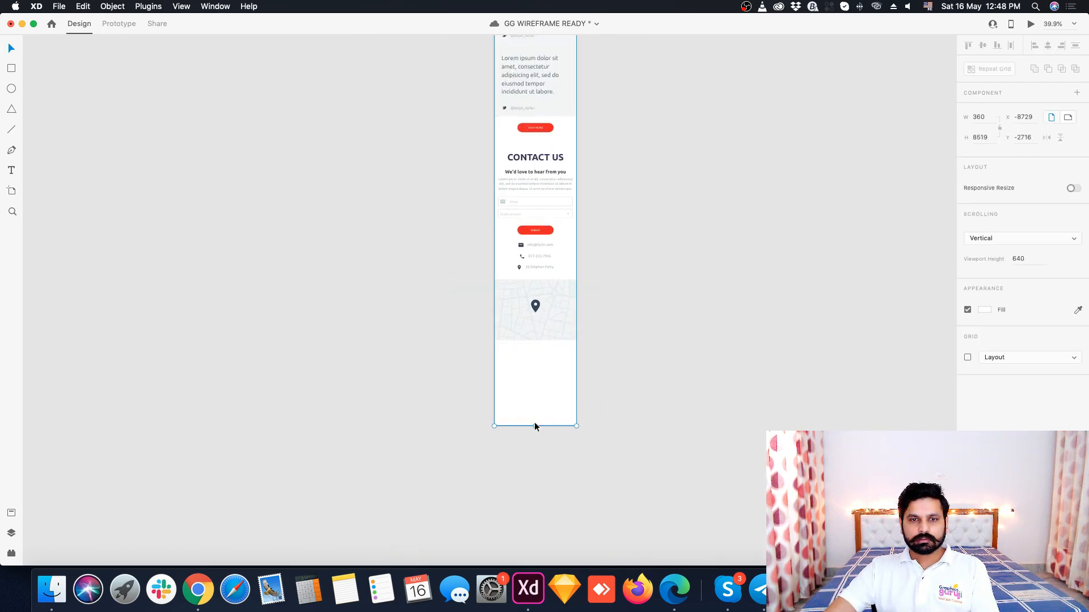
pyautogui.moveTo(535, 426); pyautogui.dragTo(539, 510)
pyautogui.click(624, 414)
# - Copy the Newsletter block with its email field and Subscribe button from the desktop footer
pyautogui.scroll(-3, 622, 431)
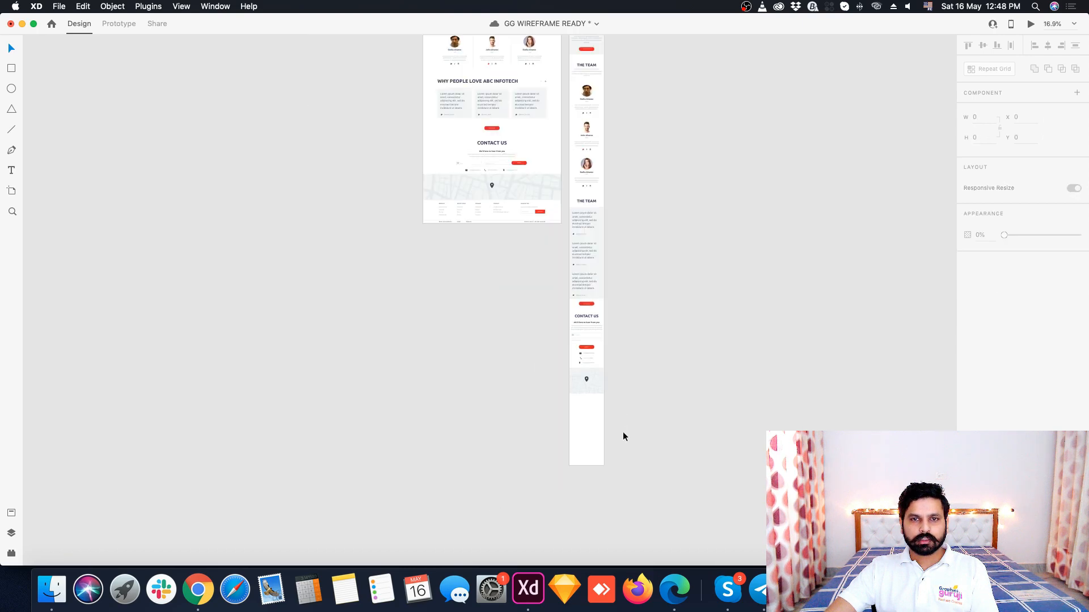
pyautogui.scroll(5, 462, 207)
pyautogui.scroll(4, 655, 253)
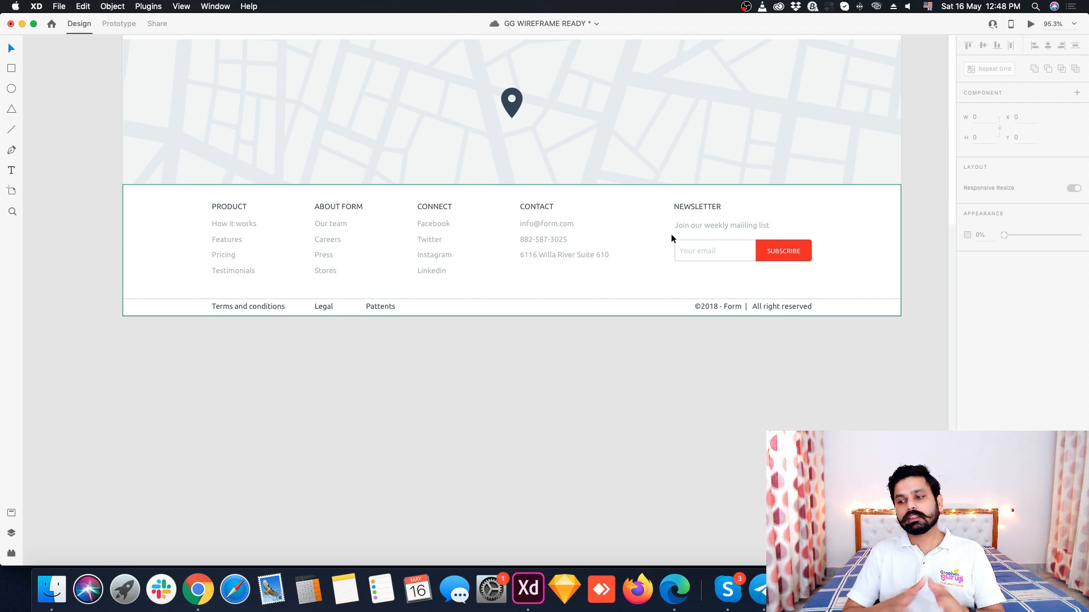
pyautogui.click(705, 219)
# - Paste the Newsletter block below the mobile map and place it at X 18, Y 8168
pyautogui.scroll(-5, 529, 192)
pyautogui.scroll(-5, 559, 235)
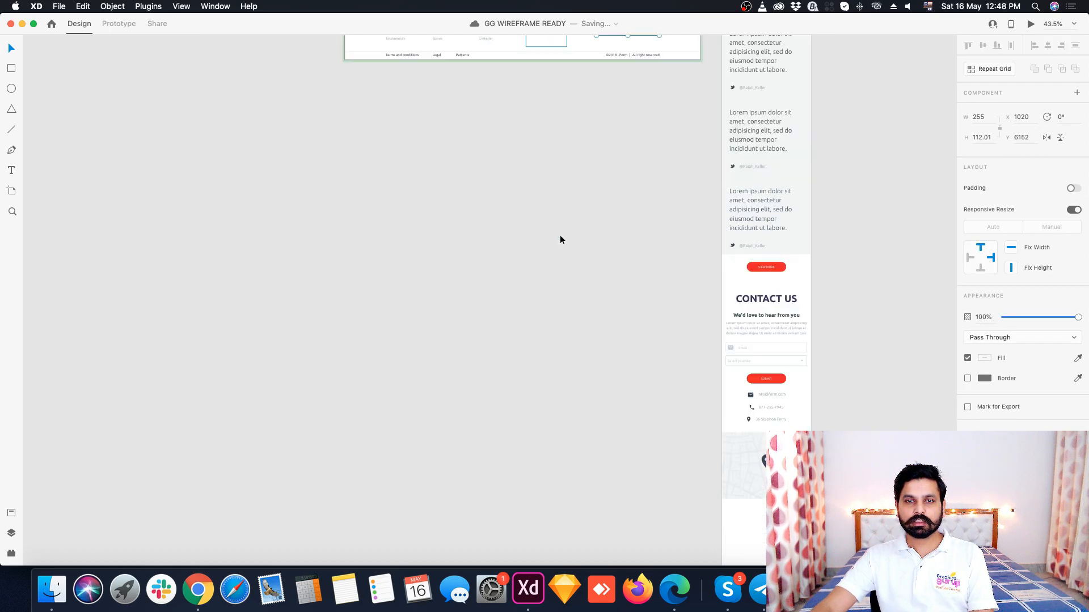
pyautogui.scroll(-2, 559, 235)
pyautogui.scroll(5, 811, 442)
pyautogui.click(466, 350)
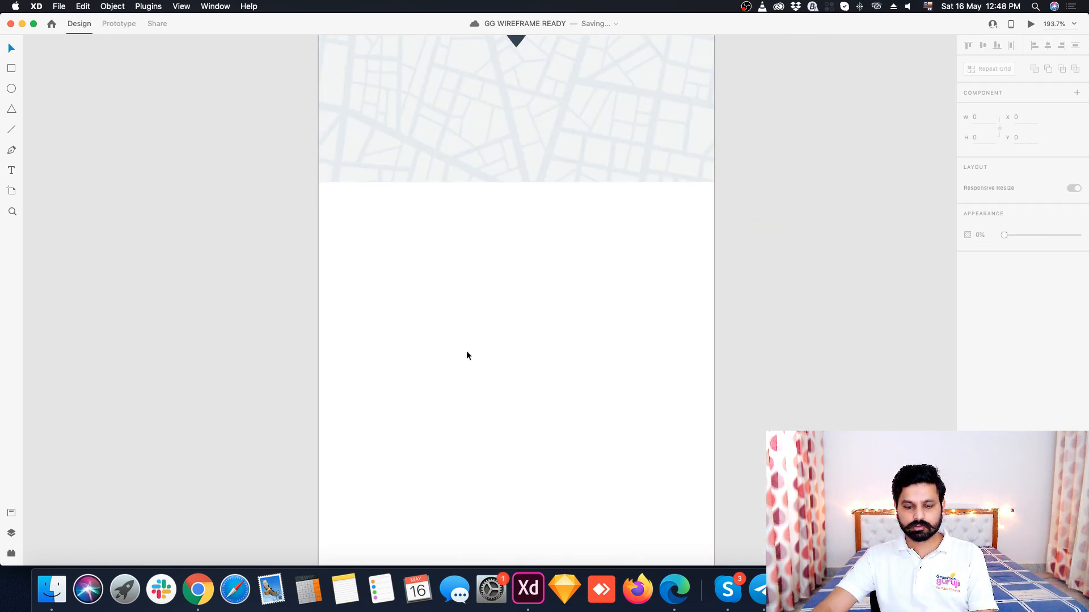
pyautogui.press('super+v')
pyautogui.moveTo(571, 329); pyautogui.dragTo(535, 300)
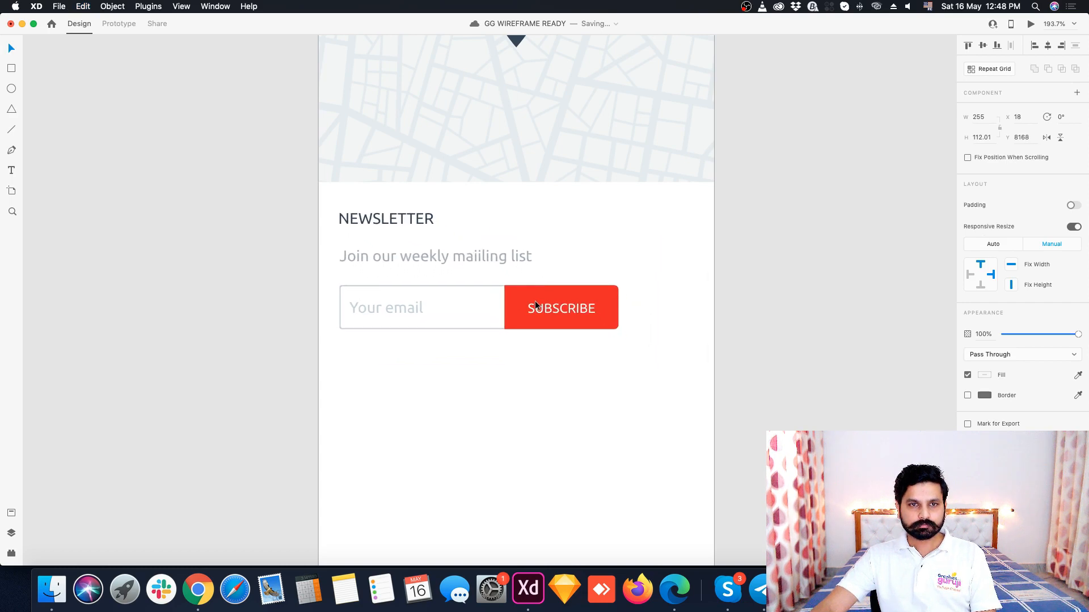
# - Centre-align the NEWSLETTER heading and the weekly mailing list line with each other and centre both across the artboard
pyautogui.doubleClick(424, 224)
pyautogui.keyDown('shift'); pyautogui.click(454, 256); pyautogui.keyUp('shift')
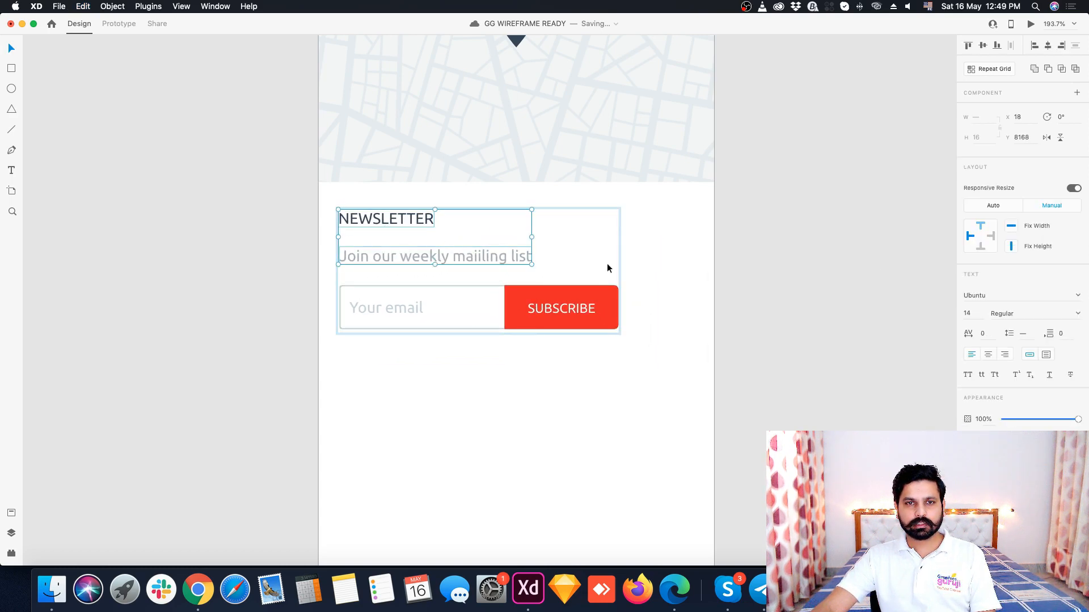
pyautogui.click(988, 354)
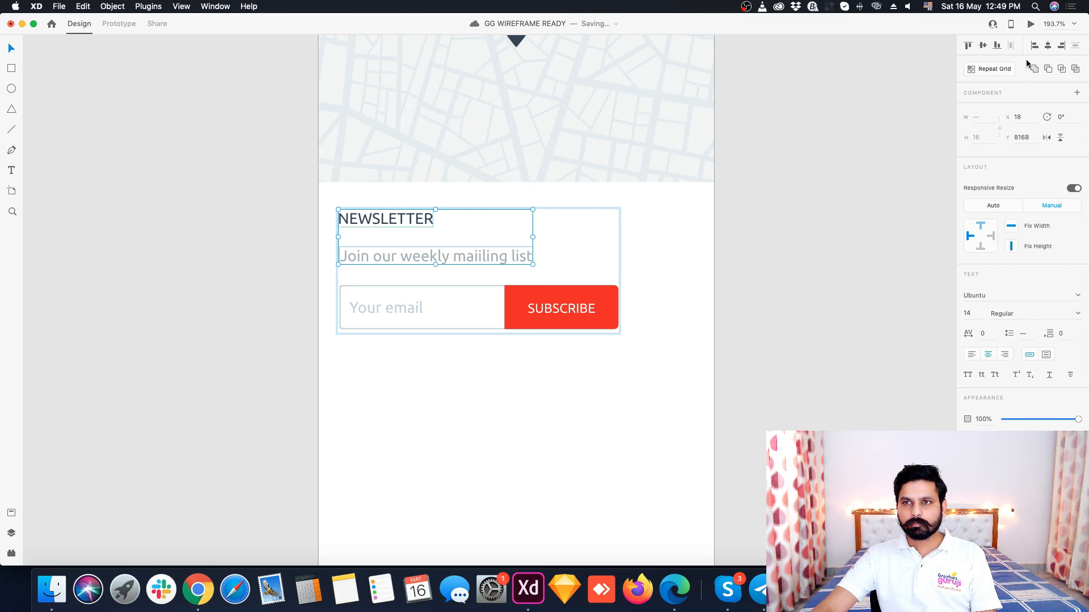
pyautogui.click(1048, 45)
pyautogui.moveTo(506, 256); pyautogui.dragTo(585, 255)
# - Move the SUBSCRIBE button toward the mobile artboard's right margin and shift the newsletter block left to X 12
pyautogui.click(556, 310)
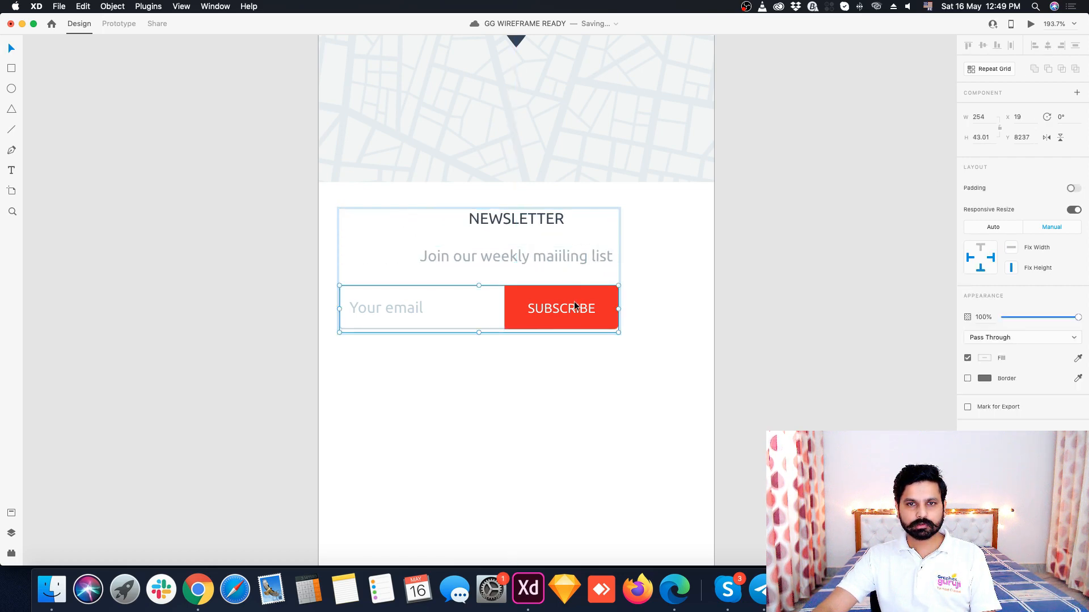
pyautogui.moveTo(556, 310); pyautogui.dragTo(635, 308)
pyautogui.click(376, 383)
pyautogui.click(377, 308)
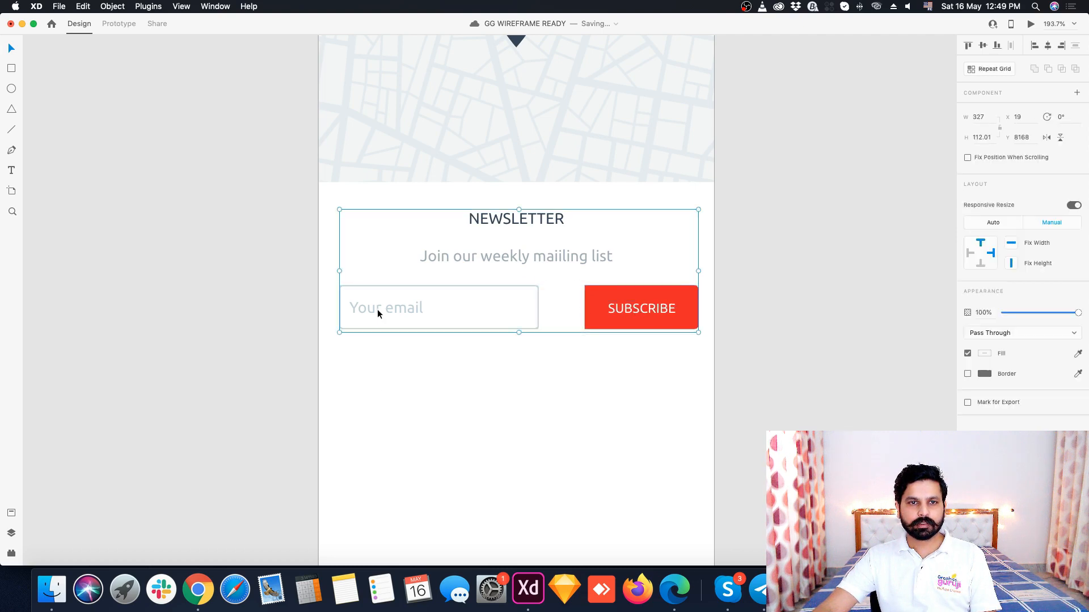
pyautogui.moveTo(377, 308); pyautogui.dragTo(372, 309)
pyautogui.doubleClick(612, 314)
pyautogui.moveTo(611, 314); pyautogui.dragTo(621, 308)
pyautogui.press('super+z')
pyautogui.doubleClick(615, 310)
# - Widen the newsletter email field to about 240 px so it meets the SUBSCRIBE button
pyautogui.doubleClick(507, 301)
pyautogui.doubleClick(529, 304)
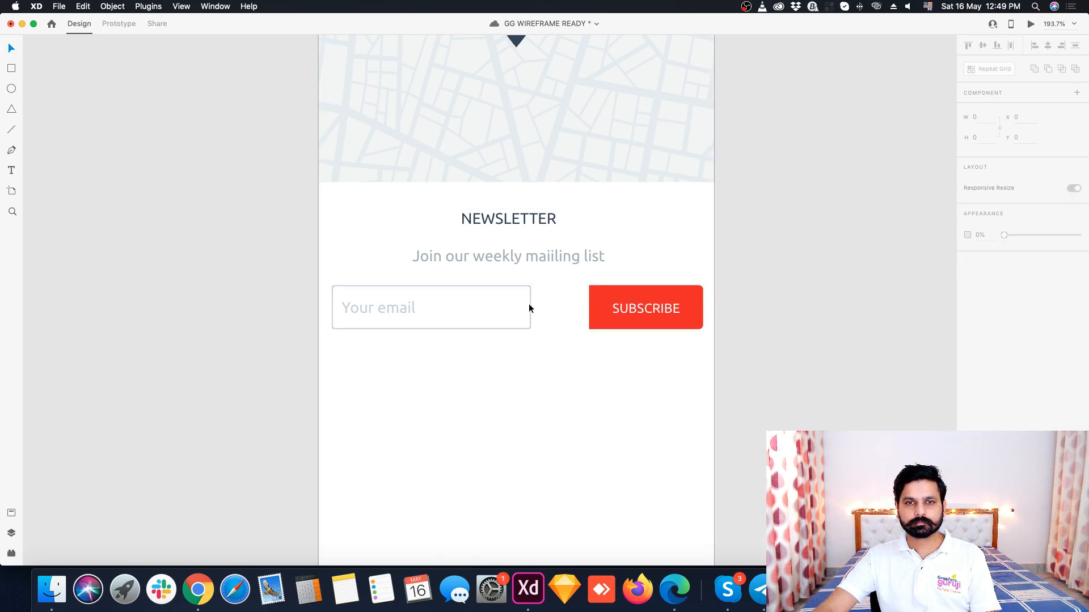
pyautogui.doubleClick(529, 305)
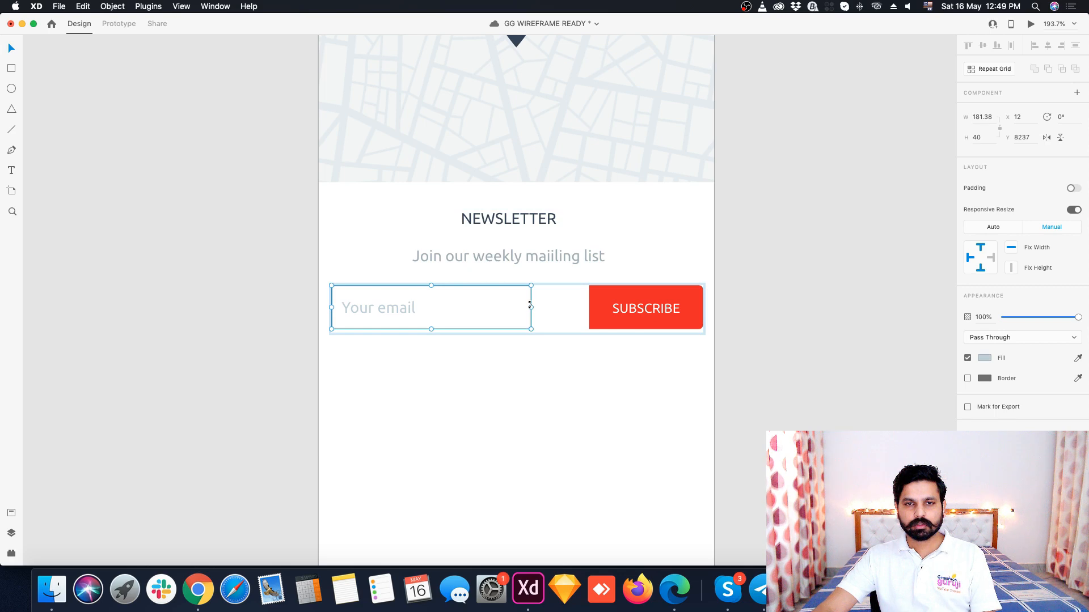
pyautogui.moveTo(530, 307); pyautogui.dragTo(595, 309)
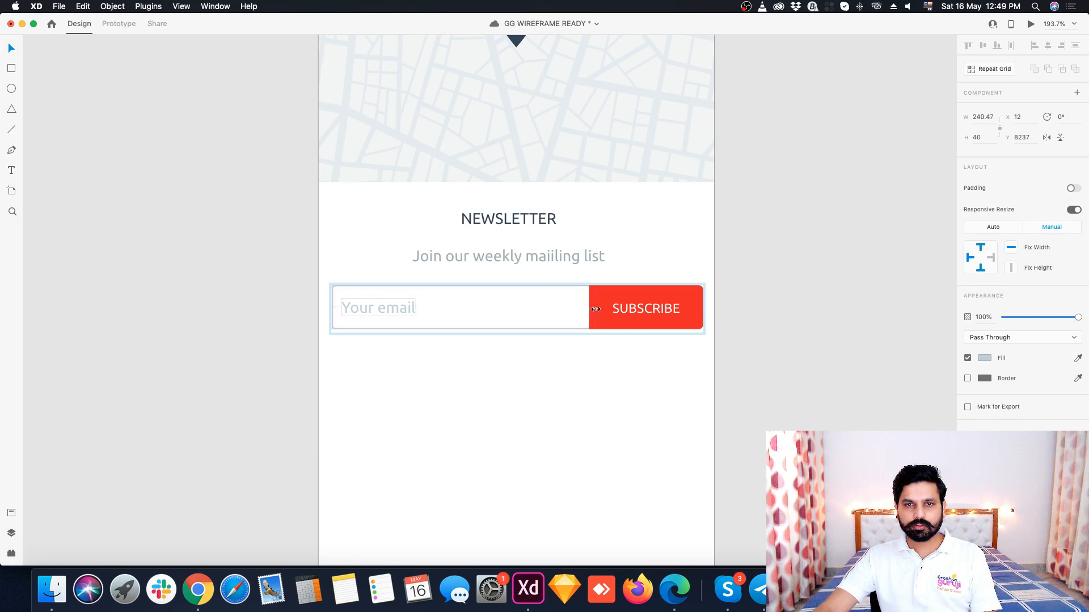
pyautogui.click(846, 309)
# - Move the newsletter block slightly lower under the map and centre its heading and mailing list line across the artboard at X 92, Y 8181
pyautogui.scroll(-5, 587, 313)
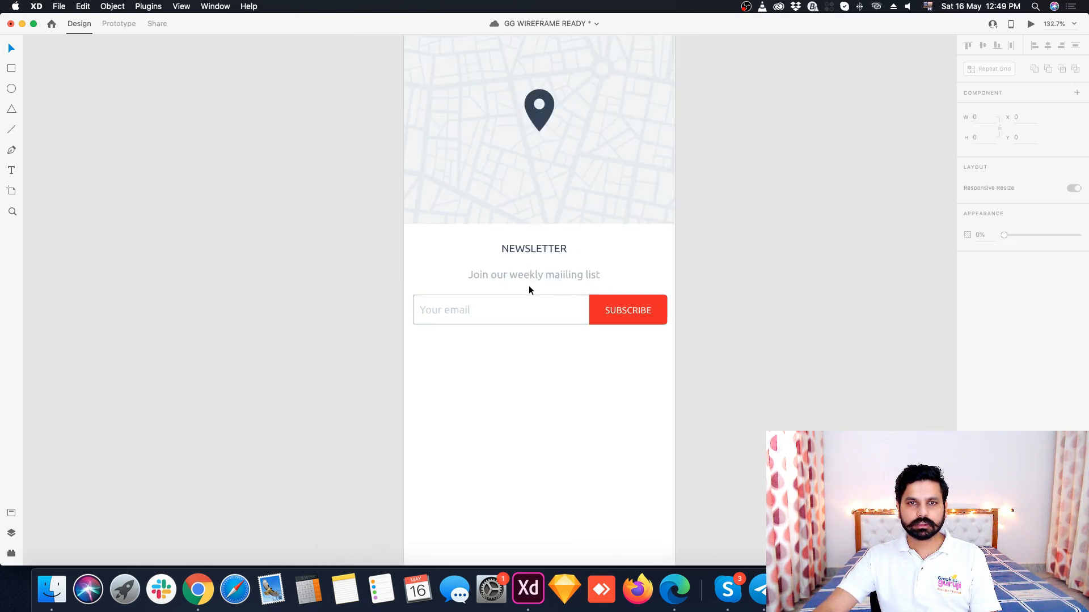
pyautogui.click(533, 261)
pyautogui.moveTo(540, 274); pyautogui.dragTo(553, 258)
pyautogui.click(781, 286)
pyautogui.doubleClick(565, 281)
pyautogui.keyDown('shift'); pyautogui.click(549, 259); pyautogui.keyUp('shift')
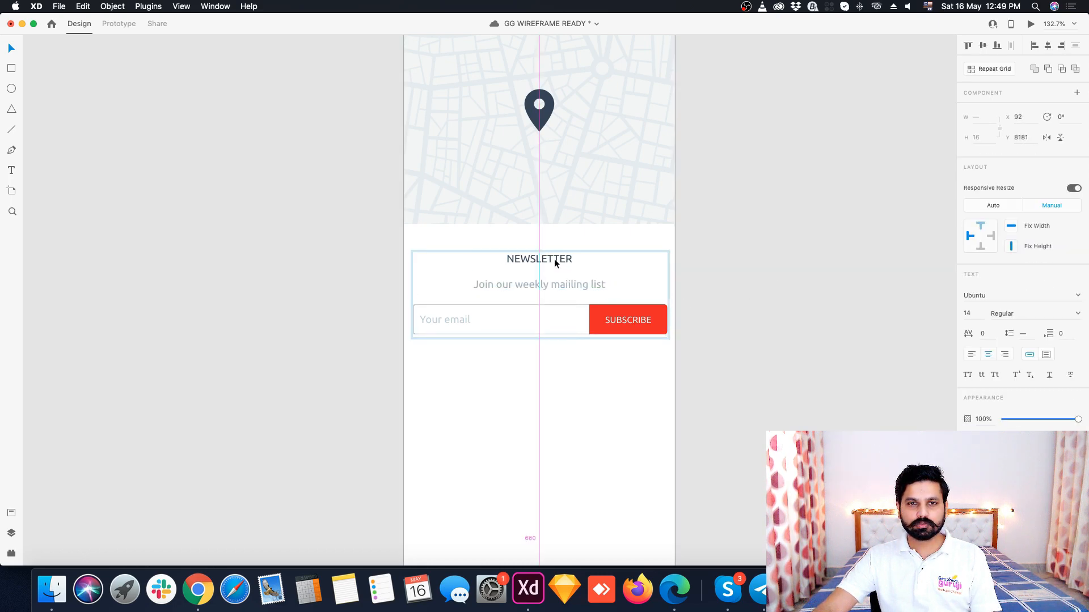
pyautogui.click(705, 267)
# - Copy the PRODUCT and ABOUT FORM link columns from the desktop footer
pyautogui.scroll(-5, 671, 312)
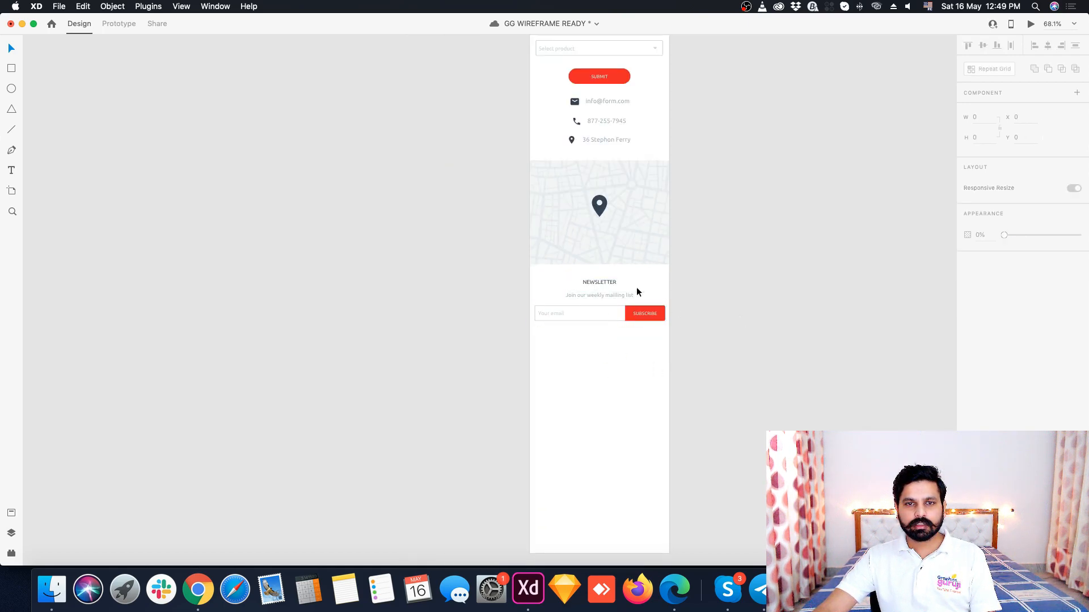
pyautogui.scroll(-5, 613, 345)
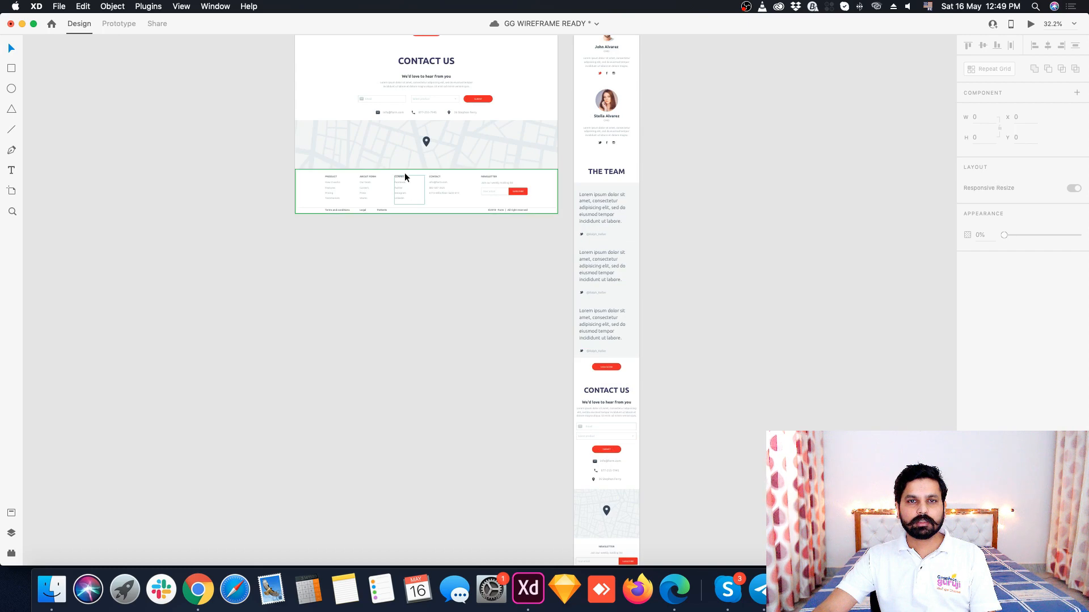
pyautogui.scroll(6, 404, 173)
pyautogui.scroll(3, 194, 206)
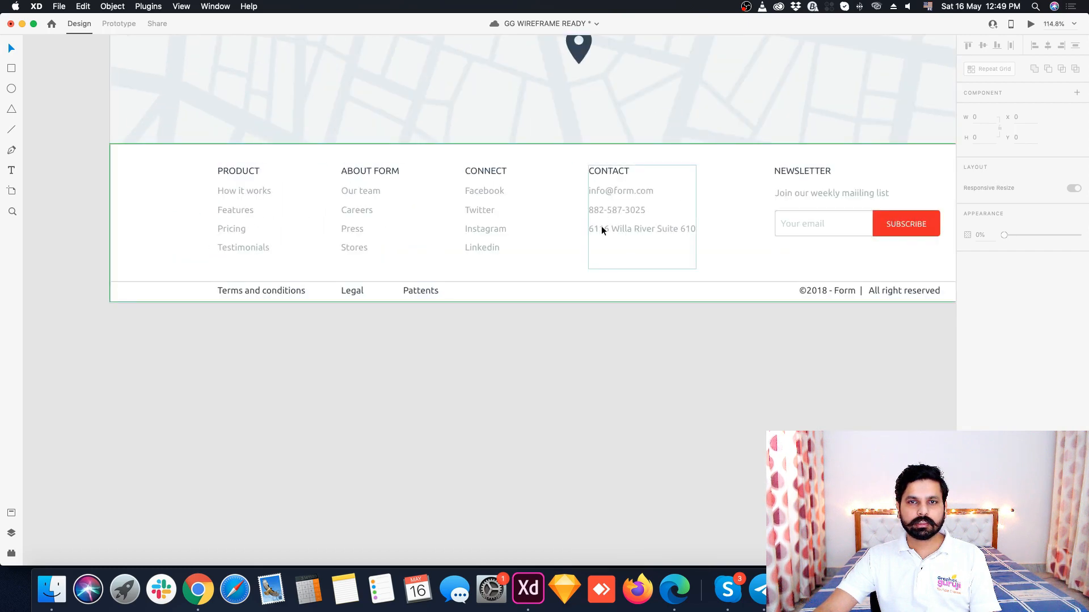
pyautogui.click(229, 212)
pyautogui.keyDown('shift'); pyautogui.click(357, 215); pyautogui.keyUp('shift')
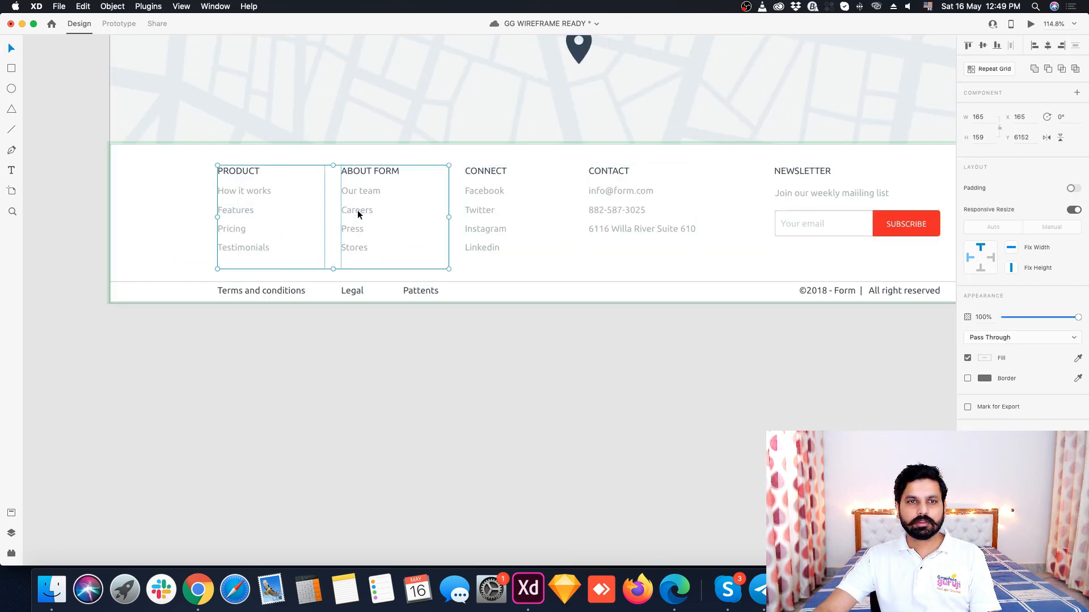
# - Paste the PRODUCT and ABOUT FORM columns below the mobile newsletter email field at Y 8330
pyautogui.scroll(-5, 358, 210)
pyautogui.scroll(-5, 542, 442)
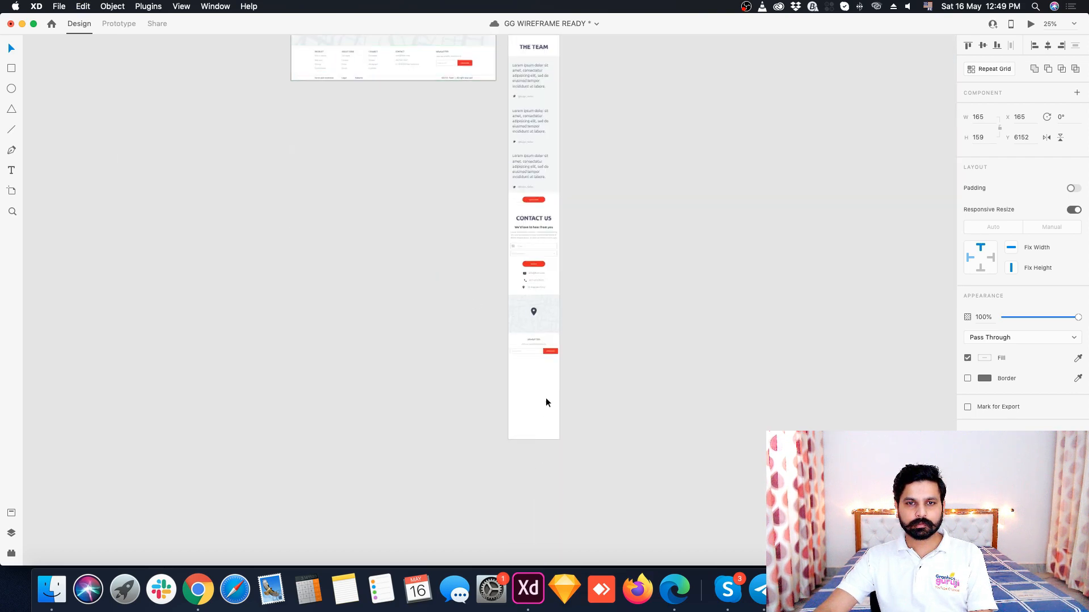
pyautogui.scroll(4, 546, 397)
pyautogui.scroll(3, 523, 330)
pyautogui.press('super+v')
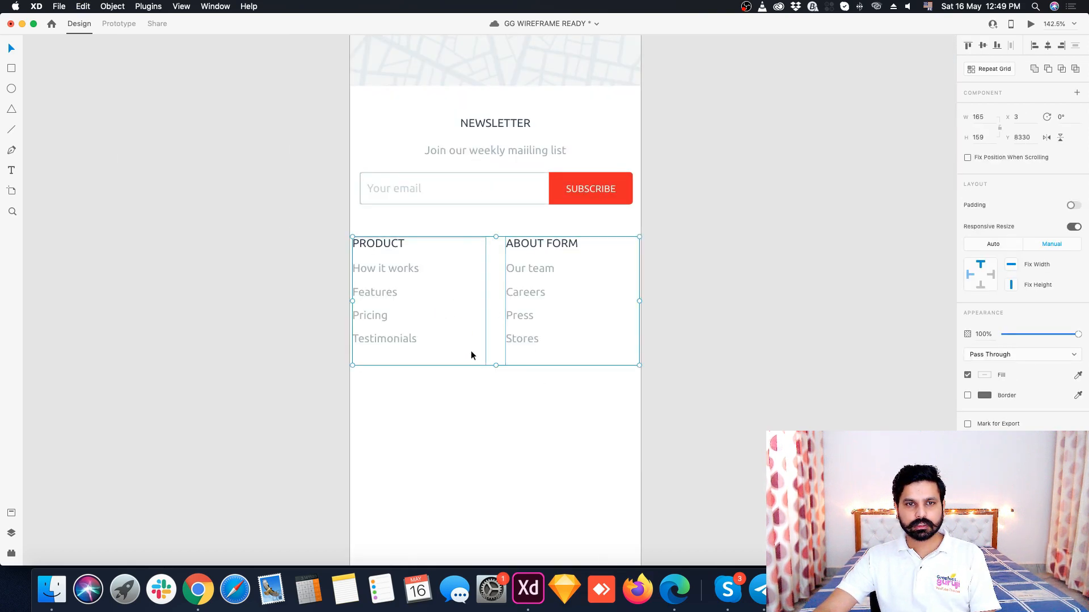
# - Align the PRODUCT column with the email field's left edge at X 12 and shift the ABOUT FORM column slightly left to match the right margin
pyautogui.click(512, 403)
pyautogui.click(369, 262)
pyautogui.moveTo(368, 262); pyautogui.dragTo(376, 262)
pyautogui.keyDown('shift'); pyautogui.click(539, 269); pyautogui.keyUp('shift')
pyautogui.moveTo(539, 269); pyautogui.dragTo(525, 269)
pyautogui.press('super+z')
pyautogui.click(492, 396)
pyautogui.click(522, 436)
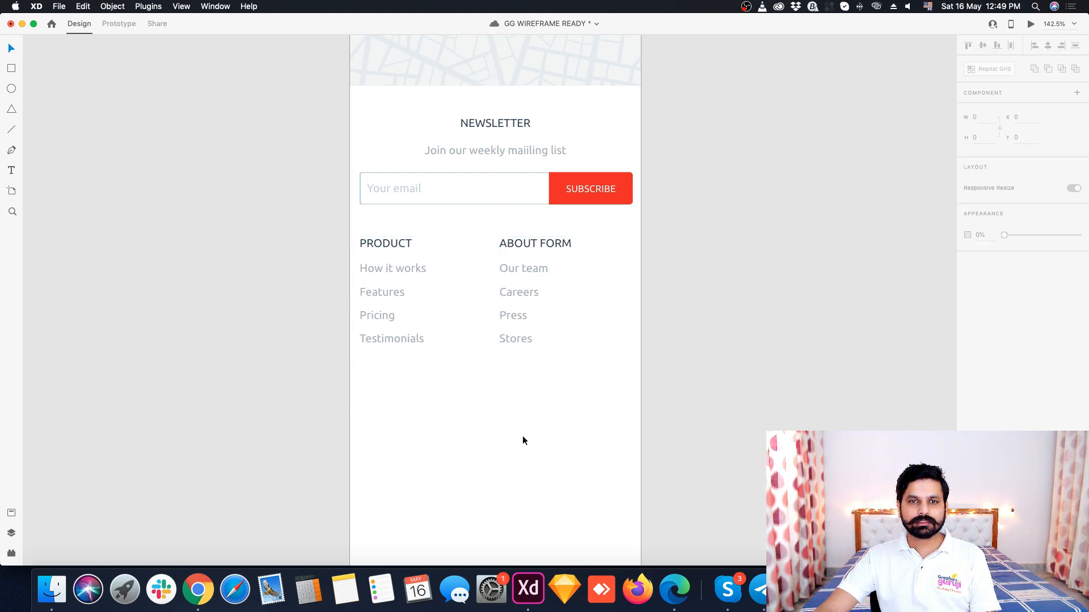
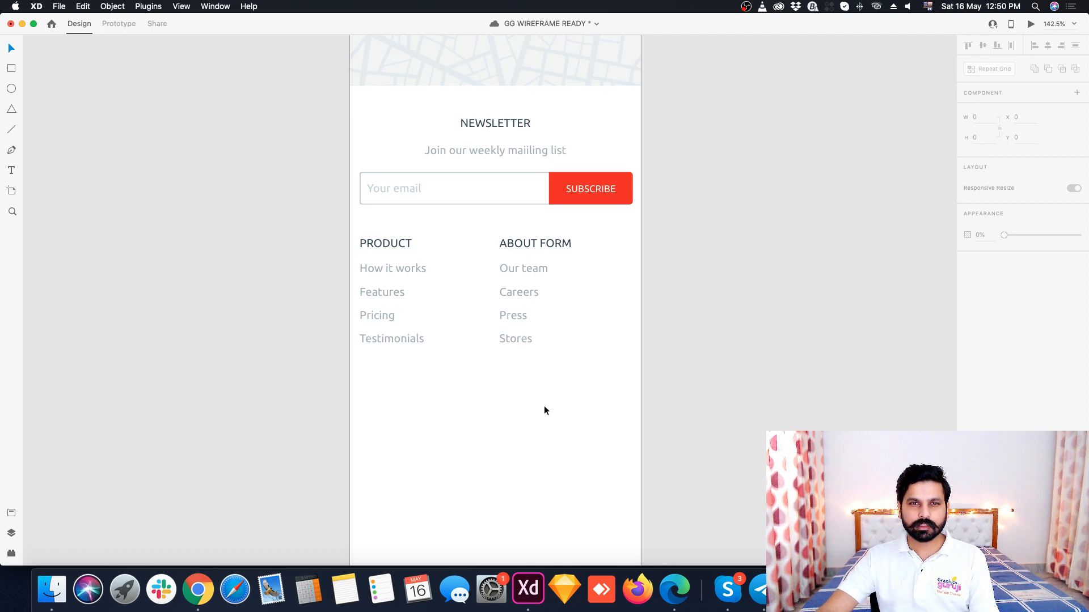
# - Inspect the text settings of the How it works link in the mobile PRODUCT column
pyautogui.scroll(3, 413, 229)
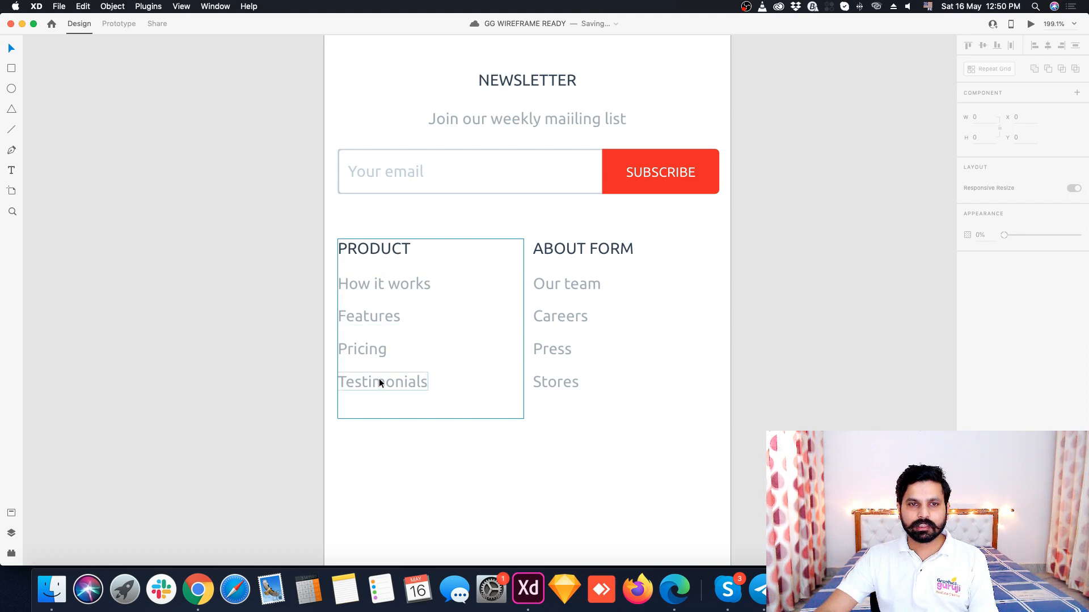
pyautogui.click(567, 286)
pyautogui.click(353, 284)
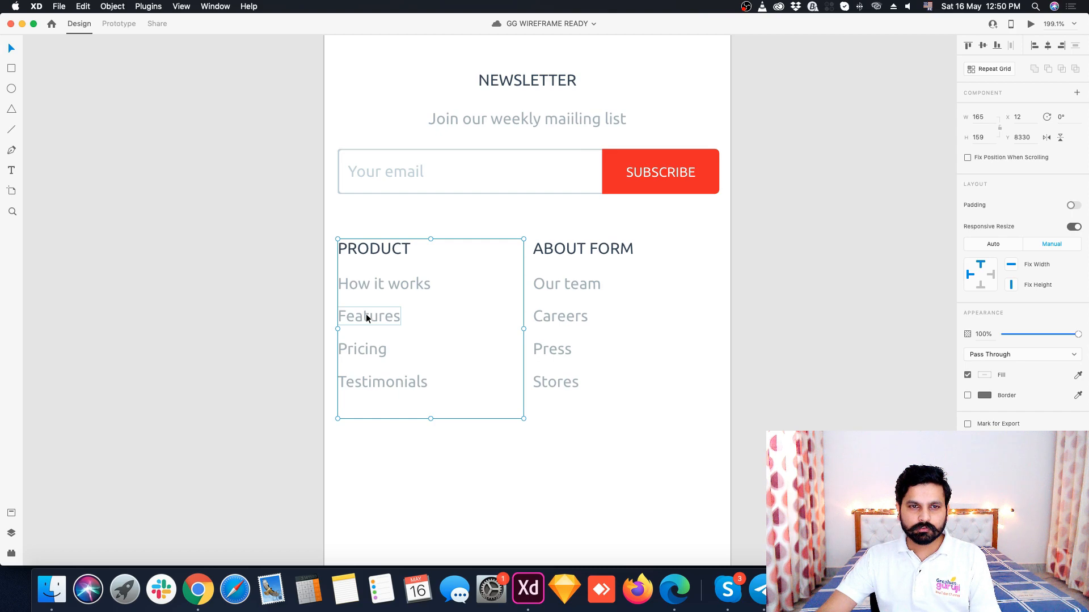
pyautogui.doubleClick(366, 316)
pyautogui.scroll(3, 365, 316)
pyautogui.click(356, 253)
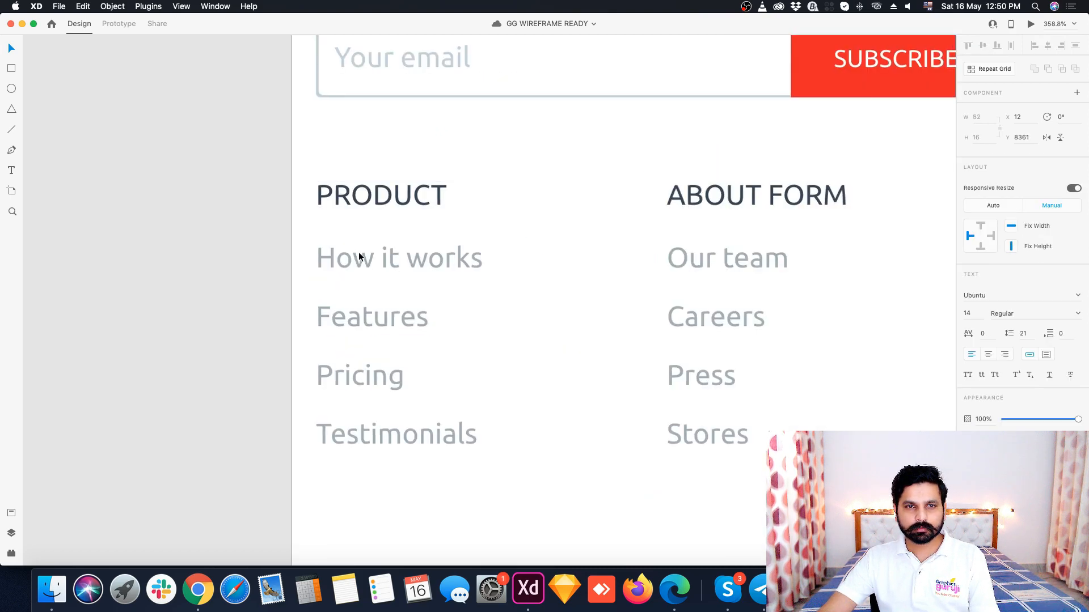
pyautogui.scroll(-5, 358, 252)
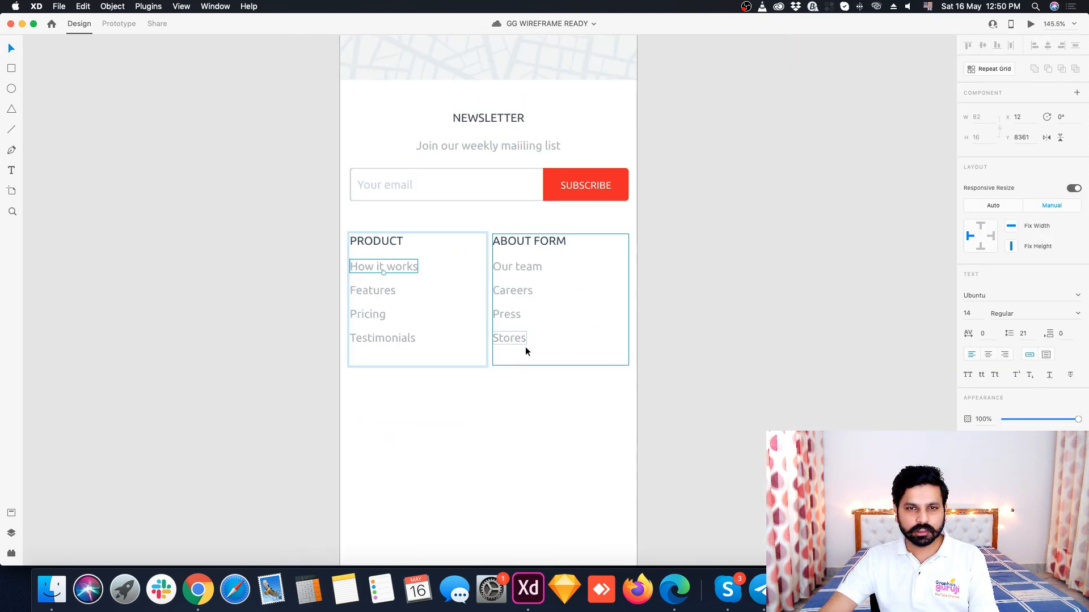
# - Copy the CONNECT and CONTACT columns from the desktop footer
pyautogui.scroll(-4, 526, 331)
pyautogui.click(637, 365)
pyautogui.scroll(-3, 637, 365)
pyautogui.scroll(3, 545, 253)
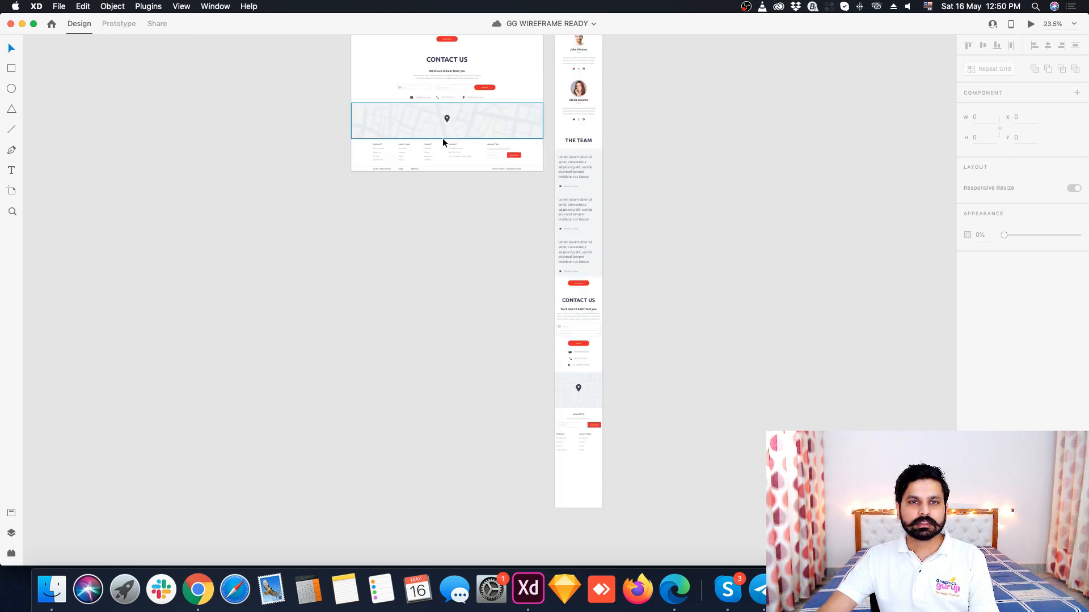
pyautogui.scroll(5, 443, 141)
pyautogui.click(376, 164)
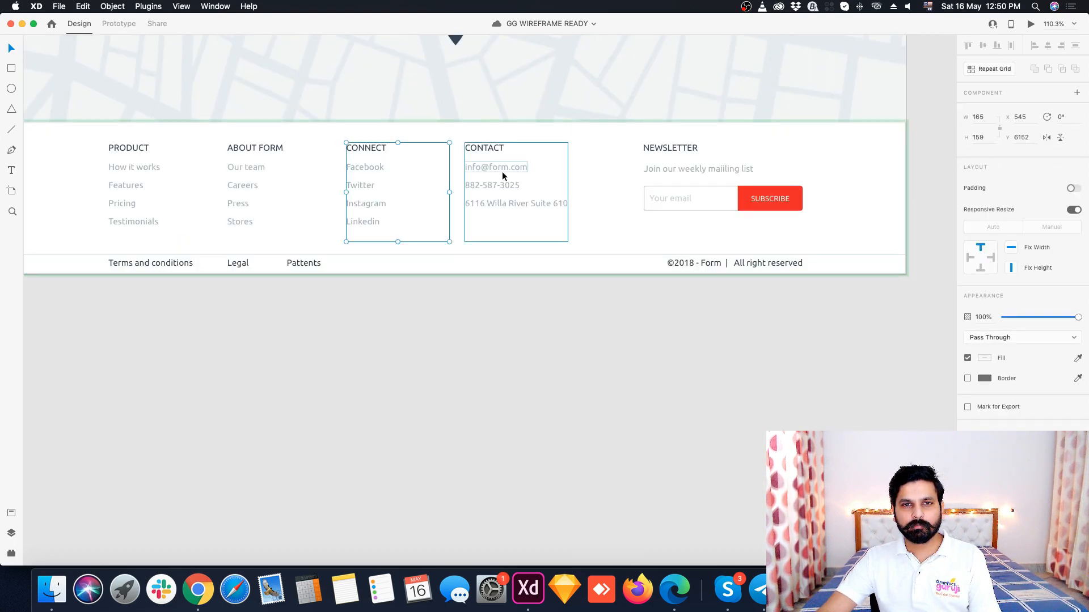
# - Paste the CONNECT and CONTACT columns into the mobile artboard's footer area
pyautogui.scroll(-5, 408, 173)
pyautogui.scroll(-3, 571, 480)
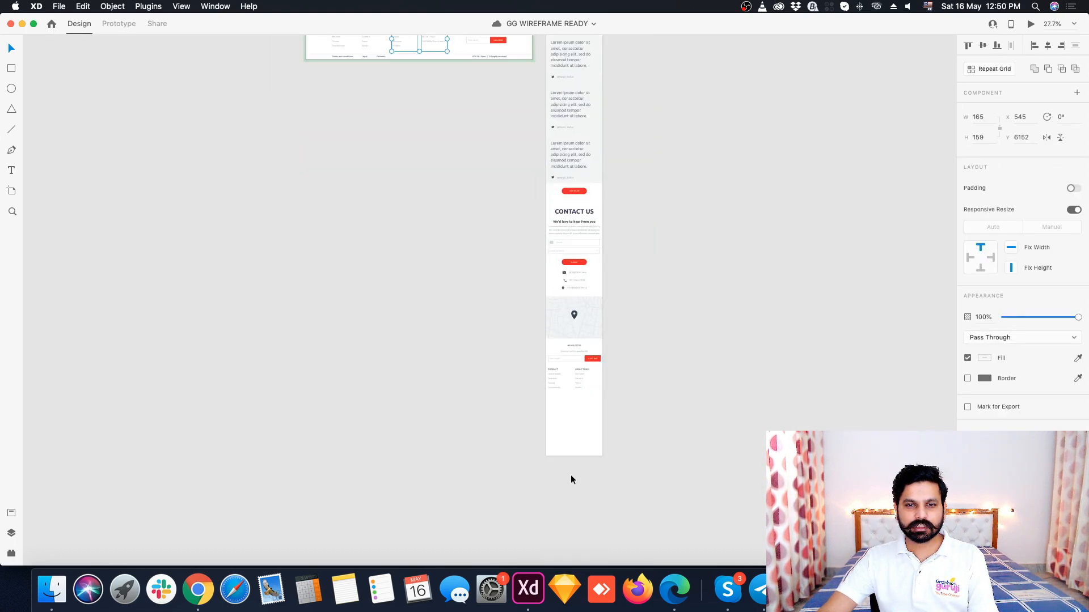
pyautogui.scroll(5, 576, 366)
pyautogui.click(532, 364)
pyautogui.press('cmd+v')
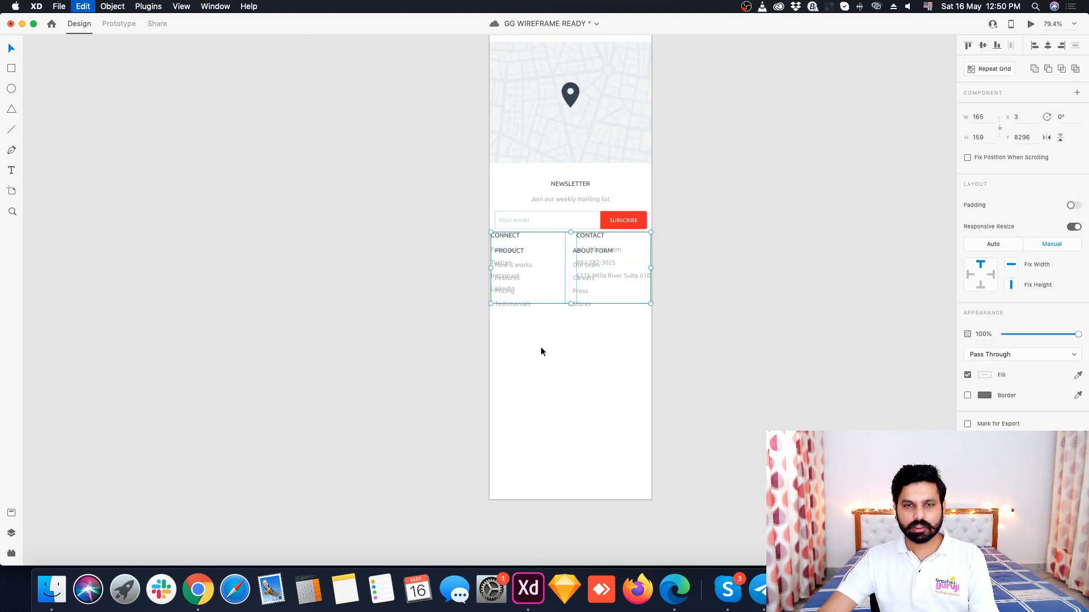
# - Place the CONNECT and CONTACT columns below PRODUCT and ABOUT FORM, aligning each with the left edge of the column above
pyautogui.scroll(3, 541, 351)
pyautogui.moveTo(445, 219); pyautogui.dragTo(455, 377)
pyautogui.click(690, 492)
pyautogui.moveTo(633, 376); pyautogui.dragTo(627, 373)
pyautogui.click(629, 464)
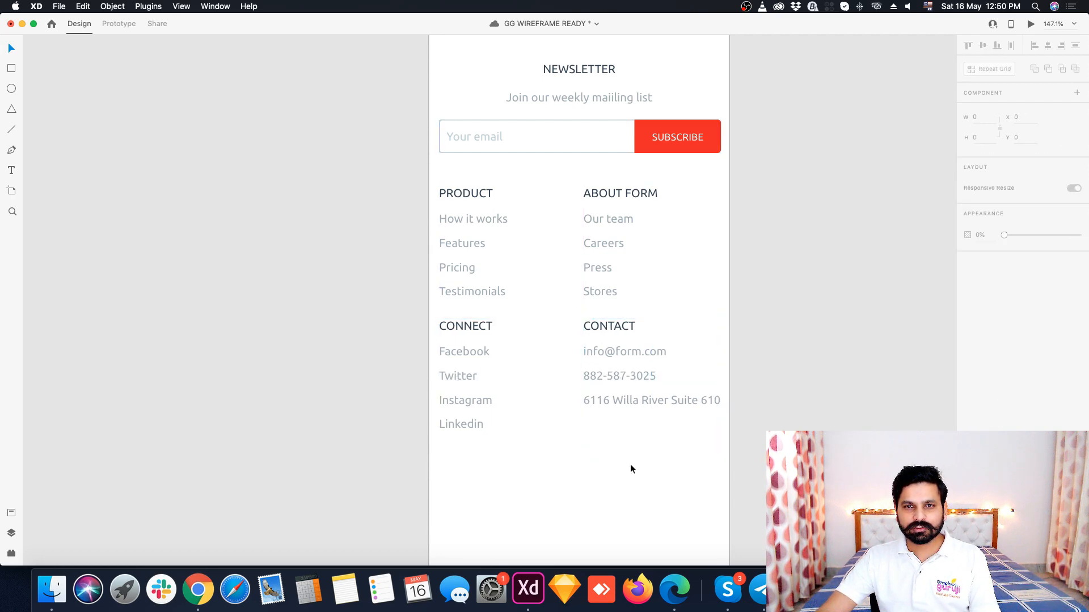
# - Copy the Terms and conditions, Legal and Pattents links from the bottom of the desktop footer
pyautogui.scroll(-5, 631, 464)
pyautogui.scroll(5, 628, 420)
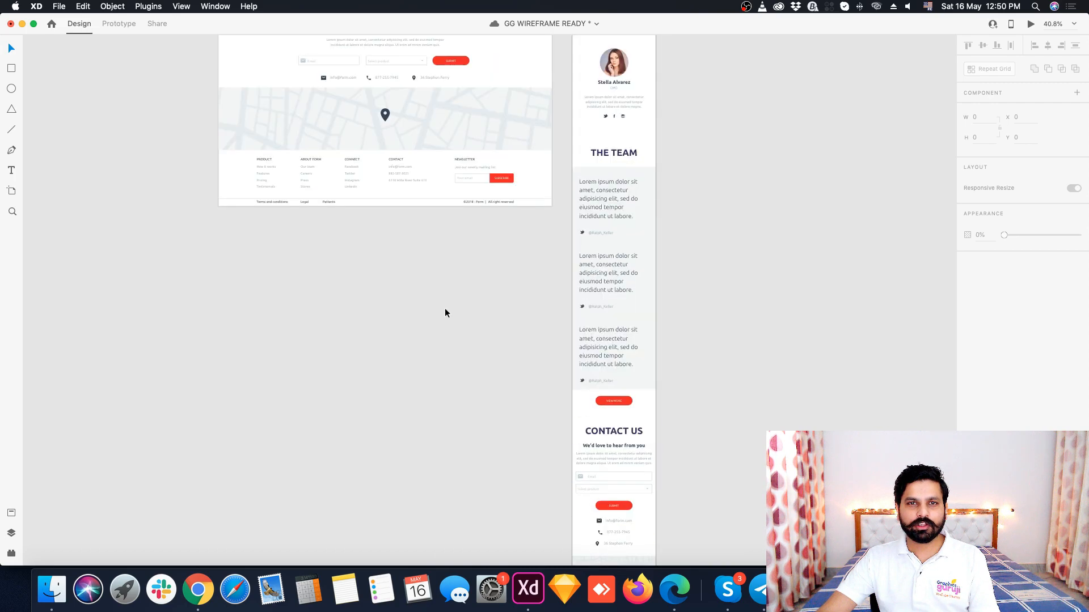
pyautogui.scroll(5, 271, 167)
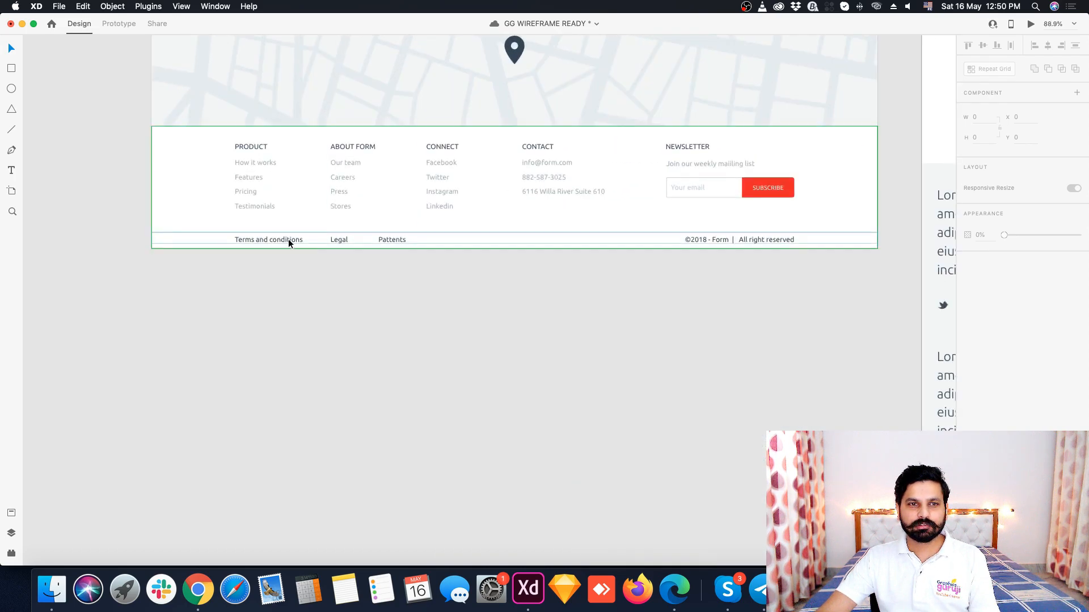
pyautogui.click(288, 239)
pyautogui.doubleClick(288, 240)
pyautogui.keyDown('shift'); pyautogui.click(339, 240); pyautogui.keyUp('shift')
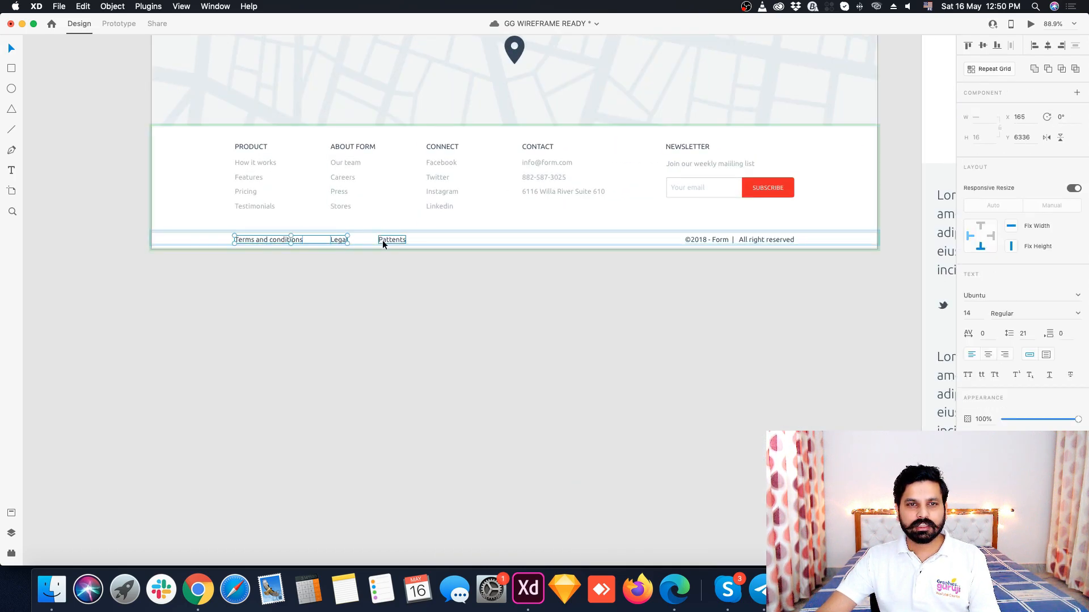
# - Paste the Terms and conditions, Legal and Pattents links below the mobile CONNECT column at X 11, Y 8648
pyautogui.scroll(-10, 369, 215)
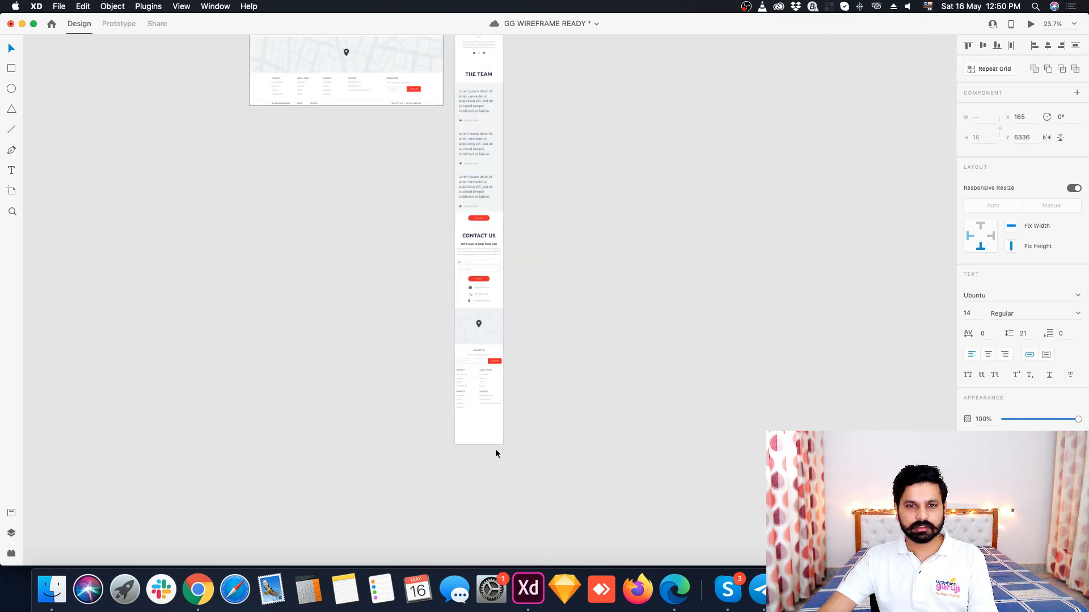
pyautogui.scroll(5, 477, 440)
pyautogui.press('super+v')
pyautogui.scroll(2, 463, 272)
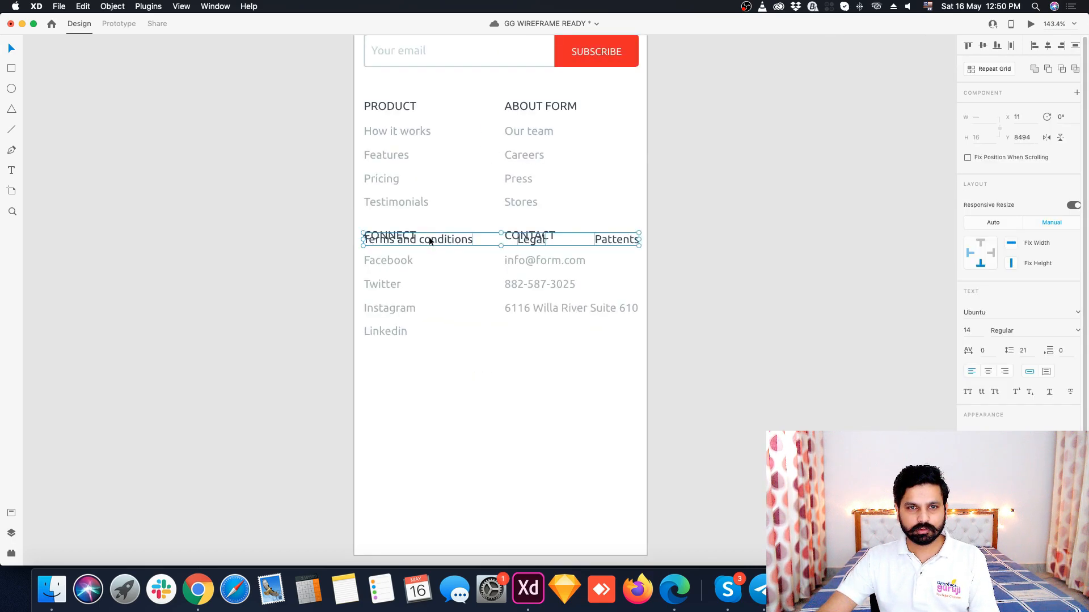
pyautogui.moveTo(429, 241); pyautogui.dragTo(414, 366)
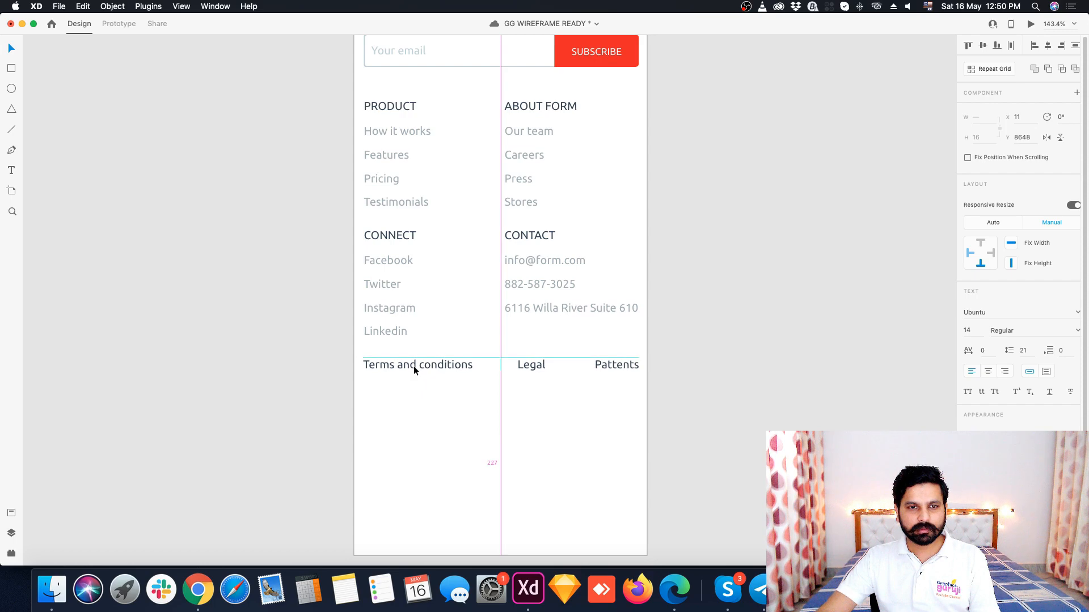
pyautogui.click(523, 377)
# - Nudge Pattents slightly left and distribute the Terms and conditions, Legal and Pattents links evenly in their row
pyautogui.click(610, 366)
pyautogui.moveTo(611, 365); pyautogui.dragTo(608, 364)
pyautogui.keyDown('shift'); pyautogui.click(536, 368); pyautogui.keyUp('shift')
pyautogui.keyDown('shift'); pyautogui.click(469, 368); pyautogui.keyUp('shift')
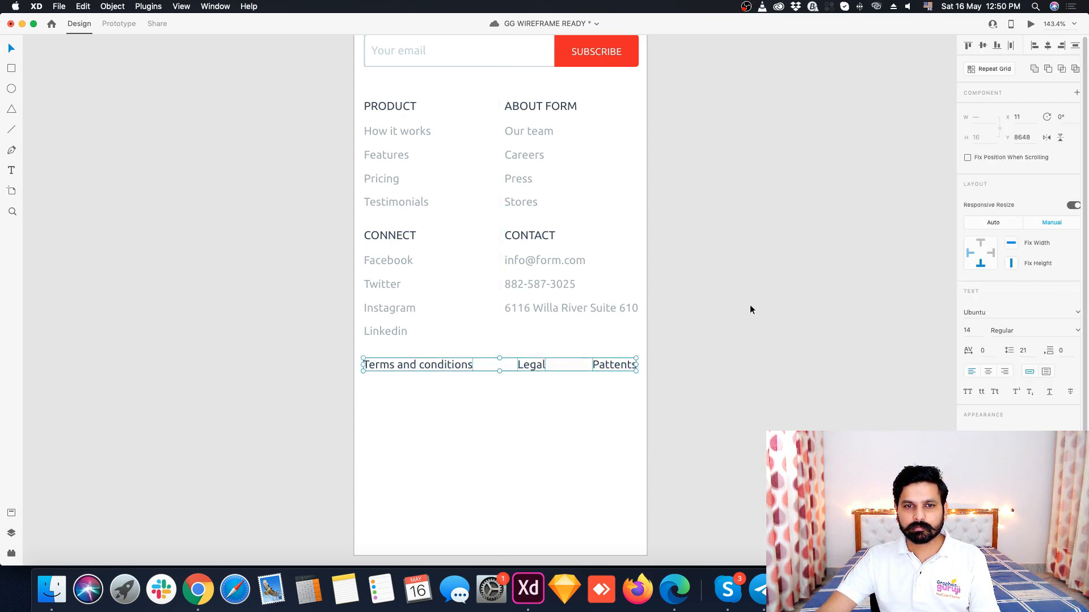
pyautogui.click(1011, 46)
pyautogui.click(525, 438)
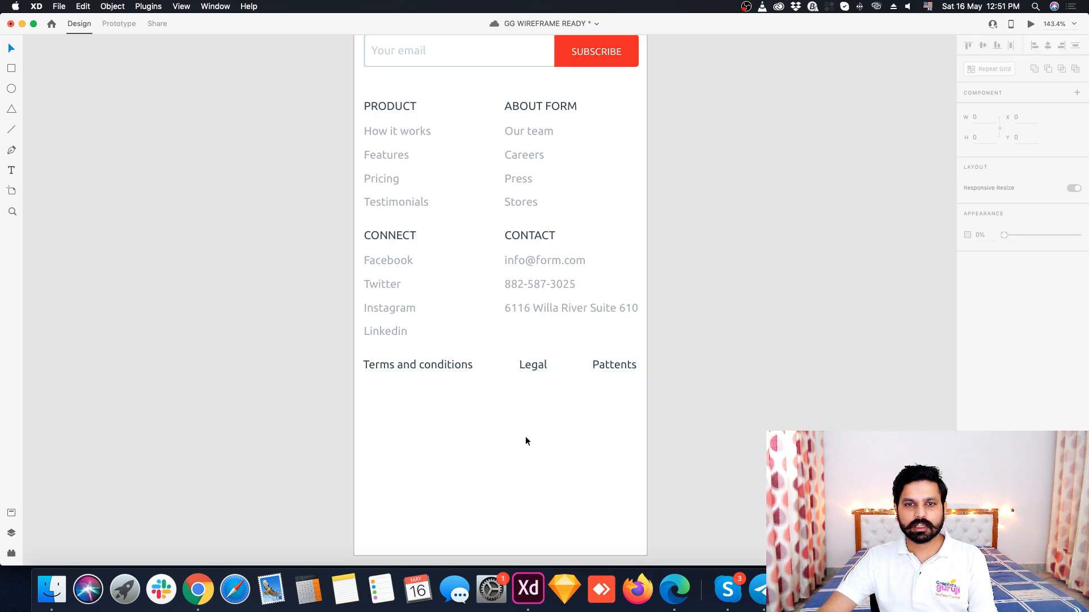
# - Copy the "©2018 - Form | All right reserved" line from the bottom of the desktop footer
pyautogui.scroll(-8, 529, 332)
pyautogui.scroll(14, 448, 152)
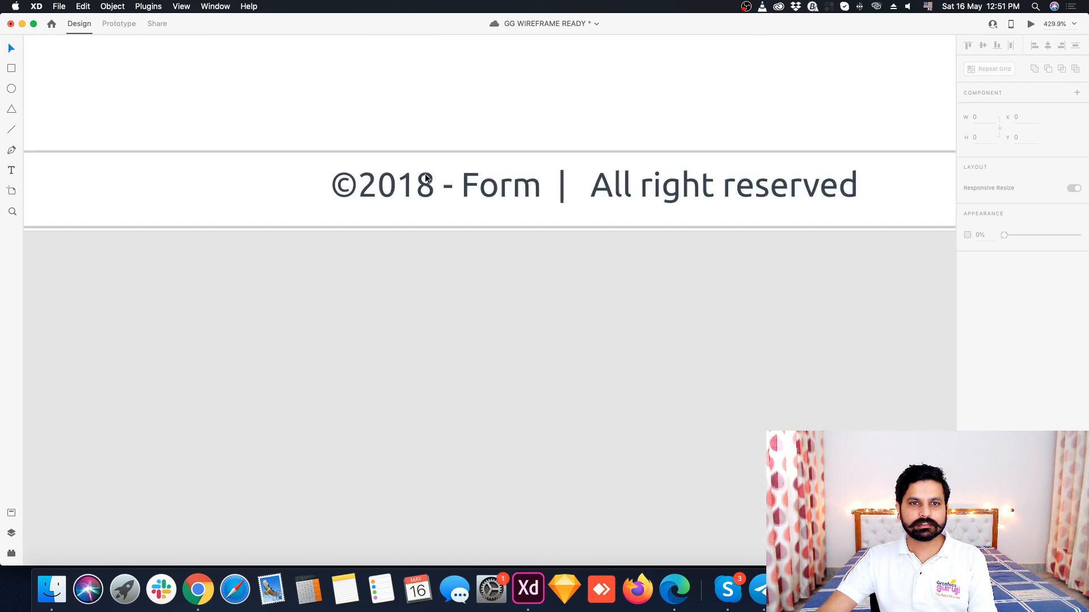
pyautogui.click(411, 189)
pyautogui.scroll(-10, 412, 188)
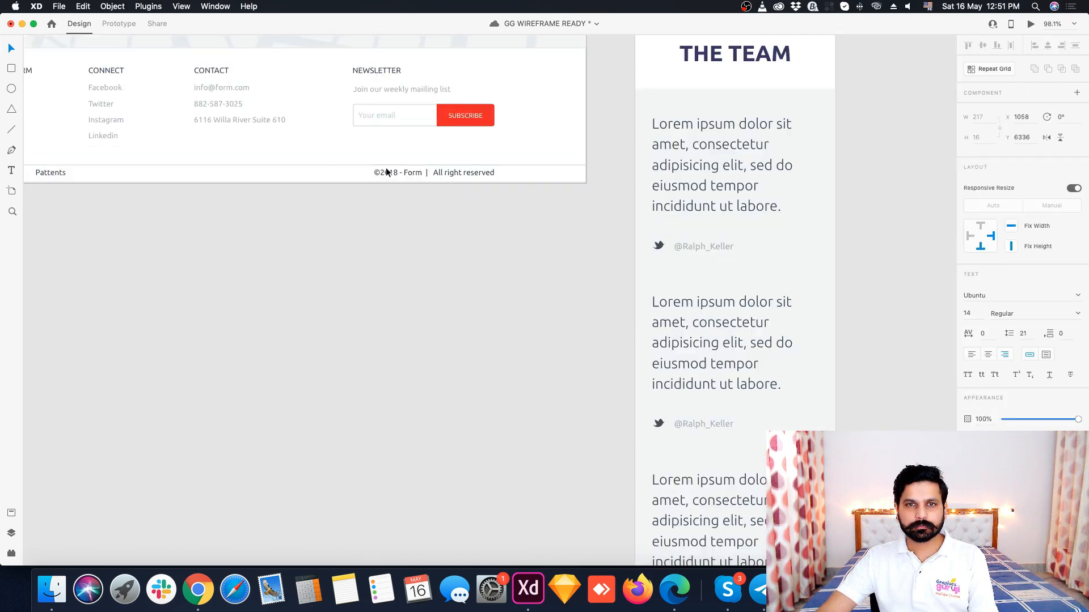
# - Paste the copyright line into the mobile footer and center it just below the Terms and conditions, Legal and Pattents row
pyautogui.scroll(2, 540, 397)
pyautogui.scroll(-4, 547, 392)
pyautogui.scroll(6, 538, 360)
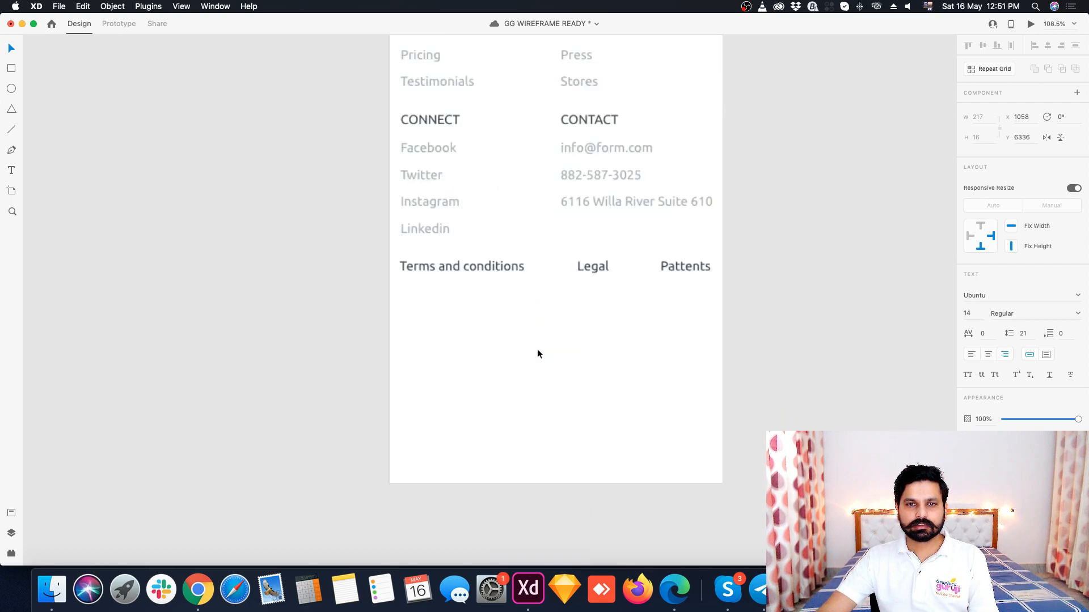
pyautogui.click(537, 348)
pyautogui.press('super+v')
pyautogui.moveTo(559, 280); pyautogui.dragTo(563, 301)
# - Shorten the mobile home artboard so it ends just below the copyright line, and save the document
pyautogui.click(558, 499)
pyautogui.moveTo(560, 518); pyautogui.dragTo(559, 327)
pyautogui.click(562, 408)
pyautogui.press('super+0')
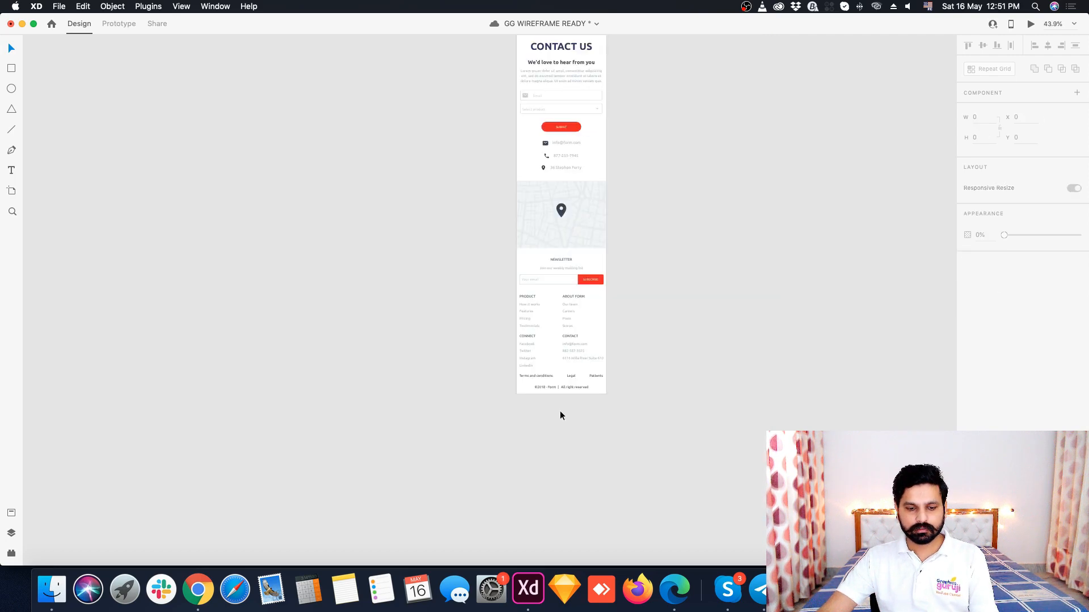
pyautogui.press('super+s')
# - Open a preview of the mobile home page and move the preview window clear of the home artboards
pyautogui.scroll(-5, 556, 423)
pyautogui.scroll(5, 558, 386)
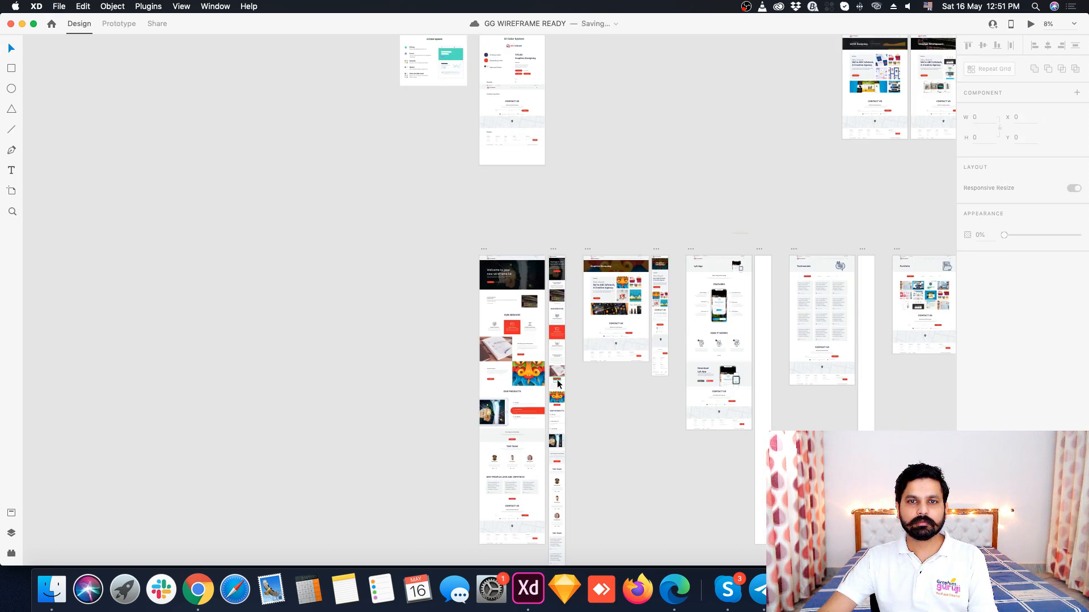
pyautogui.click(558, 279)
pyautogui.click(1031, 23)
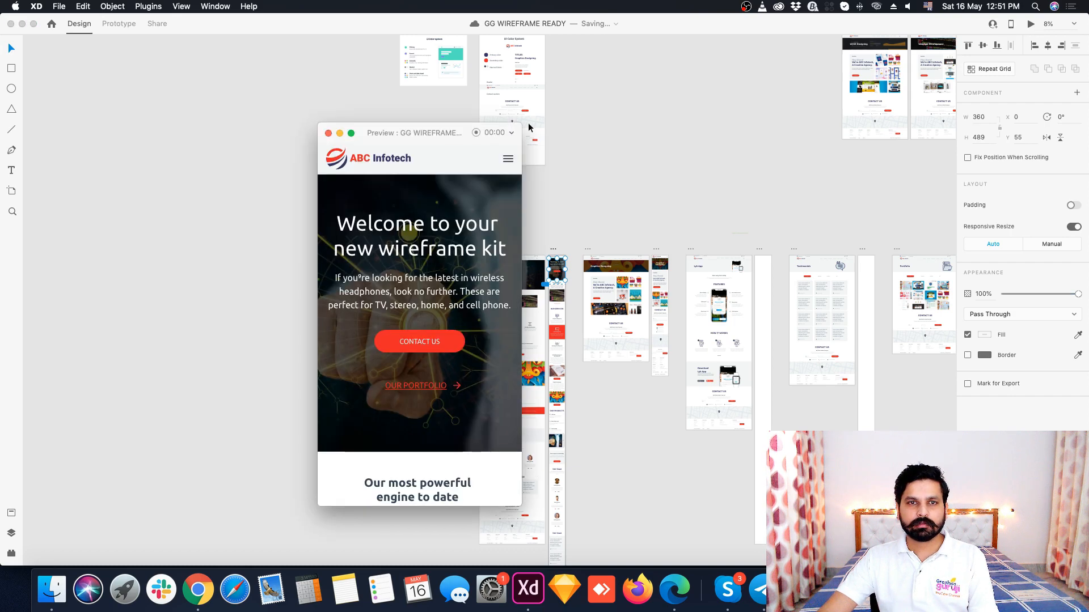
pyautogui.moveTo(397, 138); pyautogui.dragTo(347, 76)
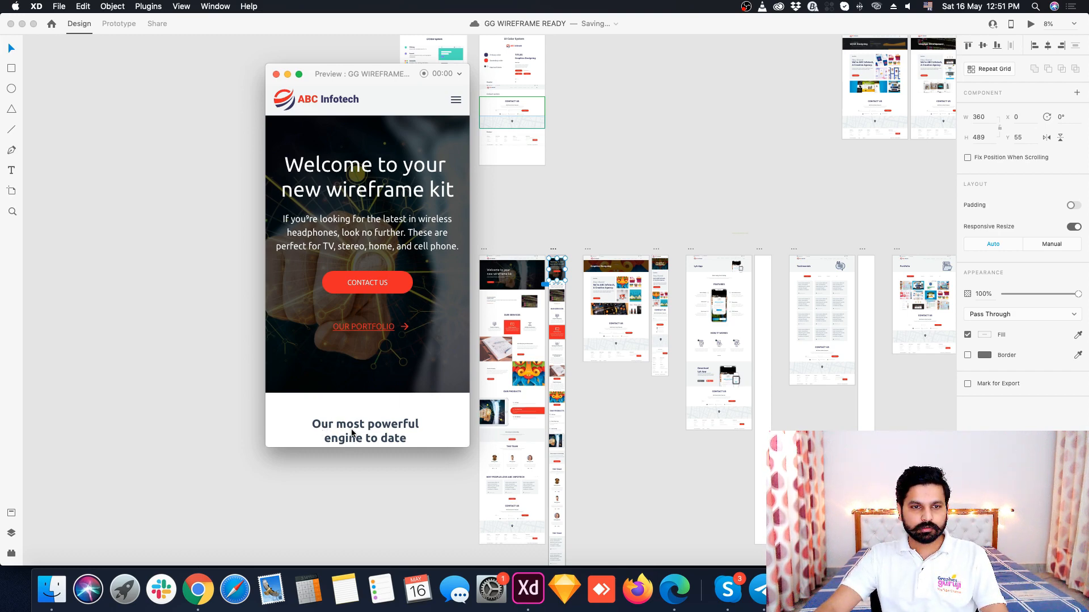
# - Review the full mobile home page in the preview from the hero banner to the footer and close the preview
pyautogui.scroll(-15, 373, 445)
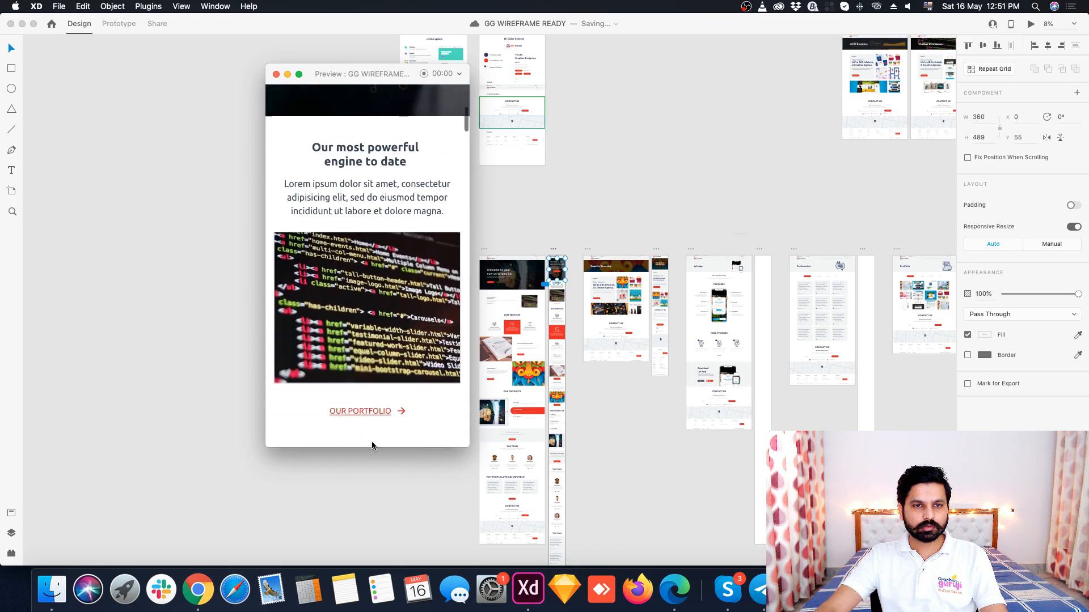
pyautogui.scroll(-15, 373, 446)
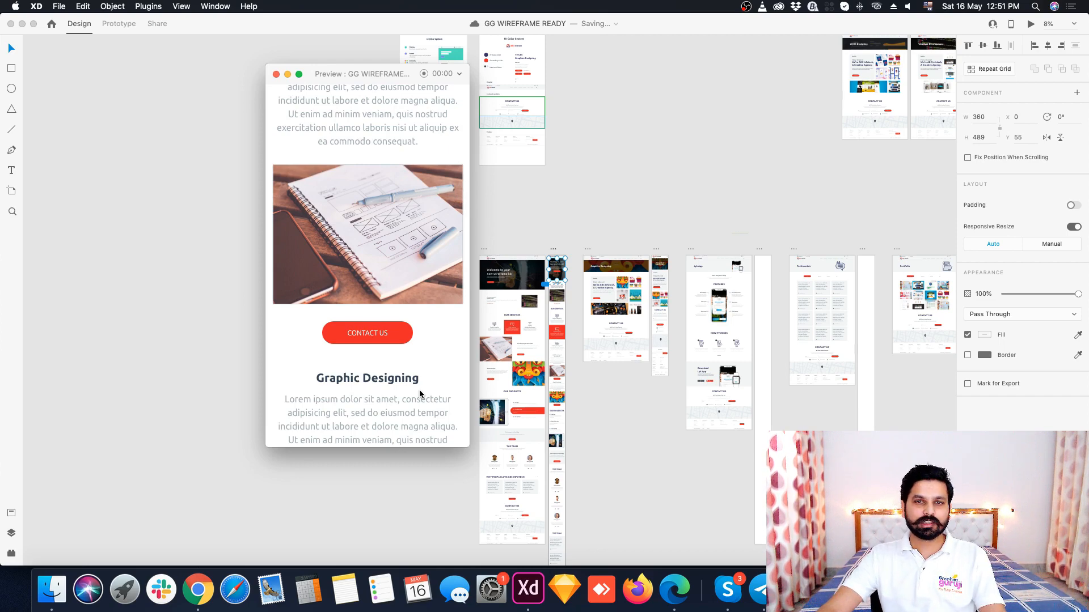
pyautogui.scroll(-15, 420, 391)
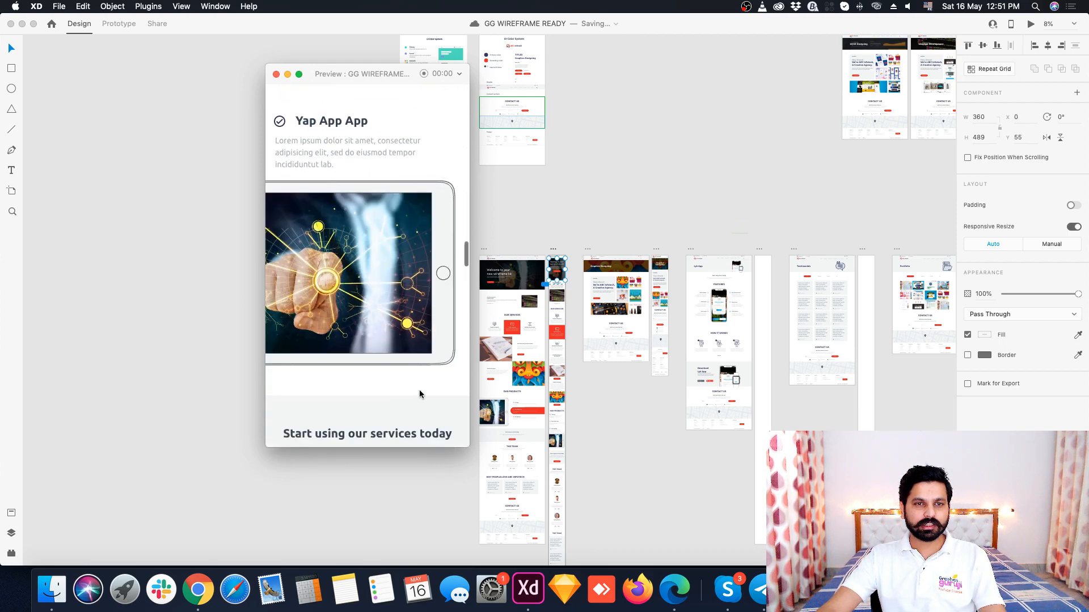
pyautogui.scroll(-15, 419, 393)
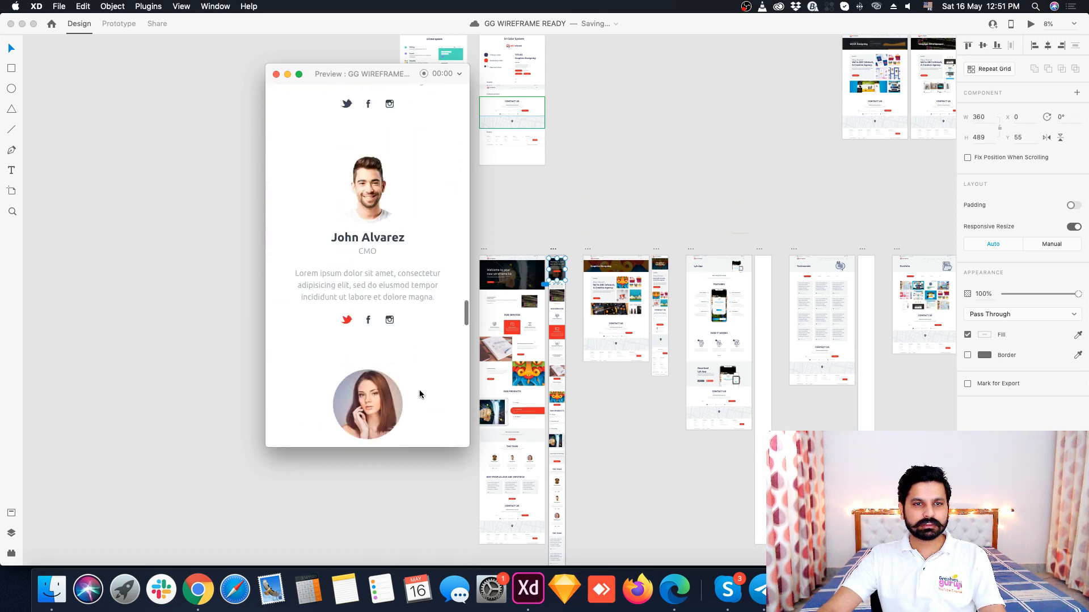
pyautogui.scroll(-15, 420, 394)
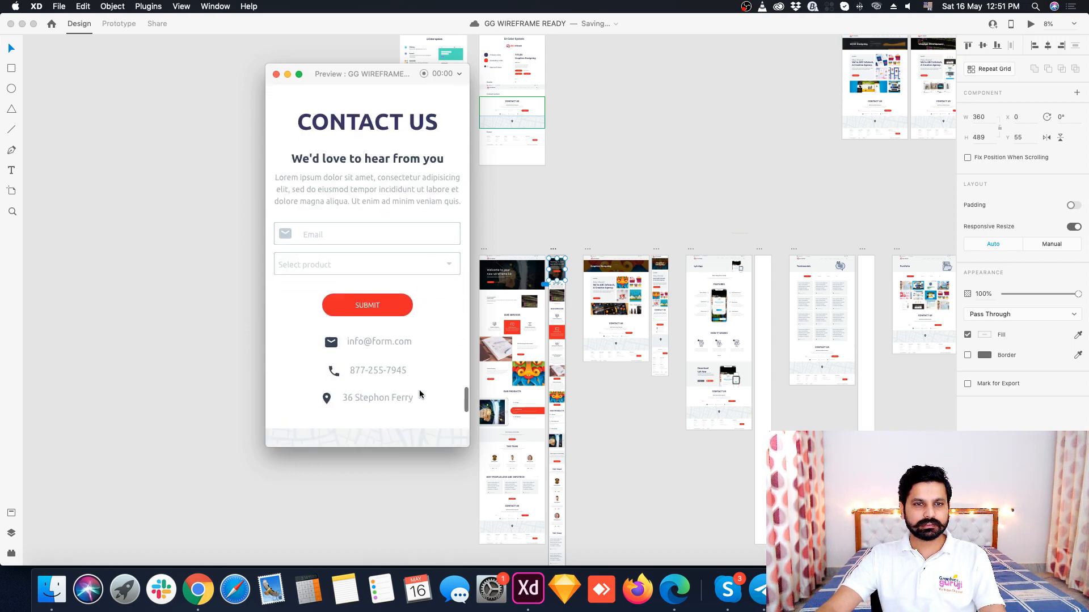
pyautogui.scroll(-10, 420, 389)
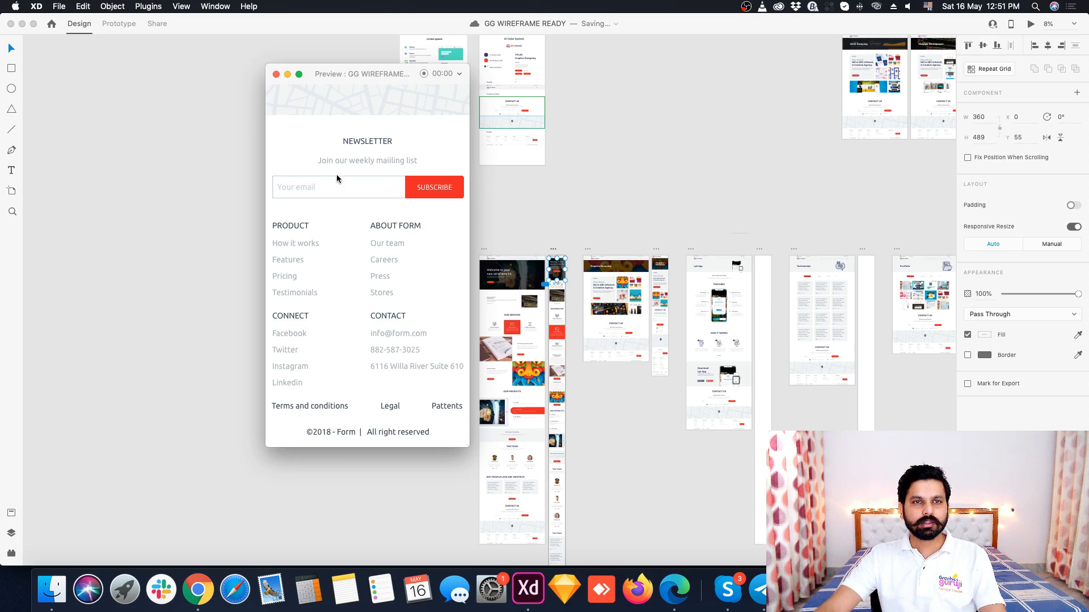
pyautogui.click(277, 74)
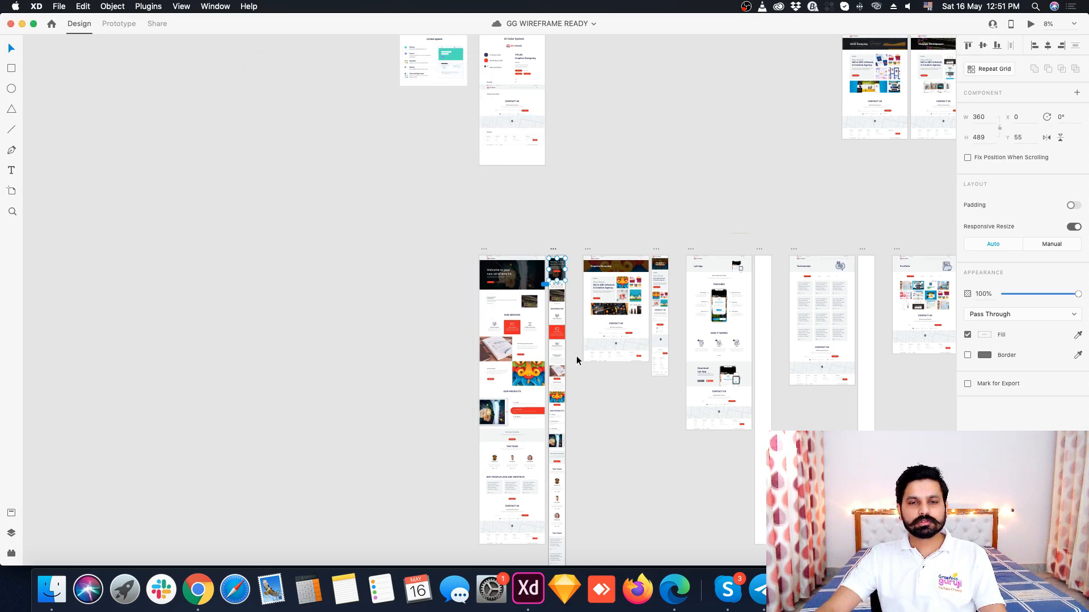
# - Compare the desktop and mobile home page layouts section by section
pyautogui.click(614, 426)
pyautogui.scroll(5, 577, 316)
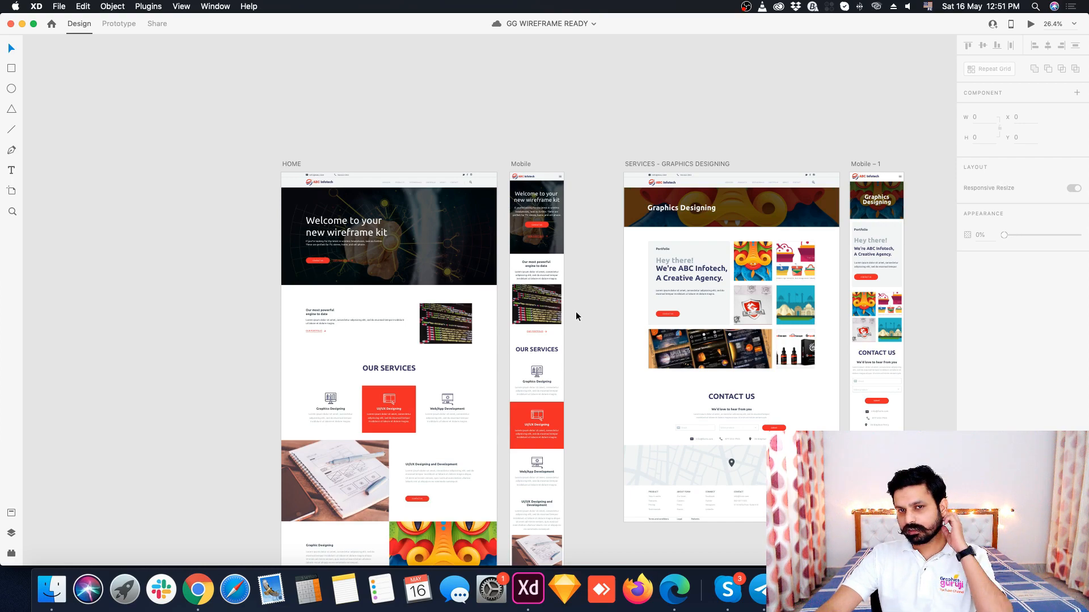
pyautogui.scroll(-5, 576, 316)
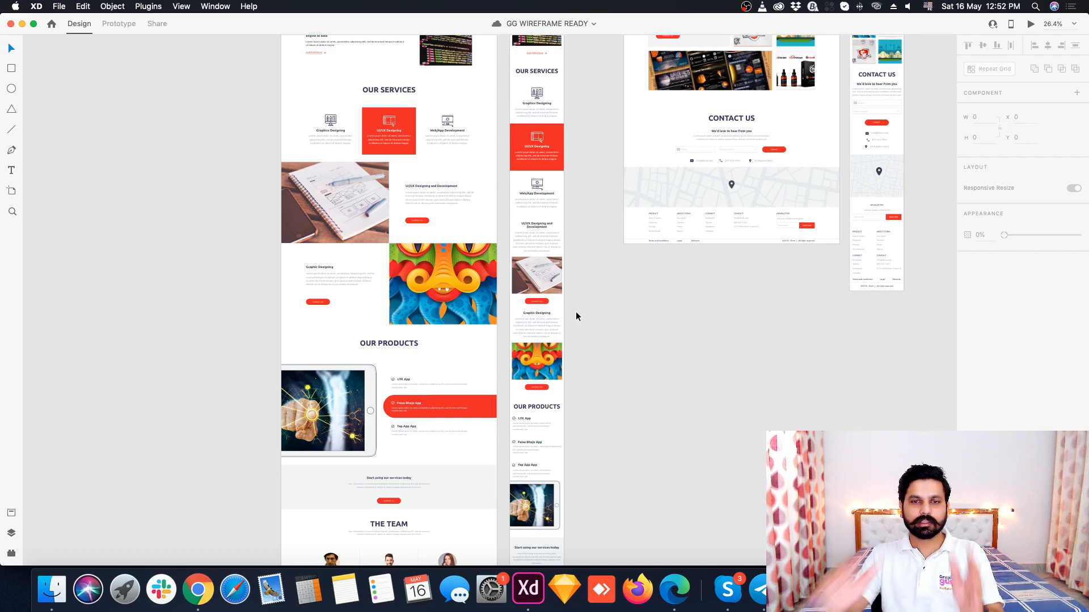
pyautogui.scroll(-5, 516, 288)
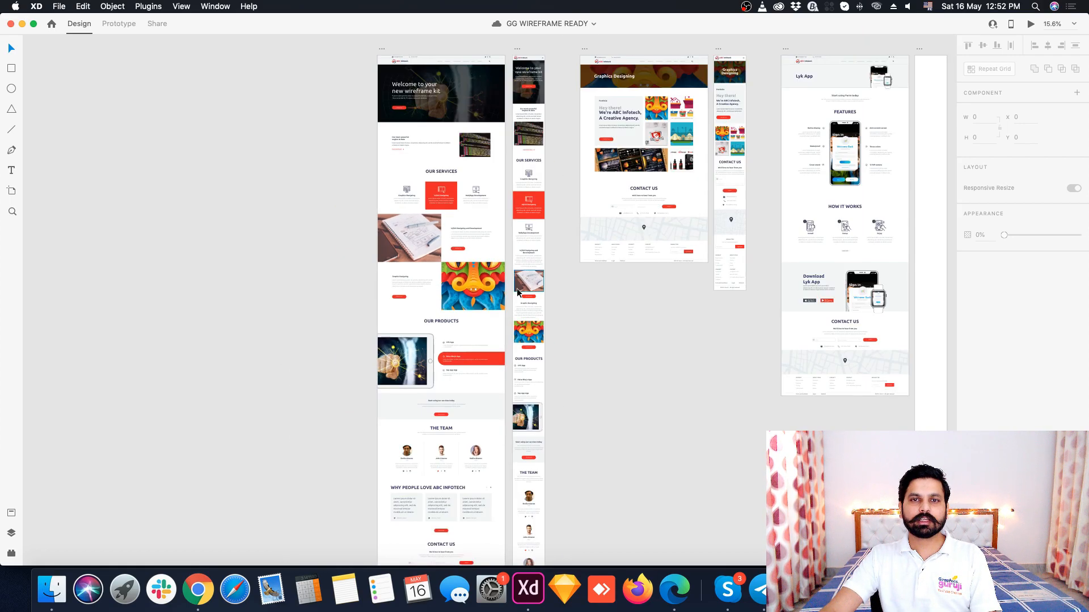
pyautogui.scroll(3, 538, 76)
pyautogui.scroll(-4, 481, 206)
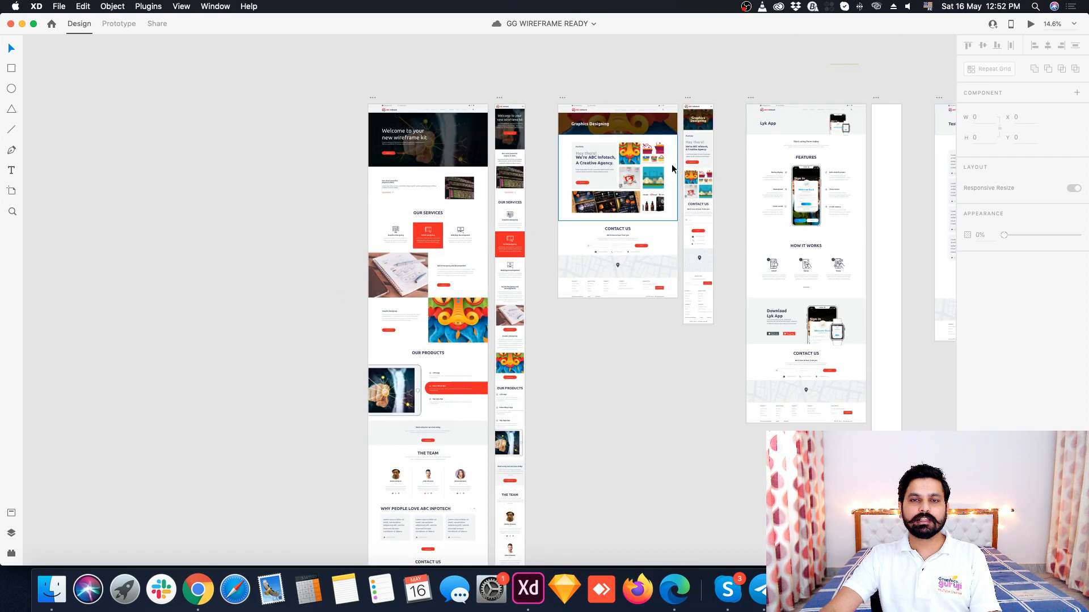
# - Examine the desktop Graphics Designing page beside its mobile version, from the header to the portfolio section
pyautogui.scroll(5, 726, 110)
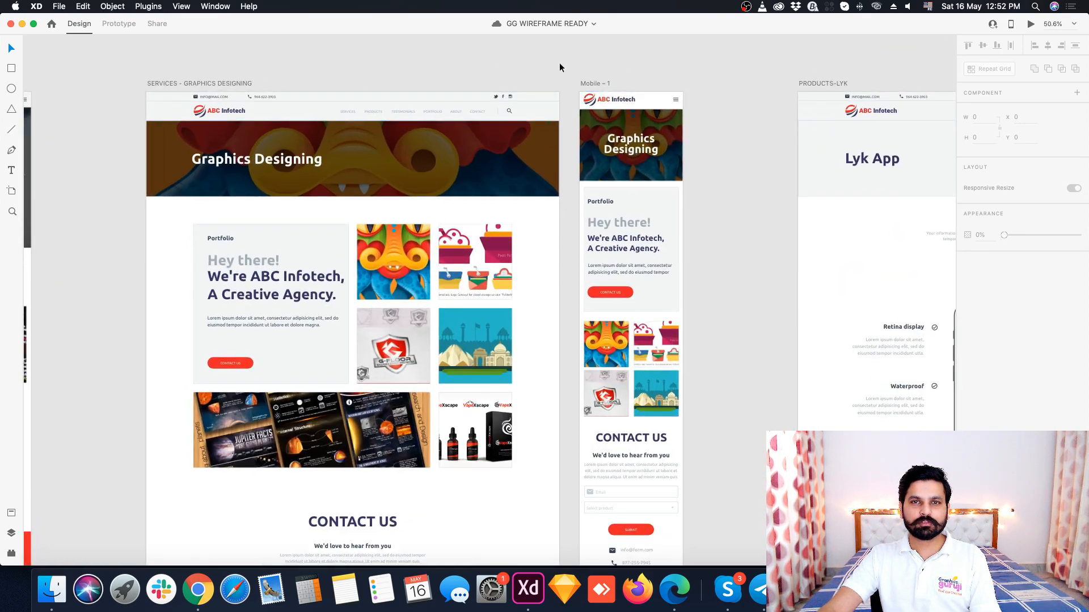
pyautogui.scroll(2, 538, 76)
pyautogui.scroll(-3, 494, 83)
pyautogui.scroll(3, 583, 86)
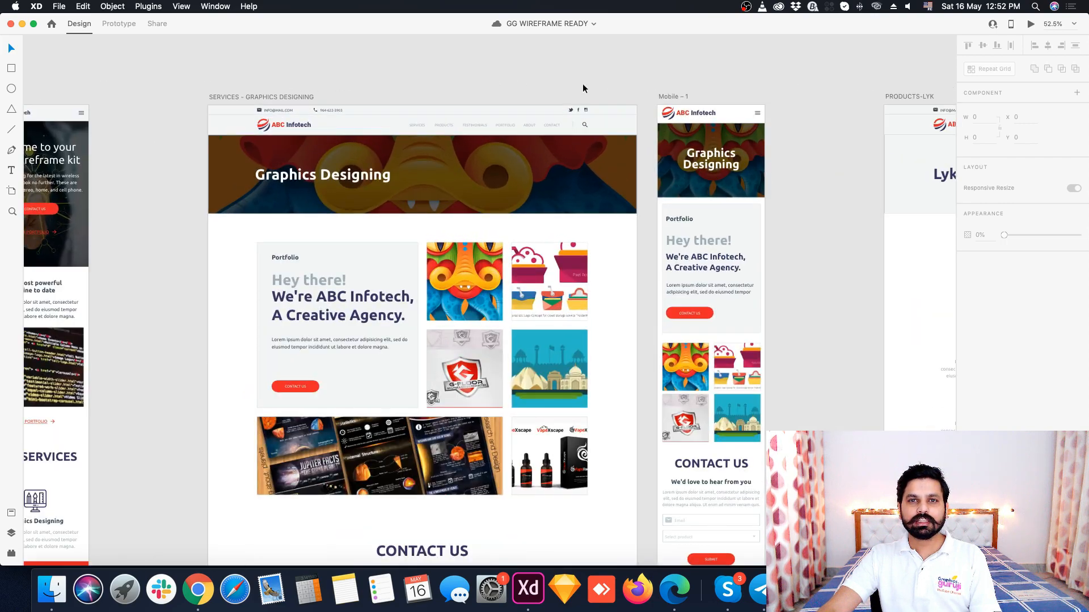
pyautogui.scroll(1, 664, 82)
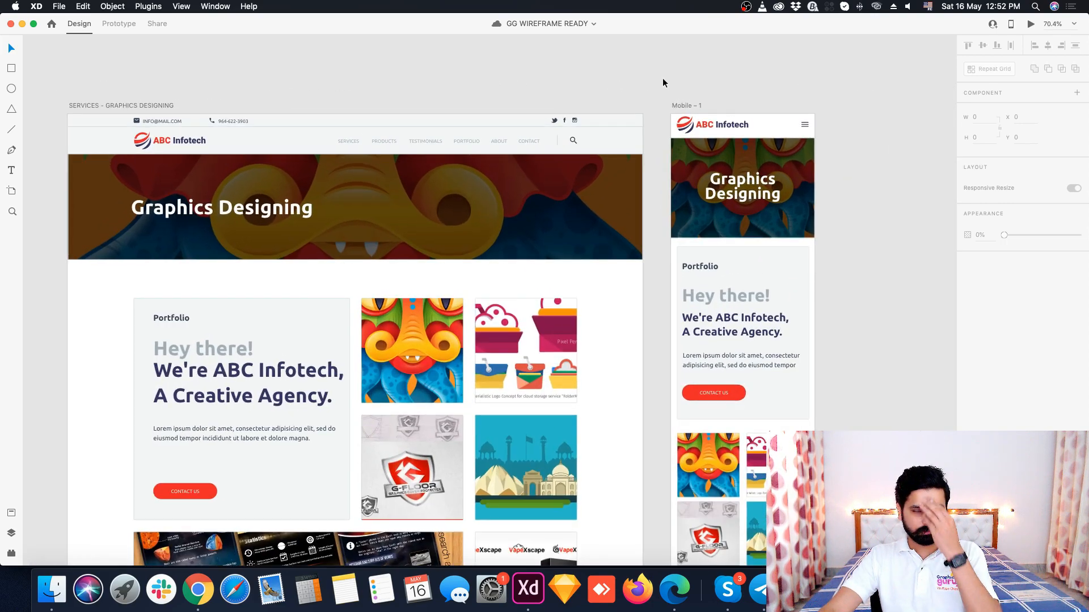
pyautogui.scroll(-2, 618, 247)
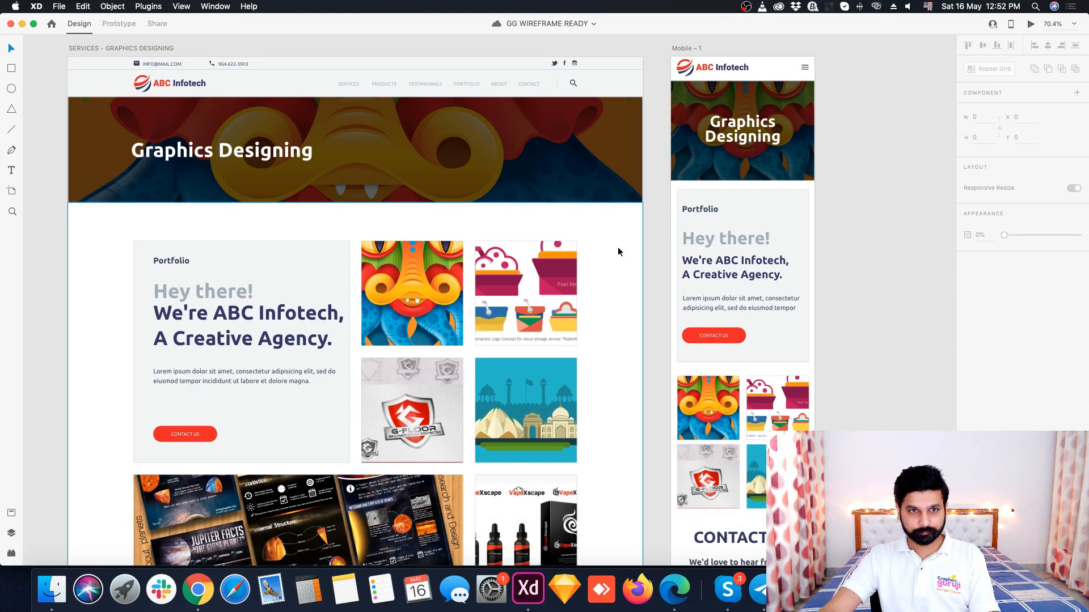
pyautogui.scroll(1, 548, 260)
# - Inspect the header of the mobile Graphics Designing page and compare the desktop hero banner with its mobile counterpart
pyautogui.click(732, 96)
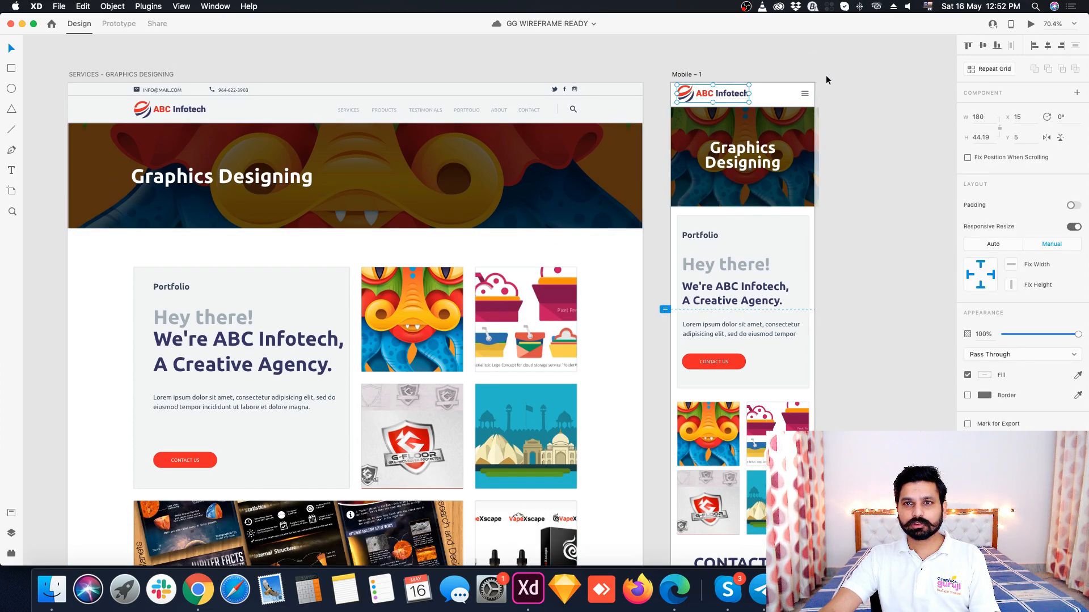
pyautogui.moveTo(724, 86); pyautogui.dragTo(720, 98)
pyautogui.scroll(1, 746, 124)
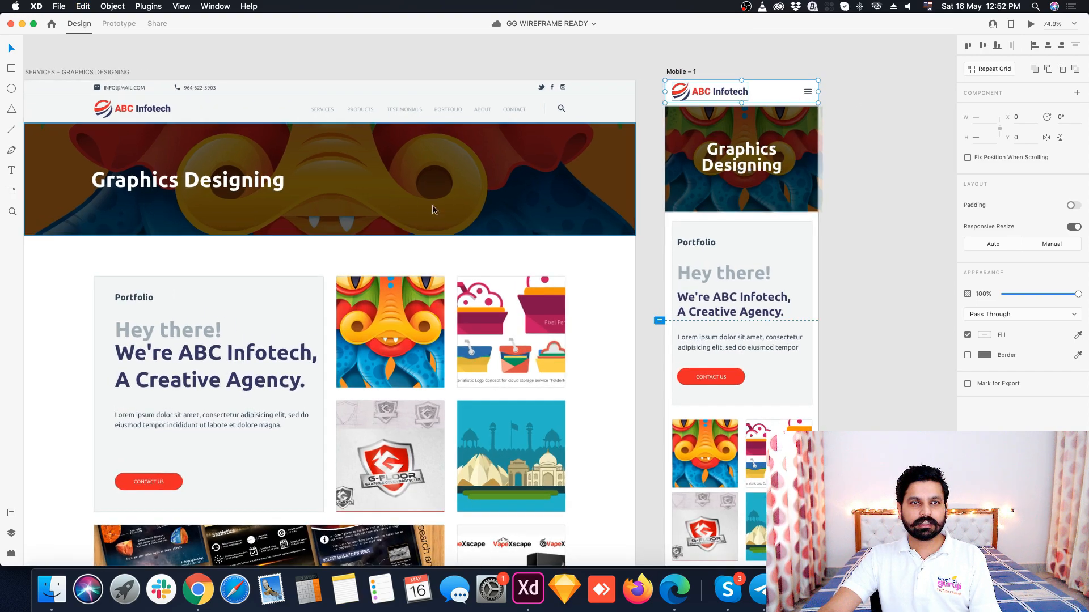
pyautogui.scroll(-2, 260, 211)
pyautogui.scroll(2, 131, 211)
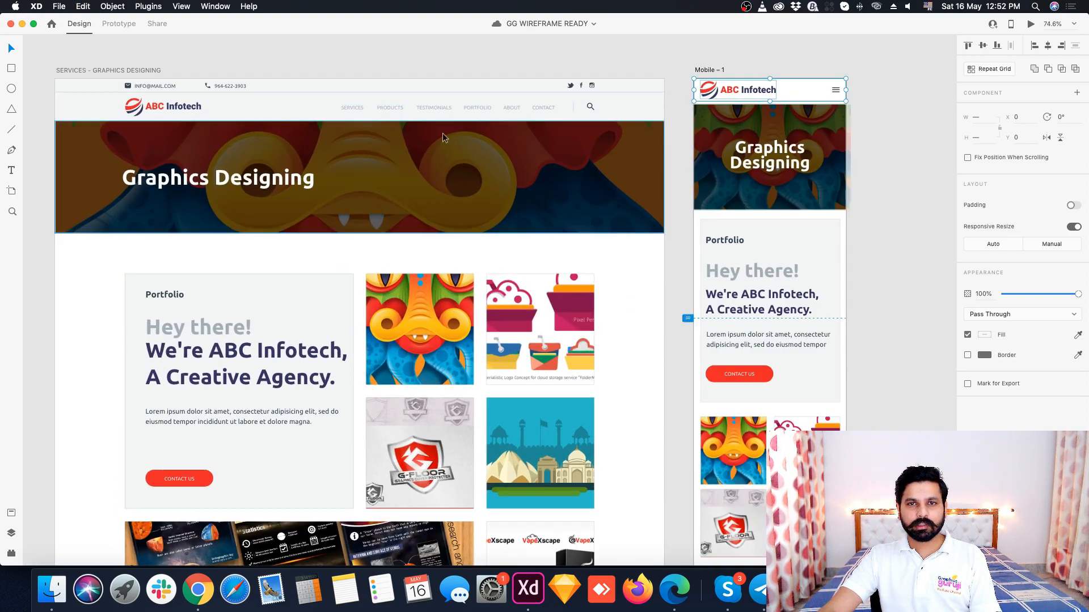
pyautogui.moveTo(442, 138); pyautogui.dragTo(464, 151)
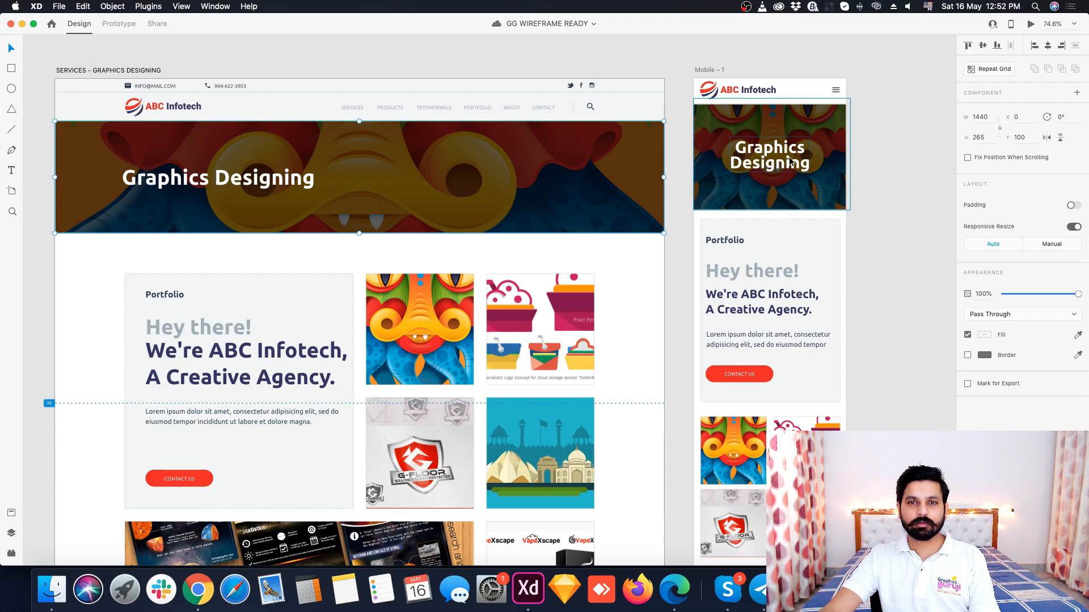
pyautogui.scroll(-3, 791, 161)
# - Inspect the desktop Portfolio intro card inside its section group and compare it with the mobile card
pyautogui.click(225, 209)
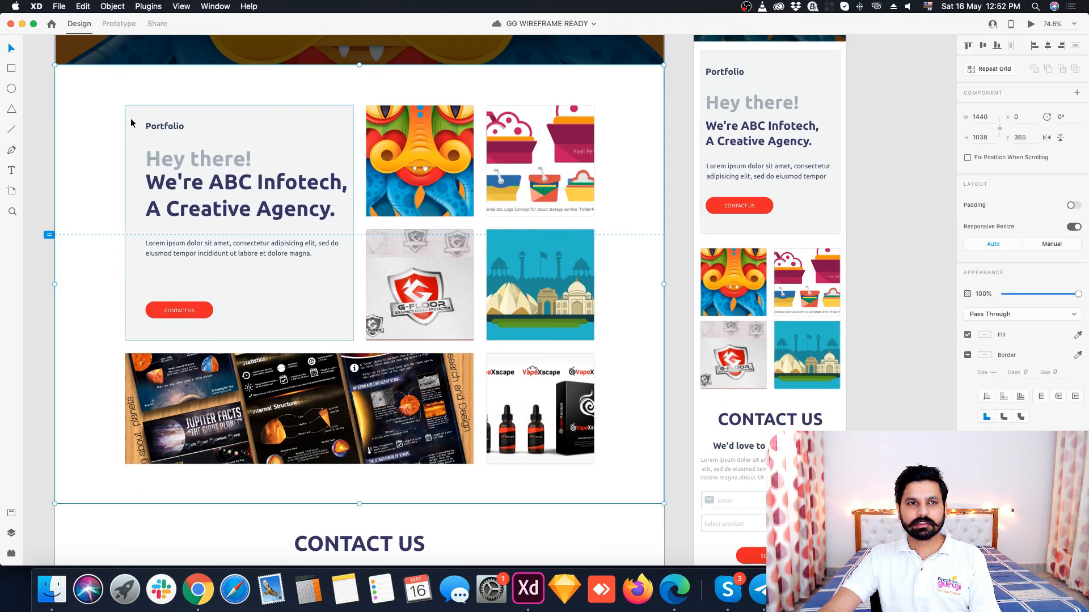
pyautogui.moveTo(131, 123); pyautogui.dragTo(158, 125)
pyautogui.press('super+z')
pyautogui.doubleClick(211, 157)
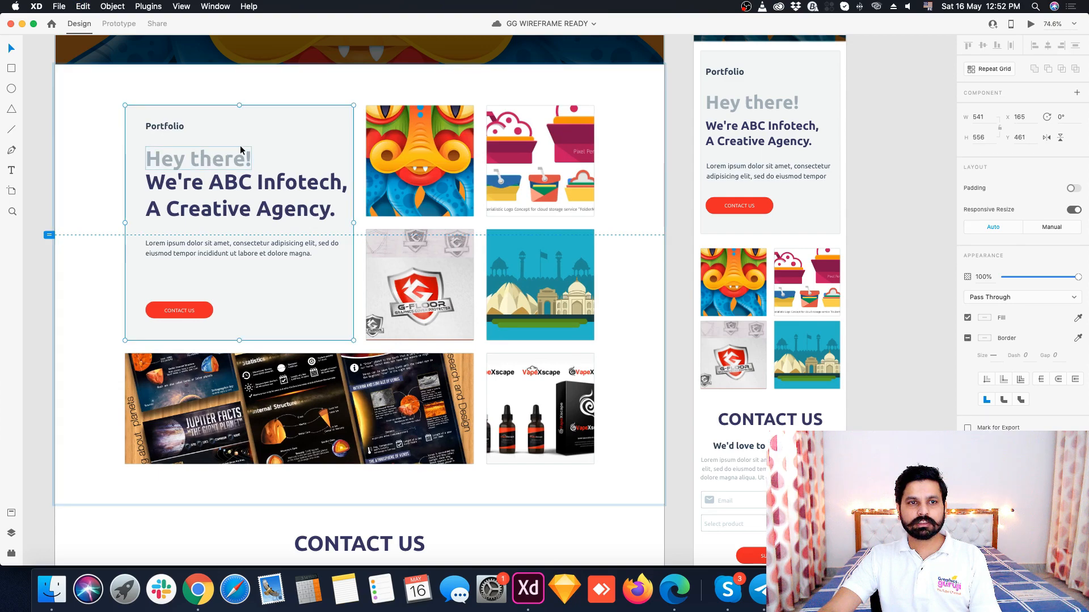
pyautogui.moveTo(241, 151); pyautogui.dragTo(265, 121)
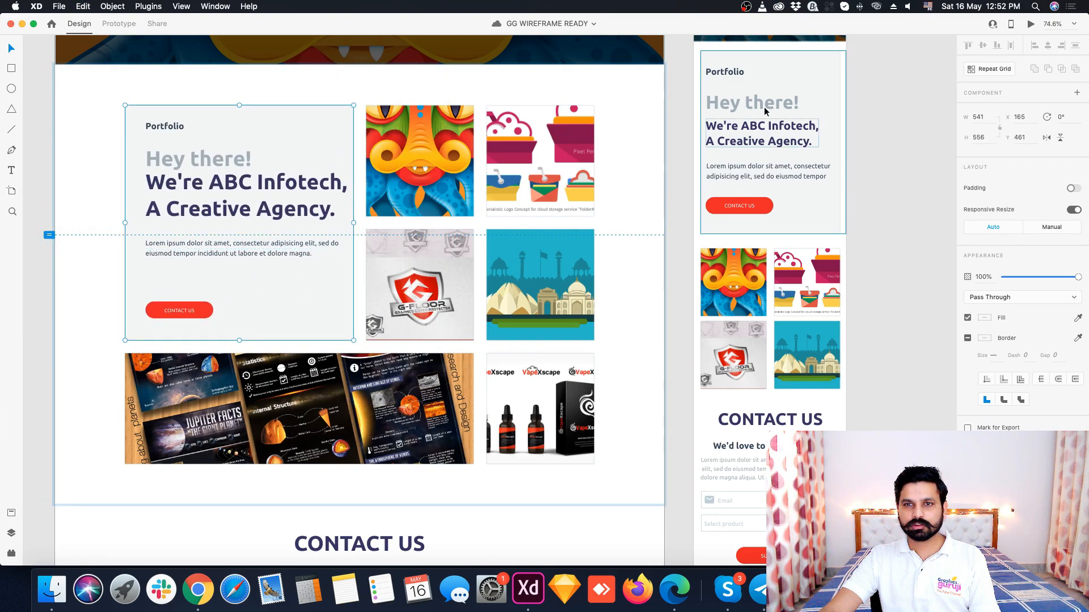
# - Compare the portfolio images and the Contact Us section of the desktop Graphics Designing page with their mobile versions
pyautogui.scroll(-3, 824, 207)
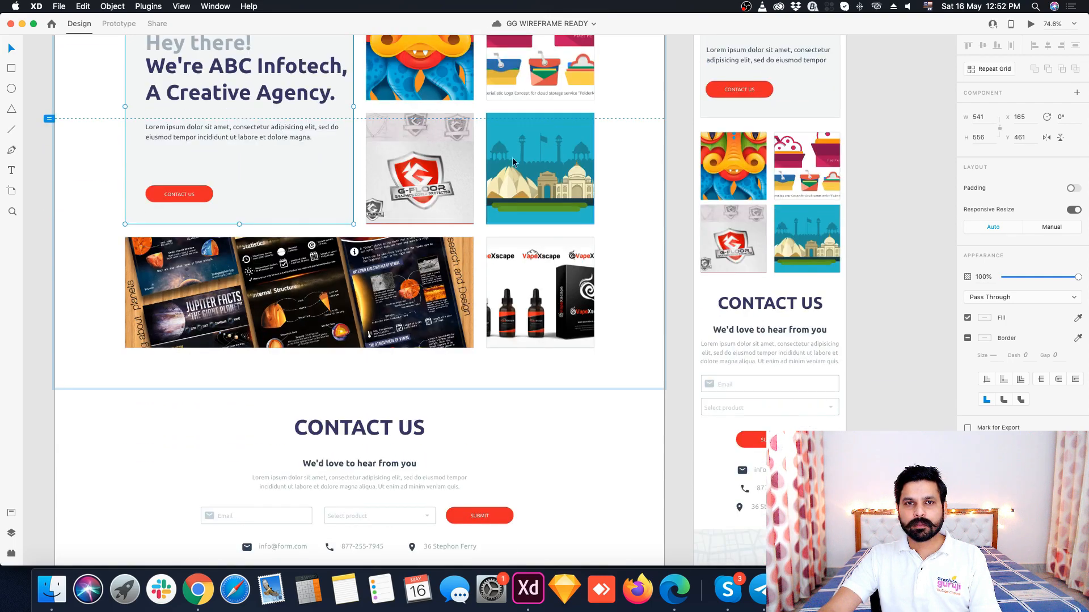
pyautogui.scroll(2, 514, 163)
pyautogui.click(435, 131)
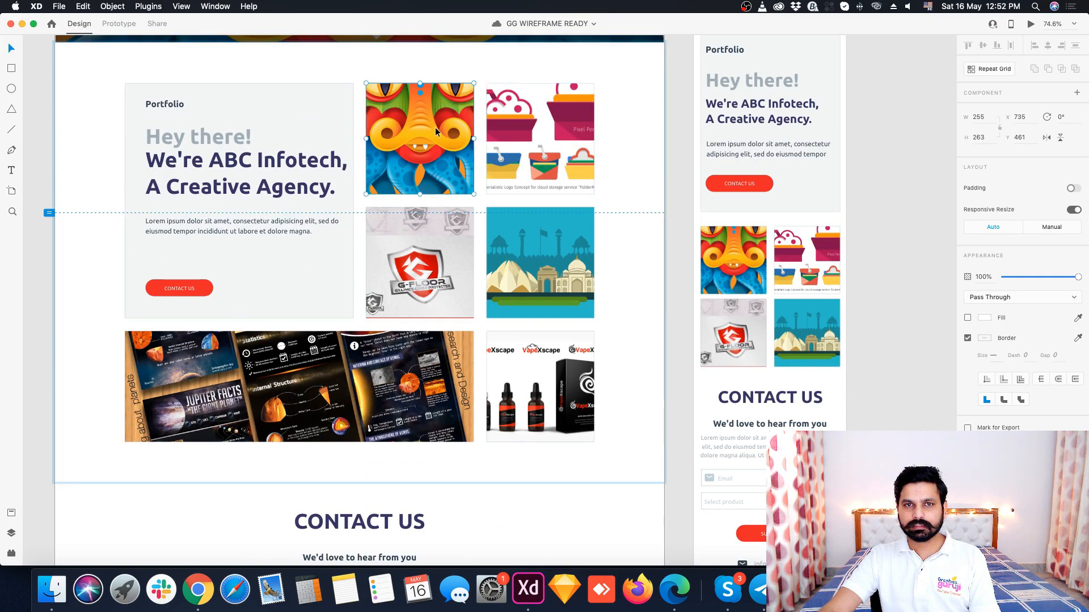
pyautogui.click(547, 265)
pyautogui.scroll(3, 861, 366)
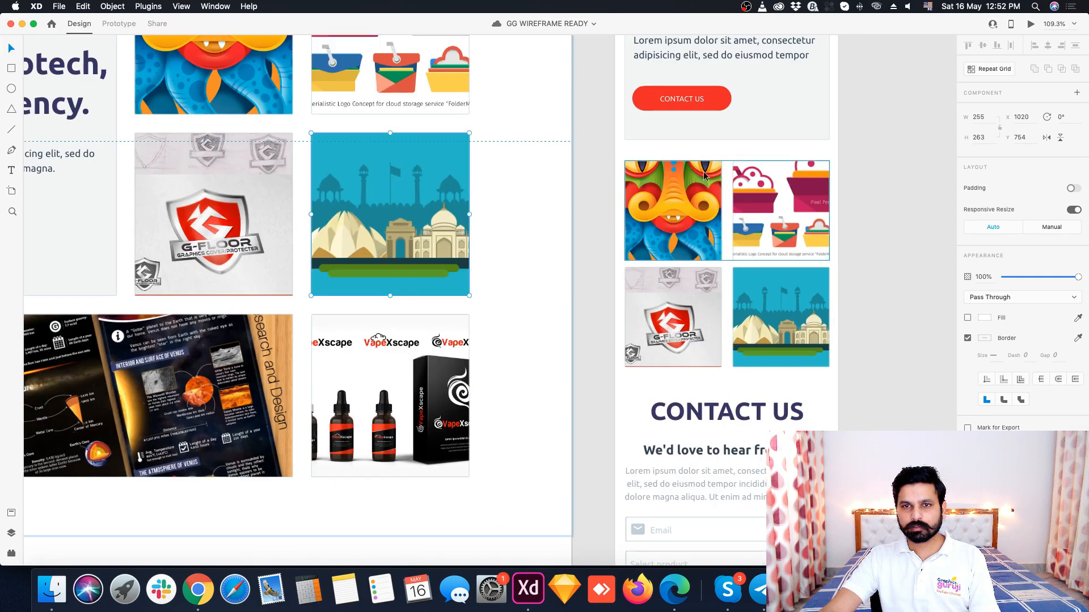
pyautogui.scroll(-4, 748, 235)
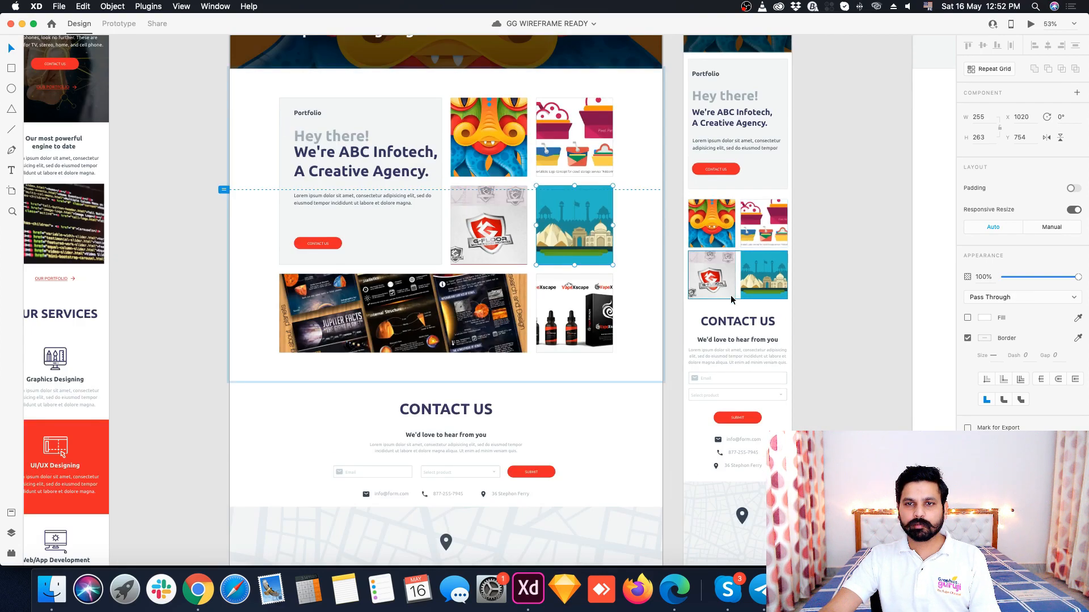
pyautogui.scroll(2, 750, 376)
pyautogui.scroll(-2, 749, 372)
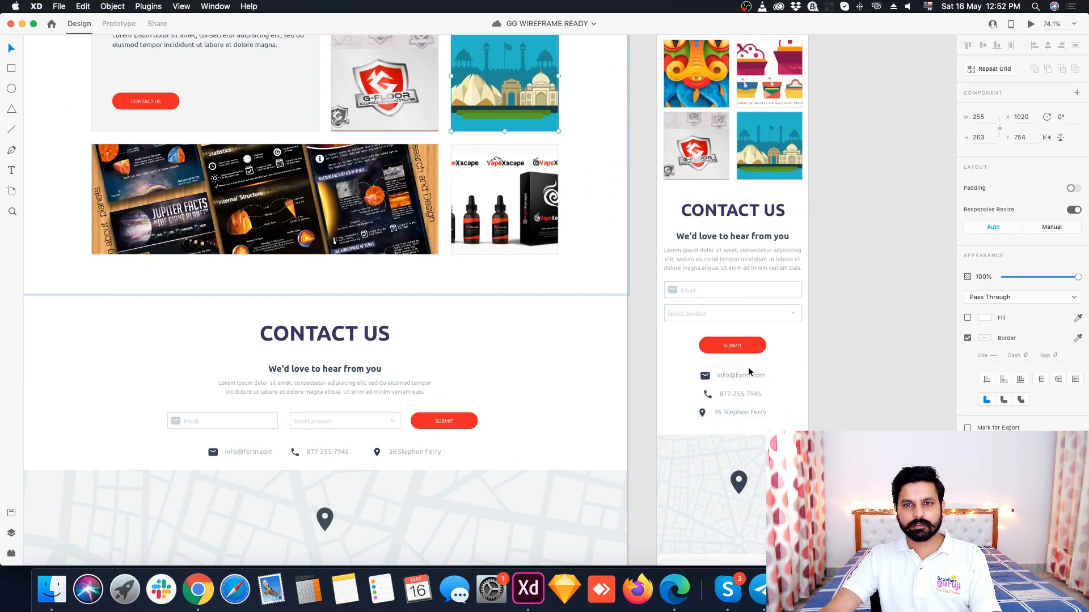
pyautogui.scroll(-1, 748, 372)
pyautogui.click(706, 159)
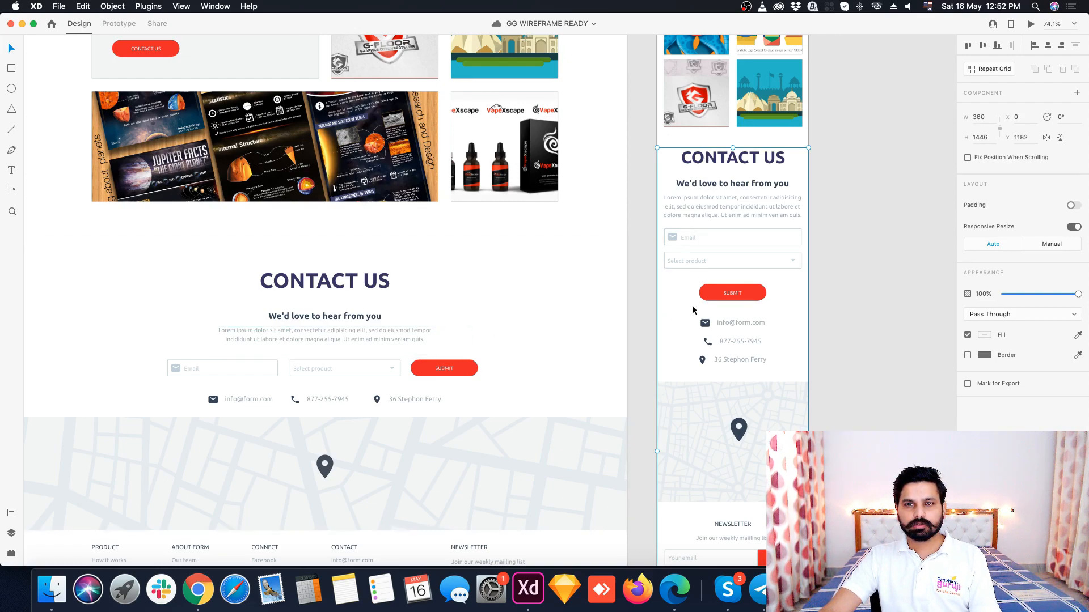
# - Compare the contact form, map and footer of the desktop Graphics Designing page with the stacked mobile version
pyautogui.scroll(-3, 727, 310)
pyautogui.scroll(2, 786, 327)
pyautogui.scroll(3, 786, 330)
pyautogui.scroll(-8, 670, 408)
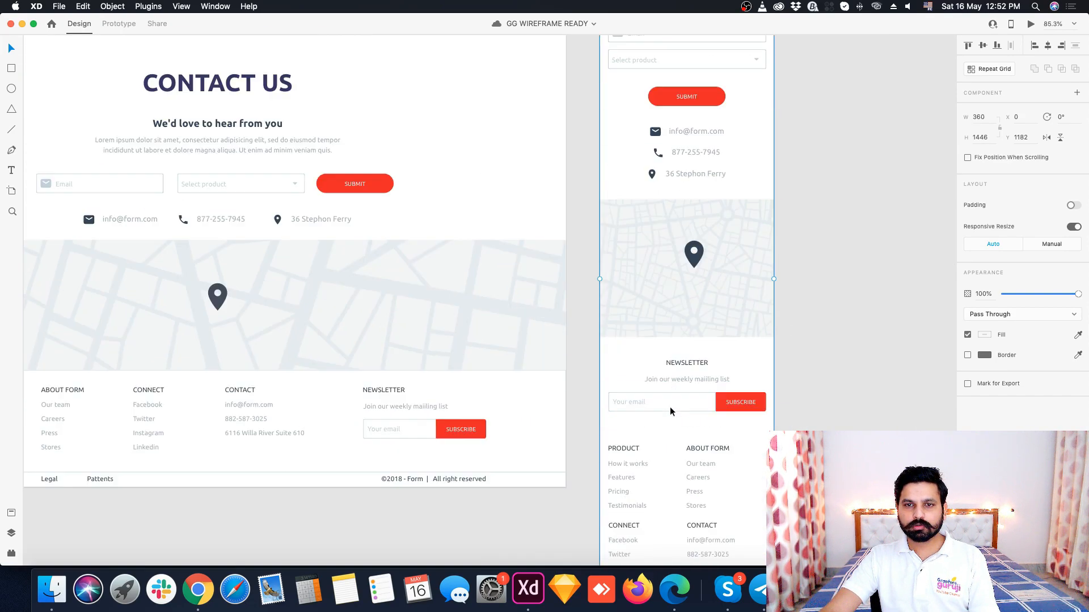
pyautogui.scroll(-5, 670, 477)
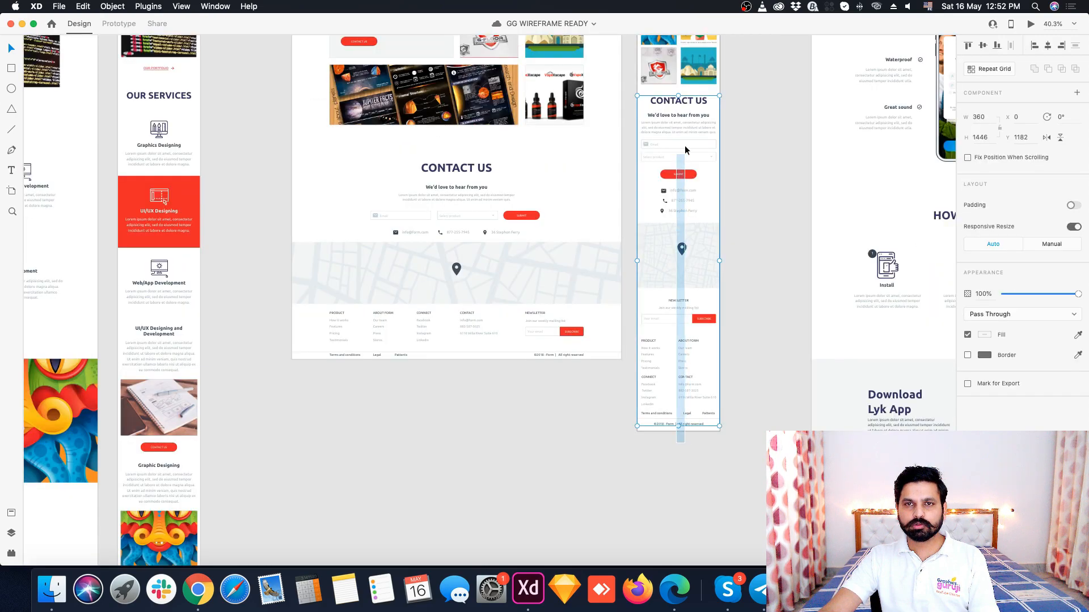
pyautogui.moveTo(681, 94); pyautogui.dragTo(653, 134)
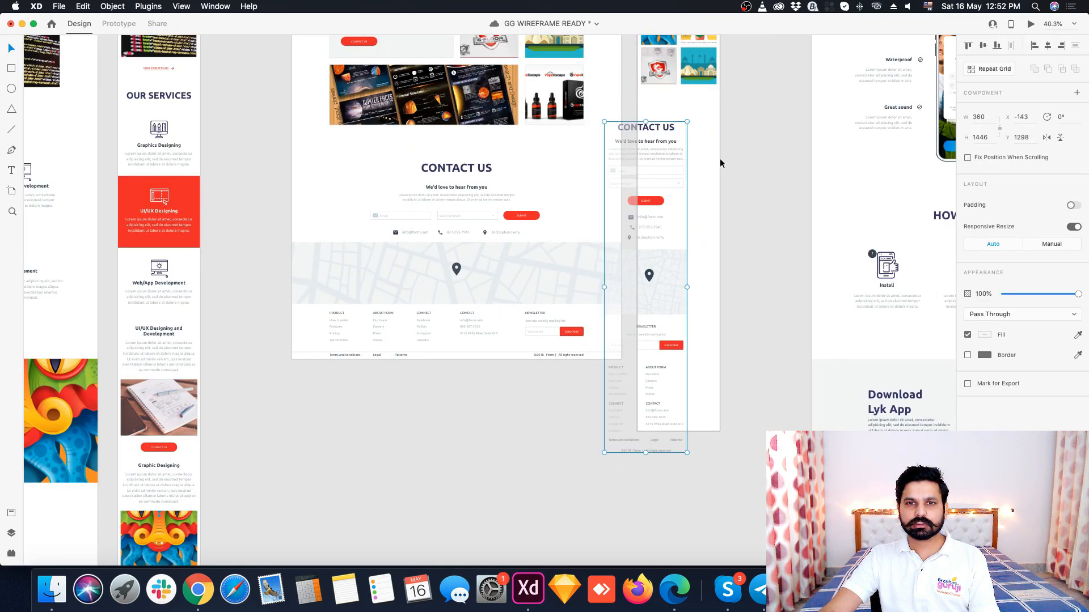
pyautogui.press('super+z')
pyautogui.click(751, 151)
# - Survey the row of page artboards and view the Lyk App product page beside its empty Mobile – 2 artboard
pyautogui.scroll(-4, 438, 312)
pyautogui.scroll(-5, 437, 311)
pyautogui.scroll(3, 729, 280)
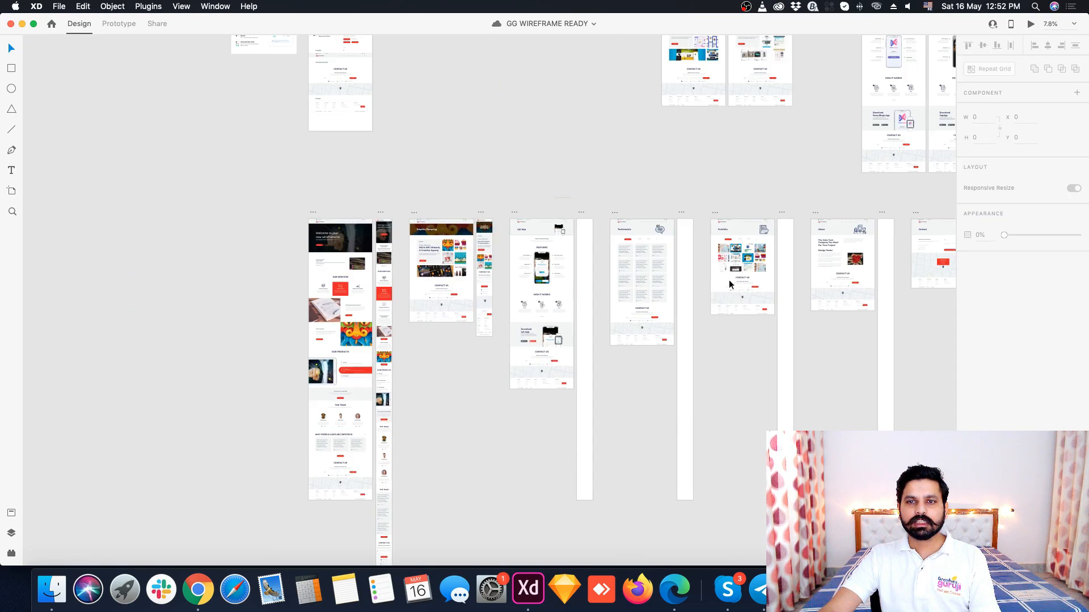
pyautogui.scroll(10, 626, 278)
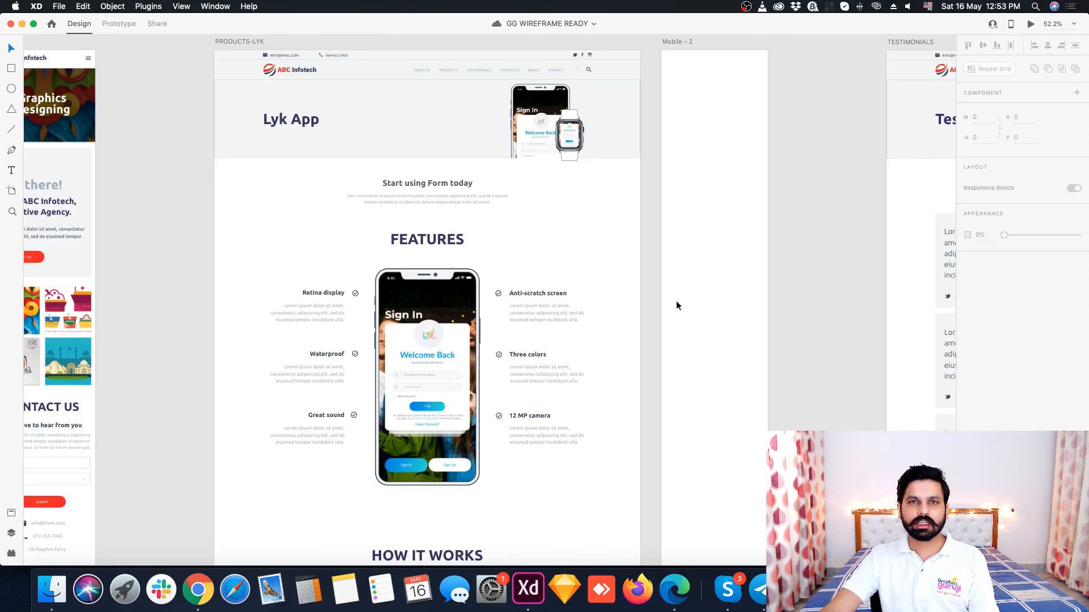
pyautogui.scroll(1, 705, 43)
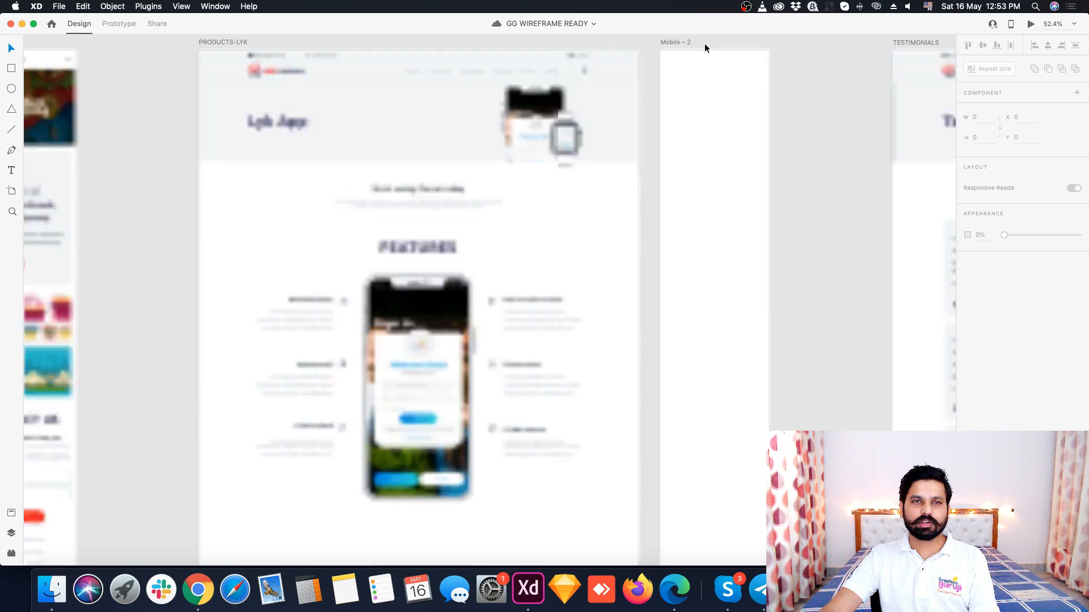
pyautogui.scroll(-5, 580, 178)
pyautogui.scroll(-3, 602, 219)
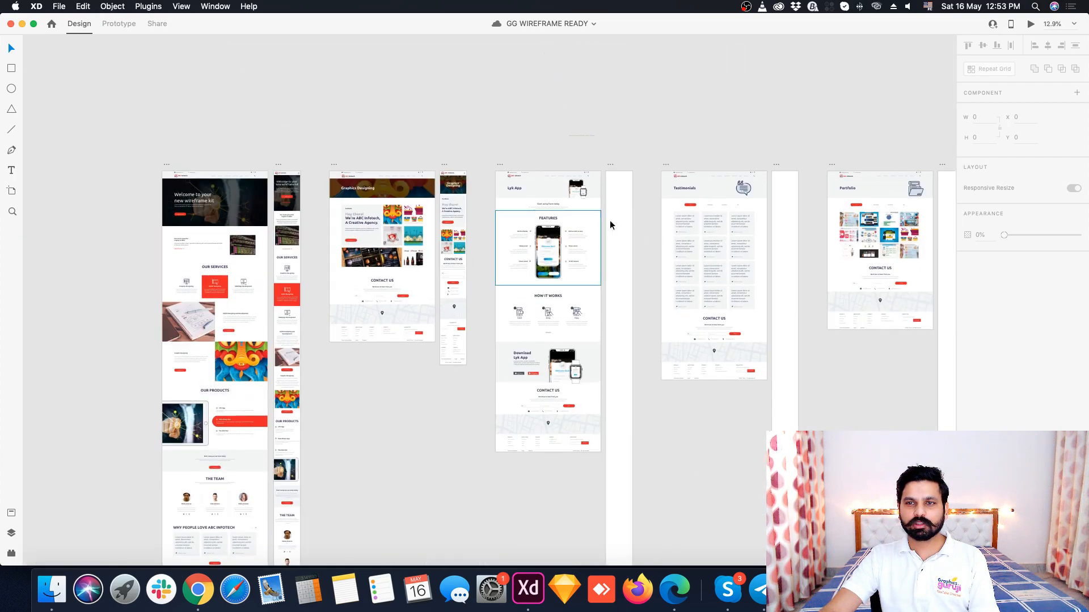
pyautogui.scroll(-1, 530, 195)
pyautogui.scroll(8, 606, 219)
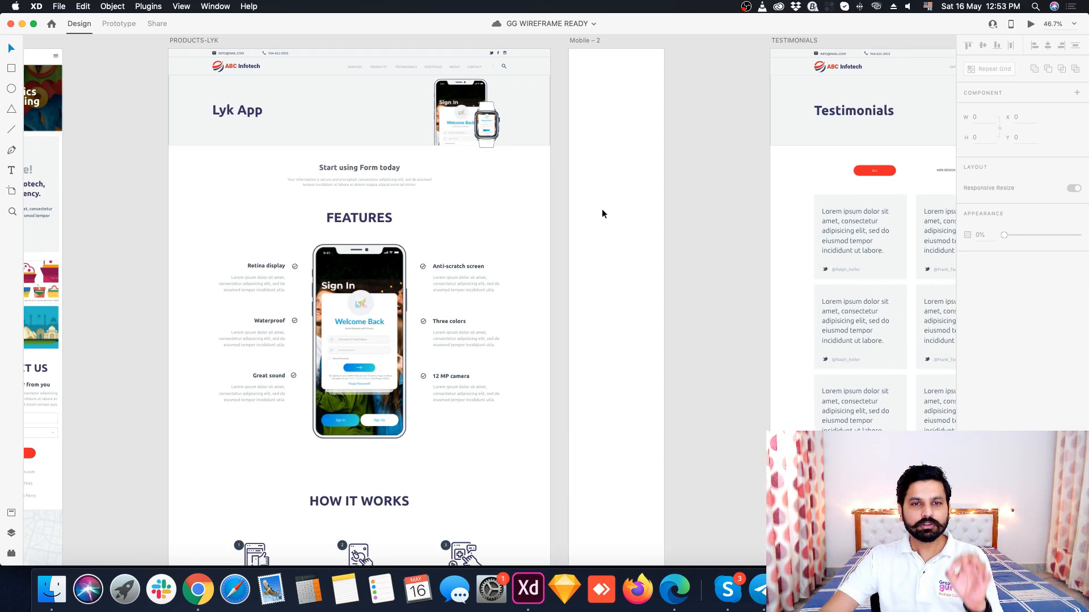
# - Inspect the Lyk App page's hero banner, including its title and phone-and-watch image, and the intro text below it
pyautogui.click(449, 267)
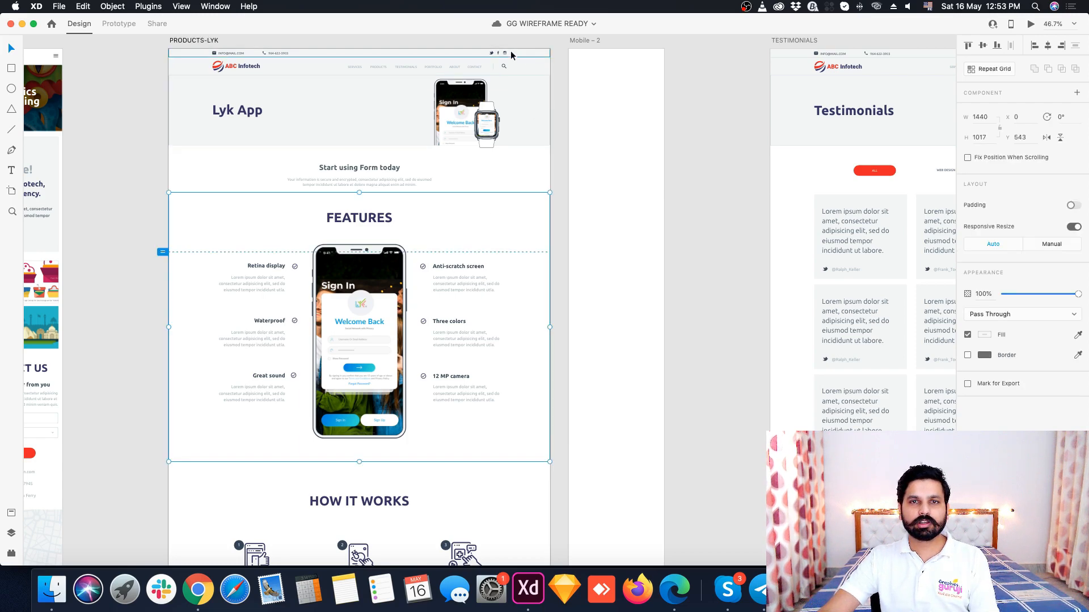
pyautogui.scroll(3, 499, 48)
pyautogui.scroll(-1, 539, 161)
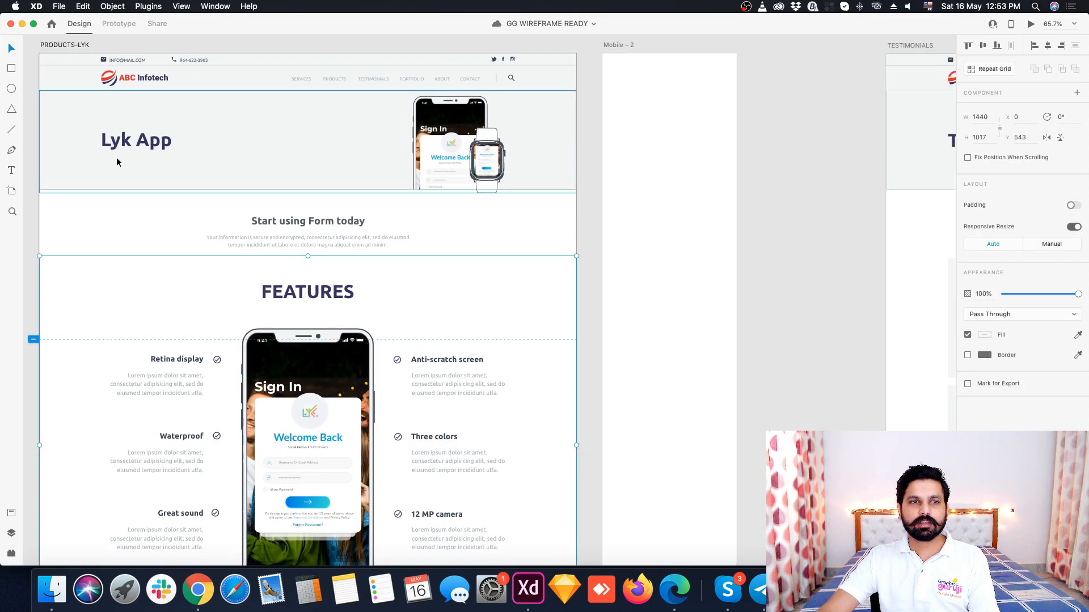
pyautogui.doubleClick(127, 143)
pyautogui.click(424, 139)
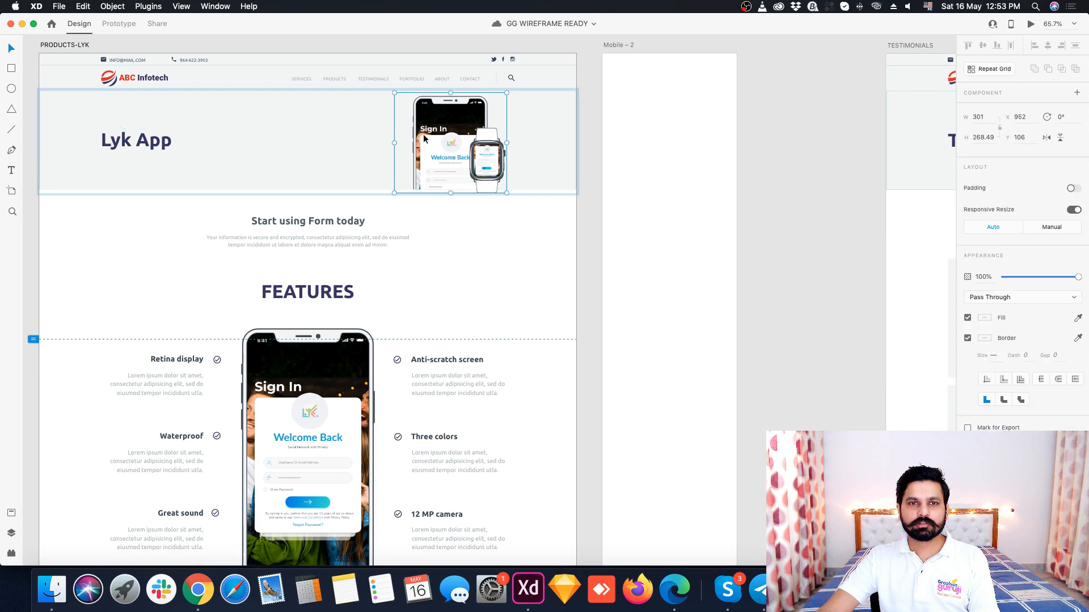
pyautogui.scroll(-2, 447, 153)
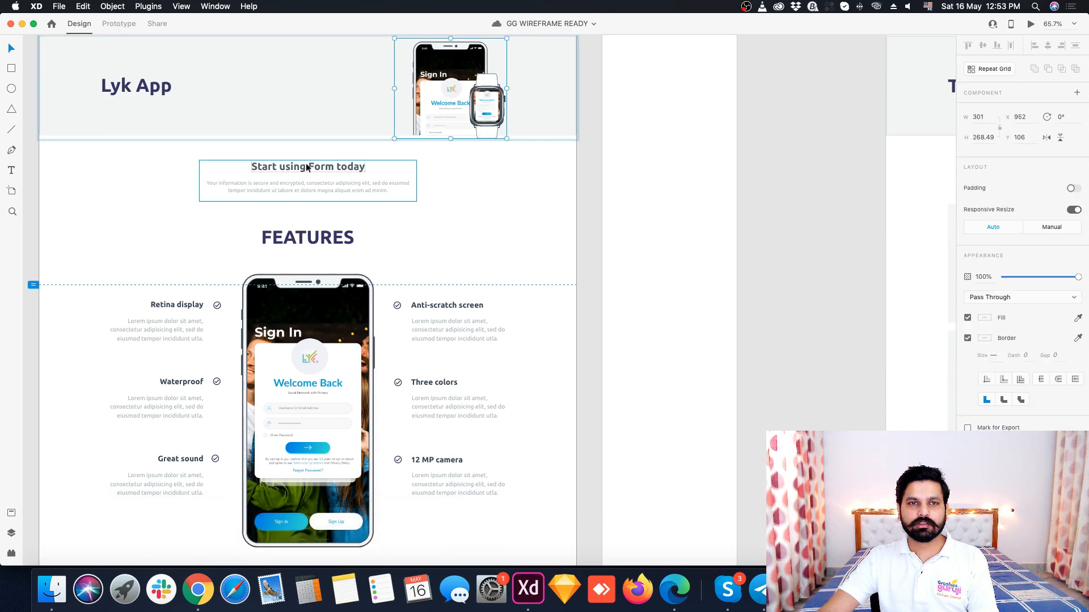
pyautogui.scroll(-2, 321, 268)
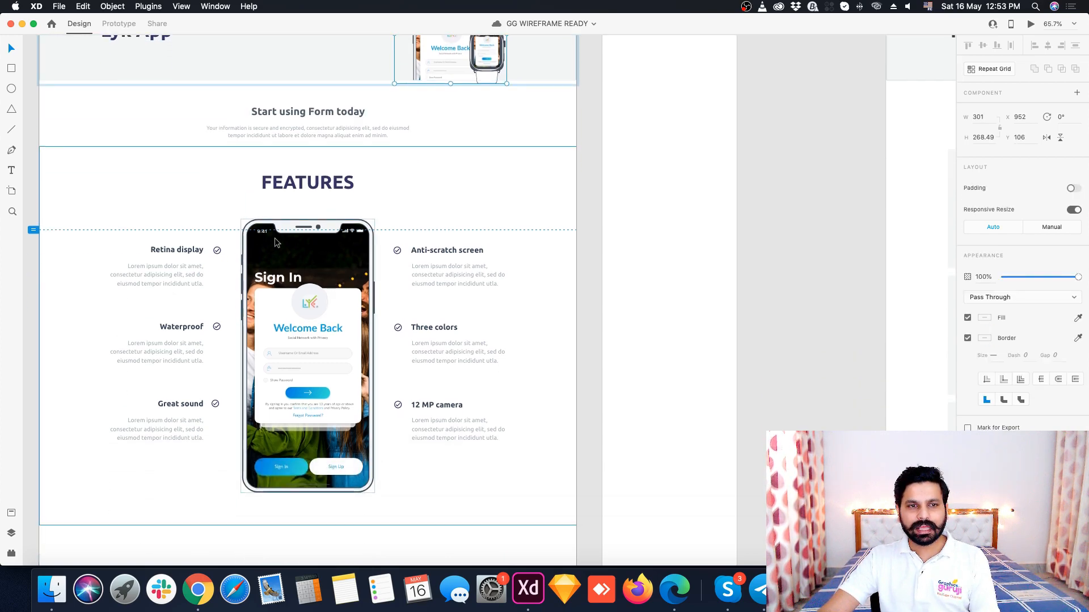
# - Inspect the phone mockup inside the Lyk App page's Features section and select the How It Works section
pyautogui.scroll(-1, 297, 349)
pyautogui.scroll(2, 223, 370)
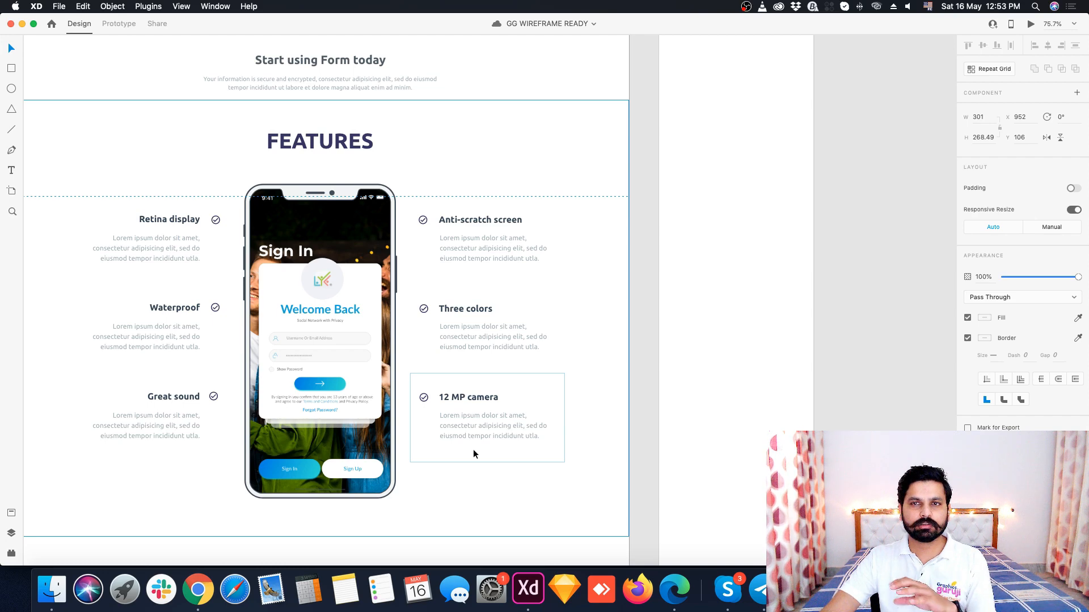
pyautogui.click(286, 281)
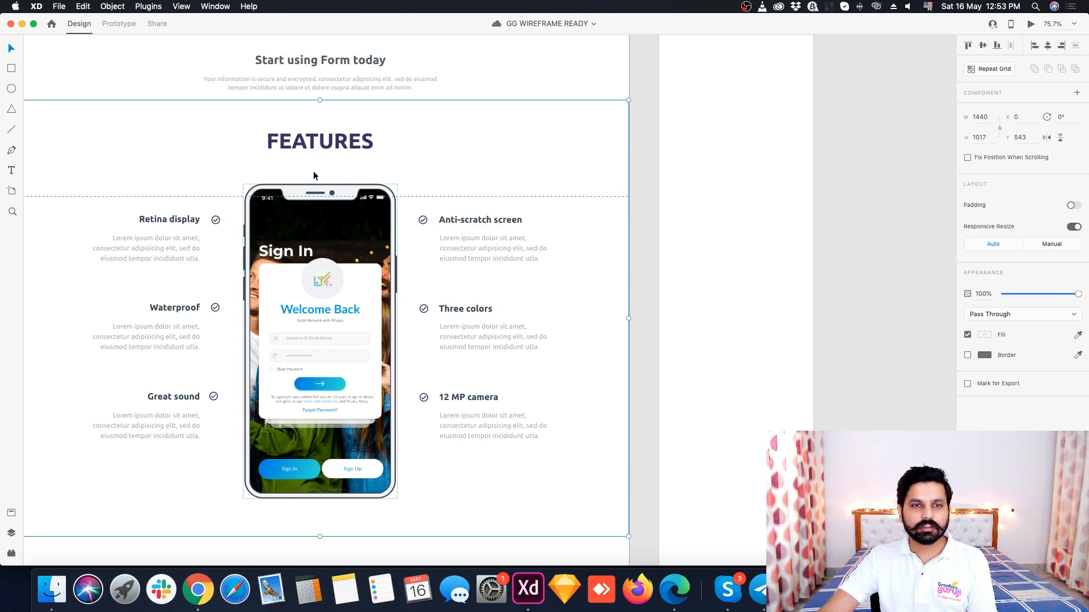
pyautogui.doubleClick(352, 378)
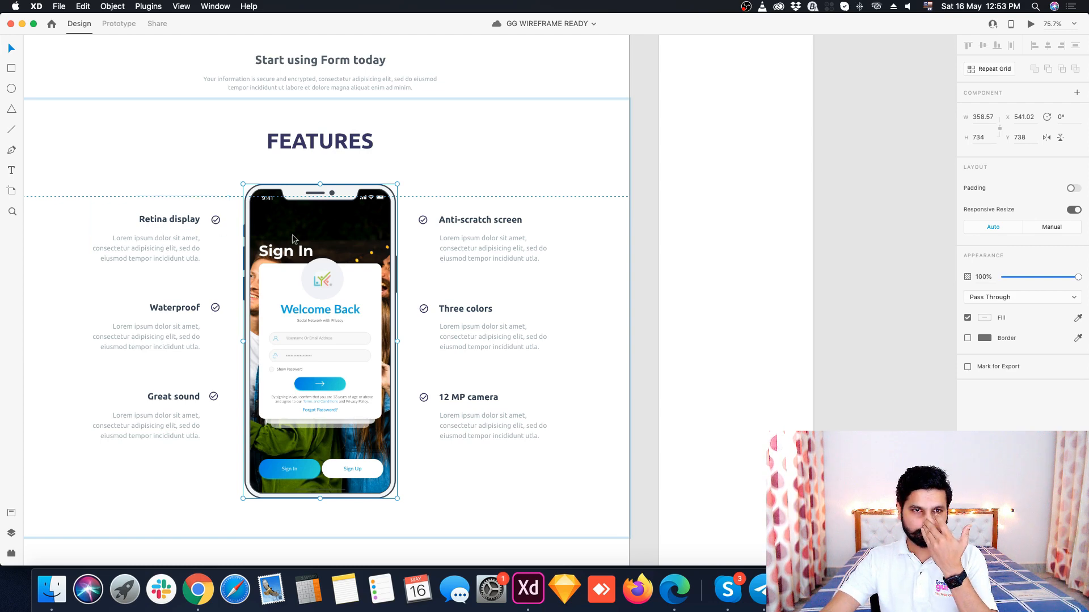
pyautogui.scroll(-10, 444, 381)
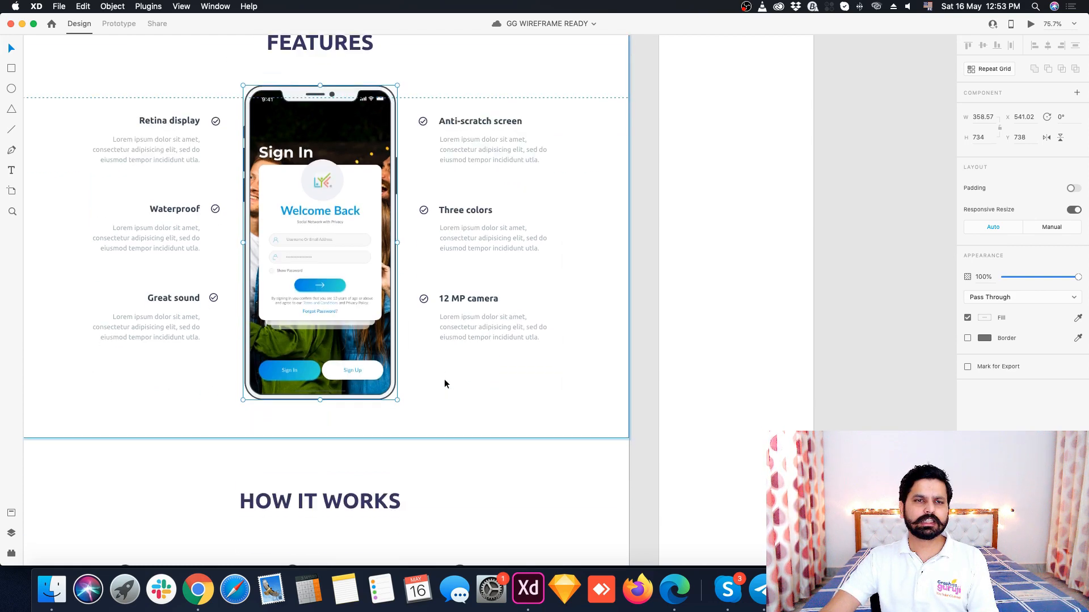
pyautogui.click(298, 178)
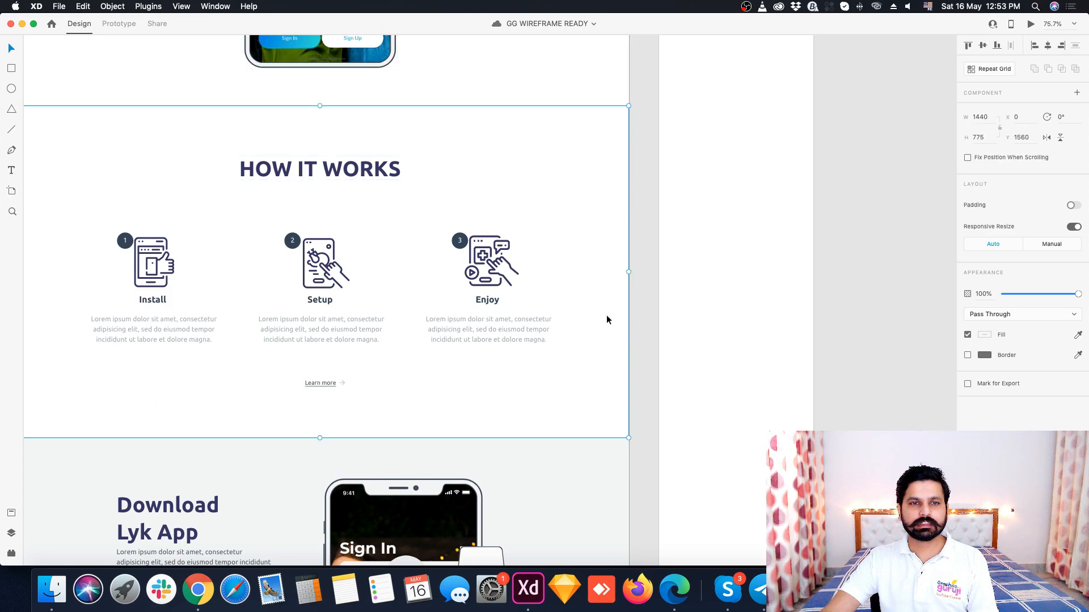
# - Compare the Lyk App page's overall layout with the finished mobile versions of the other pages
pyautogui.scroll(-5, 732, 366)
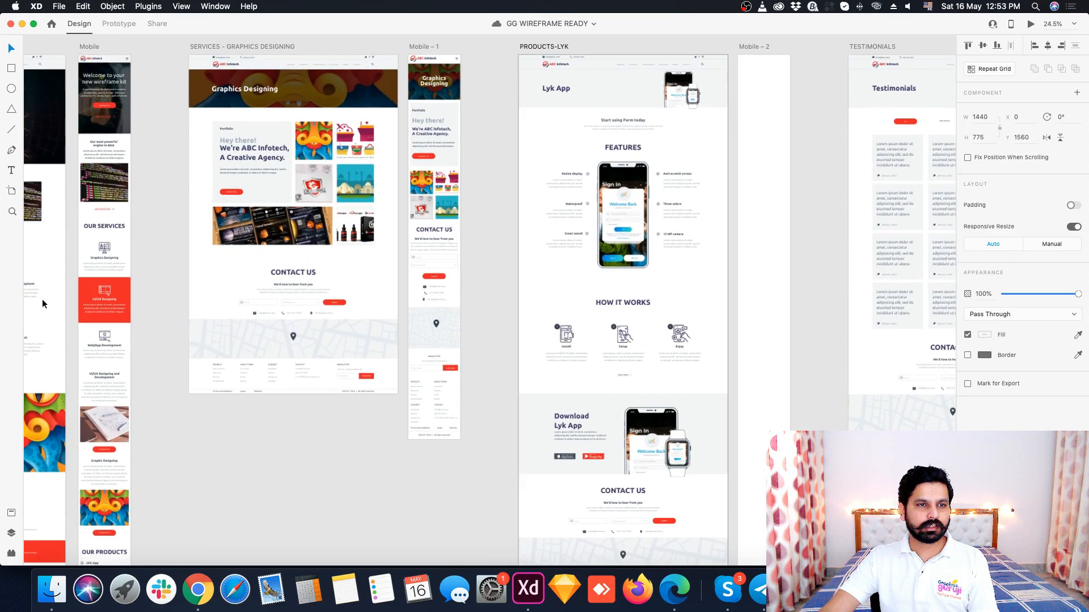
pyautogui.scroll(5, 42, 299)
pyautogui.scroll(-5, 108, 232)
pyautogui.scroll(-2, 109, 233)
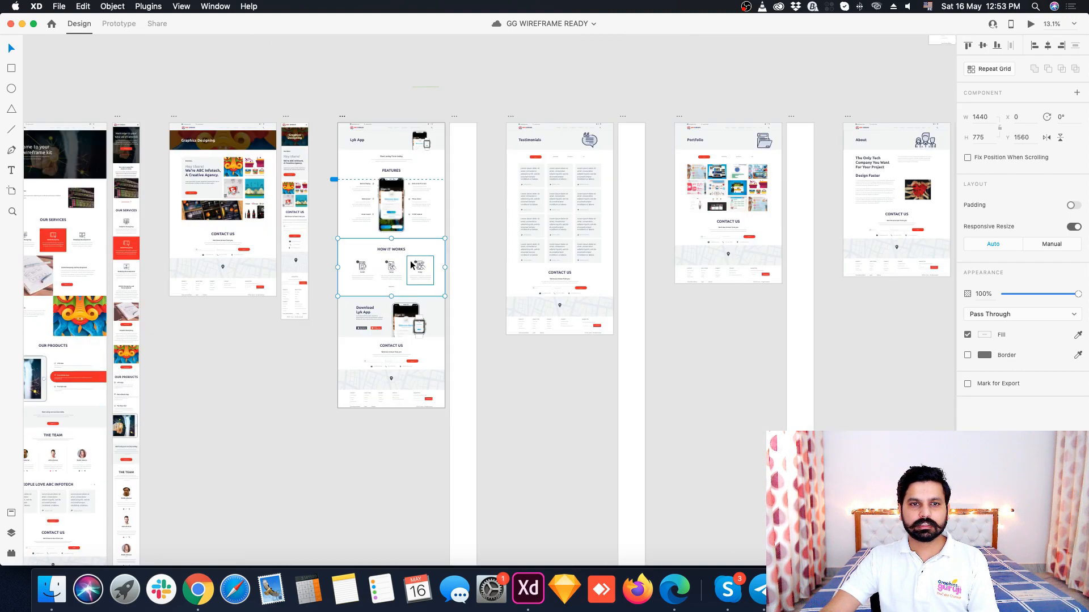
pyautogui.scroll(8, 397, 262)
pyautogui.scroll(-5, 467, 248)
pyautogui.scroll(4, 474, 322)
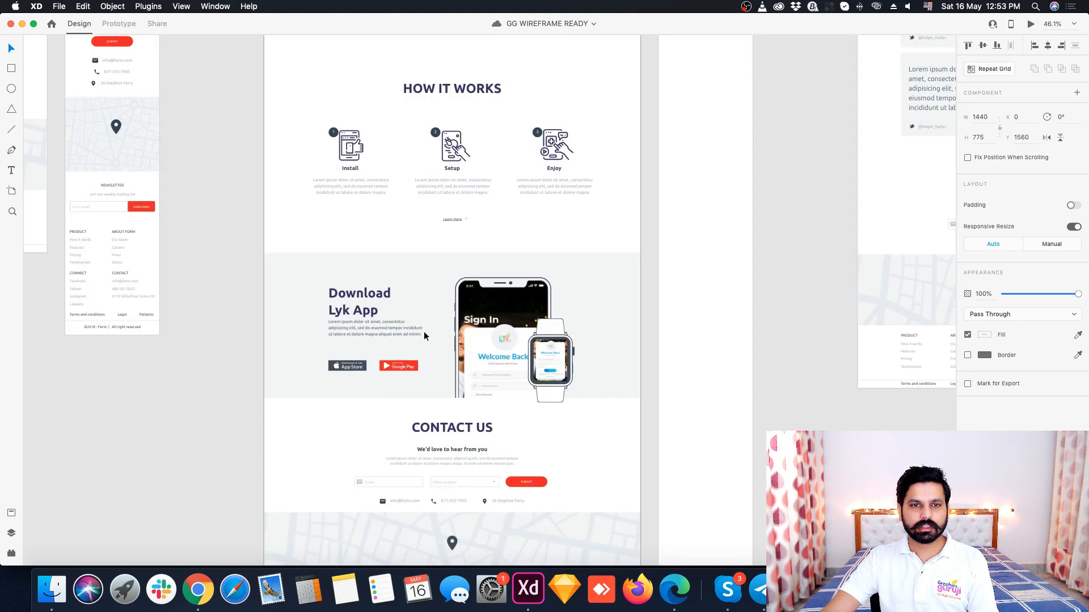
# - Inspect the Download Lyk App heading within its section and the Contact Us section and footer beneath it
pyautogui.scroll(3, 356, 302)
pyautogui.click(344, 263)
pyautogui.doubleClick(345, 265)
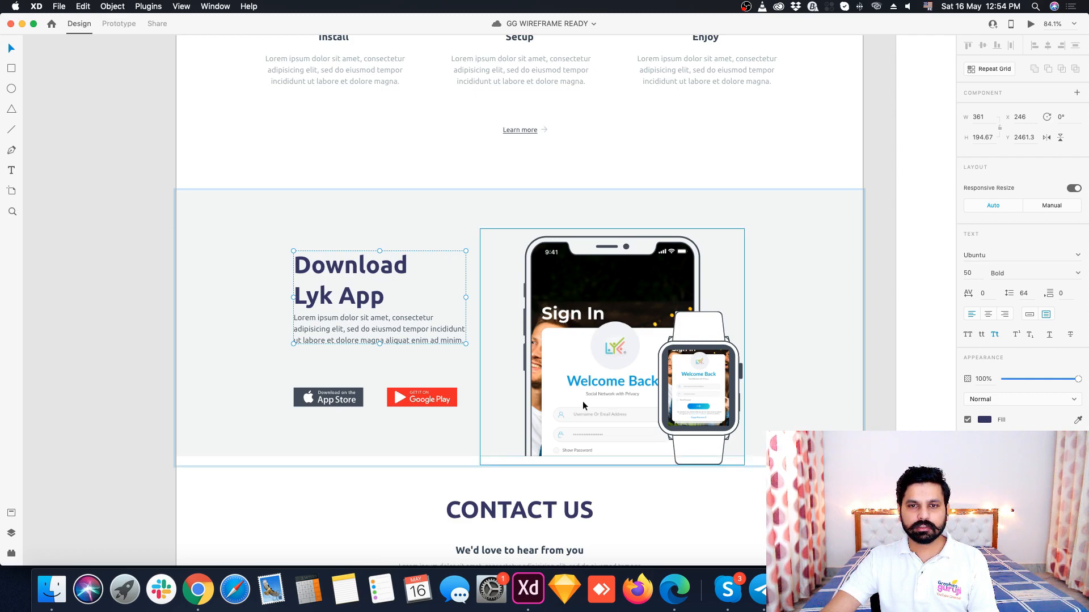
pyautogui.scroll(-2, 397, 250)
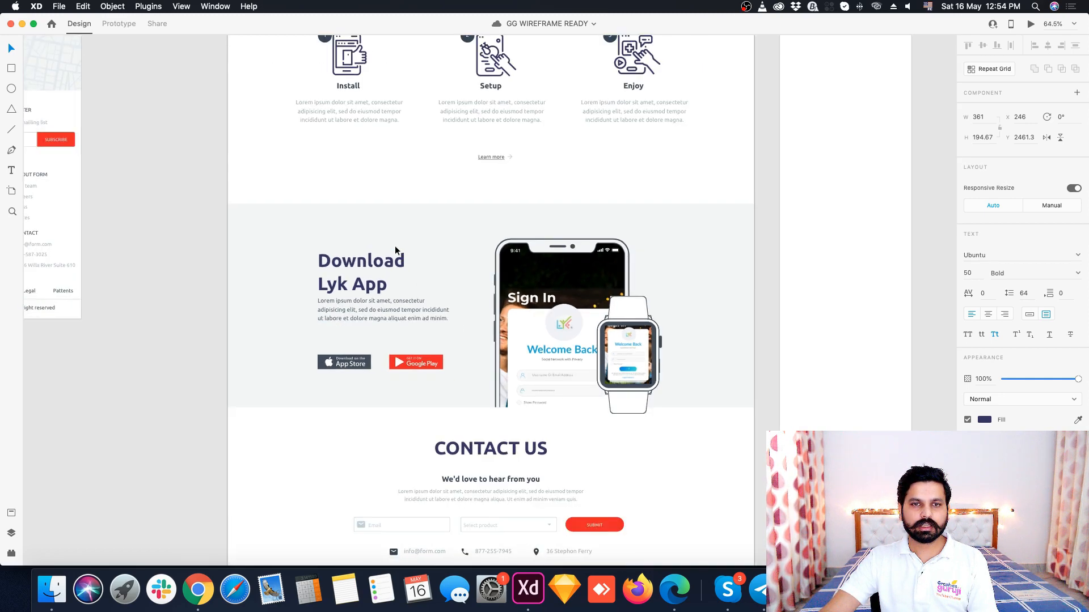
pyautogui.scroll(-3, 411, 250)
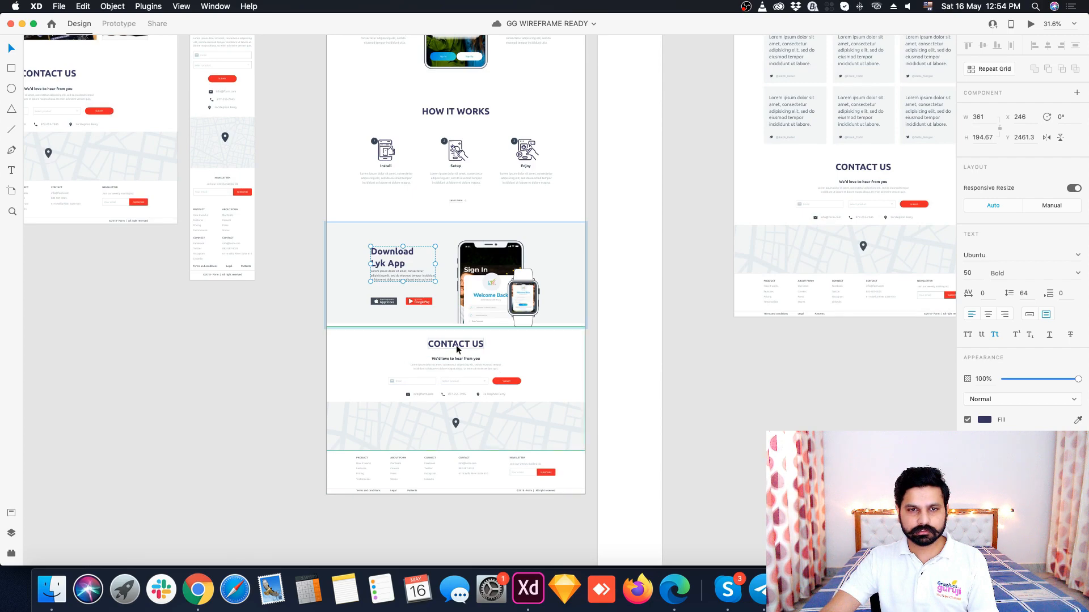
# - Inspect the testimonial cards section of the Testimonials page and view the neighbouring Portfolio page with its empty mobile artboards
pyautogui.scroll(-3, 261, 370)
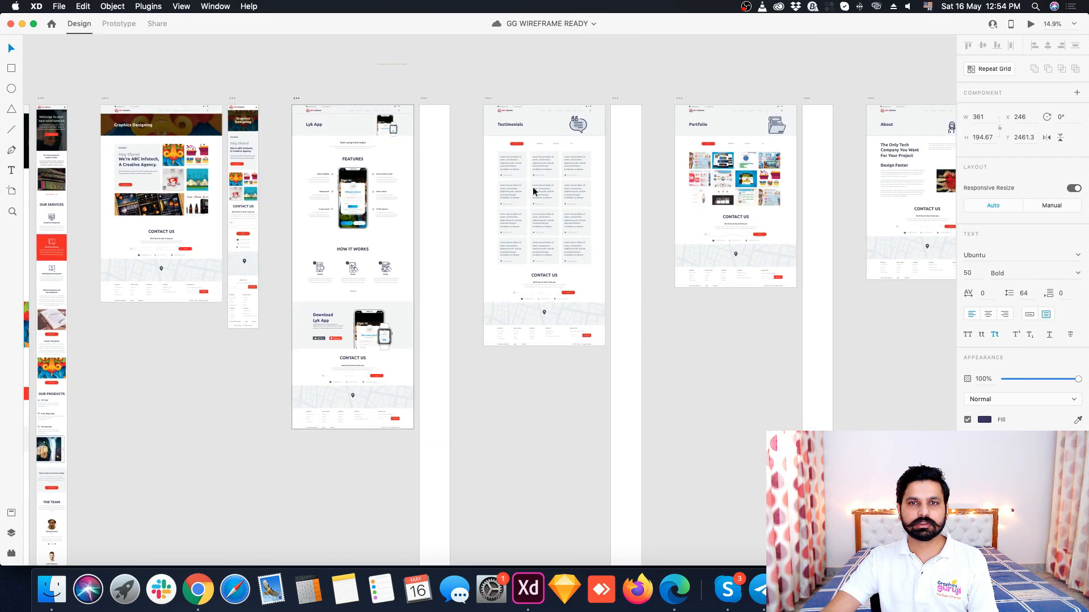
pyautogui.scroll(3, 599, 160)
pyautogui.click(599, 160)
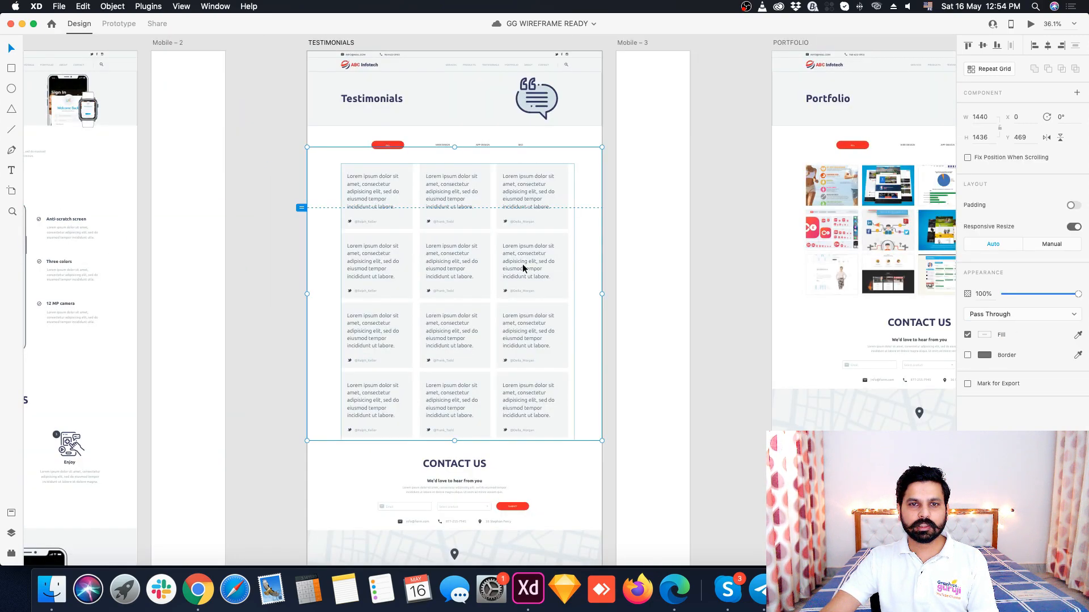
pyautogui.scroll(-3, 452, 290)
pyautogui.scroll(3, 743, 204)
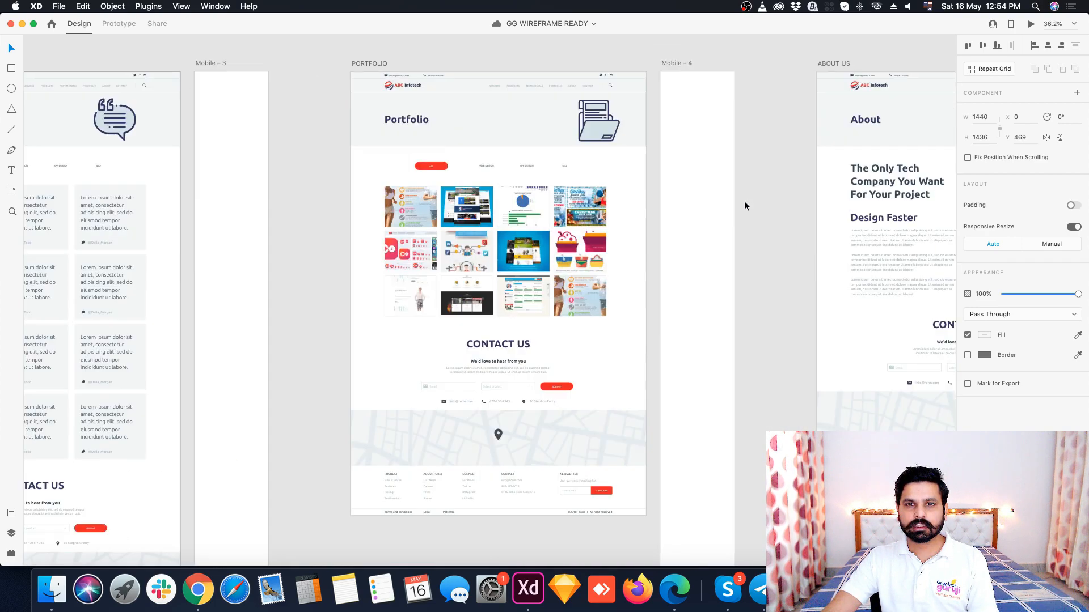
# - Compare the desktop and mobile image grids on the Graphics Designing page with the Portfolio page's image grid
pyautogui.scroll(-1, 733, 331)
pyautogui.scroll(-3, 733, 328)
pyautogui.scroll(6, 129, 316)
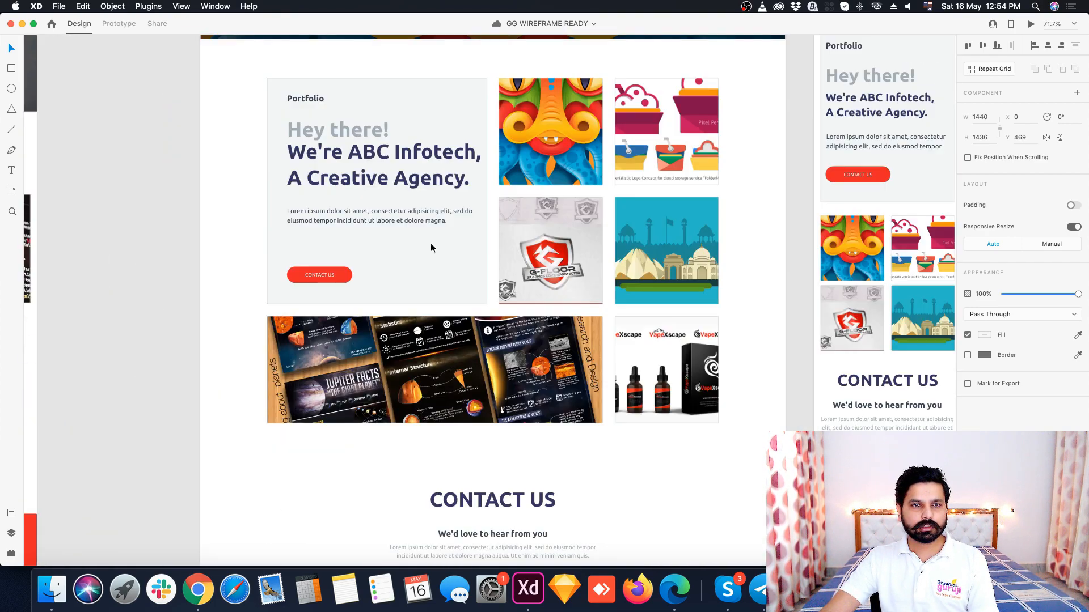
pyautogui.scroll(-3, 405, 249)
pyautogui.scroll(2, 577, 260)
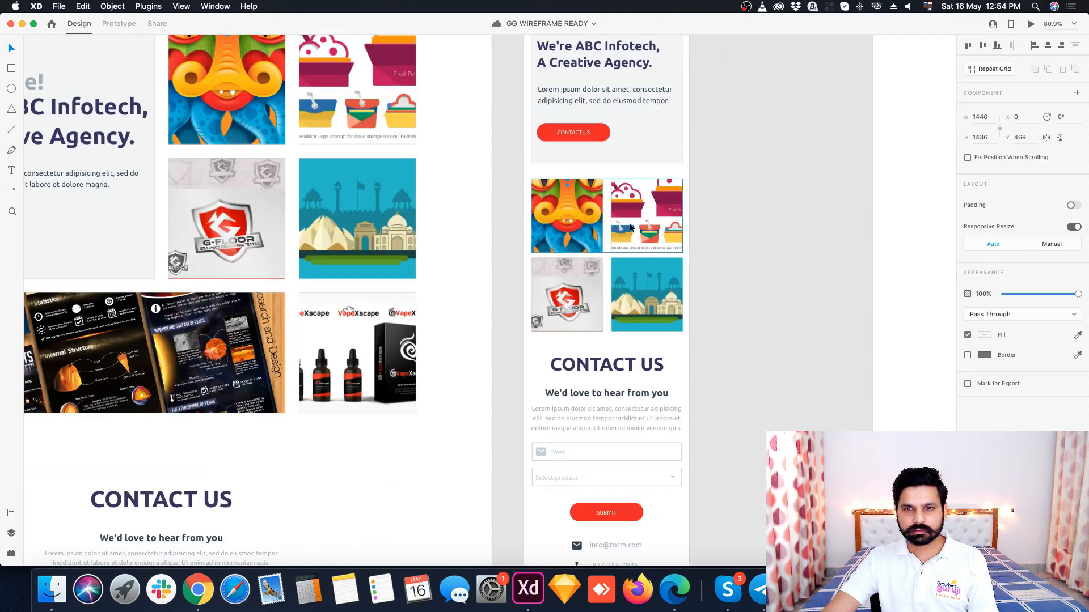
pyautogui.scroll(-3, 550, 269)
pyautogui.scroll(3, 884, 236)
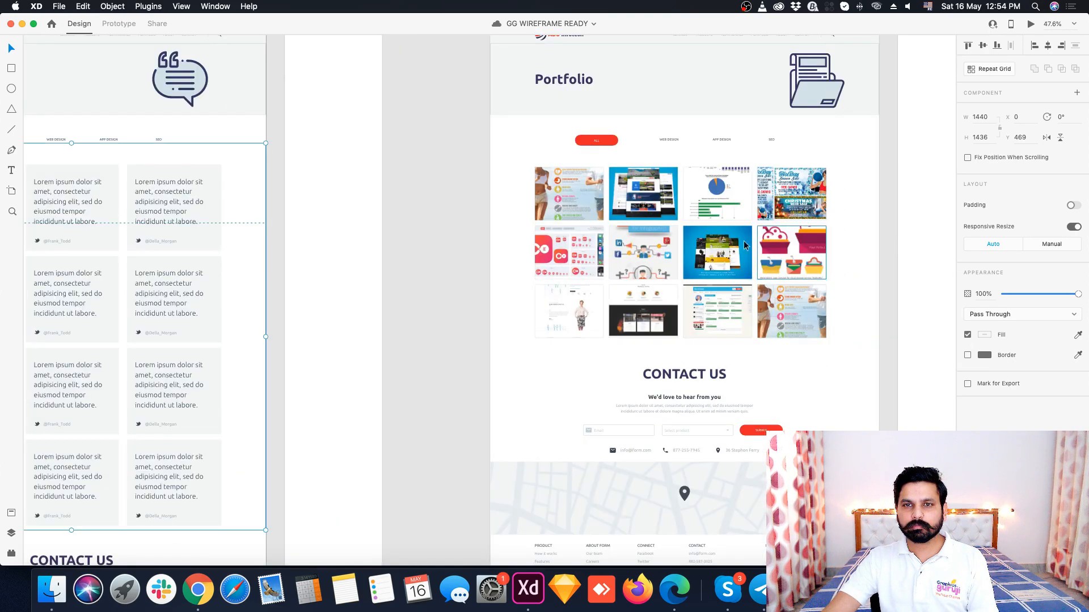
pyautogui.scroll(-5, 741, 236)
pyautogui.scroll(4, 373, 233)
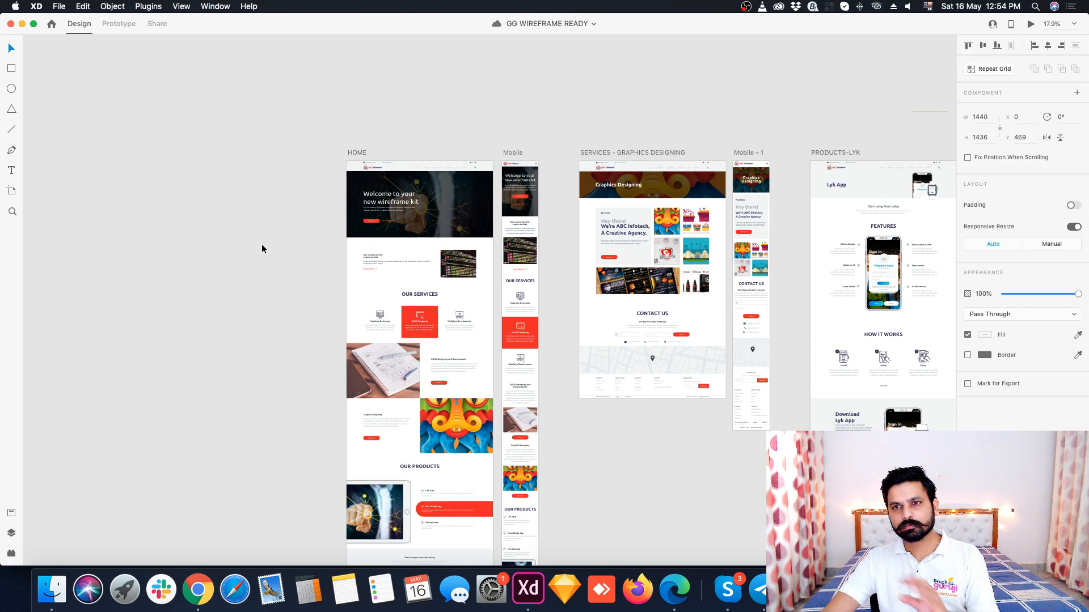
# - Switch to the Wireframing UI kit document and examine its full set of desktop and mobile component artboards
pyautogui.click(546, 112)
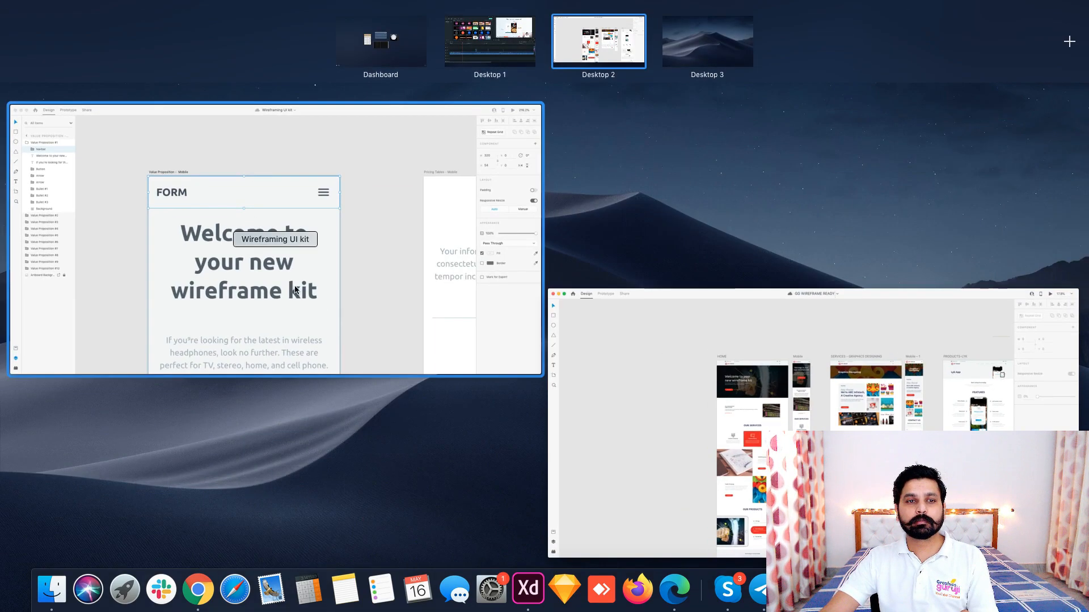
pyautogui.click(445, 241)
pyautogui.click(474, 143)
pyautogui.scroll(-5, 512, 297)
pyautogui.scroll(-10, 513, 296)
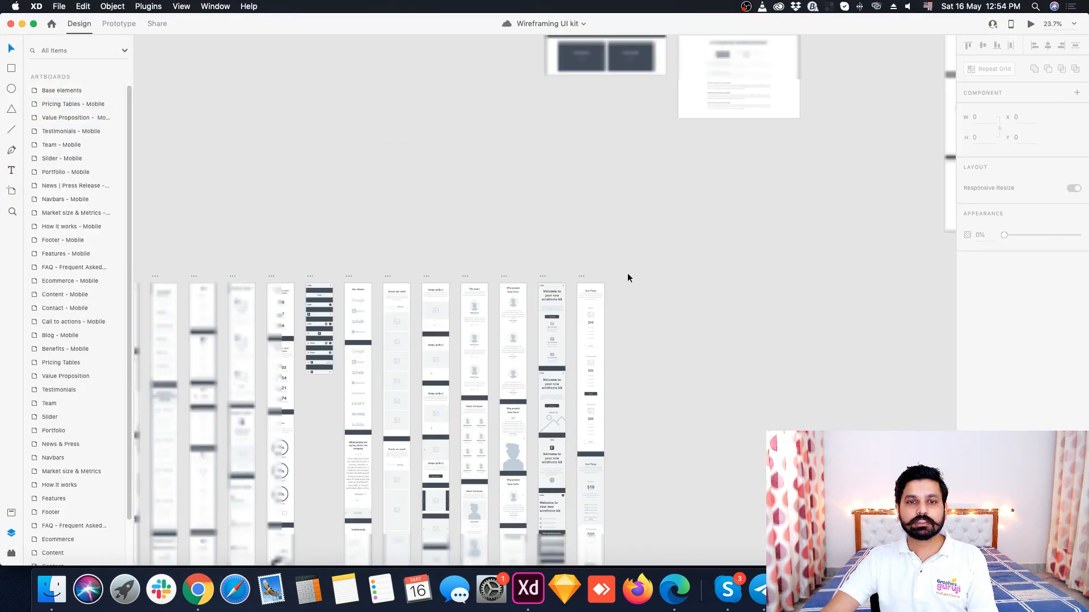
pyautogui.scroll(3, 282, 193)
pyautogui.scroll(1, 282, 198)
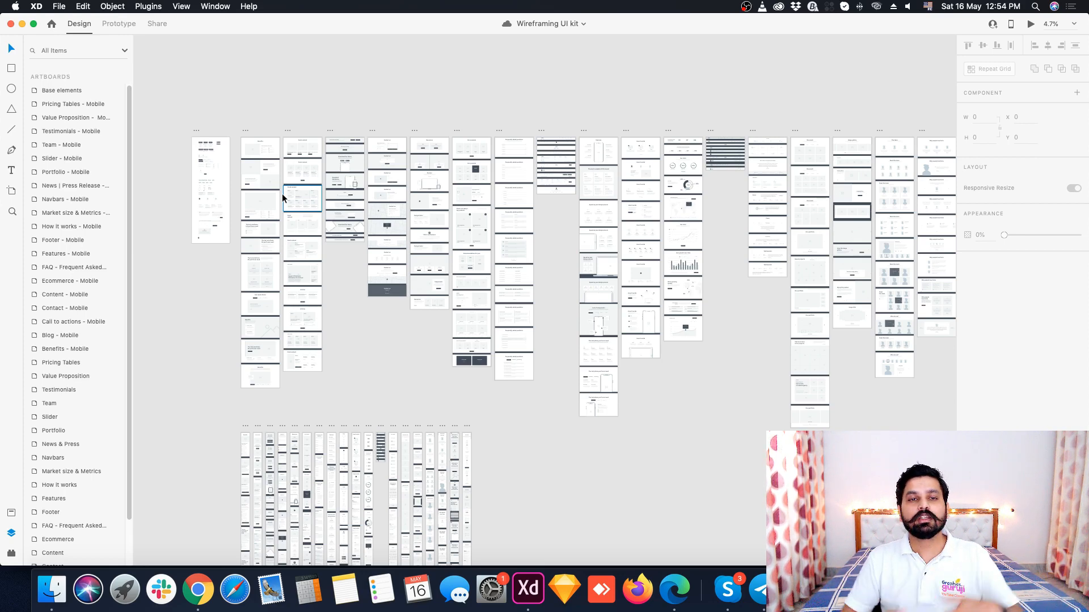
pyautogui.scroll(10, 284, 444)
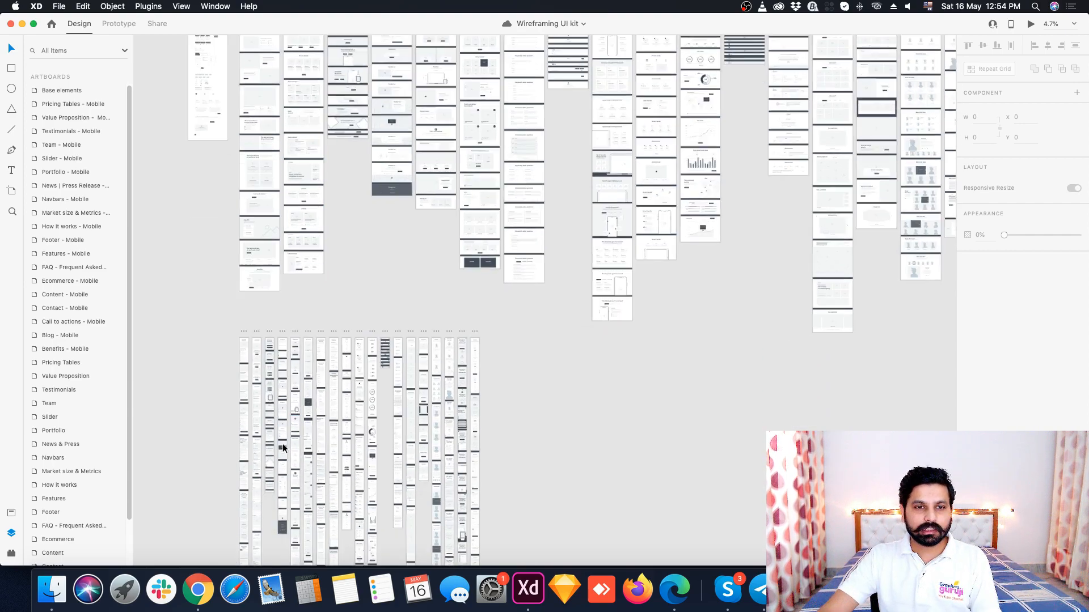
# - Examine the mobile component artboards of the kit, including the ecommerce, FAQ, features, footer, contact and download layouts
pyautogui.scroll(3, 859, 366)
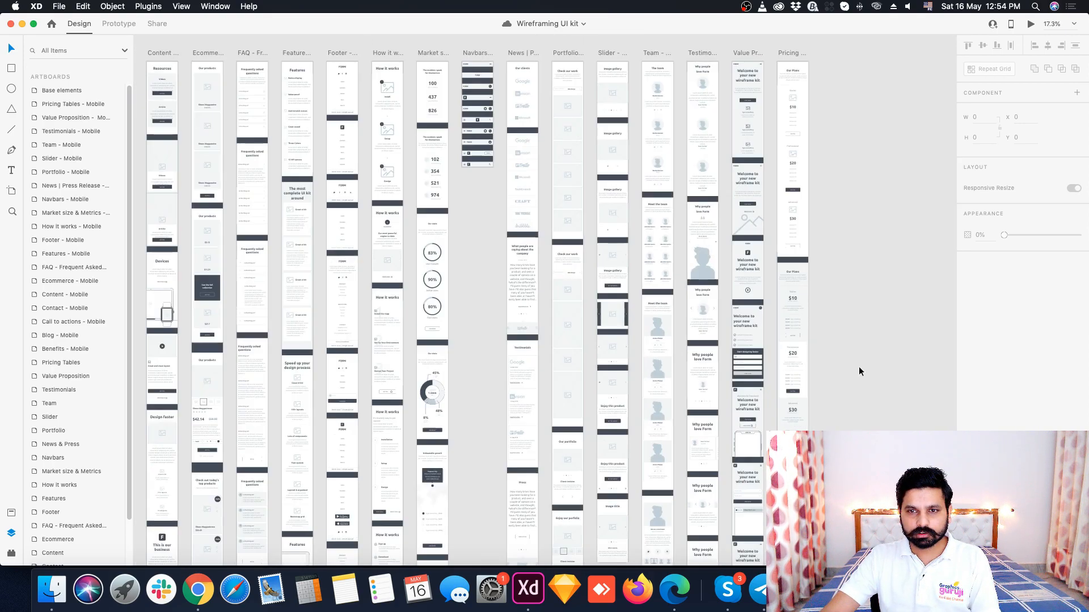
pyautogui.scroll(6, 165, 231)
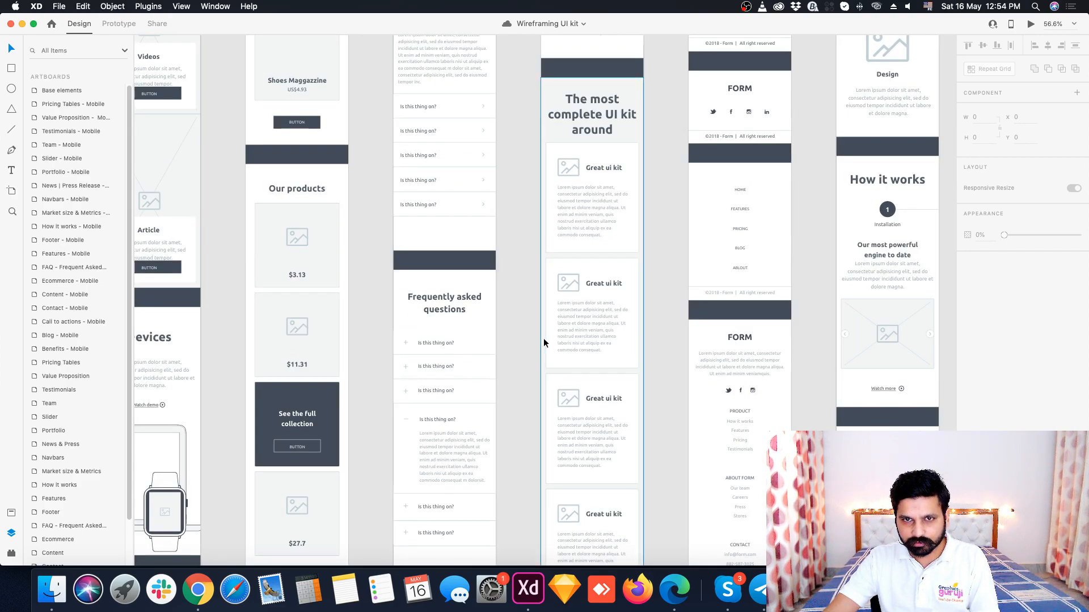
pyautogui.scroll(-5, 545, 341)
pyautogui.scroll(3, 338, 284)
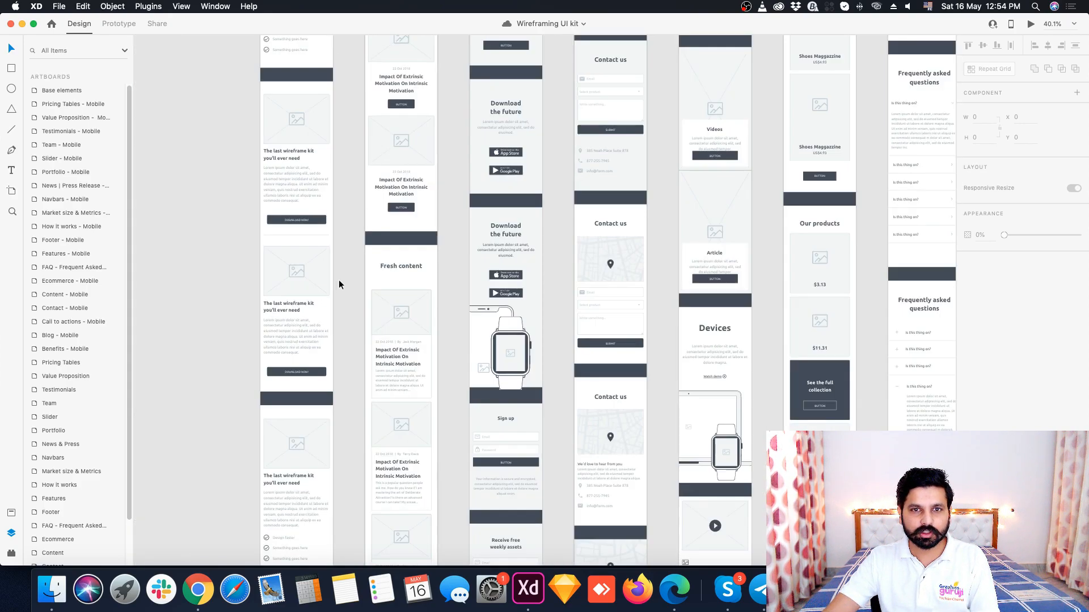
pyautogui.scroll(-6, 338, 285)
pyautogui.scroll(5, 726, 171)
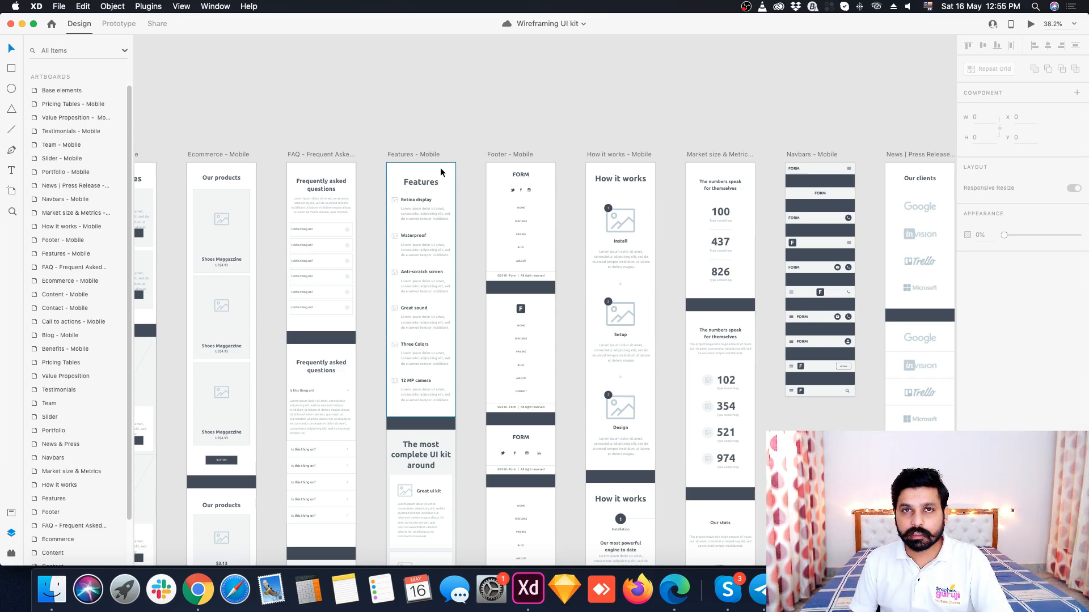
# - Review the desktop component artboards and inspect the product detail section with its image gallery on the Ecommerce artboard
pyautogui.scroll(-15, 482, 267)
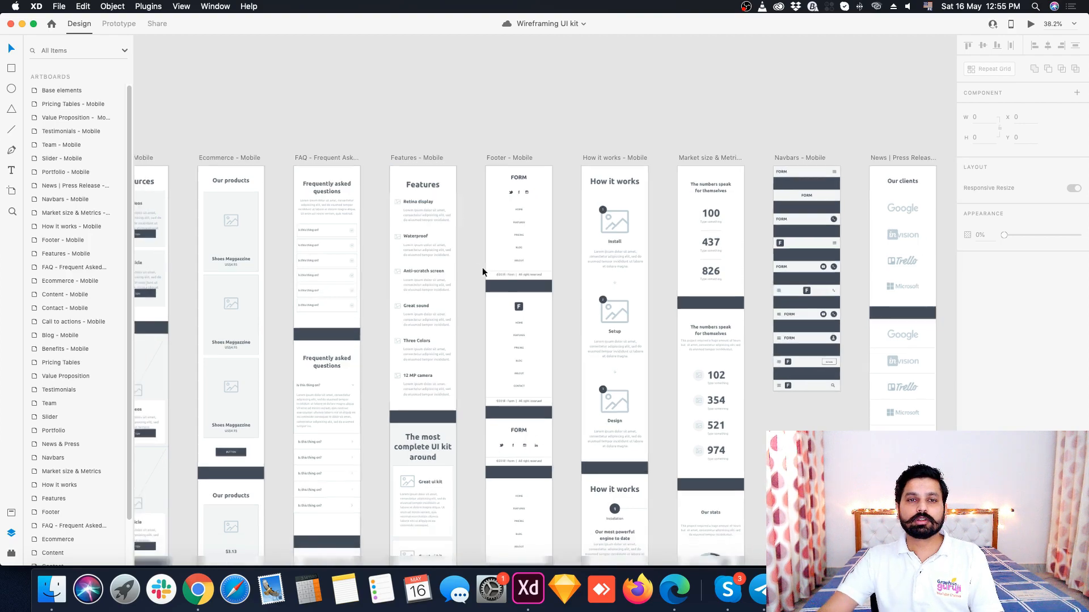
pyautogui.scroll(4, 298, 77)
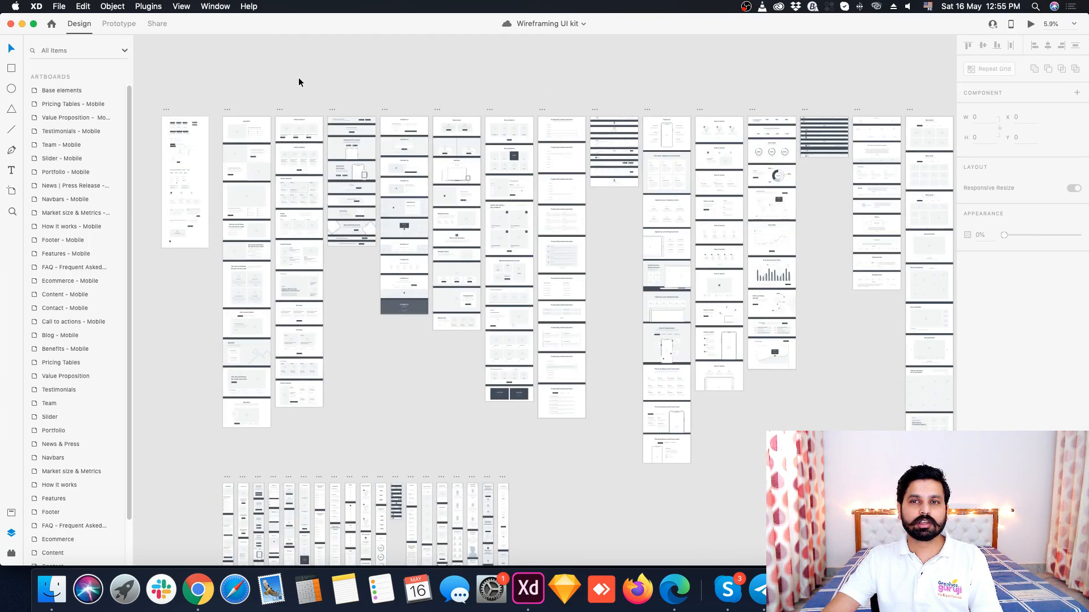
pyautogui.moveTo(708, 138); pyautogui.dragTo(626, 143)
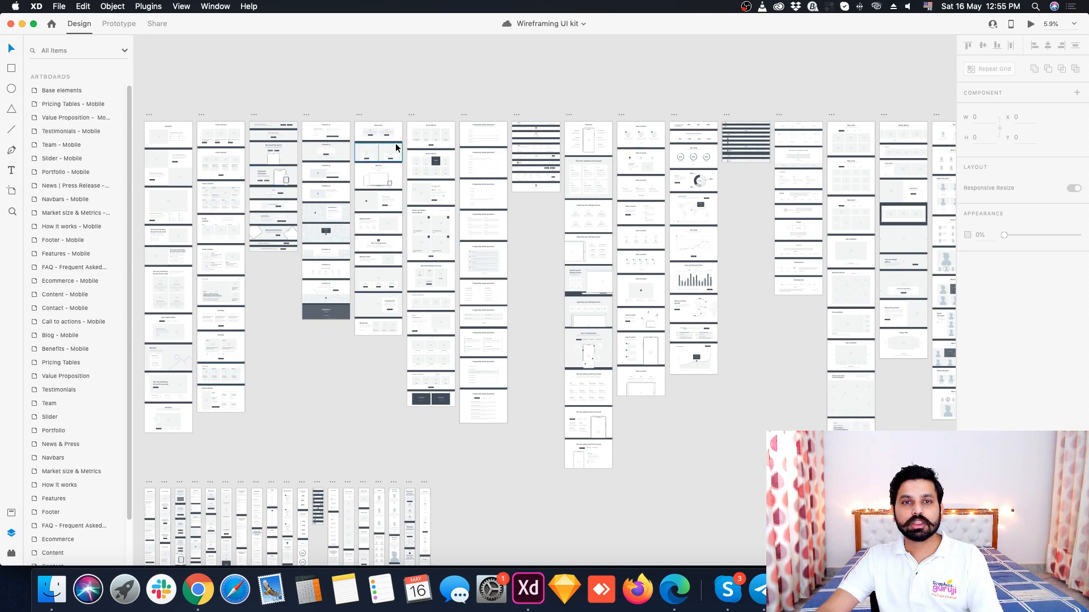
pyautogui.scroll(5, 346, 163)
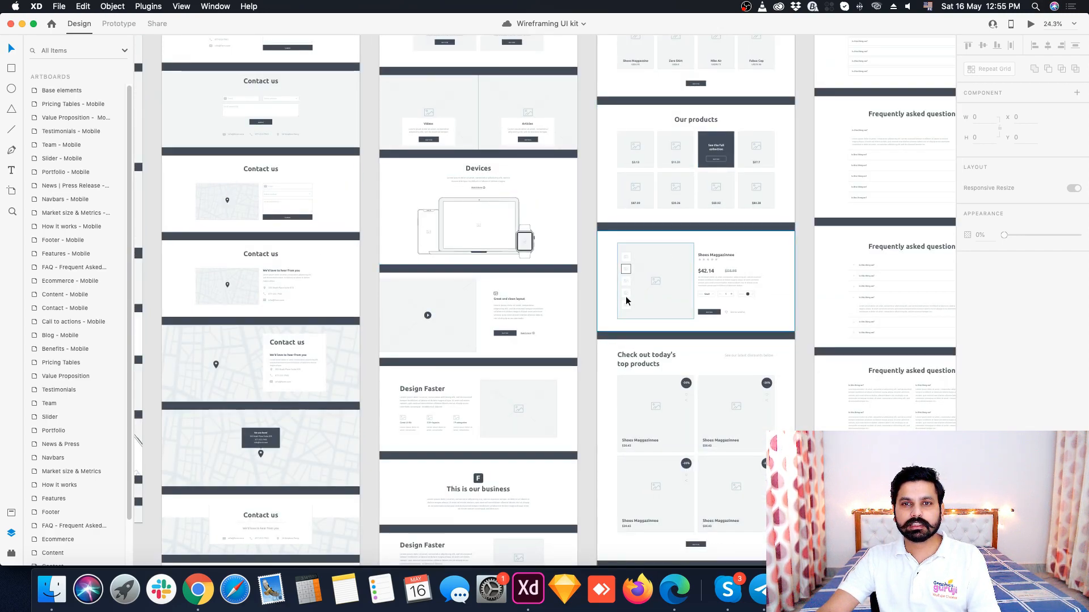
pyautogui.scroll(5, 741, 292)
pyautogui.scroll(-3, 565, 309)
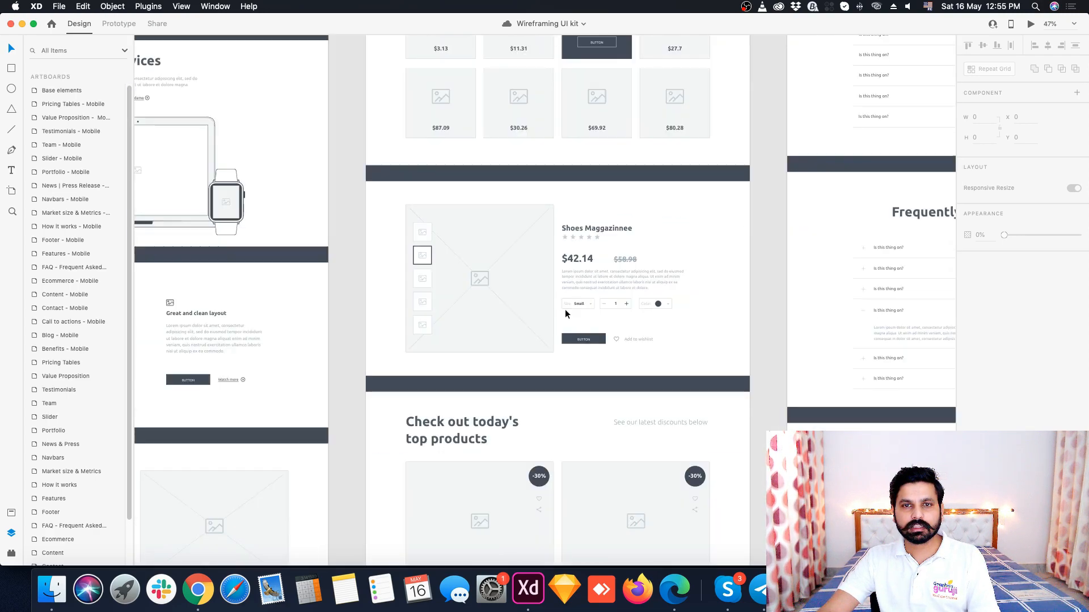
pyautogui.scroll(2, 611, 292)
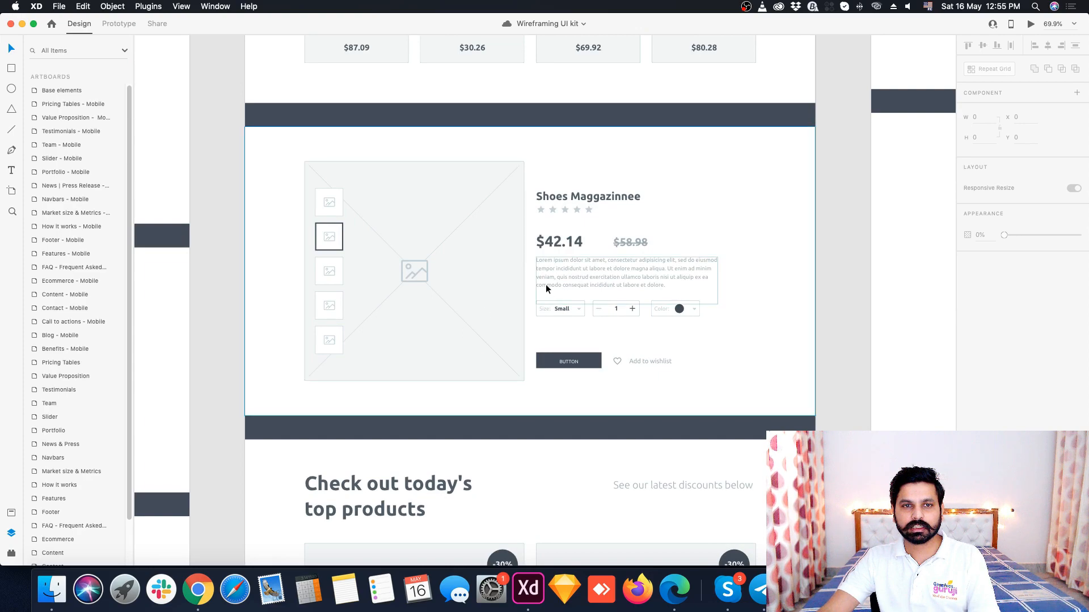
pyautogui.scroll(-6, 587, 255)
# - Inspect the blog, call-to-action, contact and content sections on the mobile artboards, finishing with an overview of the whole mobile set
pyautogui.scroll(-5, 546, 372)
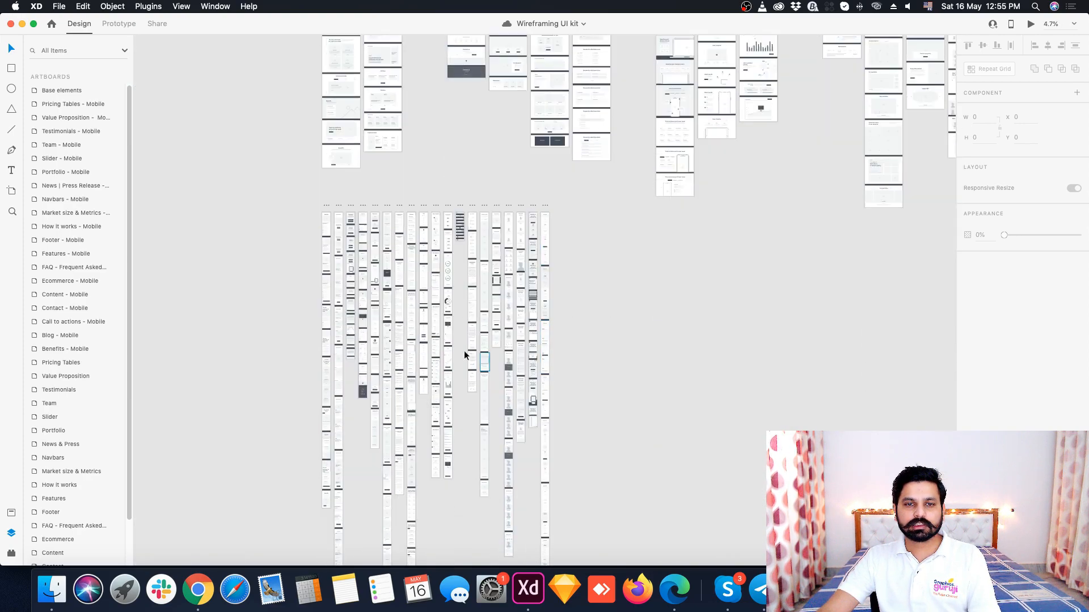
pyautogui.scroll(3, 424, 273)
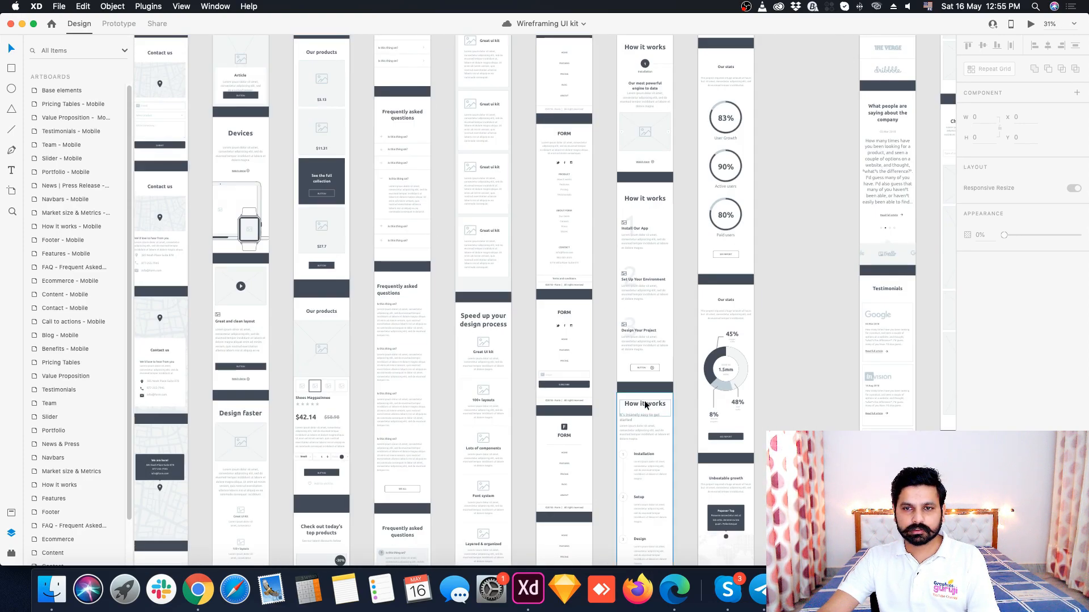
pyautogui.scroll(2, 709, 419)
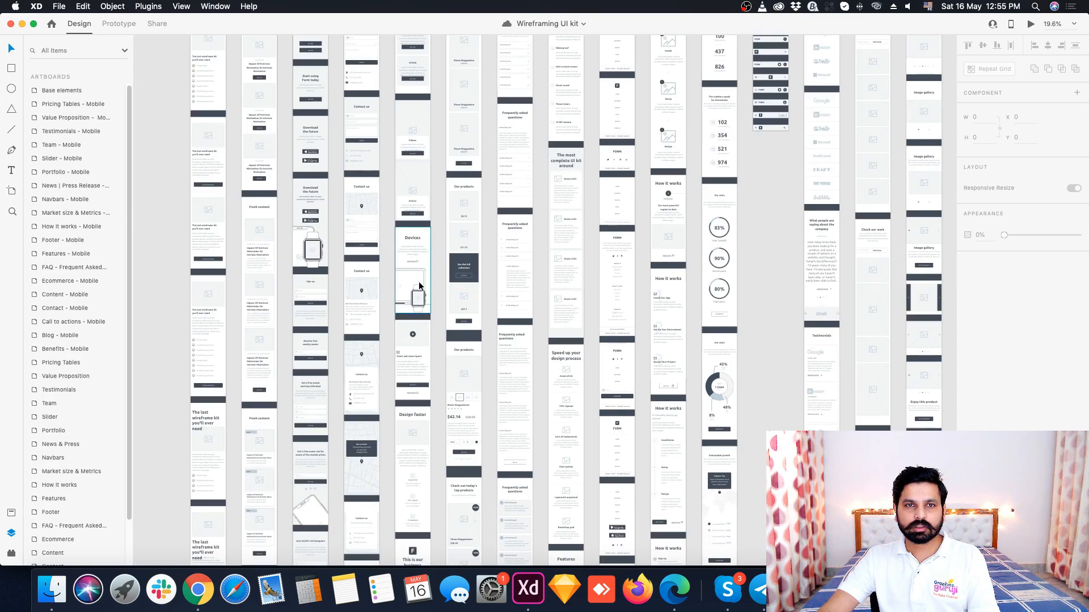
pyautogui.scroll(4, 258, 228)
pyautogui.scroll(-6, 366, 337)
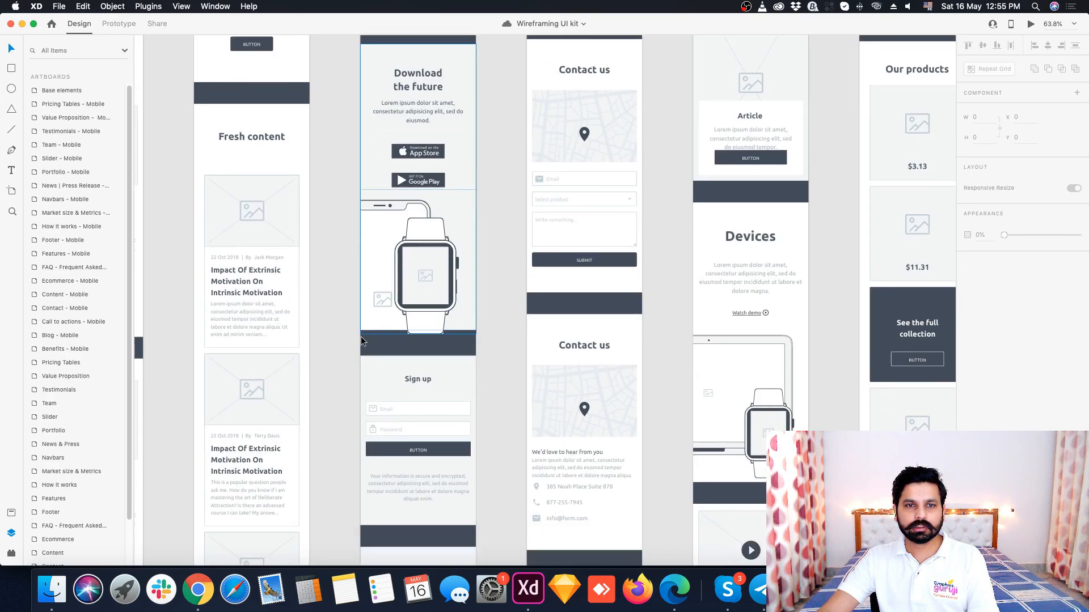
pyautogui.scroll(-14, 369, 339)
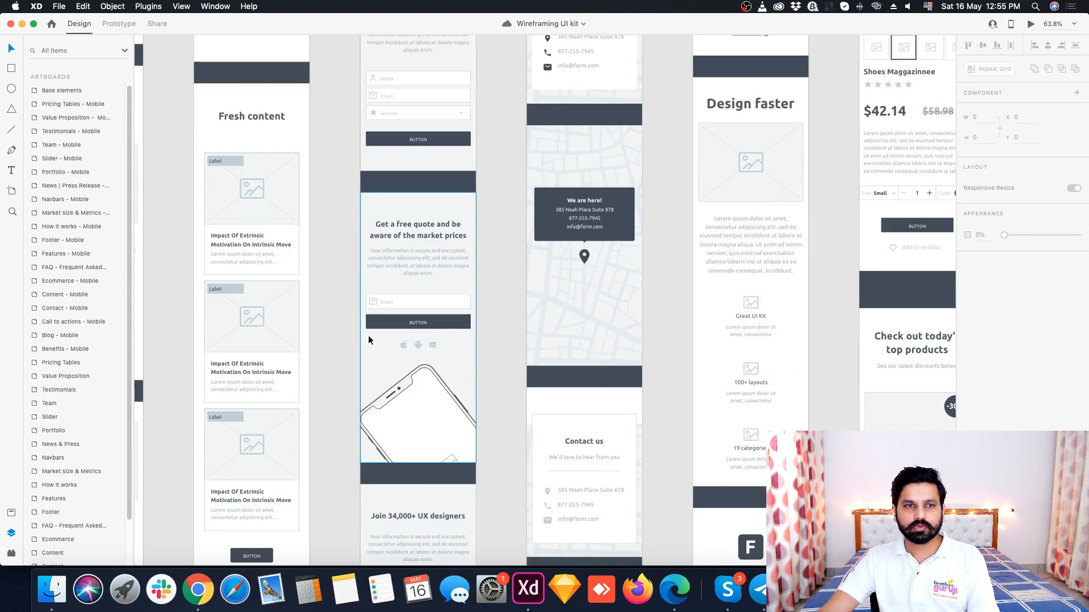
pyautogui.scroll(-2, 369, 335)
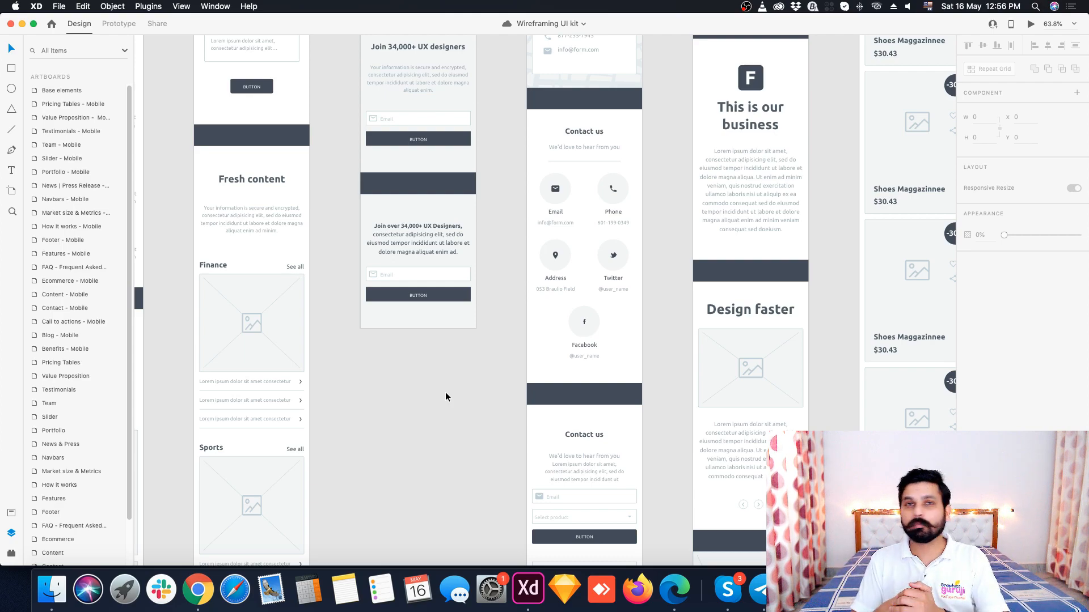
pyautogui.scroll(-10, 445, 393)
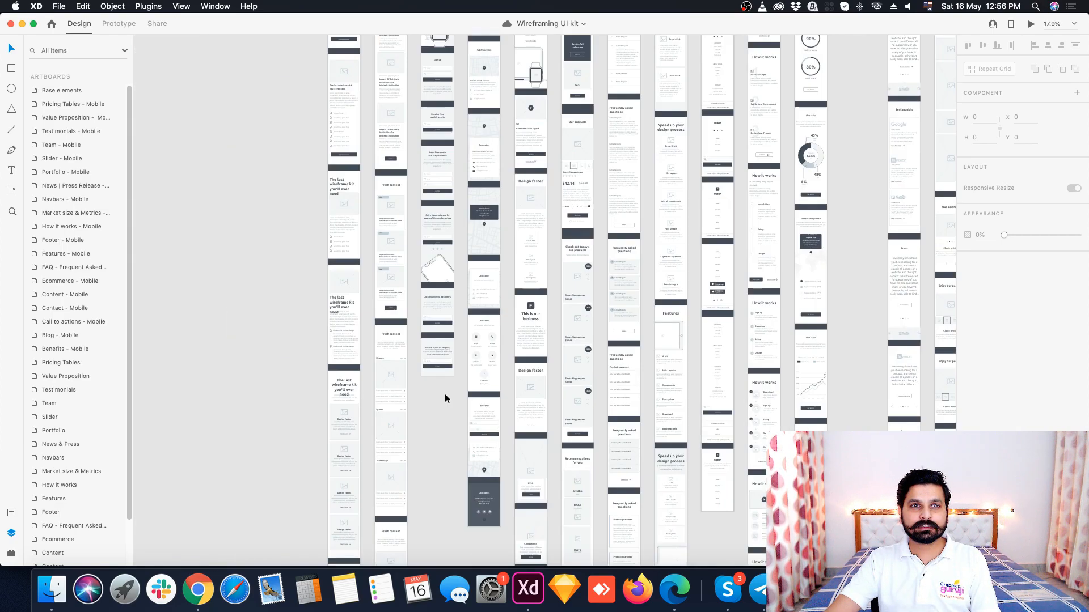
pyautogui.scroll(-2, 444, 394)
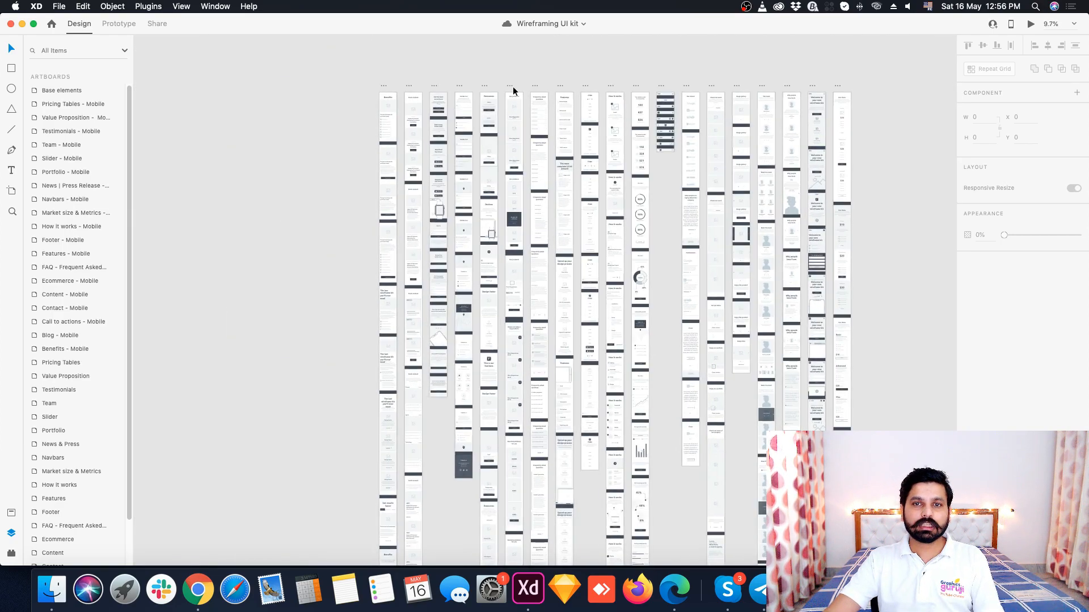